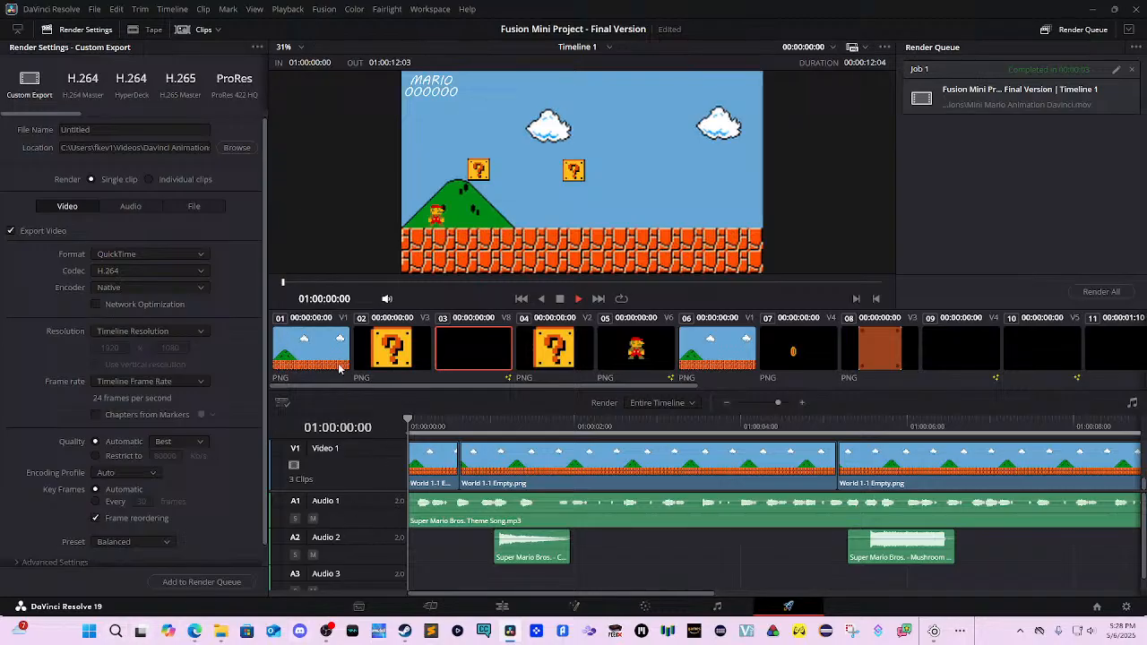
Switch to the Edit page and play the finished Mario animation on Timeline 1 from the beginning.
left_click(432, 606)
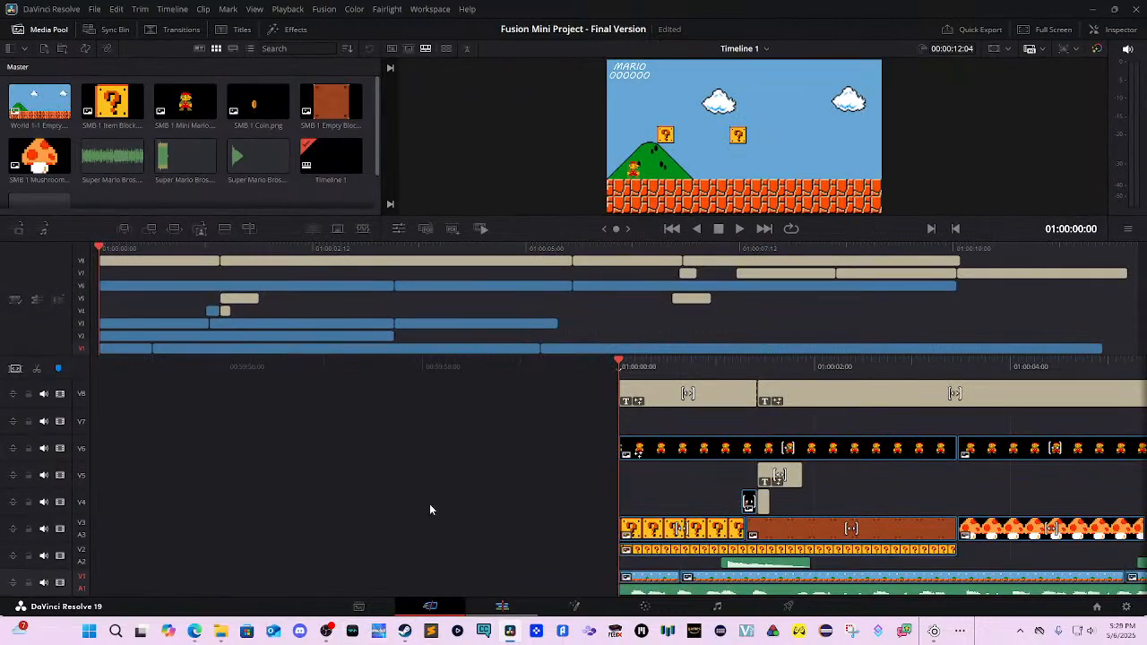
left_click(502, 607)
left_click_drag(563, 432, 517, 424)
key("space")
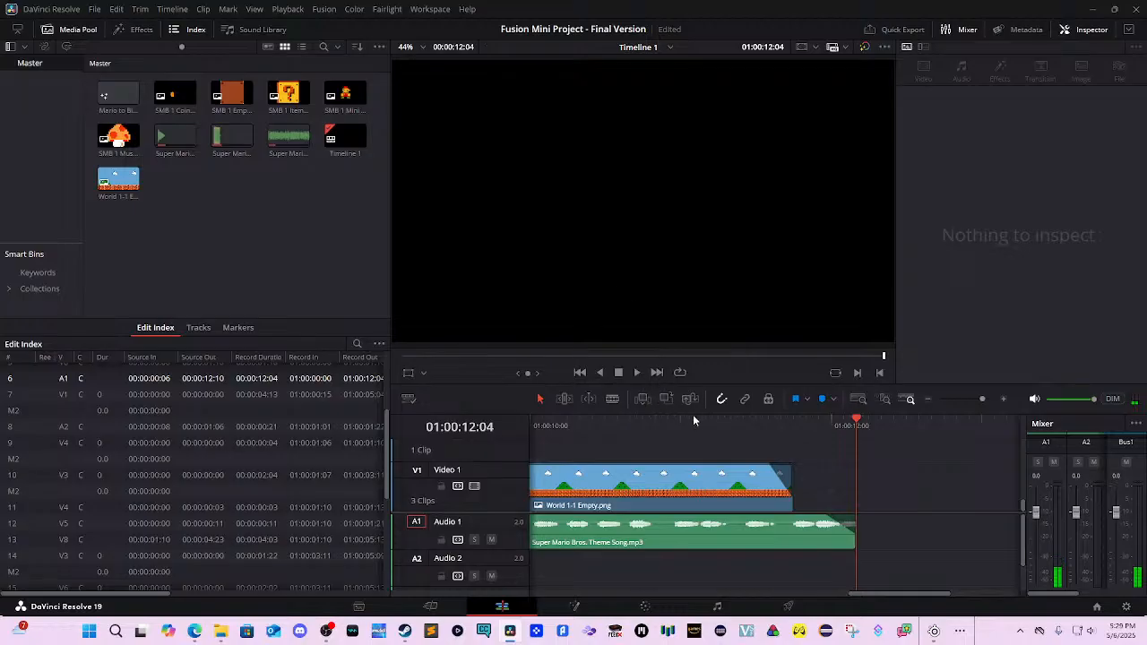
Return to the start of Timeline 1 and delete all of its video, title and audio clips.
left_click_drag(697, 421, 557, 427)
key("Home")
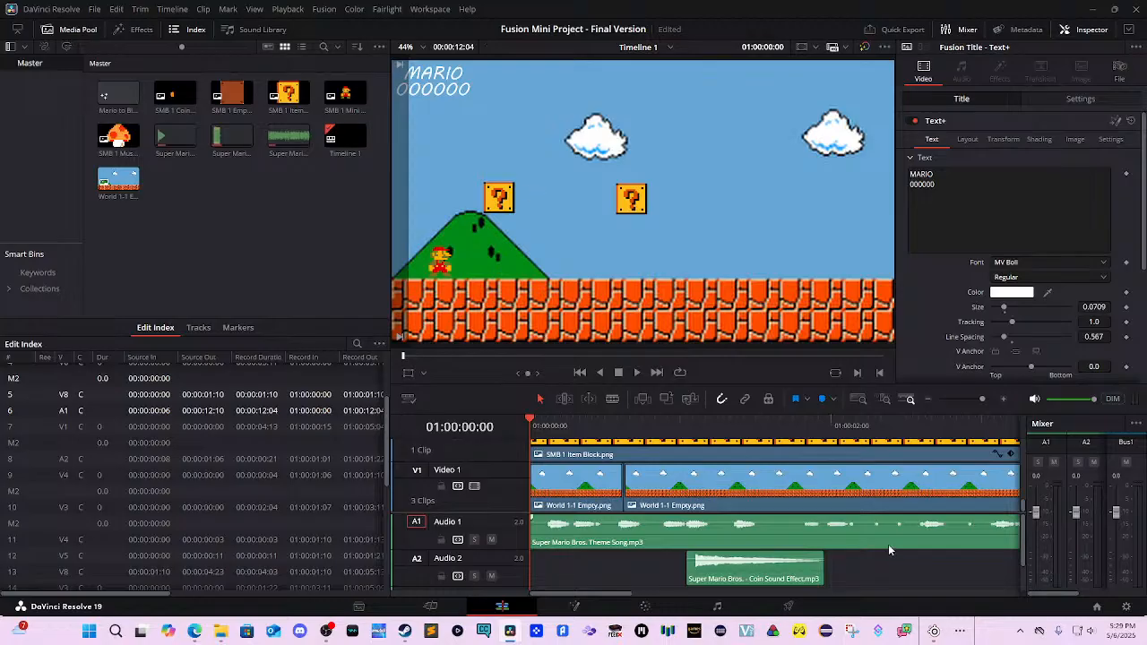
key("ctrl+a")
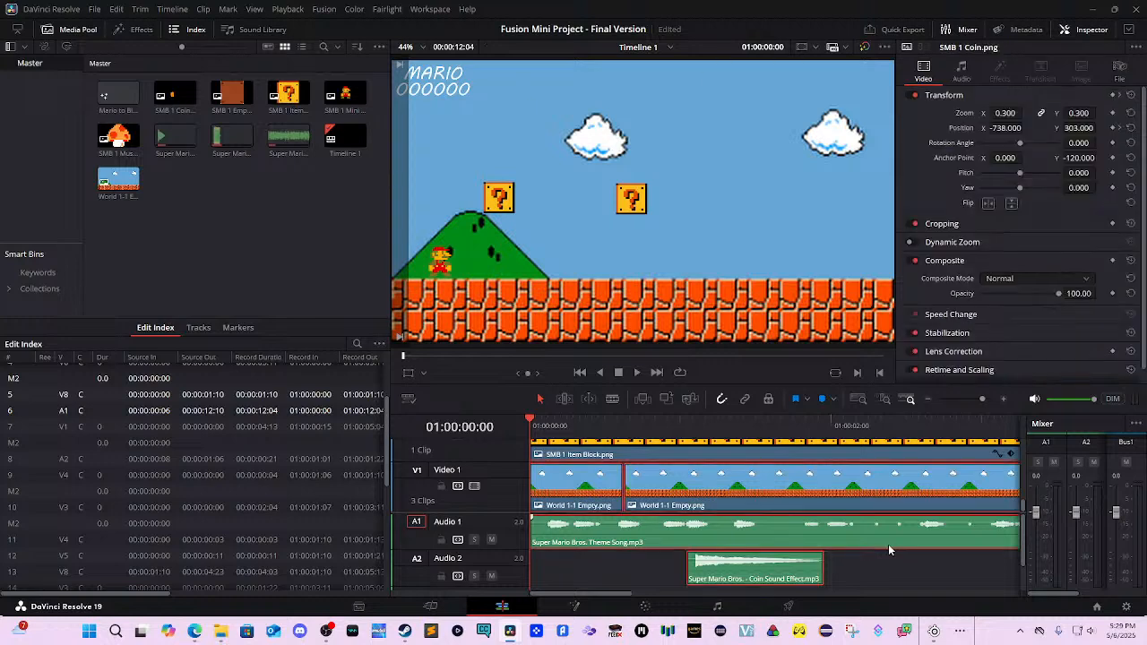
key("Delete")
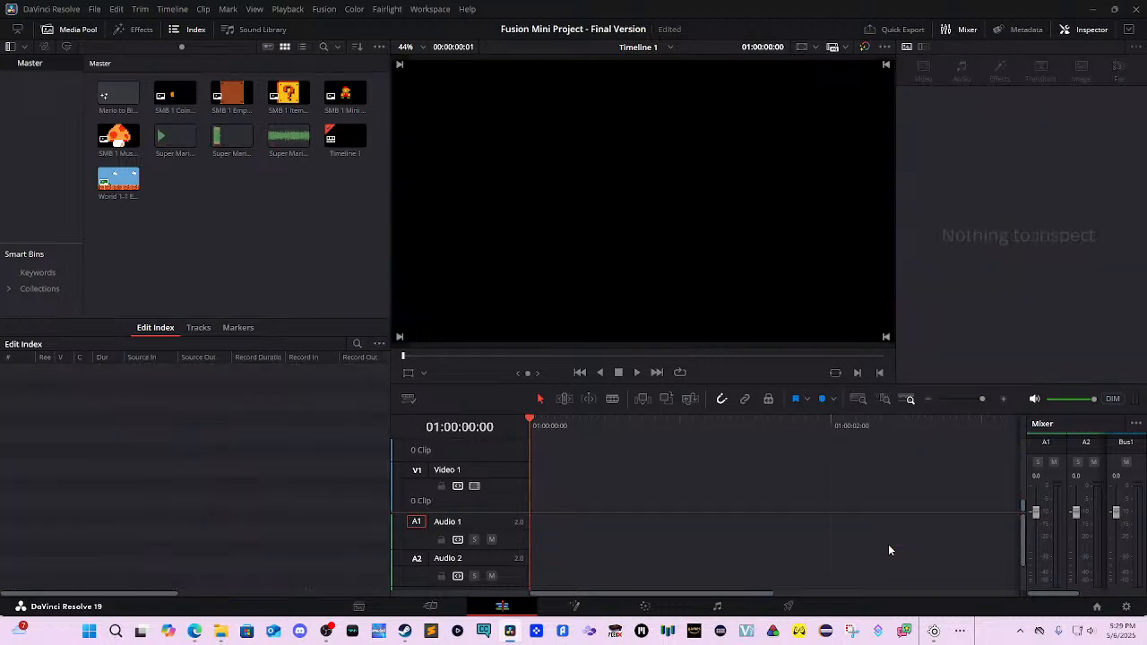
Delete all empty tracks from the timeline and save the project.
scroll(834, 543, "down", 1)
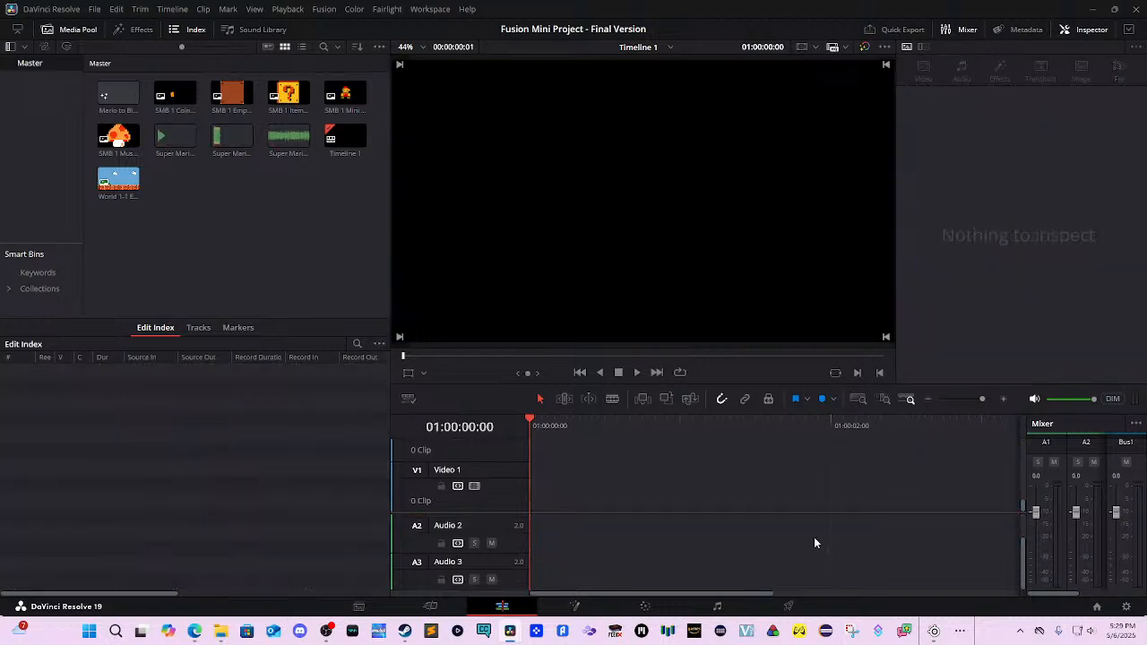
left_click(588, 436)
right_click(523, 460)
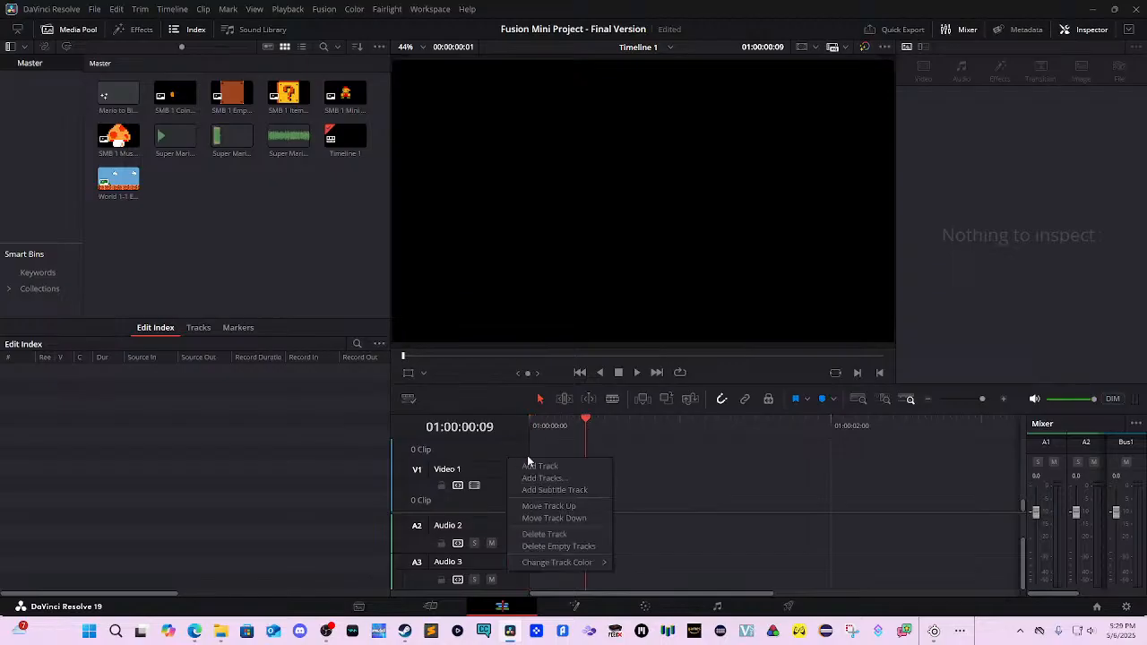
left_click(563, 546)
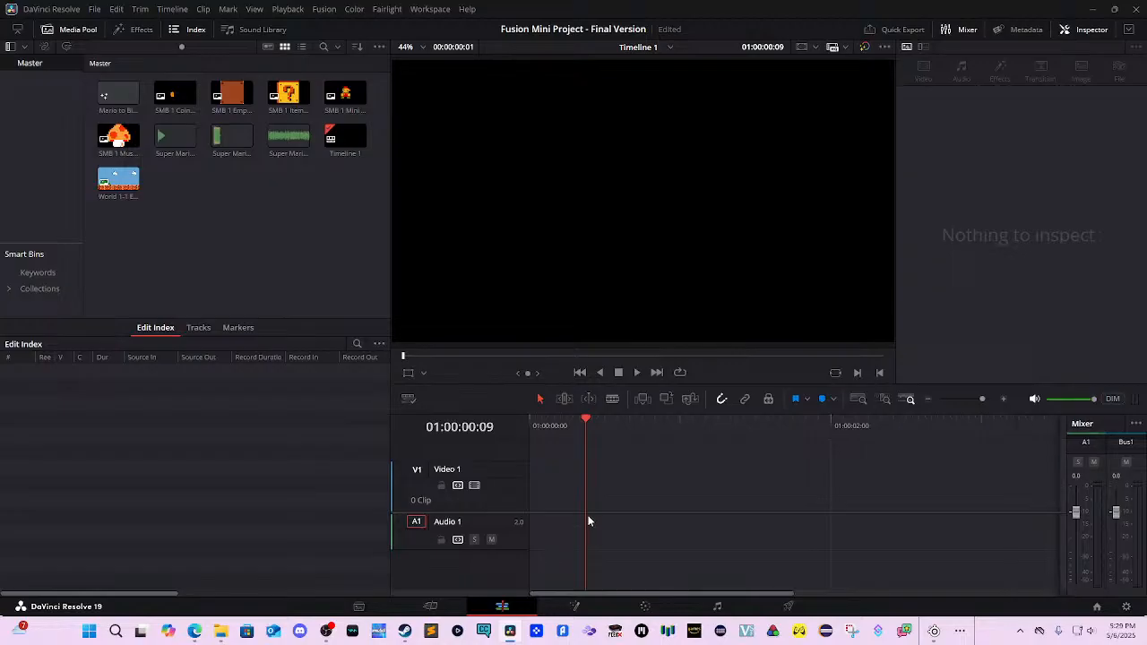
key("ctrl+s")
Place World 1-1 Empty.png twice in a row on Video 1, starting at the beginning of the timeline.
left_click_drag(119, 183, 528, 531)
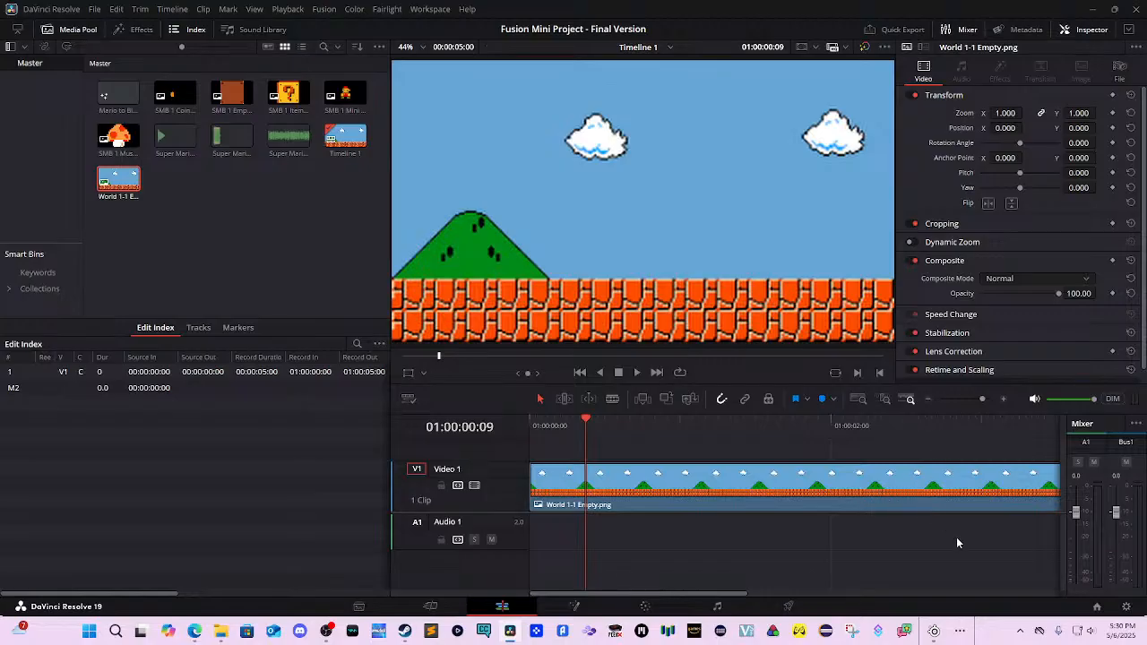
left_click_drag(957, 538, 529, 550)
left_click_drag(787, 551, 606, 573)
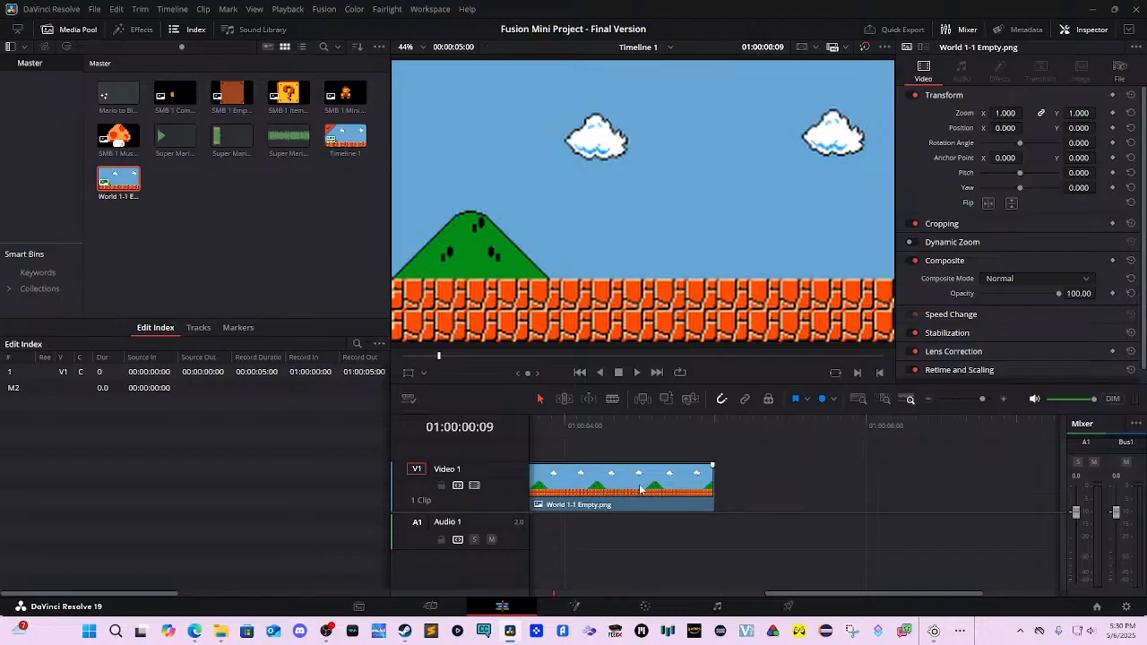
left_click_drag(135, 199, 758, 510)
scroll(666, 525, "left", 5)
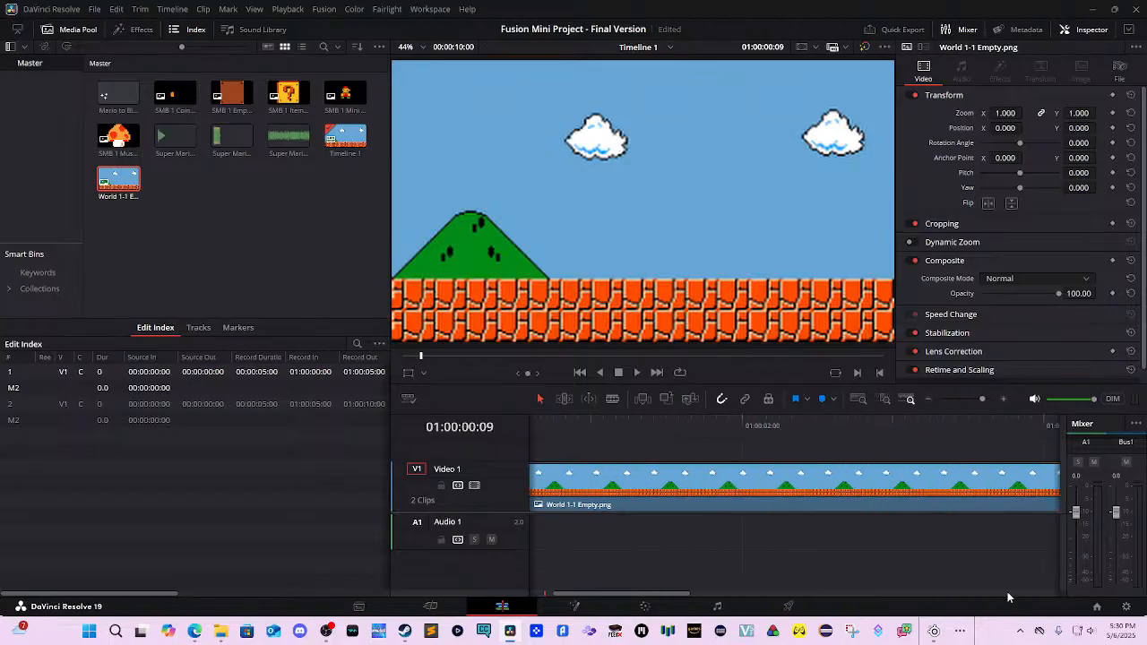
scroll(780, 556, "left", 3)
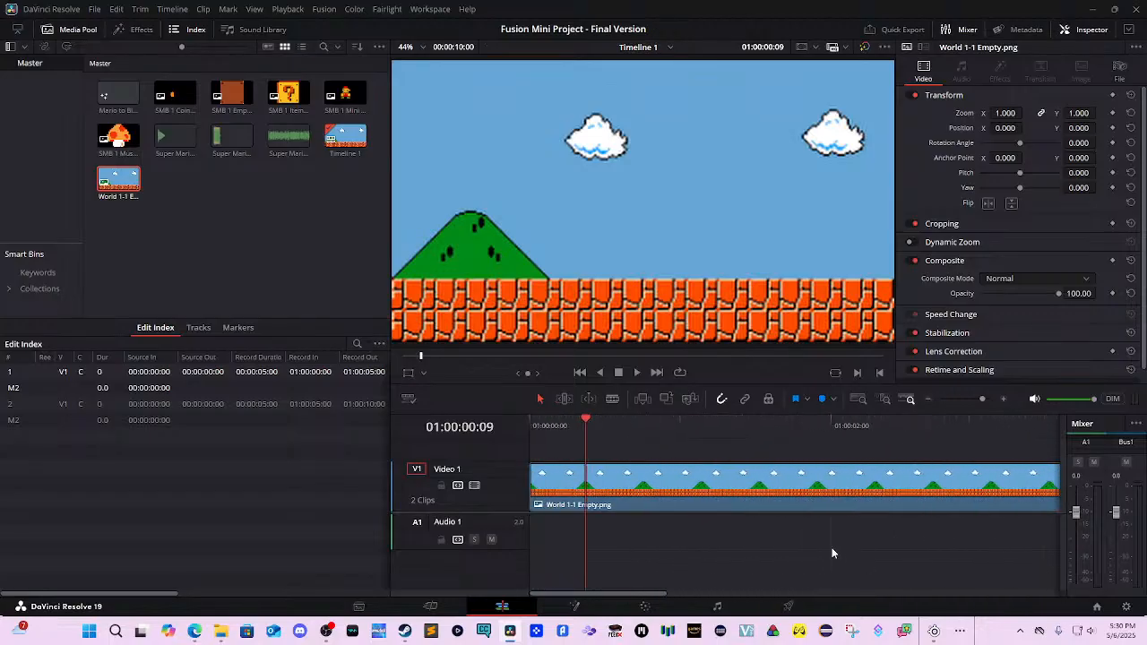
Add a second video track and place SMB 1 Mini Mario.png on it at the start of the timeline.
left_click_drag(590, 431, 514, 452)
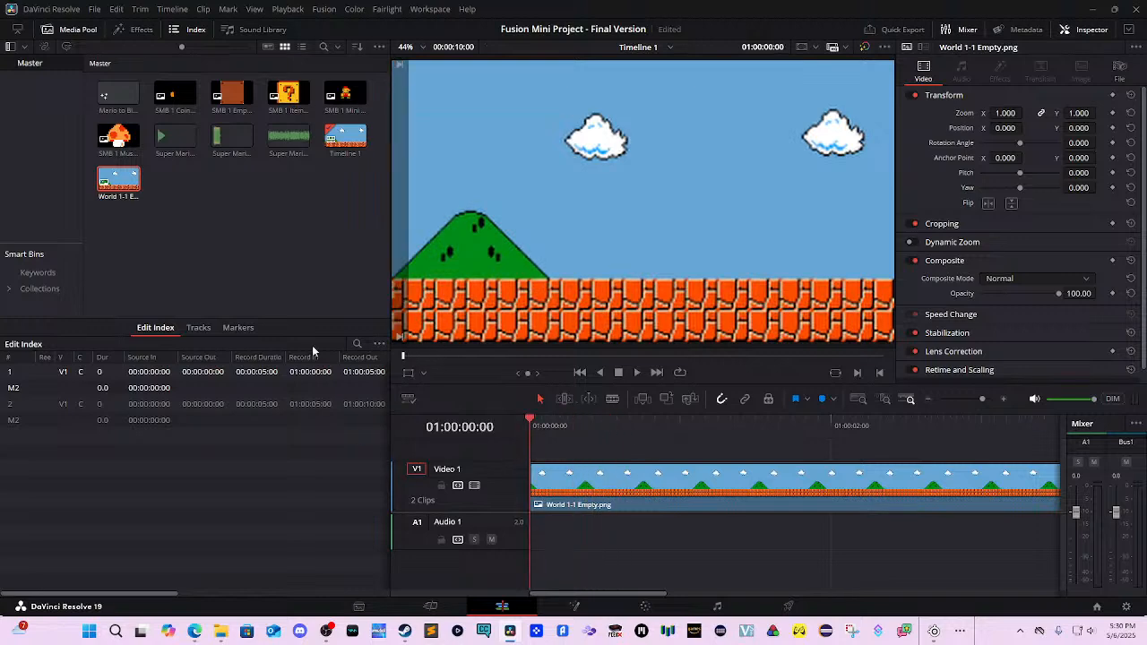
left_click_drag(345, 93, 590, 508)
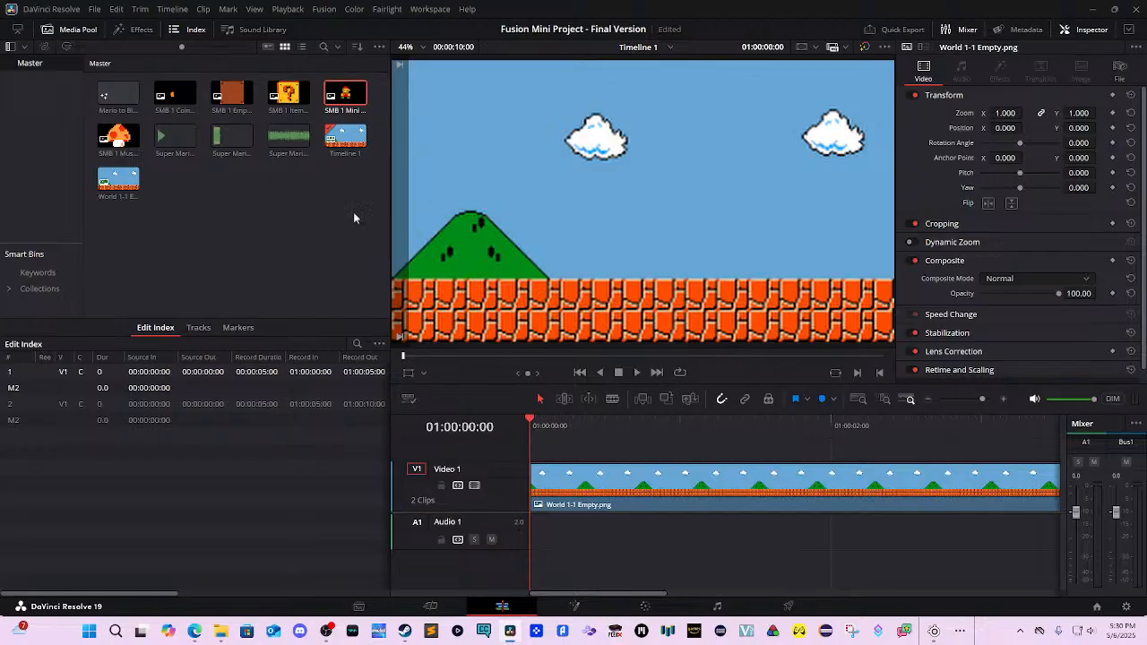
left_click_drag(344, 93, 602, 468)
right_click(520, 483)
left_click(552, 494)
scroll(497, 503, "up", 2)
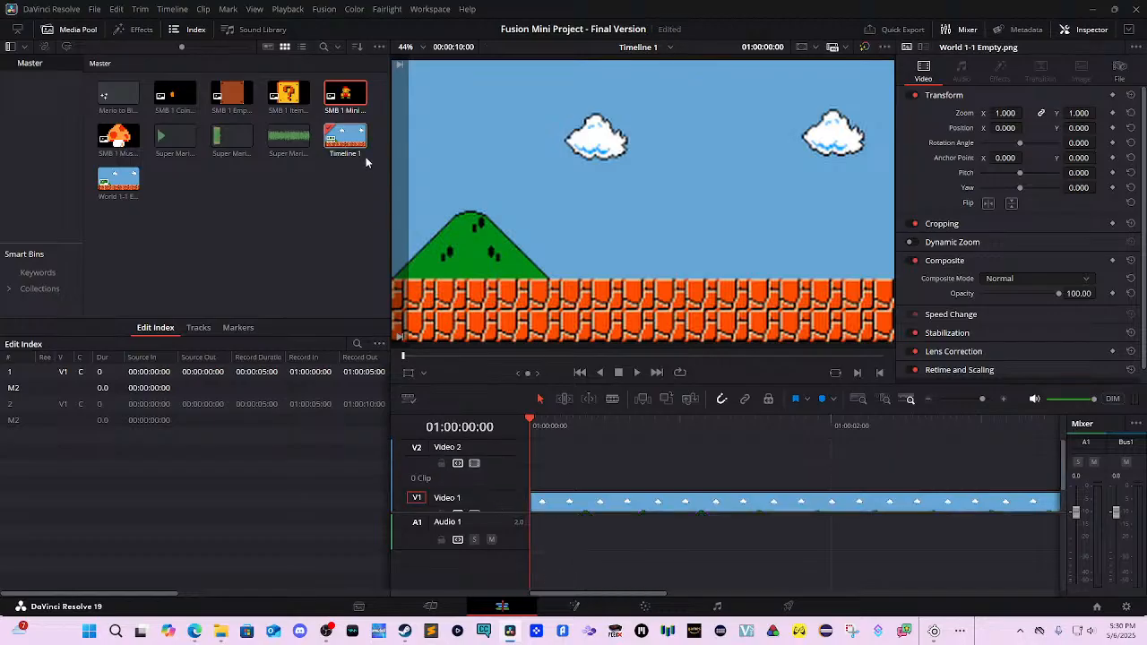
left_click_drag(346, 98, 530, 470)
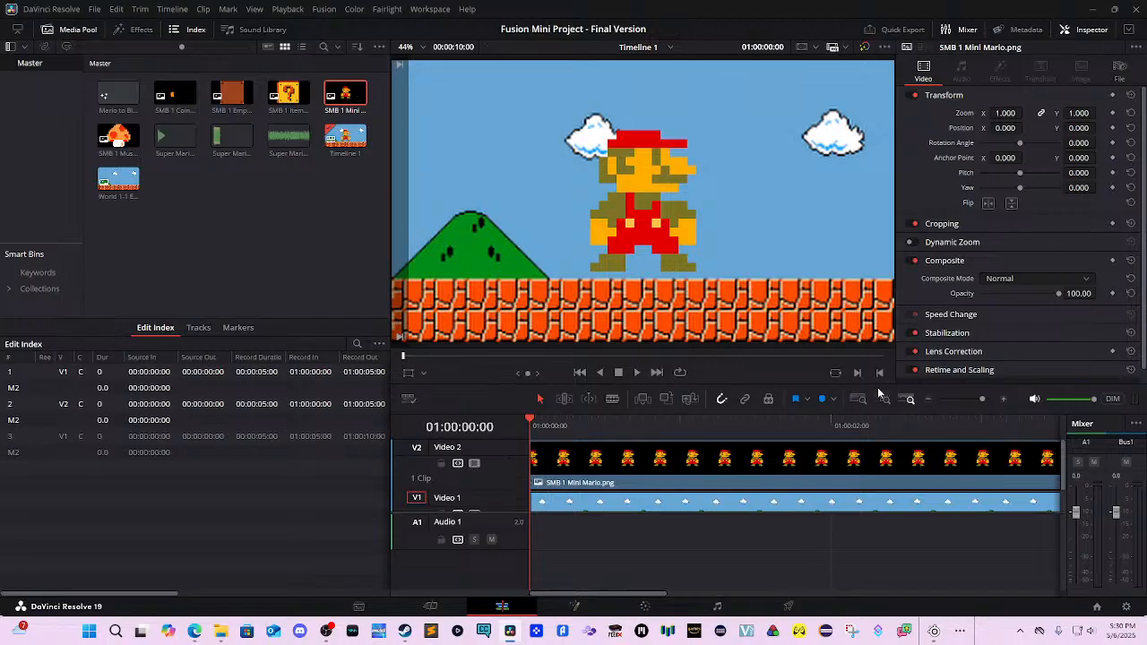
Scale the Mini Mario clip to a zoom of 0.150 and set its position to X -1445, Y -248.
left_click(859, 452)
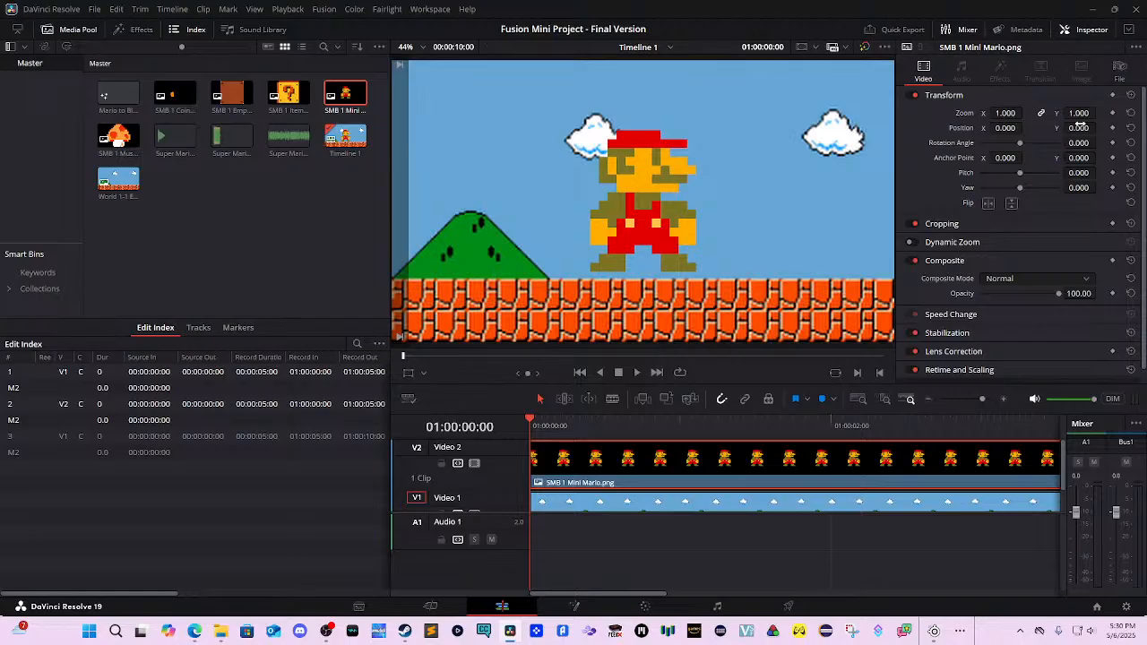
left_click_drag(1081, 125, 1082, 126)
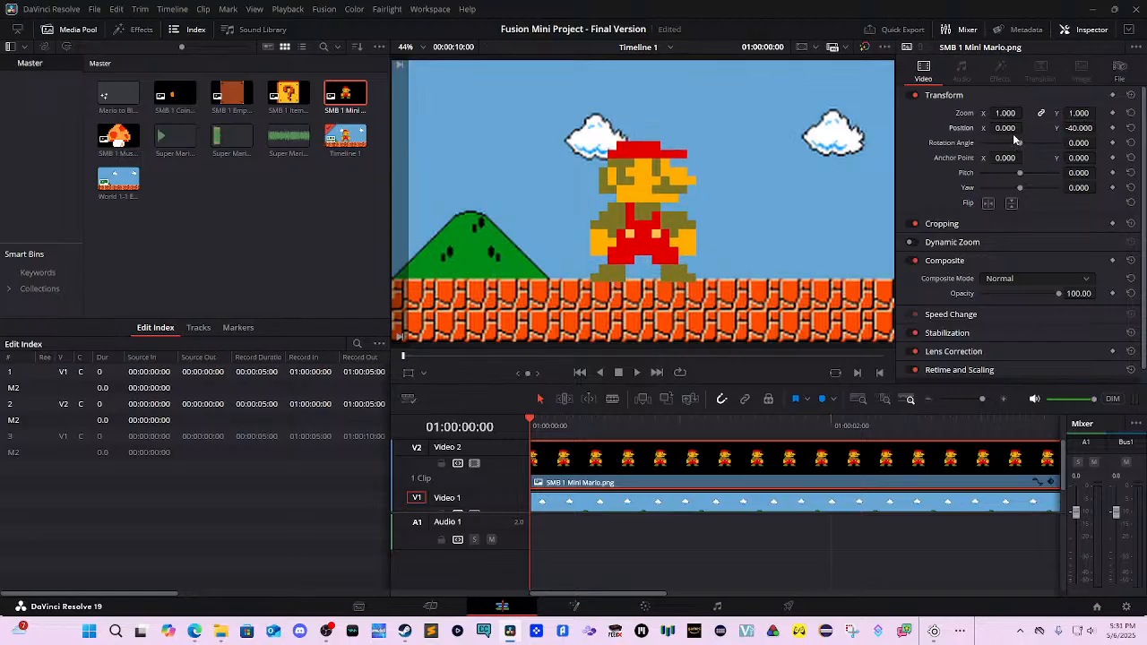
left_click_drag(996, 129, 1066, 107)
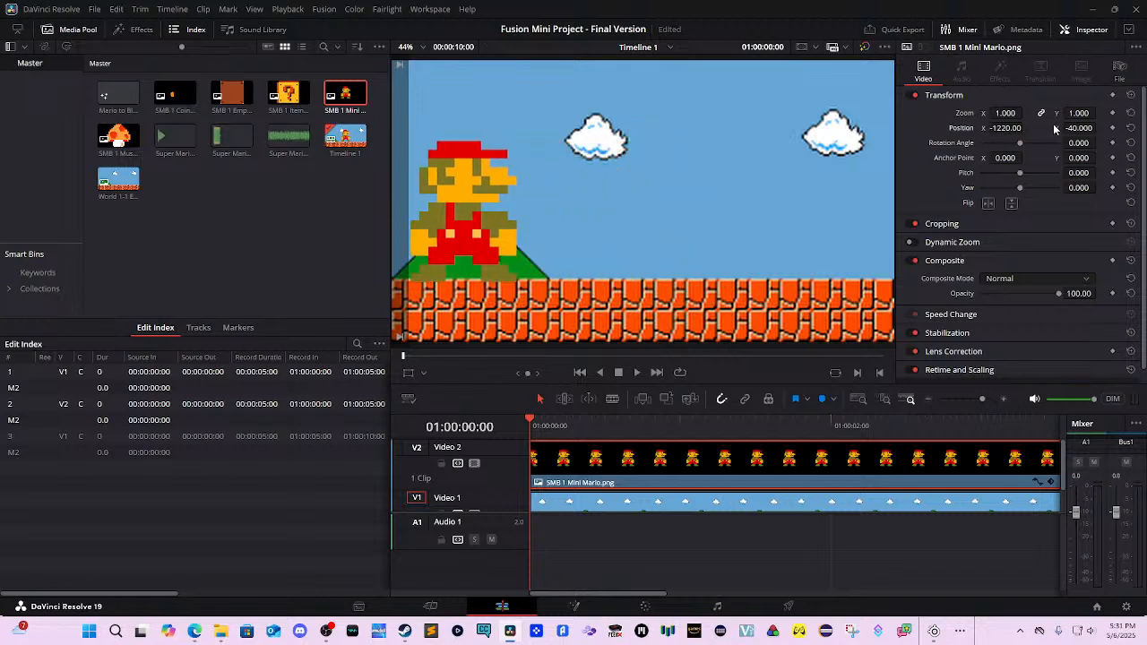
left_click_drag(1079, 113, 1003, 113)
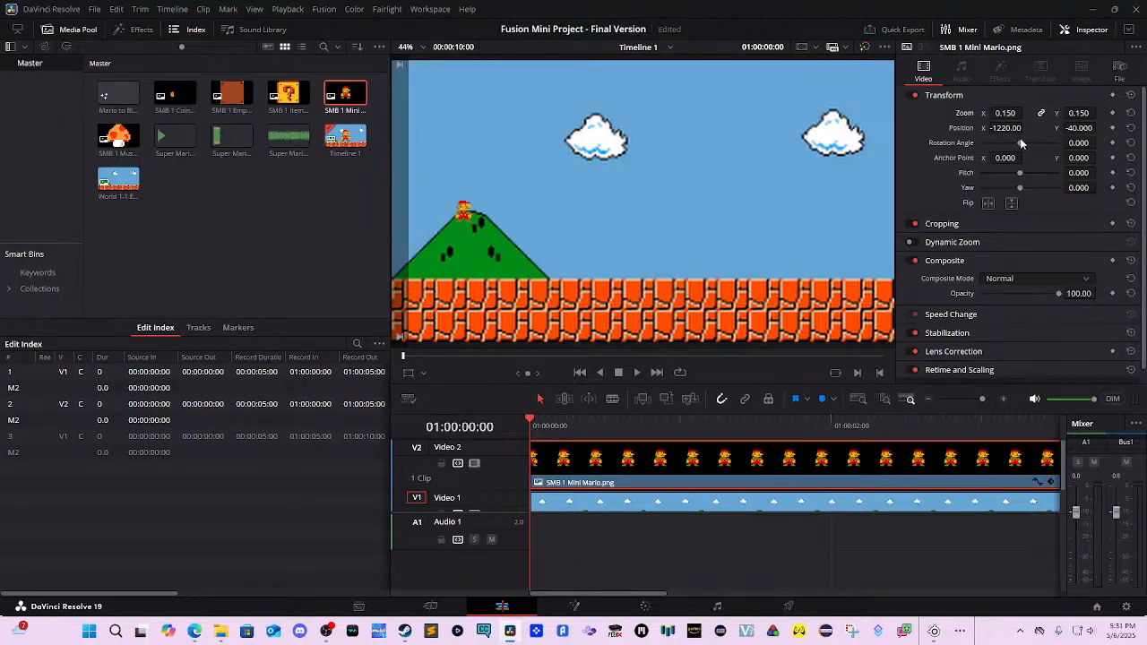
left_click_drag(1076, 129, 1031, 129)
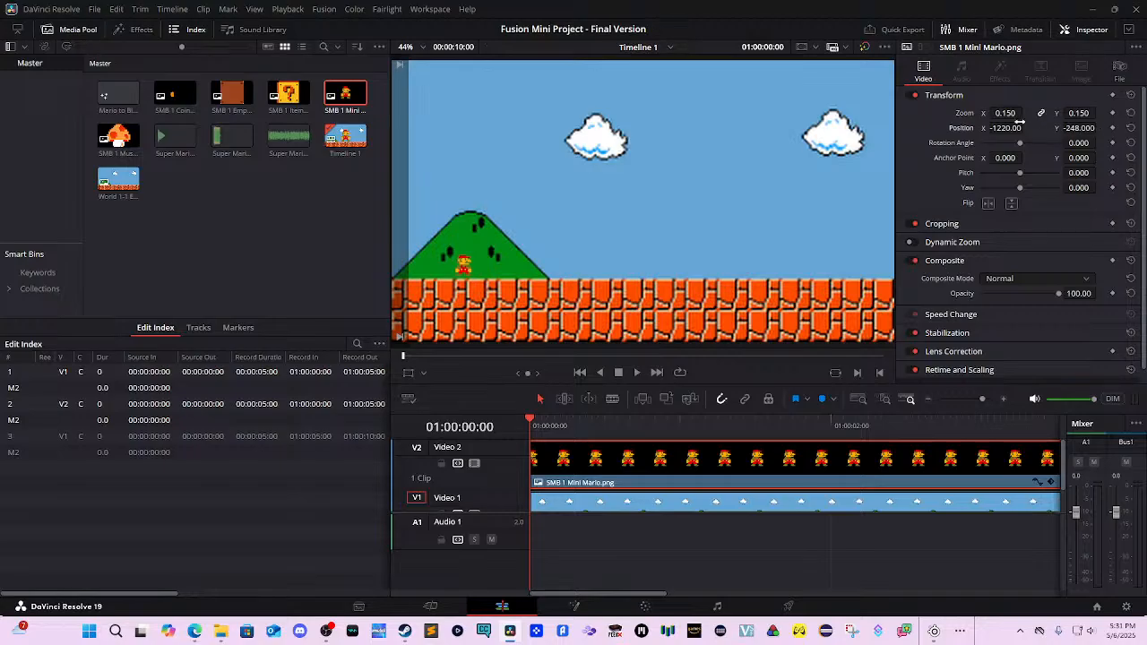
left_click_drag(1029, 128, 1004, 129)
Add a third video track and place SMB 1 Item Block.png on it at the start of the timeline.
right_click(513, 488)
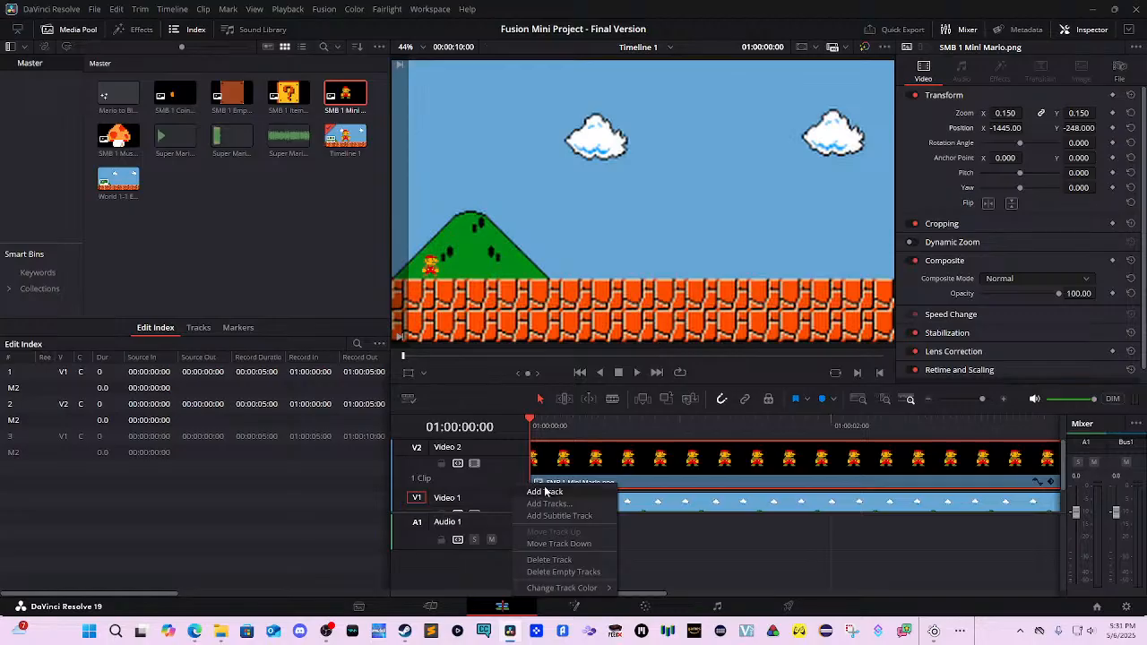
left_click(544, 490)
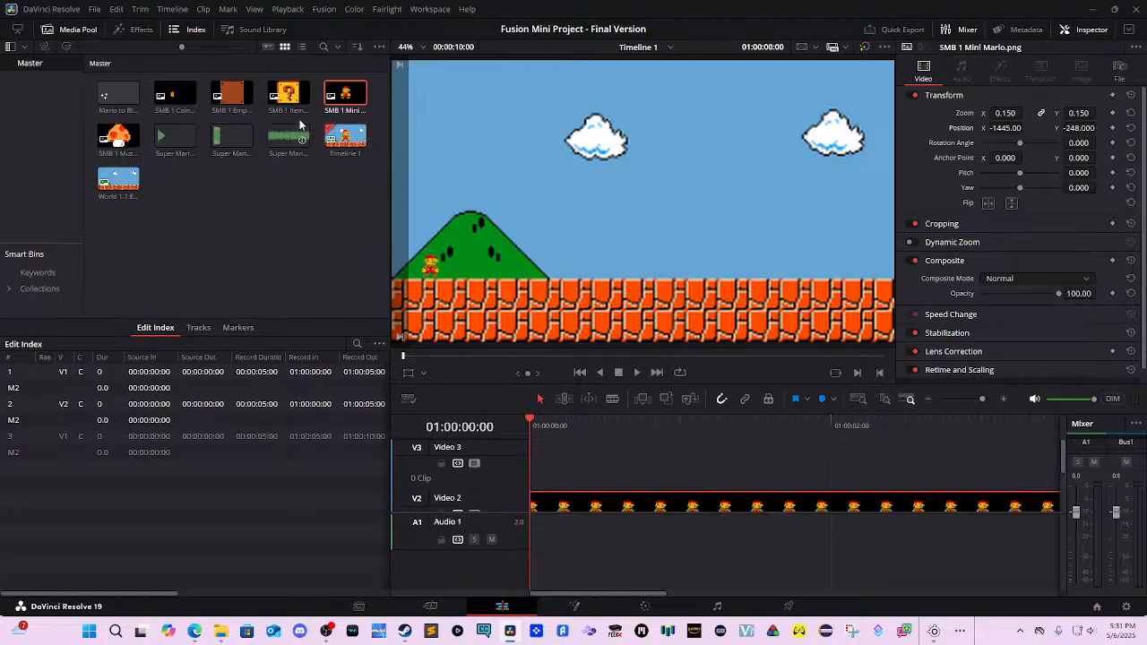
left_click_drag(287, 94, 538, 464)
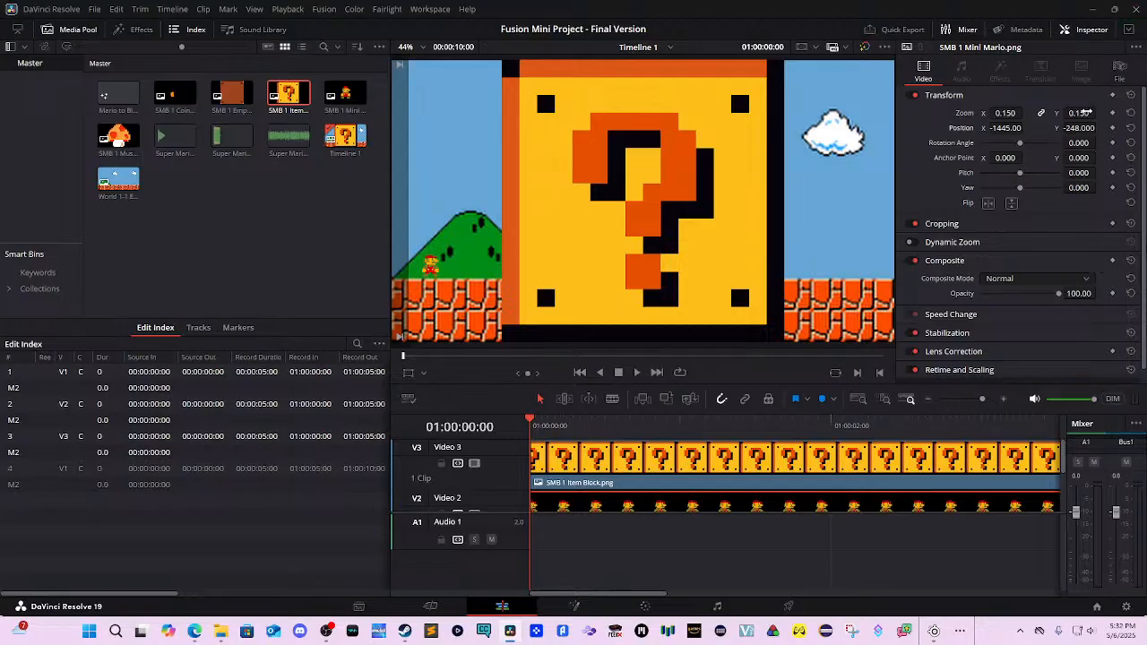
Scale the Item Block clip to a zoom of 0.100 and set its X position to -632.
mouse_move(1084, 112)
left_mouse_down()
mouse_move(1048, 112)
mouse_move(1082, 112)
left_mouse_up()
left_click(737, 457)
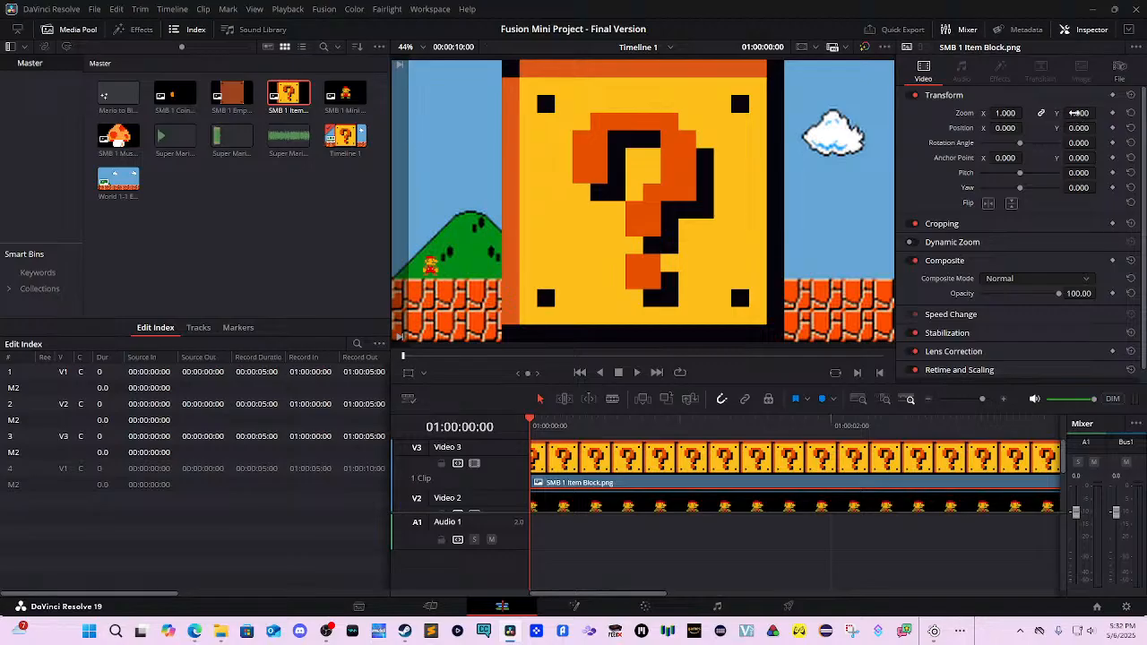
left_click_drag(1082, 114, 1001, 114)
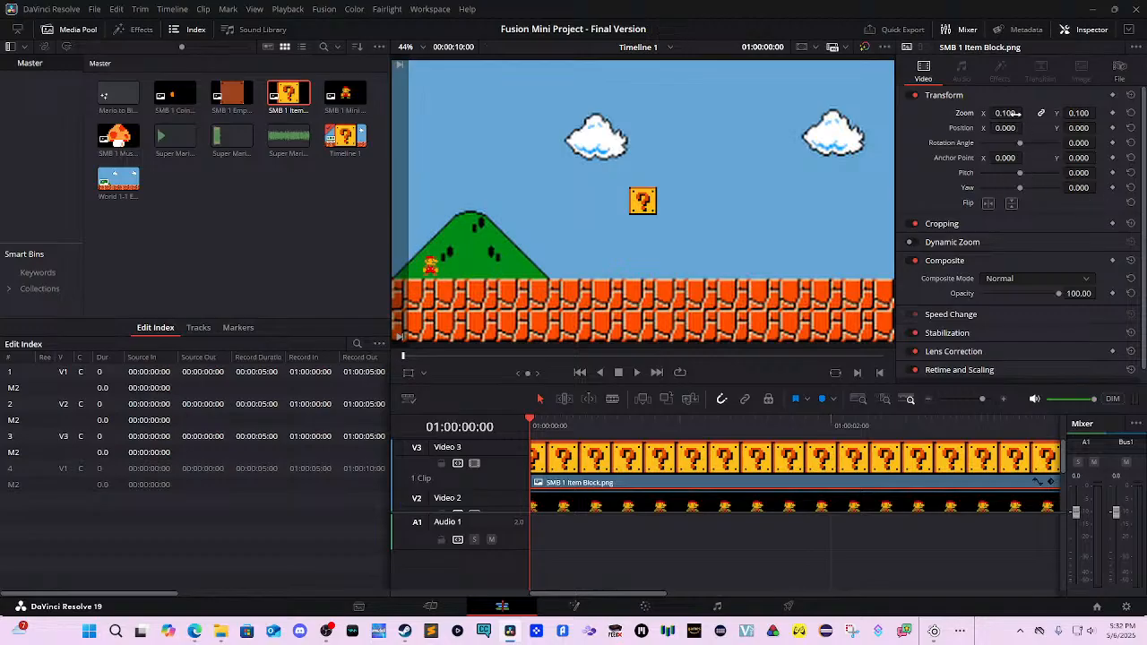
left_click_drag(1006, 128, 946, 128)
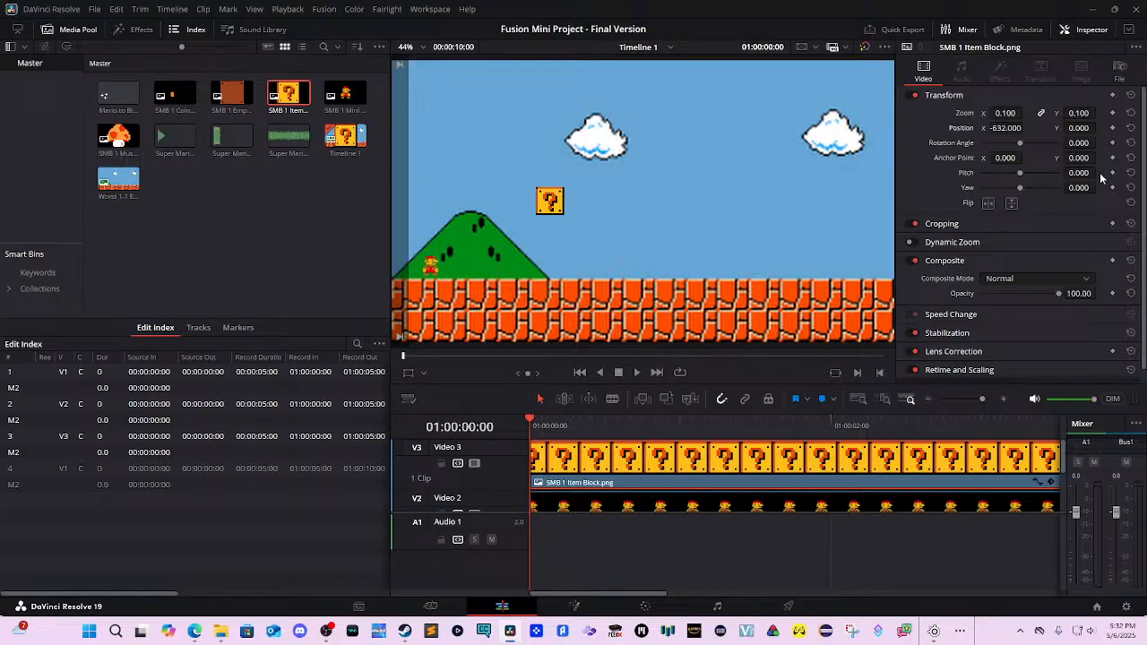
Add a fourth video track and name it TEXT HUD.
right_click(489, 447)
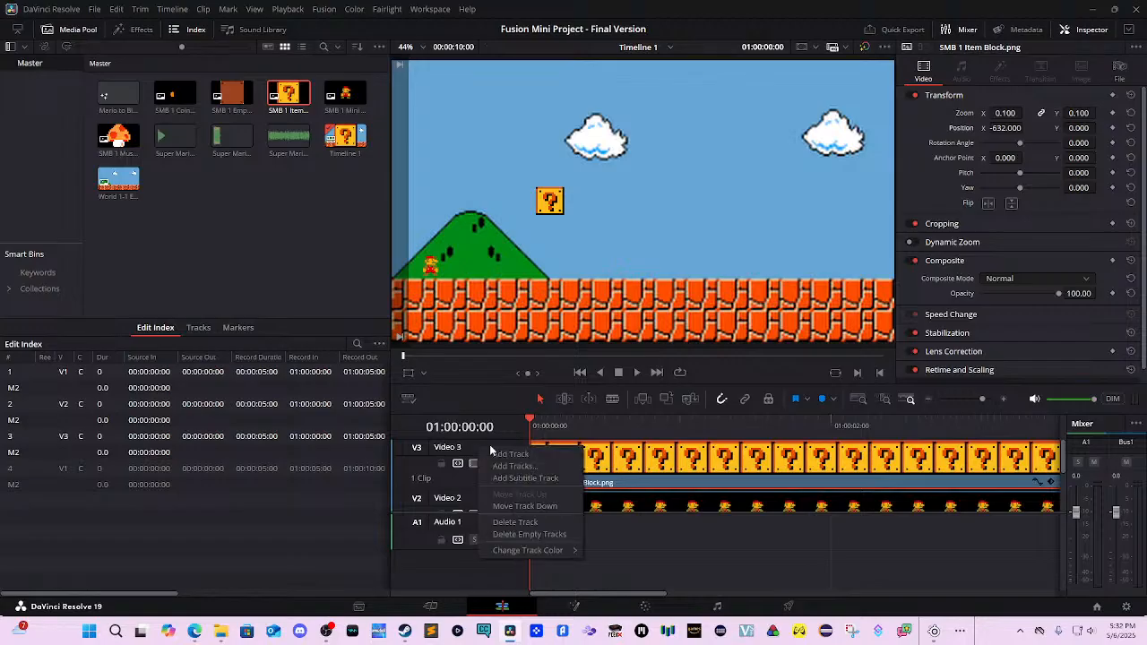
left_click(511, 455)
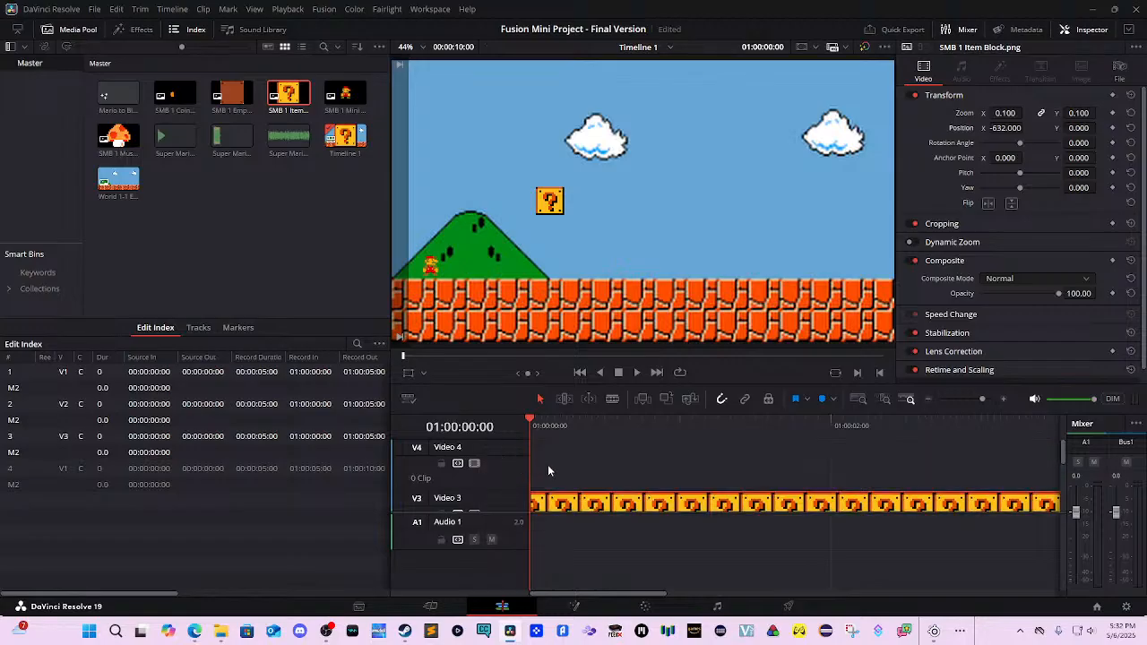
double_click(488, 447)
key("ctrl+a")
type("TEX")
type("T 3D")
type("HUD")
key("Return")
Add a Text+ title at the start of the TEXT HUD track and place the playhead at 01:00:00:05.
left_click(121, 31)
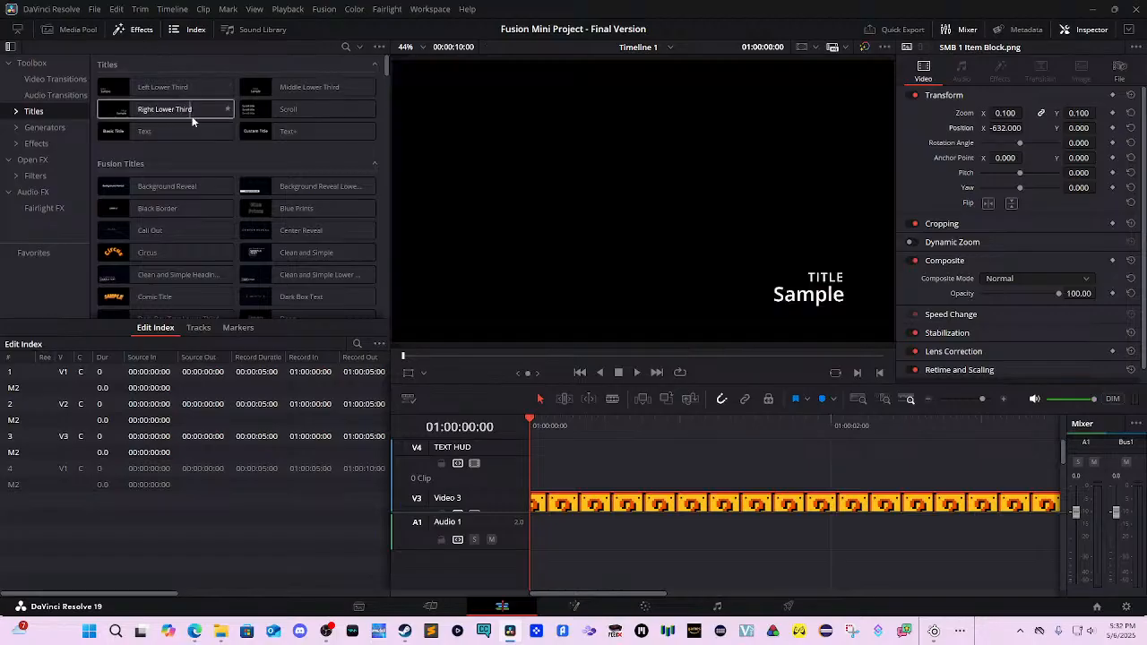
left_click_drag(299, 131, 538, 458)
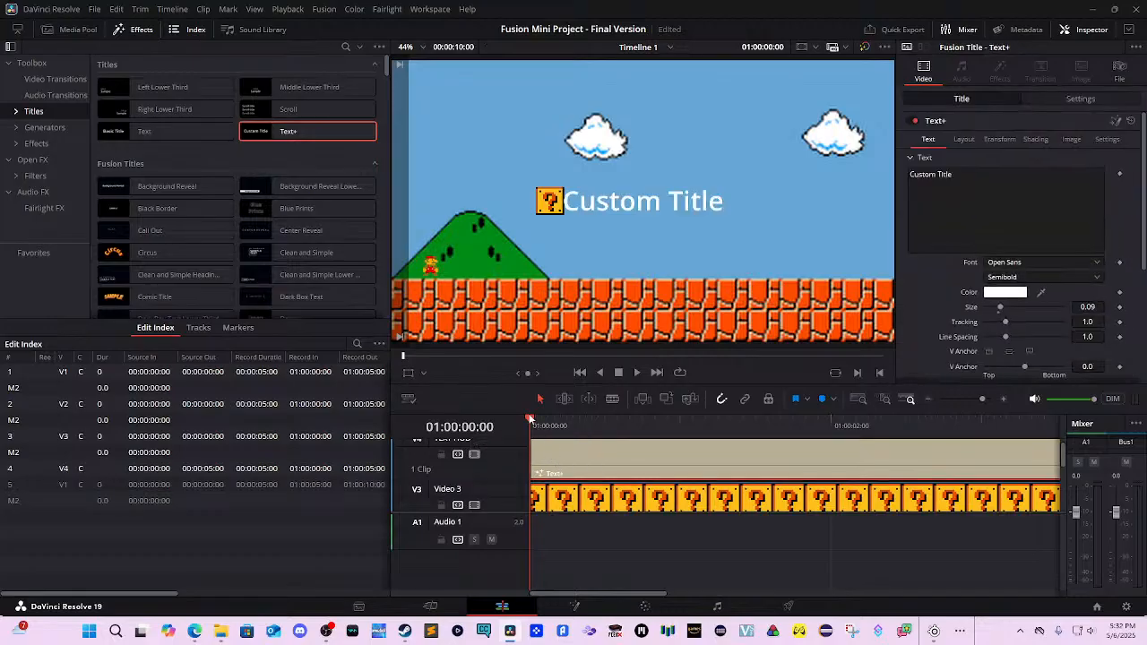
left_click(561, 422)
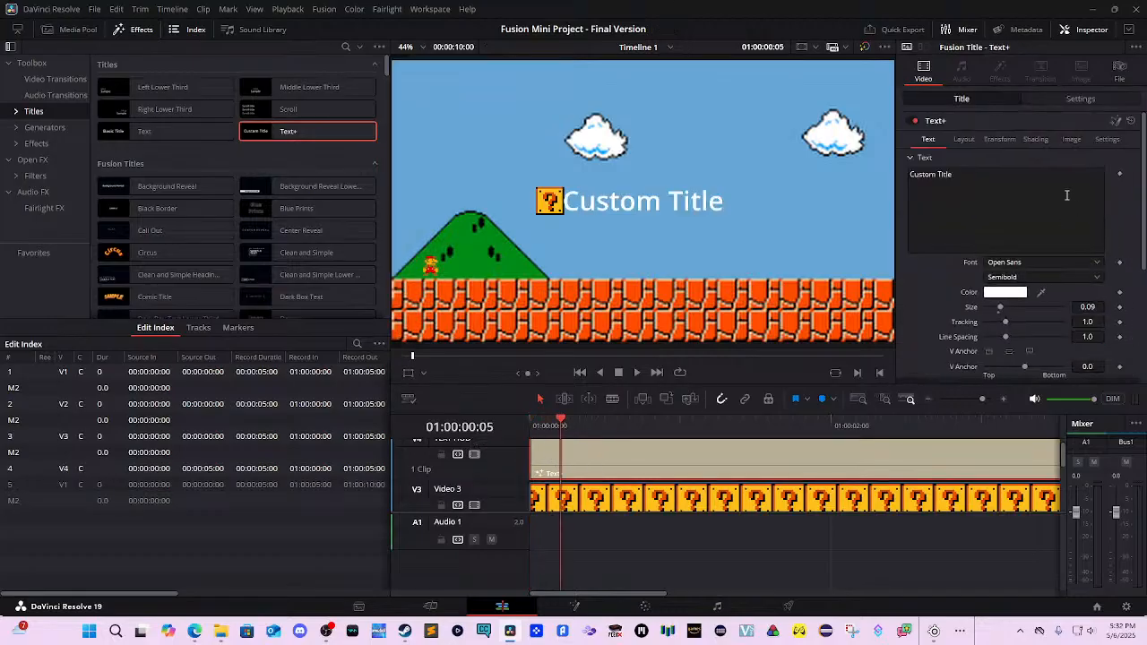
Move the Text+ title toward the frame's upper-left corner with center X 0.088, Y 1.053 and center Z 0.23.
left_click(965, 140)
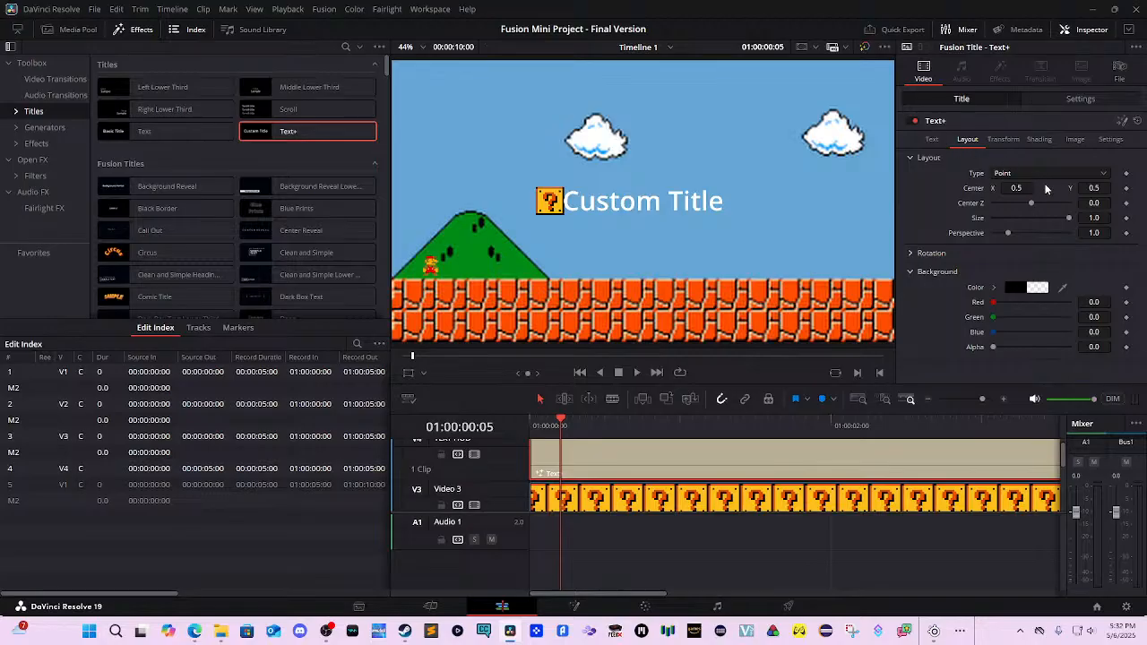
left_click_drag(1090, 188, 988, 190)
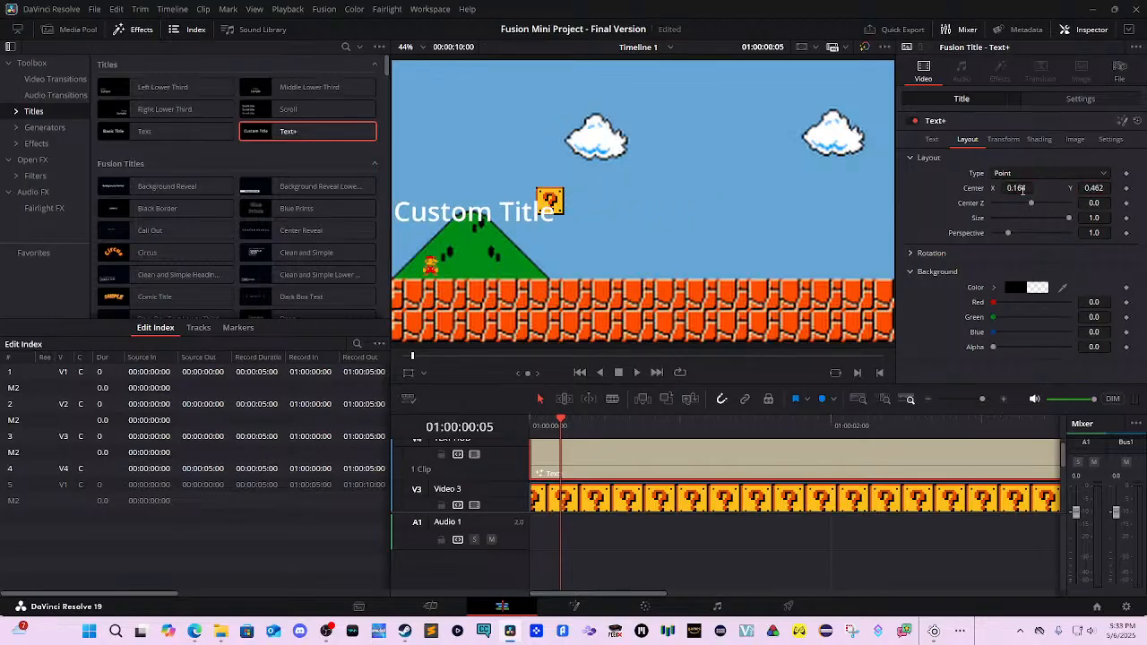
left_click_drag(1092, 198, 1145, 198)
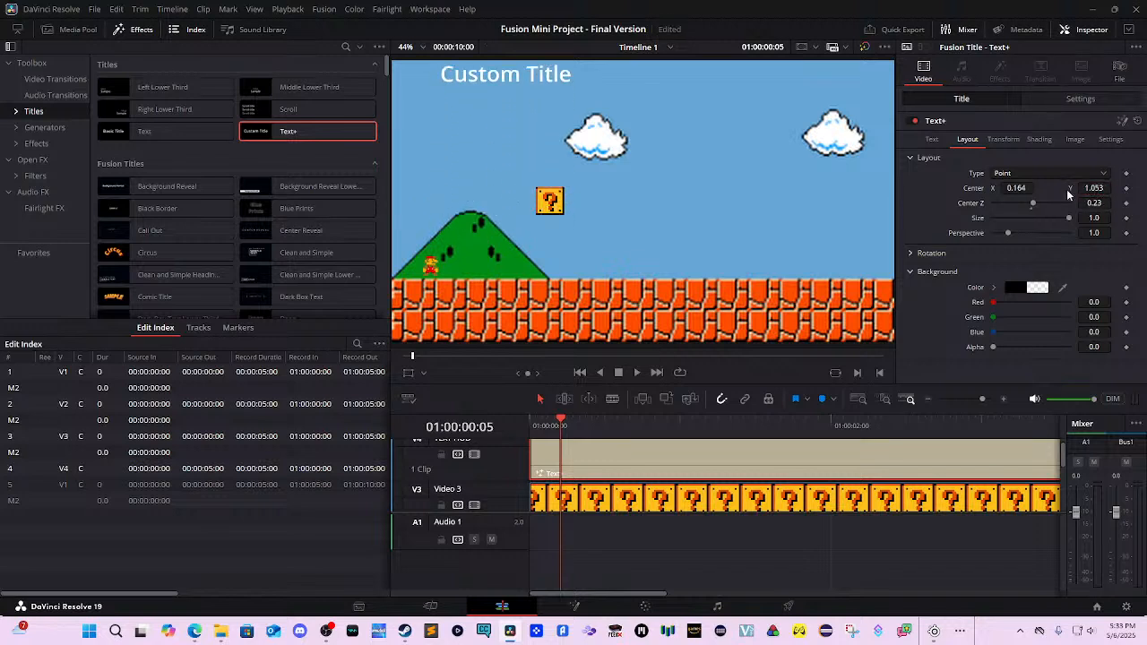
left_click_drag(1018, 190, 1006, 190)
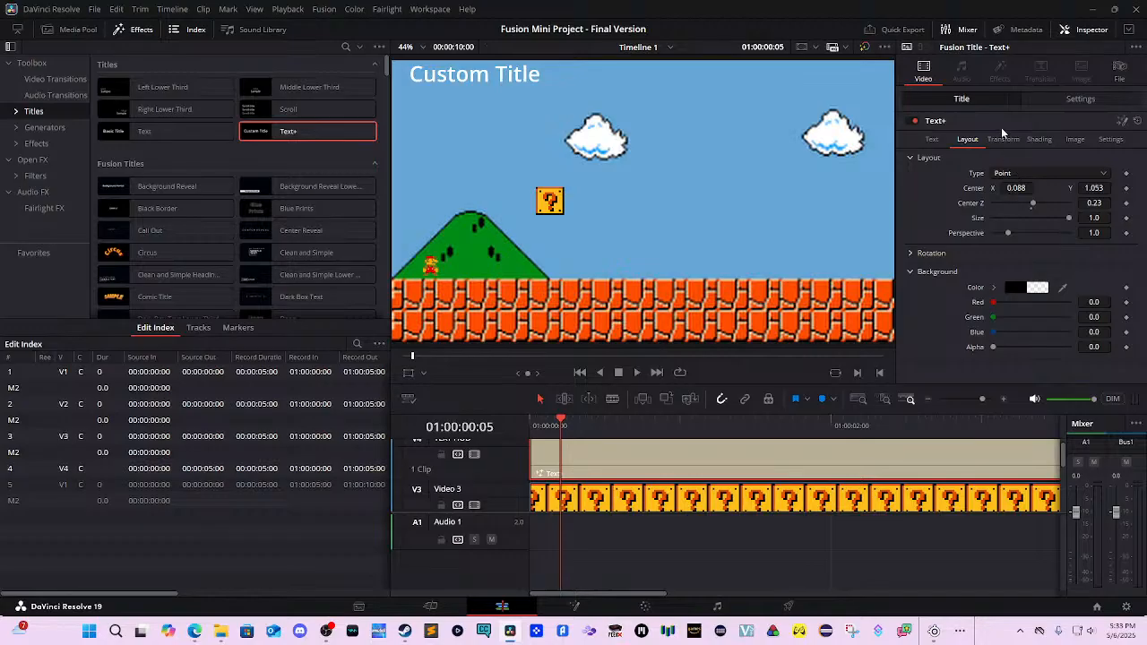
Replace the title's placeholder text with MARIO.
left_click(933, 140)
left_click(981, 204)
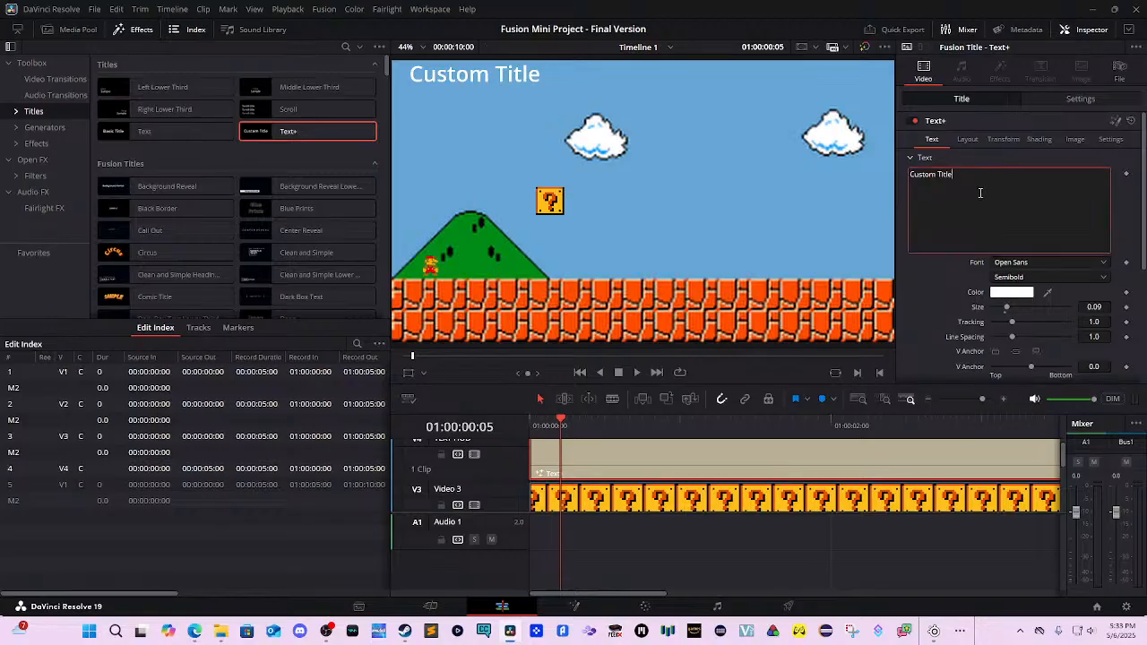
key("ctrl+a")
type("Ma")
key("BackSpace")
type("ARIO")
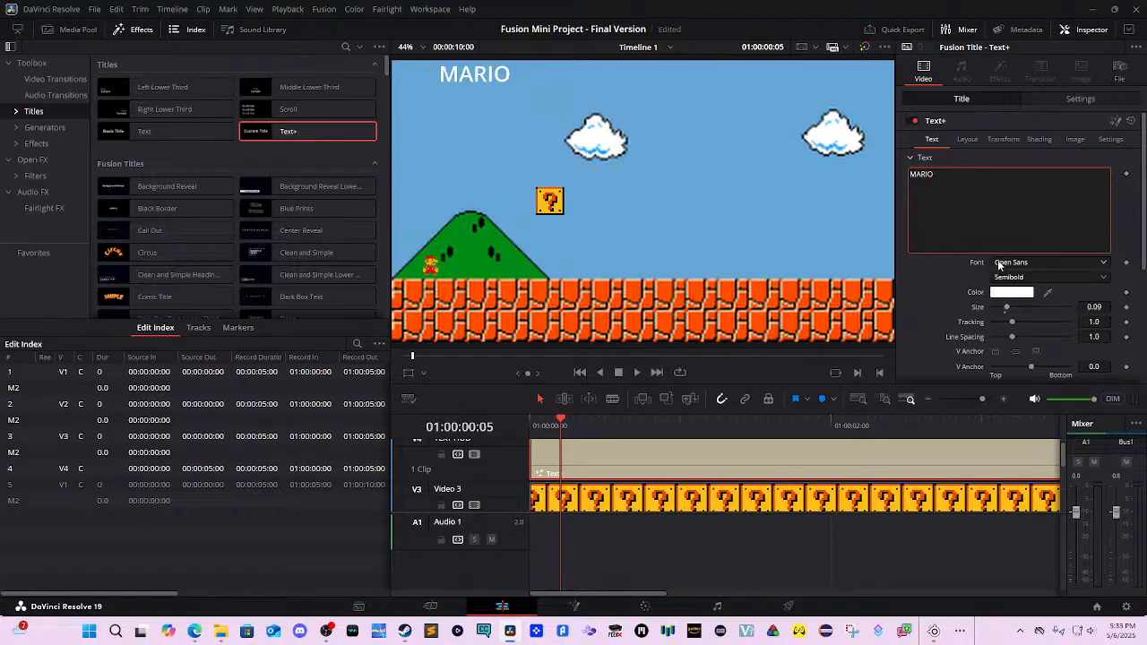
Set the MARIO title's font to Comic Sans MS.
left_click(1049, 262)
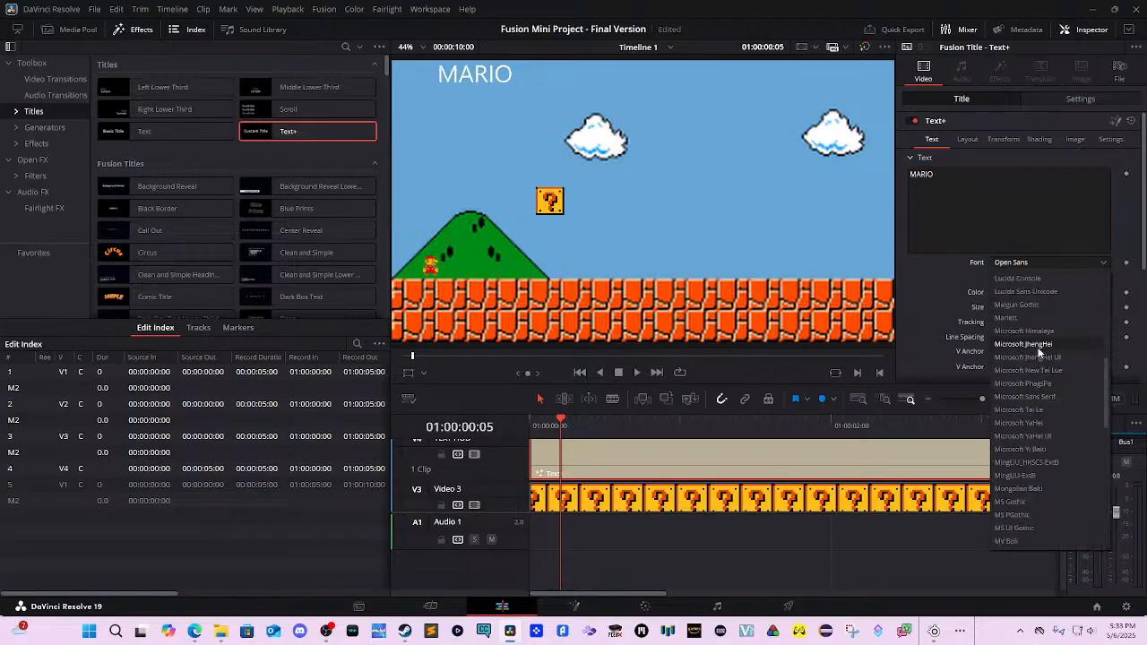
scroll(1041, 310, "up", 4)
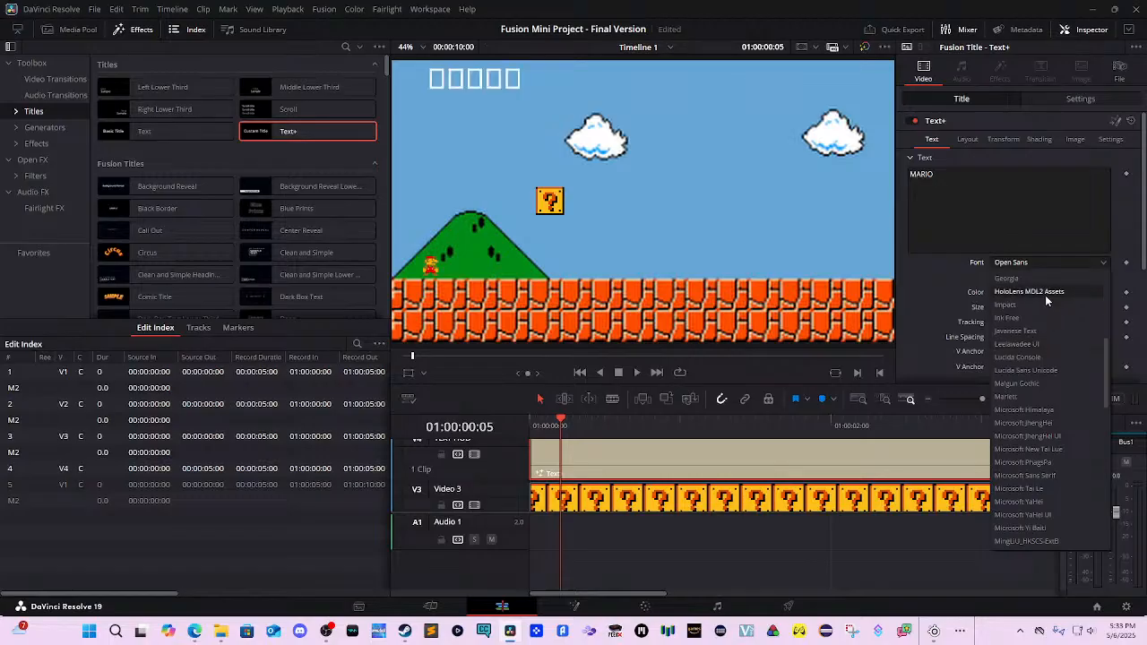
scroll(1047, 301, "up", 1)
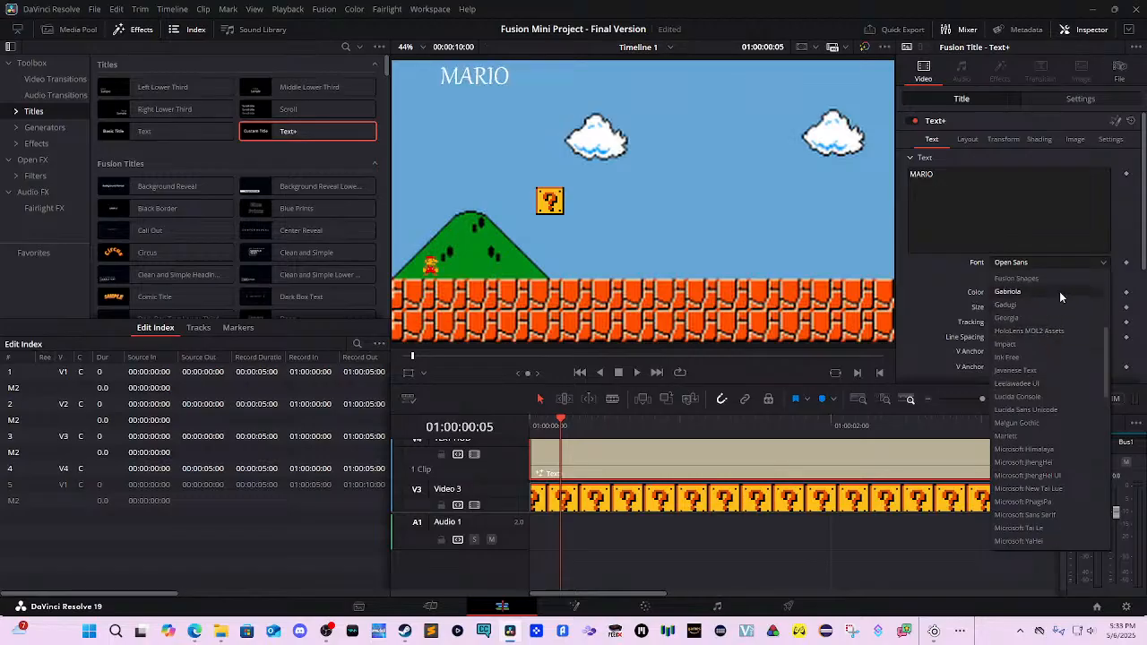
scroll(1069, 275, "up", 1)
scroll(1054, 317, "up", 1)
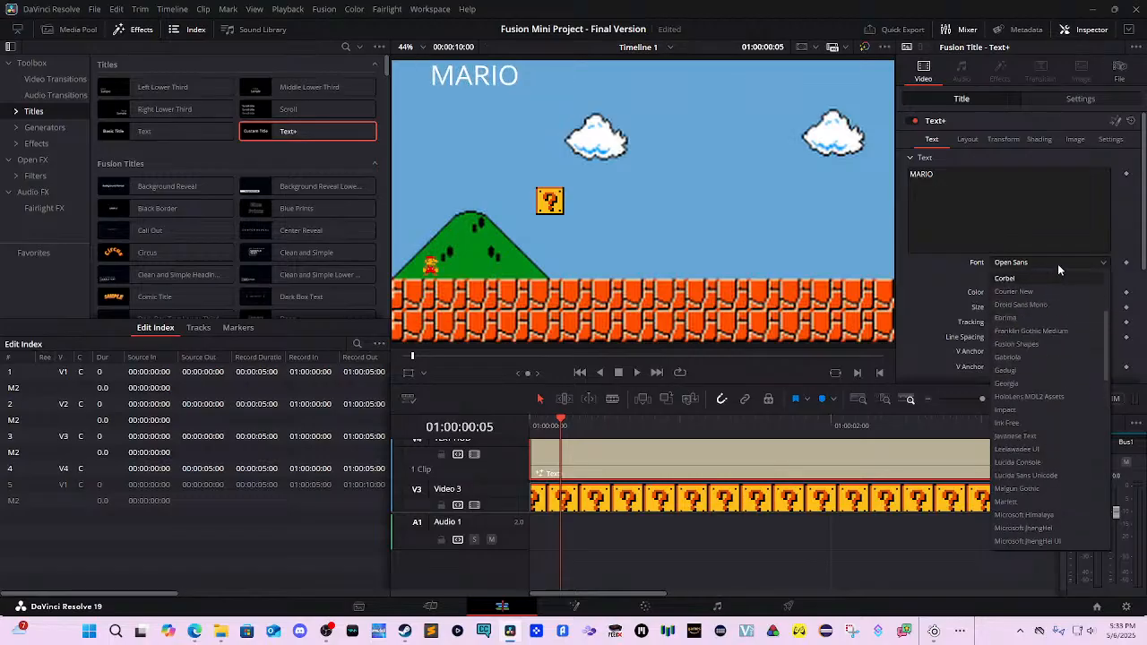
scroll(1054, 285, "up", 1)
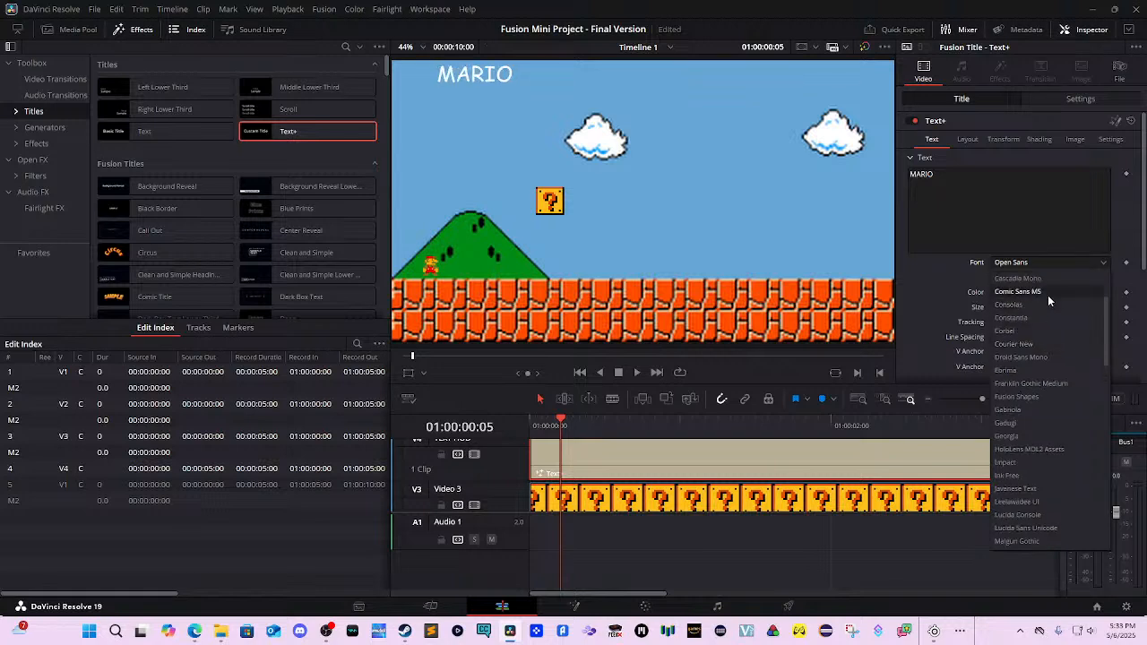
left_click(1020, 291)
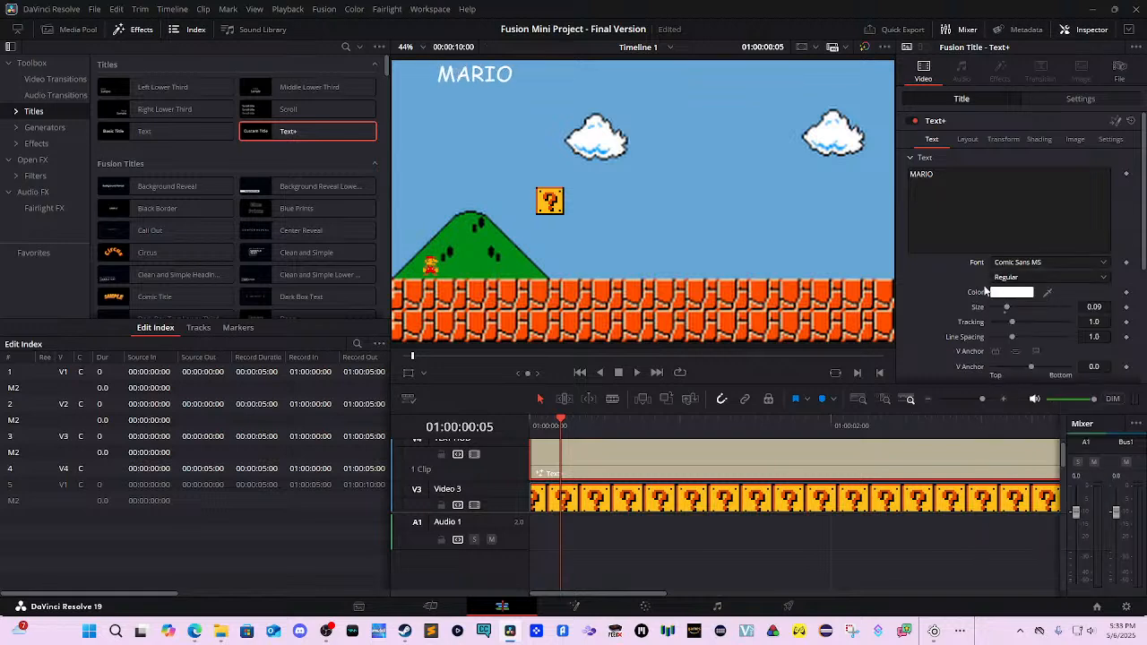
Shift the MARIO title's center to X 0.006, Y 1.006 and colour the text red (#ff0004).
left_click(967, 140)
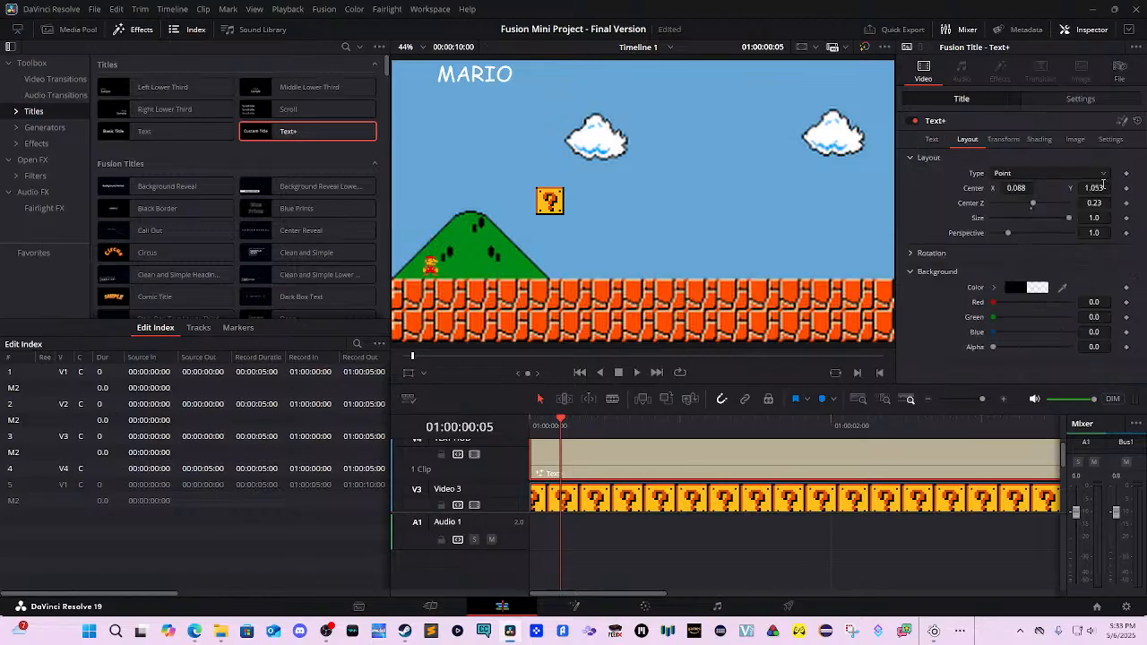
left_click_drag(1103, 188, 991, 190)
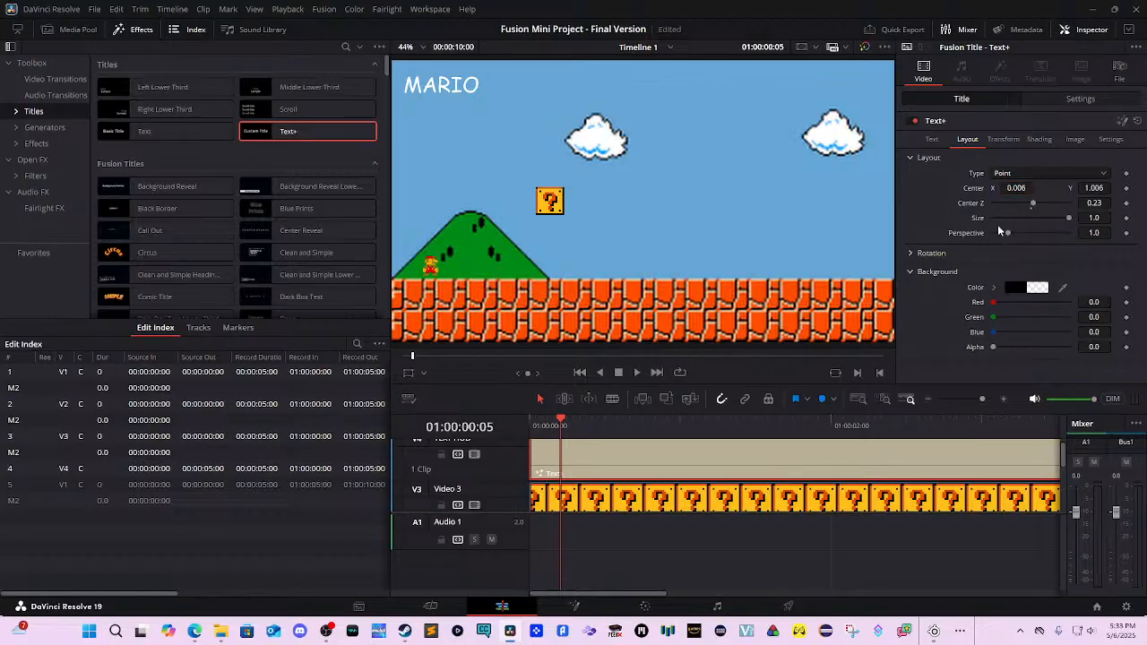
left_click(932, 141)
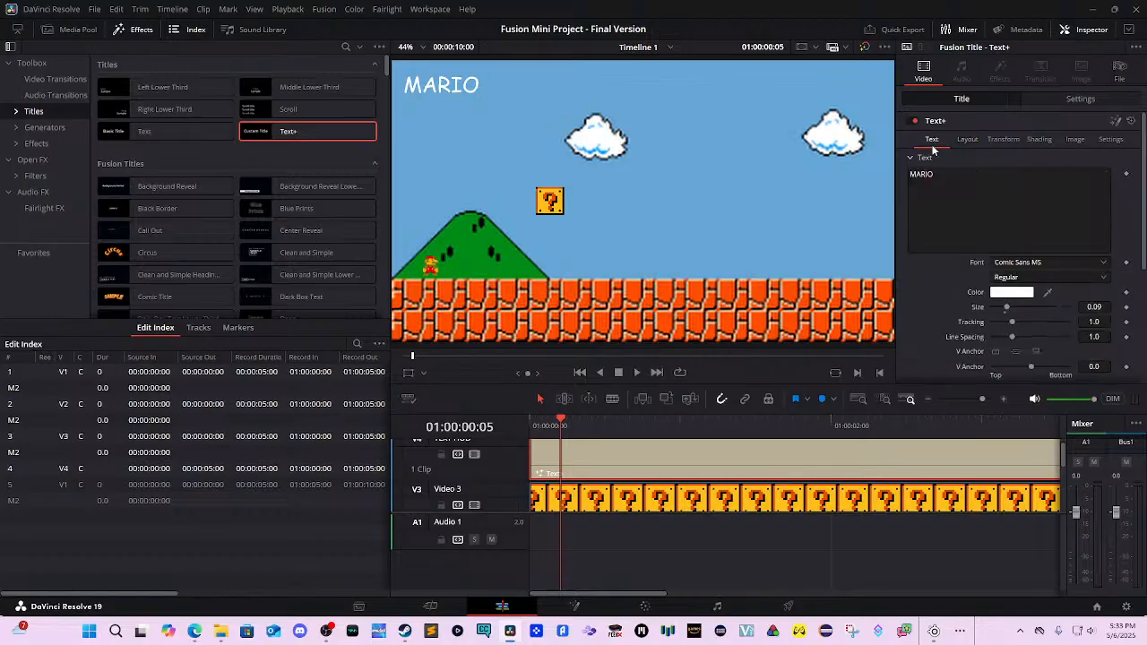
left_click(1014, 296)
left_click(1029, 295)
left_click_drag(567, 272, 556, 205)
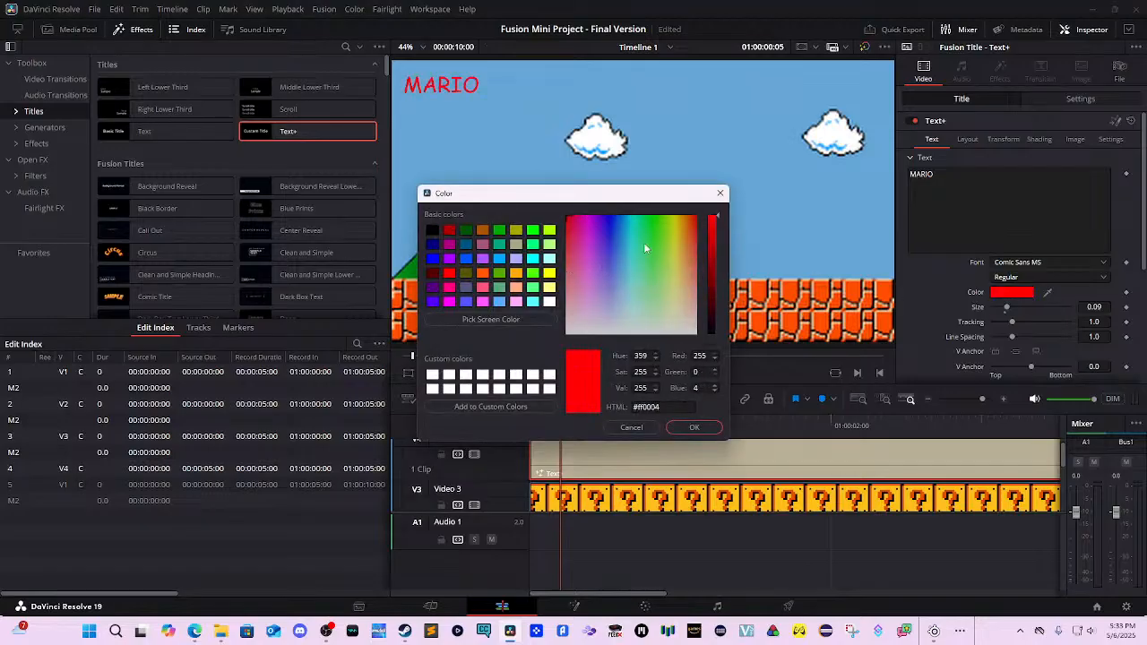
left_click(696, 427)
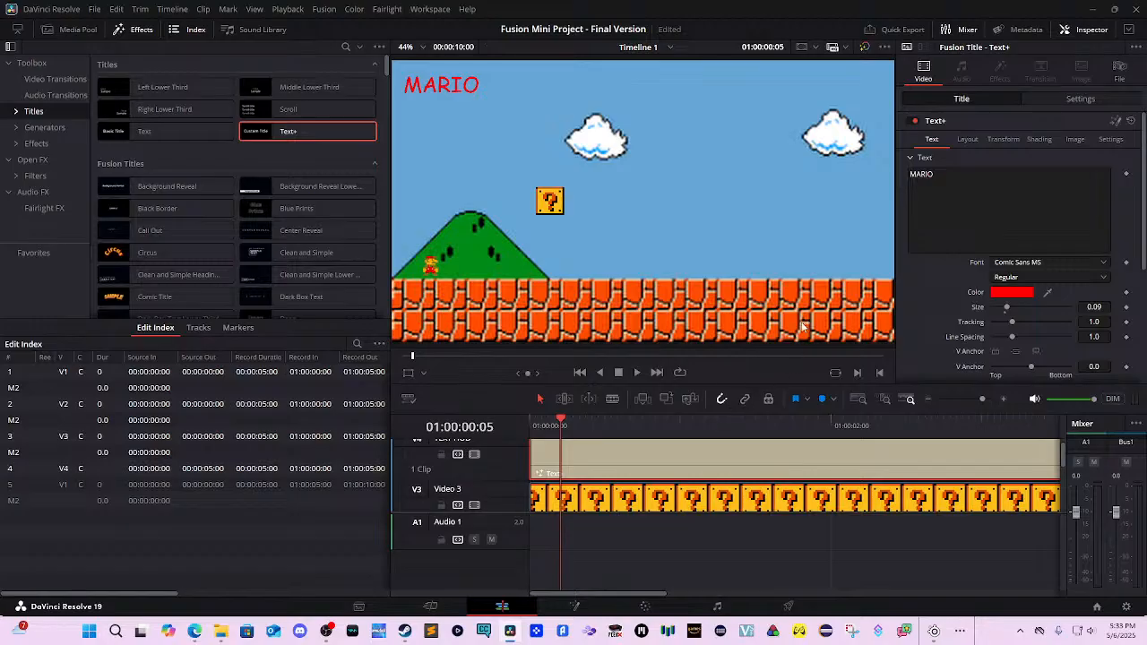
Rename the TEXT HUD track as TEXT HUD Line 1.
left_click(740, 449)
scroll(590, 464, "up", 1)
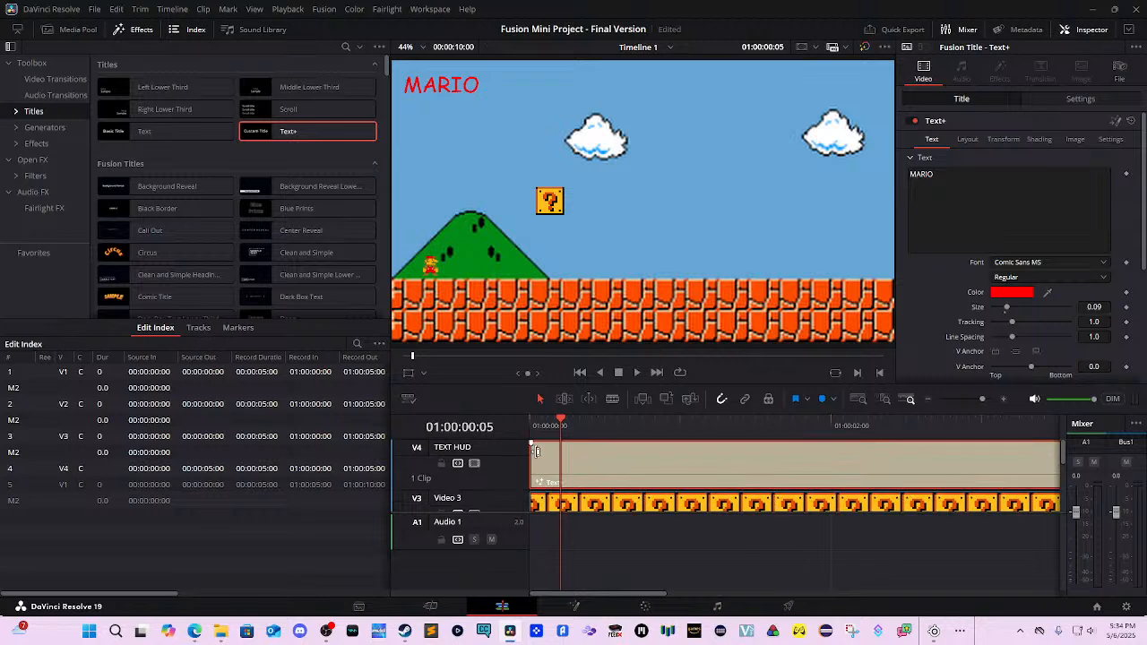
left_click_drag(513, 444, 513, 442)
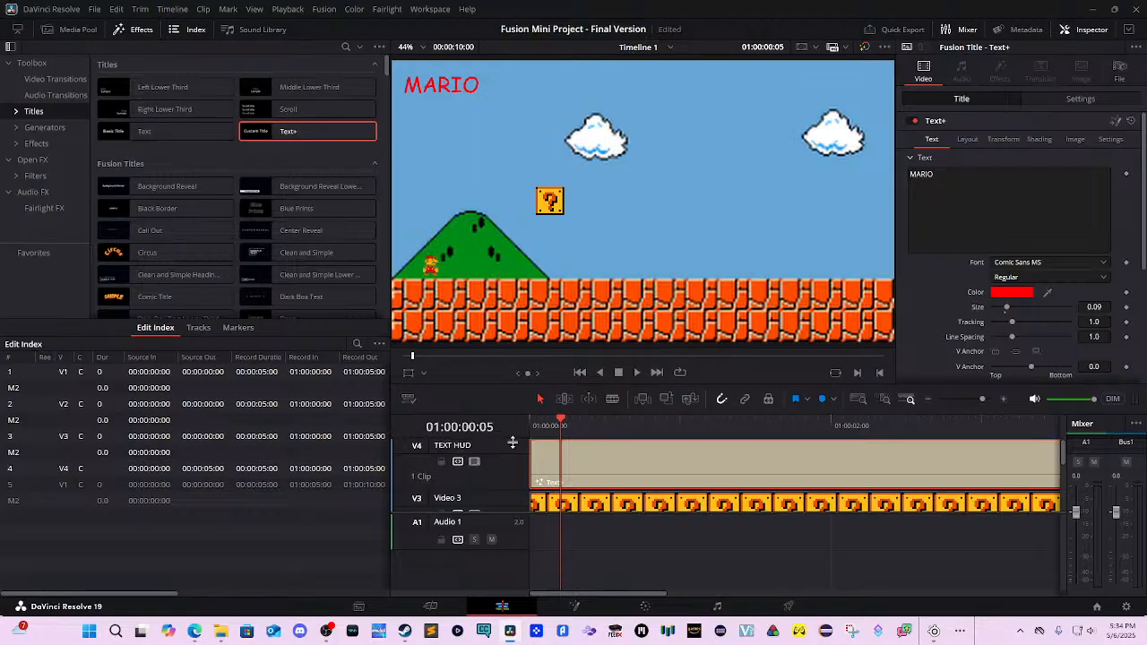
left_click(480, 448)
type("Line 1")
key("Return")
Duplicate the MARIO title onto a new fifth video track and name that track TEXT HUD LINE 2.
left_click_drag(658, 468, 652, 427)
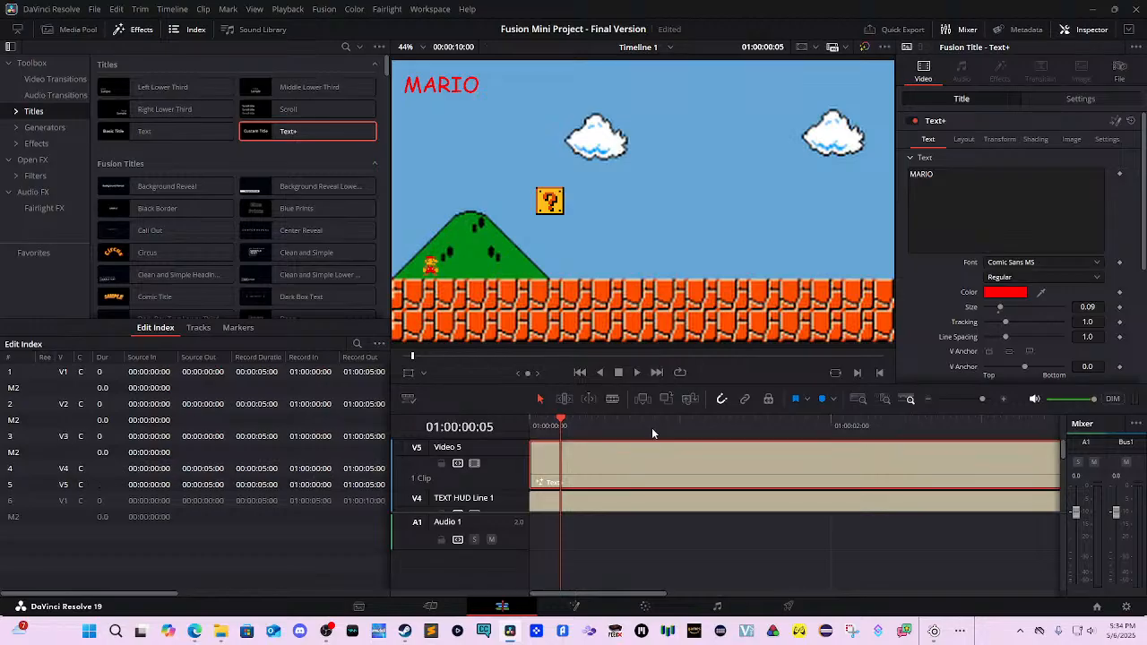
double_click(464, 438)
type("TR")
type("X")
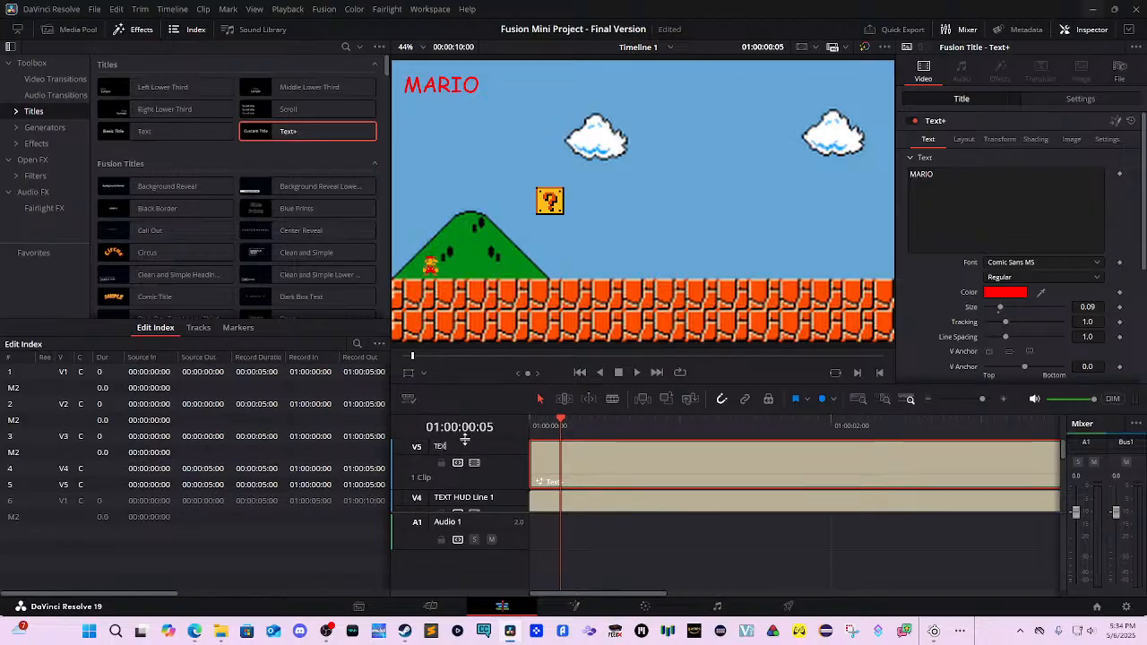
type("T HUD Line")
type(" 2")
key("Return")
Lower the duplicated title to center Y 0.921 and colour its text white (#ffffff).
left_click(965, 139)
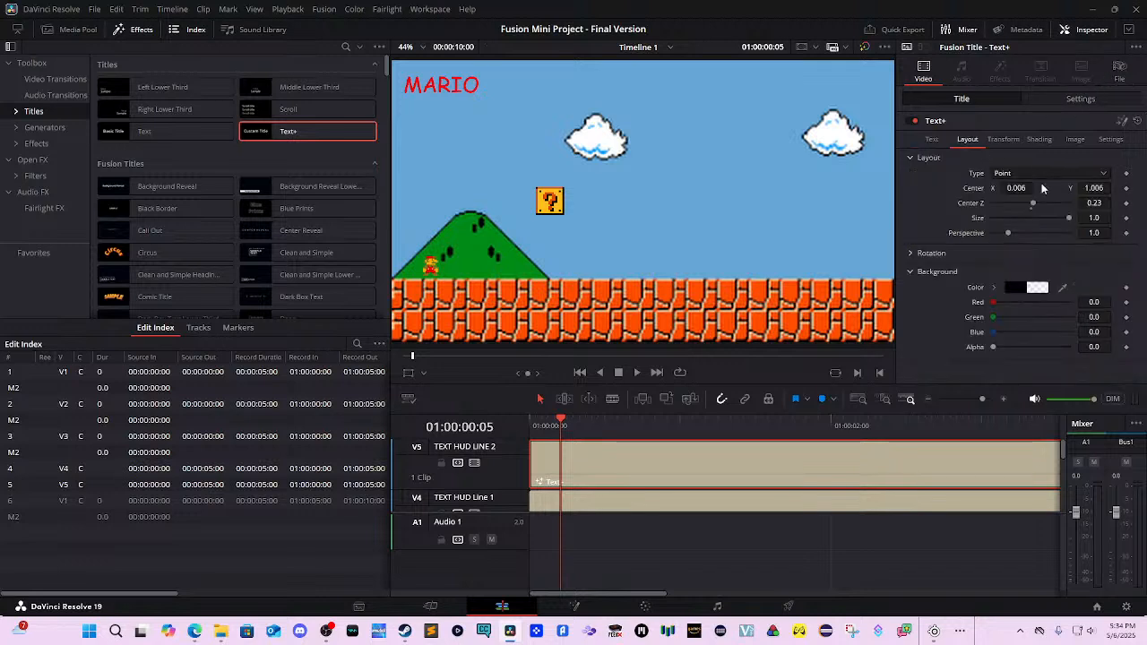
left_click_drag(1100, 189, 1030, 189)
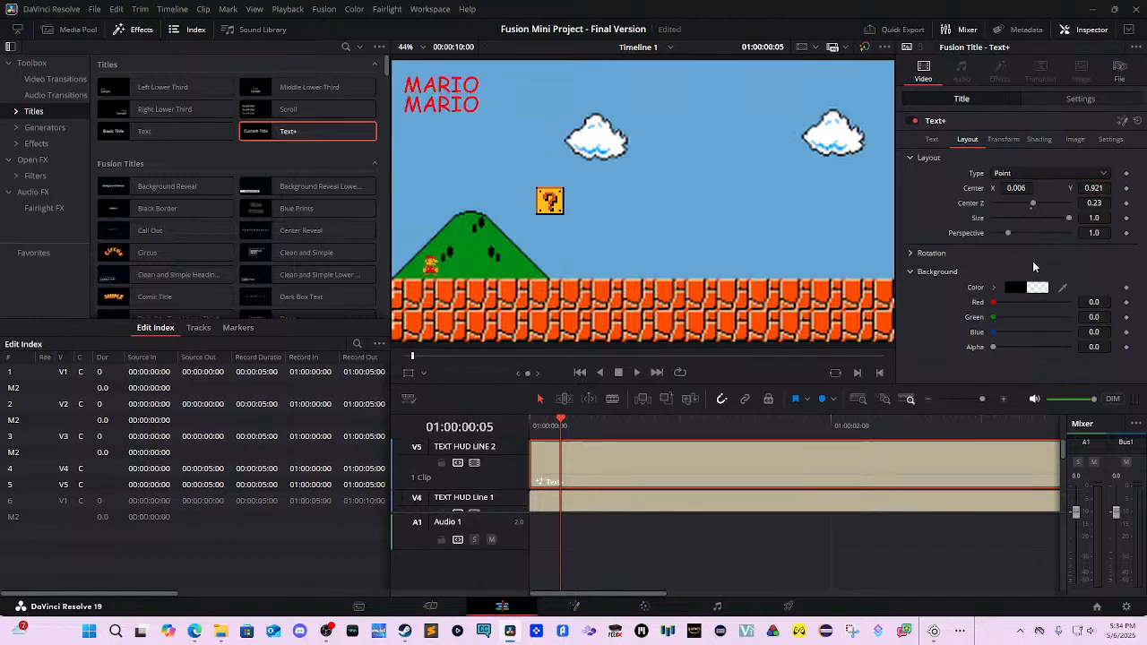
left_click(932, 139)
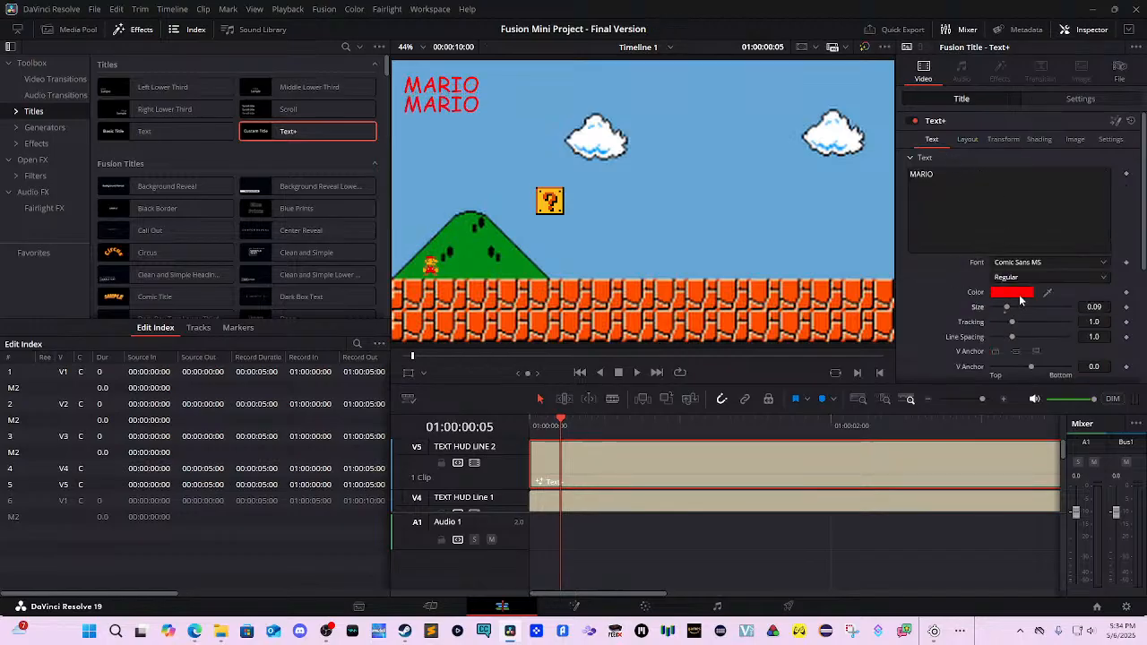
left_click(1019, 293)
left_click_drag(684, 265, 587, 343)
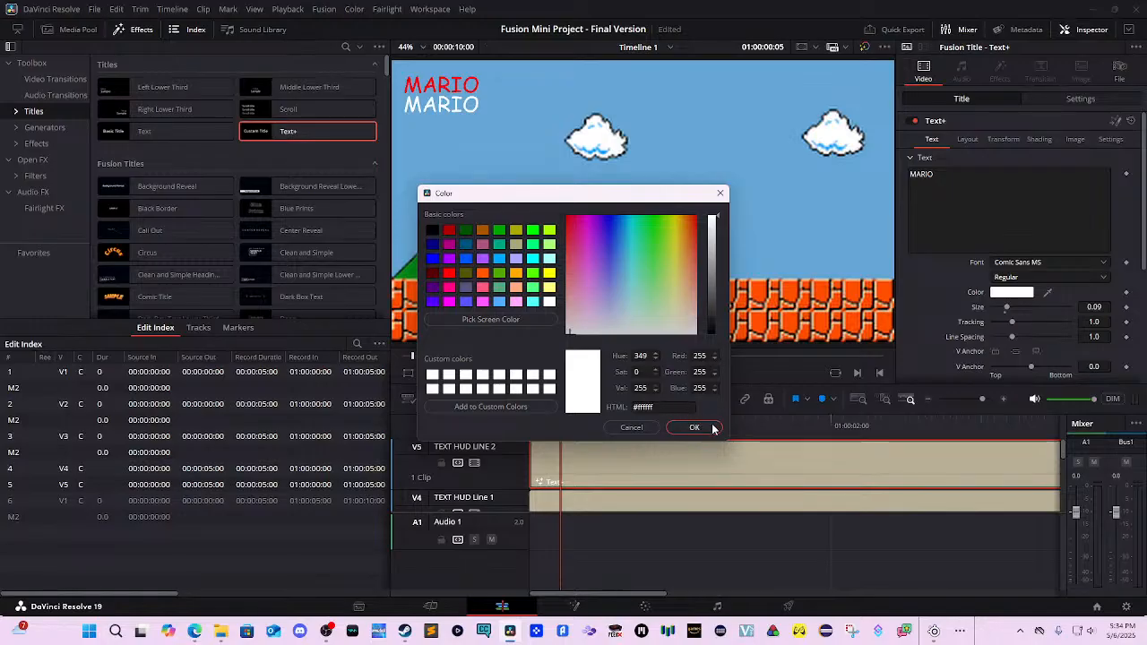
left_click(704, 428)
Replace the duplicated title's text with 00000.
left_click(953, 210)
key("ctrl+a")
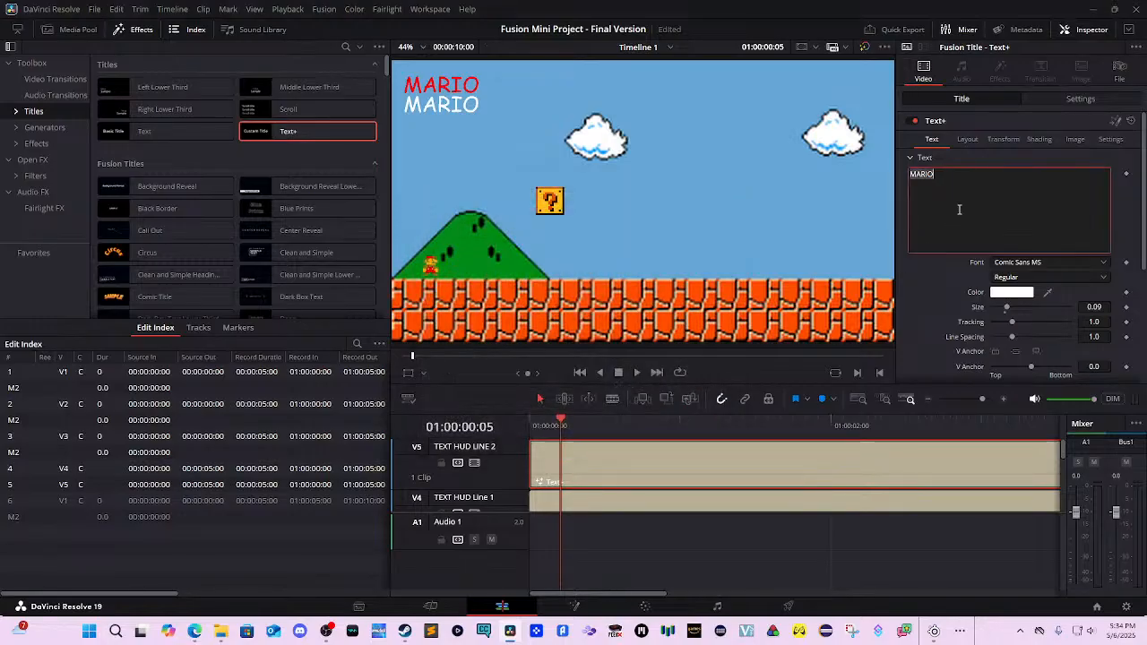
type("00000")
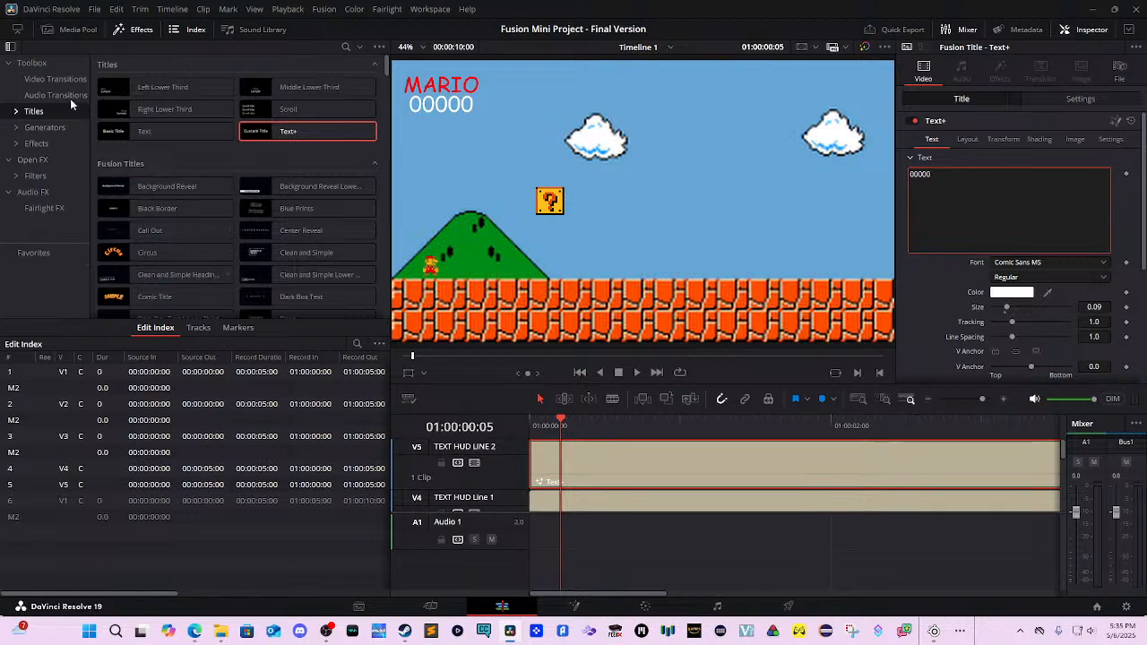
Add a sixth video track named COINS and place SMB 1 Coin.png at its start.
left_click(85, 30)
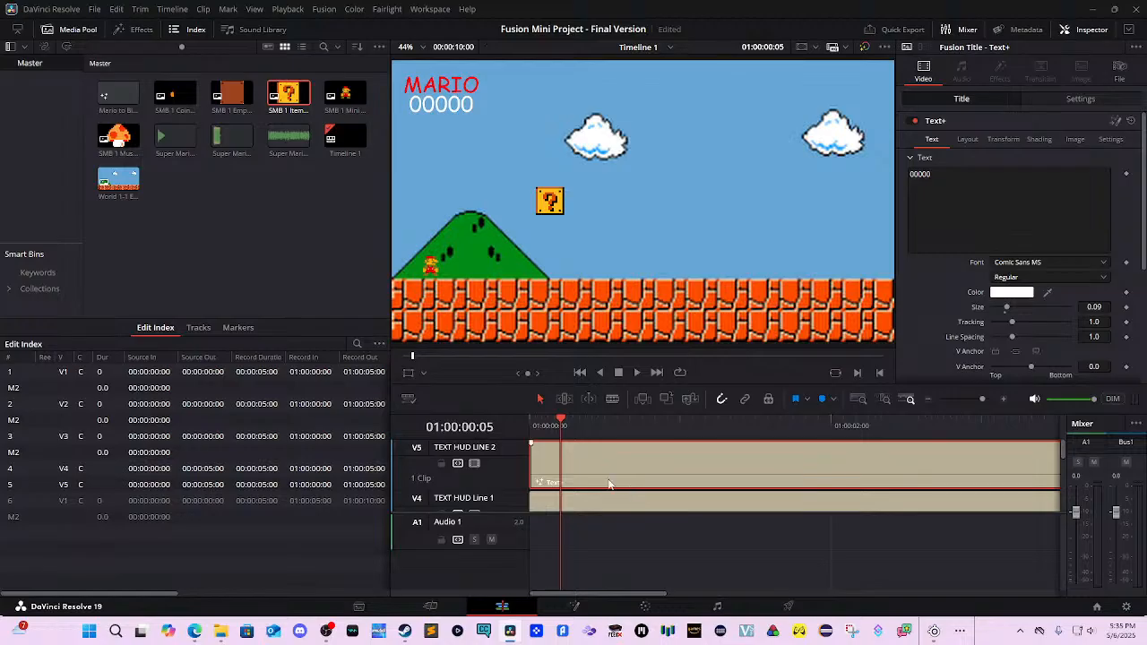
right_click(506, 466)
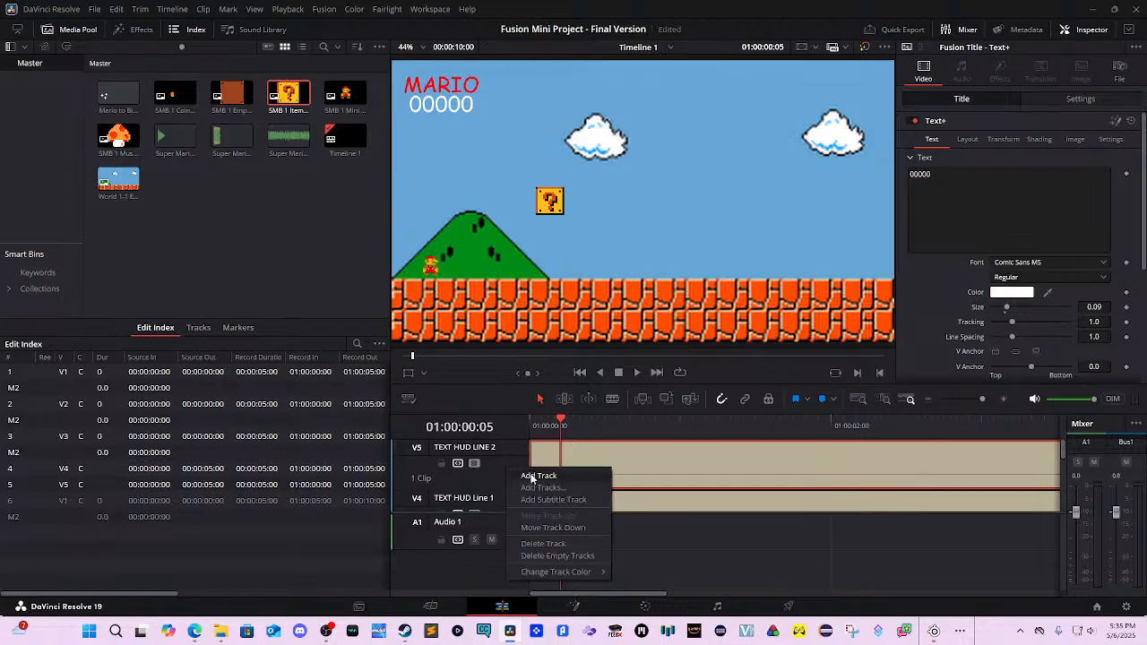
left_click(526, 472)
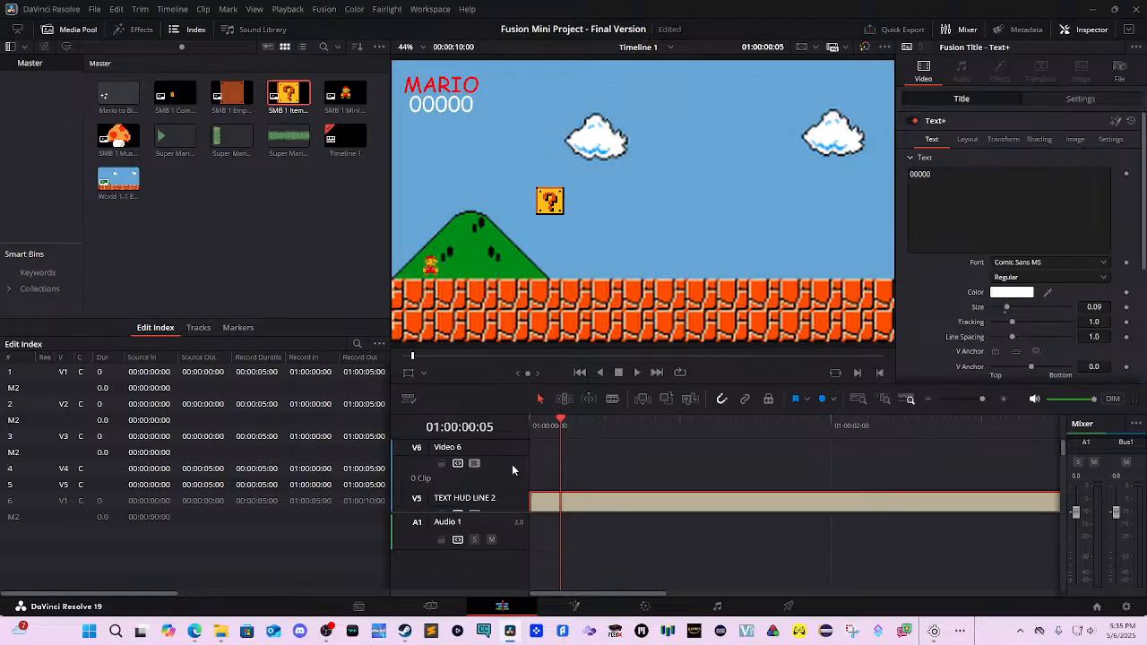
double_click(497, 446)
type("COINS")
key("Return")
left_click_drag(175, 95, 544, 461)
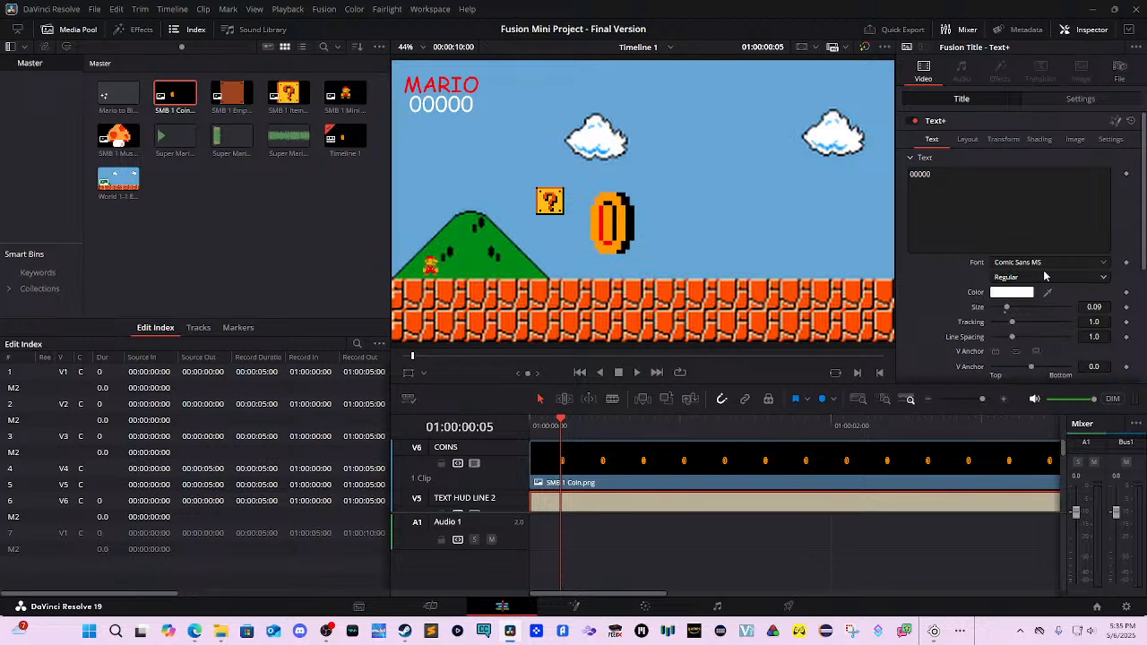
Nudge the 00000 title slightly lower to widen the gap beneath the MARIO line.
left_click(974, 125)
left_click(957, 127)
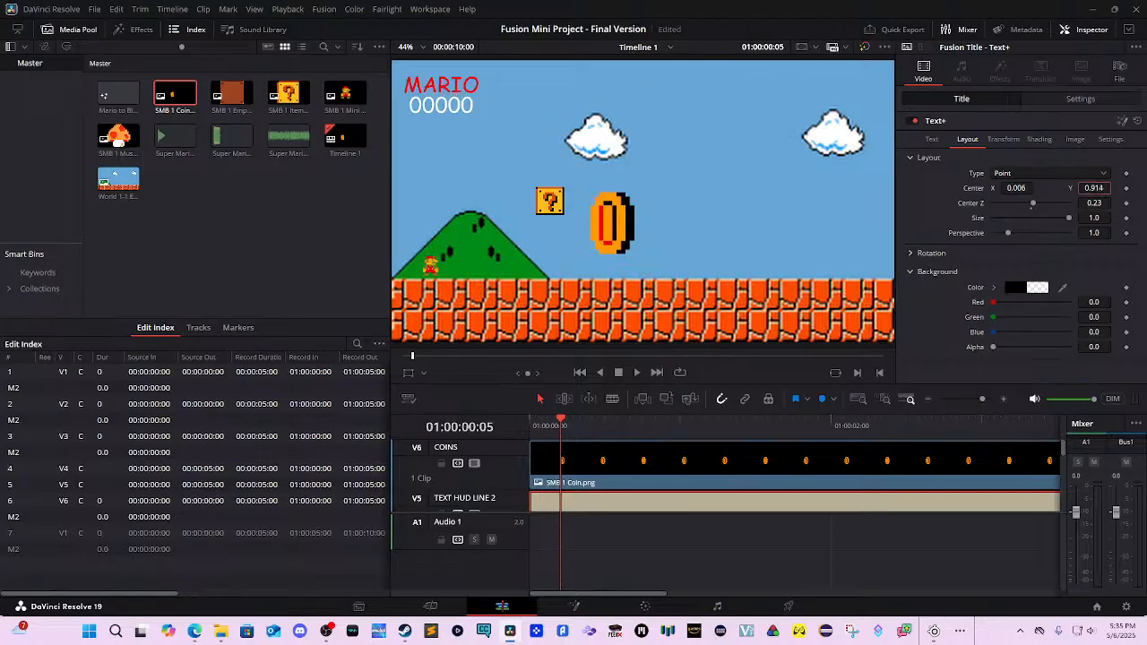
left_click(934, 139)
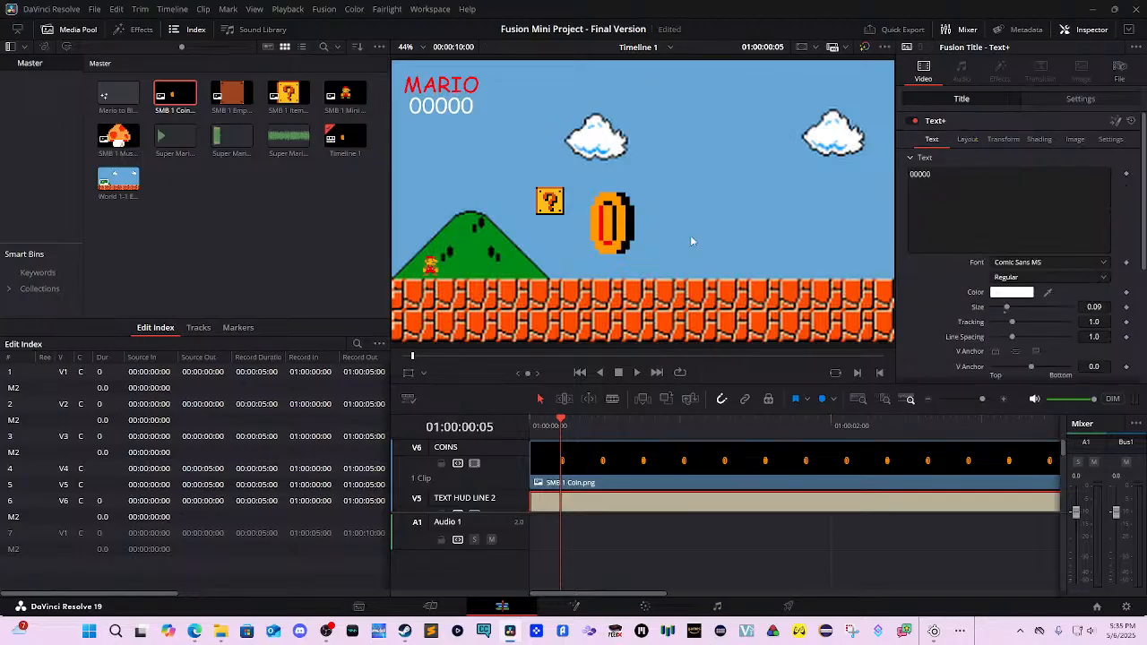
Scale the SMB 1 Coin.png clip on the COINS track to a zoom of 0.210.
left_click(699, 461)
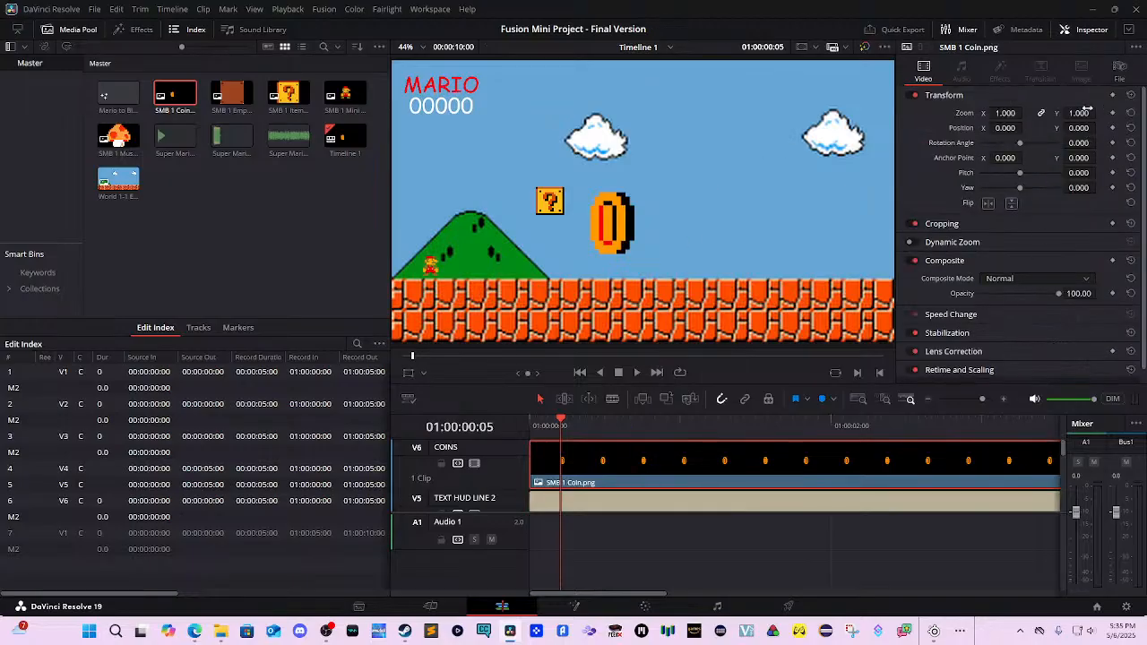
left_click_drag(1087, 109, 1099, 113)
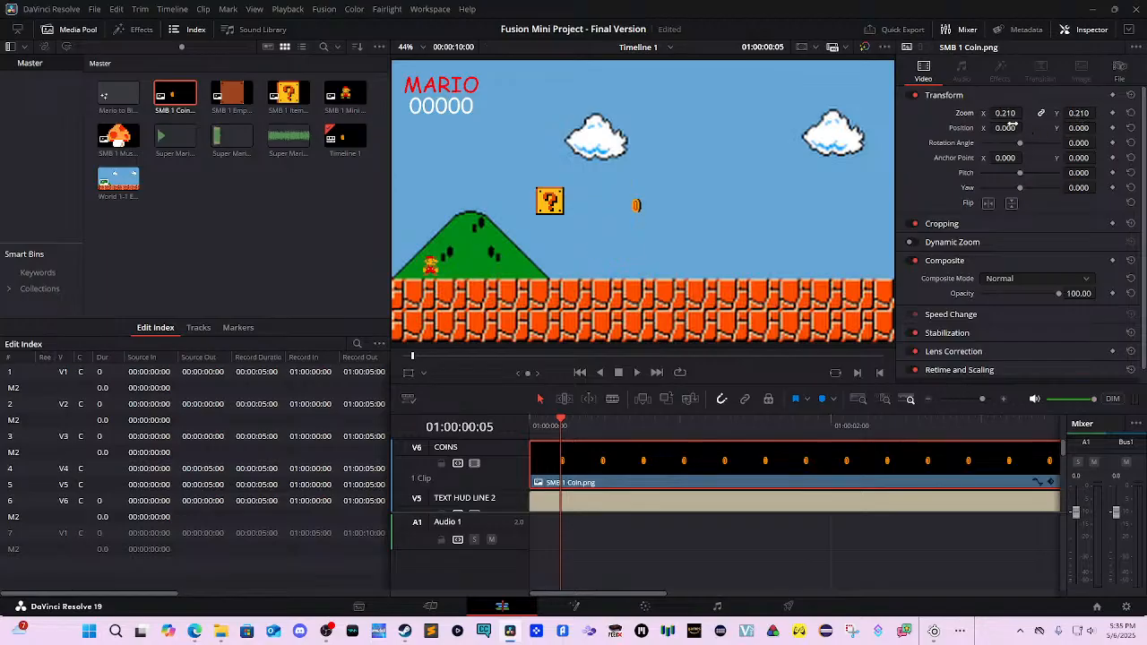
Position the coin near the frame's upper edge at X -52, Y 463, and add a seventh video track above COINS.
mouse_move(1013, 124)
left_mouse_down()
mouse_move(963, 127)
mouse_move(1111, 127)
mouse_move(996, 128)
left_mouse_up()
right_click(504, 469)
left_click(529, 480)
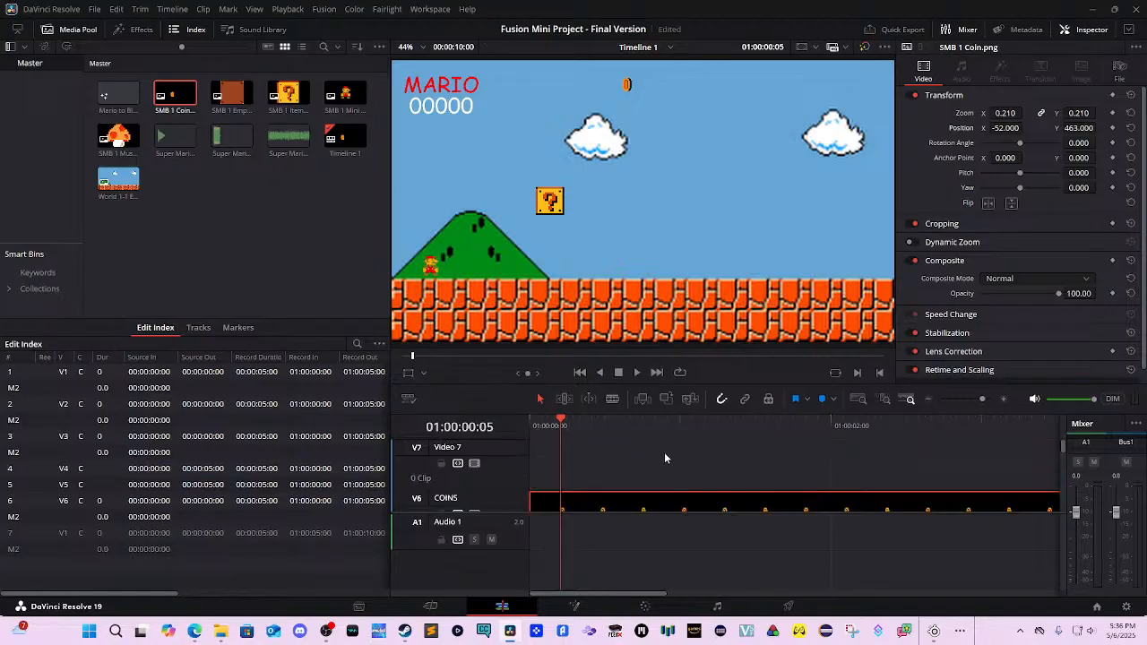
Try to duplicate the MARIO title from the TEXT HUD Line 1 track onto the new seventh track.
scroll(664, 452, "down", 2)
left_click(610, 484)
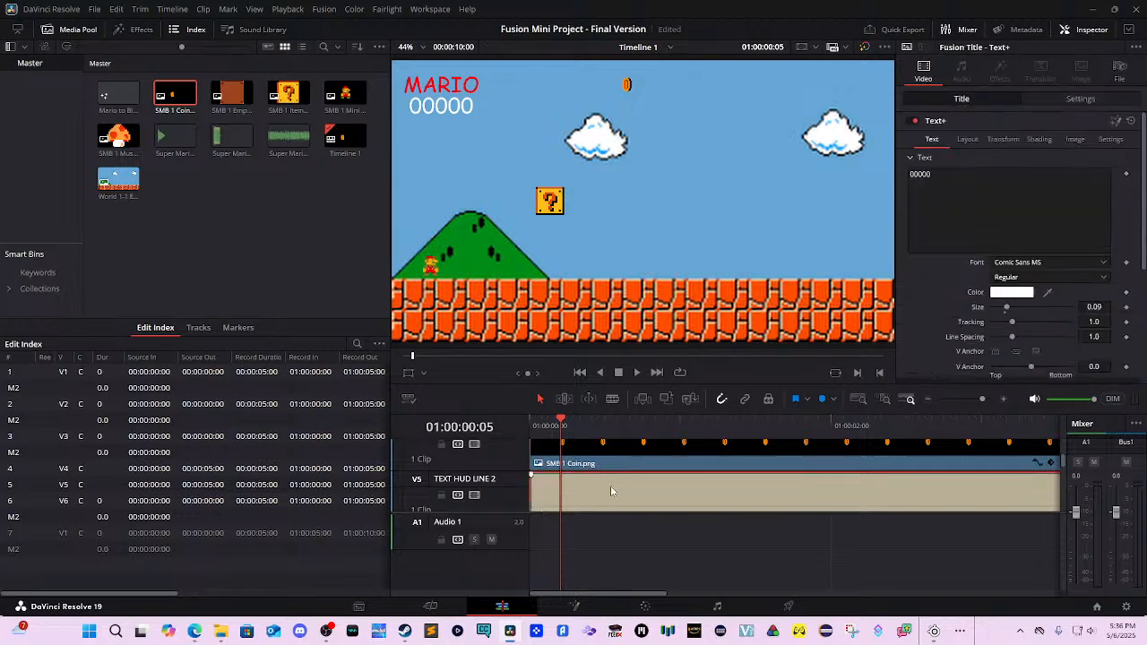
scroll(610, 486, "up", 2)
left_click(612, 491)
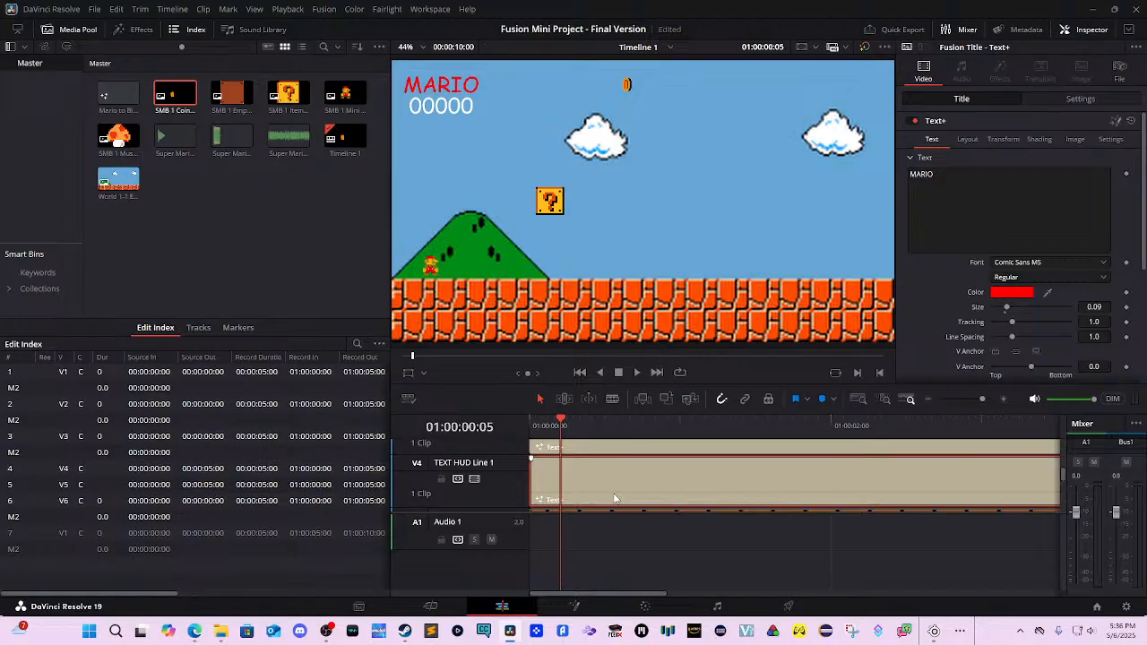
left_click_drag(615, 498, 590, 436)
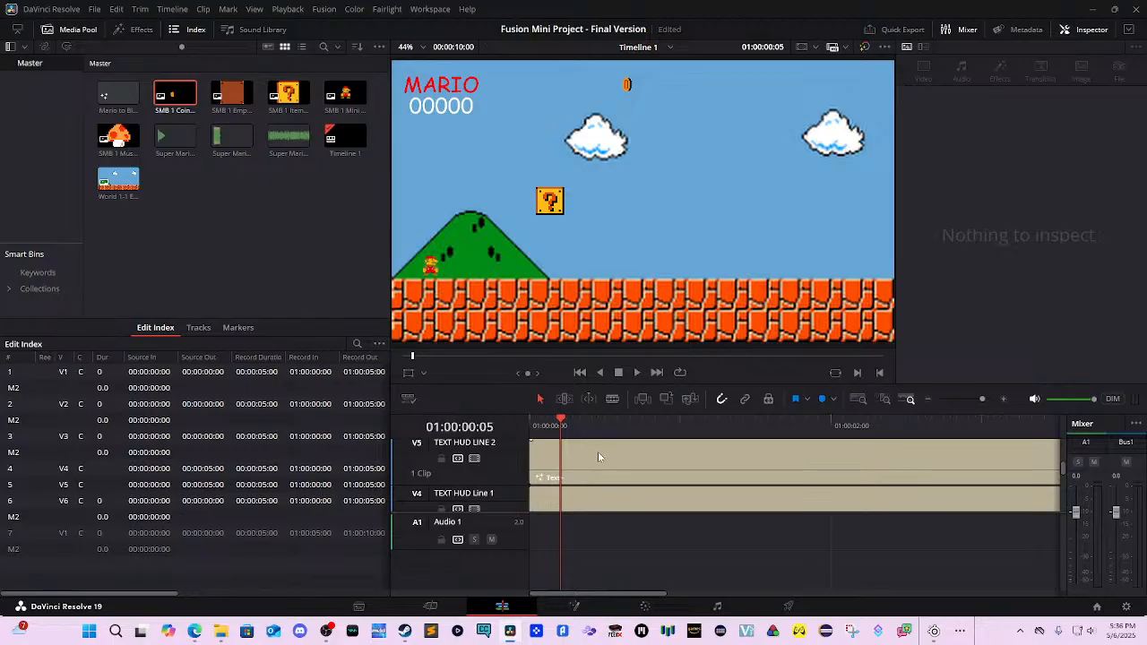
scroll(598, 452, "up", 3)
scroll(627, 493, "down", 3)
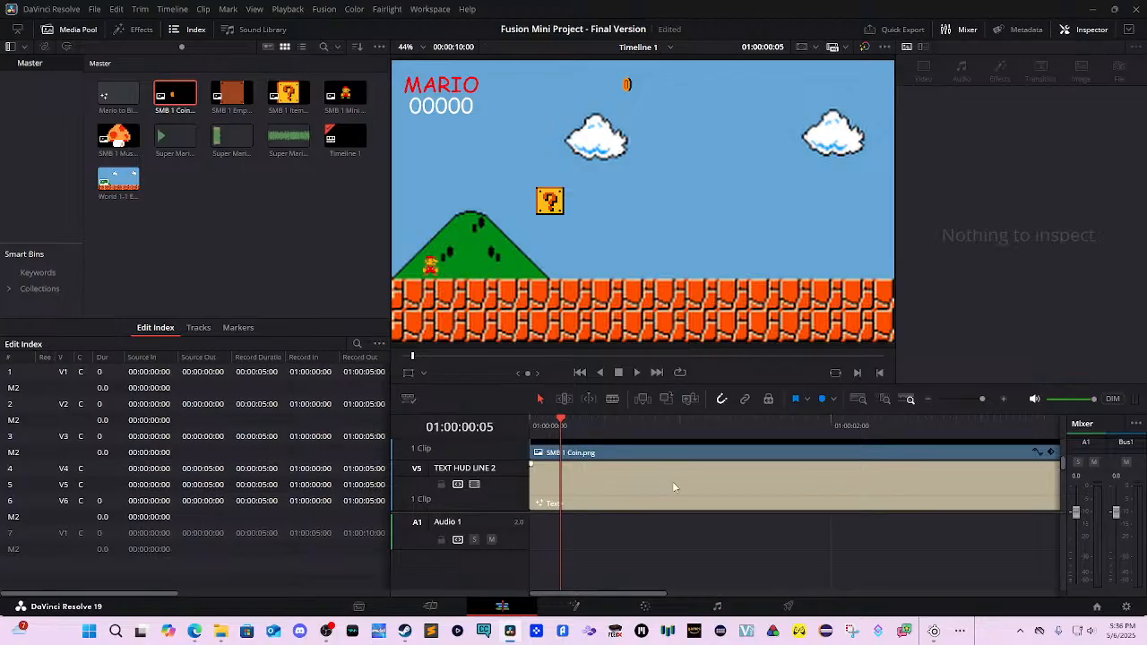
scroll(672, 485, "down", 3)
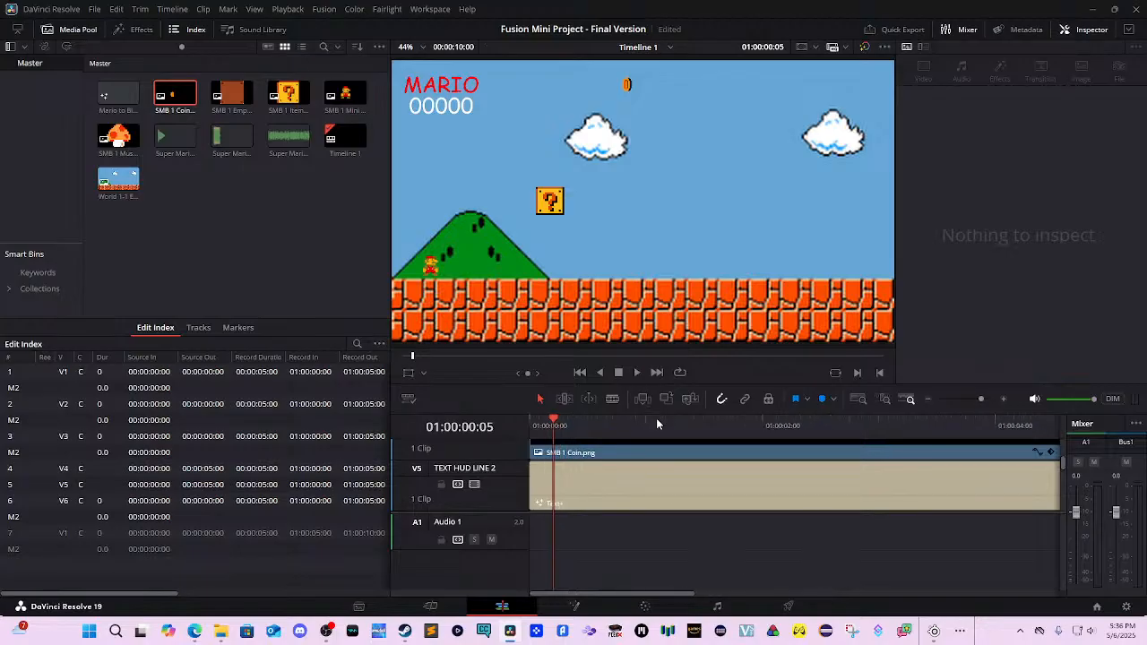
Enlarge the timeline's video track area and duplicate the MARIO title onto the seventh video track.
left_click_drag(656, 414, 660, 327)
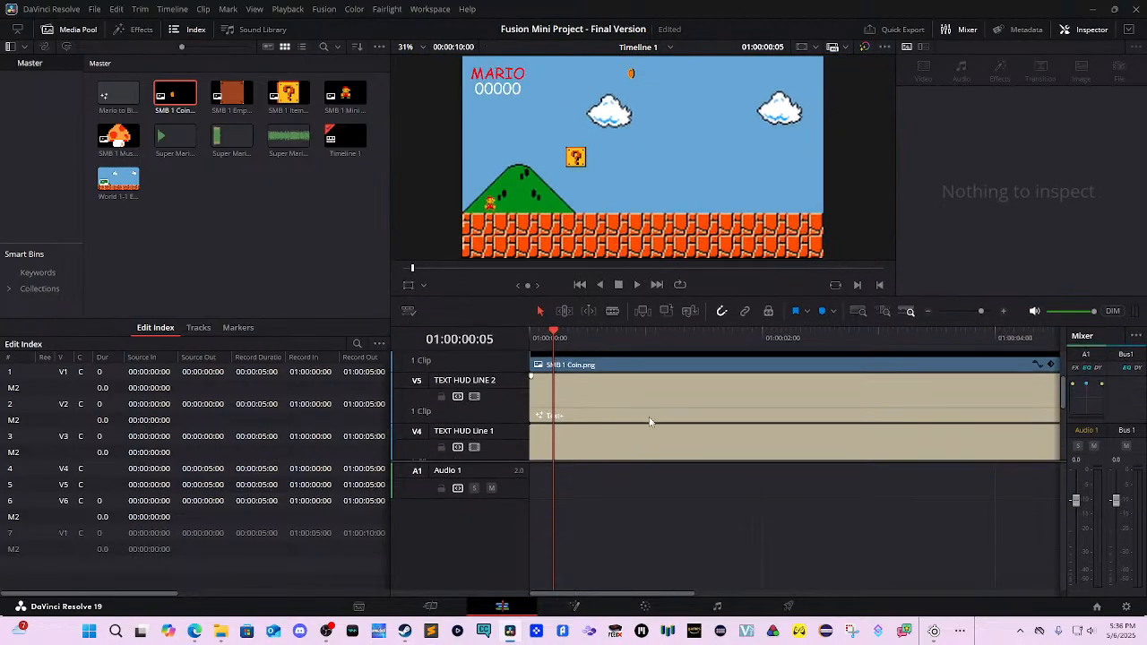
left_click_drag(644, 462, 645, 541)
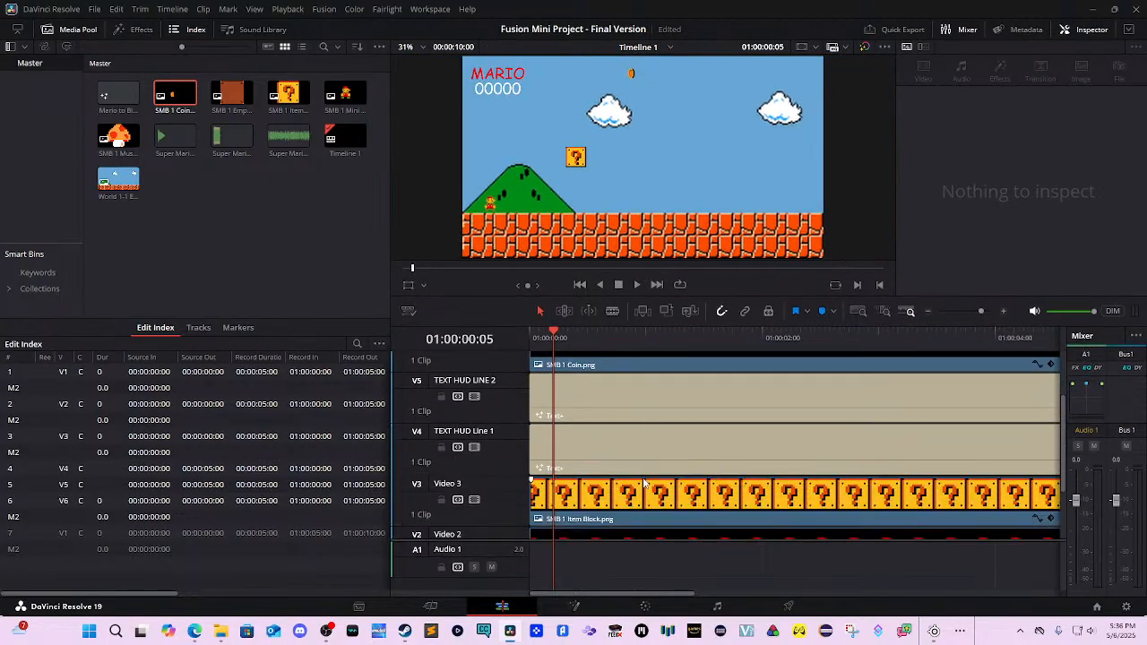
scroll(645, 484, "up", 3)
left_click(640, 532)
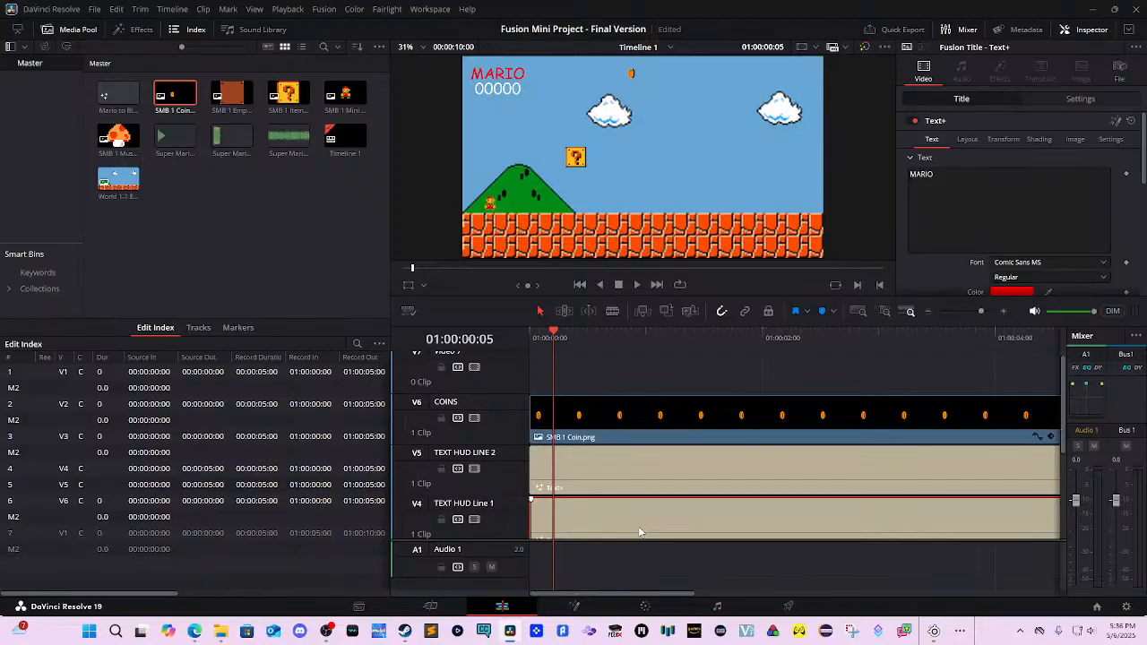
left_click_drag(640, 532, 660, 395)
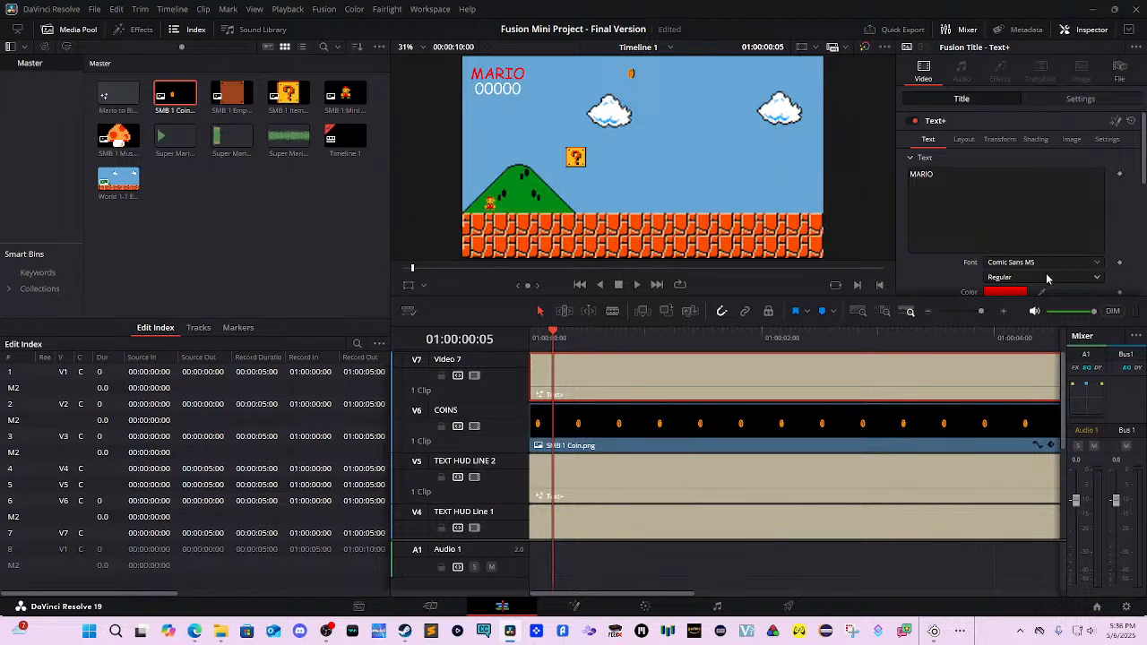
Move the duplicated MARIO title beside the coin, with its center at X 0.345, Y 1.019.
left_click(966, 140)
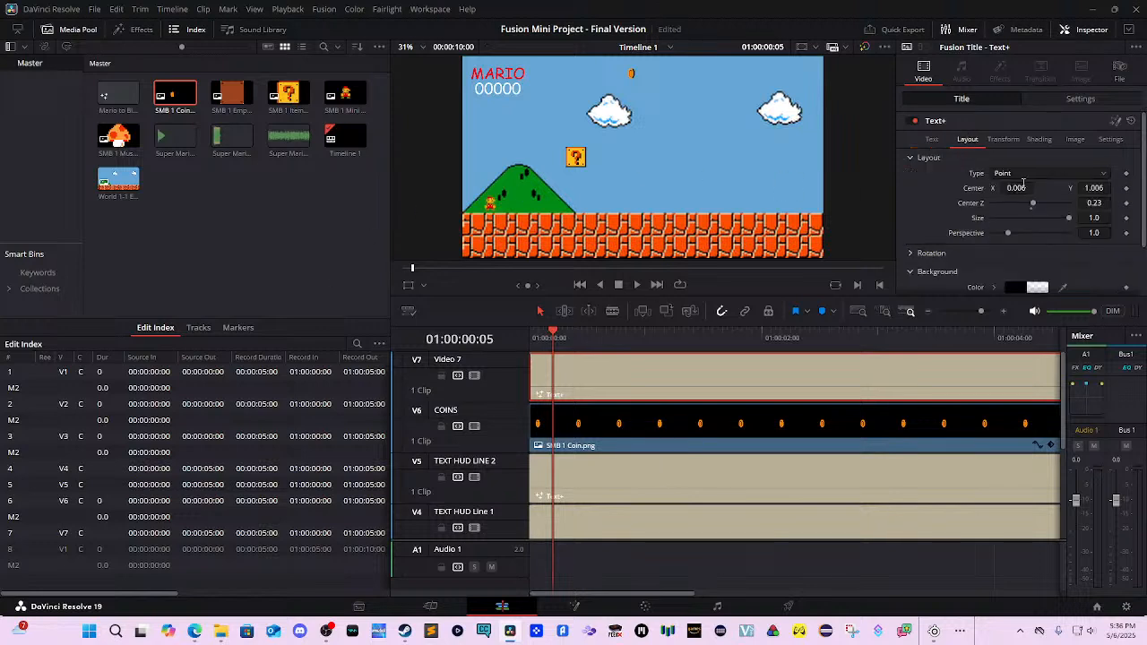
left_click_drag(1082, 187, 1090, 187)
left_click_drag(1009, 187, 1142, 187)
Replace the duplicated title's text with X and change its color to white (#ffffff).
left_click(933, 140)
left_click(962, 225)
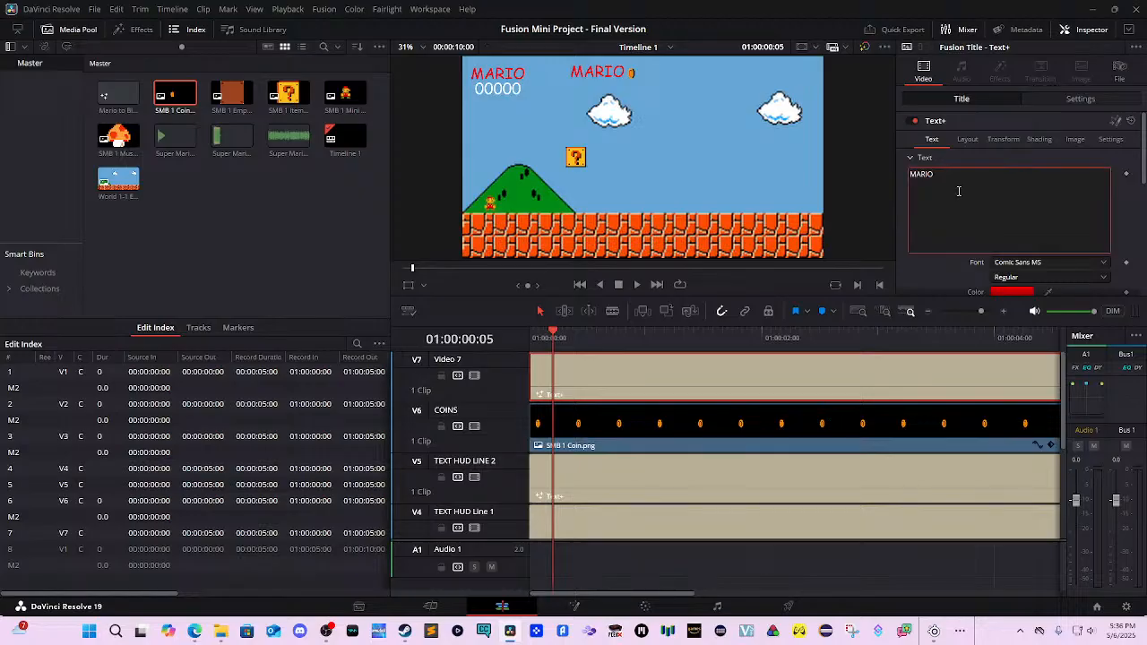
key("ctrl+a")
type("X")
scroll(1022, 276, "down", 1)
left_click(1022, 258)
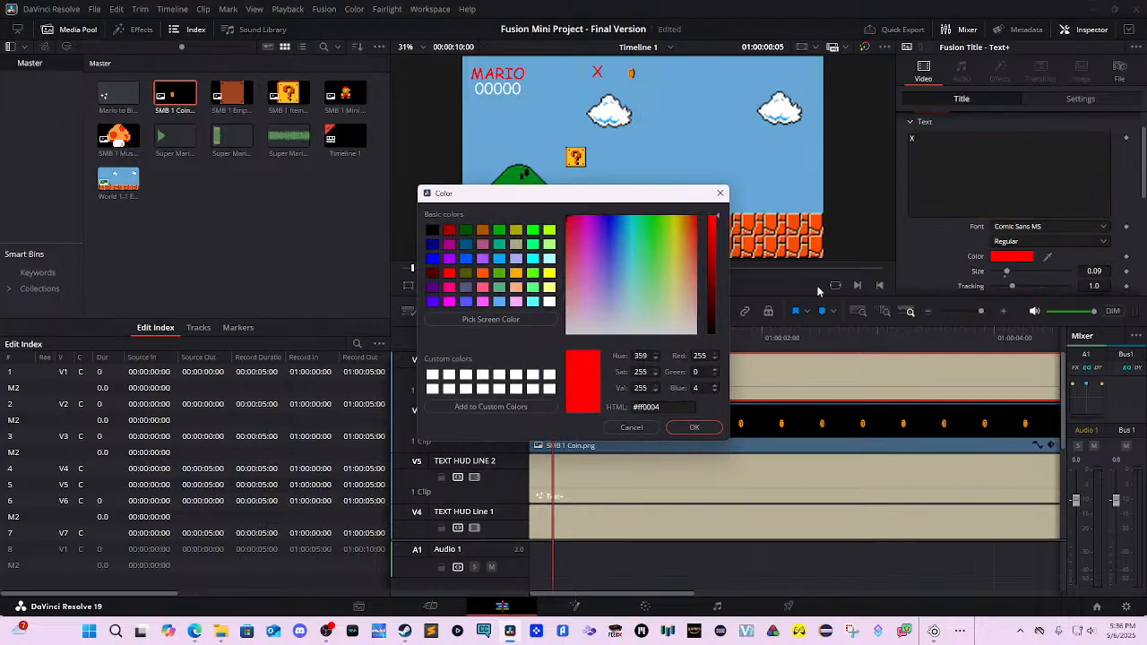
left_click_drag(648, 278, 581, 353)
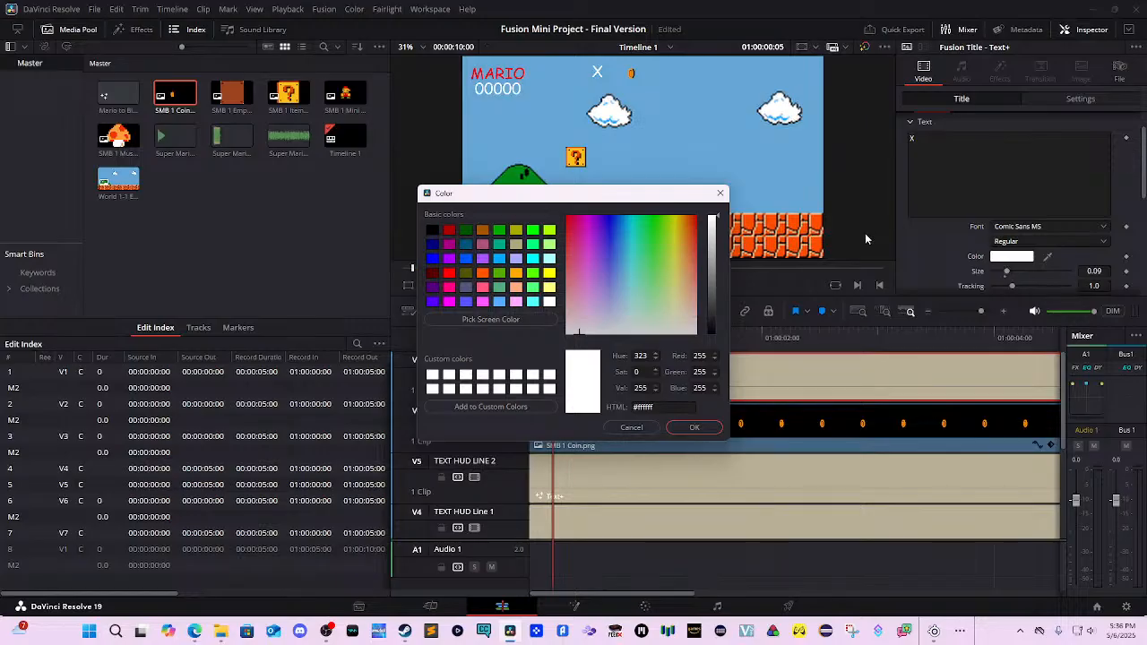
left_click(717, 426)
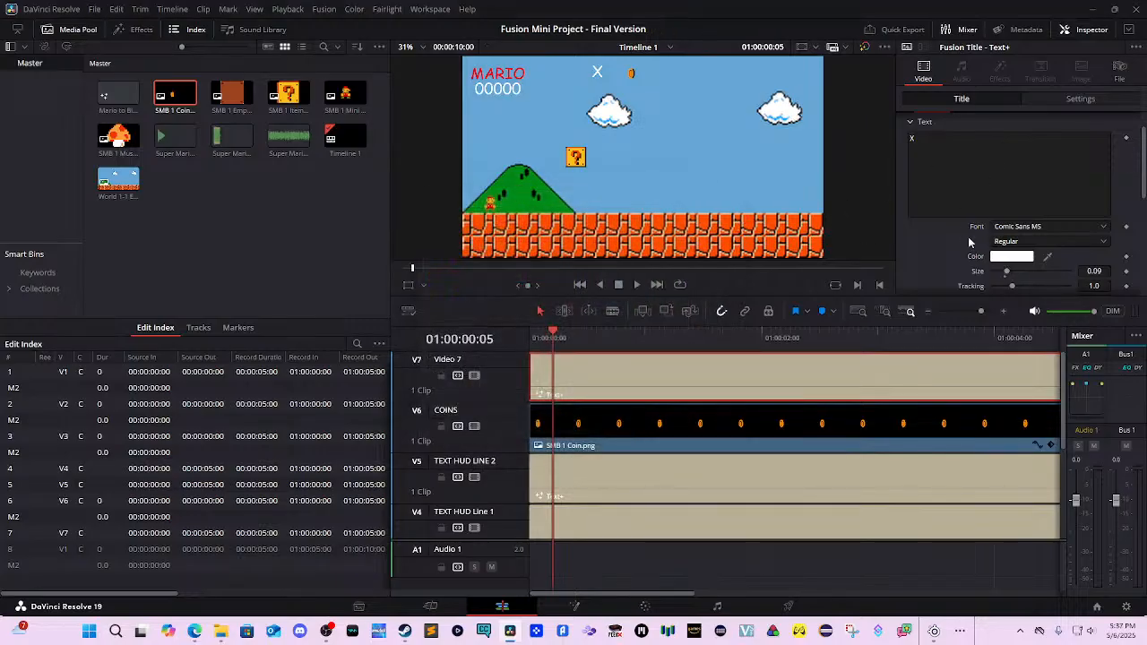
Move the X title to the right of the coin, with its center X at 0.492.
scroll(988, 224, "up", 1)
left_click(1005, 140)
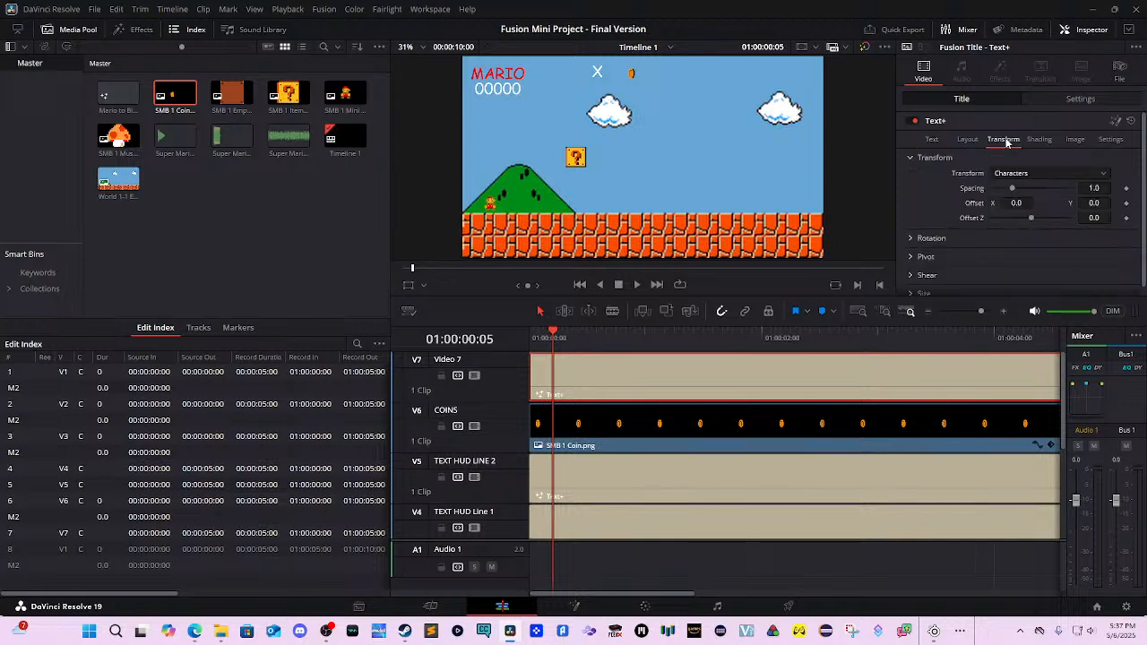
left_click(968, 140)
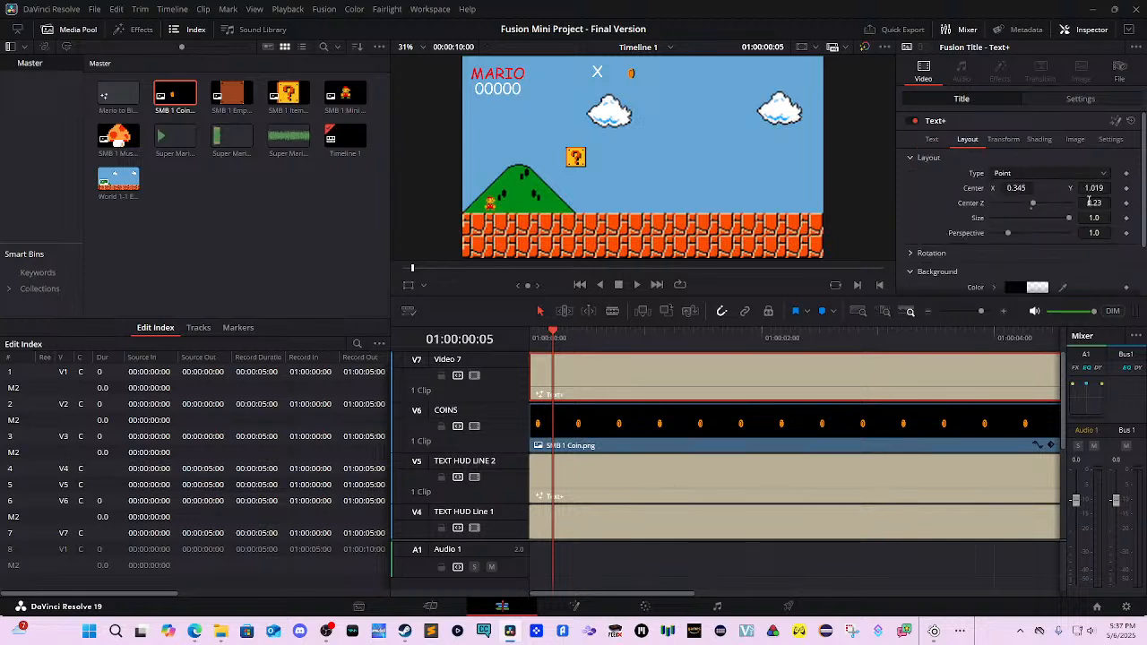
left_click_drag(1016, 188, 1042, 187)
Reduce the X title's text size and lower its center Y to 1.014 to line up with the coin.
left_click(938, 142)
scroll(1020, 207, "down", 2)
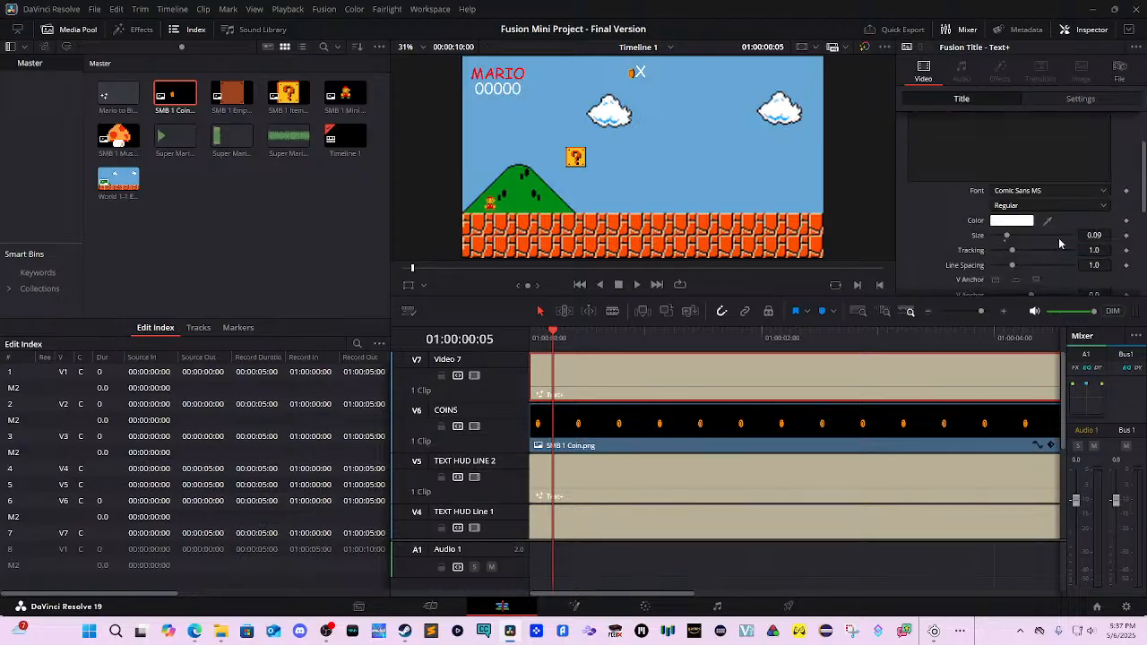
mouse_move(1090, 235)
left_mouse_down()
mouse_move(1052, 235)
mouse_move(1076, 235)
left_mouse_up()
scroll(1020, 119, "up", 3)
left_click(966, 139)
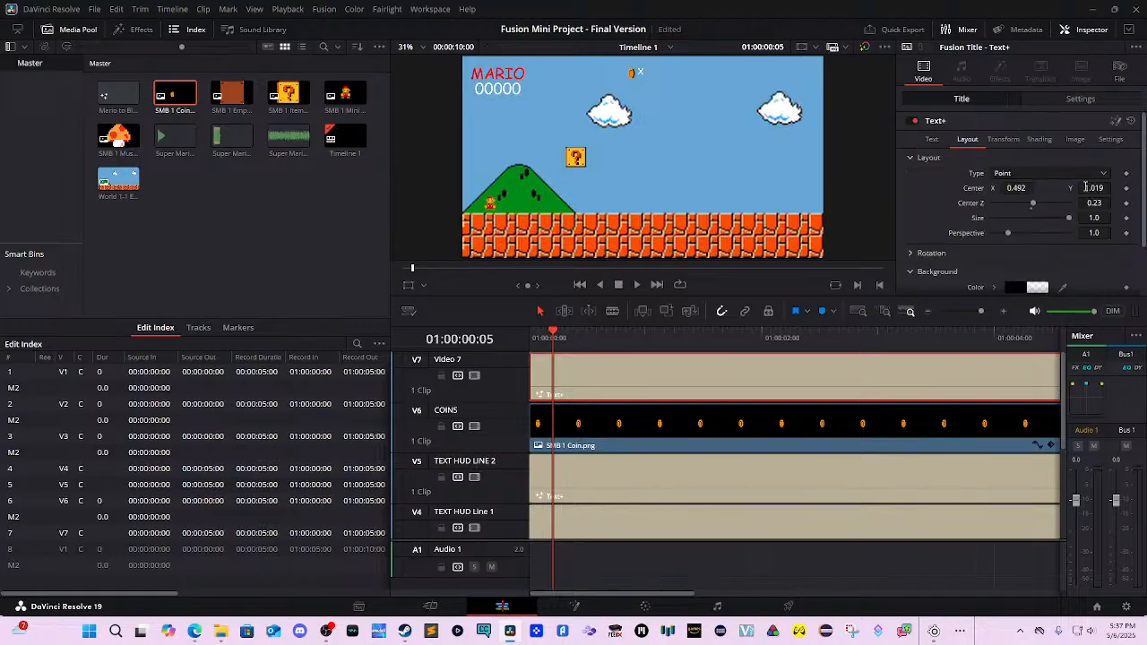
left_click_drag(1088, 191, 1084, 192)
left_click(967, 121)
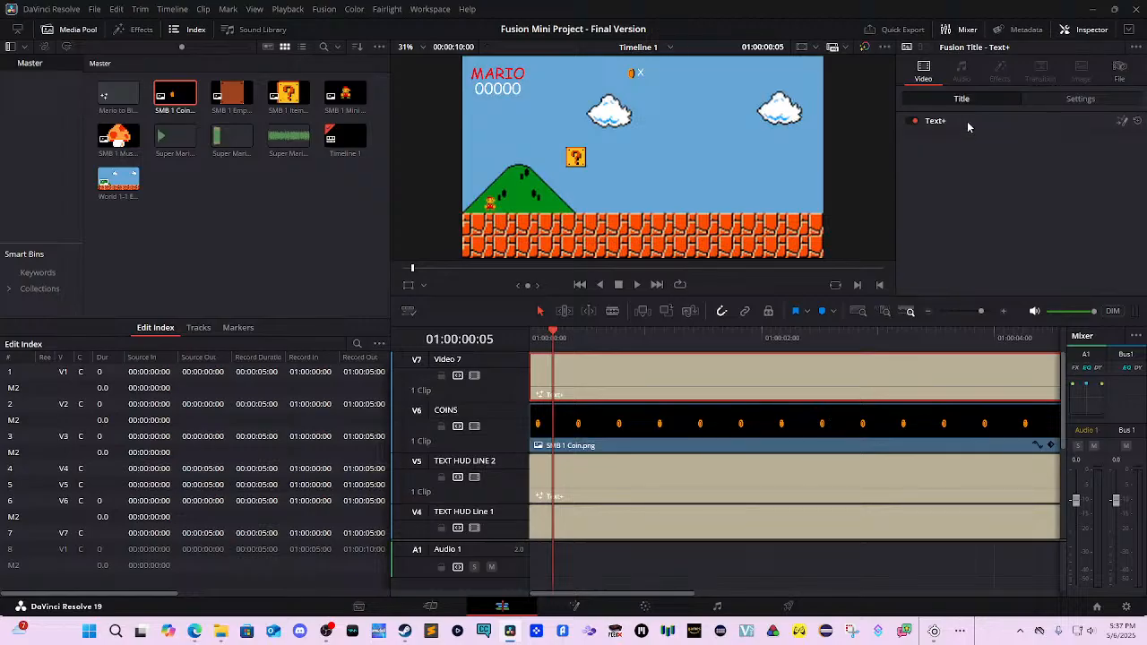
left_click(967, 121)
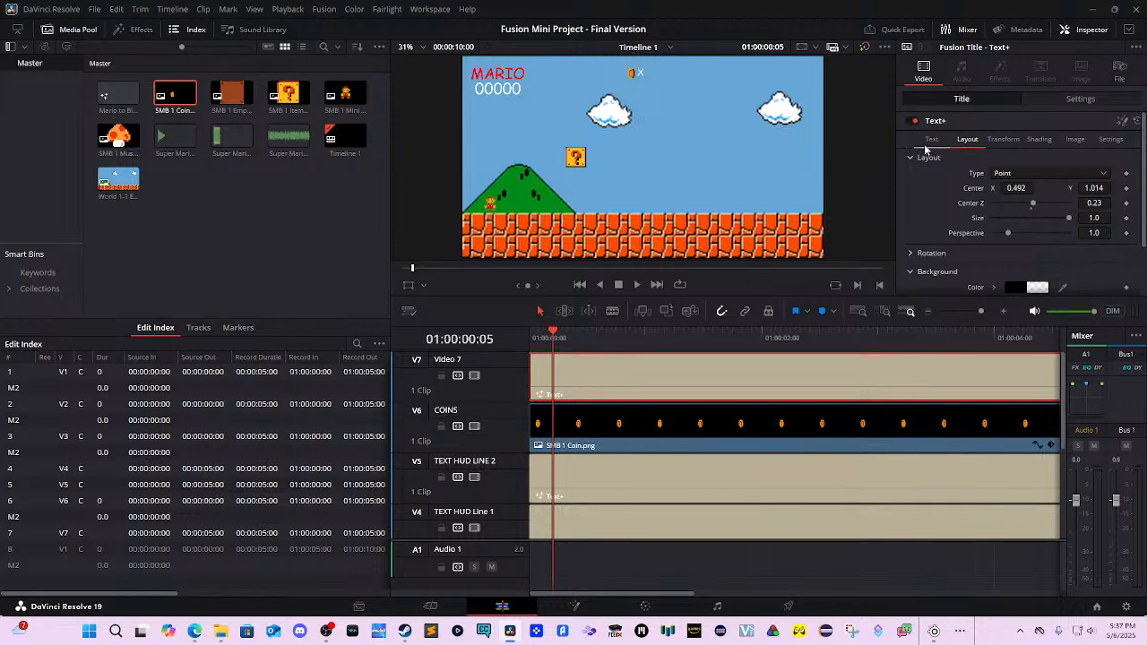
Extend the coin counter text to X0 and move its center to X 0.503, Y 1.009.
left_click(932, 140)
left_click(945, 184)
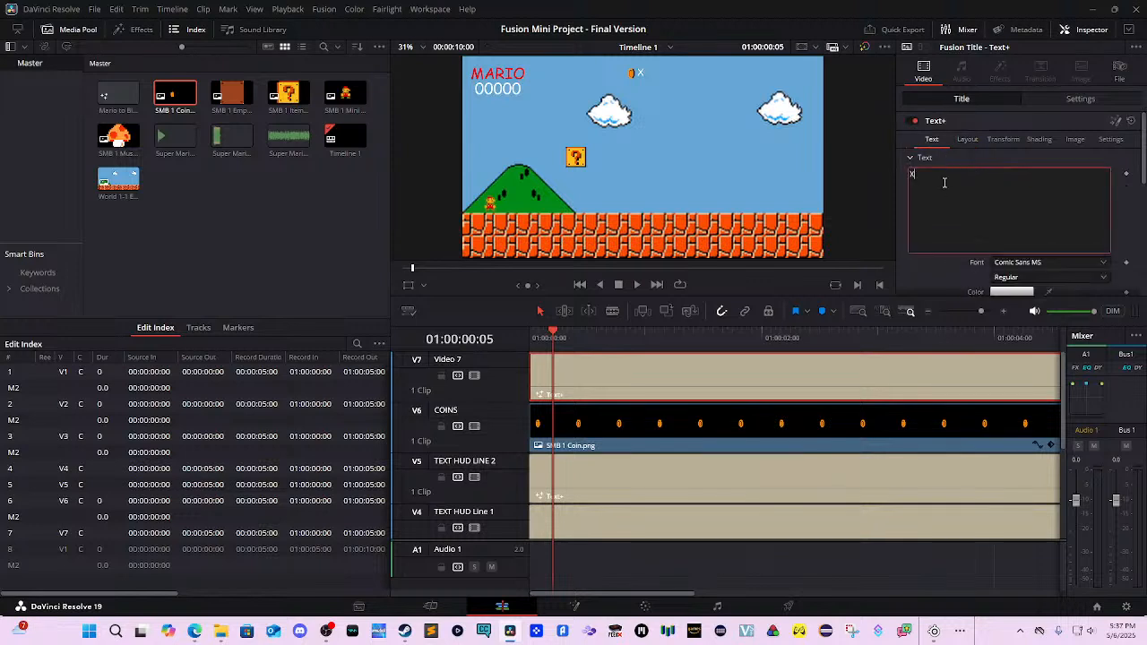
type("0")
left_click(967, 140)
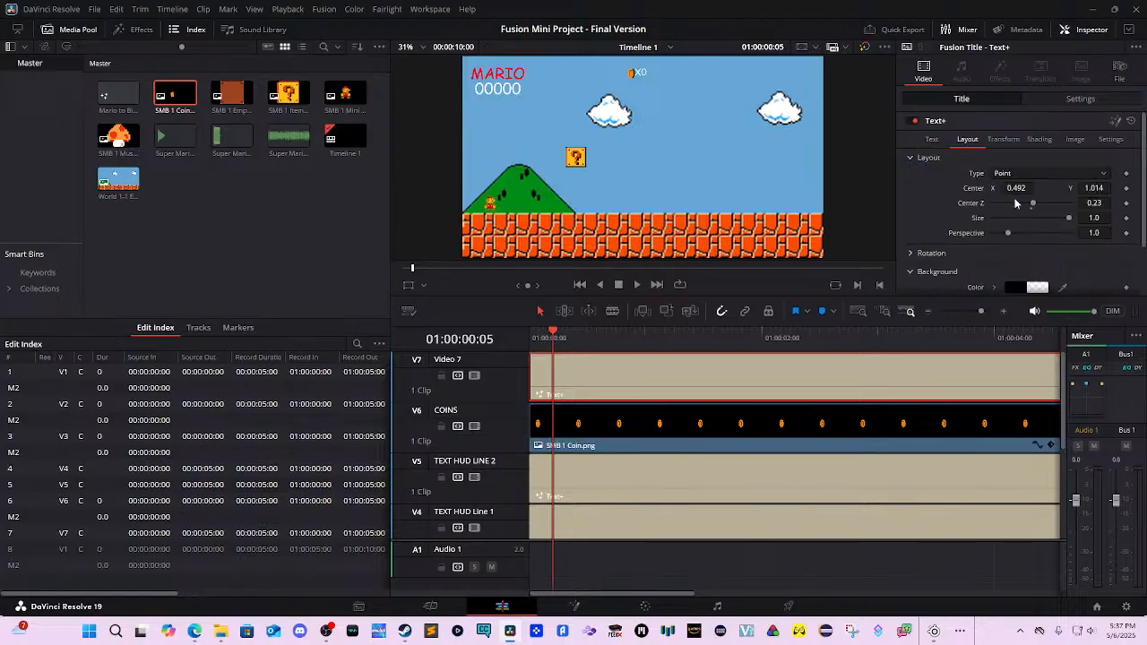
mouse_move(1091, 188)
left_mouse_down()
mouse_move(1031, 187)
mouse_move(1088, 189)
left_mouse_up()
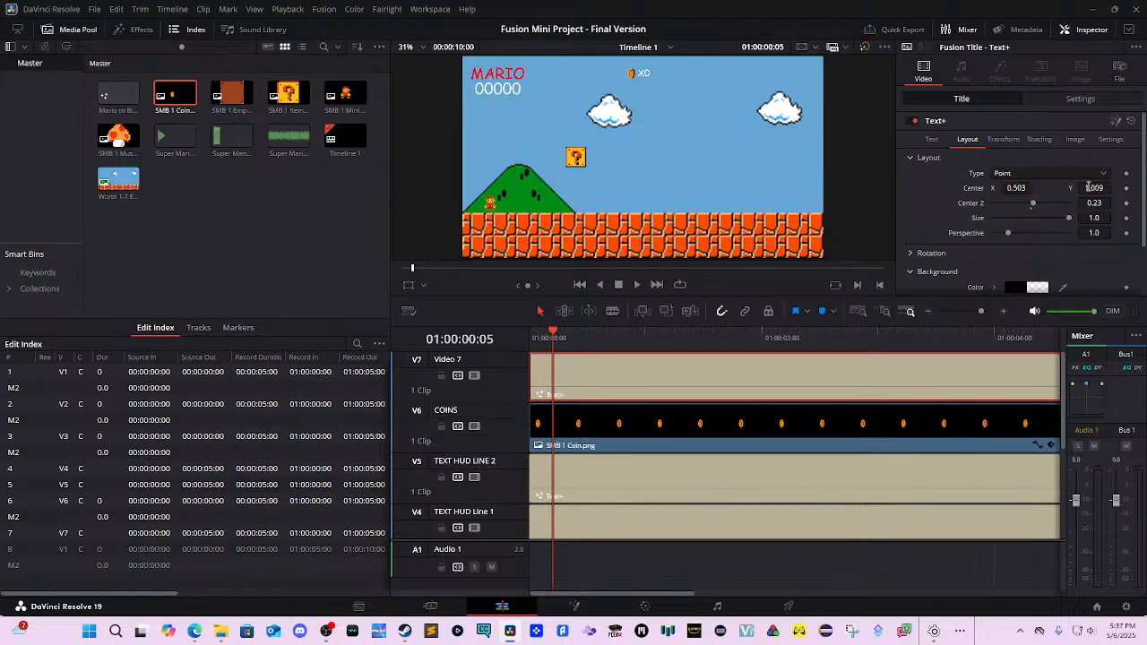
Insert a space in the coin counter text so that it reads X 0.
left_click(930, 140)
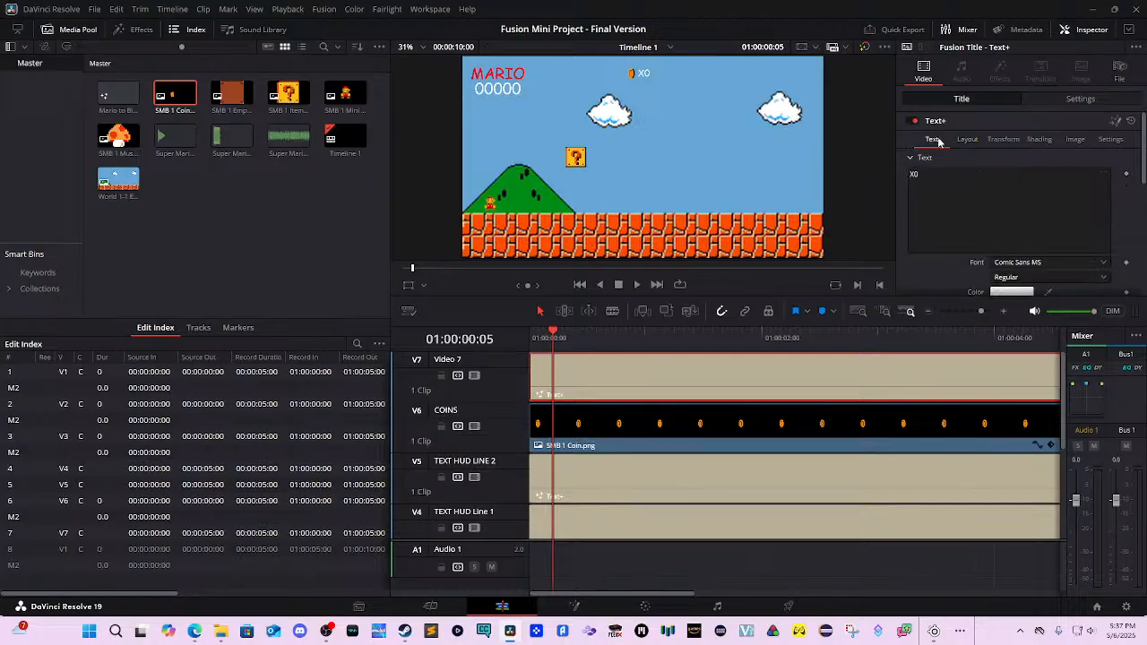
left_click(915, 174)
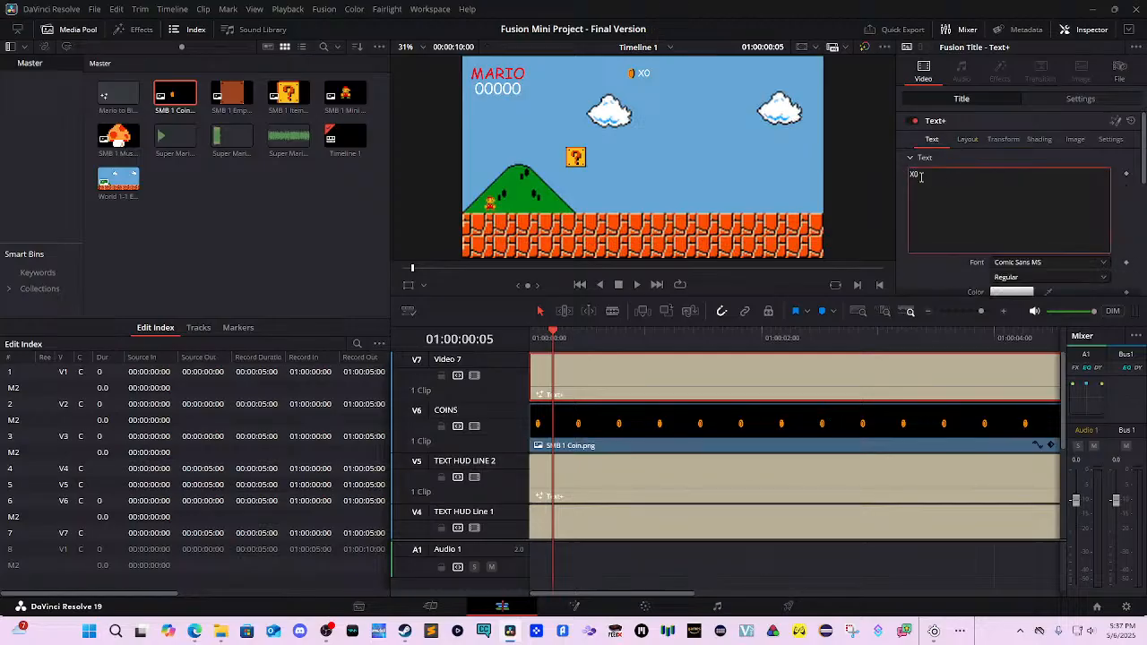
left_click(865, 212)
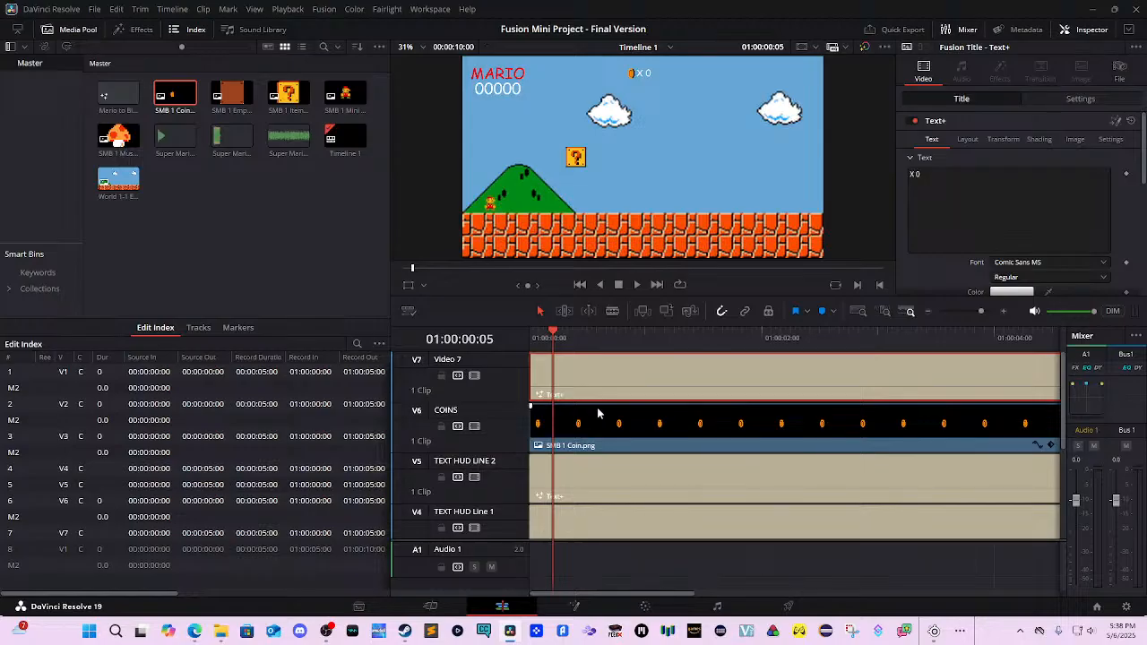
Rename the Video 2 track as MARIO TRACK.
scroll(751, 469, "down", 5)
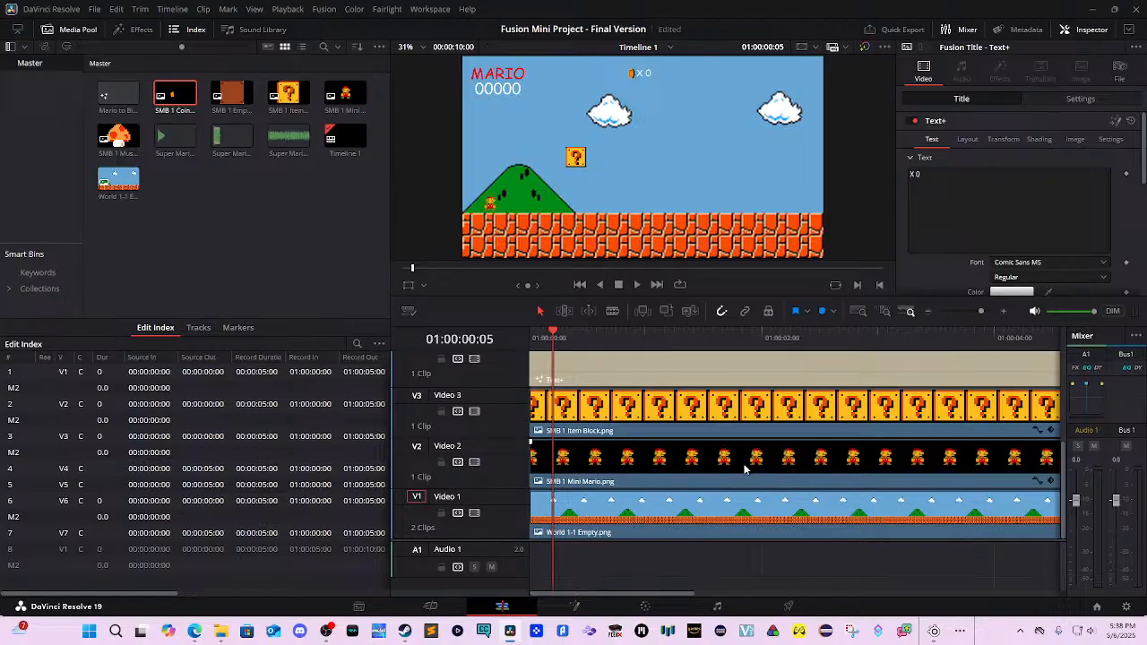
double_click(479, 452)
key("ctrl+a")
type("MARIO TRACK")
key("Return")
Keyframe the SMB 1 Mini Mario.png clip's position at 01:00:00:05 with X at -1596, by the frame's left edge.
left_click(550, 466)
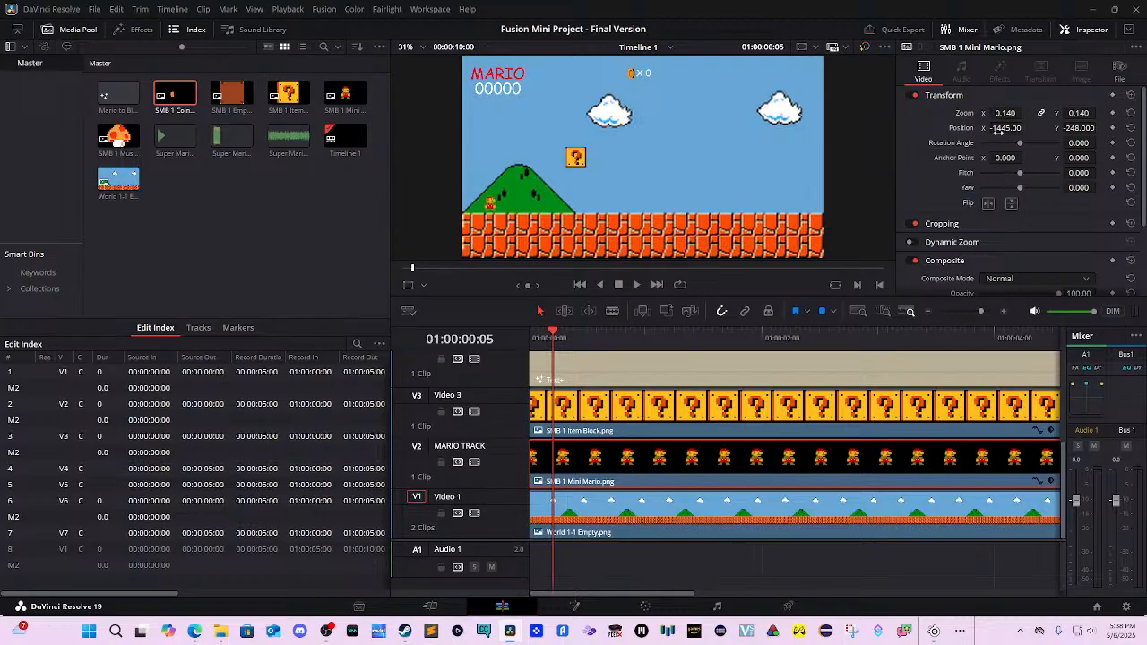
left_click_drag(998, 131, 1026, 128)
Add a position keyframe to the Mario clip at 01:00:00:15 with X at -1109.
key("Right")
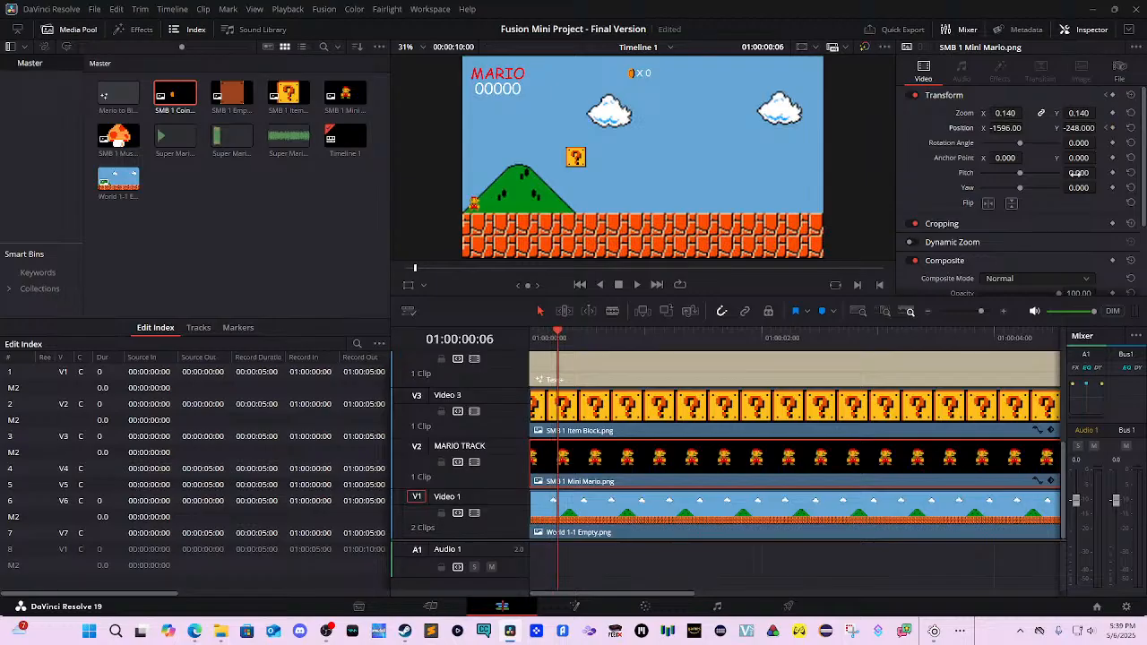
key("Right")
key("Right")
key("Right")
key("Right")
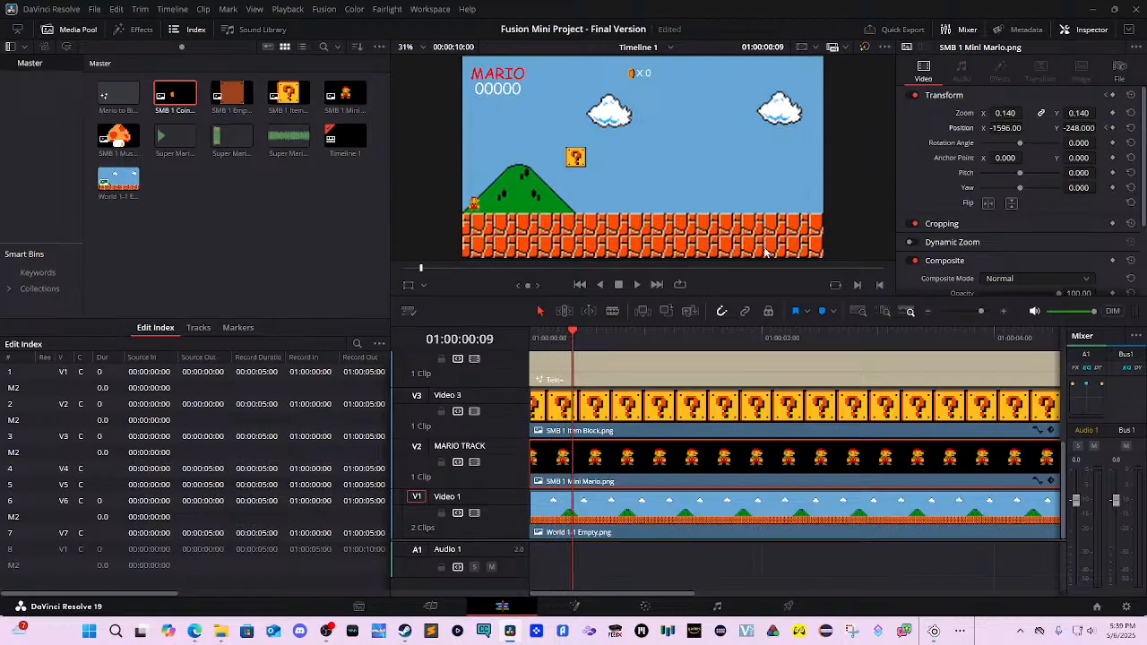
key("Right")
key("Right")
key("Right")
key("Right")
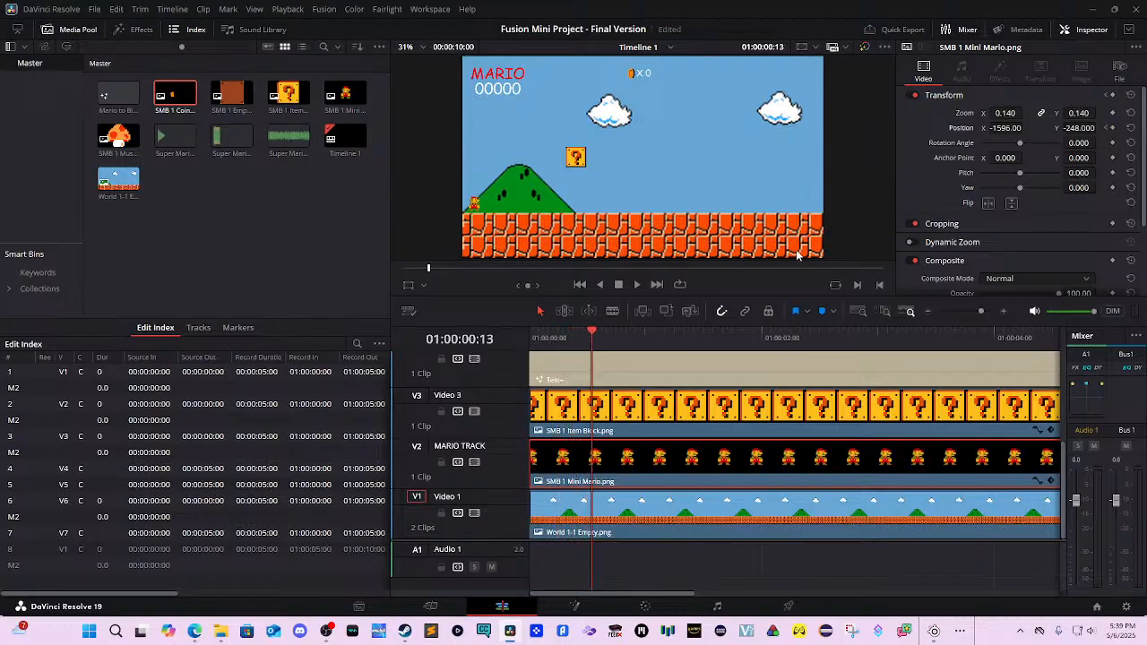
key("Right")
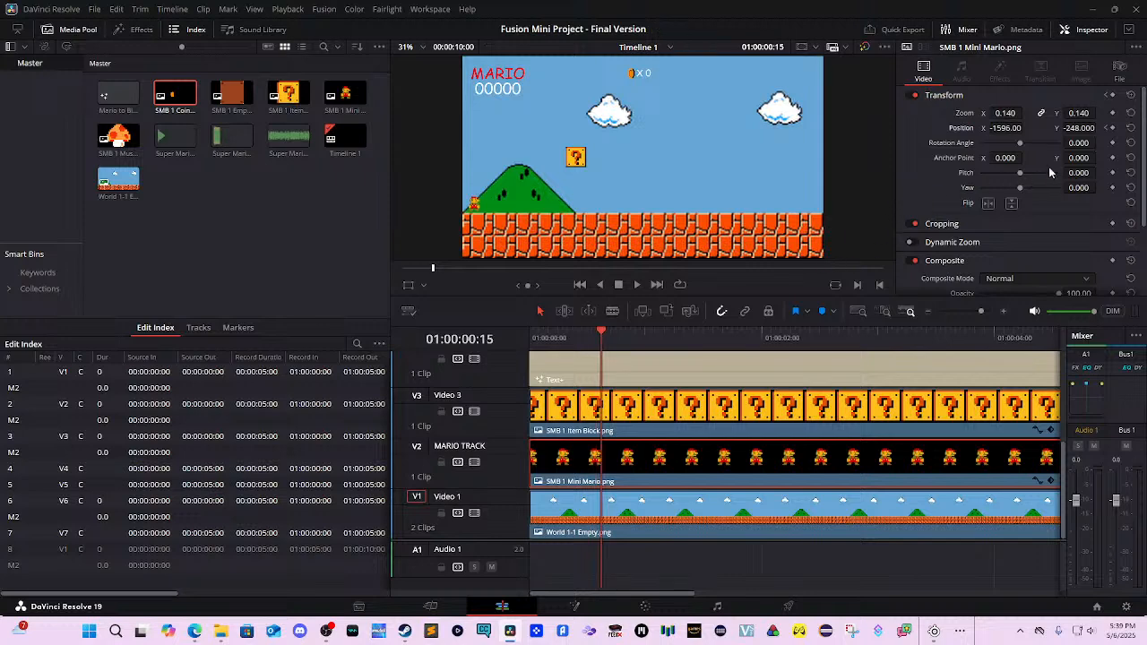
left_click(1113, 129)
left_click_drag(1005, 128, 1025, 128)
Add a position keyframe to the Mario clip at 01:00:01:05 with X at -651, below the item block.
key("Right")
key("Right")
key("Right")
key("Right")
key("Right")
key("Right")
key("Right")
key("Right")
key("Right")
key("Right")
key("Right")
key("Right")
key("Right")
key("Right")
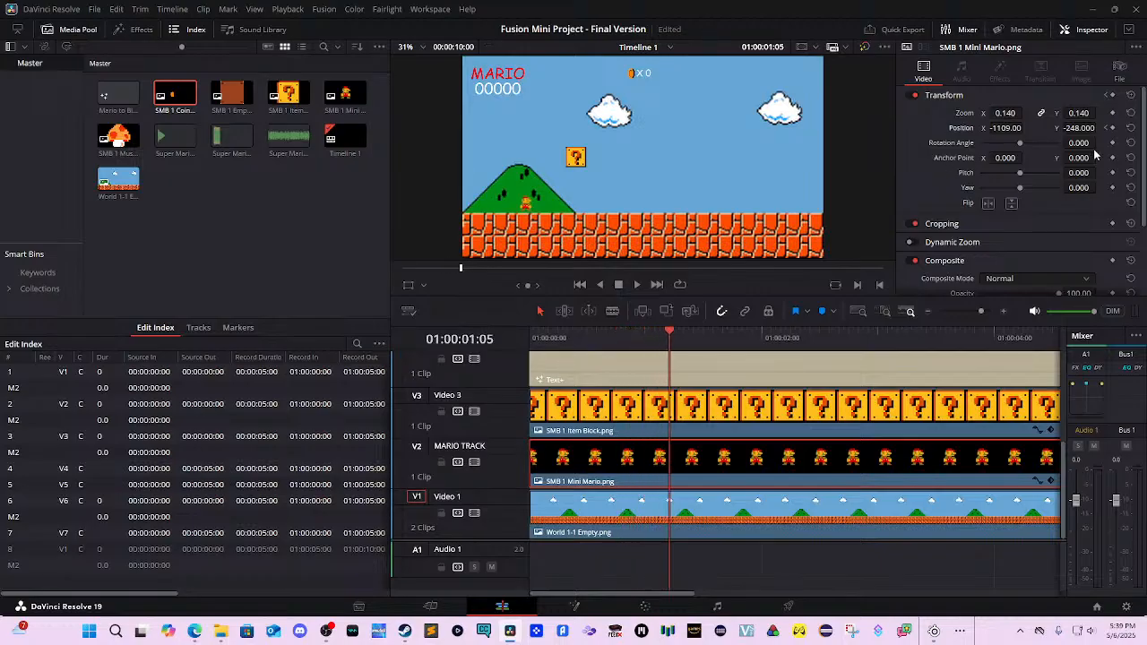
left_click(1113, 128)
left_click_drag(1009, 128, 1056, 128)
Keyframe Mario's jump, adding a position keyframe at 01:00:01:12 and raising him to Y -96 under the item block at 01:00:01:18.
key("space")
key("Right")
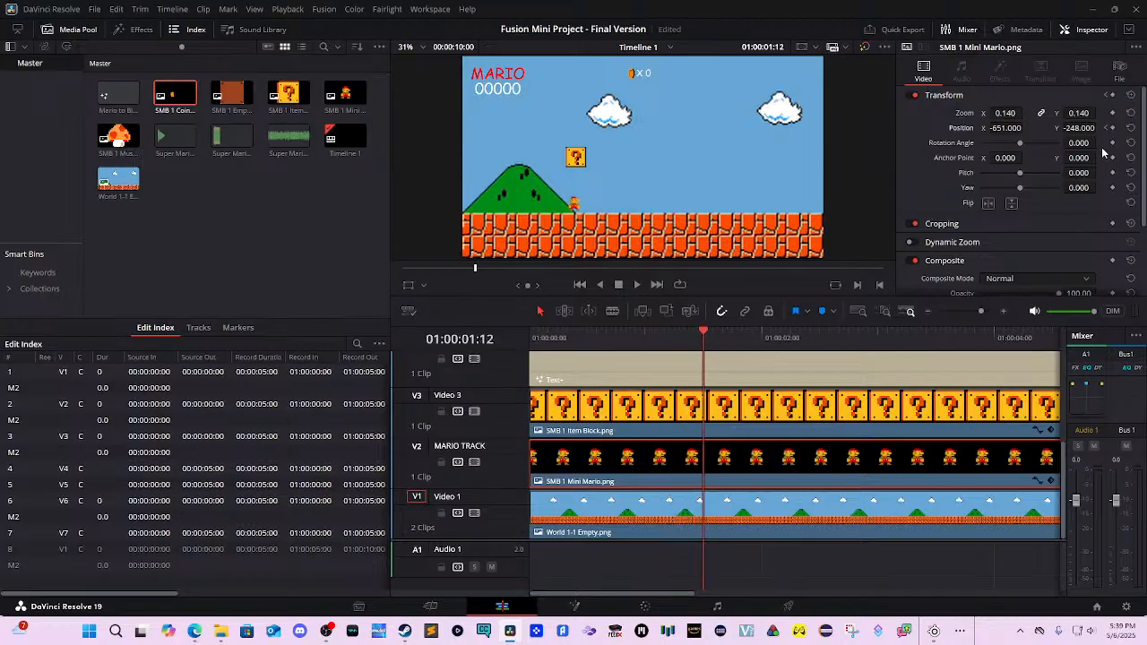
left_click(1113, 128)
mouse_move(1083, 126)
left_mouse_down()
mouse_move(1095, 127)
mouse_move(1080, 126)
left_mouse_up()
key("Right")
key("Right")
key("Right")
key("Right")
key("Right")
key("Right")
left_click(1114, 128)
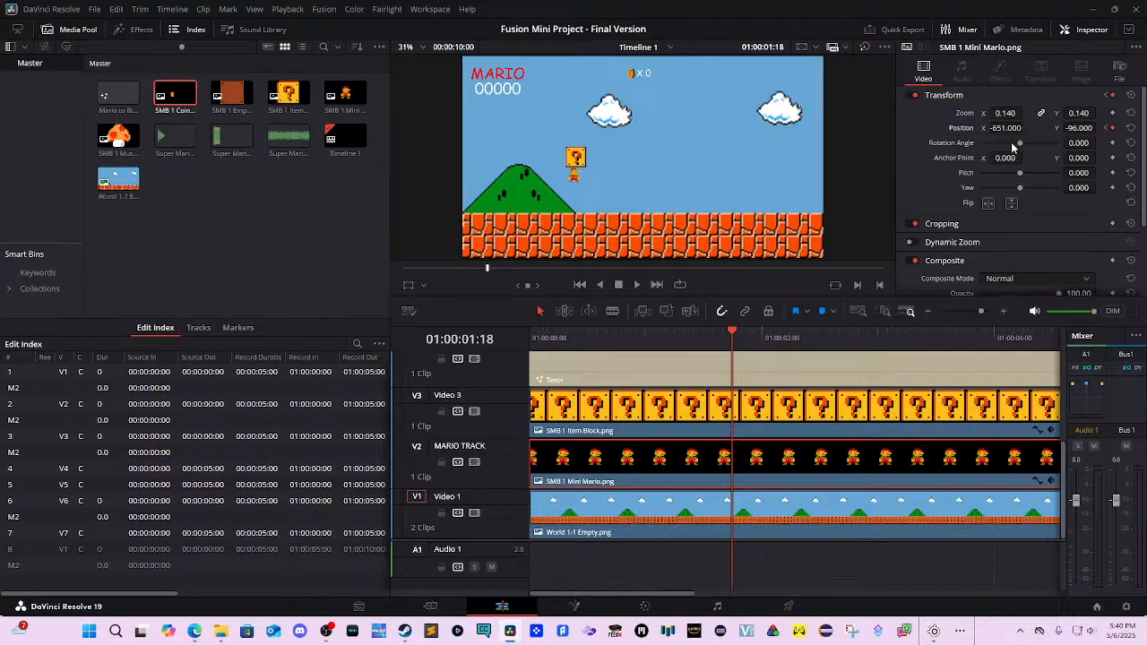
Play the animation up to 01:00:01:22 and keyframe the SMB 1 Item Block.png clip's position there with Y at 25.
left_click_drag(733, 333, 532, 358)
key("space")
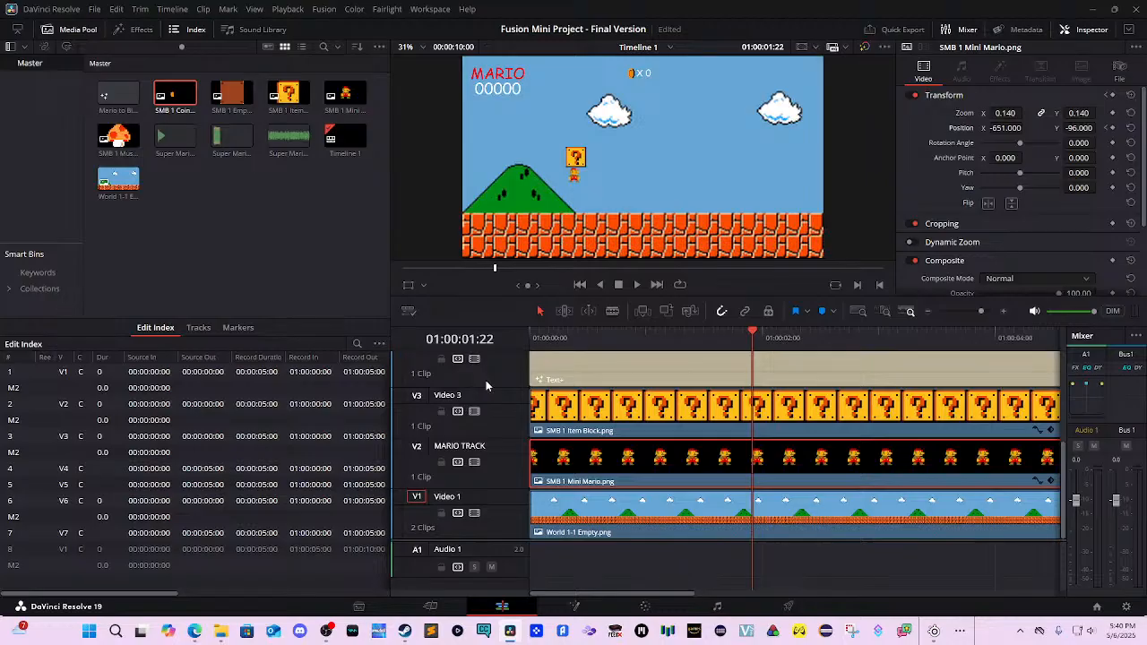
left_click(758, 412)
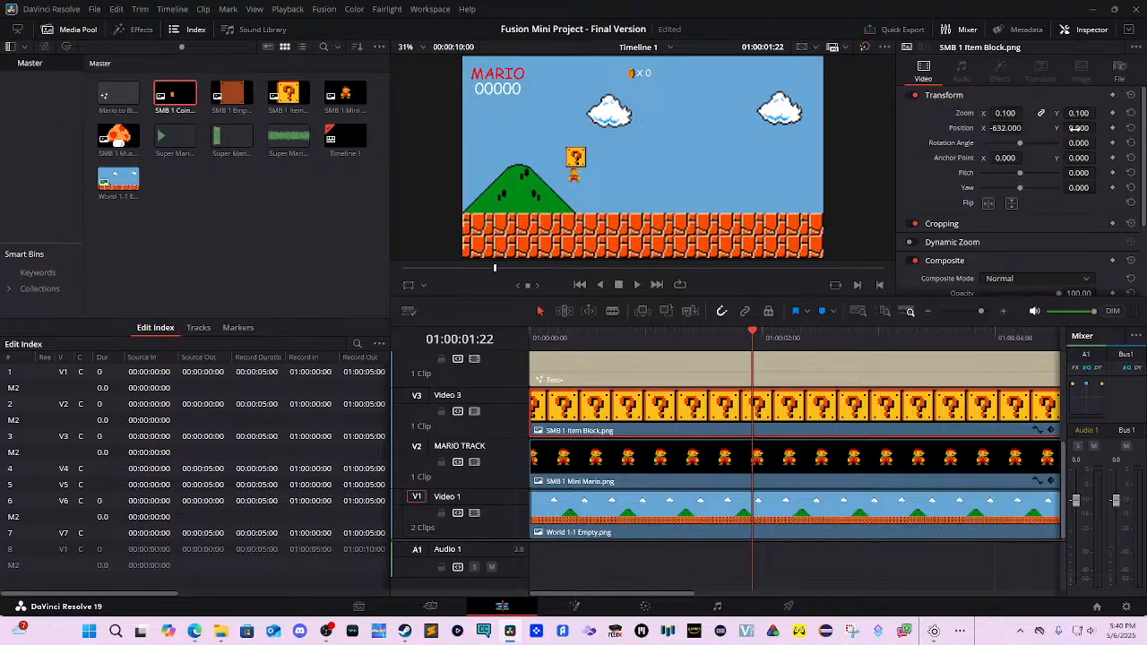
left_click(1112, 127)
mouse_move(1083, 132)
left_mouse_down()
mouse_move(1099, 127)
mouse_move(1068, 128)
left_mouse_up()
Add further position keyframes to the item block for its bounce, lowering it to Y 38 and finally to Y 13.
key("Right")
key("Right")
key("Right")
key("Right")
key("Right")
key("Right")
key("Right")
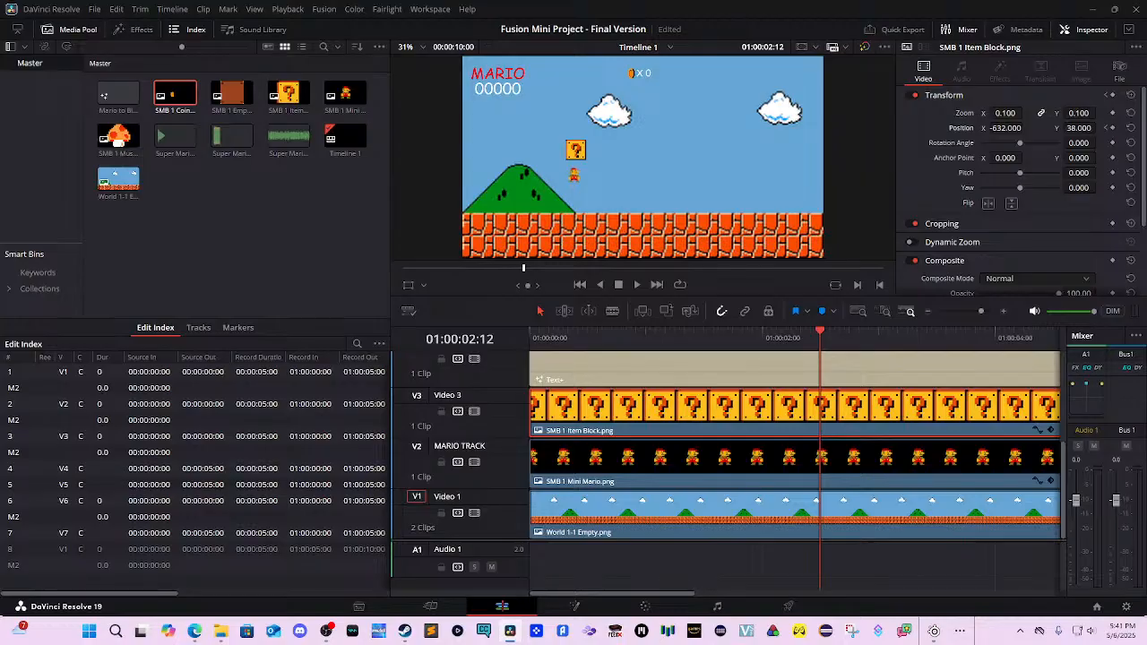
left_click_drag(1099, 129, 1089, 128)
key("Right")
key("Right")
key("Right")
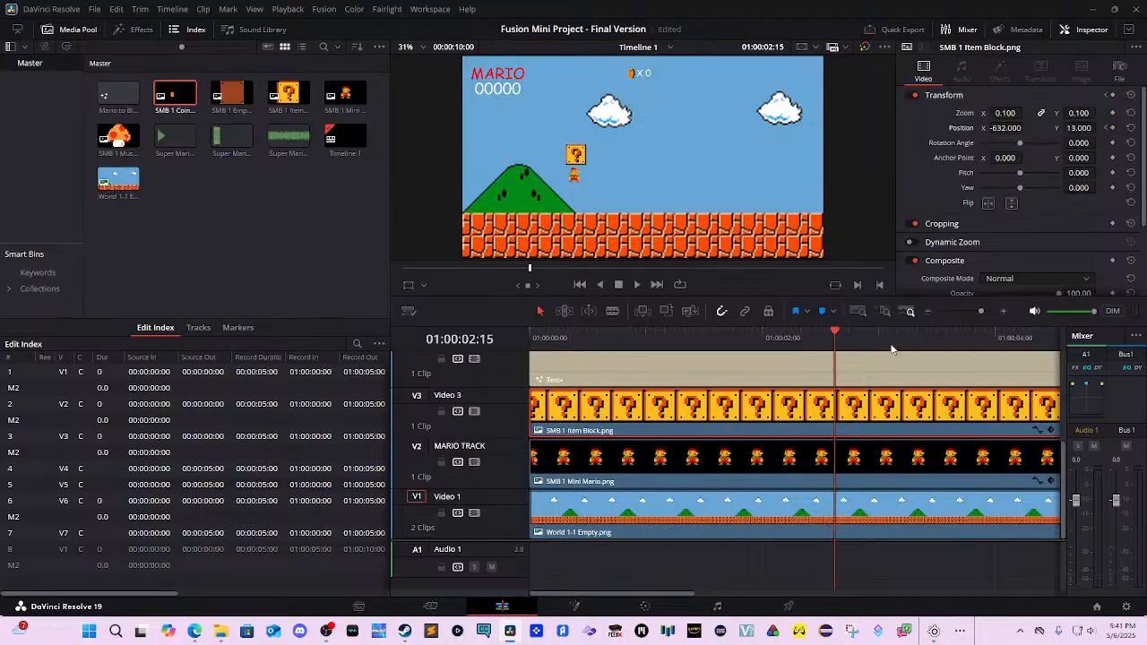
Play the animation from the start and step back frame by frame through the item block's bounce to 01:00:01:22.
left_click(829, 335)
left_click_drag(829, 335, 550, 374)
key("space")
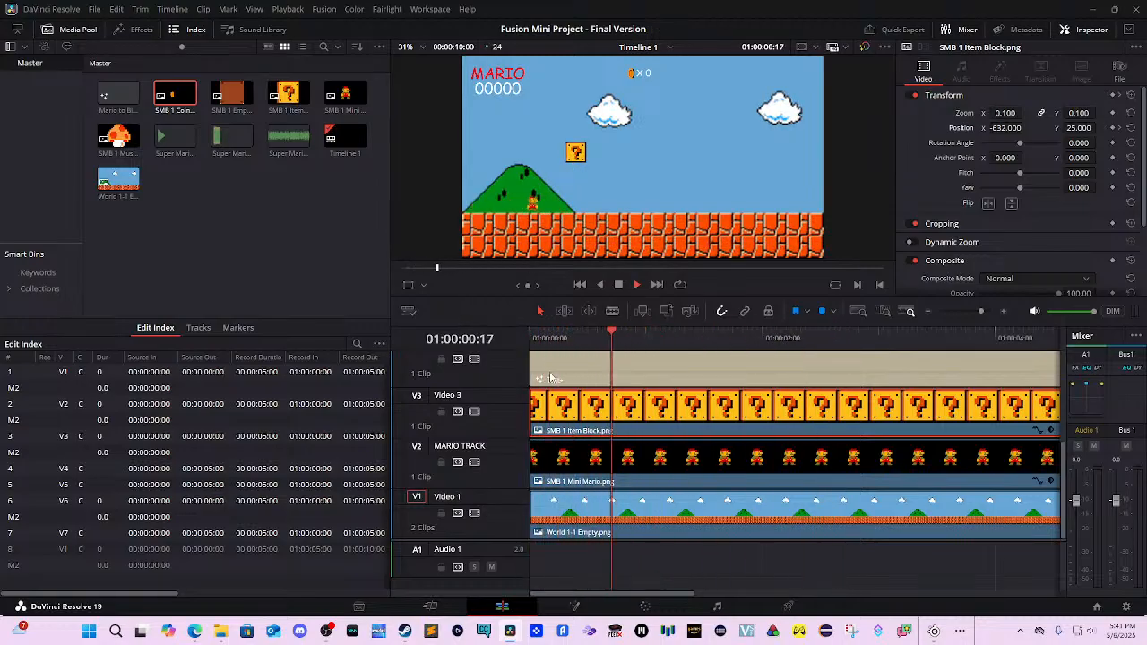
key("space")
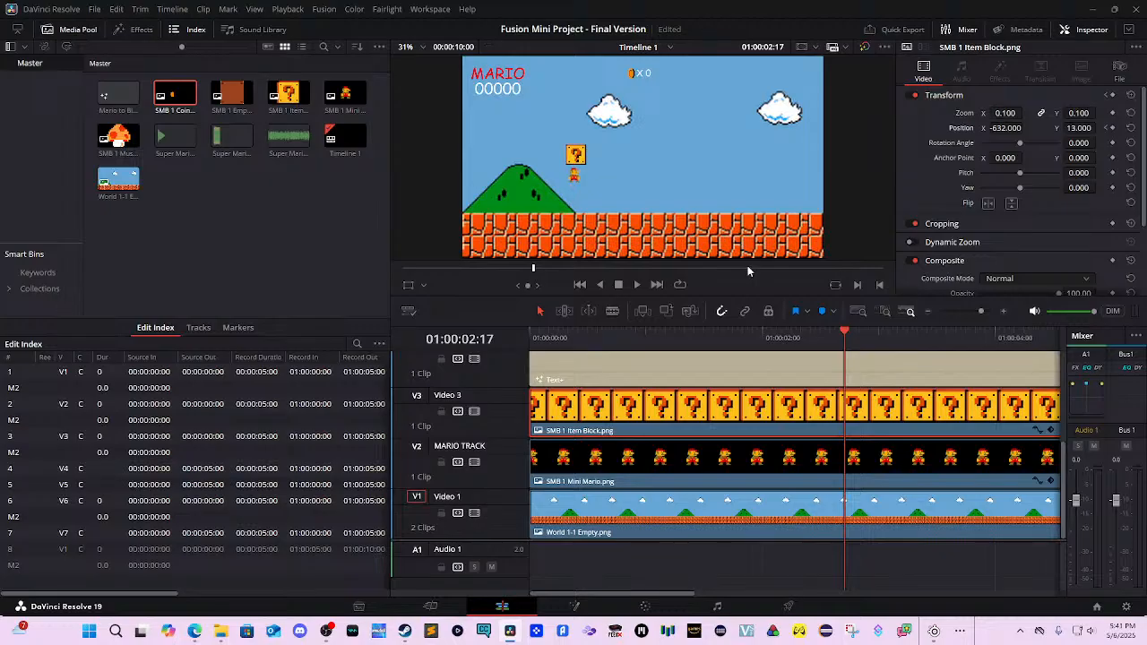
key("Left")
key("Left")
key("Left")
key("Left")
key("Left")
key("Left")
key("Left")
key("Left")
key("Left")
key("Left")
key("Left")
key("Left")
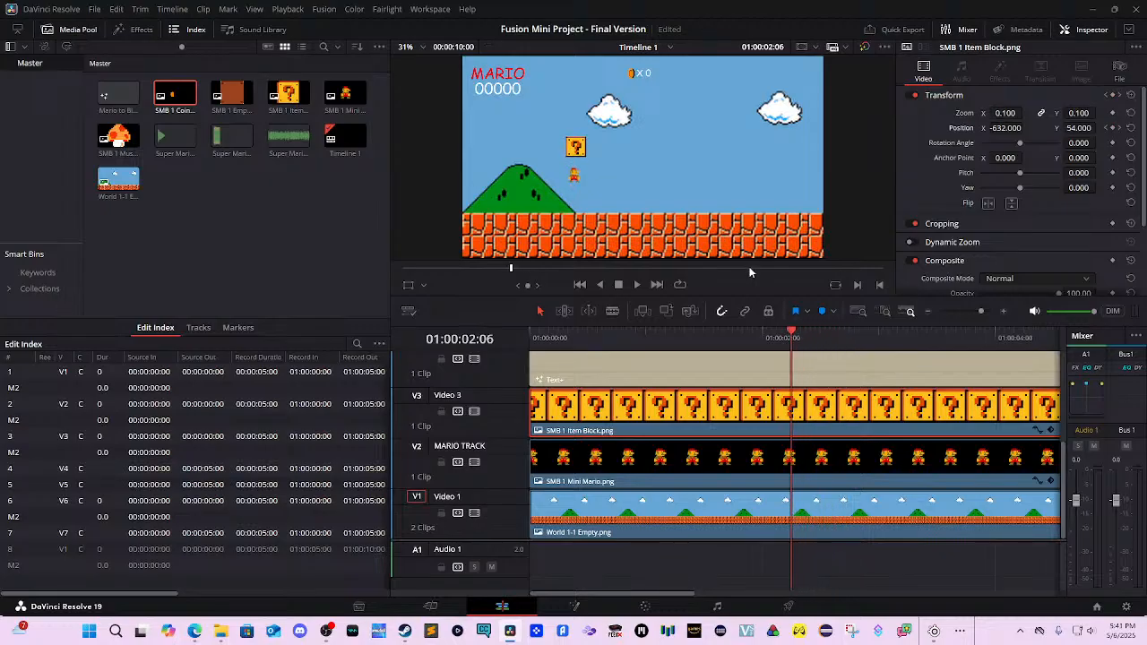
key("Left")
key("Left")
key("Left")
key("Left")
key("Left")
key("Left")
key("Left")
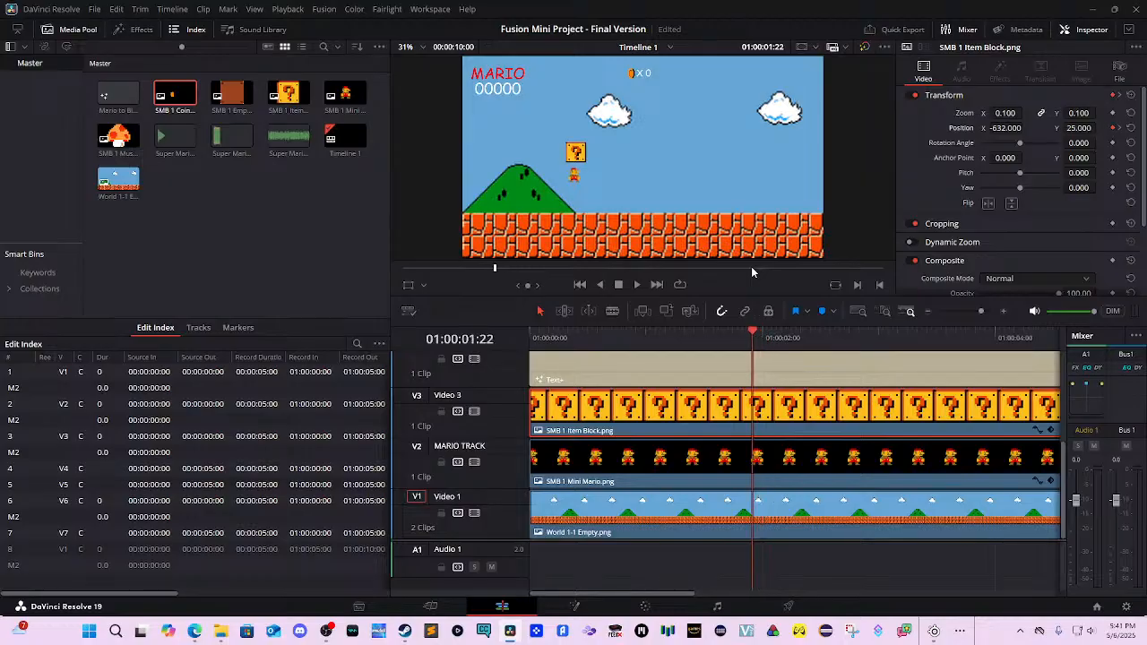
Place the playhead at 01:00:02:00 and add a new video track, Video 8, above Video 7.
key("Right")
key("Right")
key("Right")
key("Right")
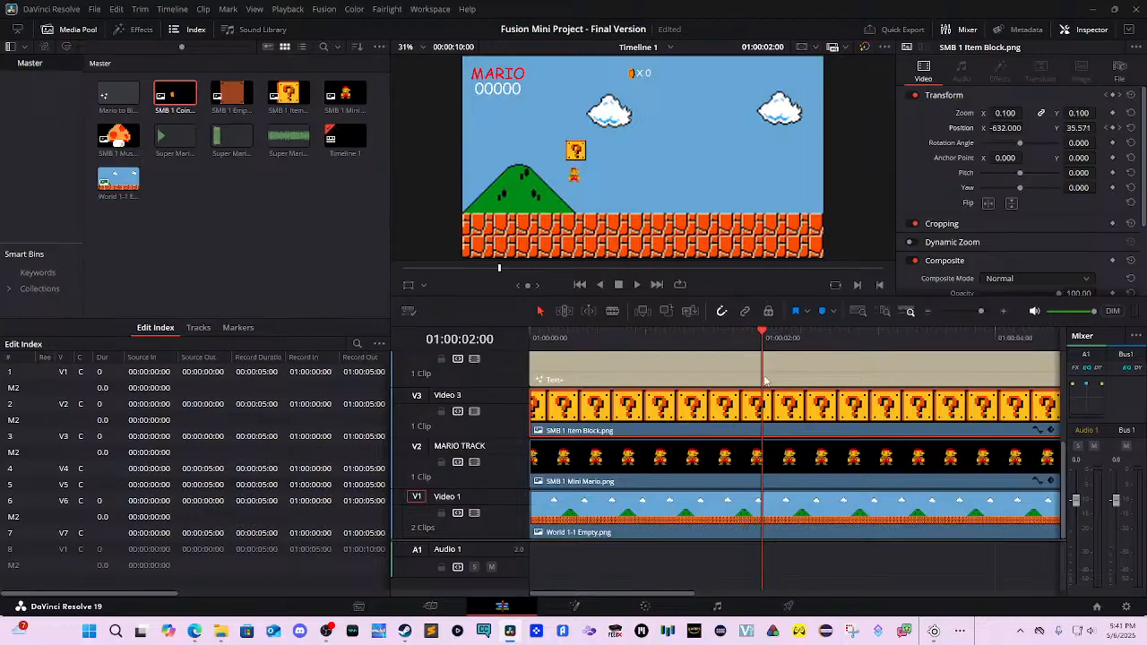
scroll(850, 463, "up", 3)
scroll(850, 463, "up", 2)
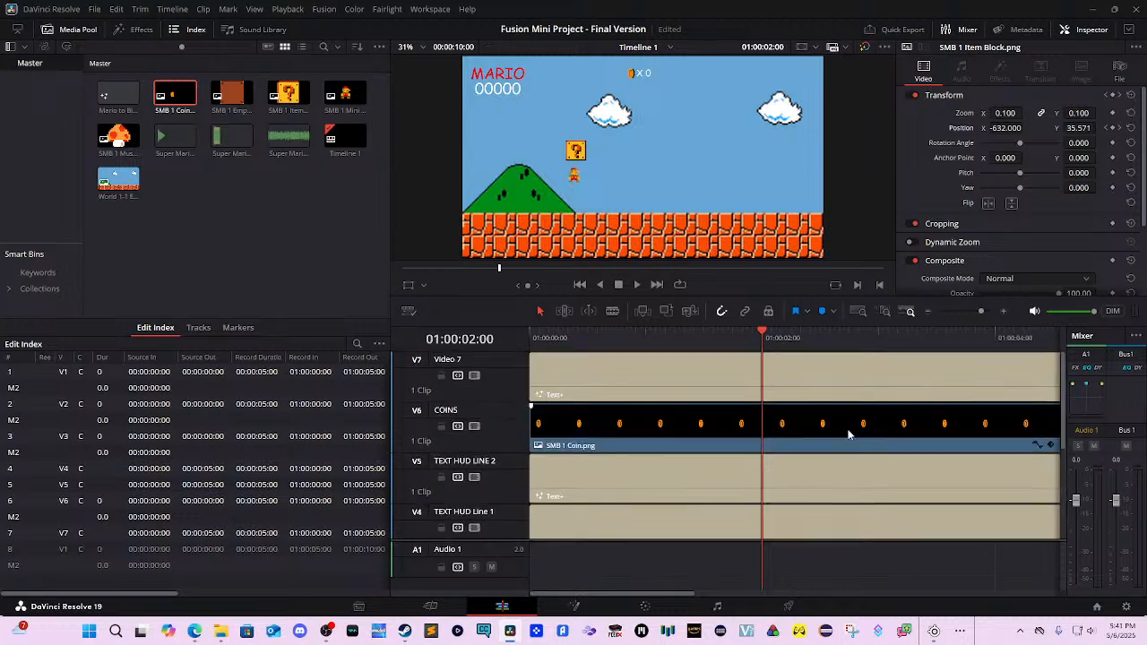
left_click(771, 427)
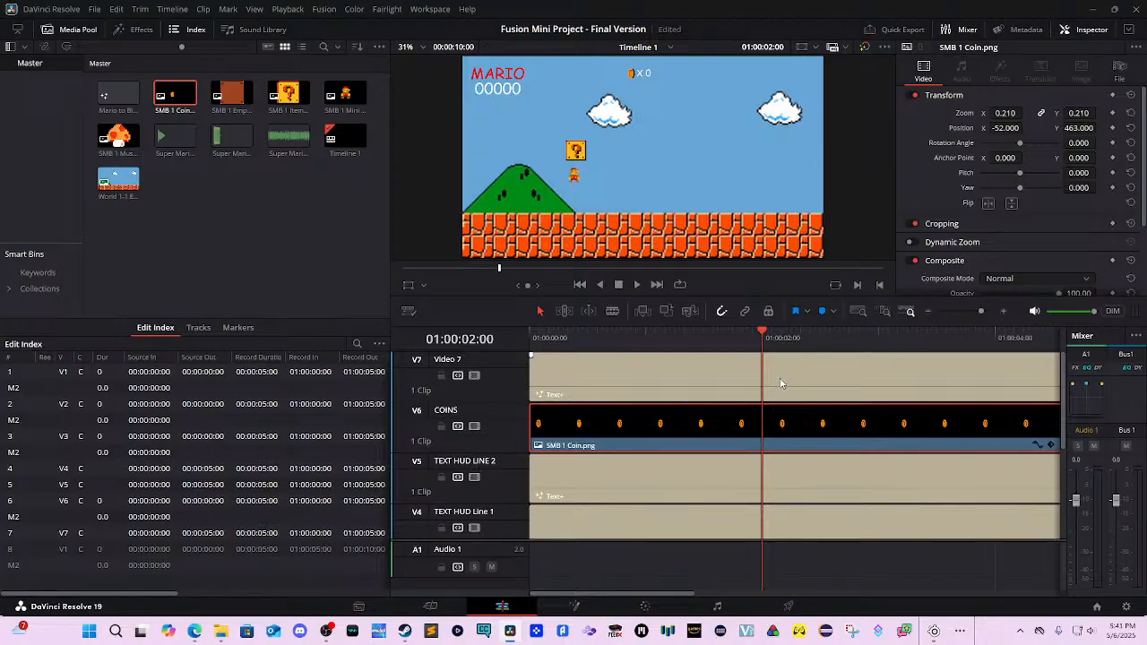
right_click(520, 387)
left_click(549, 397)
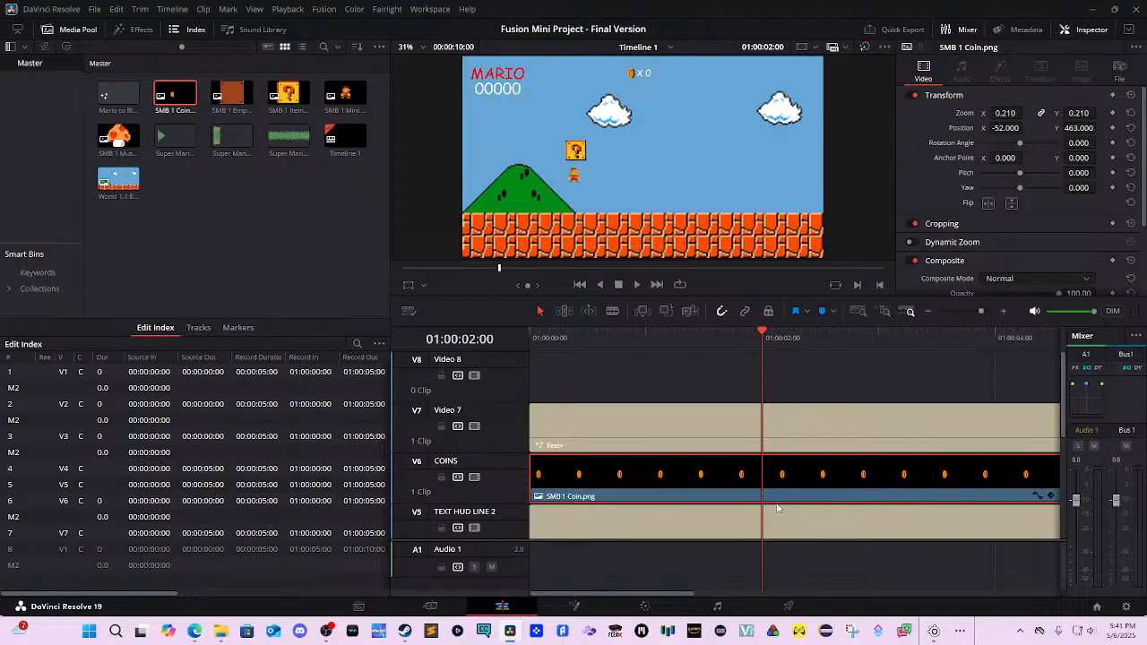
Duplicate the COINS track's SMB 1 Coin.png clip onto Video 8 and position the copy at X -476, Y 125, above the item block.
left_click_drag(768, 501, 766, 387)
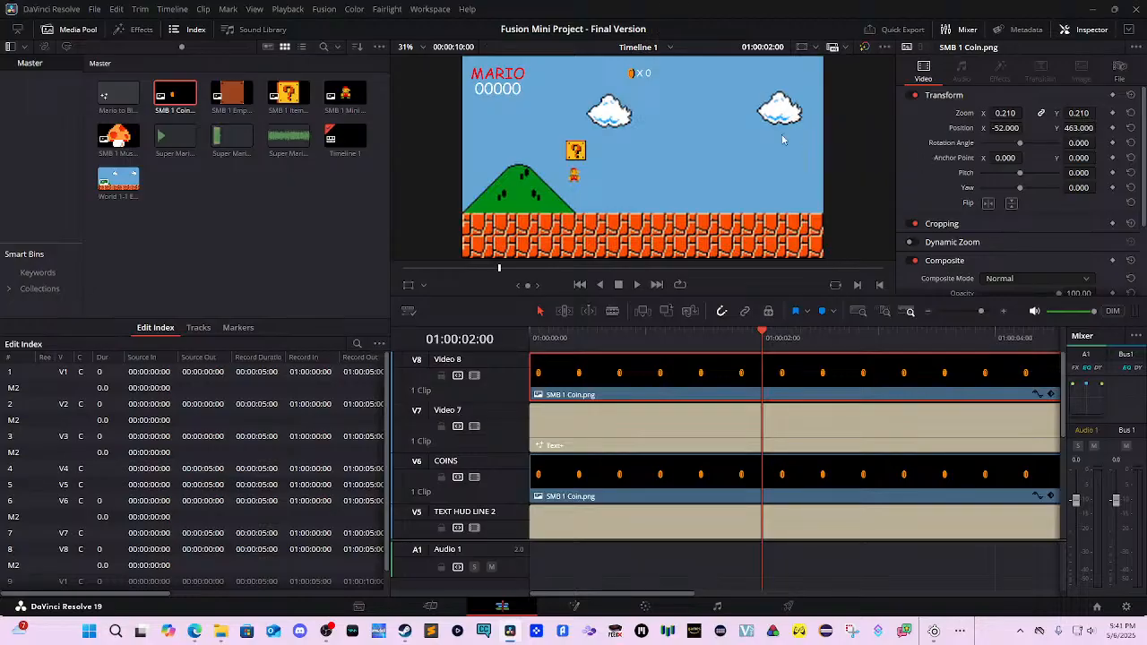
left_click_drag(1080, 127, 1119, 130)
left_click_drag(1002, 127, 1065, 131)
Split the Video 8 coin clip at 01:00:02:00 and disable the part before the cut.
key("ctrl+b")
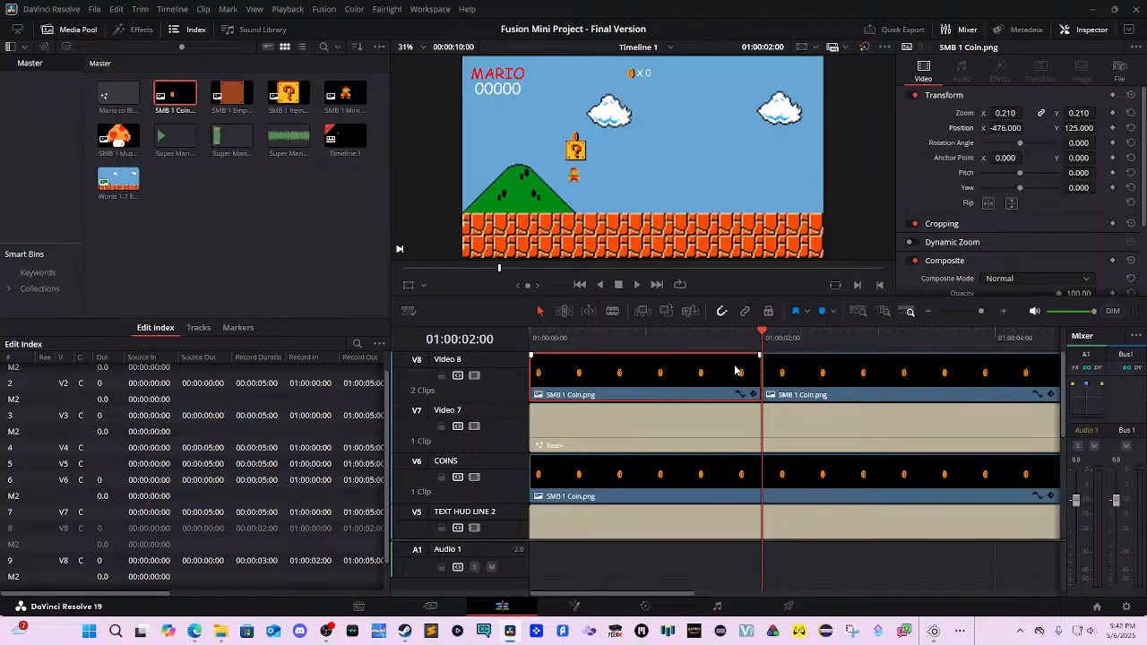
key("d")
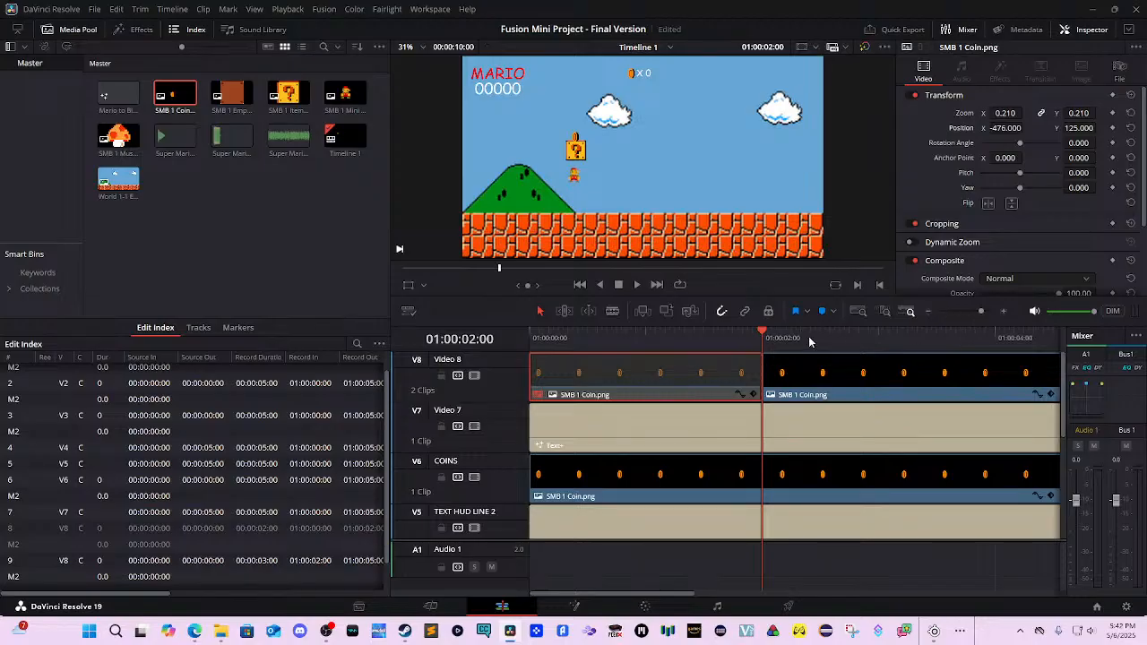
left_click_drag(789, 336, 760, 351)
Keyframe the enabled Video 8 coin clip's position to rise from Y 140 at 01:00:02:00 to Y 171.
left_click(780, 371)
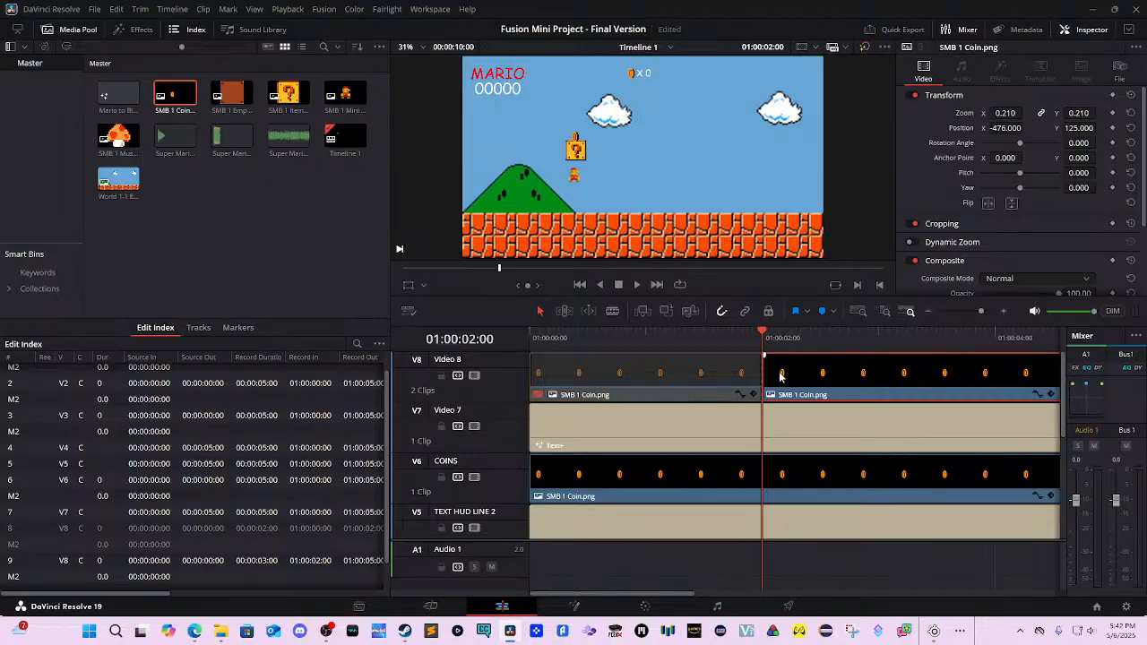
left_click(1115, 130)
left_click_drag(1079, 128, 1099, 128)
left_click(1069, 128)
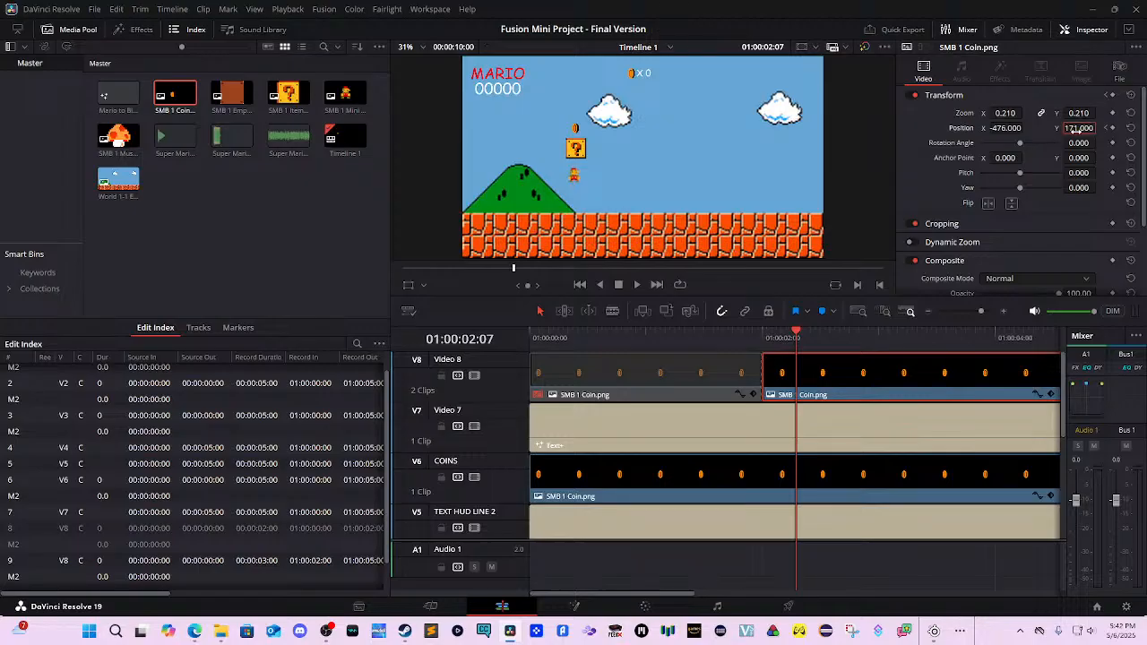
Step back and forth through the frames around 01:00:02:00 to check the coin's rise out of the item block.
key("Right")
key("Right")
key("Right")
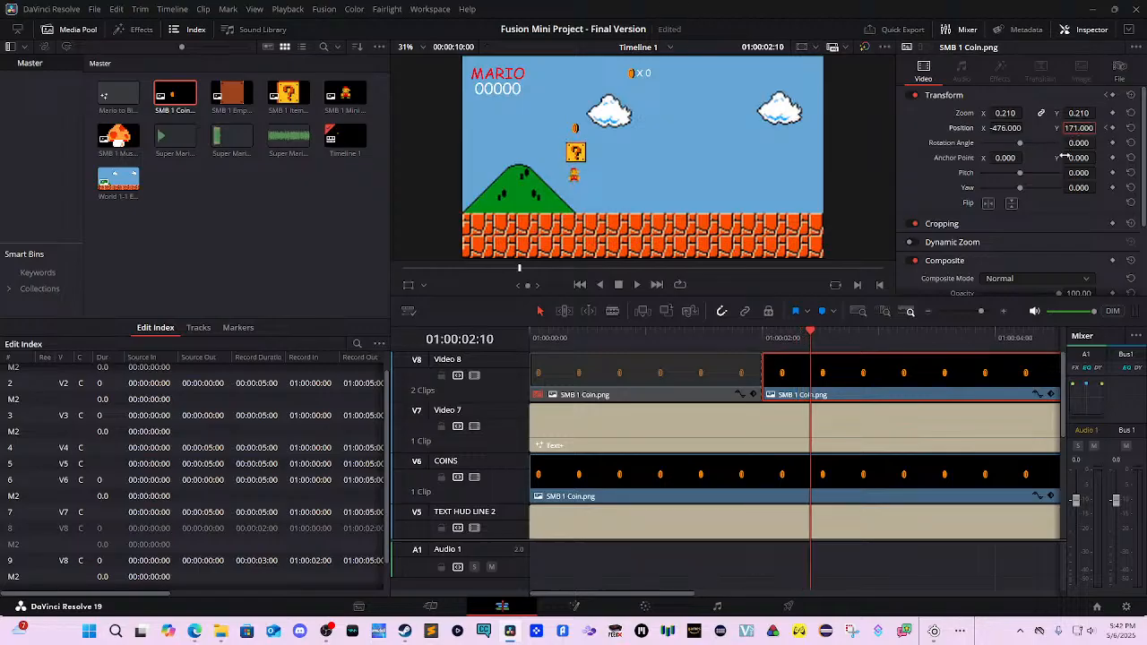
key("Left")
key("Left")
key("Left")
key("Left")
key("Left")
key("Left")
key("Left")
key("Left")
key("Left")
key("Left")
key("Left")
key("Left")
key("Right")
key("Right")
key("Right")
key("Right")
key("Right")
key("Right")
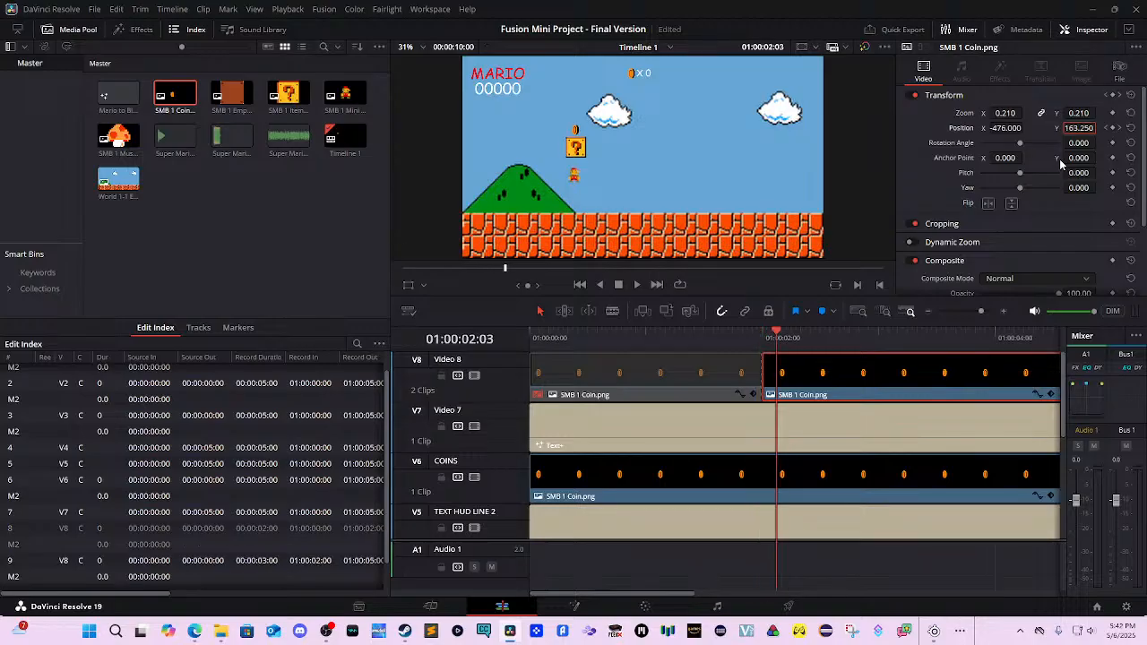
key("Left")
key("Left")
key("Left")
key("Left")
key("Left")
key("Left")
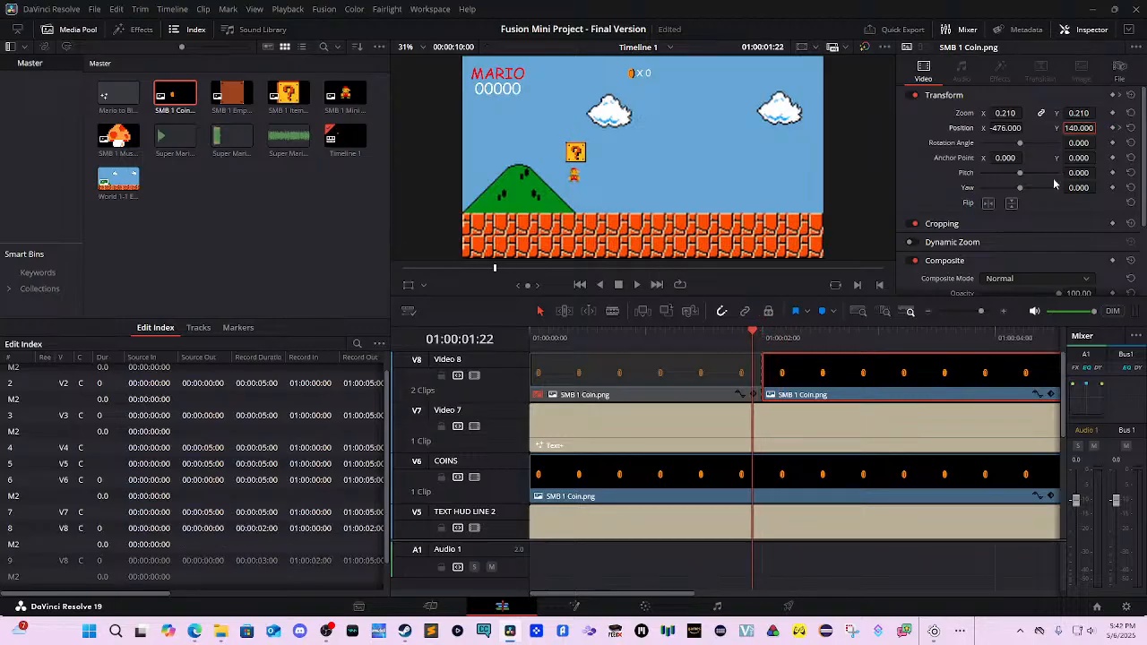
Split the Video 8 coin clip at 01:00:02:15 and disable the part after the cut.
key("space")
key("space")
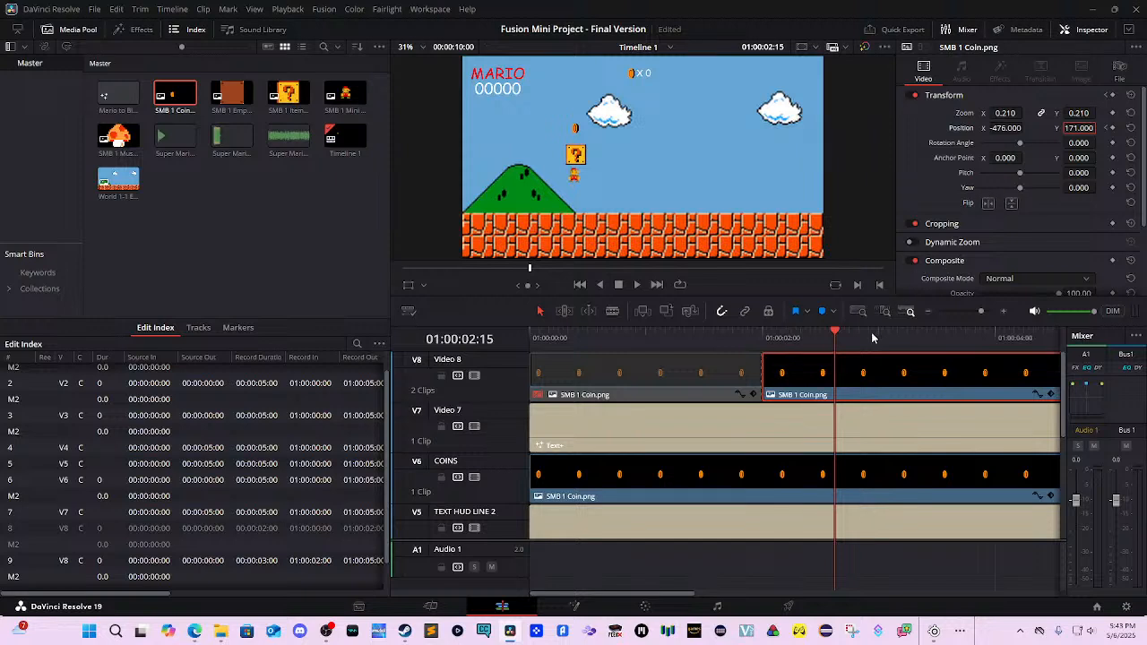
left_click(840, 380)
key("ctrl+b")
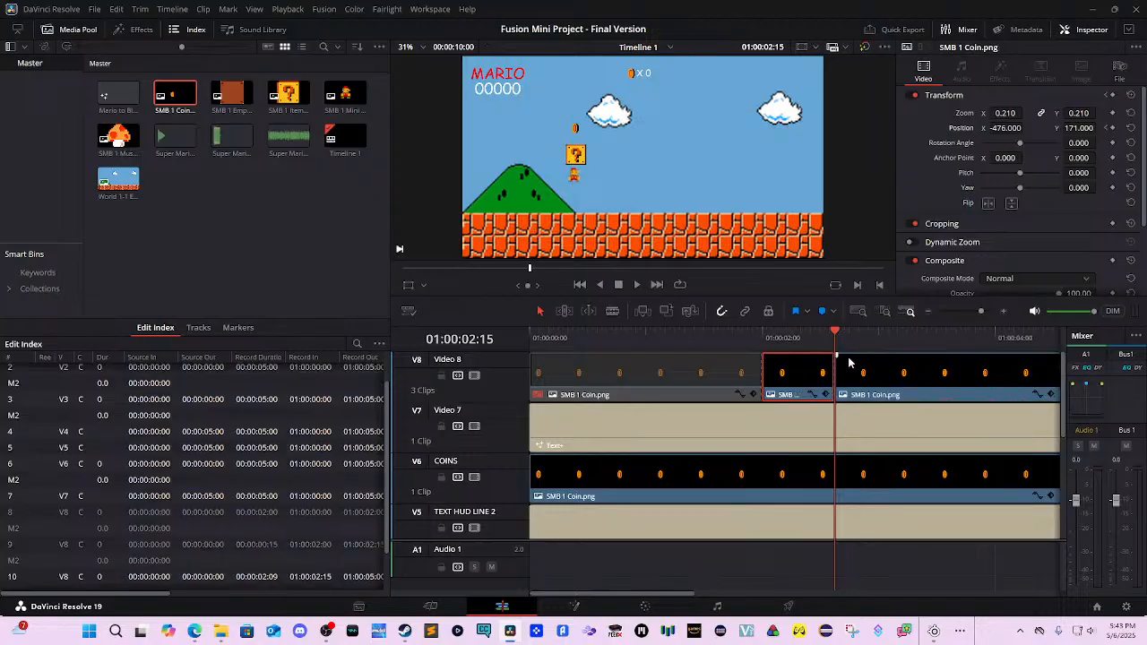
left_click(850, 368)
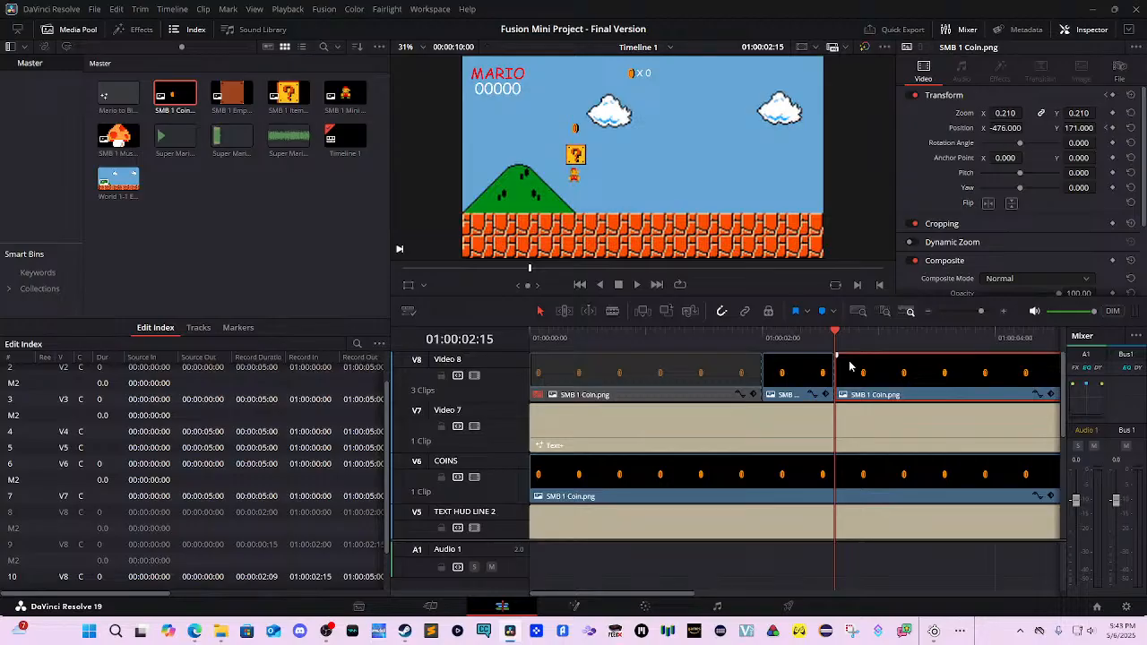
mouse_move(834, 338)
left_mouse_down()
mouse_move(742, 339)
mouse_move(835, 340)
left_mouse_up()
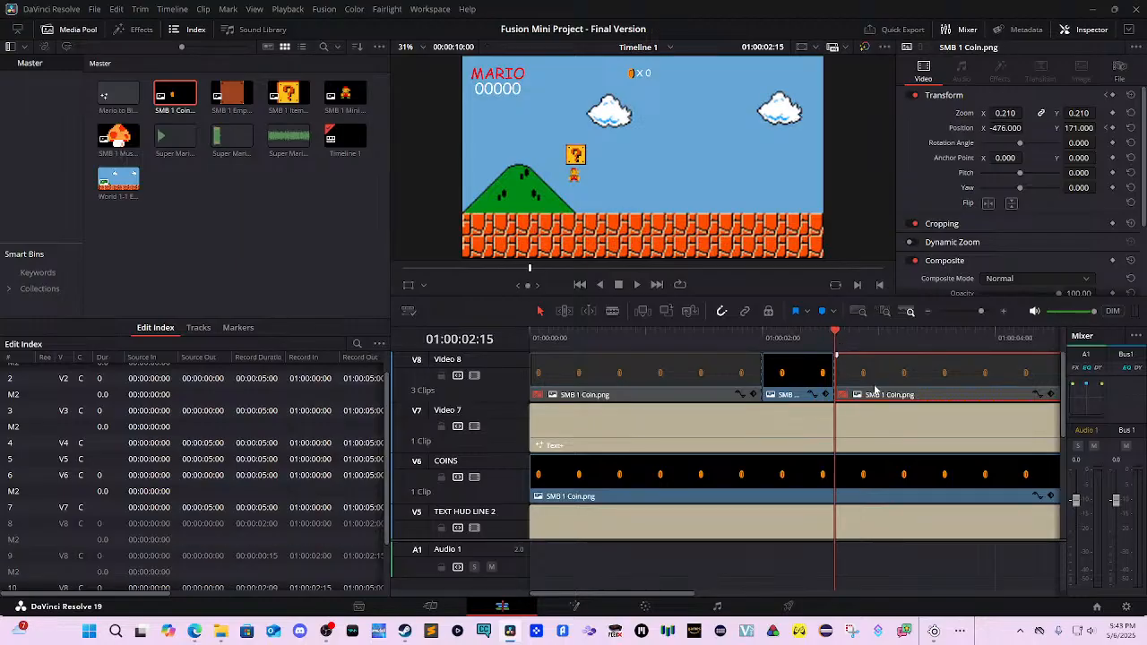
Add a Video 9 track and duplicate the "X 0" Text+ clip from Video 7 onto it.
left_click(847, 435)
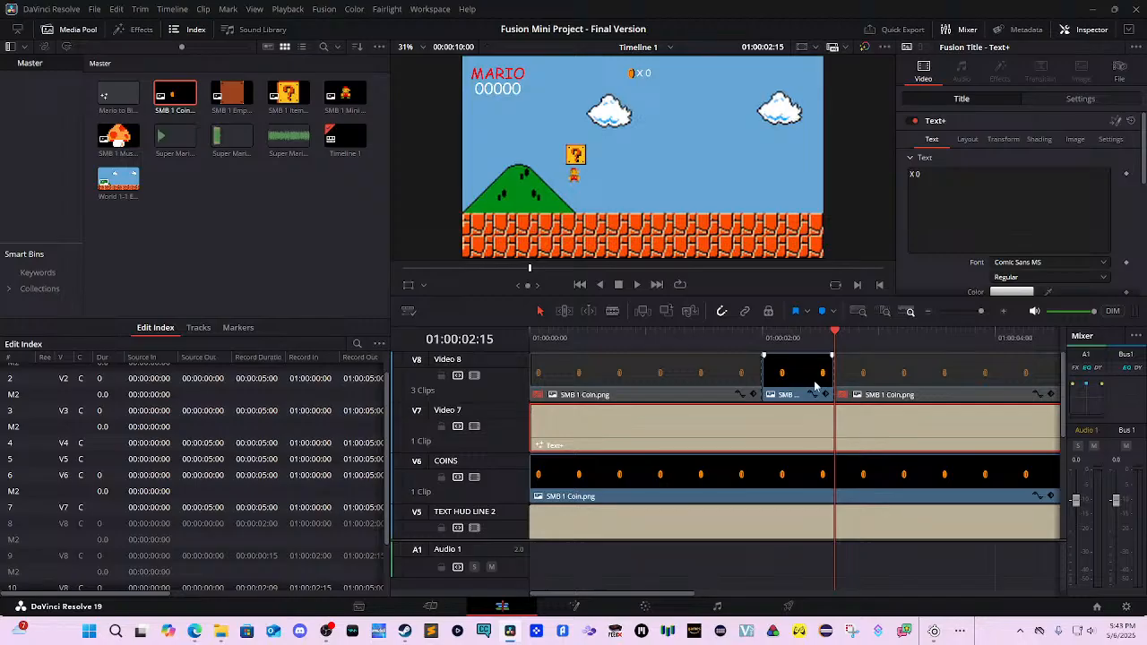
right_click(499, 397)
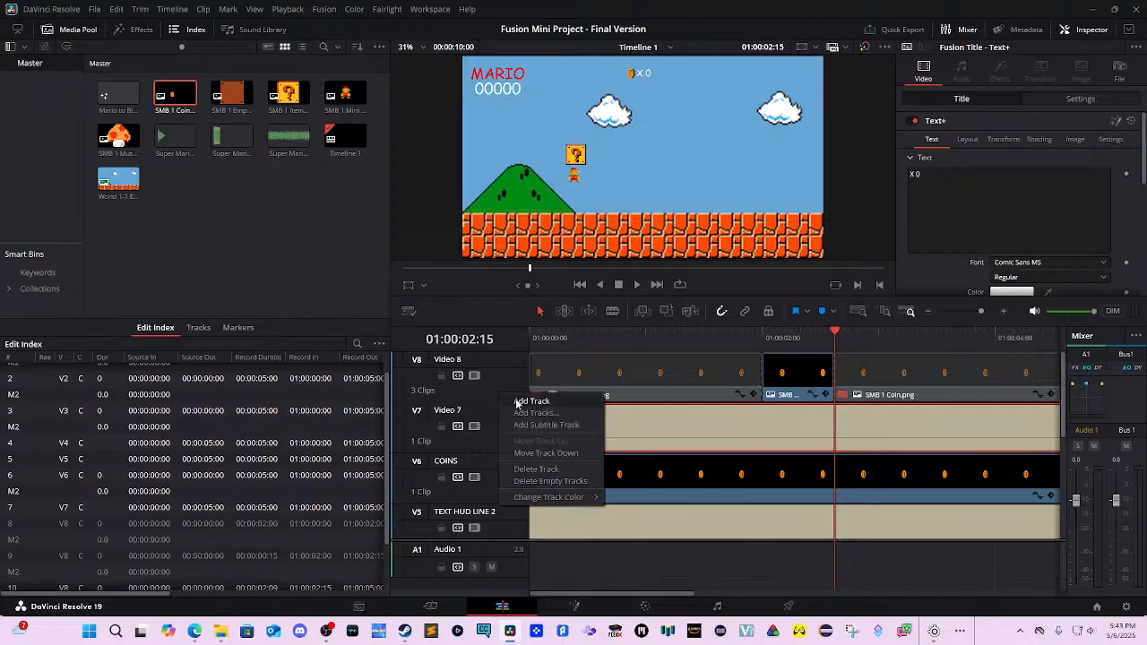
left_click(518, 400)
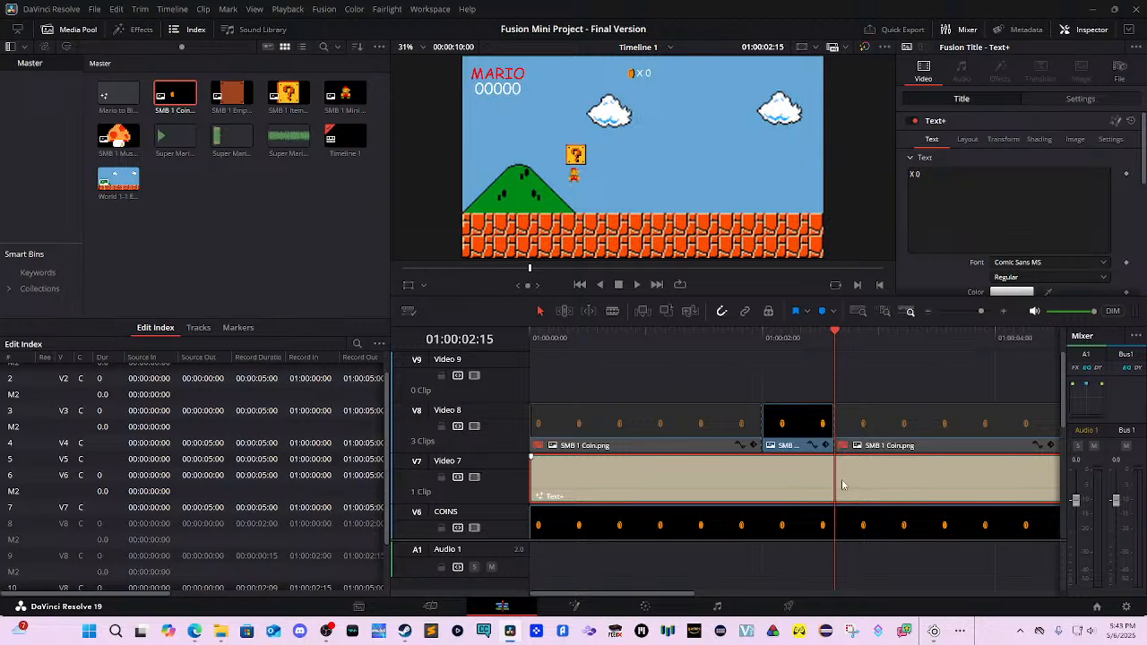
left_click_drag(842, 483, 822, 383)
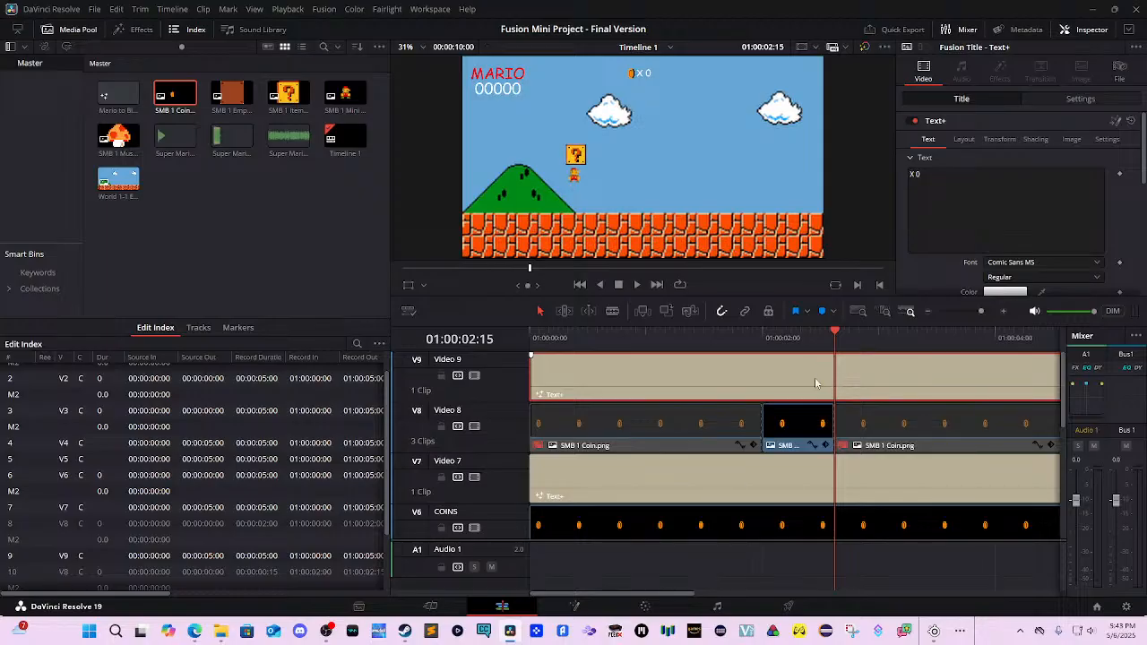
Split the Video 9 Text+ clip at 01:00:02:15 and disable the part before the cut.
key("ctrl+b")
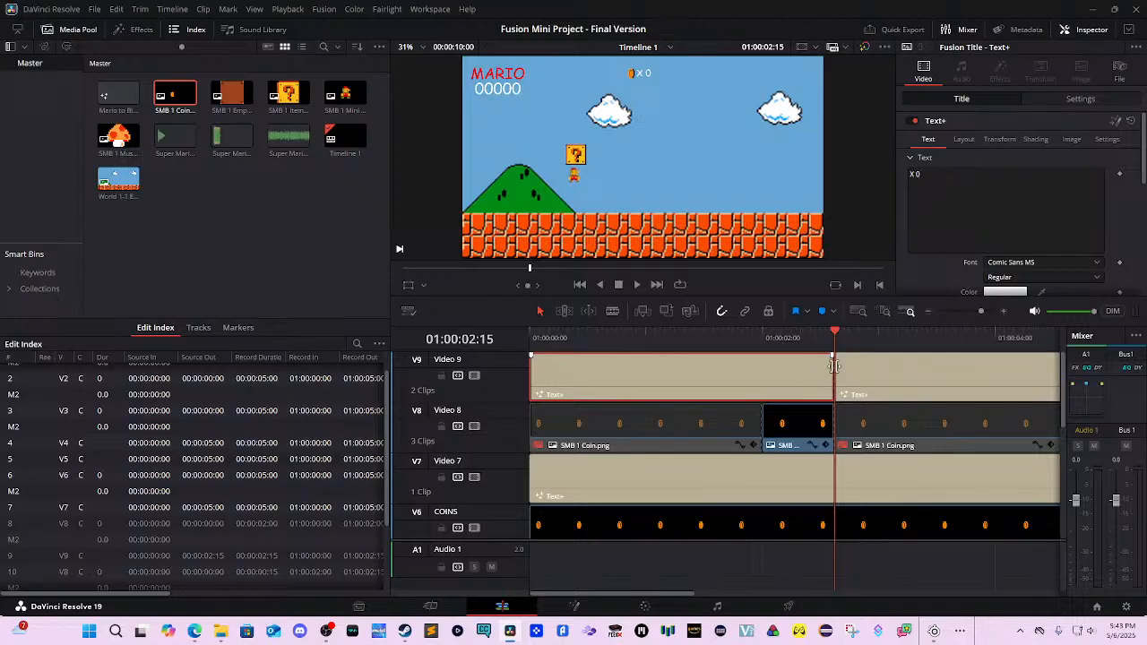
key("d")
Place the enabled Video 9 Text+ clip just above the item block with Center X 0.269 and Y 0.694, and save the project.
left_click(868, 364)
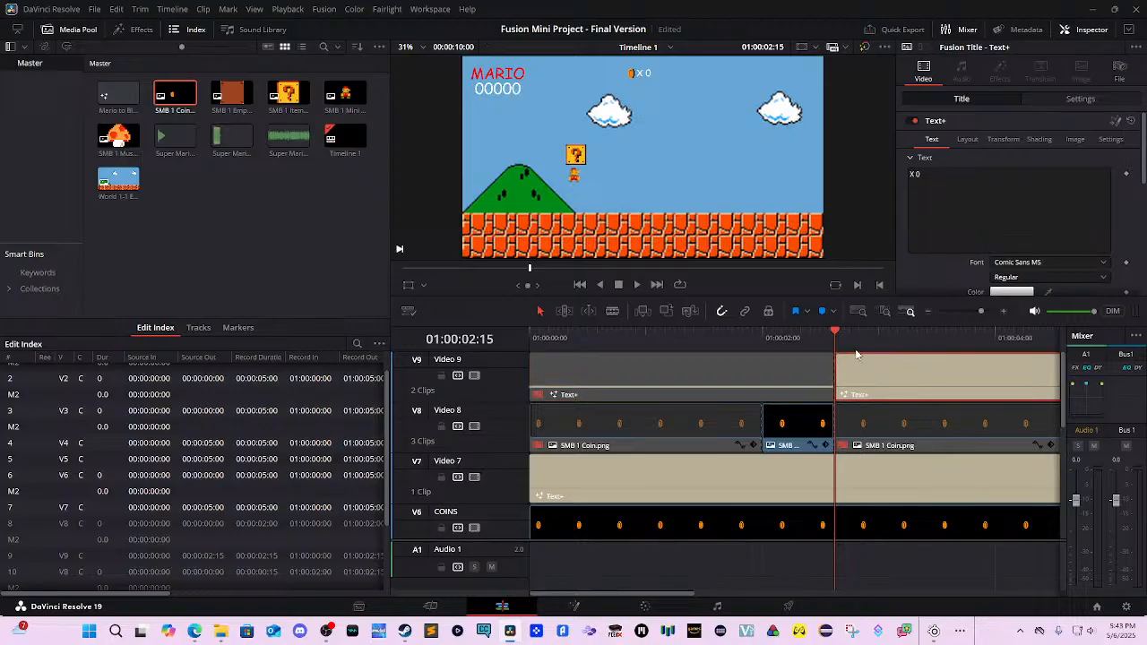
key("Right")
key("Right")
key("Right")
key("Right")
key("Right")
key("Right")
key("Right")
key("Right")
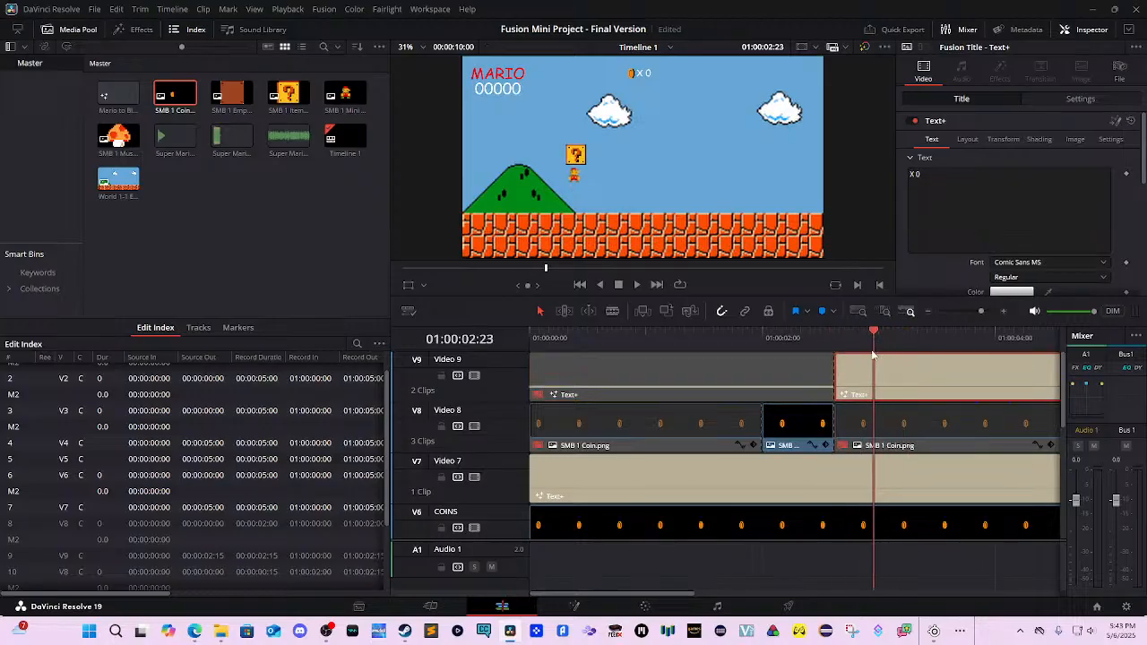
key("Left")
left_click(930, 229)
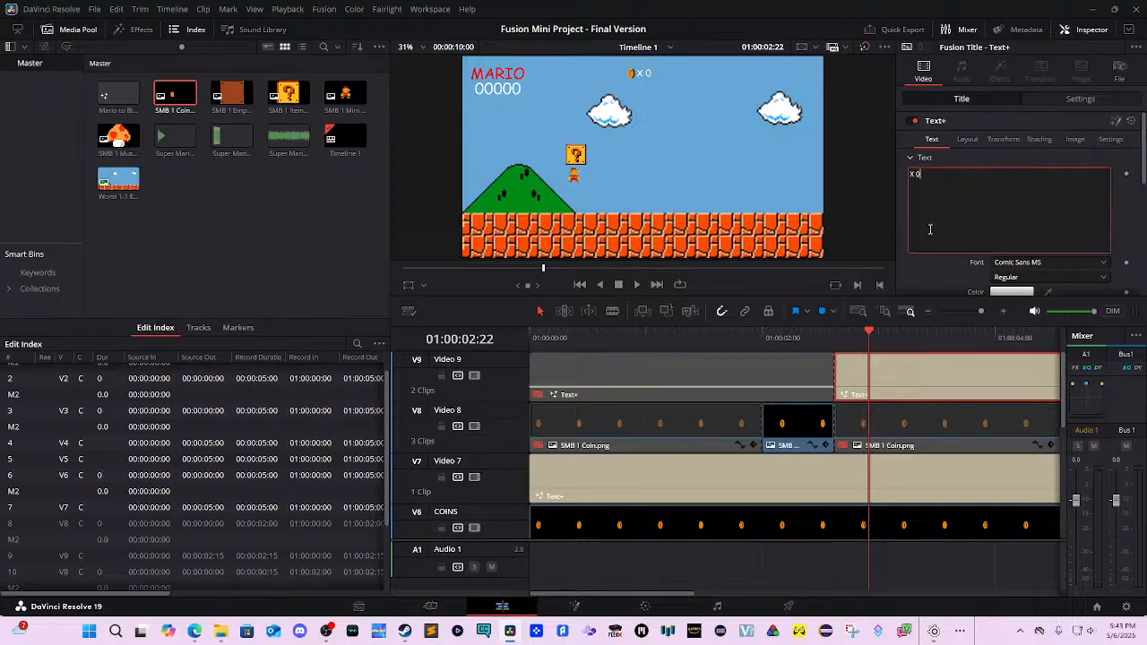
left_click(968, 141)
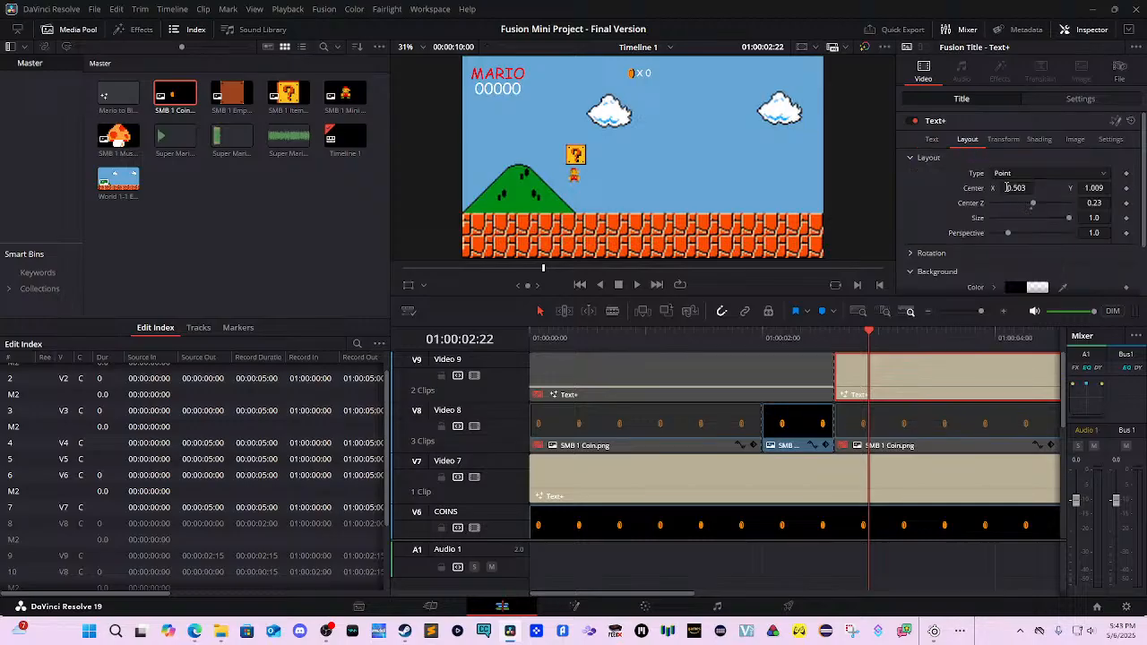
left_click_drag(1094, 189, 952, 189)
left_click_drag(866, 333, 835, 338)
left_click_drag(1088, 188, 1127, 188)
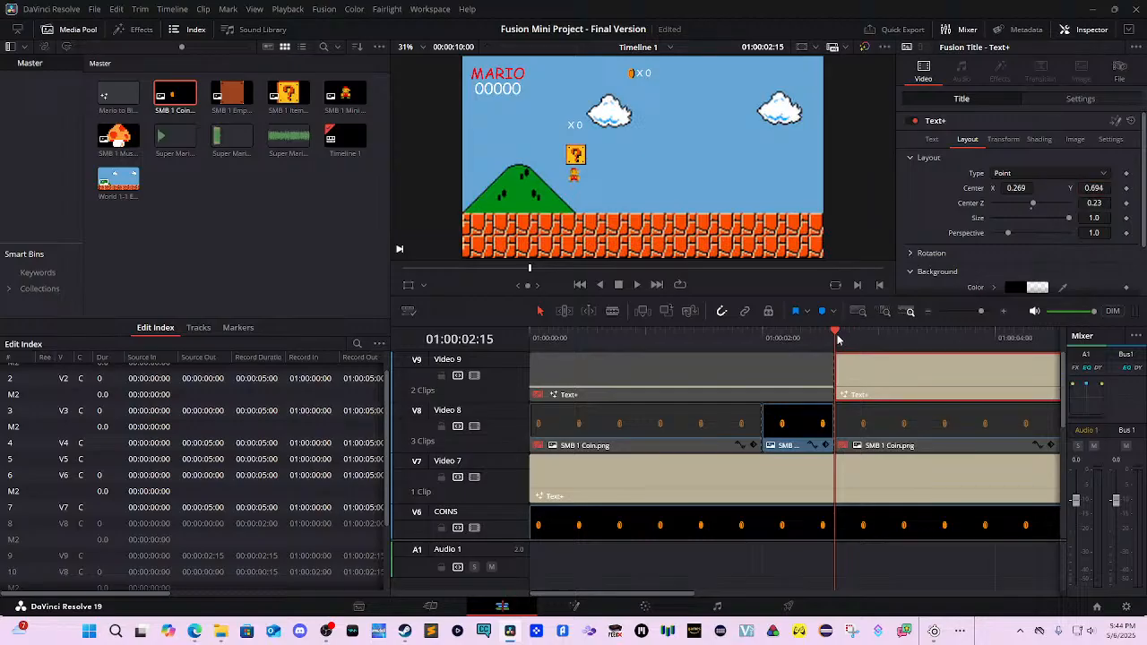
mouse_move(834, 333)
left_mouse_down()
mouse_move(815, 334)
mouse_move(836, 337)
left_mouse_up()
key("ctrl+s")
Replace the text of the enabled Video 9 Text+ clip with "10".
left_click(929, 144)
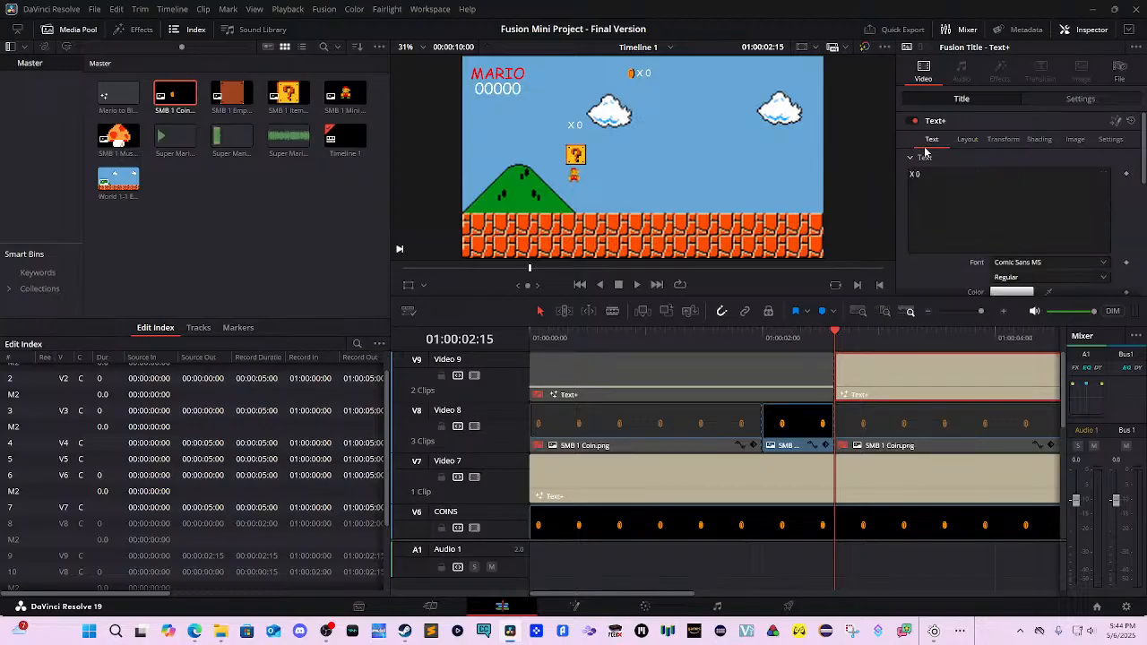
left_click(938, 184)
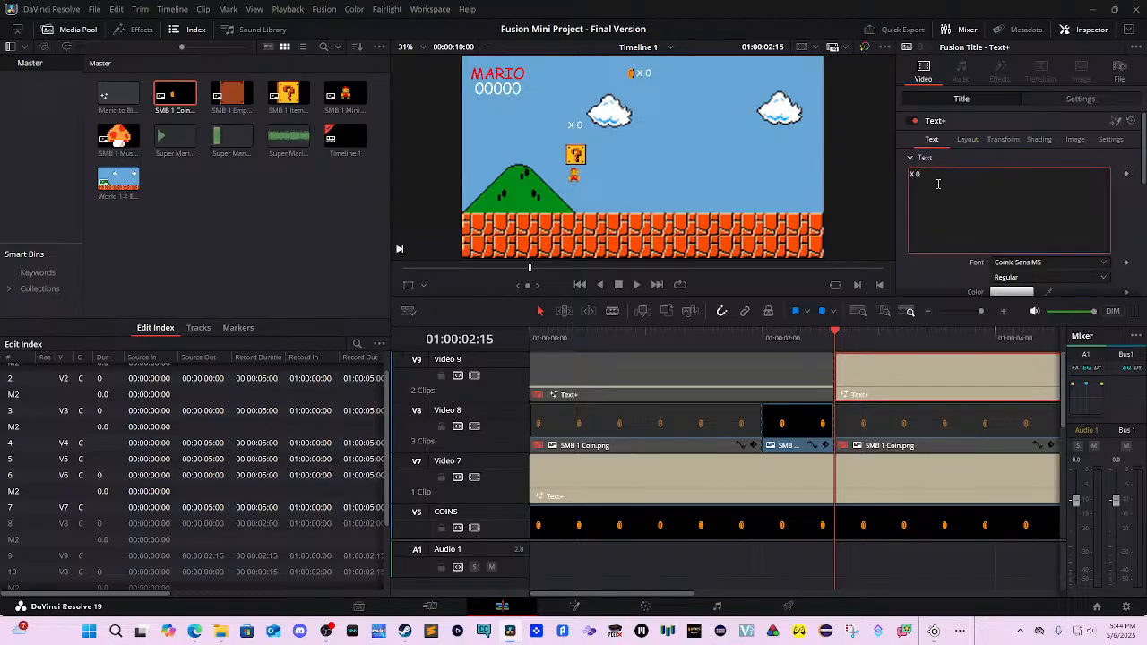
key("BackSpace")
key("BackSpace")
key("BackSpace")
type("10")
Keyframe Mario's position at 01:00:02:00 on MARIO TRACK and start his fall by lowering Position Y to -144.
left_click_drag(838, 350, 756, 334)
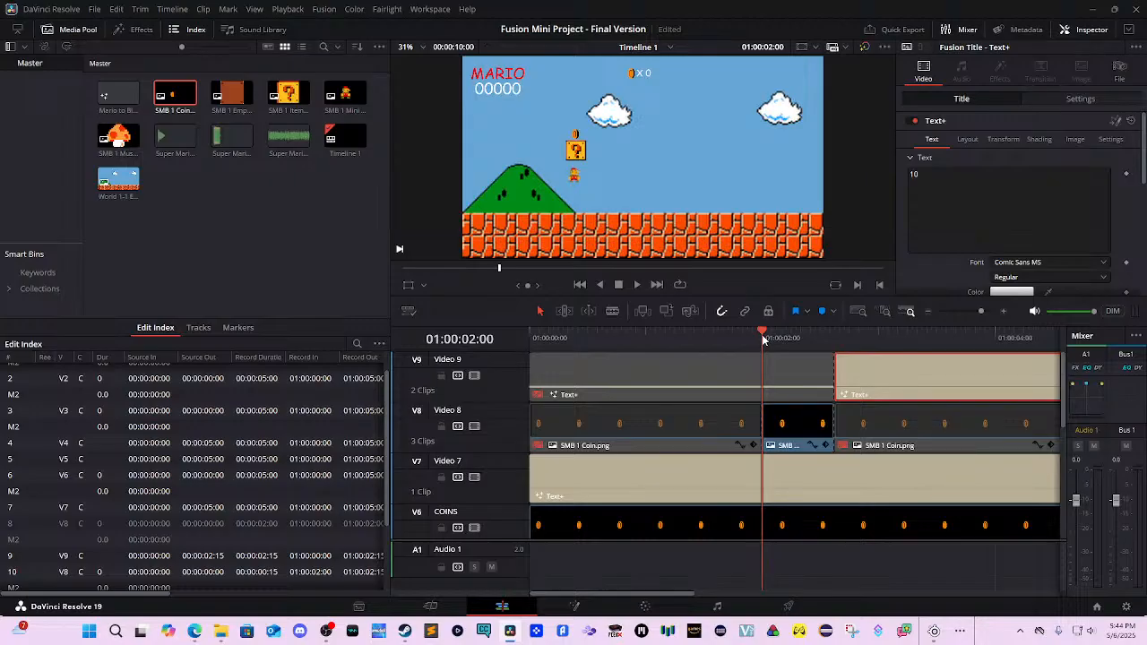
mouse_move(762, 337)
left_mouse_down()
mouse_move(815, 342)
mouse_move(763, 358)
left_mouse_up()
scroll(771, 430, "down", 2)
scroll(775, 453, "up", 2)
scroll(774, 452, "down", 4)
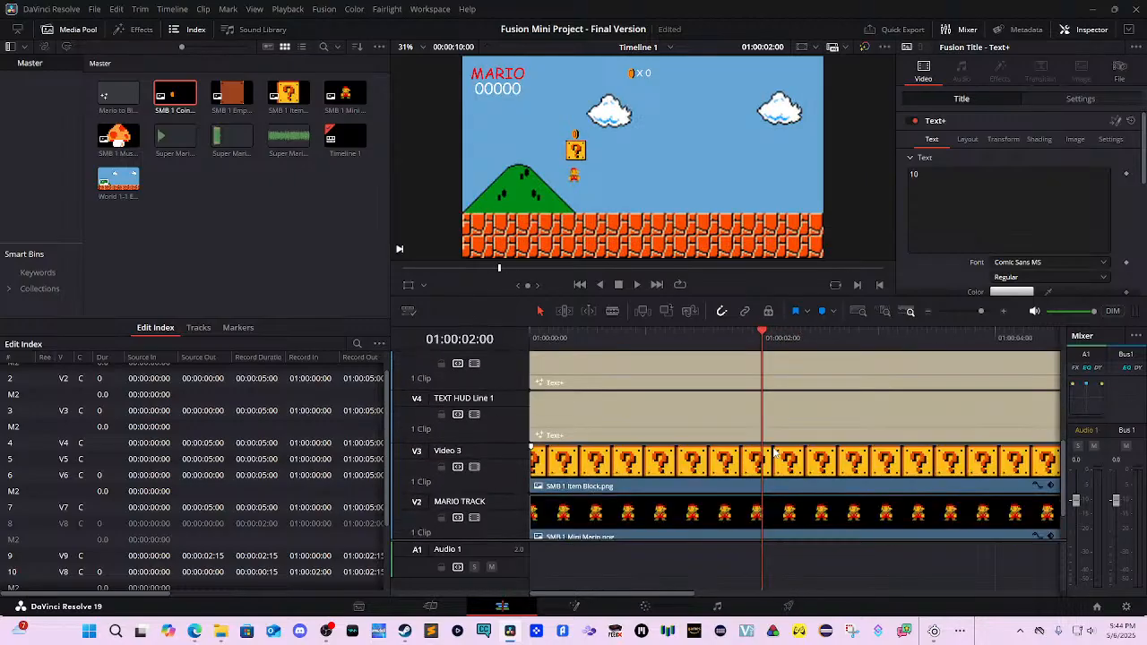
left_click(768, 453)
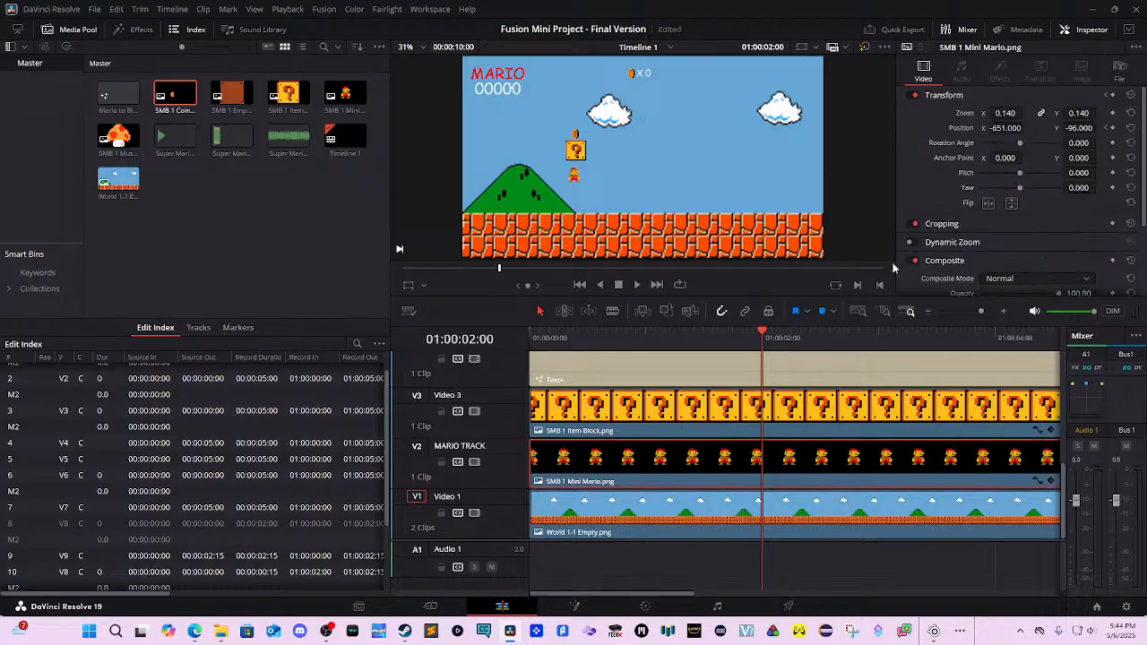
left_click(1113, 128)
left_click_drag(1072, 129, 1039, 128)
key("Right")
key("Right")
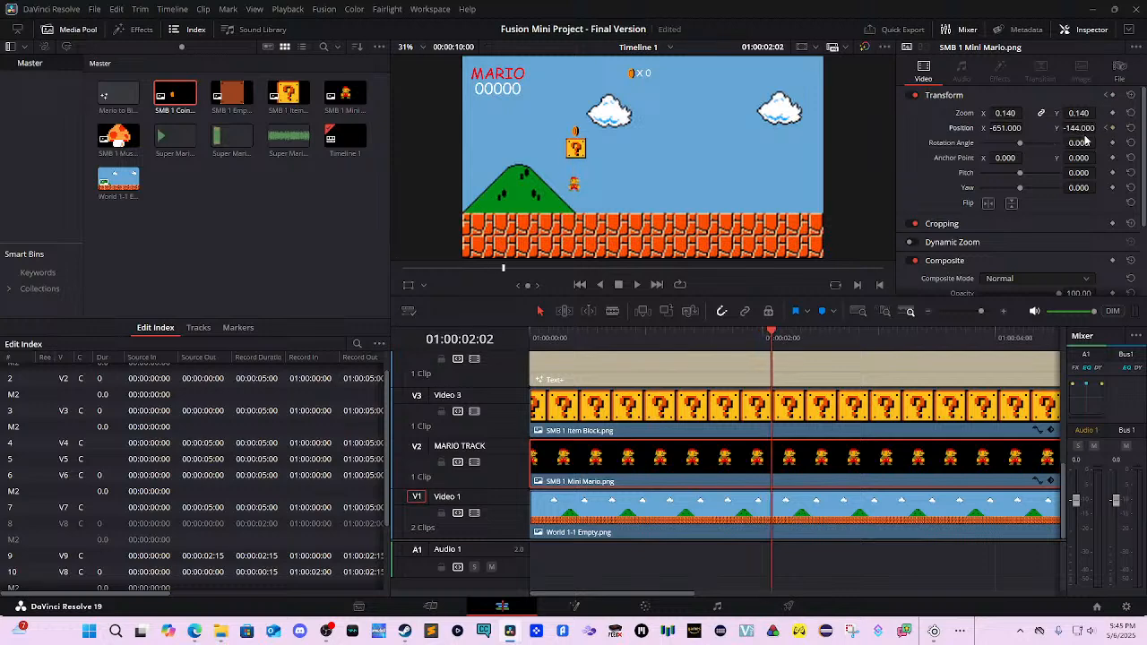
Land Mario on the ground by setting his Position Y to -254 at 01:00:02:04, check the following frames, and save the project.
key("Right")
key("Right")
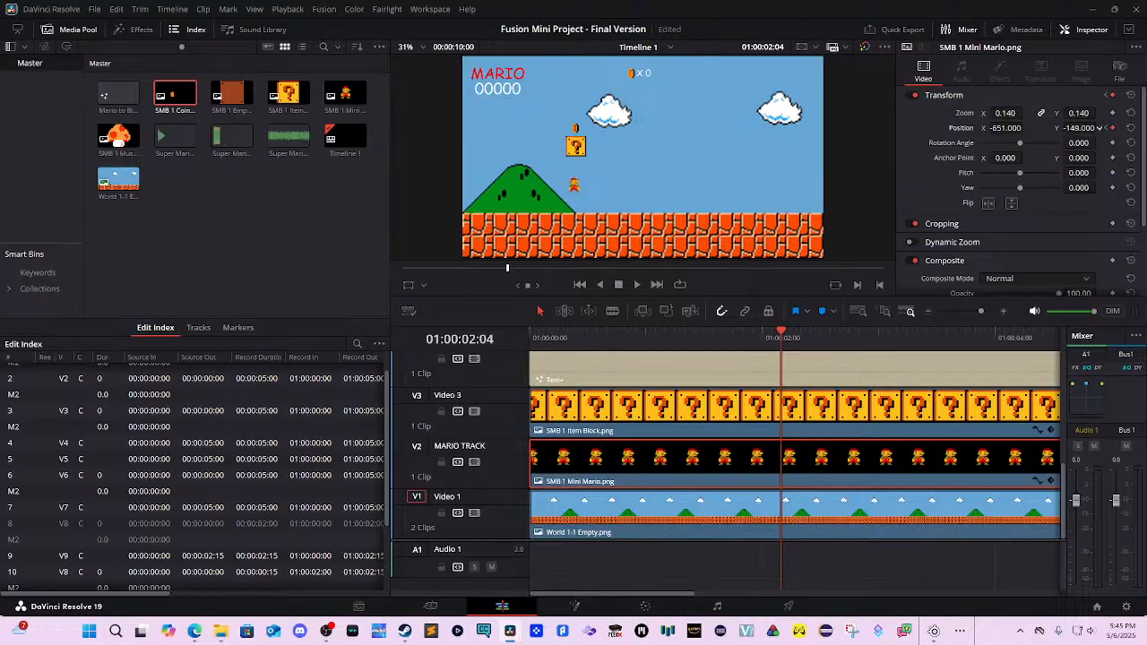
mouse_move(1090, 128)
left_mouse_down()
mouse_move(1074, 128)
mouse_move(1099, 128)
mouse_move(1087, 129)
left_mouse_up()
key("Right")
key("Right")
key("Right")
key("Right")
key("Right")
key("Right")
key("Right")
key("Right")
key("Right")
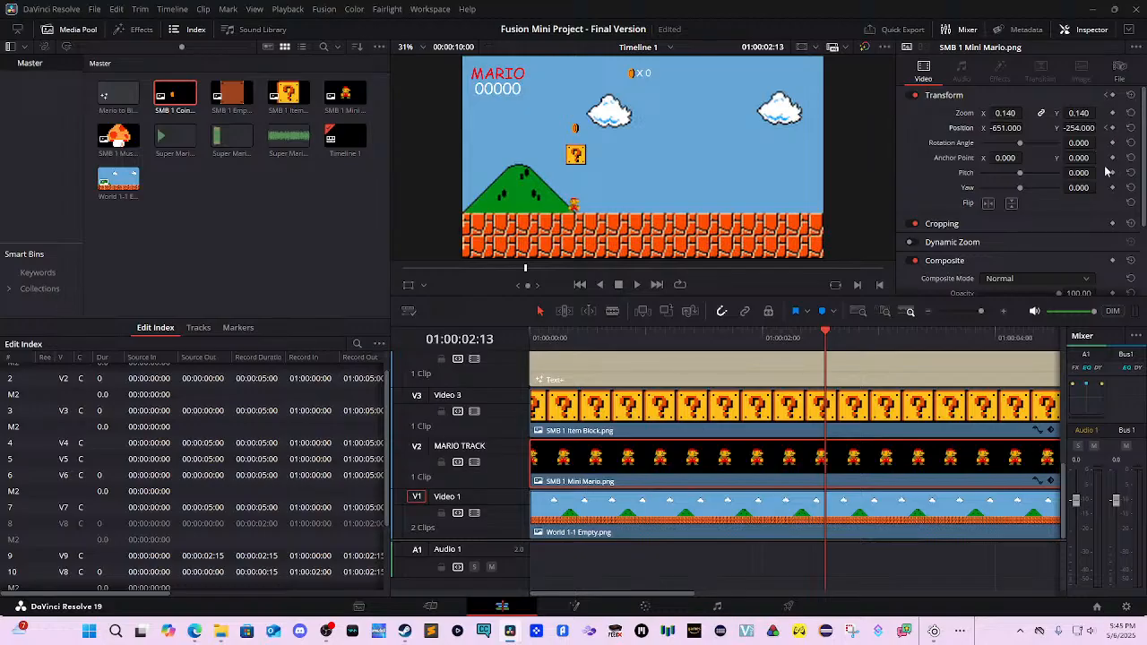
key("ctrl+s")
Split the Video 3 item block clip at 01:00:02:15.
key("Right")
key("Right")
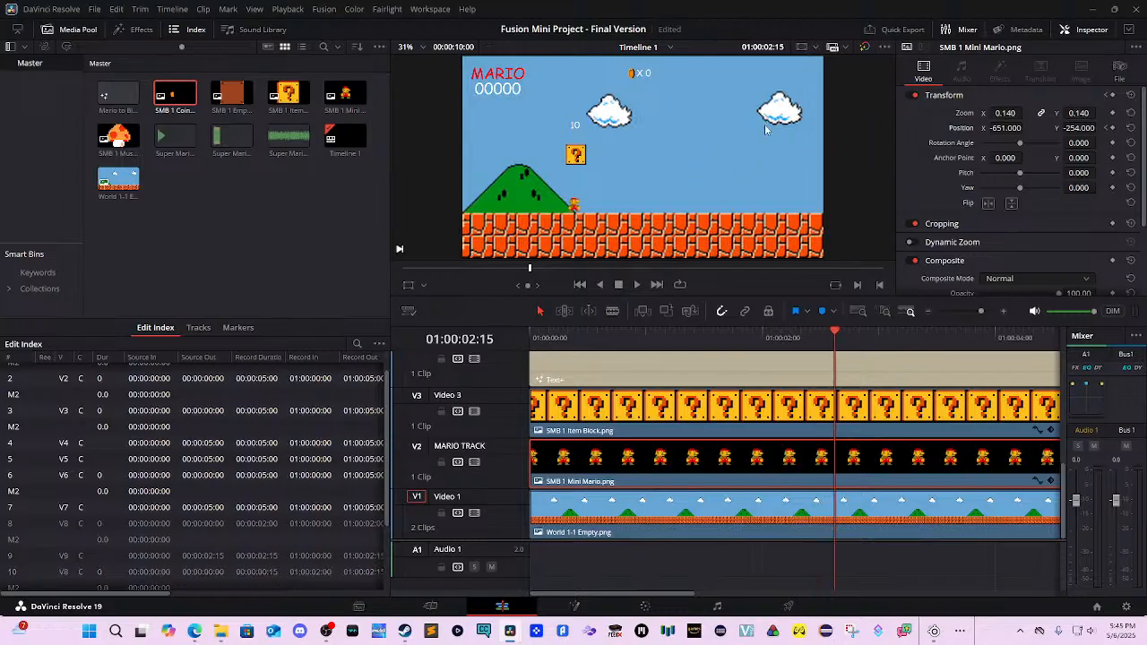
left_click(836, 412)
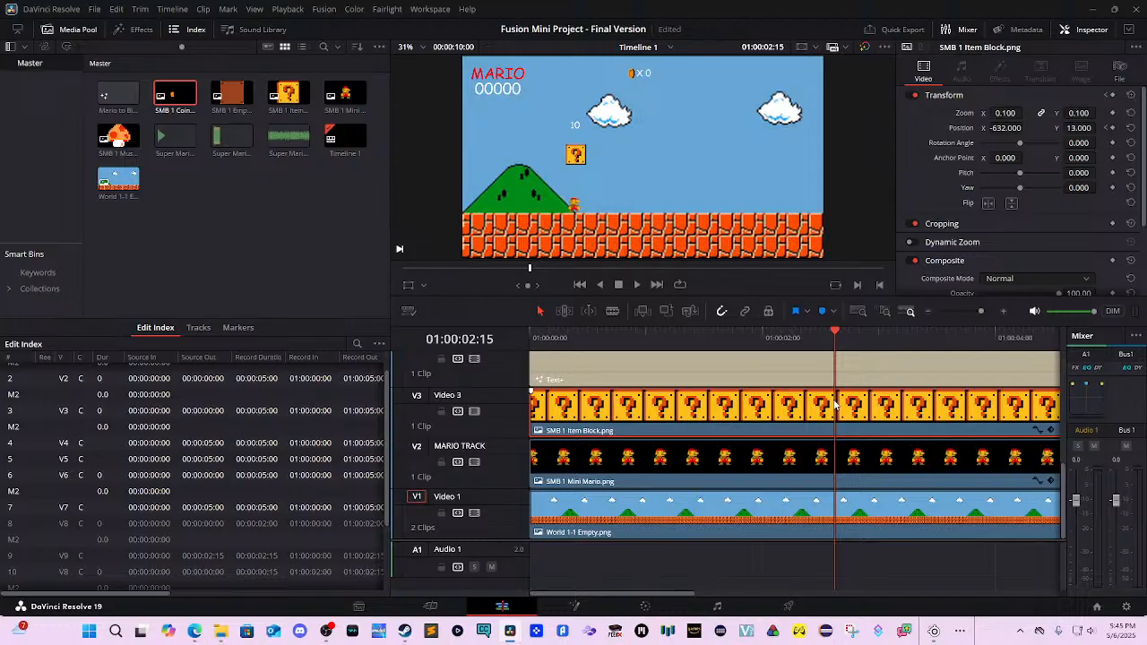
key("ctrl+b")
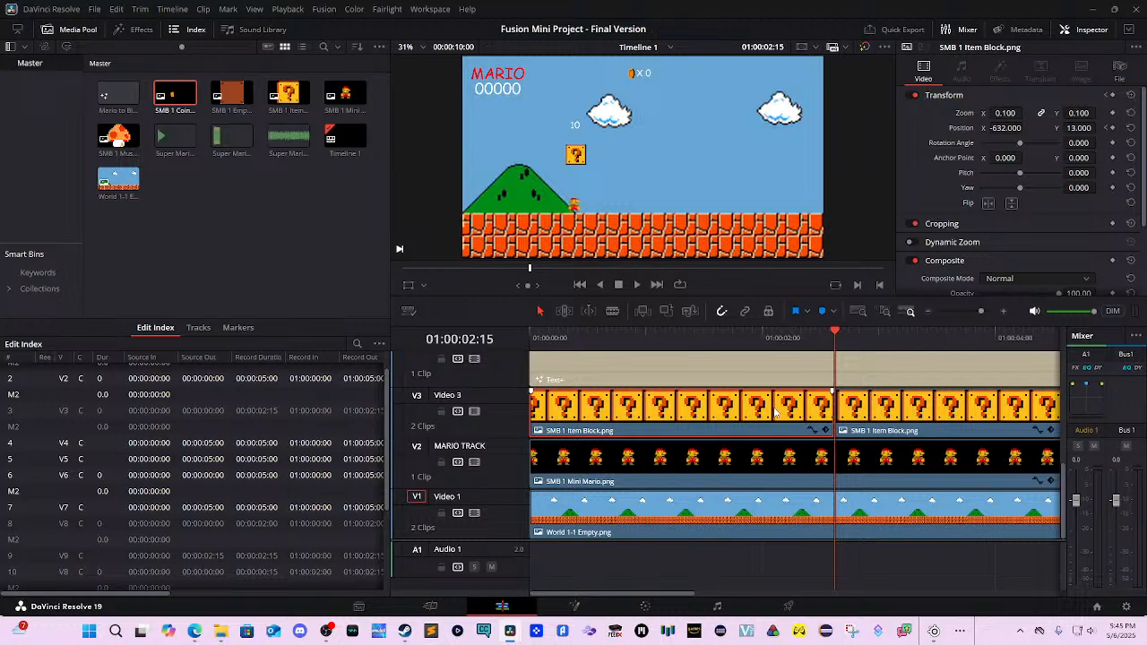
Add a Video 10 track and place SMB 1 Empty Block.png on it starting at 01:00:02:15.
left_click_drag(900, 427, 781, 499)
left_click(784, 482)
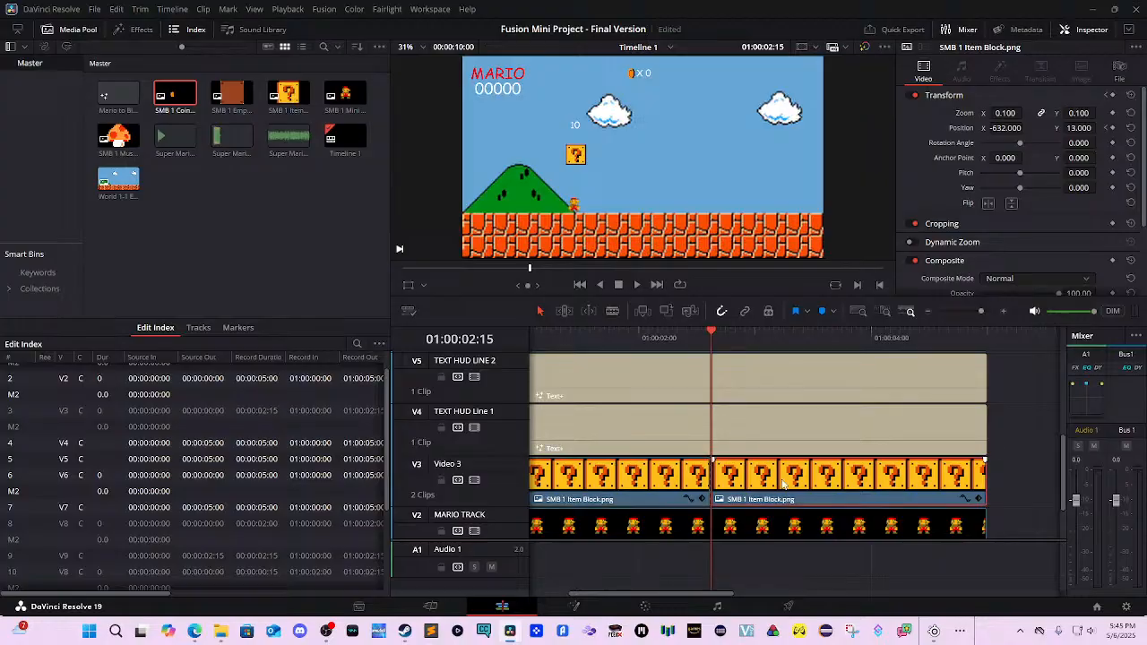
left_click_drag(765, 455, 756, 521)
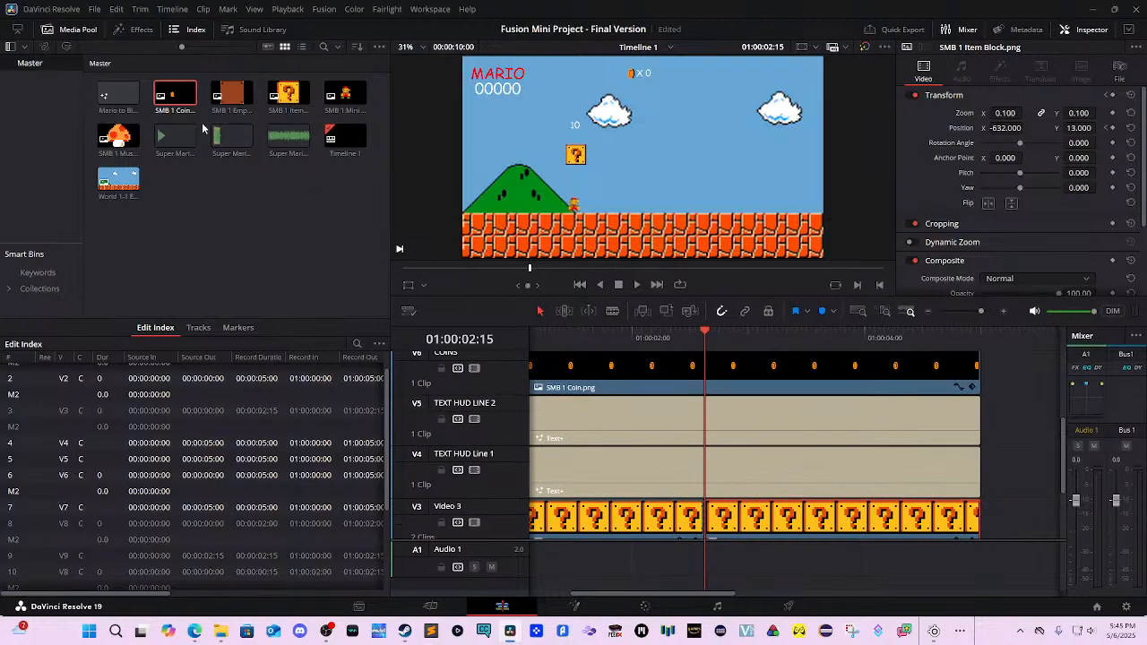
left_click_drag(845, 437, 850, 610)
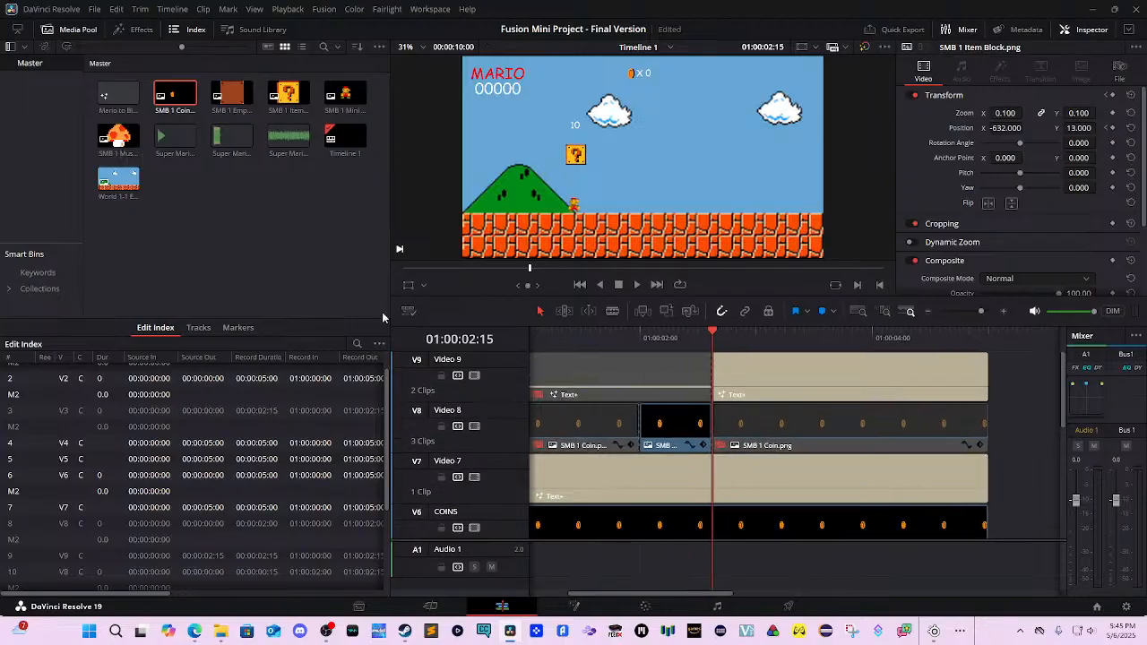
right_click(491, 375)
left_click(509, 383)
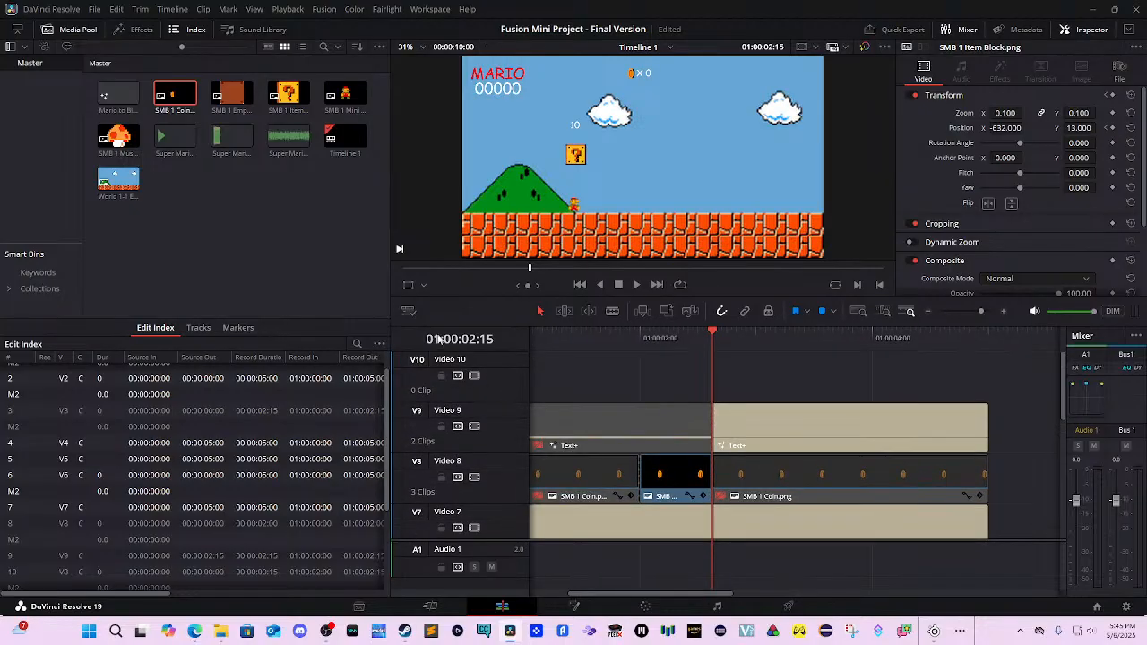
left_click_drag(231, 94, 717, 381)
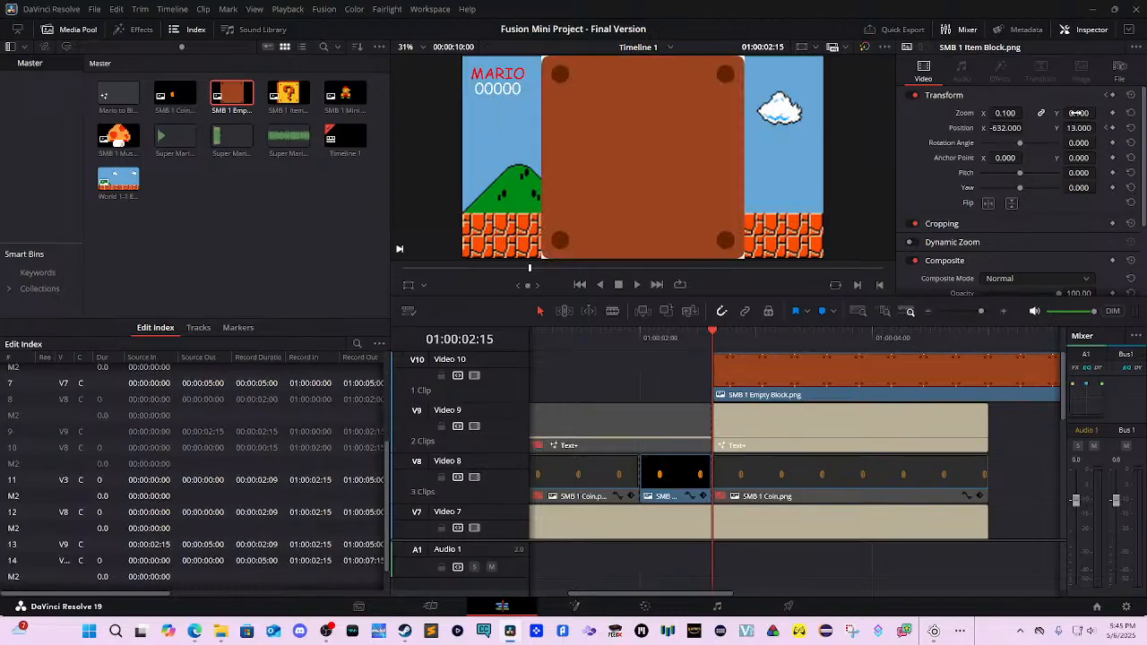
Shrink the Video 10 empty block to a zoom of 0.080 and set its Position X to -655.
left_click_drag(1079, 124, 1062, 125)
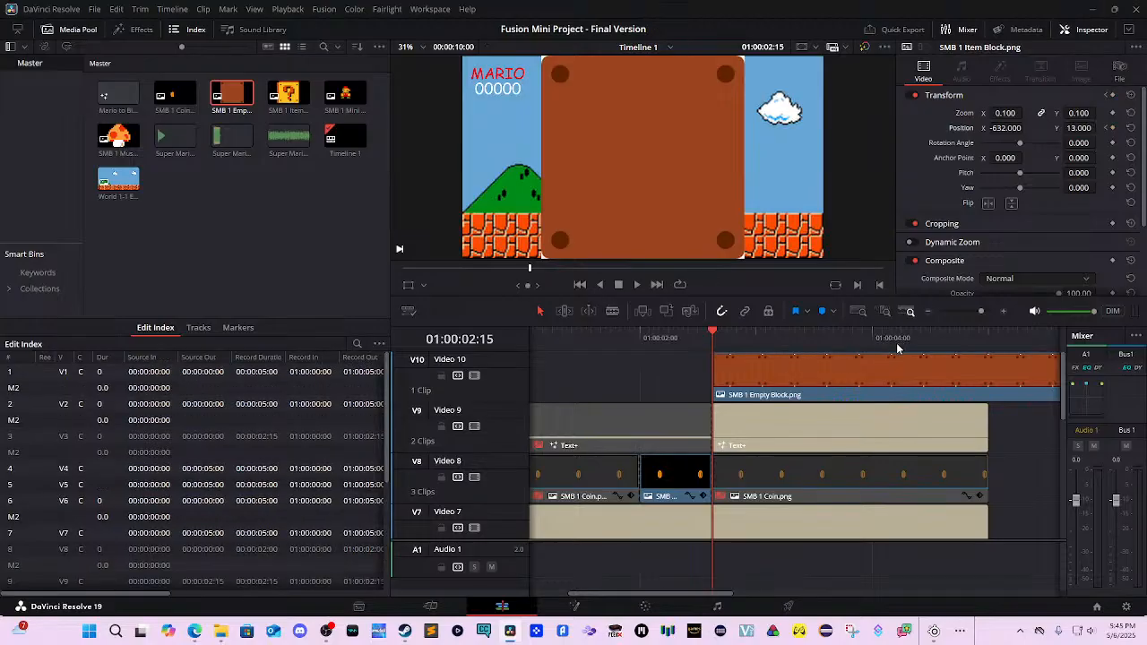
left_click(896, 341)
left_click(897, 375)
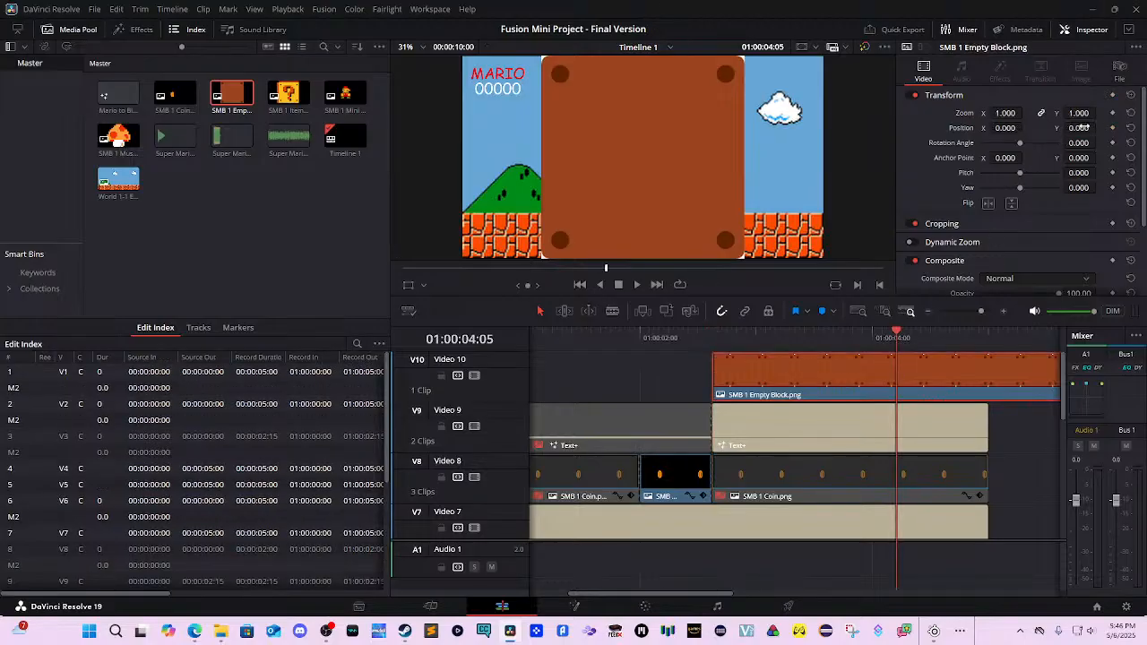
left_click_drag(1082, 126, 1089, 127)
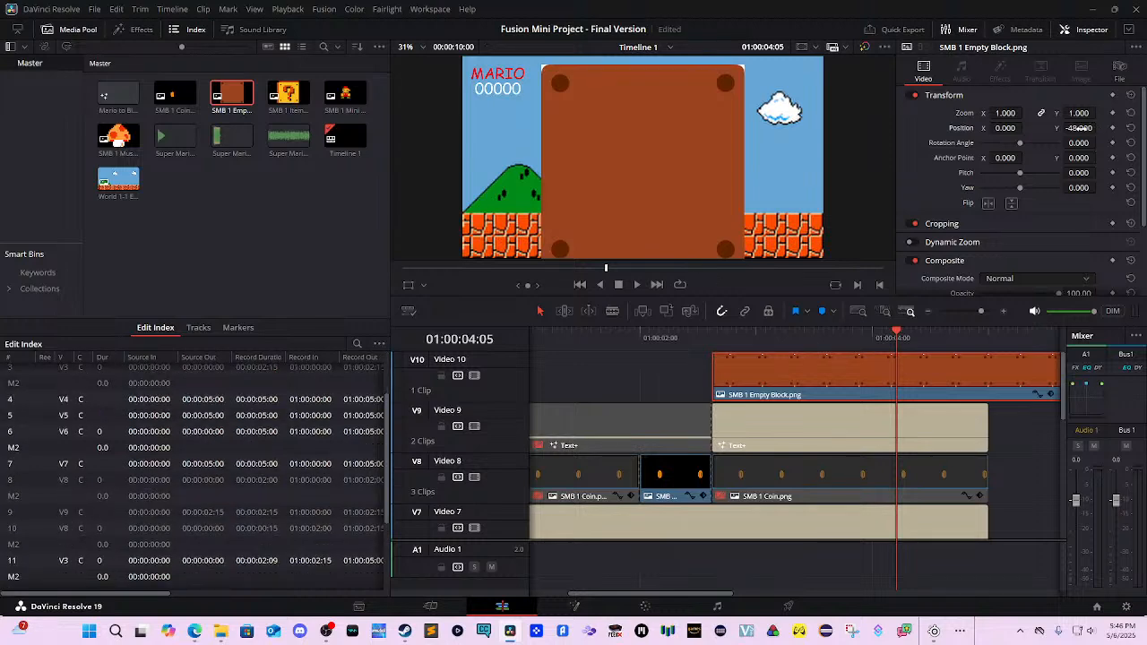
key("ctrl+z")
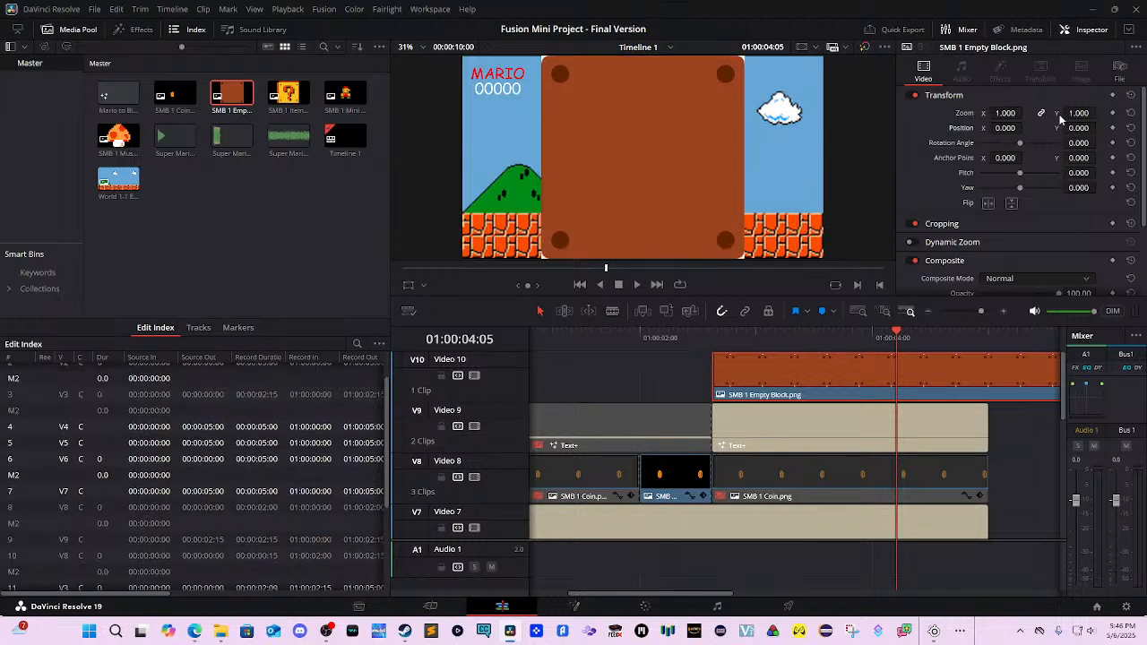
left_click_drag(1078, 113, 1028, 127)
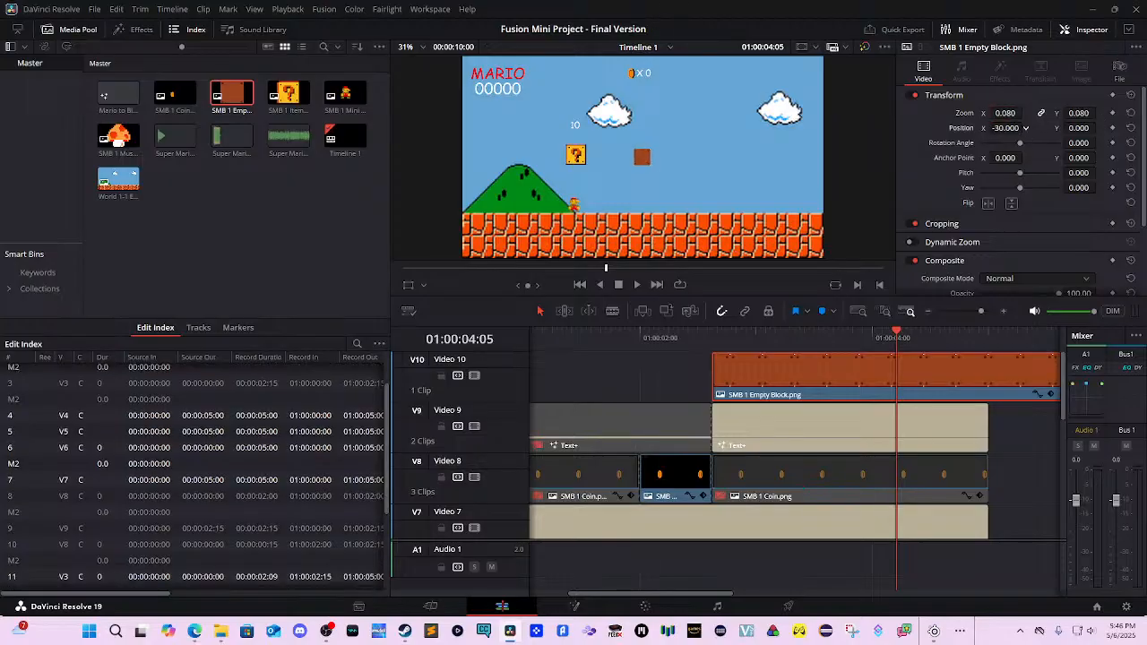
left_click_drag(1031, 128, 1016, 128)
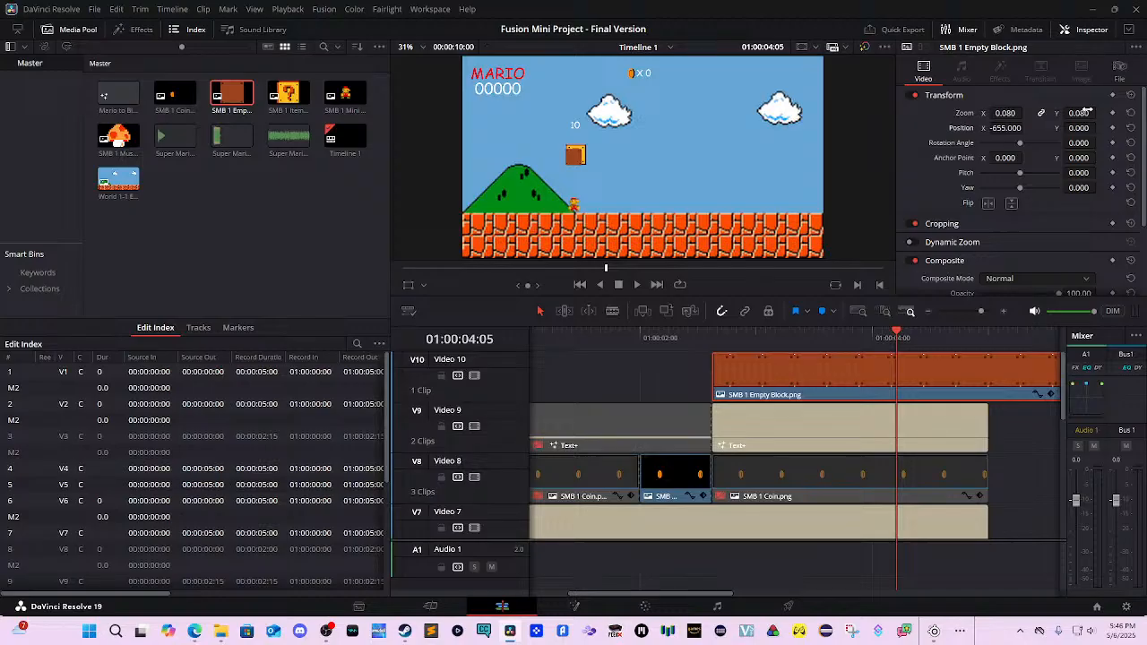
Fit the empty block over the item block with zoom 0.090, Position X -629 and Y 15, and play back the block swap.
left_click_drag(1078, 113, 1099, 142)
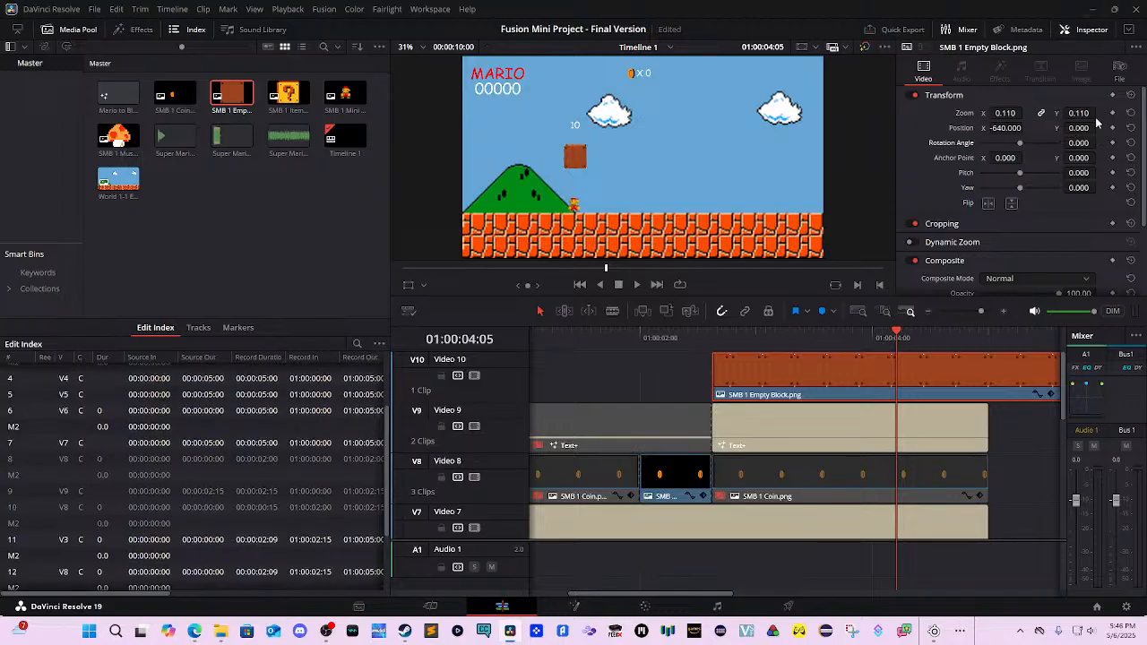
left_click_drag(1088, 115, 1092, 123)
key("ctrl+z")
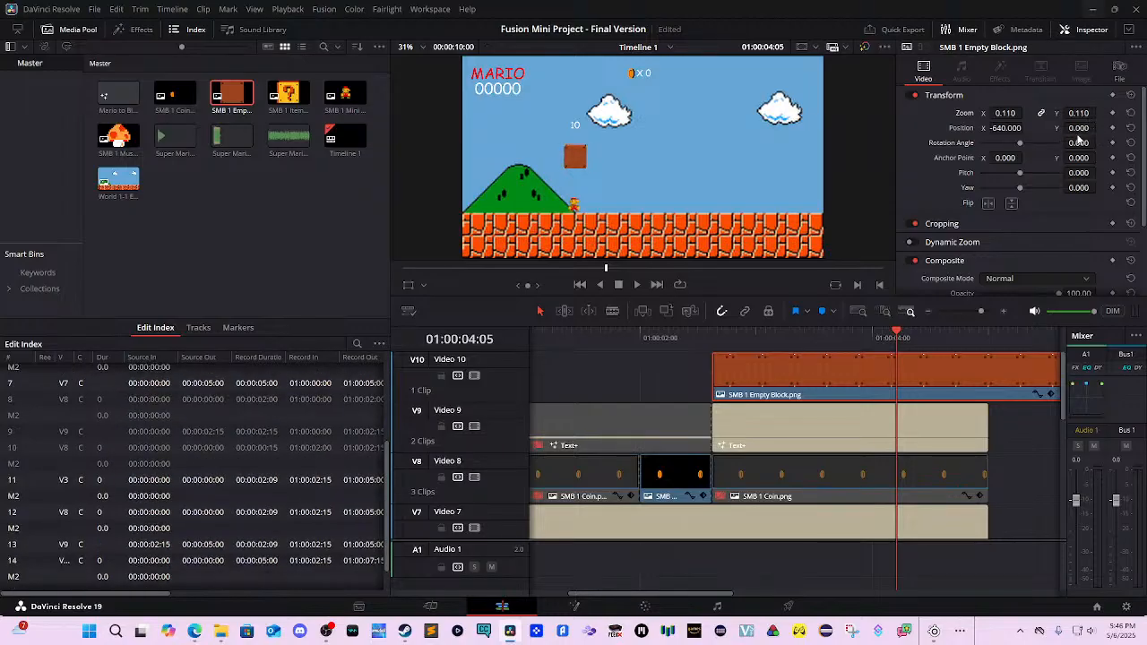
key("ctrl+s")
mouse_move(1082, 128)
left_mouse_down()
mouse_move(1101, 128)
mouse_move(1079, 128)
mouse_move(1099, 113)
left_mouse_up()
left_click_drag(1007, 128, 1025, 127)
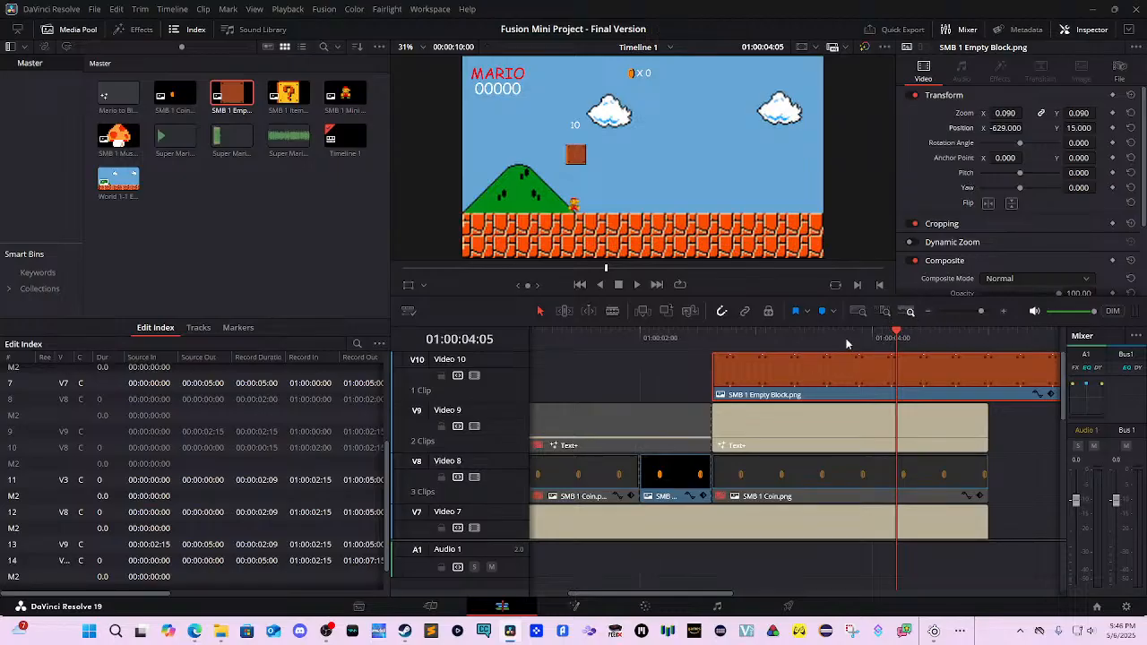
left_click_drag(848, 339, 695, 334)
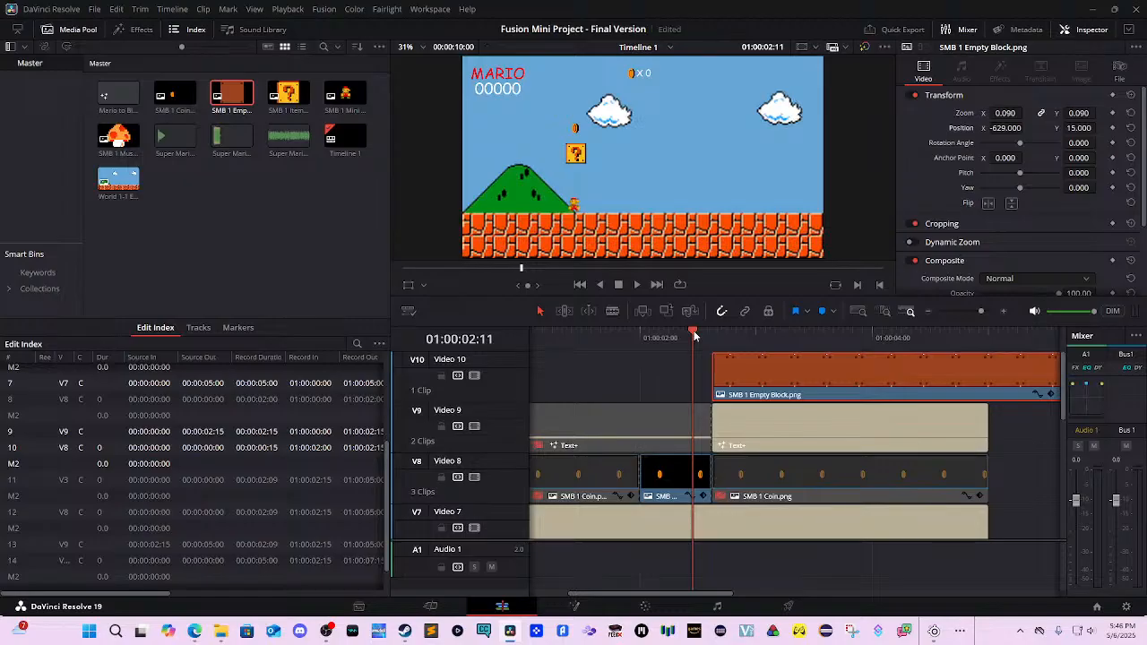
key("space")
key("space")
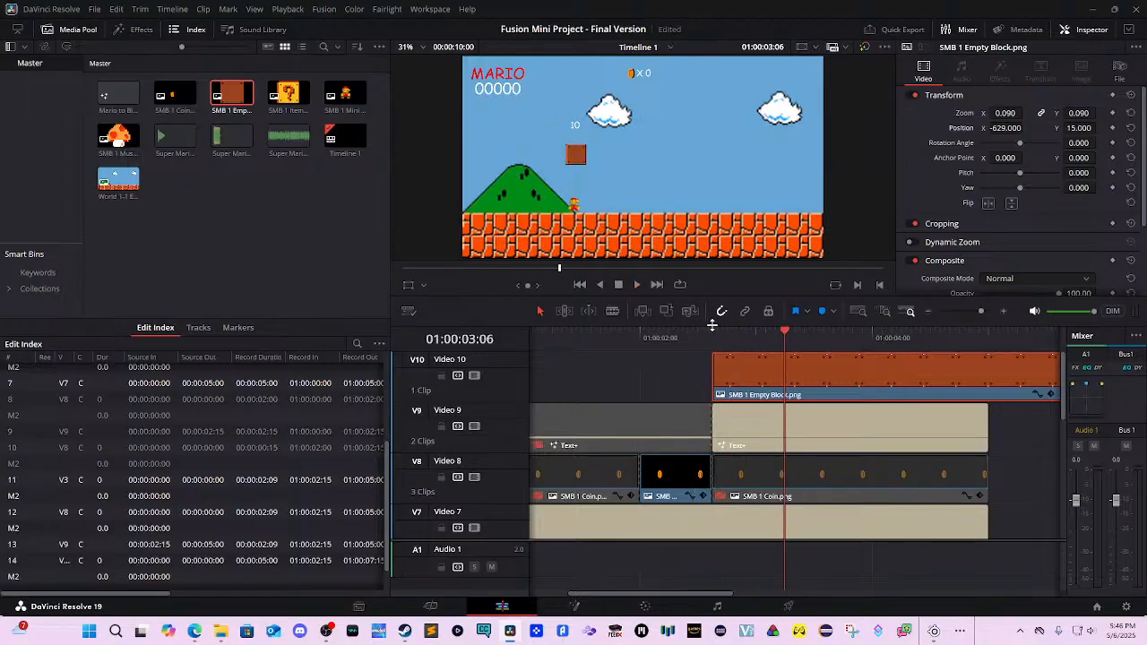
Disable the part of the Video 3 item block clip after the cut at 01:00:02:15.
scroll(865, 466, "down", 2)
scroll(873, 465, "down", 3)
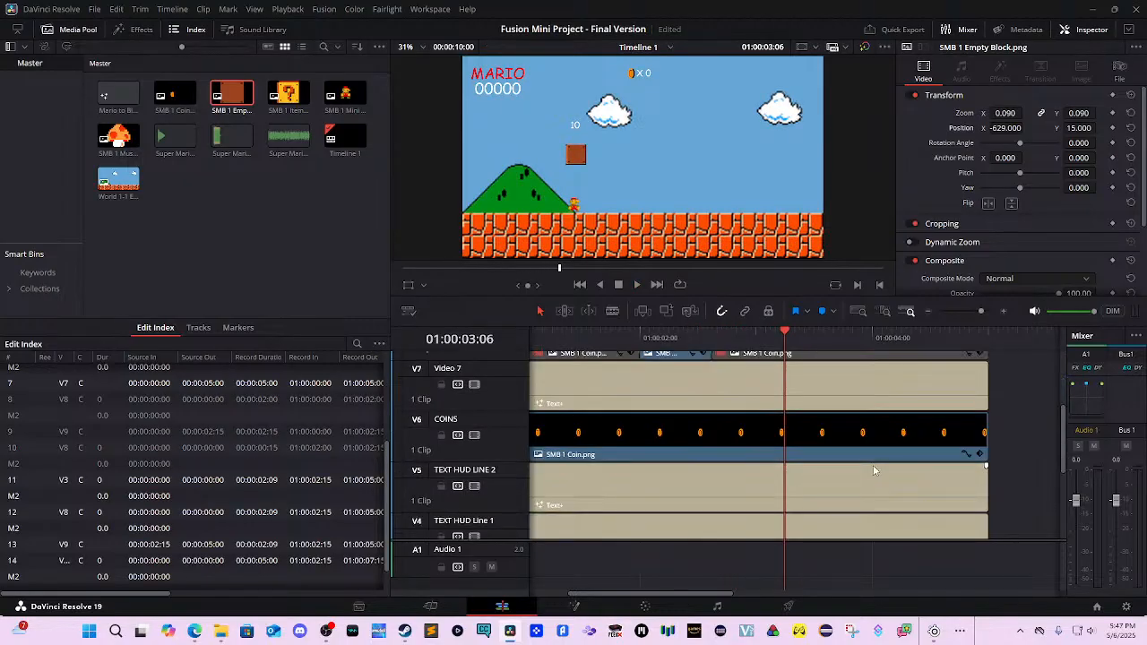
left_click(855, 464)
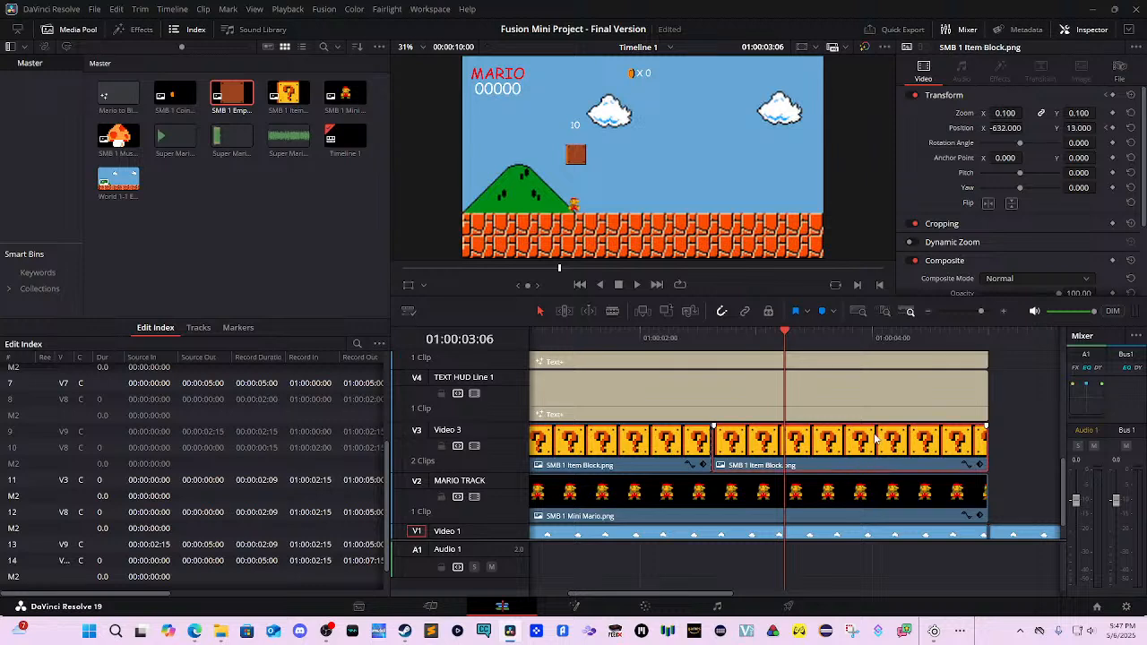
key("d")
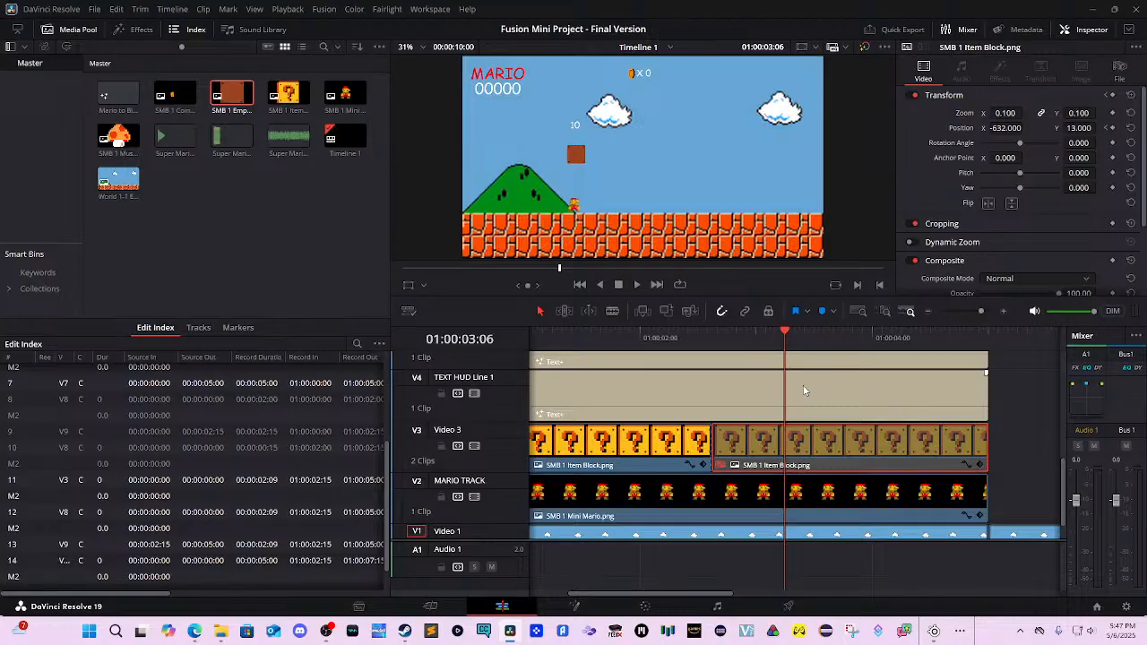
Play back the animation from the start, and split the "10" text clip on Video 9 at 01:00:03:02.
key("Up")
key("Up")
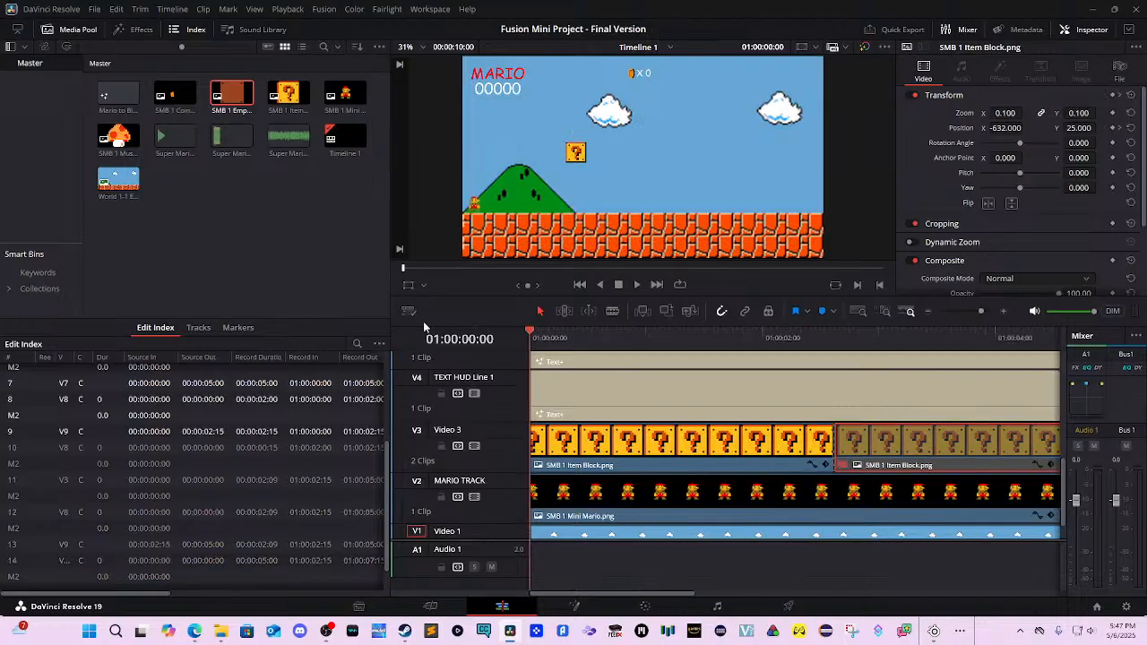
key("space")
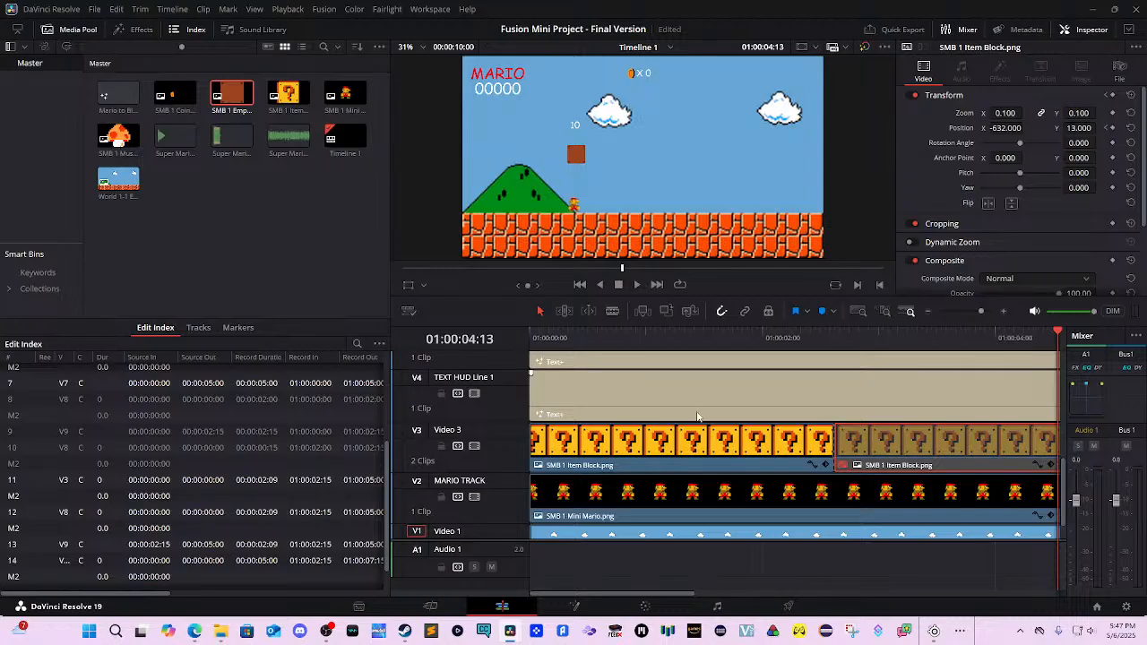
scroll(761, 448, "up", 2)
scroll(761, 448, "up", 1)
left_click(717, 437)
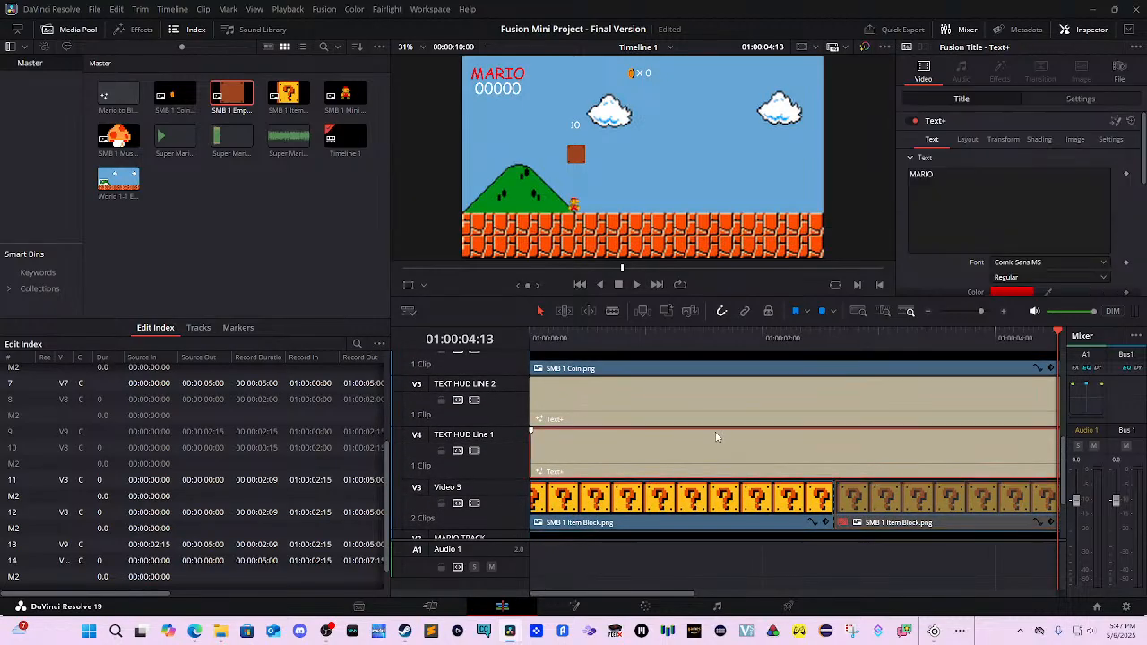
left_click(714, 408)
scroll(744, 412, "up", 3)
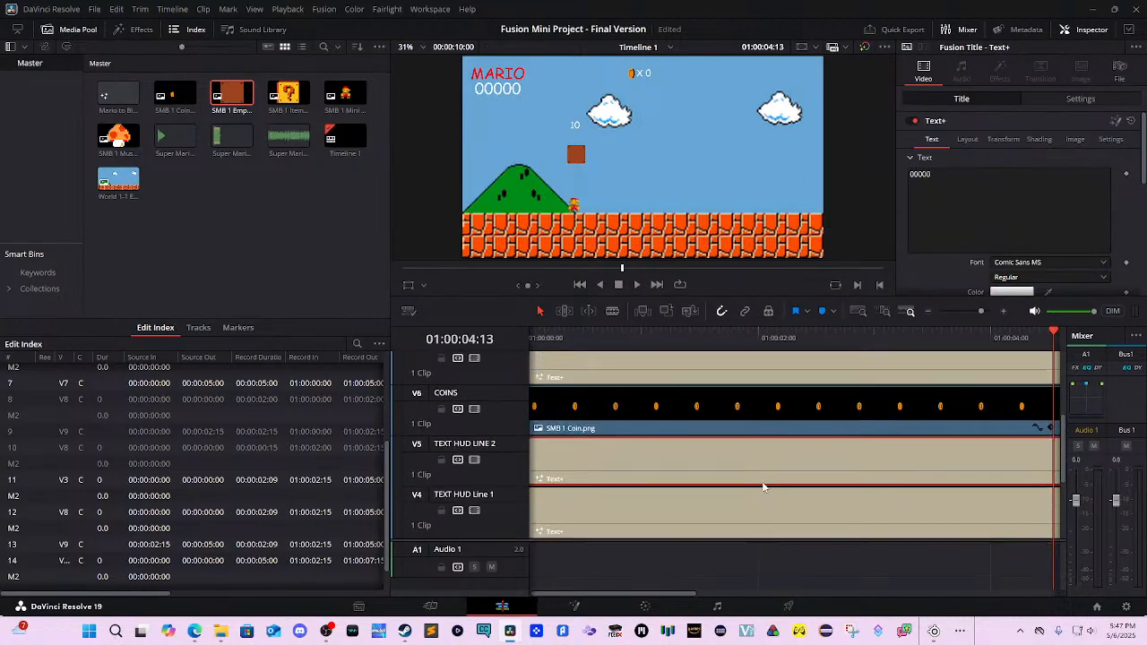
left_click(731, 396)
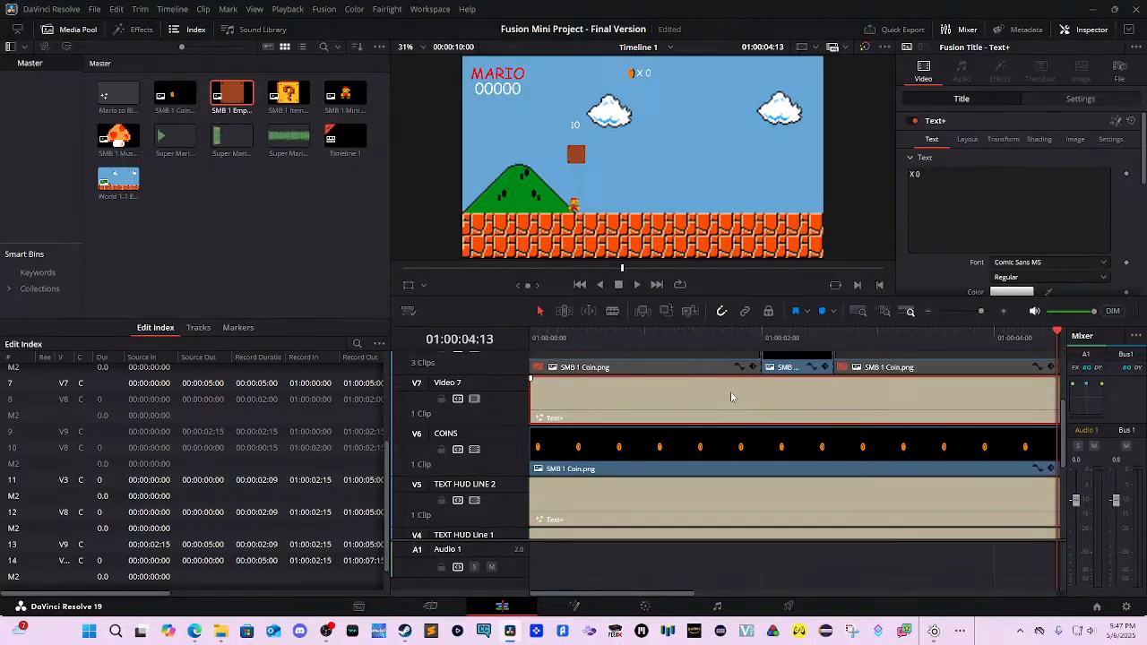
scroll(832, 409, "up", 2)
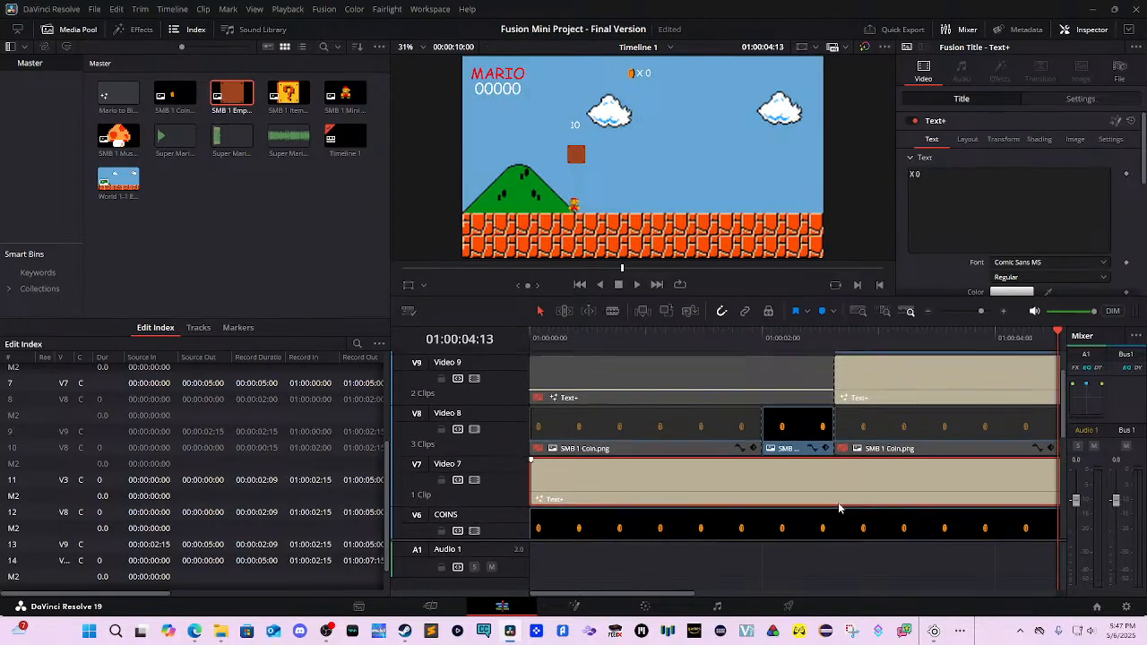
left_click(865, 403)
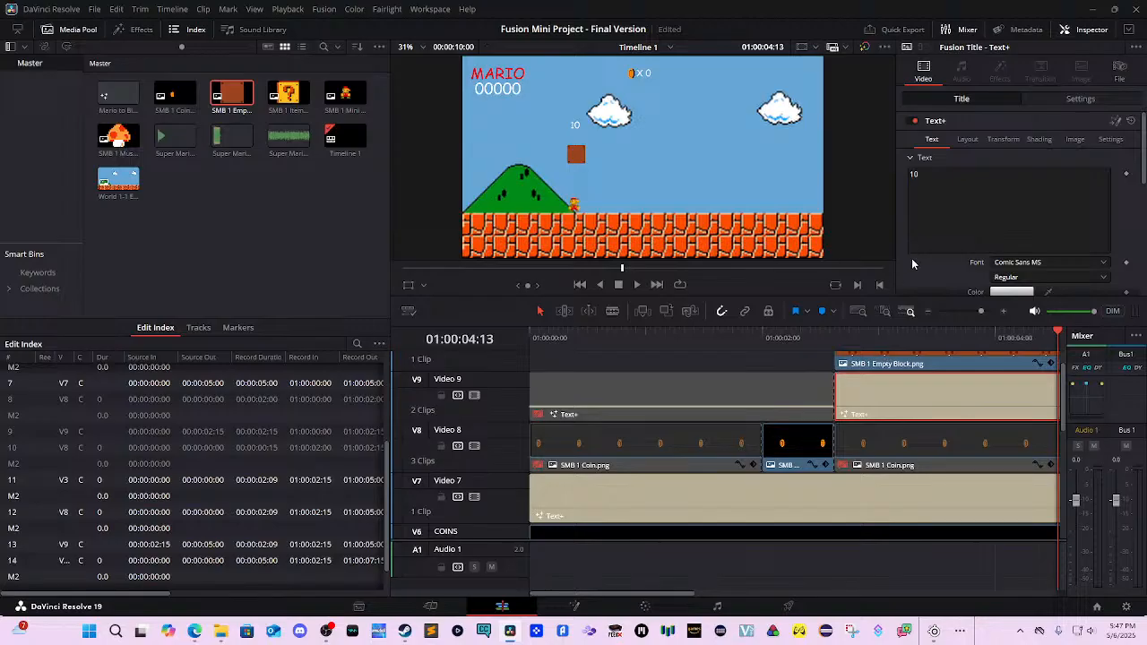
mouse_move(880, 337)
left_mouse_down()
mouse_move(845, 339)
mouse_move(889, 341)
left_mouse_up()
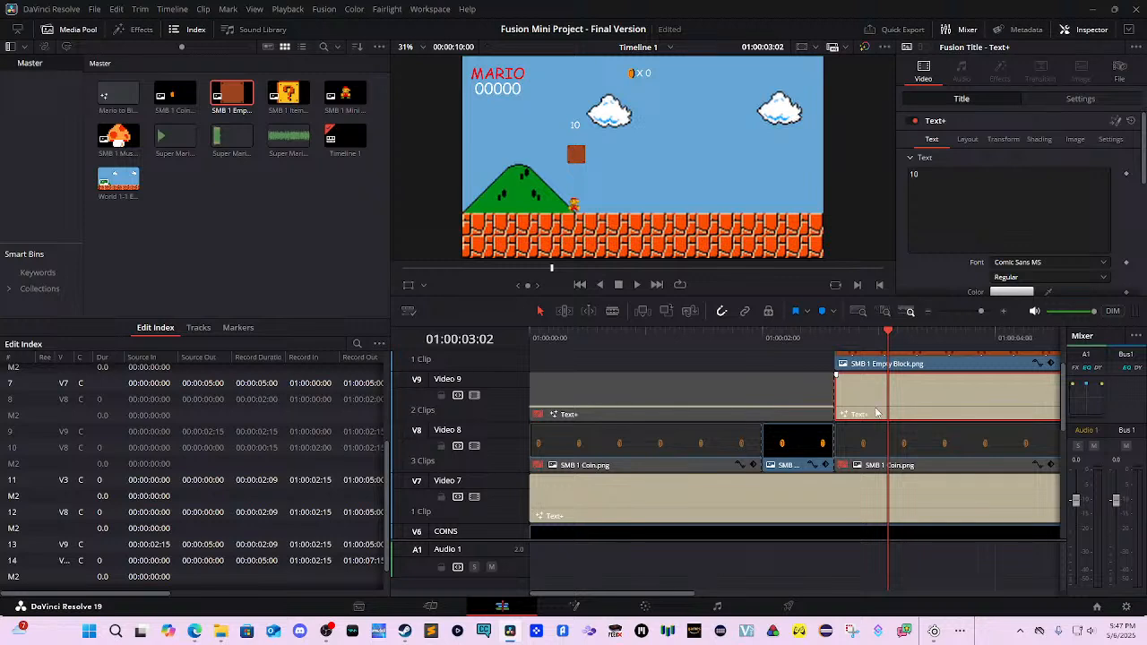
key("ctrl+b")
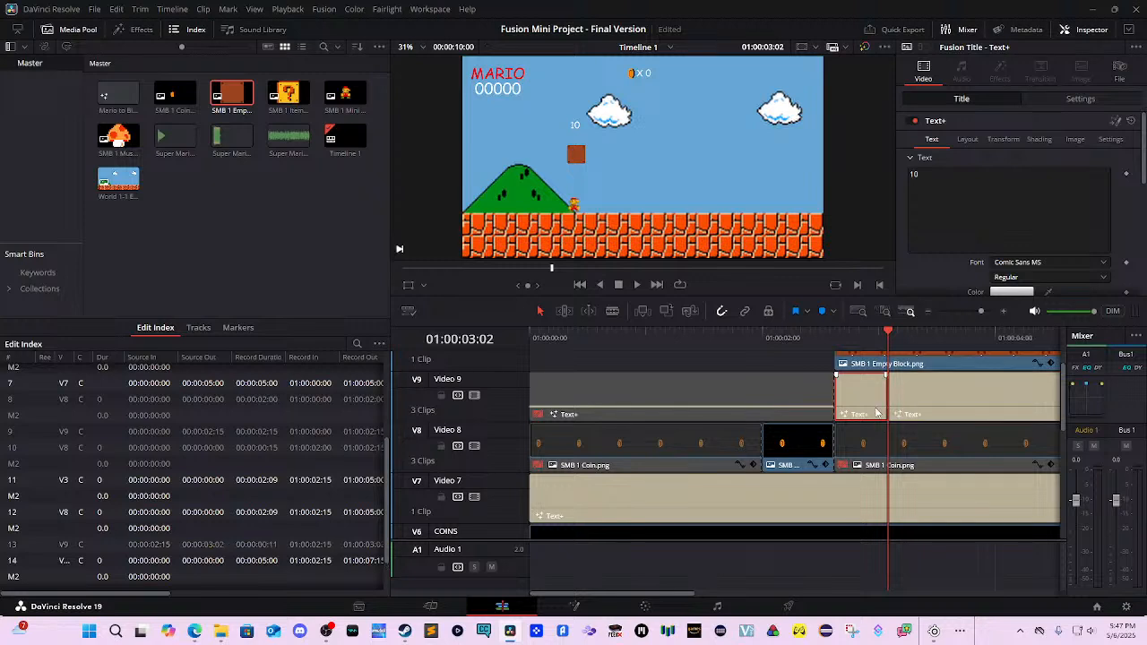
Disable the part of the Video 9 "10" text after the cut at 01:00:03:02 and play back from the start.
left_click(972, 384)
key("d")
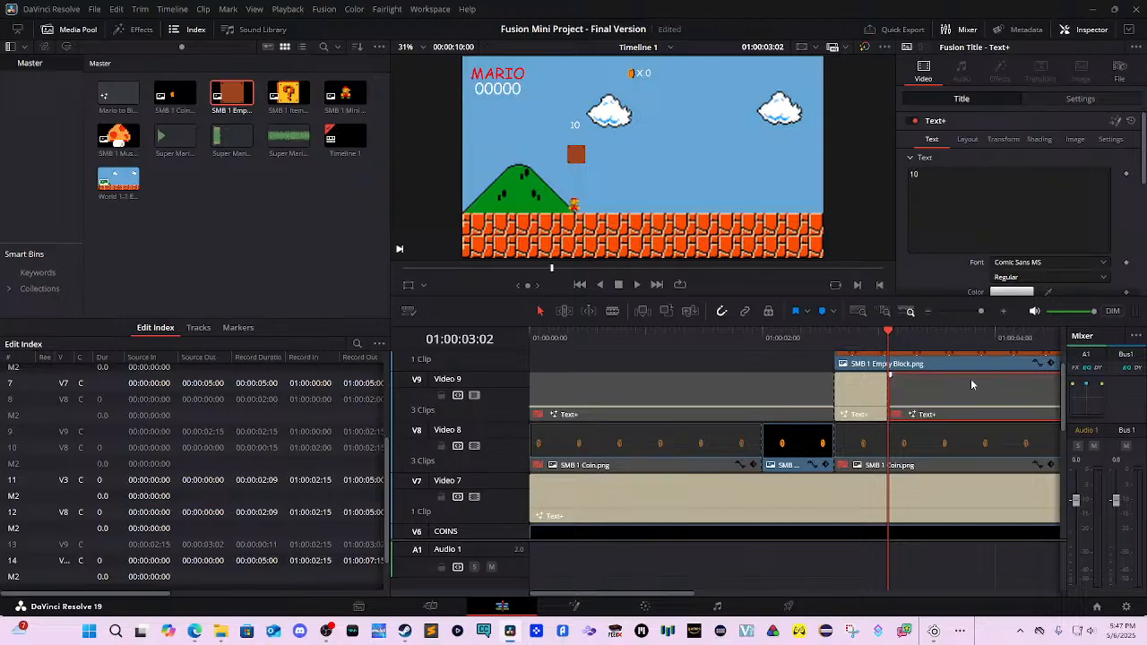
left_click_drag(903, 351, 418, 340)
key("space")
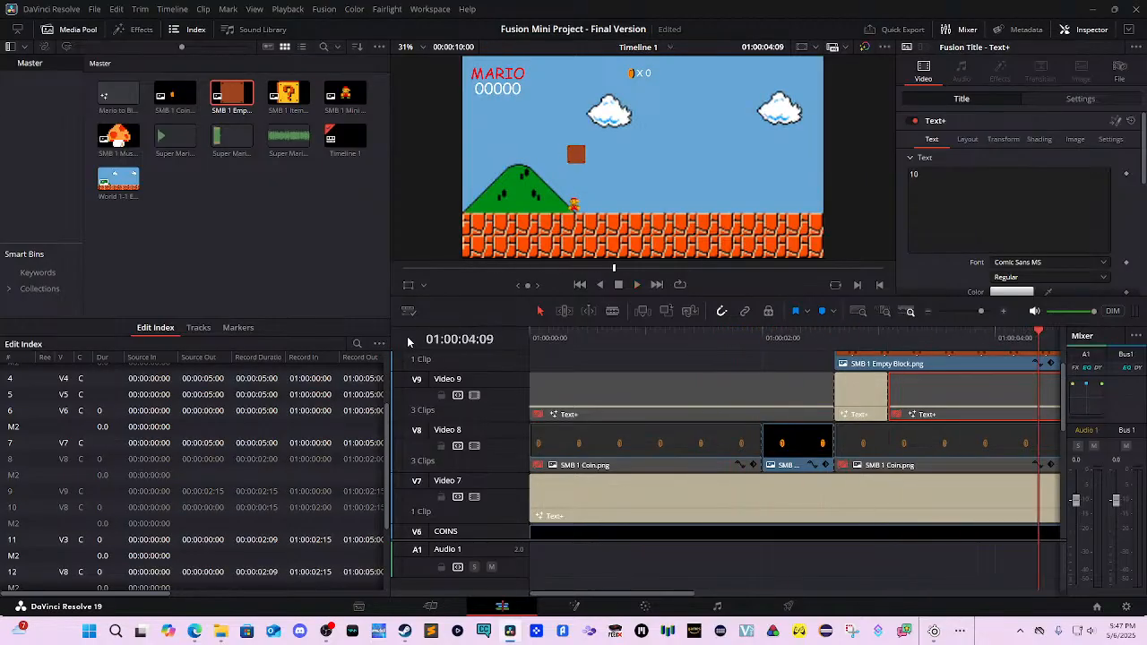
Split the Video 7 coin counter text at 01:00:02:15 and change the text of its second part to X 1.
left_click(863, 346)
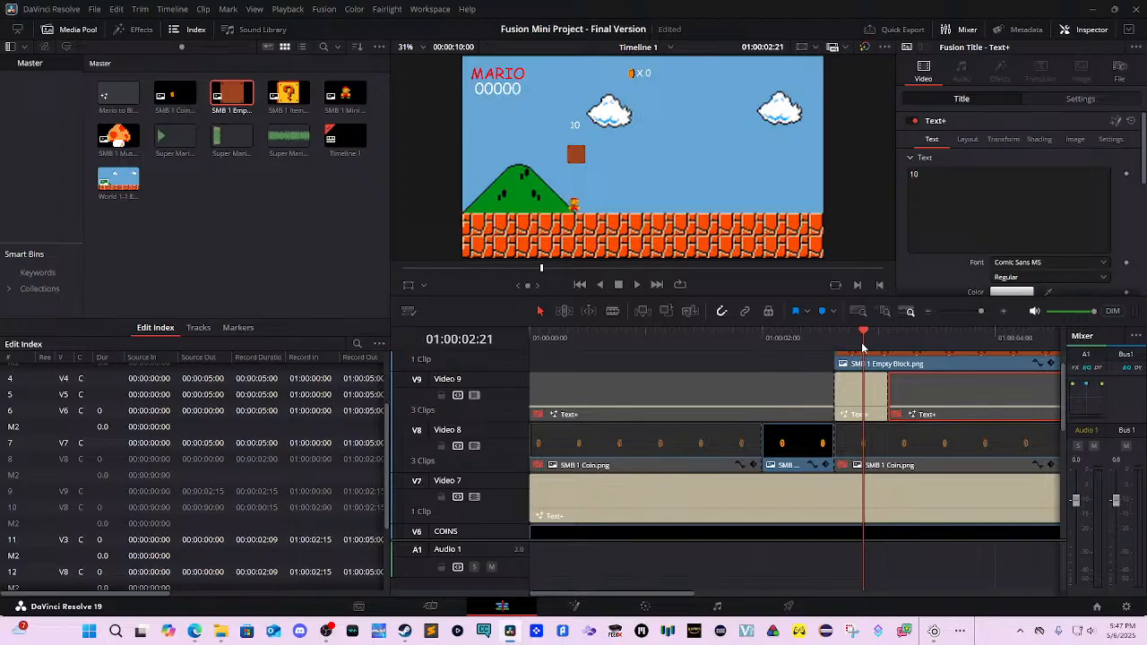
scroll(931, 397, "down", 2)
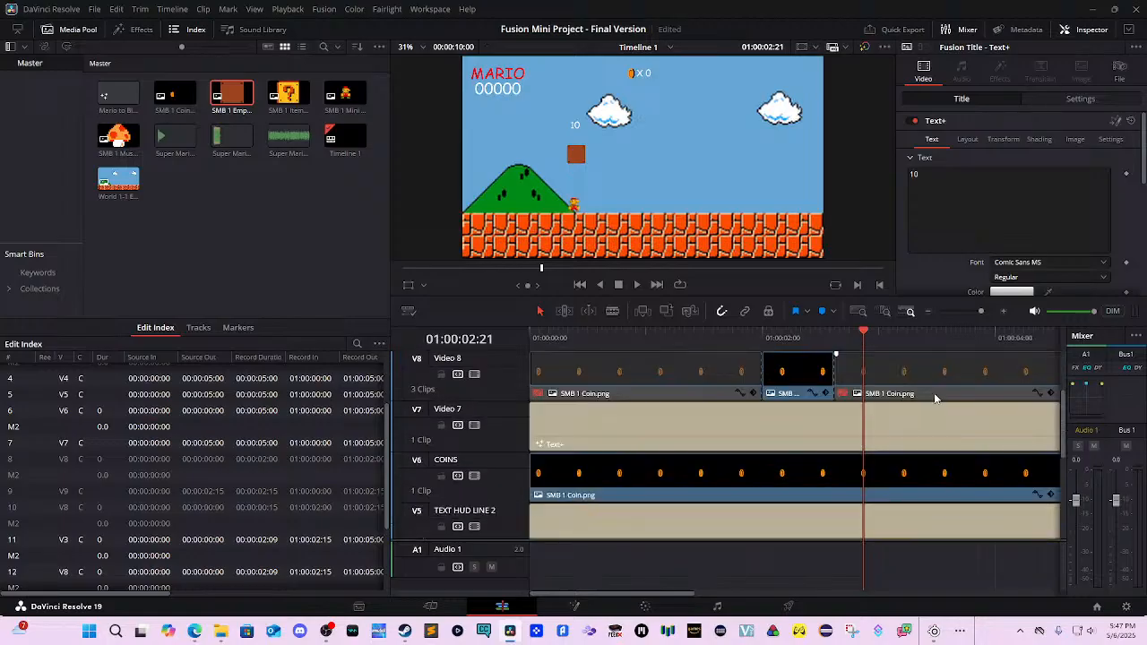
left_click(858, 432)
scroll(853, 430, "down", 2)
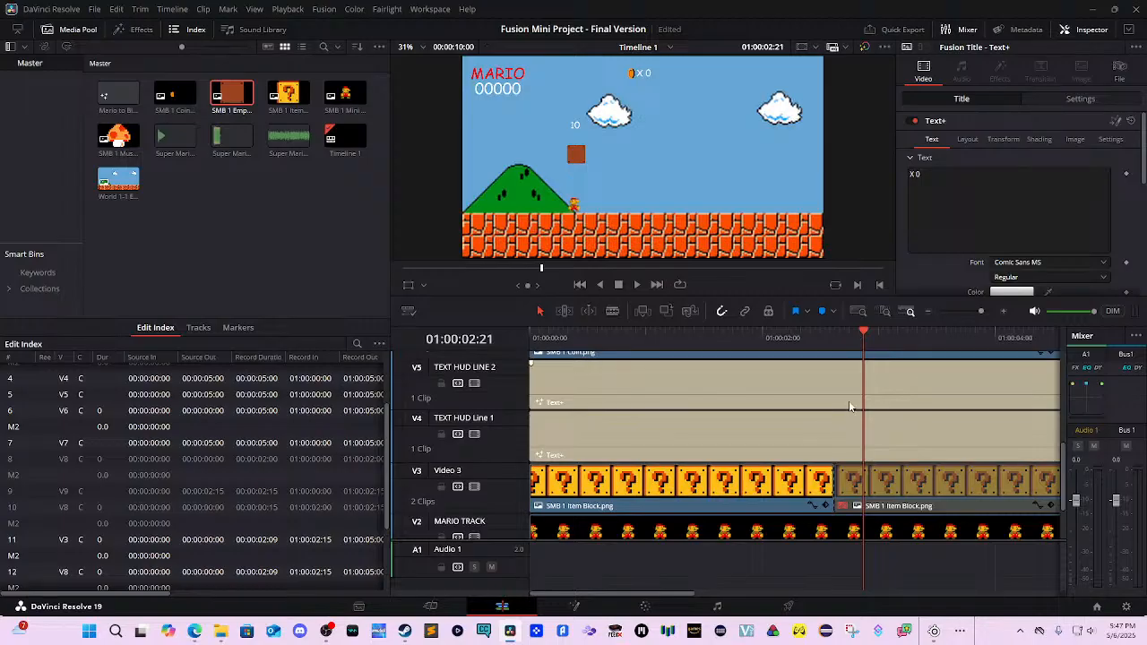
left_click(849, 406)
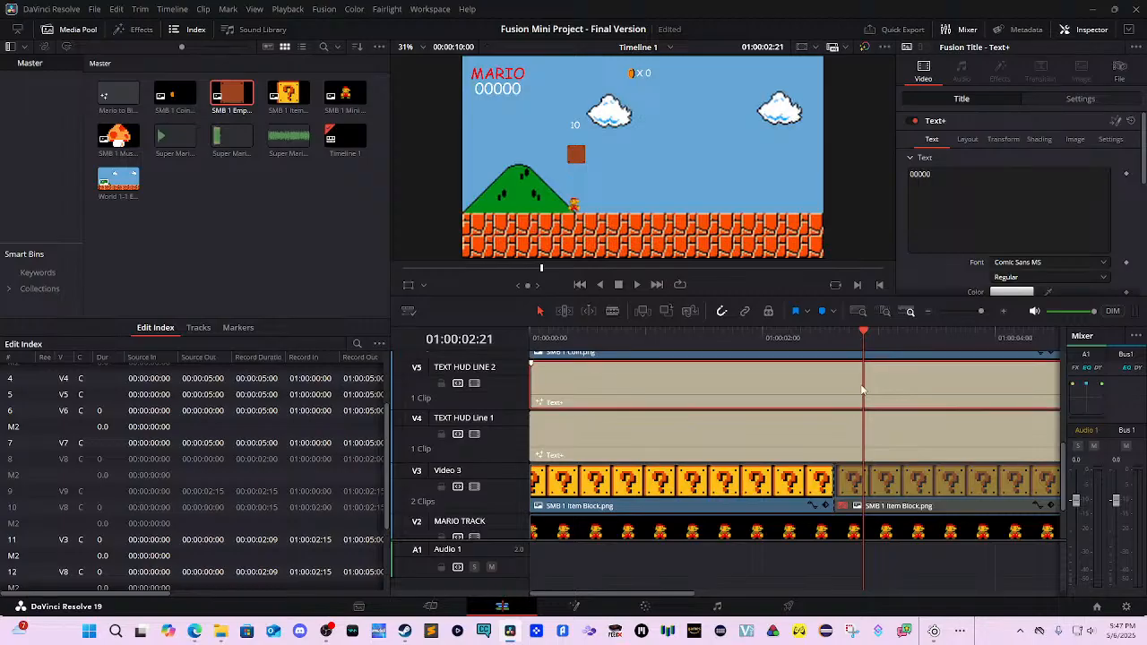
scroll(867, 386, "up", 4)
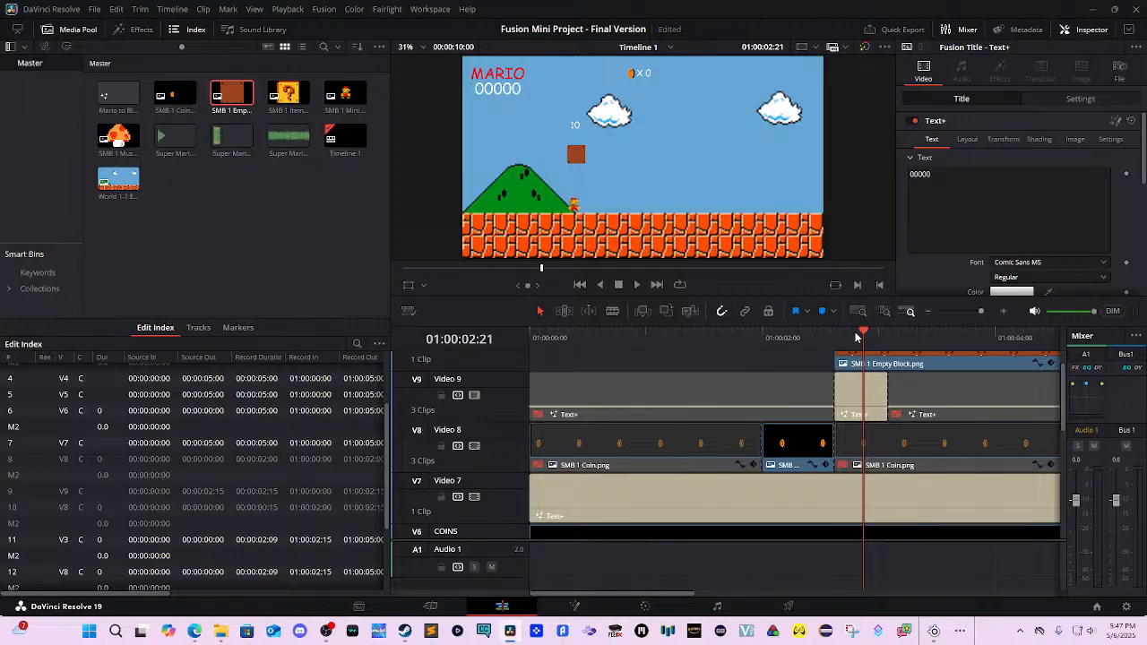
left_click_drag(860, 338, 837, 333)
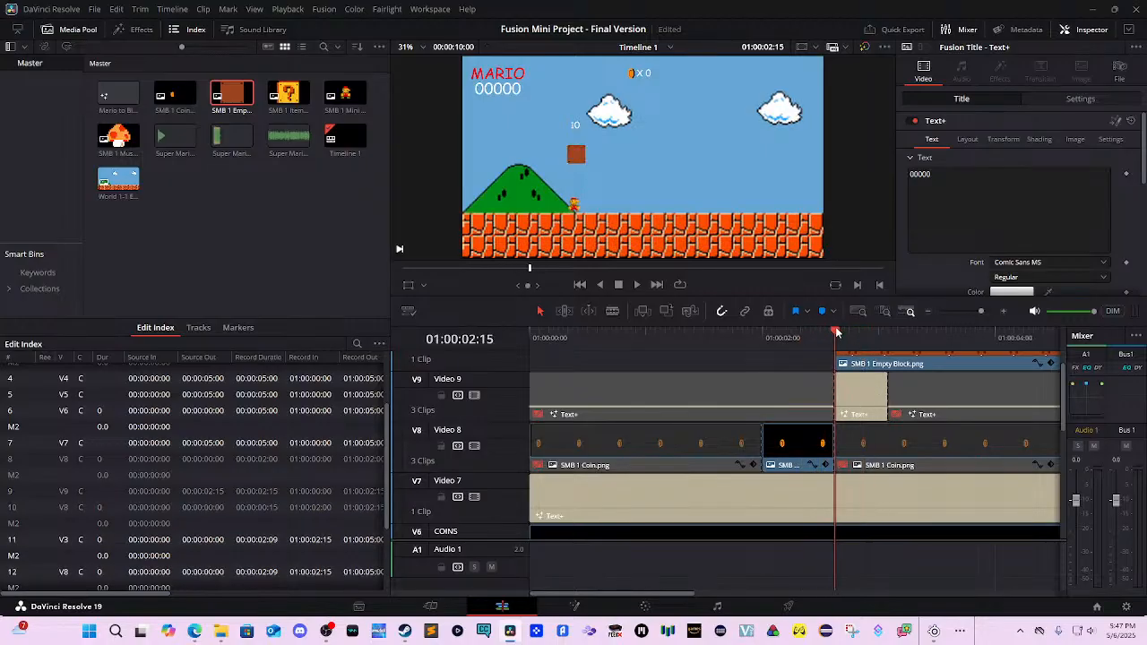
left_click(839, 497)
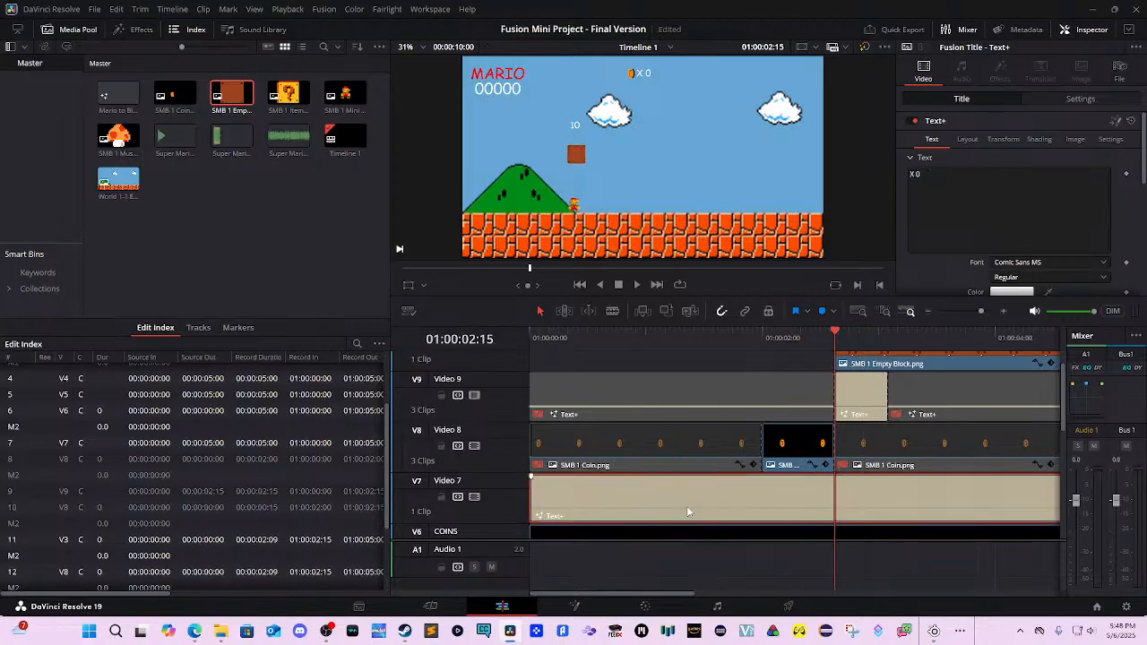
key("ctrl+b")
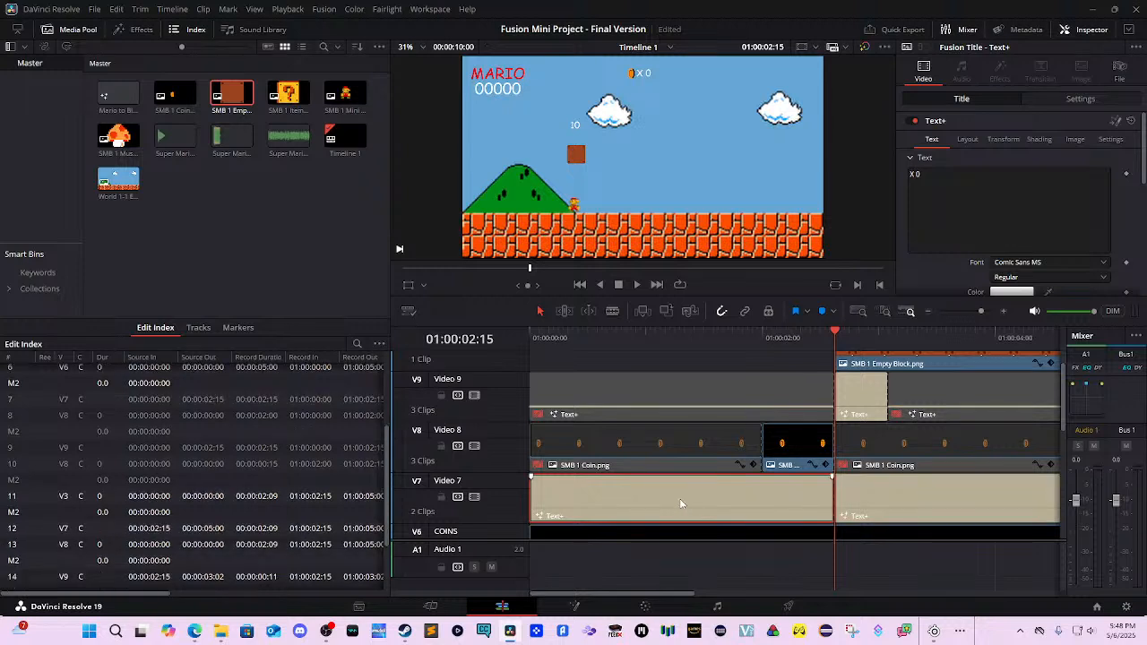
key("ctrl+z")
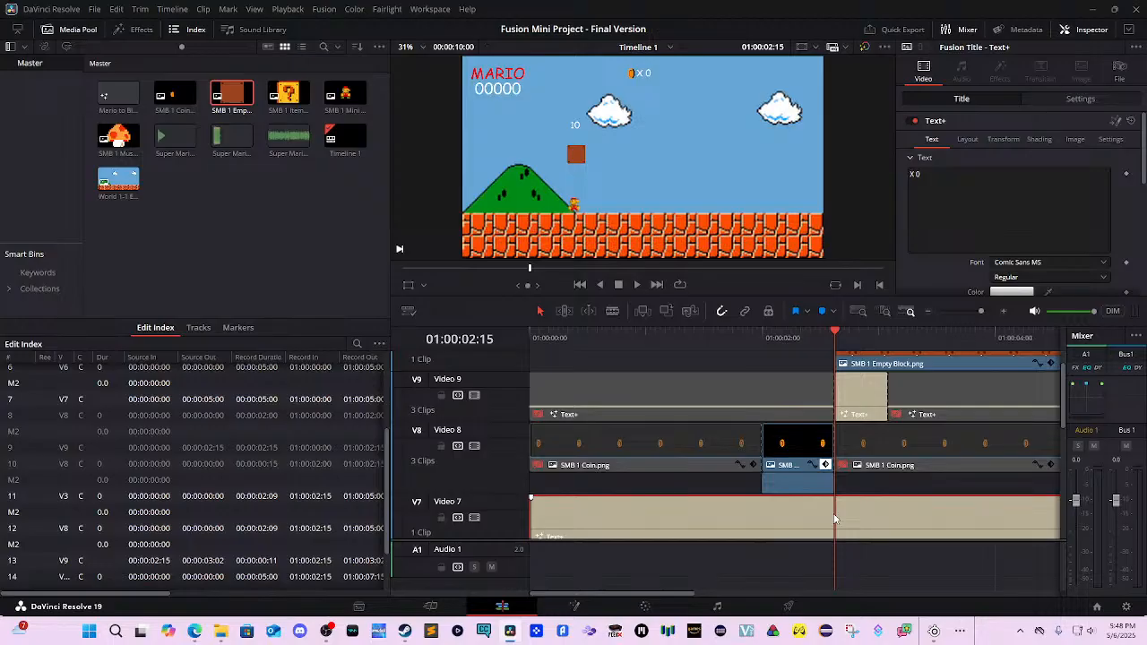
key("ctrl+b")
left_click(893, 534)
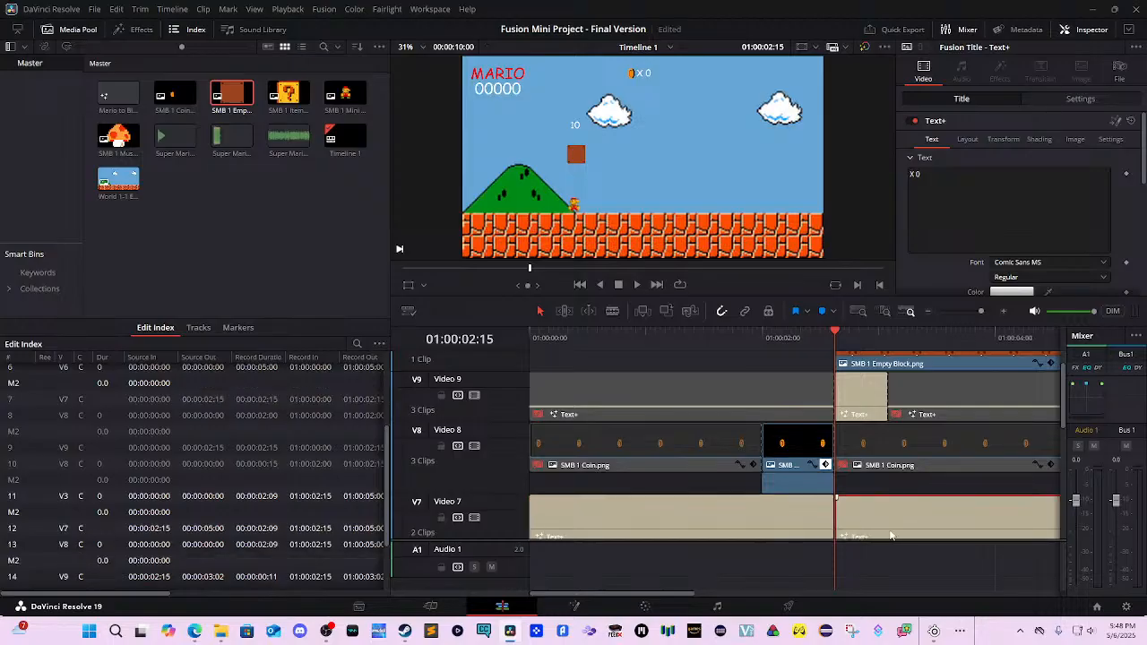
left_click(932, 181)
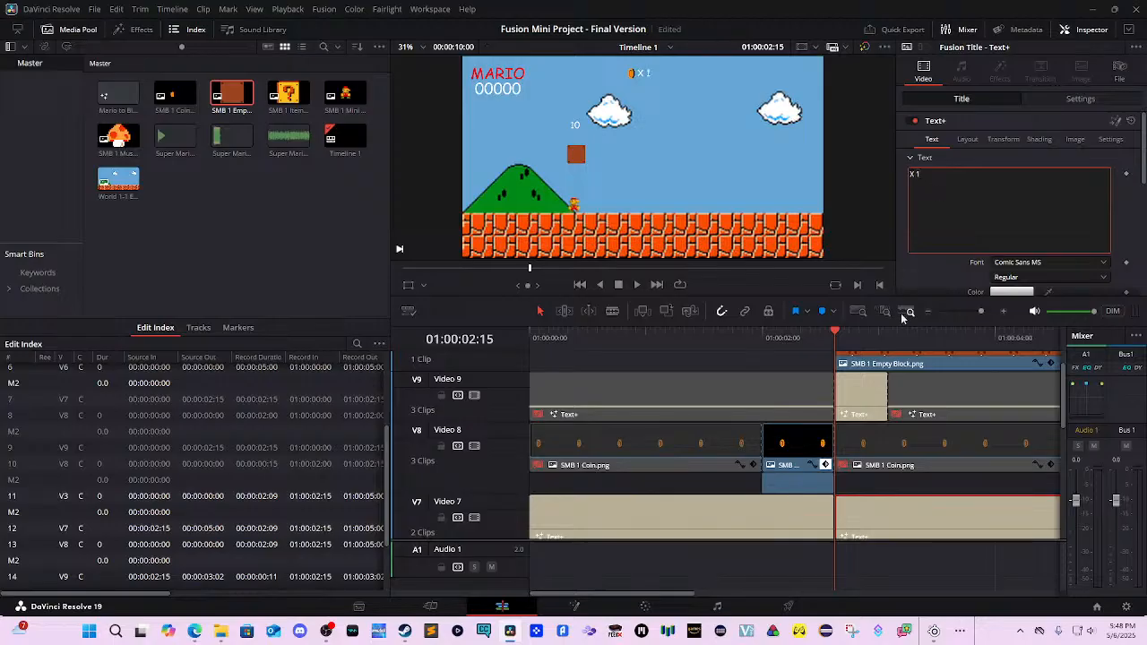
Split the score text on the TEXT HUD LINE 2 track at 01:00:02:15.
scroll(871, 471, "down", 4)
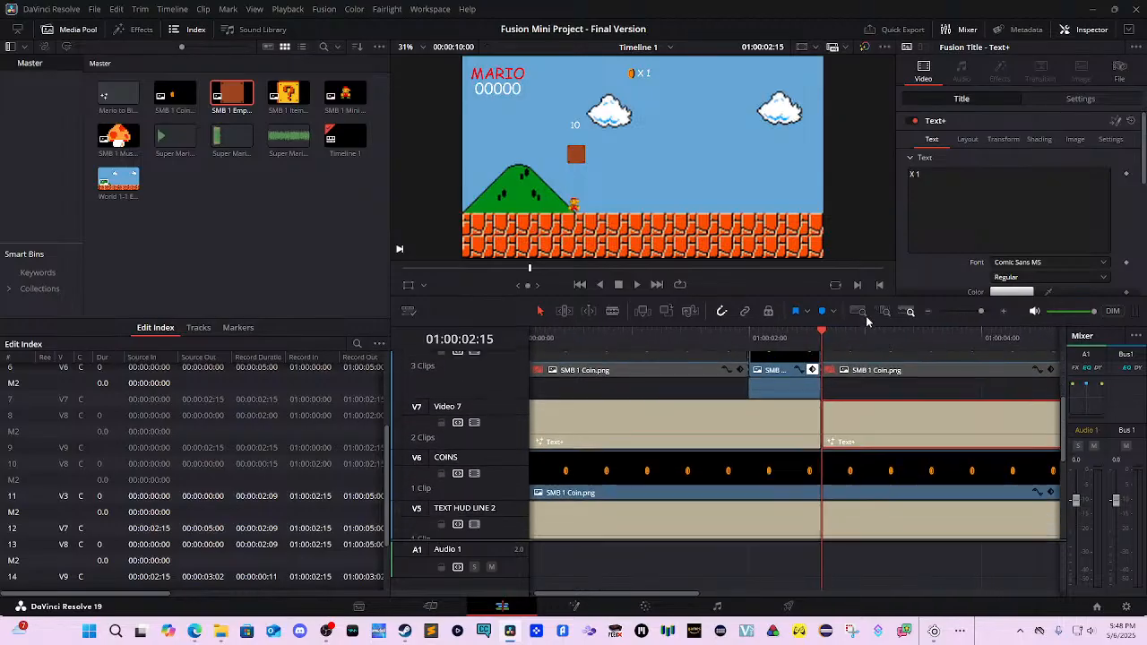
left_click(848, 466)
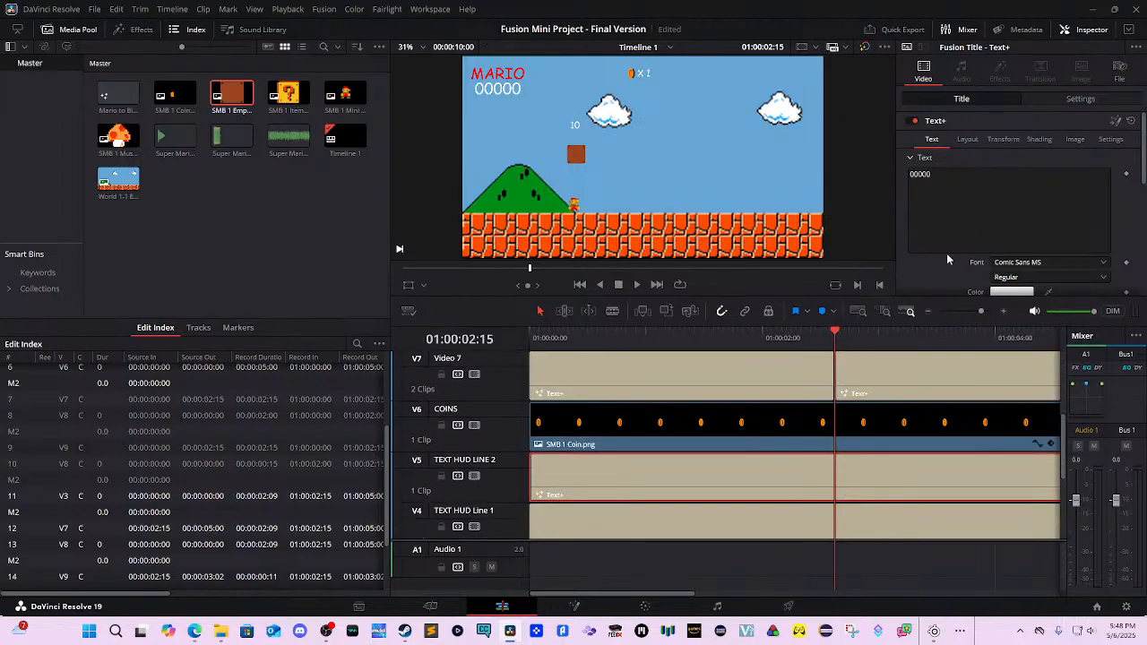
key("ctrl+backslash")
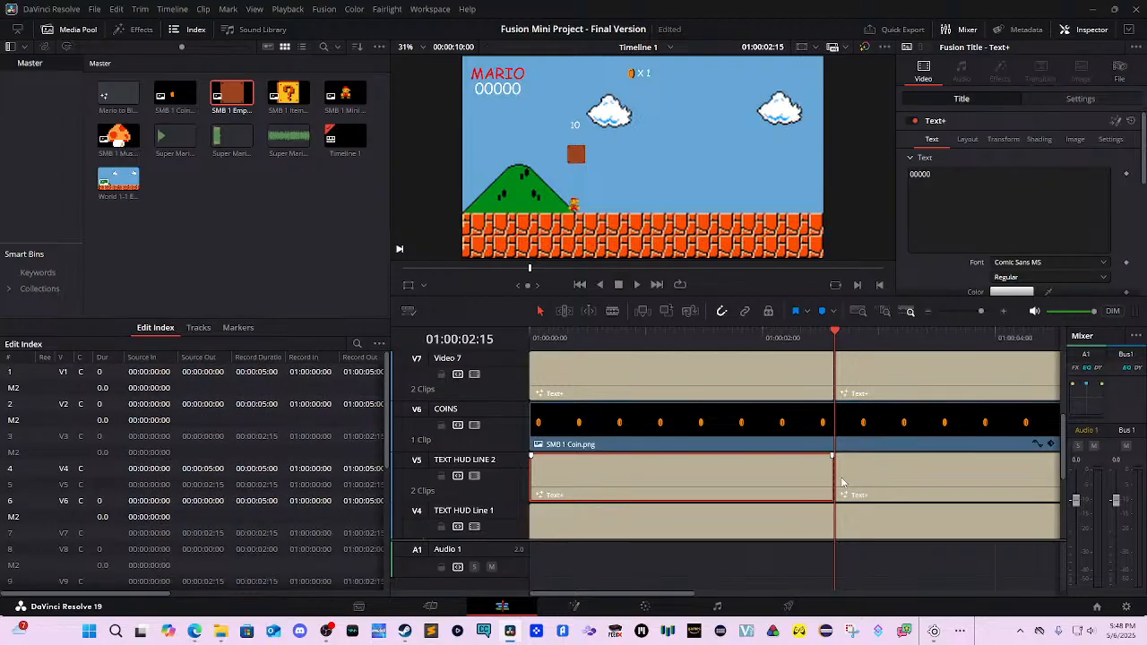
Change the score text after the cut on TEXT HUD LINE 2 to 00010 and play back from the start.
left_click(840, 479)
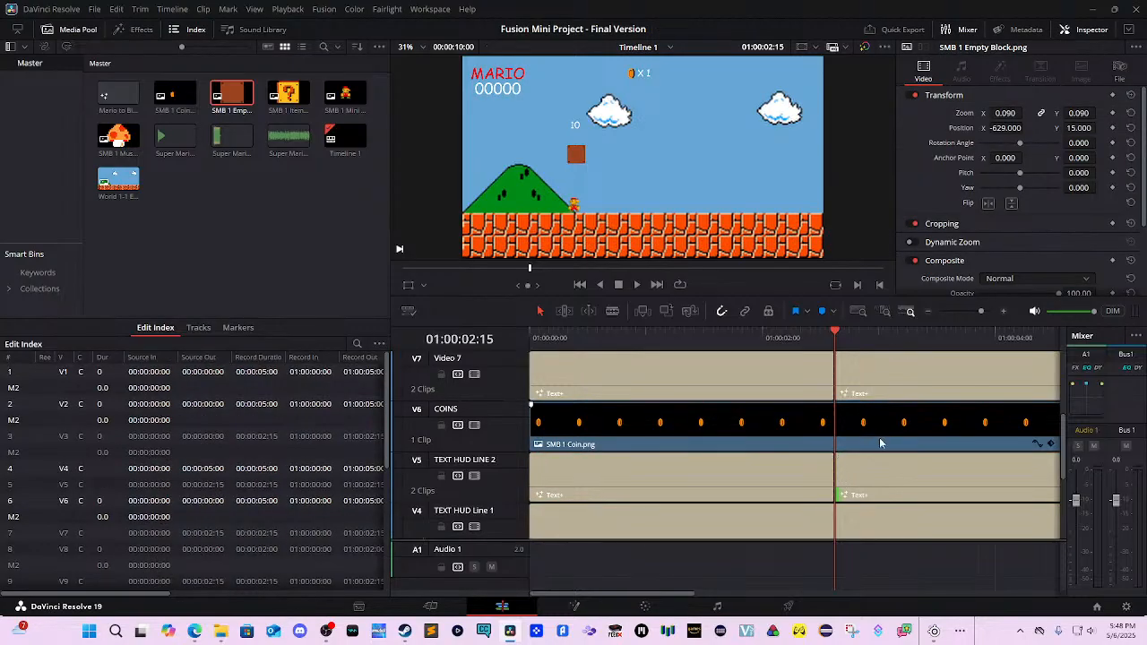
left_click(878, 463)
left_click(969, 190)
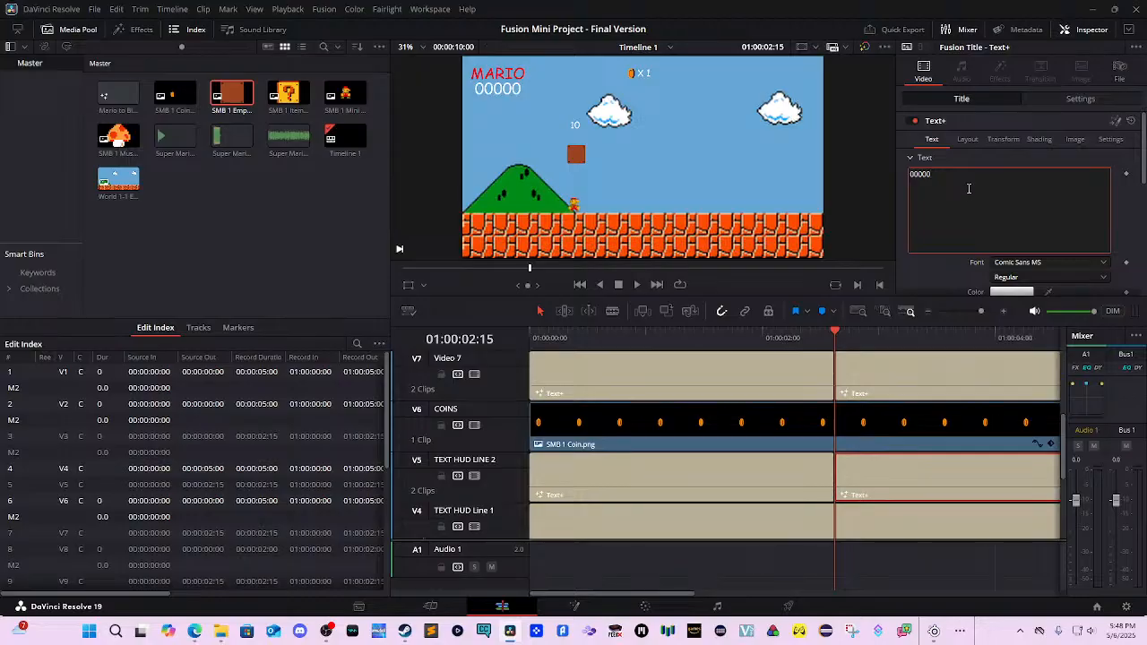
key("BackSpace")
key("BackSpace")
type("10")
left_click_drag(875, 335, 390, 352)
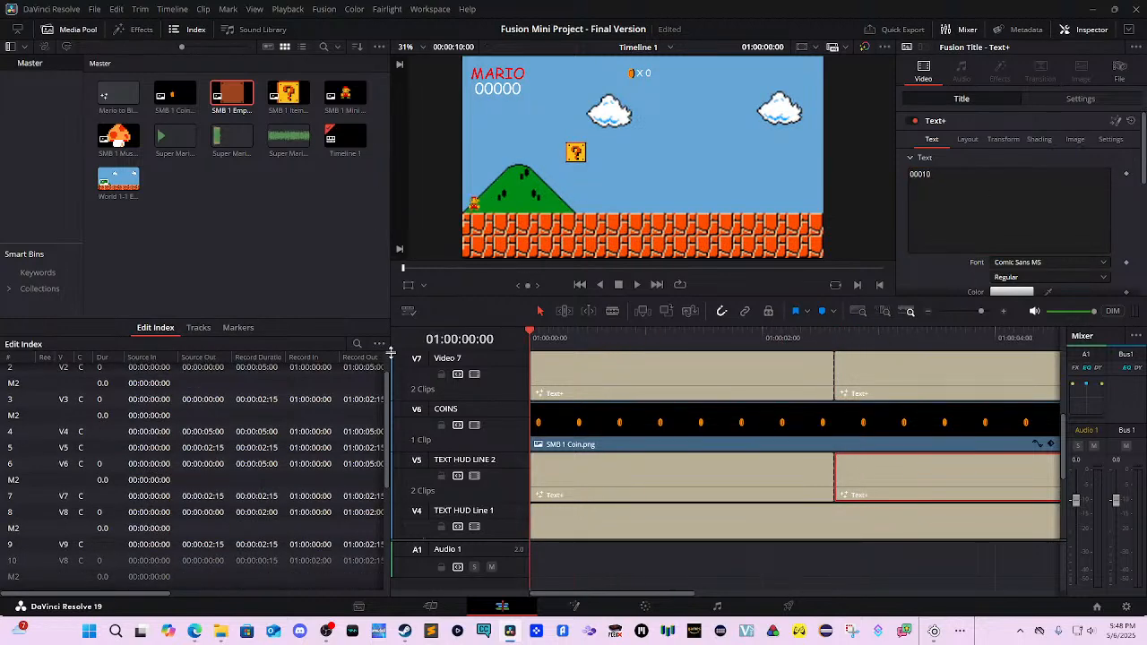
key("space")
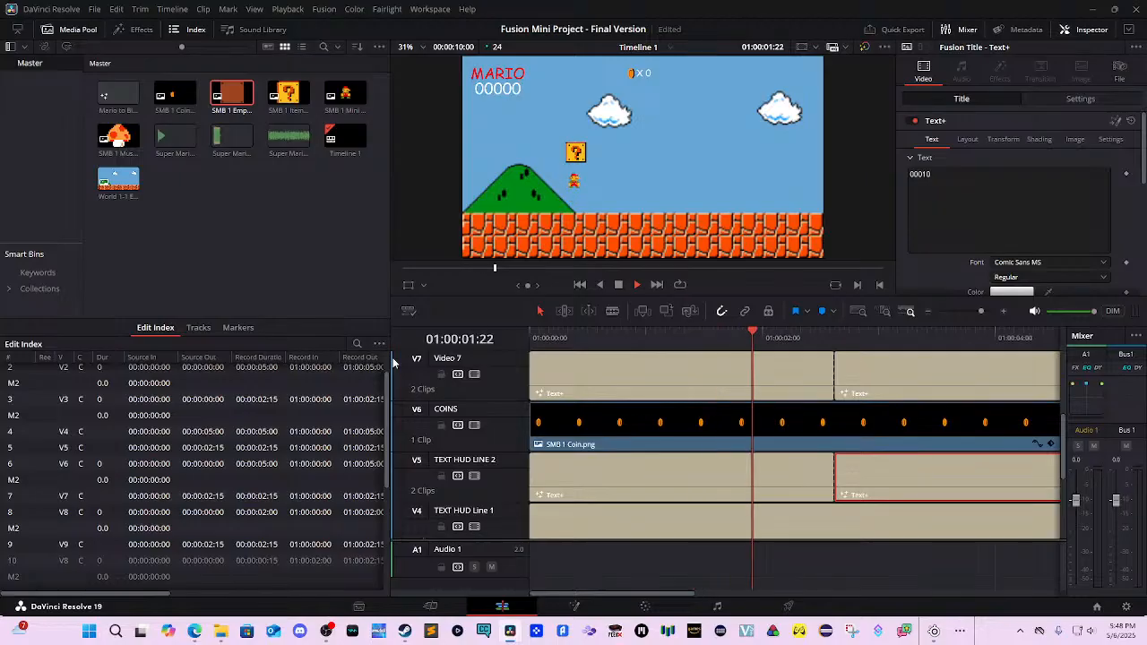
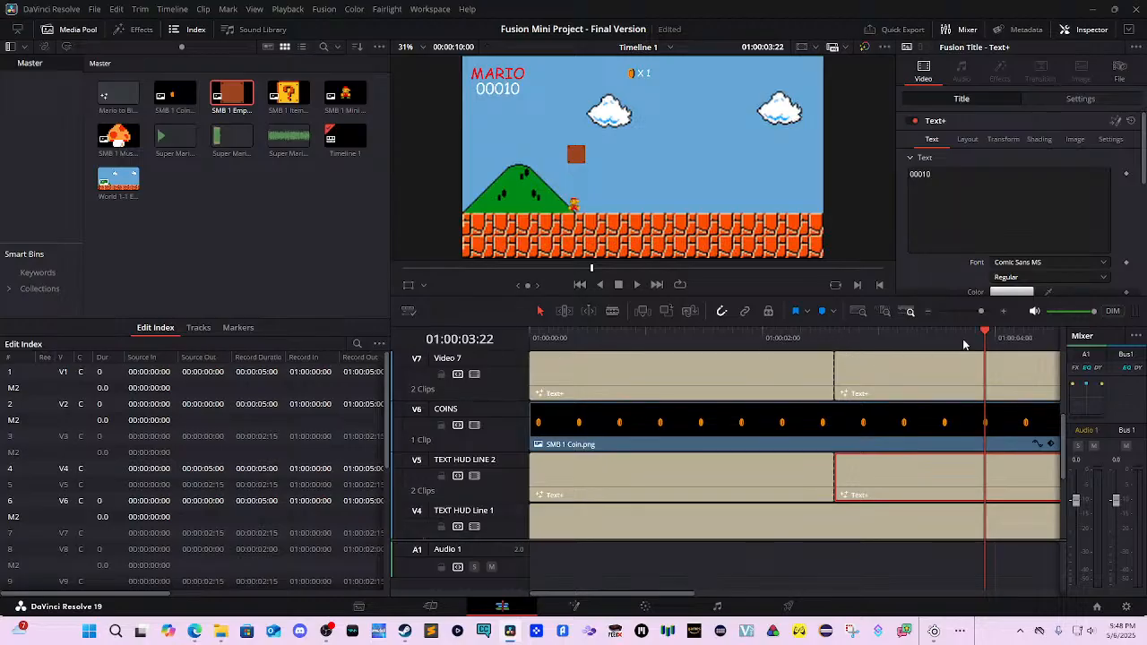
Keyframe Mario's walk along the ground from his place at 01:00:02:15 to Position X 299 at 01:00:03:06.
scroll(907, 456, "down", 5)
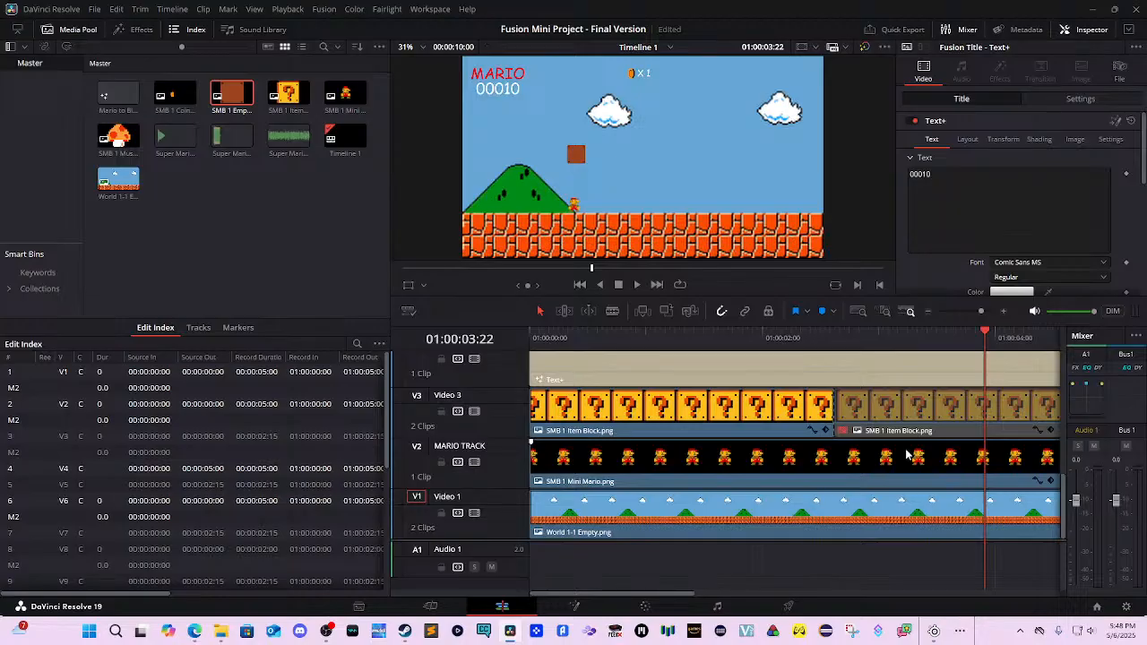
left_click_drag(892, 346, 836, 359)
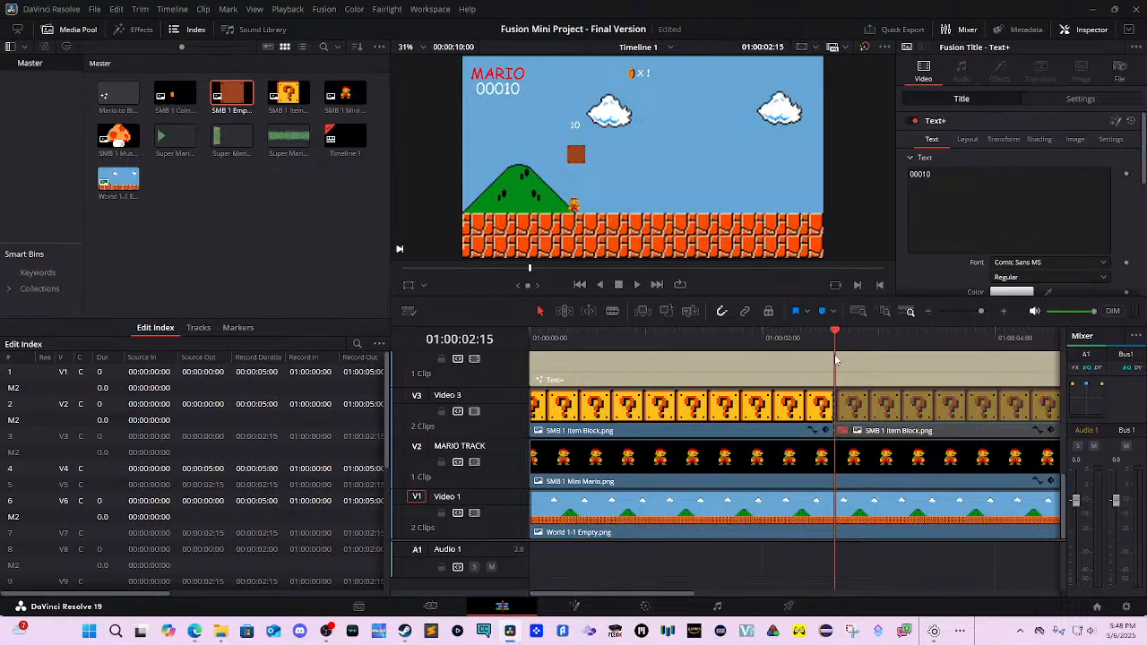
left_click(841, 468)
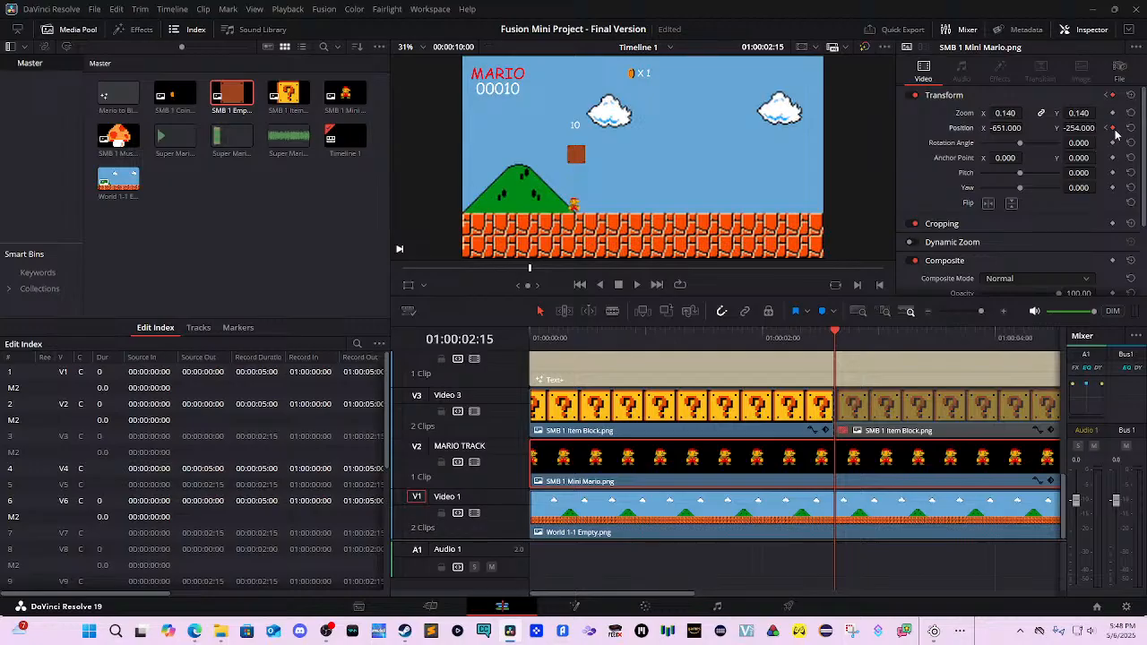
left_click_drag(1012, 128, 1077, 129)
key("Right")
key("Right")
key("Right")
key("Right")
key("Right")
key("Right")
key("Right")
key("Right")
key("Right")
key("Right")
key("Right")
key("Right")
key("Right")
key("Right")
key("Right")
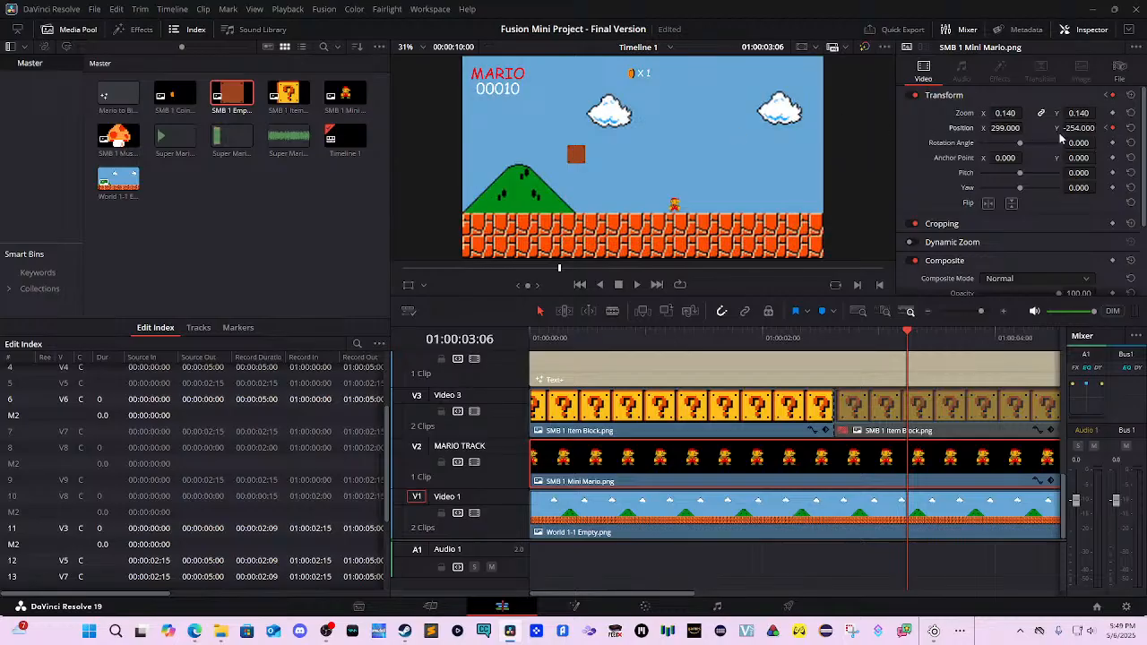
Keyframe Mario's walk along the ground with Position X 758 at 01:00:03:17.
key("Right")
key("Right")
key("Right")
key("Right")
key("Right")
key("Right")
key("Right")
key("Right")
key("Right")
key("Right")
key("Right")
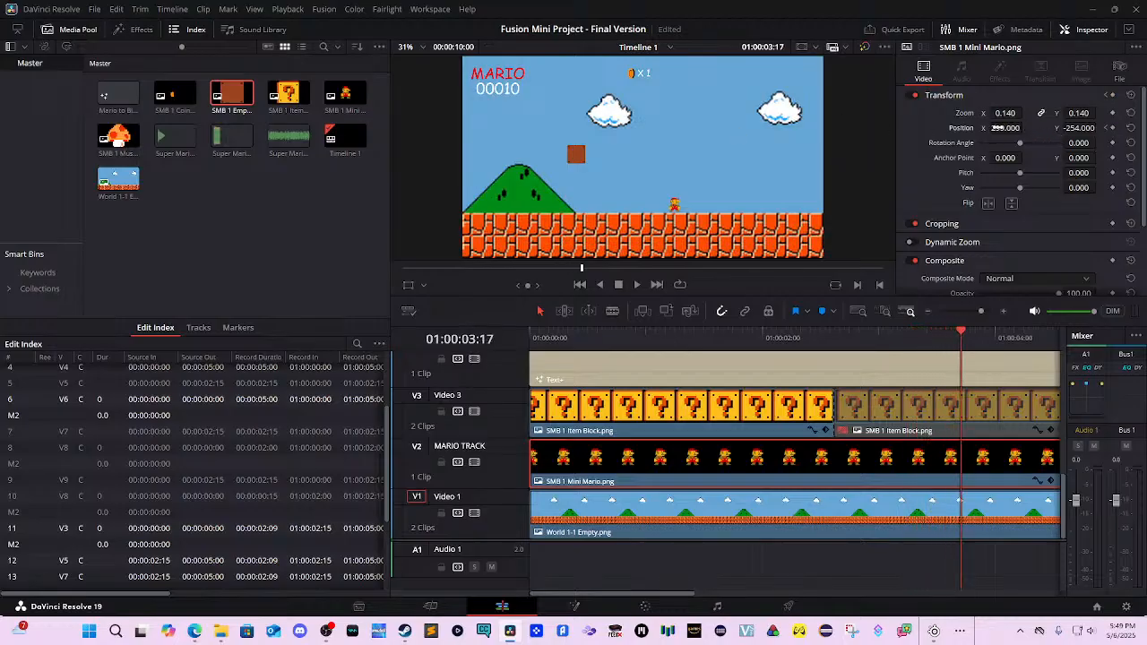
left_click_drag(994, 127, 997, 127)
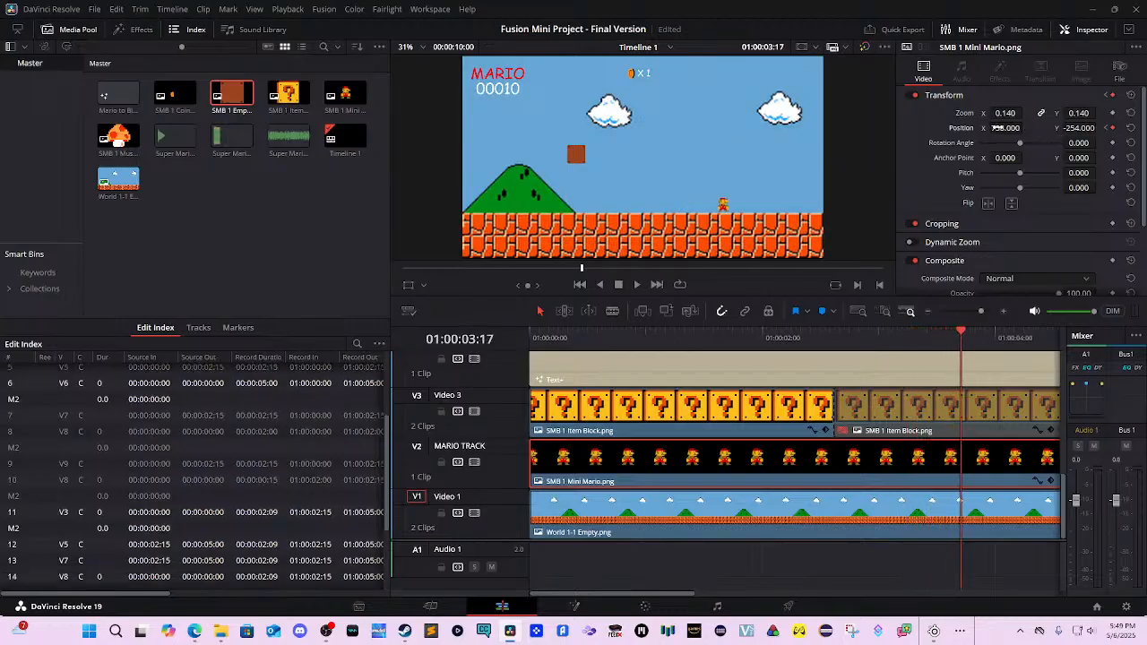
Keyframe Mario farther along the ground at 01:00:04:02, raising Position X to 1629.
key("Right")
key("Right")
key("Right")
key("Right")
key("Right")
key("Right")
key("Right")
key("Right")
key("Right")
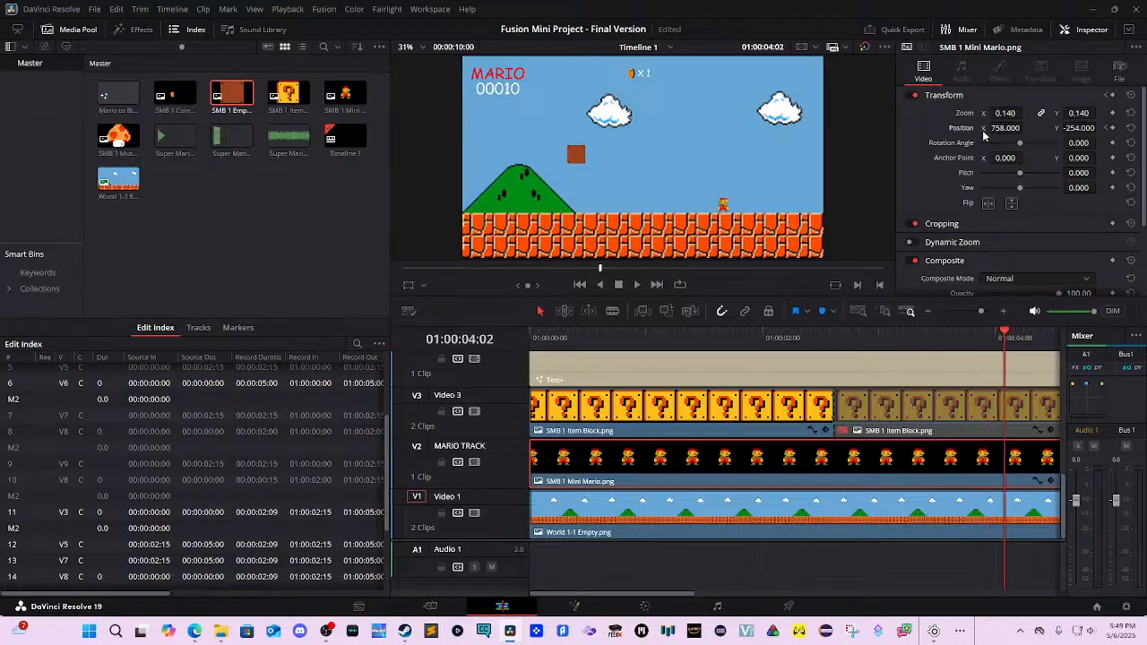
left_click_drag(996, 127, 1026, 127)
Advance to 01:00:04:10 and undo the last Position X change to Mario's walk.
key("Right")
key("Right")
key("Right")
key("Right")
key("Right")
key("Right")
key("Right")
key("Right")
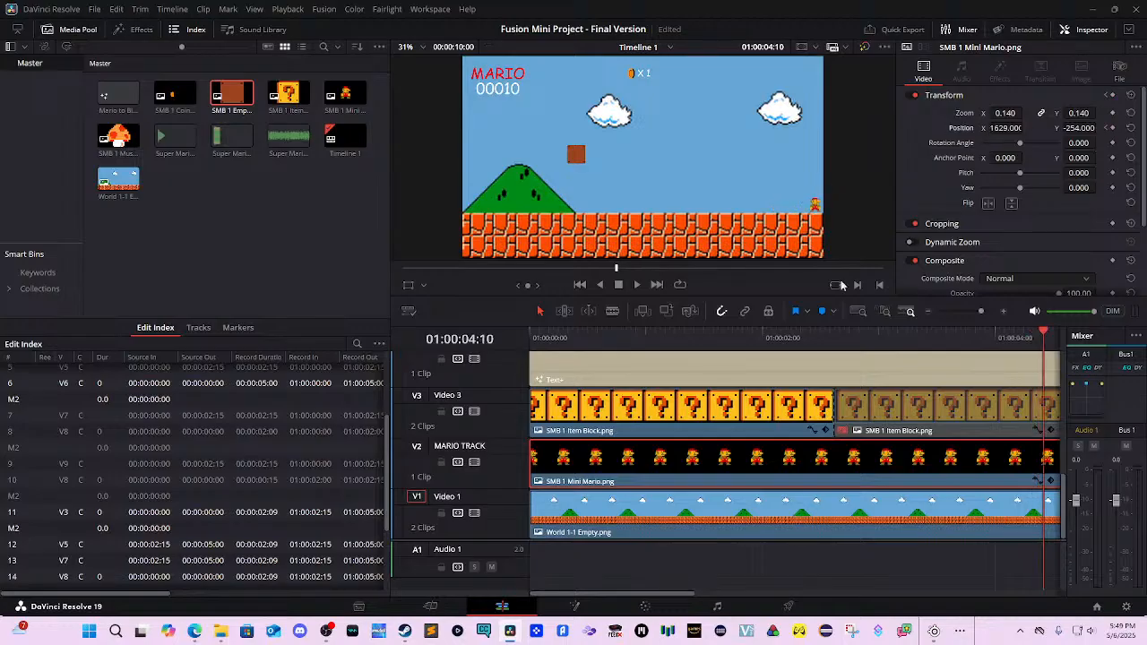
scroll(885, 355, "right", 5)
scroll(639, 376, "up", 1)
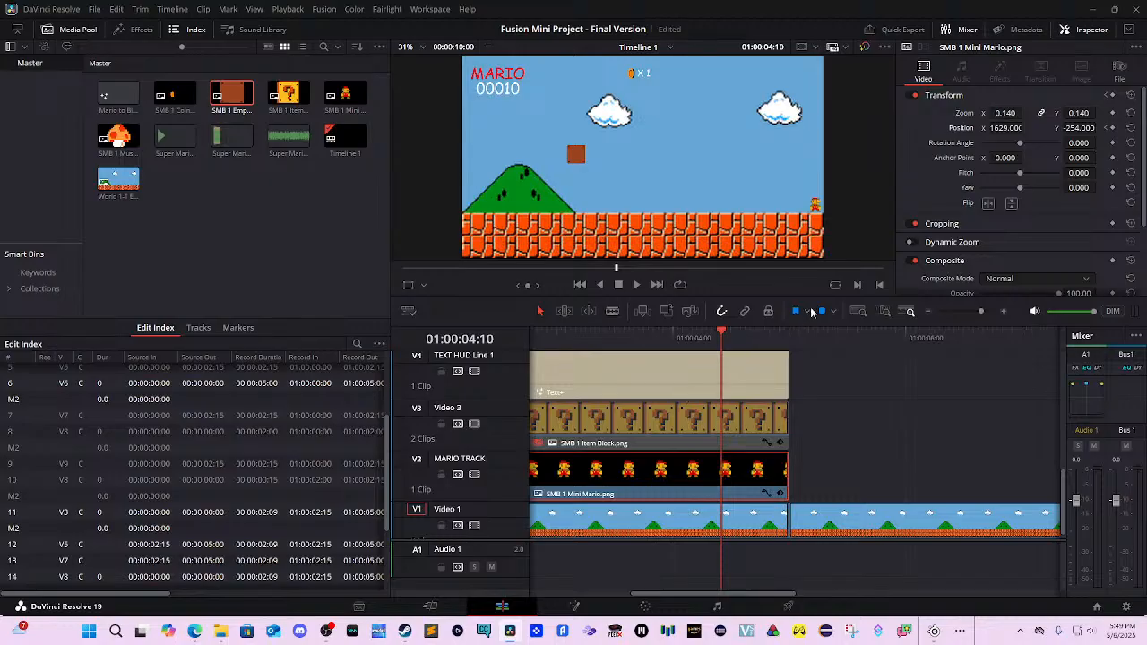
key("ctrl+z")
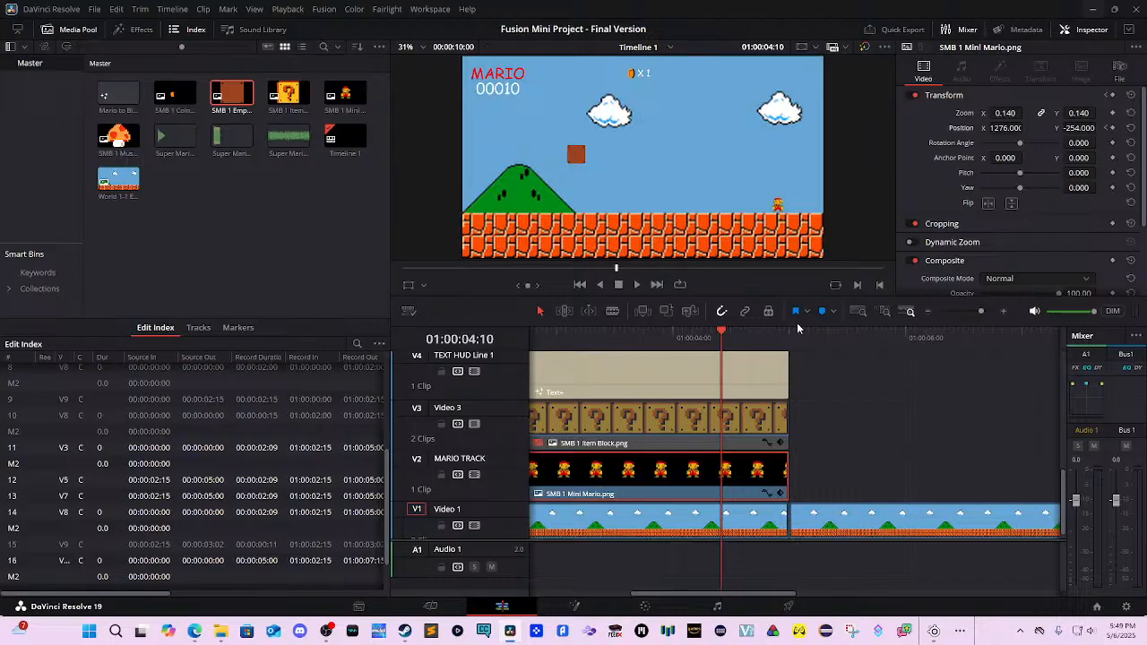
Keyframe Mario near the edge of the scene with Position X 1588 at 01:00:04:17 and save the project.
key("space")
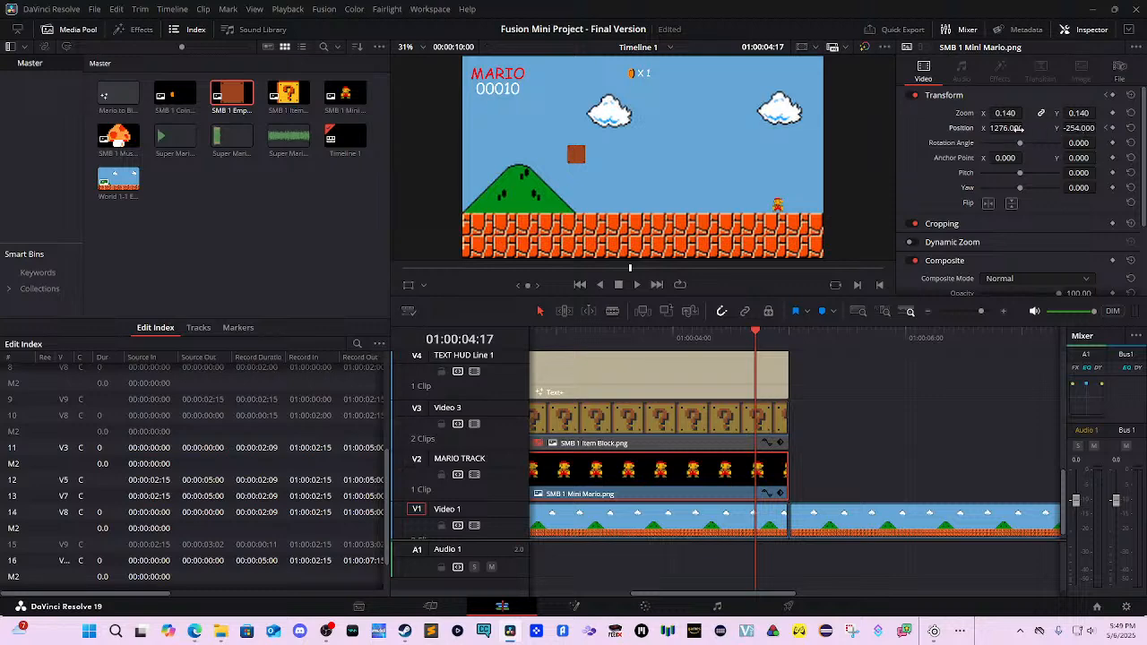
left_click_drag(1025, 127, 1005, 128)
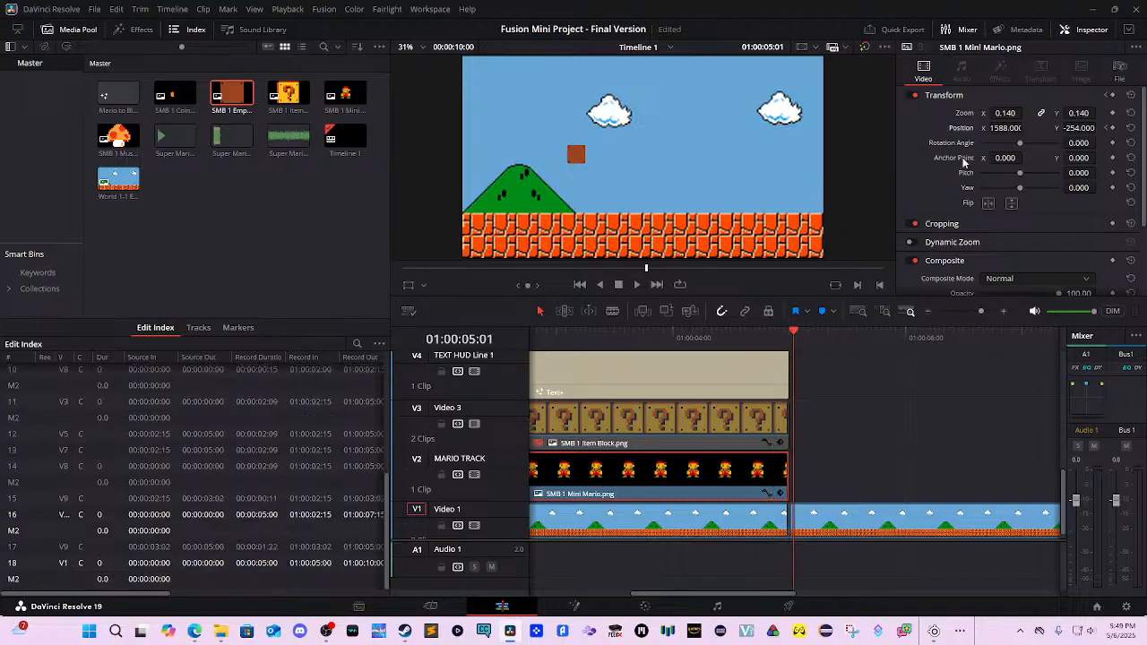
key("ctrl+s")
Split the SMB 1 Empty Block clip on Video 10 at 01:00:05:00 and delete the part after the cut.
left_click_drag(883, 439, 713, 255)
key("Right")
key("Right")
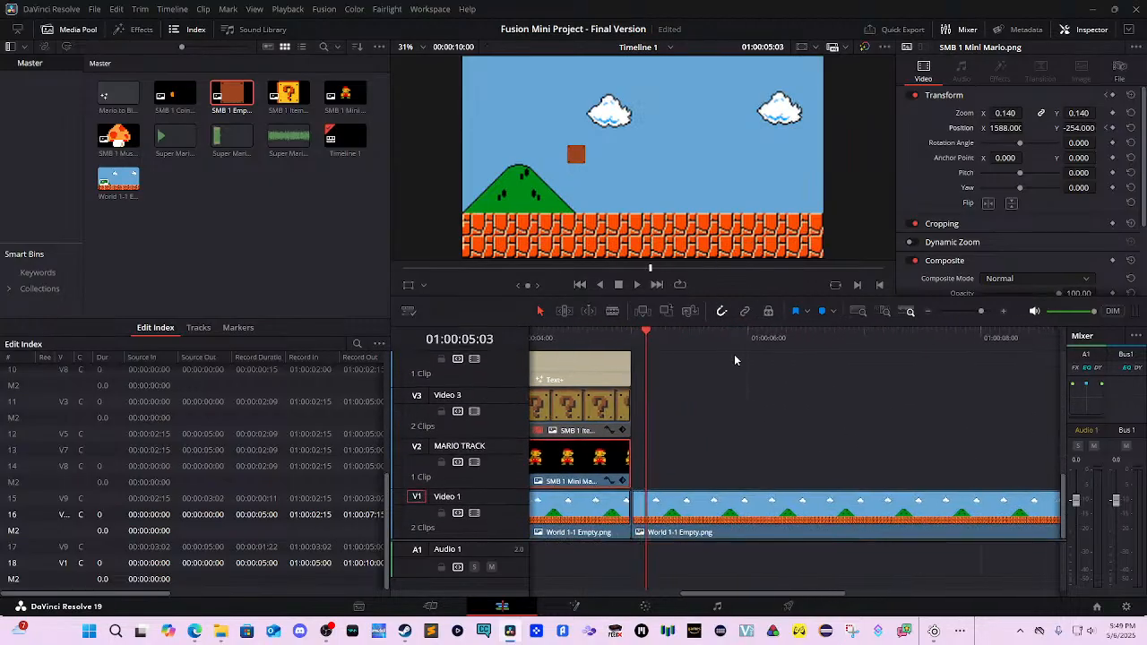
left_click(683, 510)
left_click_drag(640, 341, 656, 360)
left_click_drag(692, 398, 884, 517)
left_click_drag(729, 398, 780, 627)
scroll(830, 481, "right", 3)
left_click(804, 362)
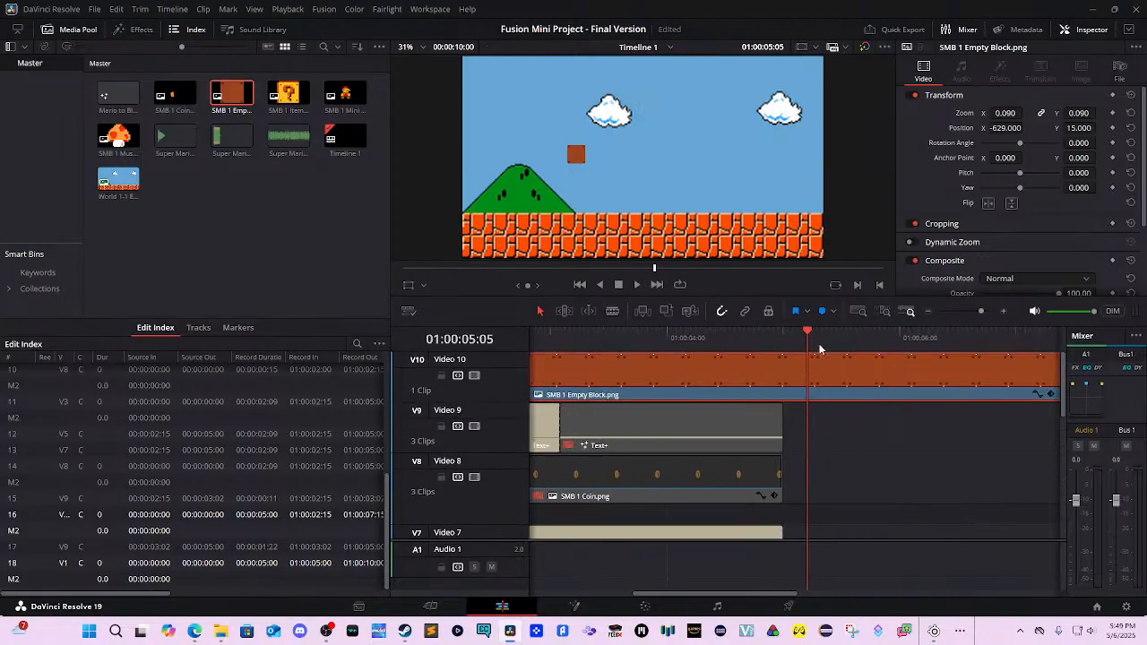
left_click_drag(806, 351, 785, 355)
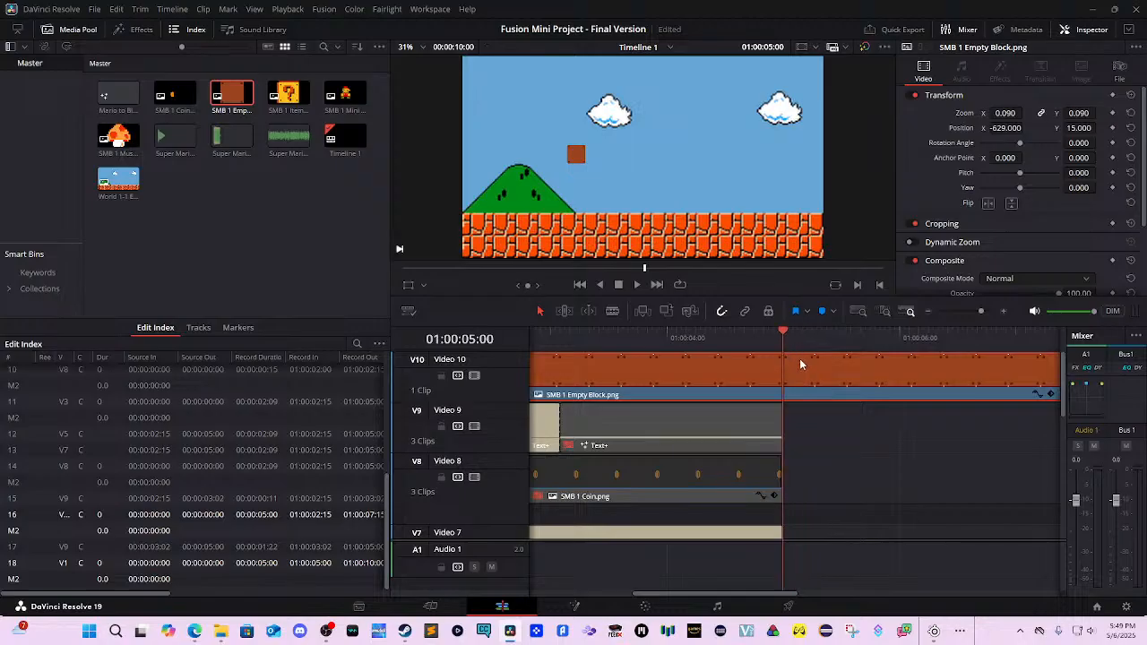
key("ctrl+b")
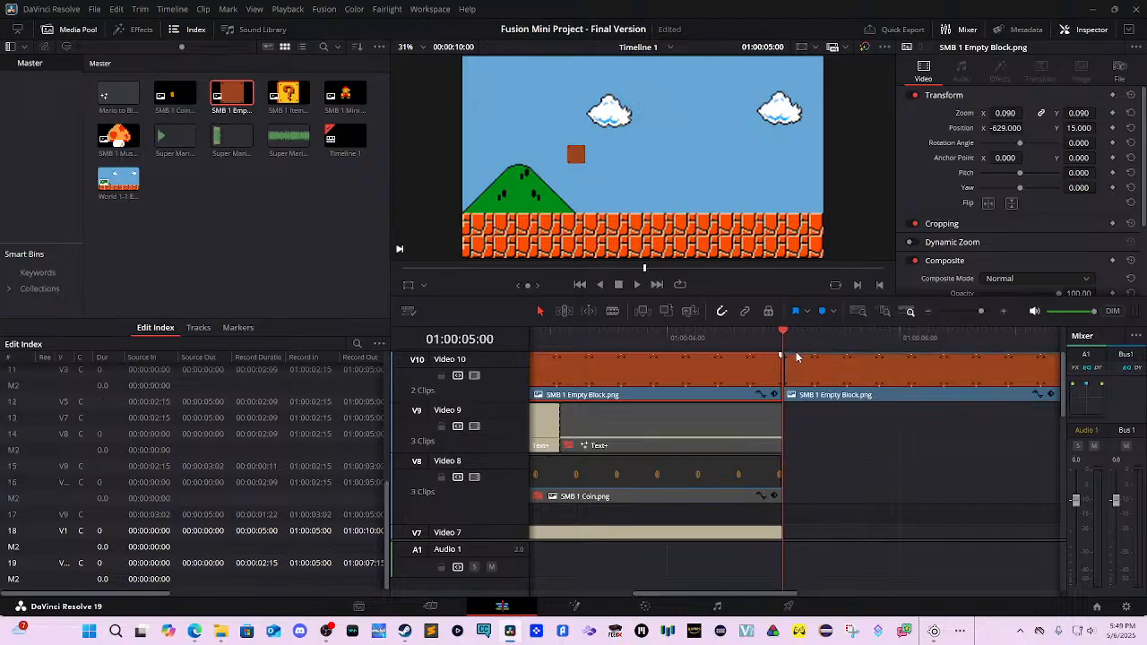
key("Delete")
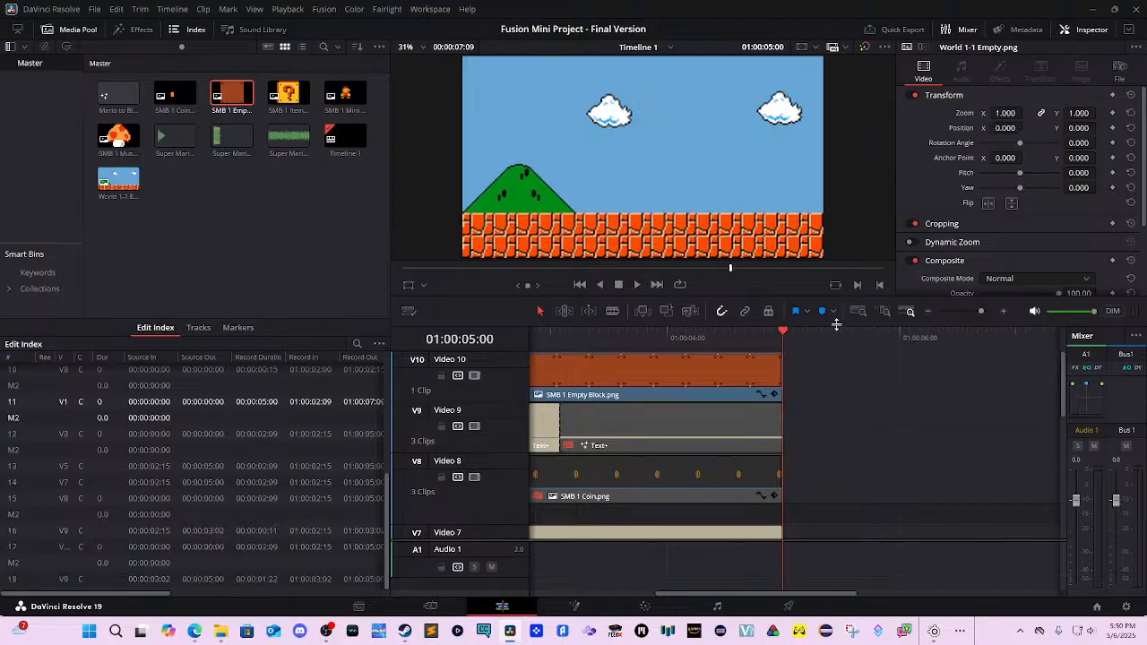
Place Super Mario Bros. Theme Song.mp3 on Audio 1 from the start of the timeline and play it with the animation.
left_click_drag(722, 339, 425, 366)
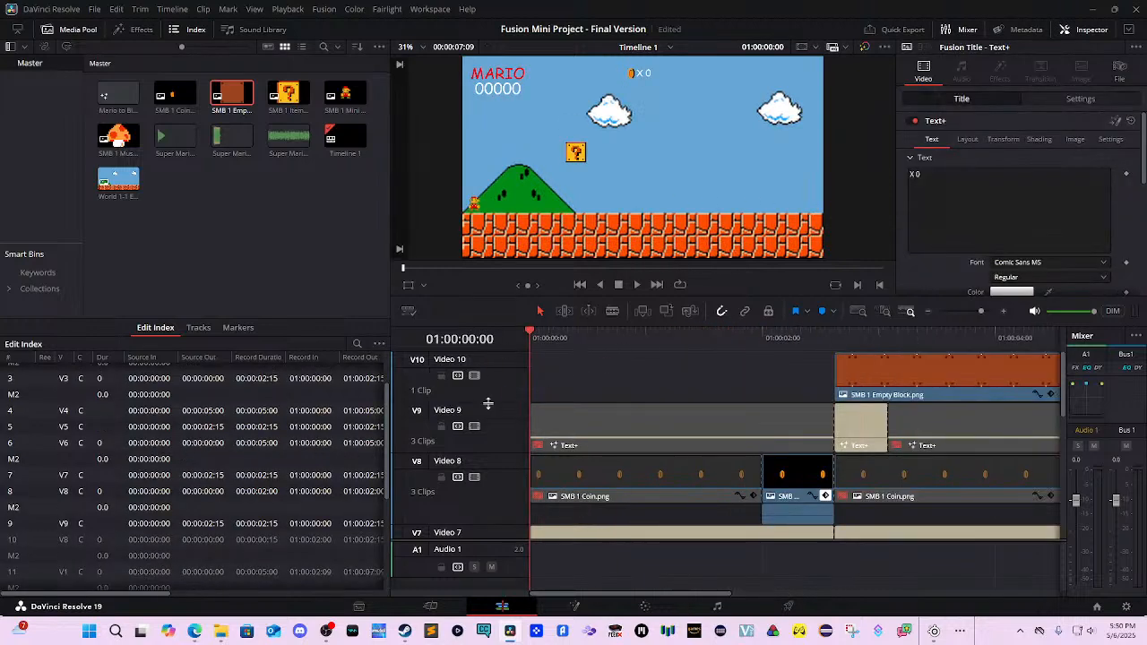
scroll(526, 404, "down", 5)
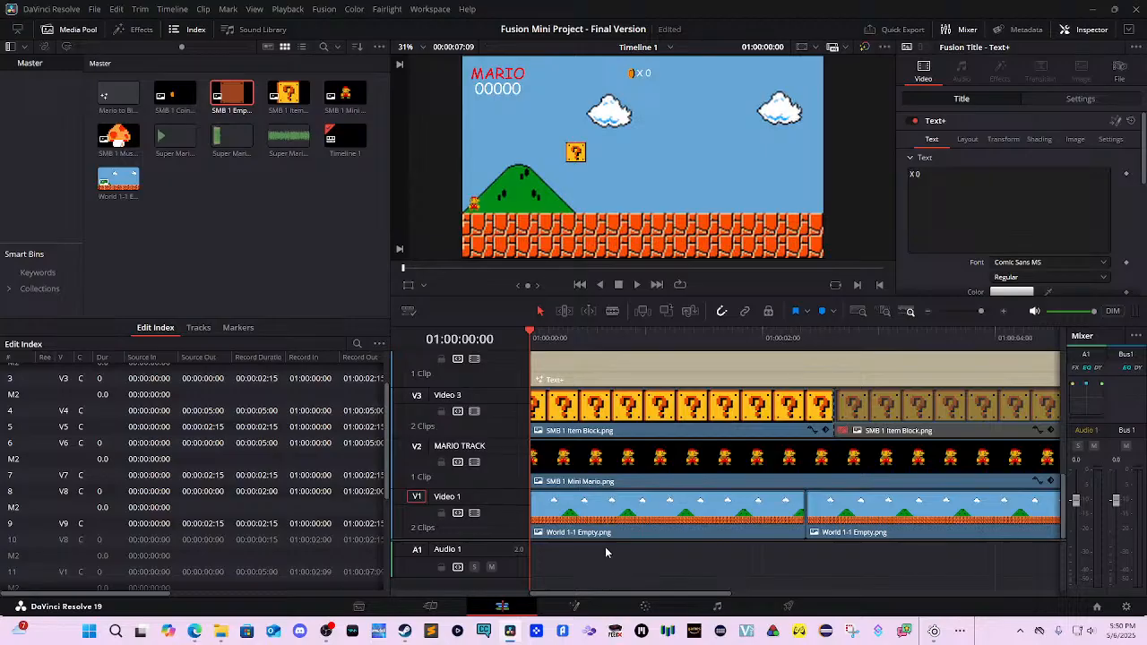
double_click(297, 130)
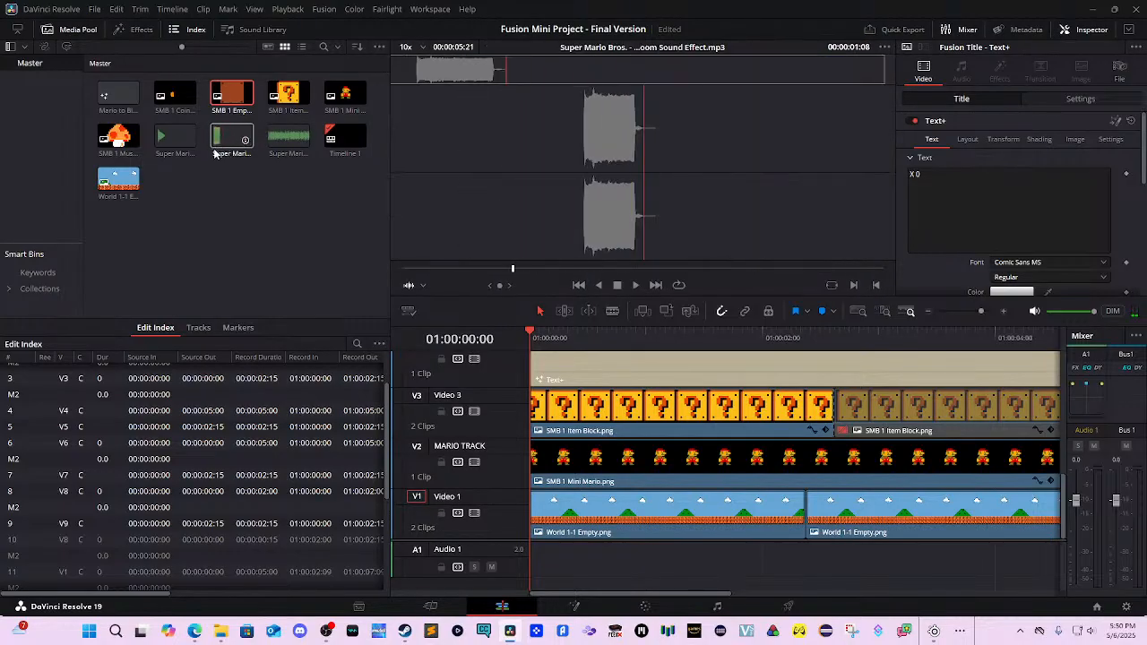
left_click_drag(291, 139, 526, 566)
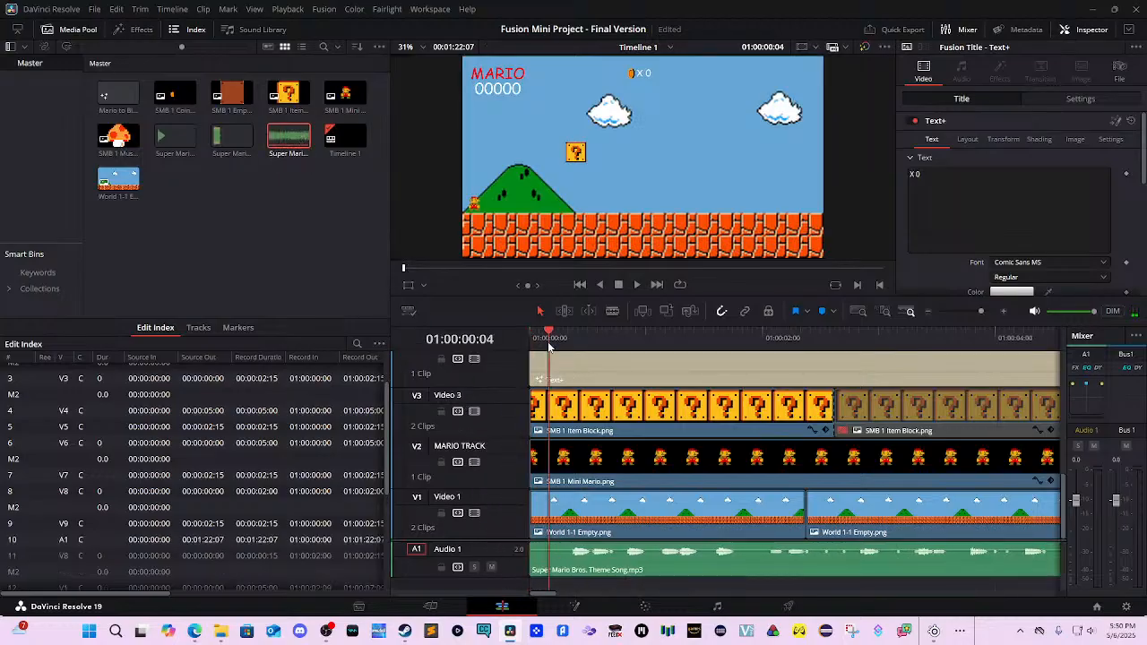
key("space")
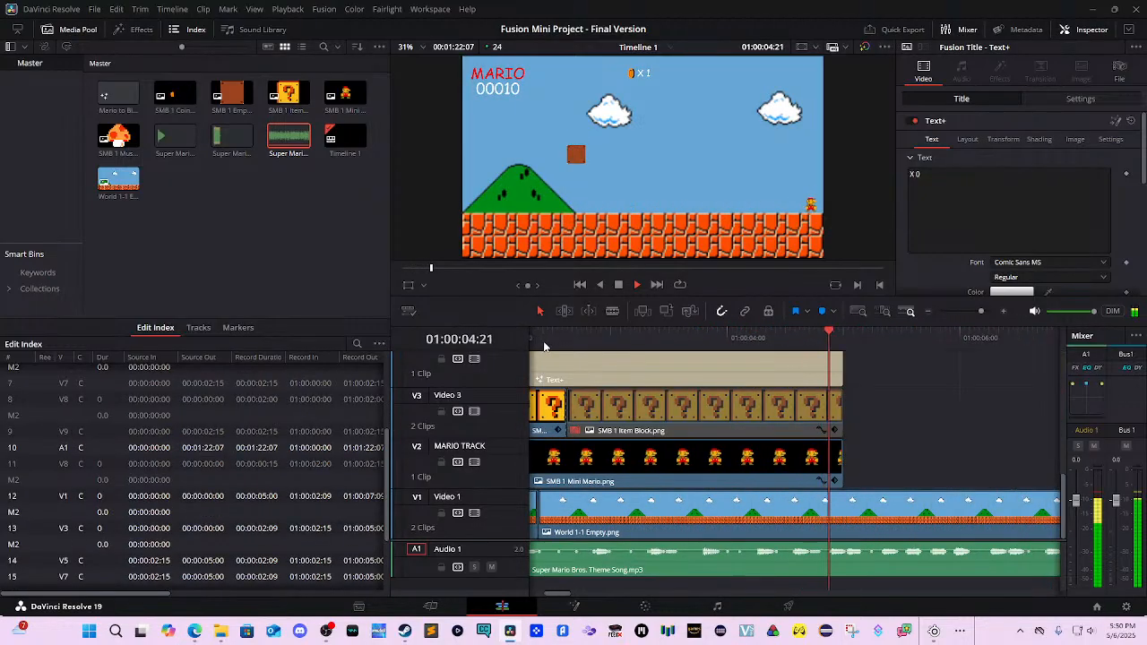
key("space")
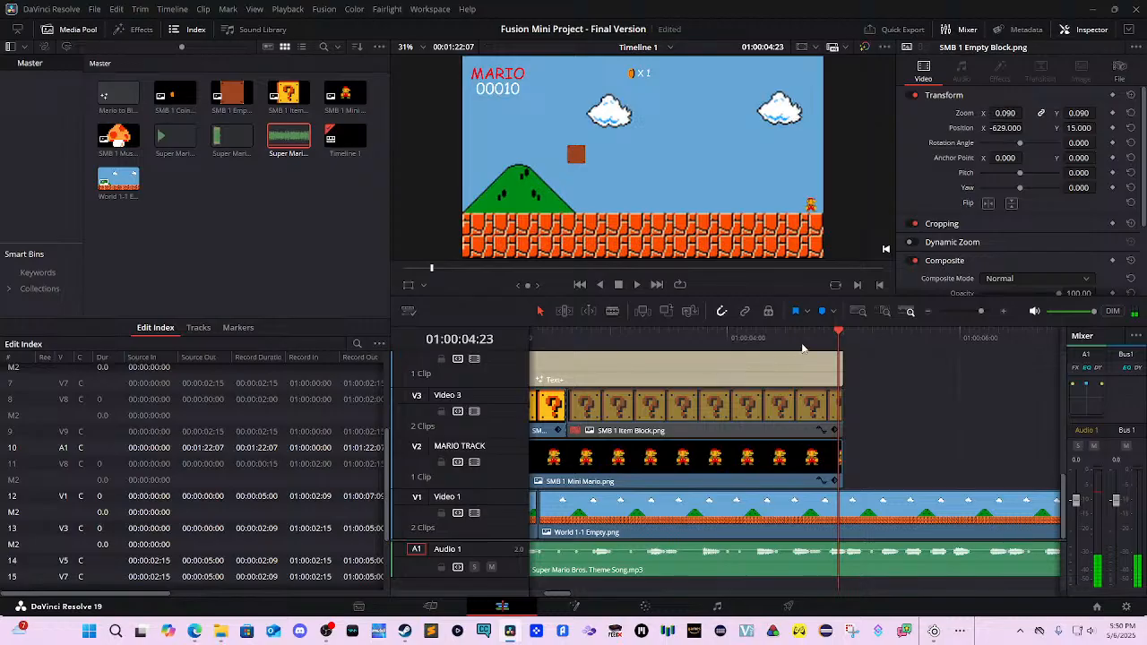
Add one stereo audio track below Audio 1 without adding a video track, and rename the new track SFX.
left_click_drag(797, 343, 675, 355)
right_click(504, 550)
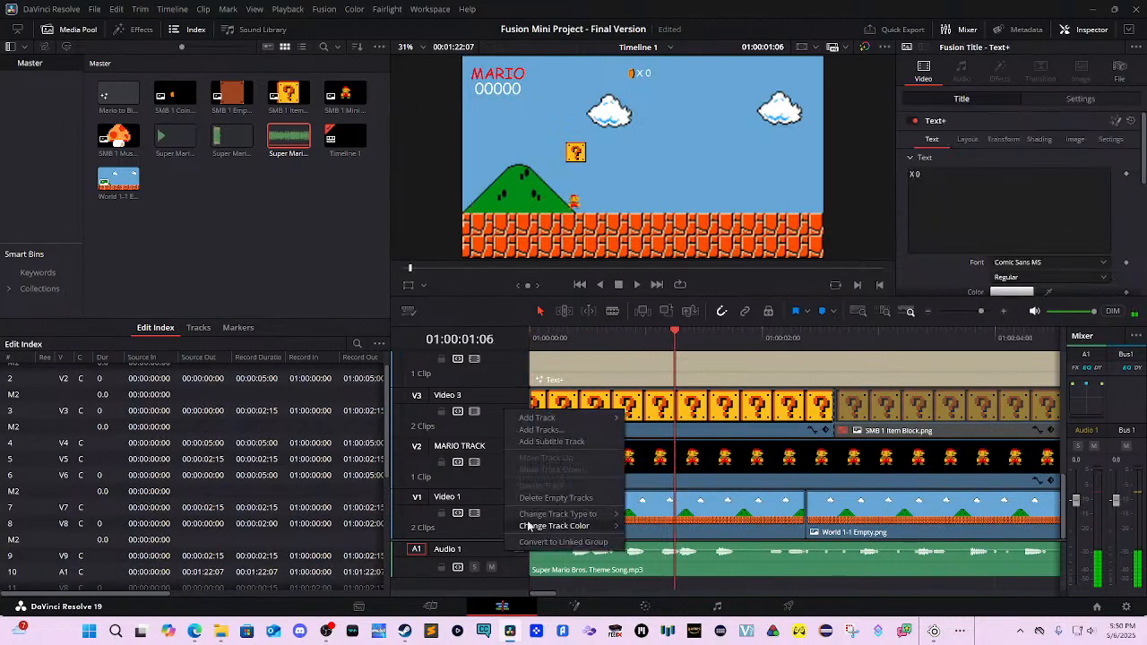
mouse_move(548, 423)
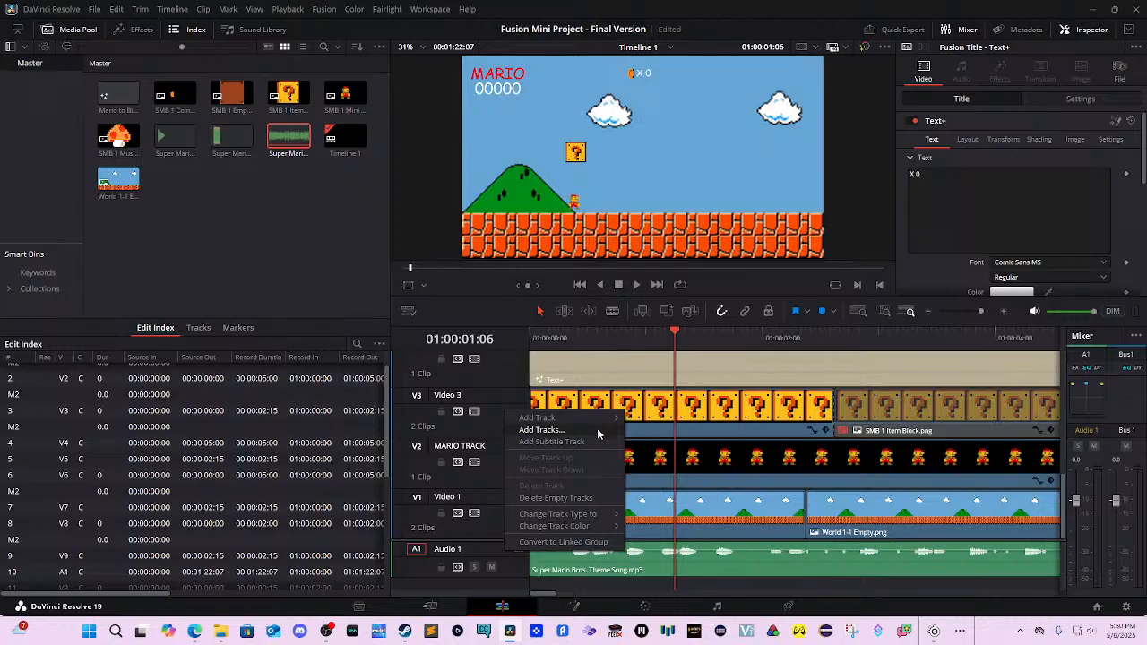
left_click(597, 429)
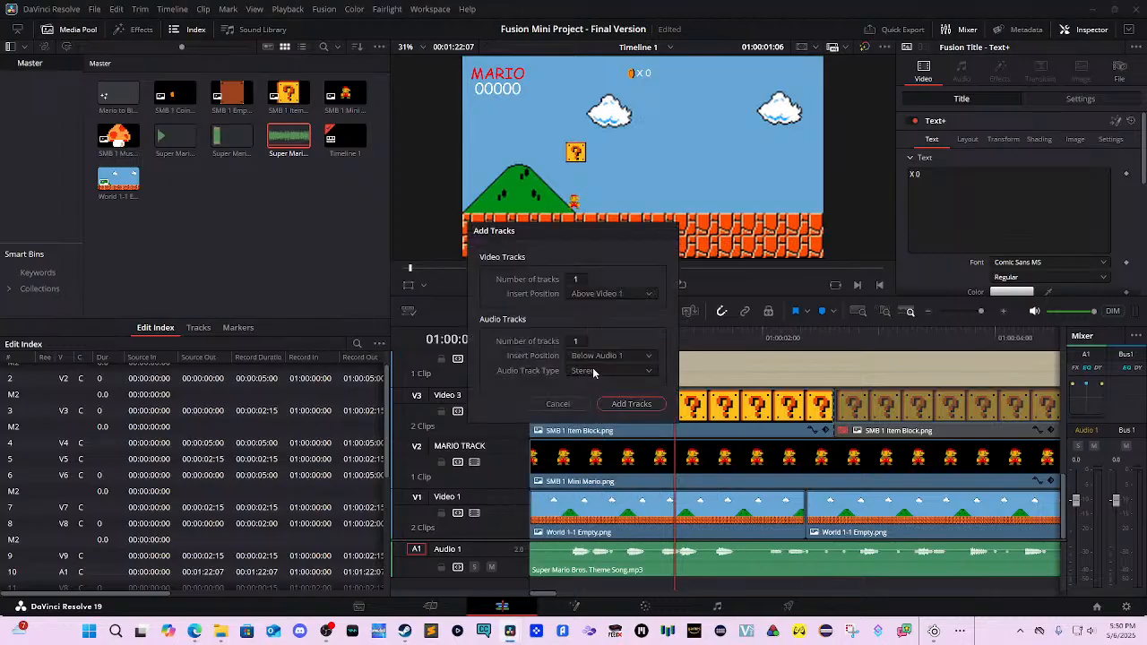
left_click(578, 279)
left_click(591, 279)
left_click(630, 404)
left_click_drag(483, 578, 483, 551)
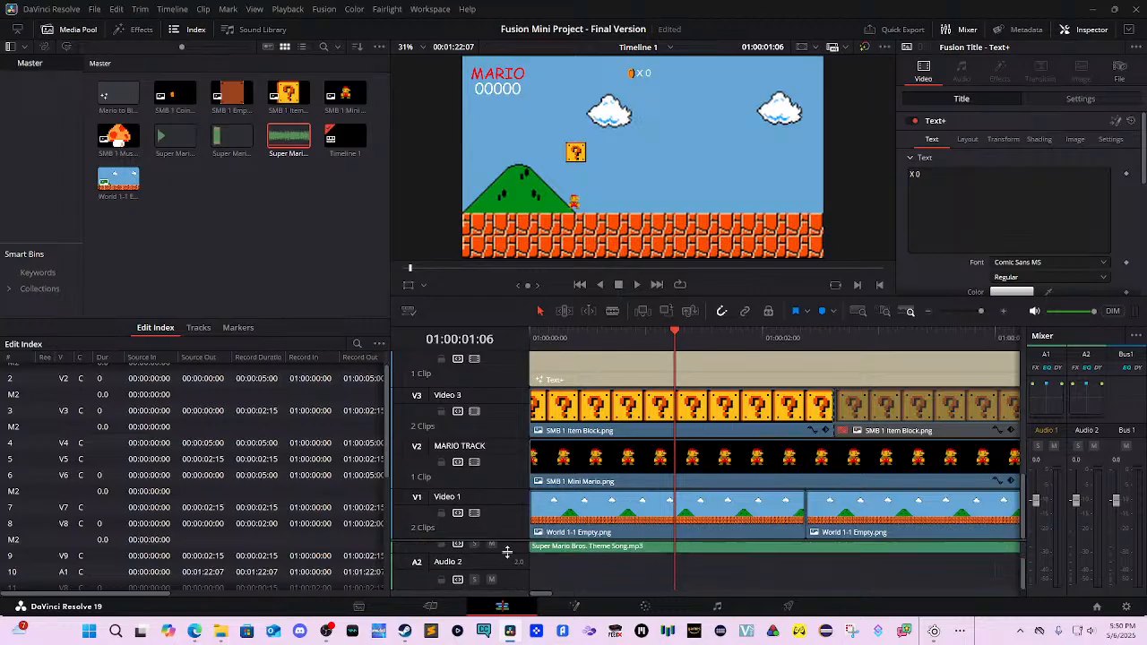
double_click(454, 562)
Place the Coin Sound Effect.mp3 on the SFX track starting at about 01:00:01:17 and play back the coin section.
left_click_drag(675, 331, 758, 311)
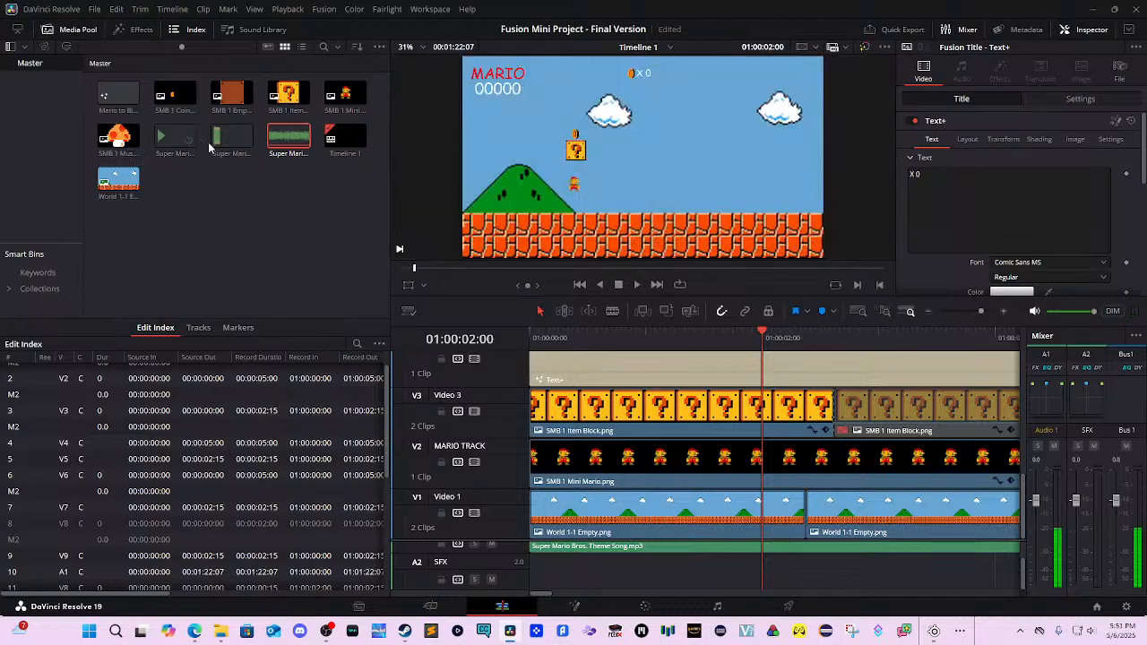
mouse_move(167, 140)
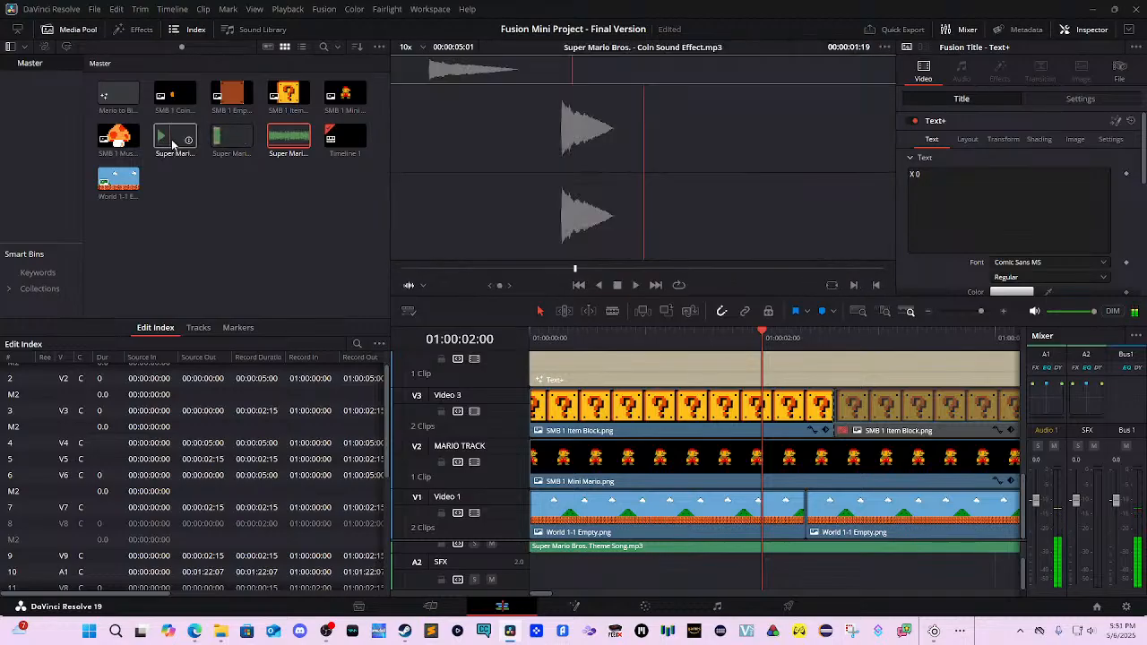
left_click(170, 139)
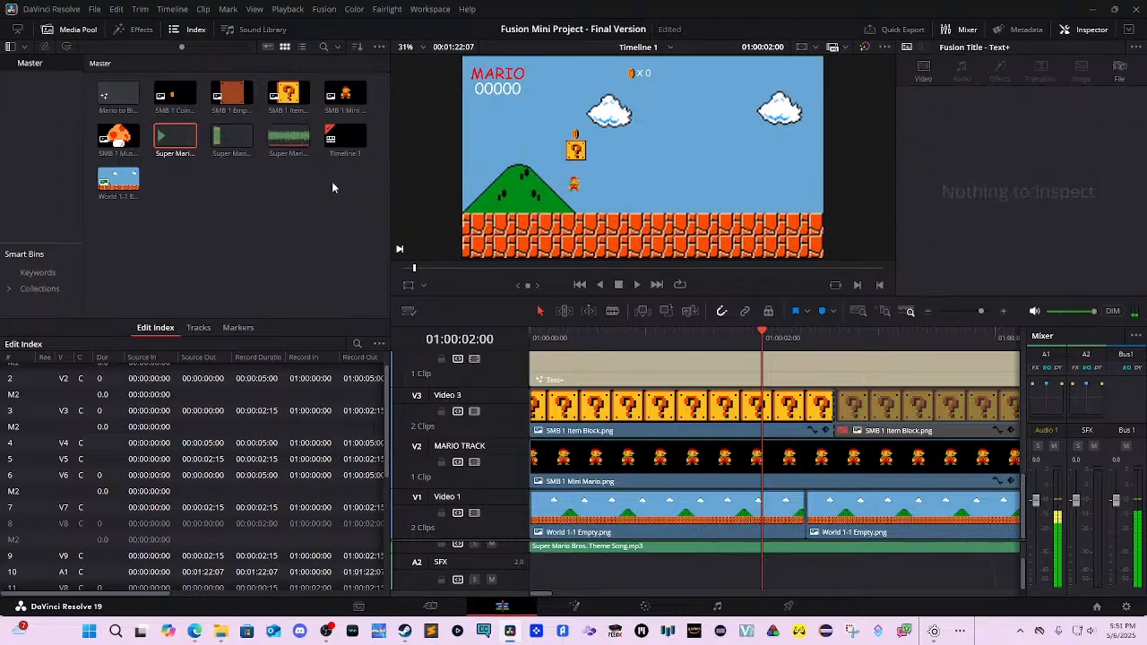
double_click(179, 141)
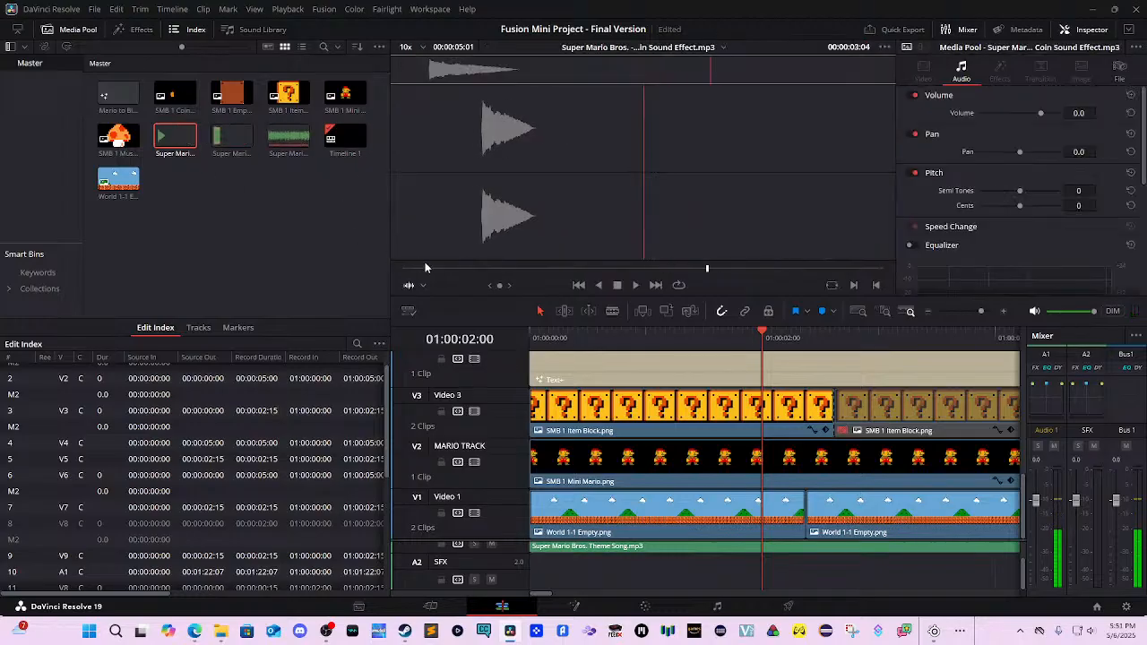
left_click_drag(643, 267, 460, 241)
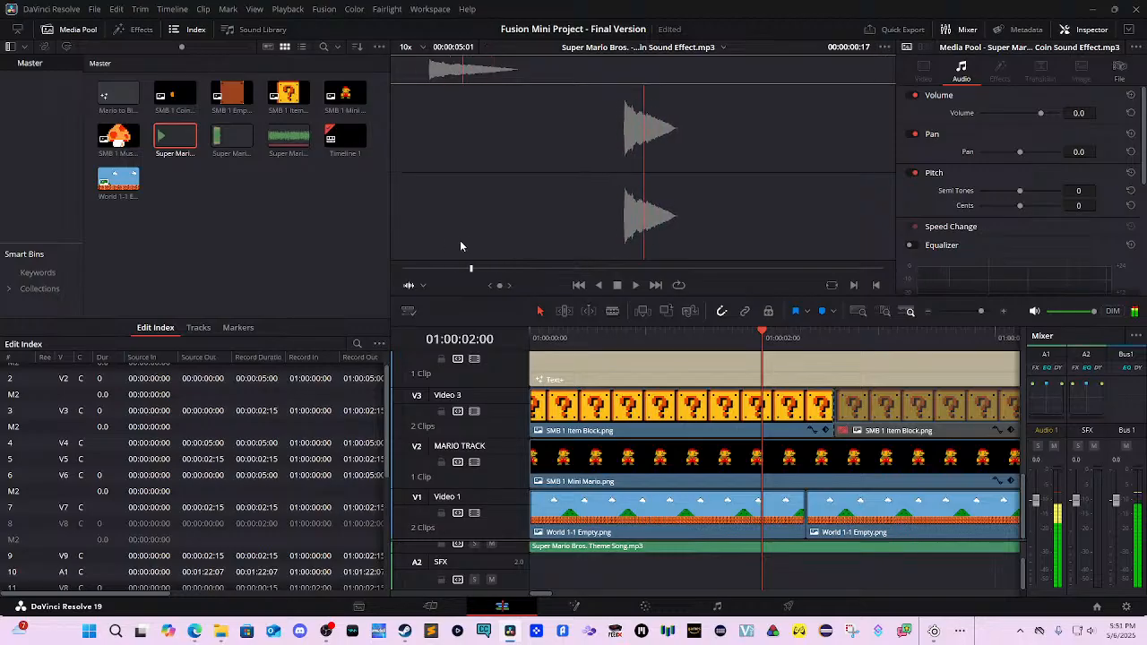
left_click_drag(175, 137, 767, 583)
mouse_move(727, 578)
left_mouse_down()
mouse_move(714, 577)
mouse_move(730, 574)
left_mouse_up()
left_click_drag(763, 341, 630, 359)
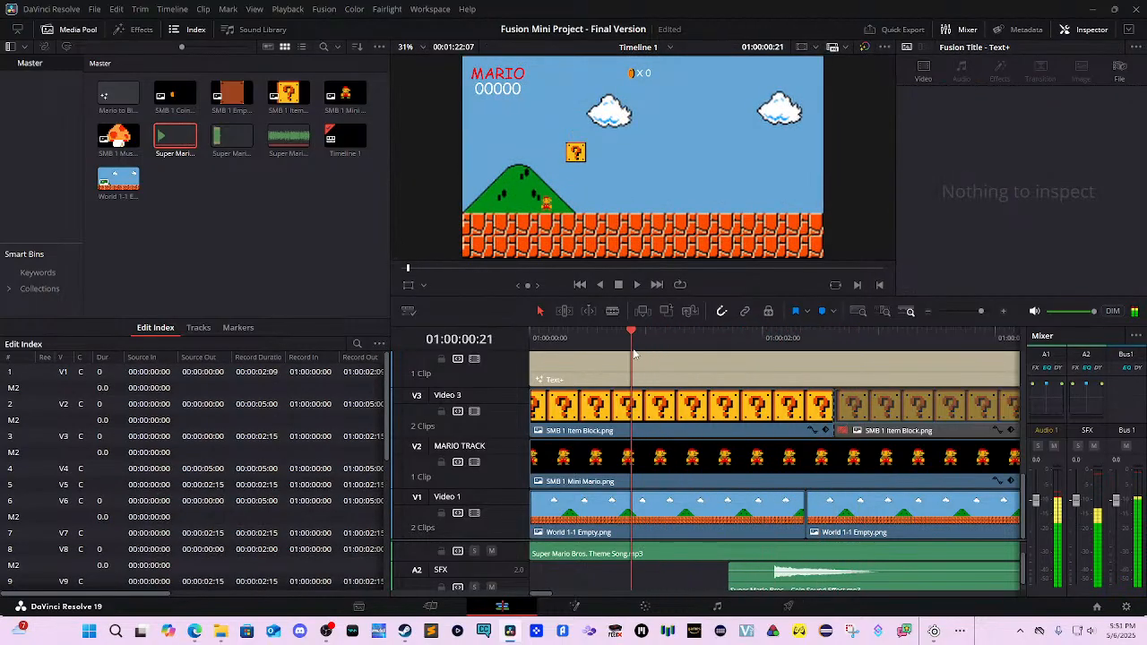
key("space")
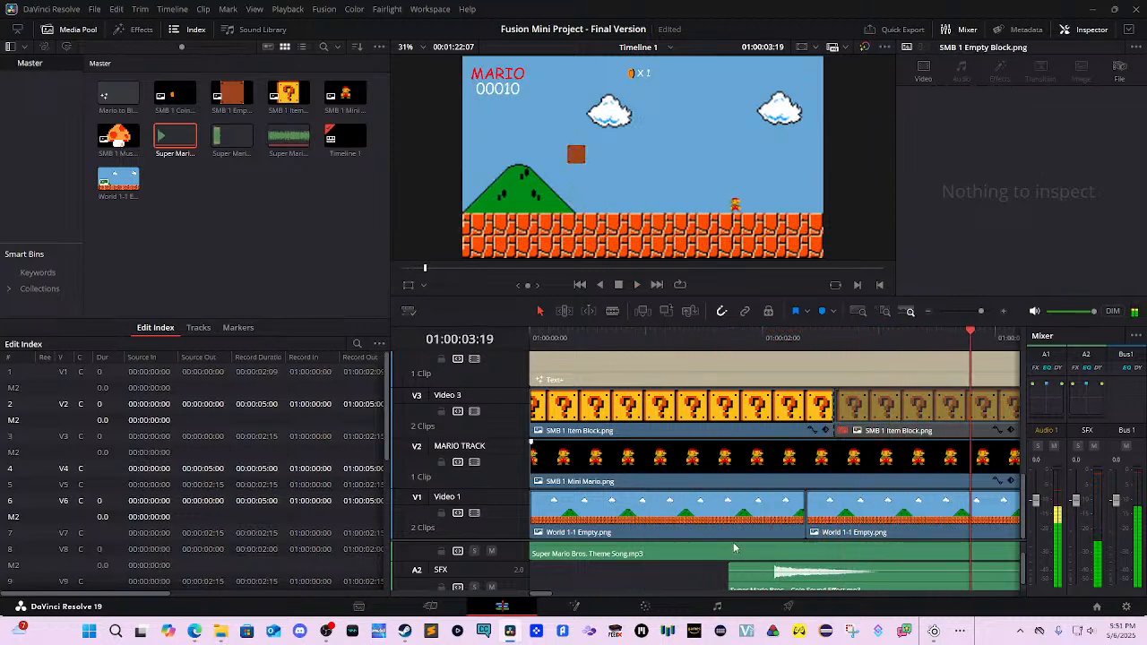
Trim the end of the coin sound clip on the SFX track to just after 01:00:03:00 and play back from the start.
left_click_drag(939, 584, 639, 433)
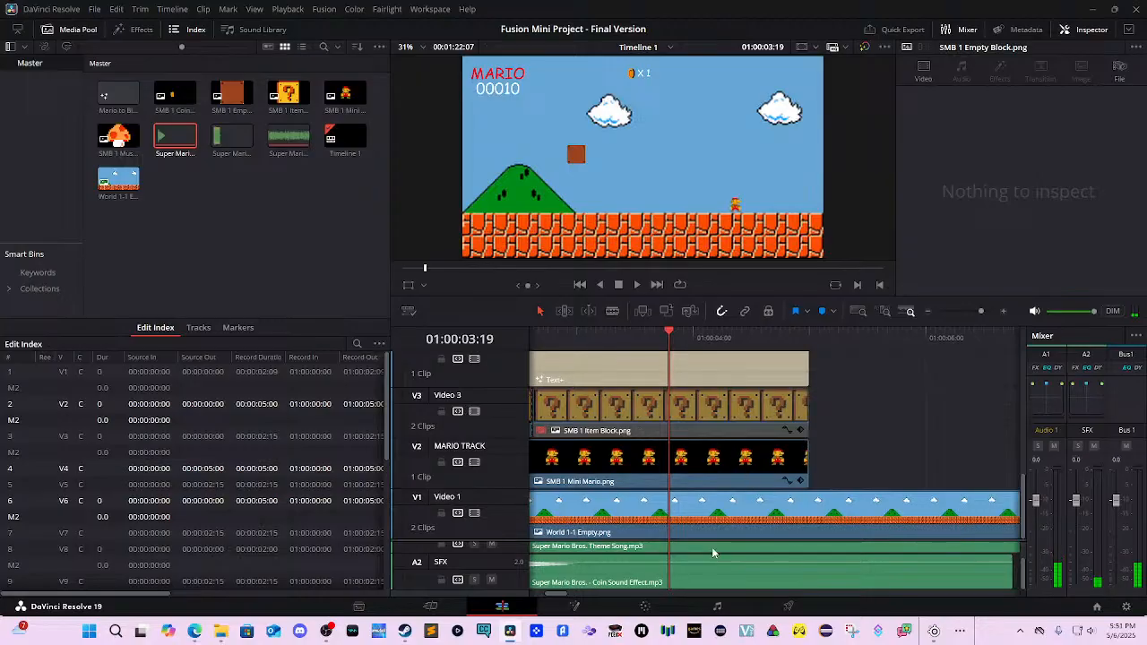
left_click(665, 337)
left_click_drag(665, 337, 576, 339)
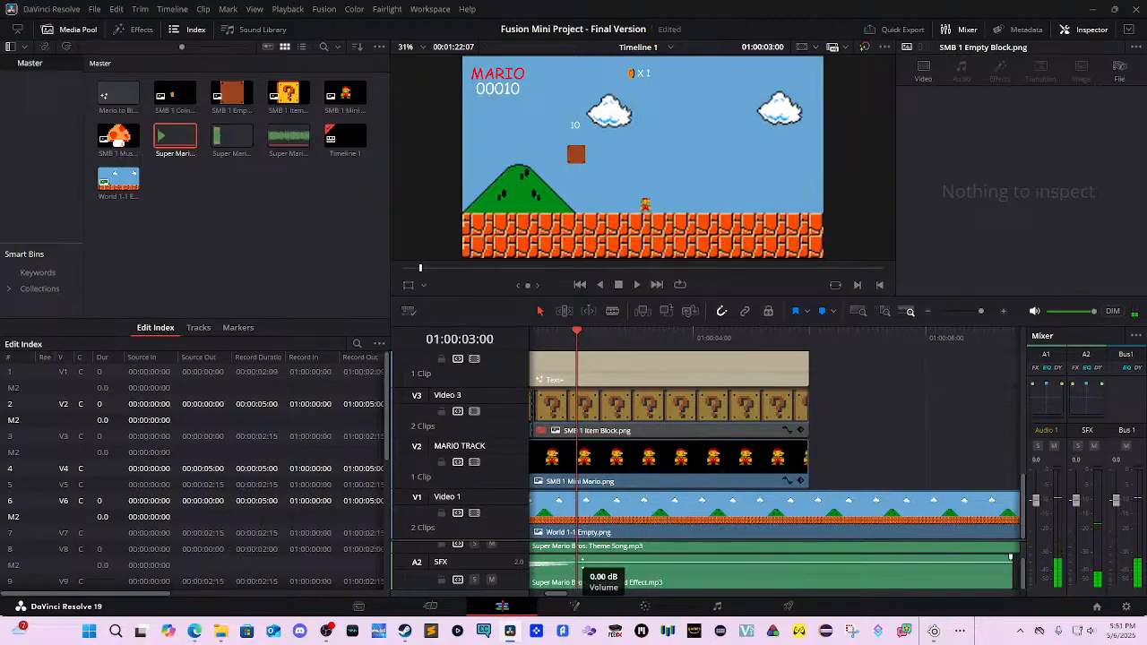
left_click_drag(1011, 567, 592, 582)
scroll(779, 551, "left", 1)
scroll(779, 545, "left", 2)
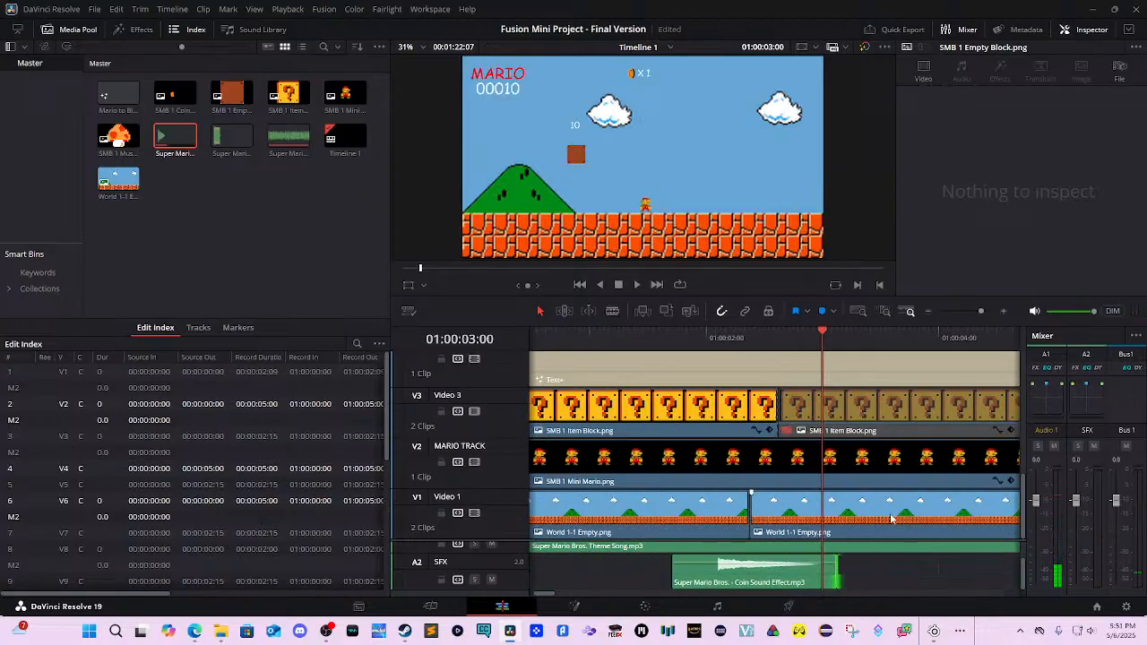
left_click_drag(853, 332, 486, 385)
key("space")
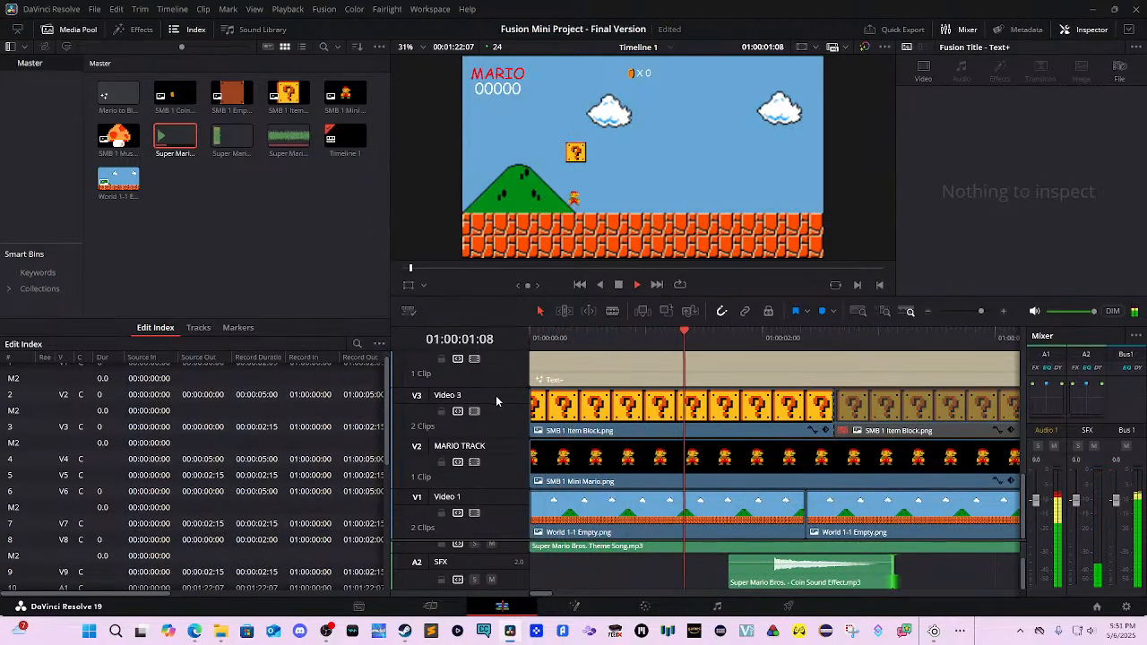
key("space")
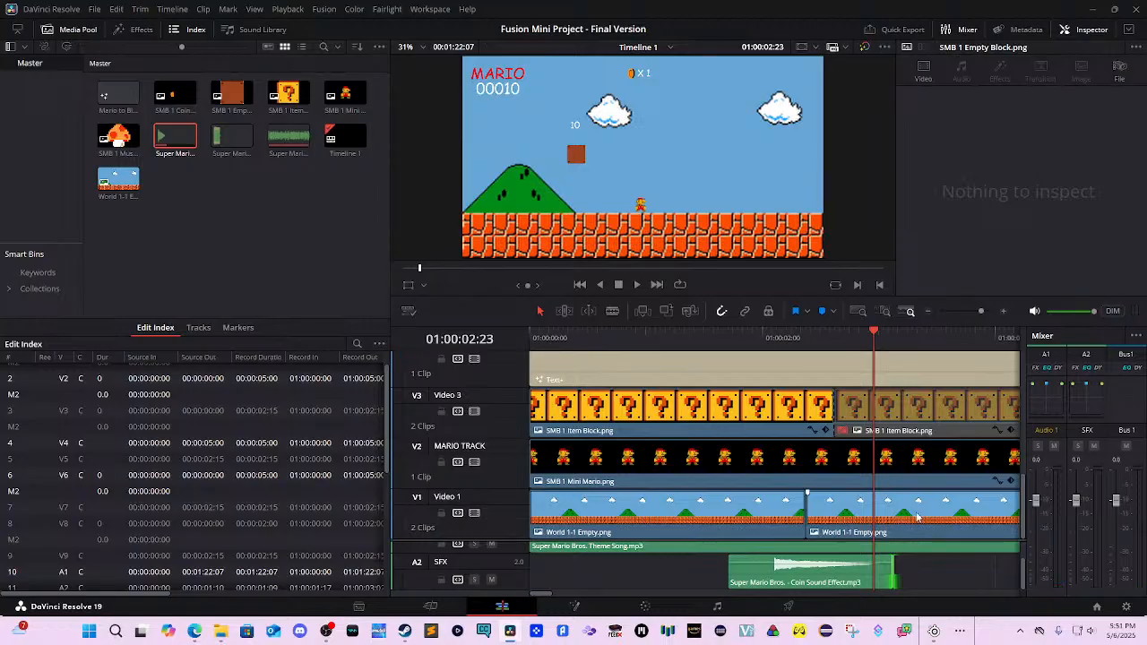
Extend the MARIO text clip on TEXT HUD Line 1 past 01:00:05:00 so it ends at 01:00:07:11.
left_click_drag(915, 512, 634, 523)
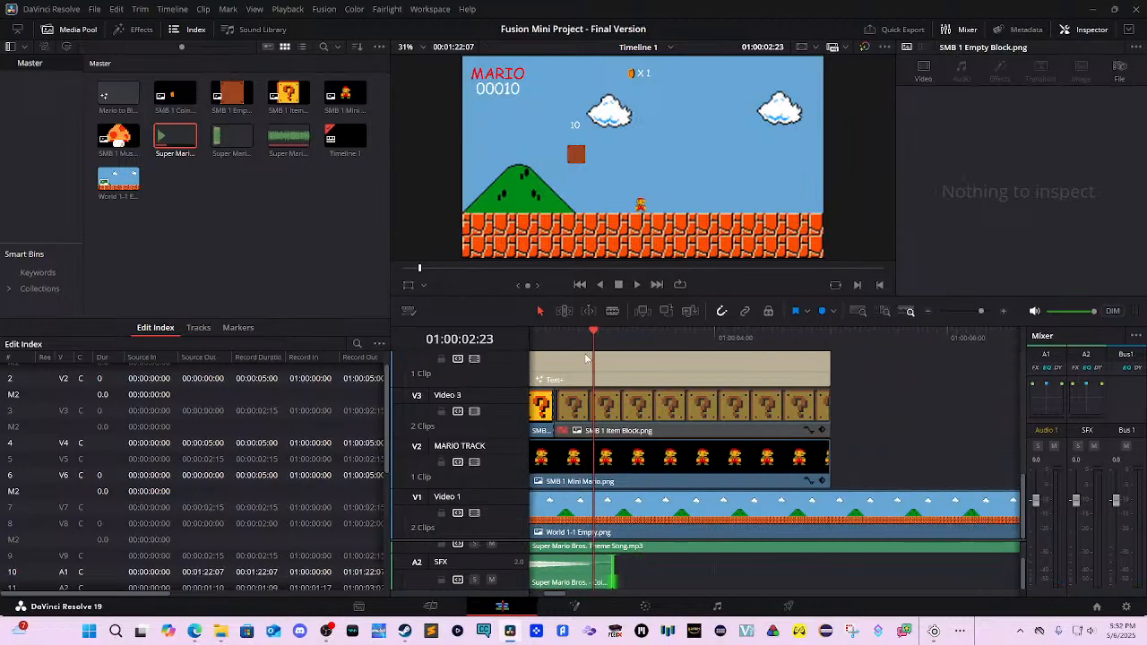
left_click_drag(589, 338, 831, 331)
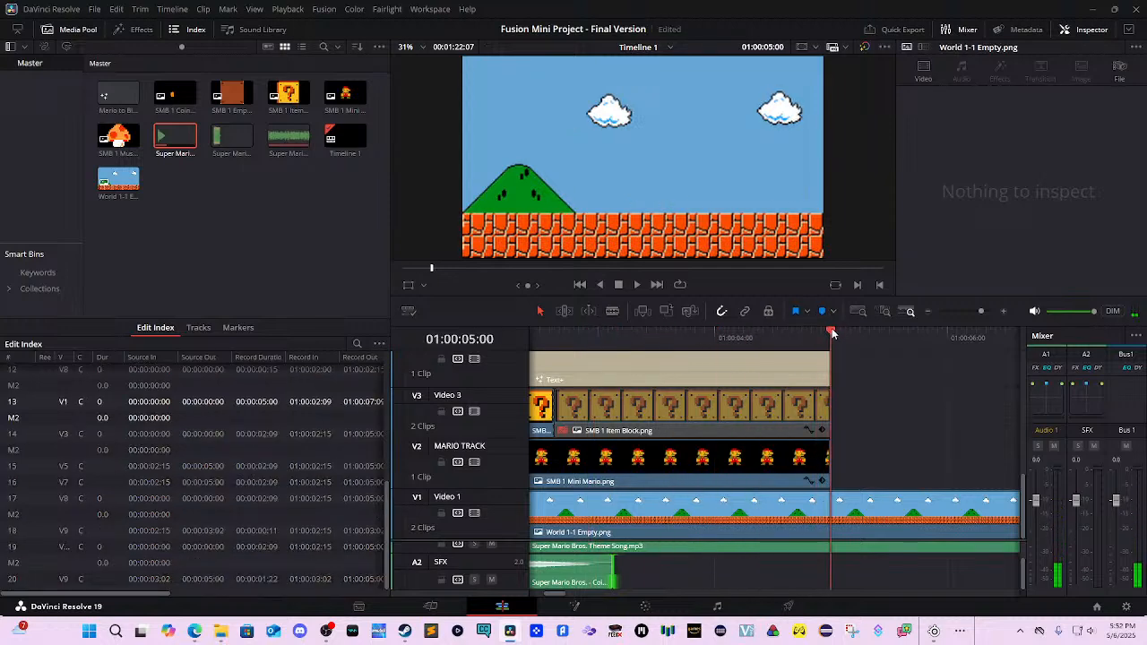
left_click(801, 462)
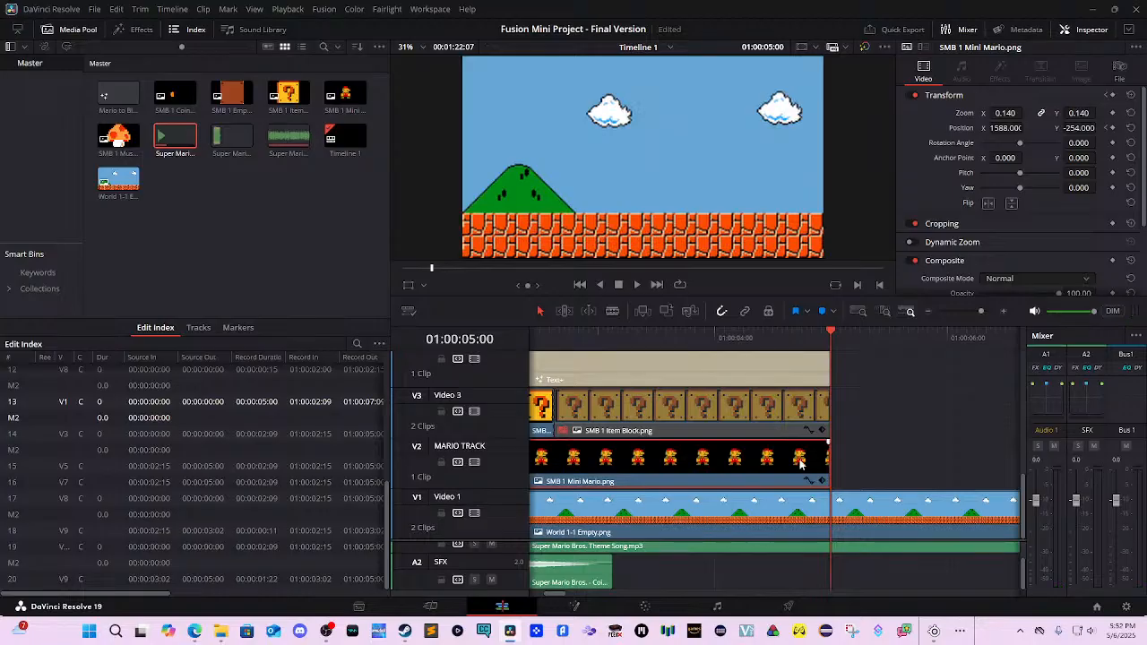
scroll(768, 388, "up", 2)
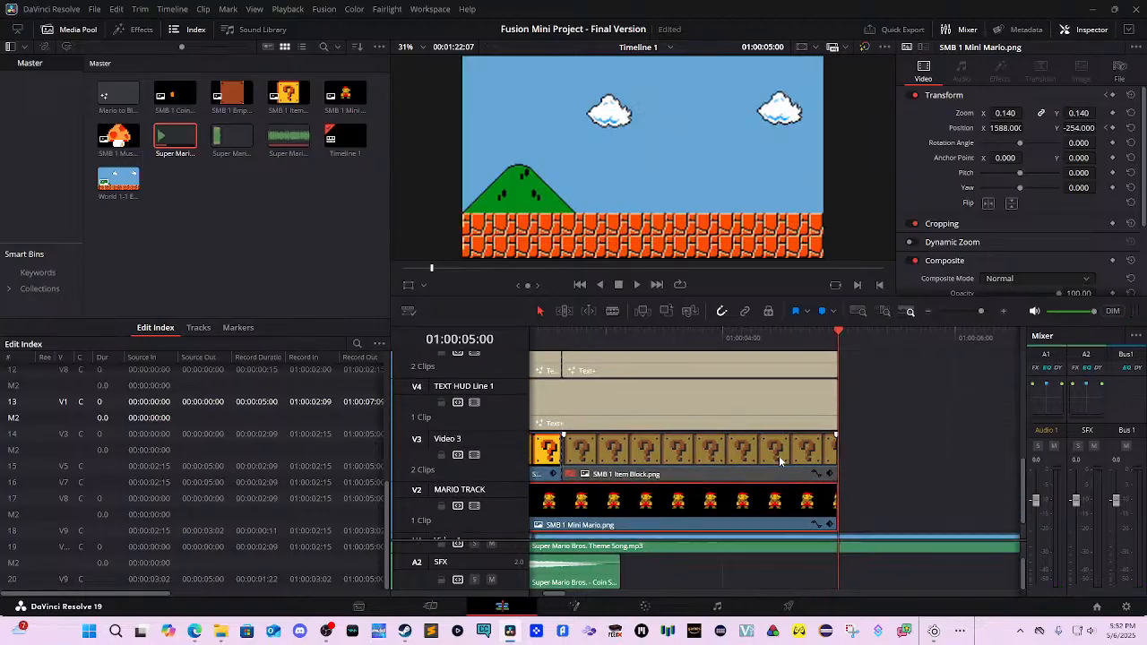
left_click(787, 433)
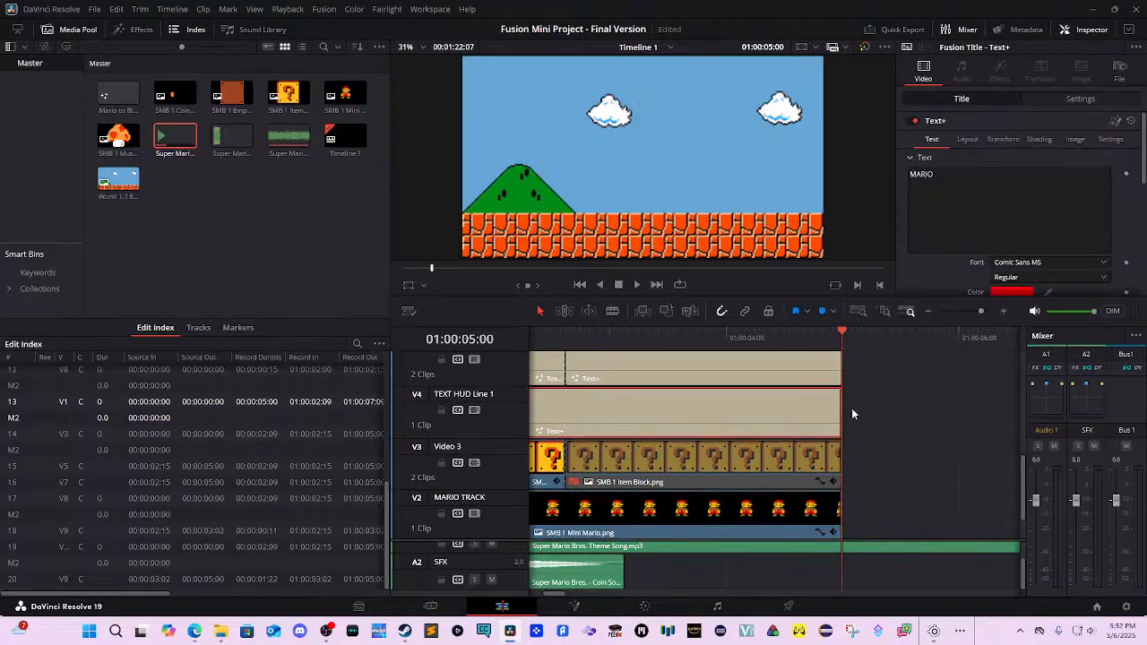
left_click_drag(841, 415, 596, 457)
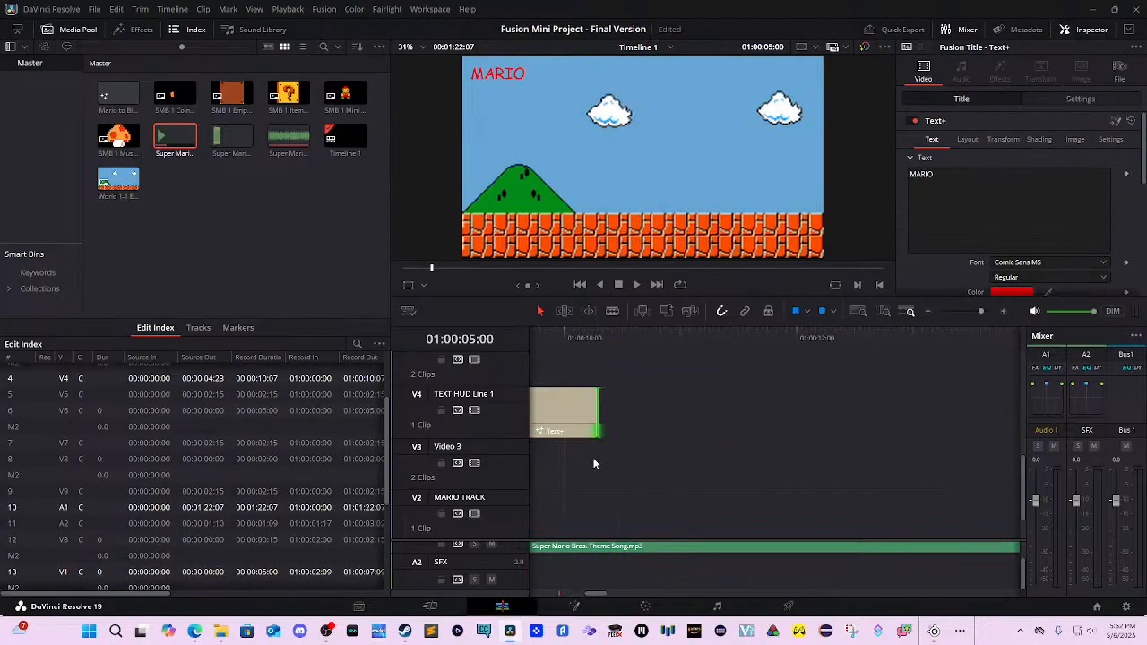
scroll(753, 397, "down", 1)
left_click_drag(752, 397, 1012, 331)
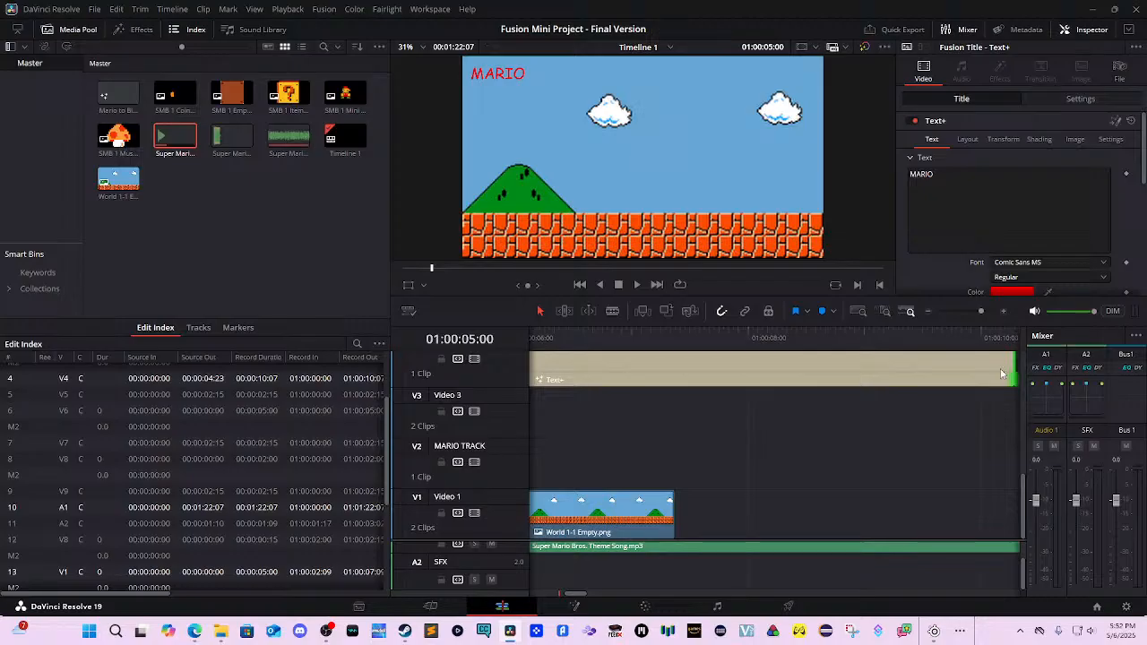
left_click_drag(957, 366, 657, 362)
left_click_drag(703, 432, 1011, 559)
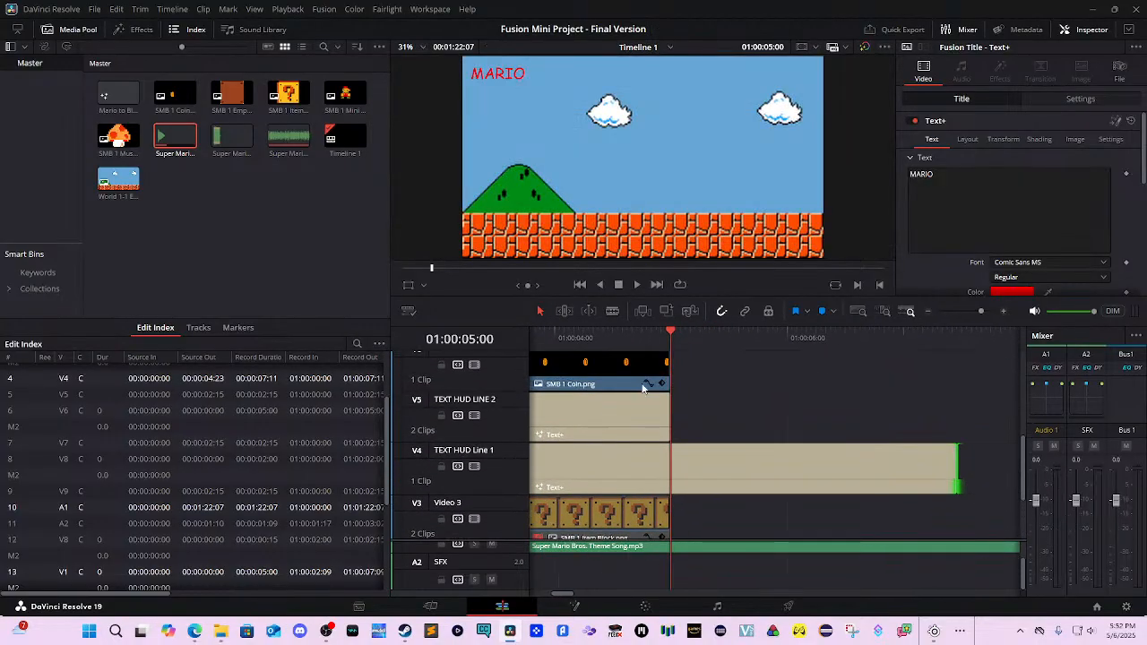
Extend the 00010 score text clip on TEXT HUD LINE 2 to end at 01:00:07:11.
left_click(642, 386)
left_click(652, 401)
left_click_drag(620, 339, 627, 338)
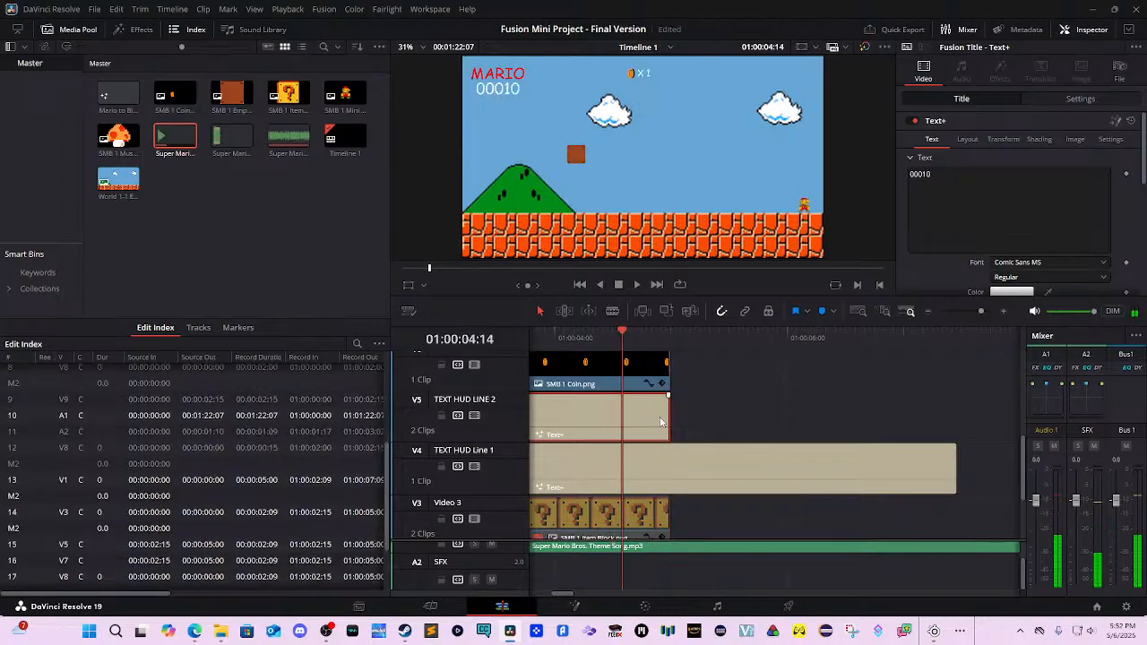
left_click_drag(667, 416, 961, 432)
left_click_drag(796, 407, 870, 572)
Extend the coin clip on the COINS track and the X 1 text clip on Video 7 to 01:00:07:11.
left_click(608, 469)
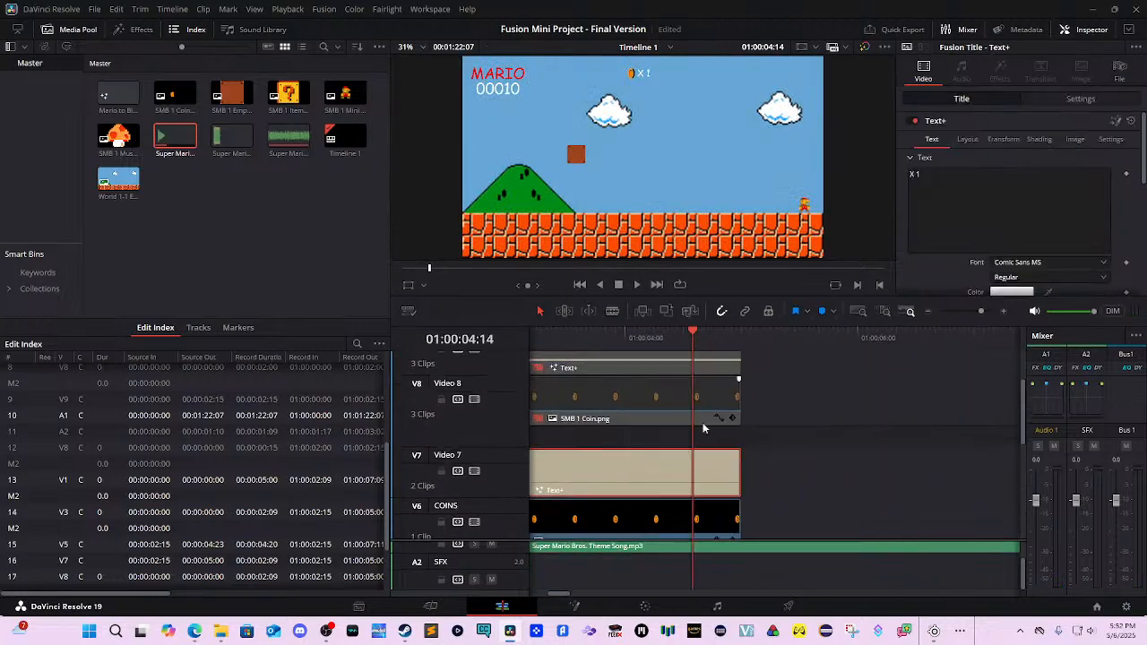
scroll(650, 457, "up", 2)
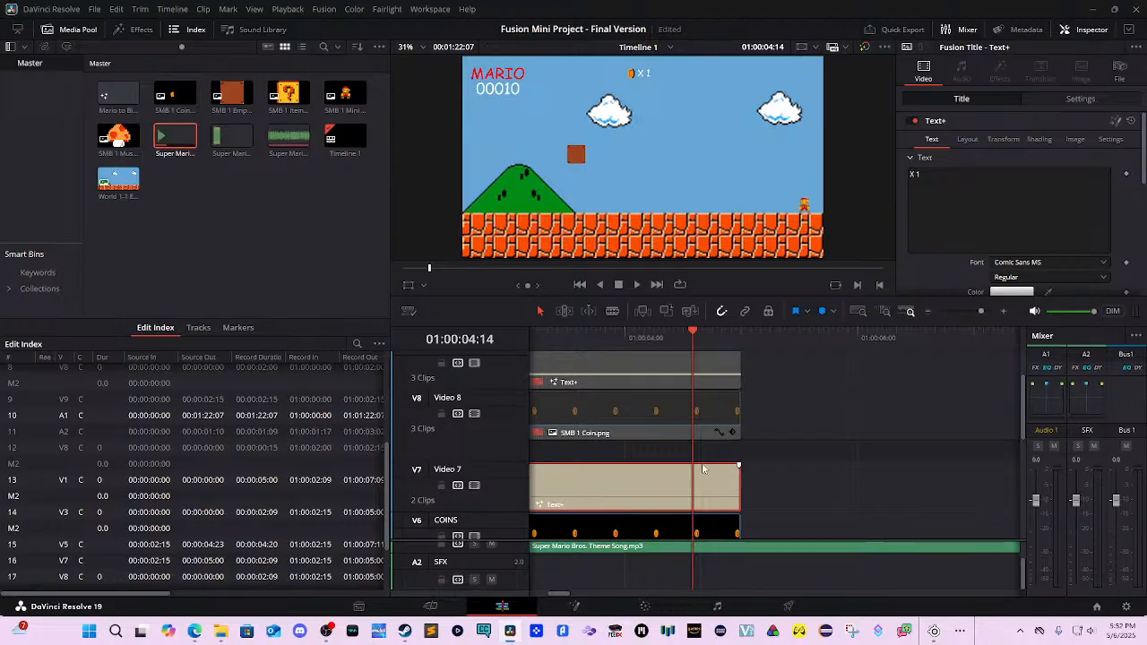
scroll(704, 469, "right", 3)
scroll(704, 469, "down", 5)
left_click(640, 453)
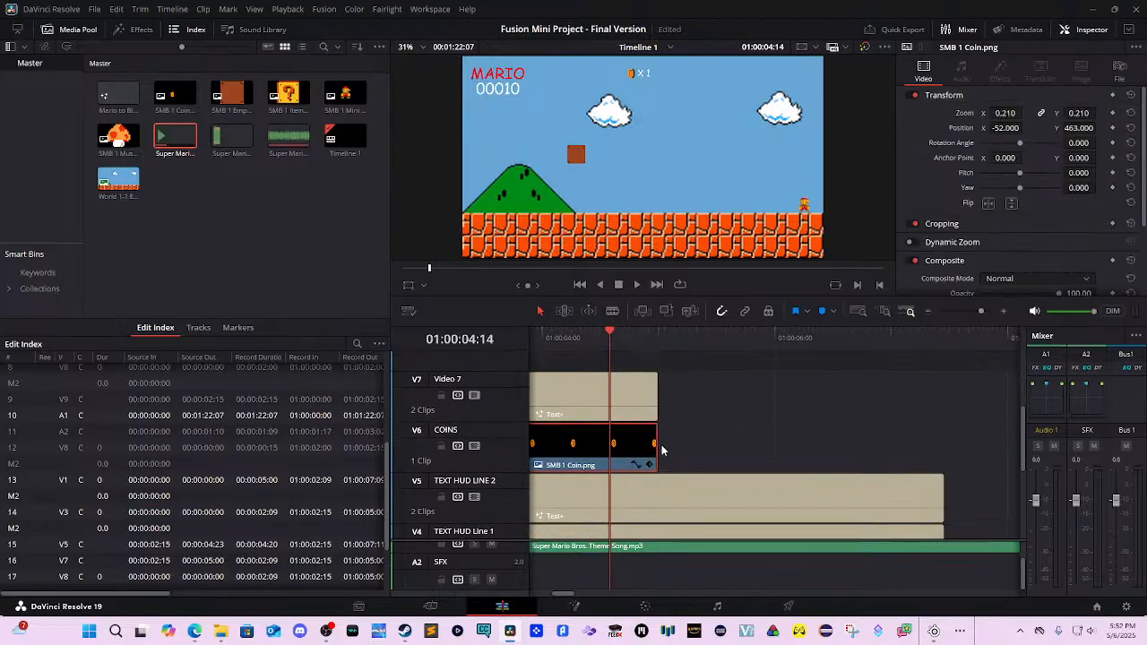
left_click_drag(660, 451, 942, 459)
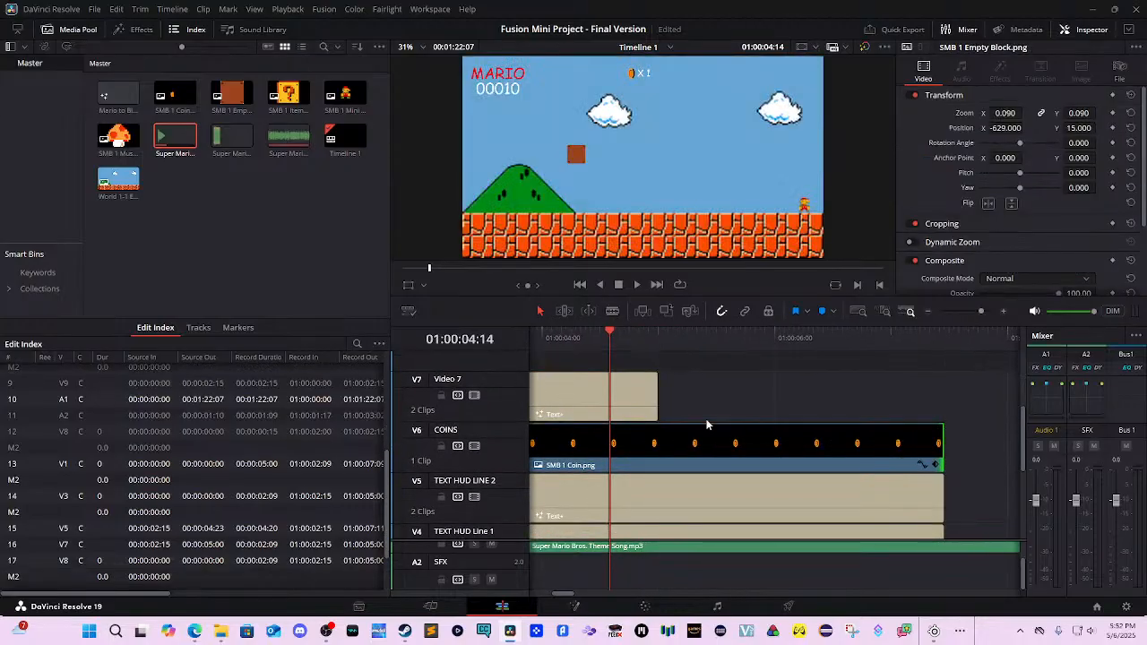
left_click_drag(658, 404, 983, 409)
Examine which clips on the other video tracks reach the end of the extended HUD clips and check the picture there.
scroll(699, 448, "up", 5)
scroll(699, 448, "left", 2)
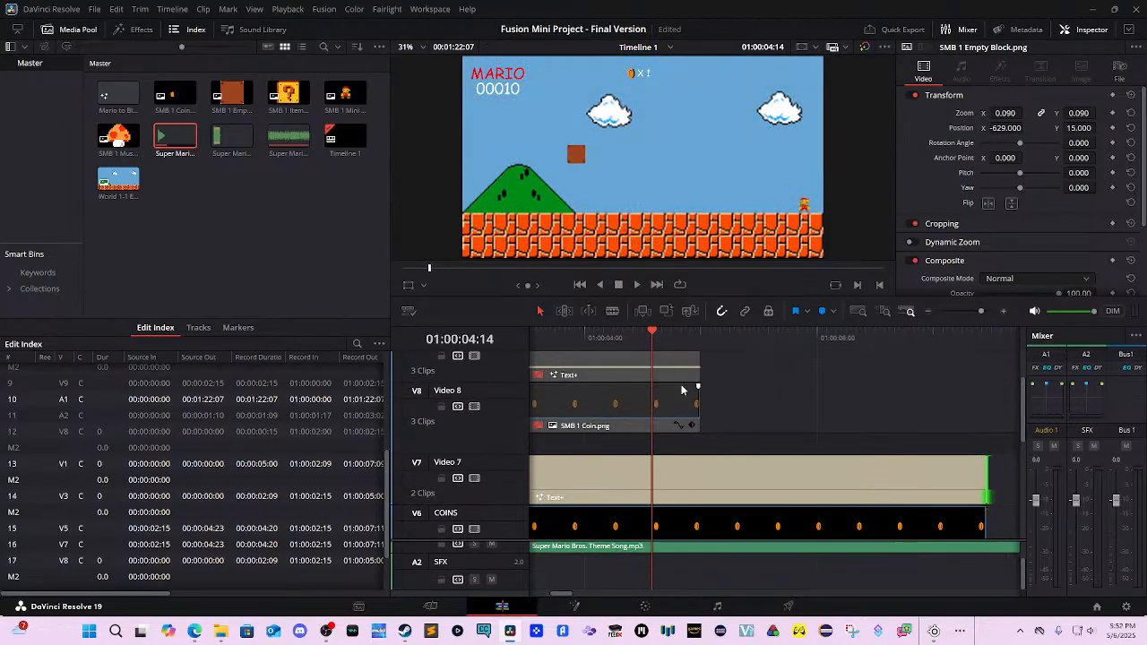
scroll(690, 395, "up", 3)
scroll(702, 396, "left", 2)
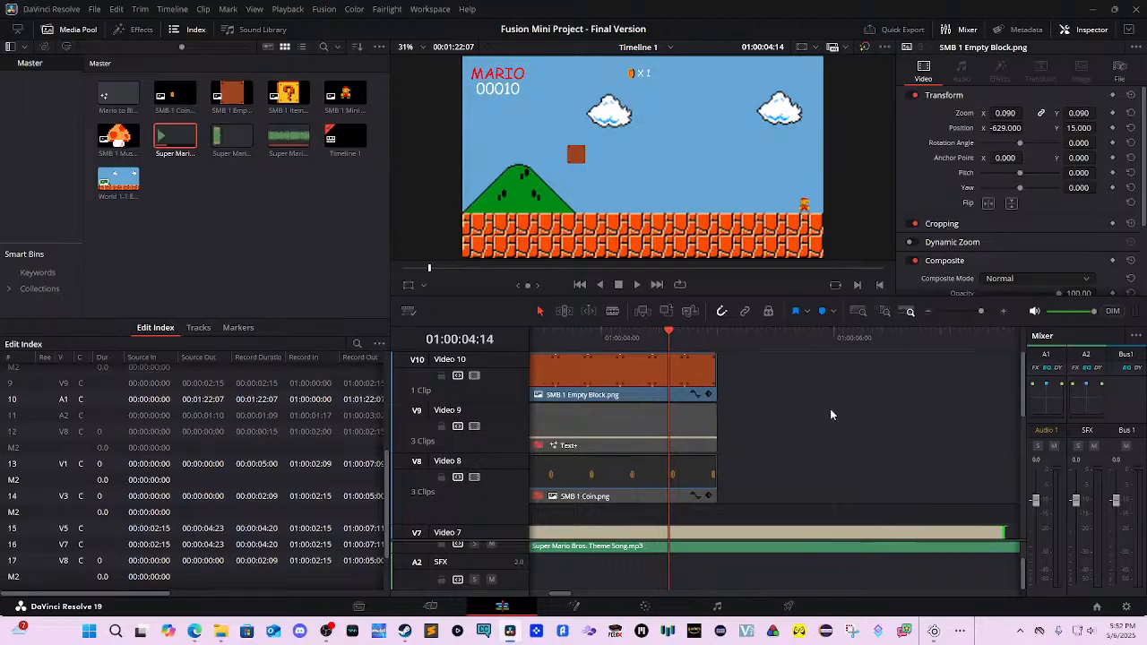
scroll(830, 415, "left", 5)
scroll(803, 445, "down", 3)
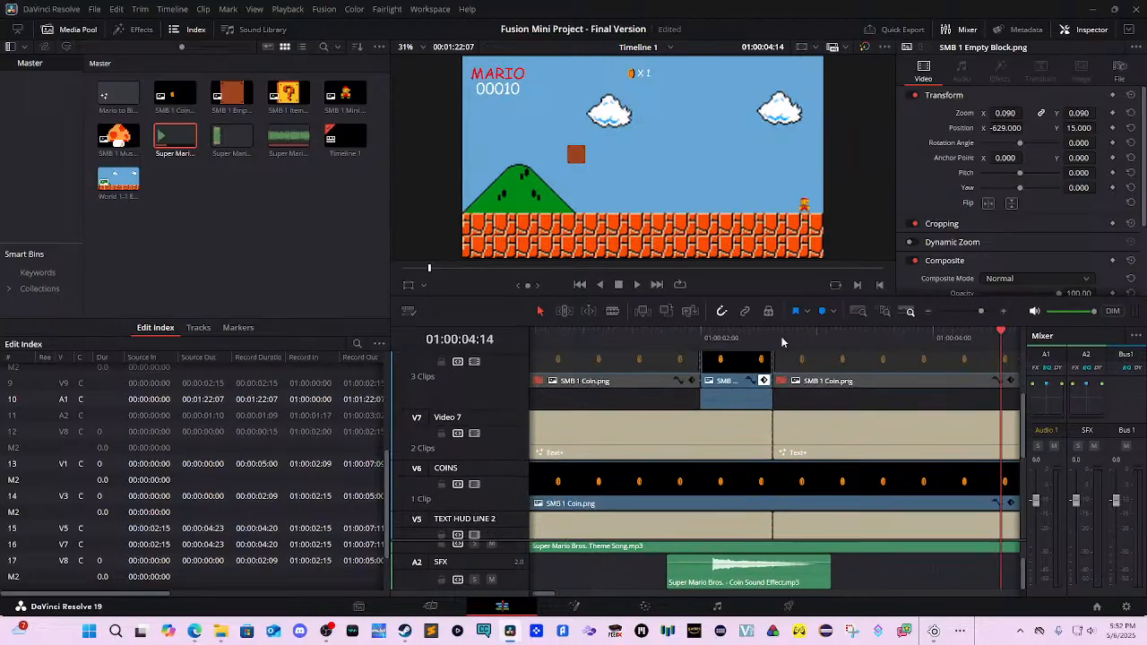
scroll(789, 358, "right", 7)
scroll(833, 421, "down", 2)
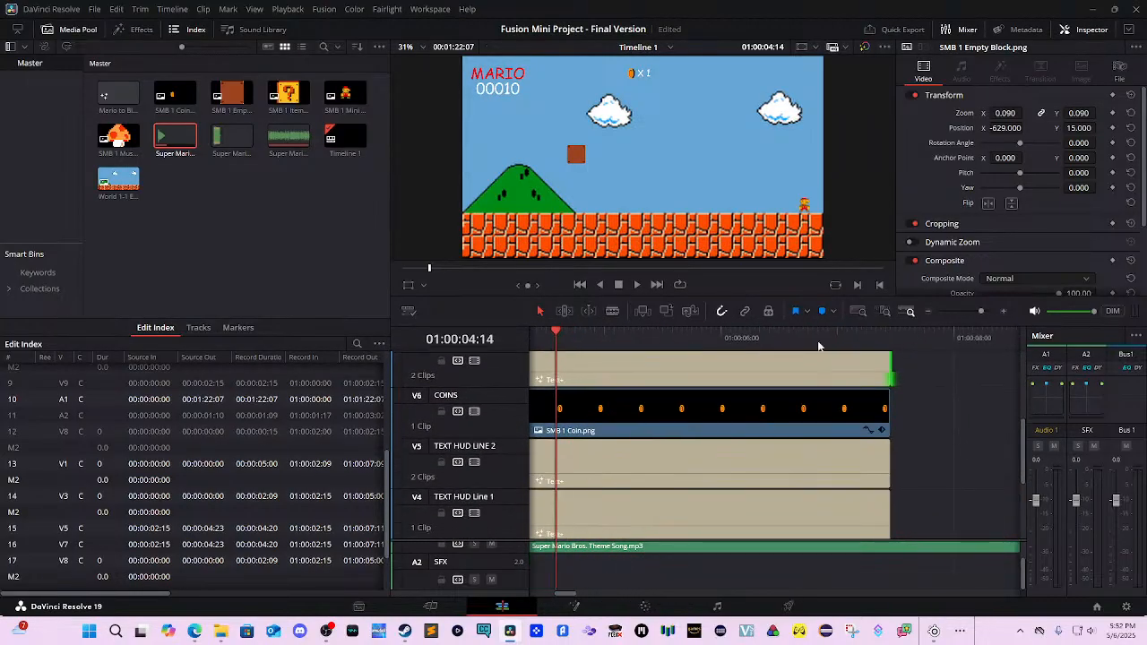
left_click_drag(818, 346, 892, 343)
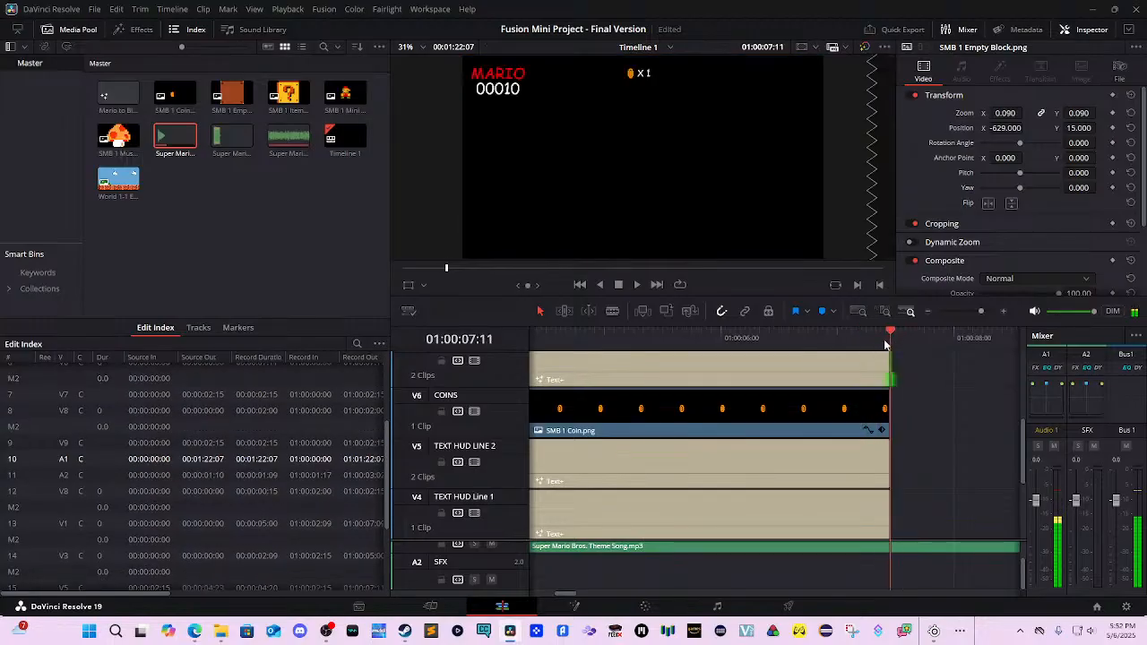
scroll(788, 464, "right", 3)
scroll(780, 464, "down", 3)
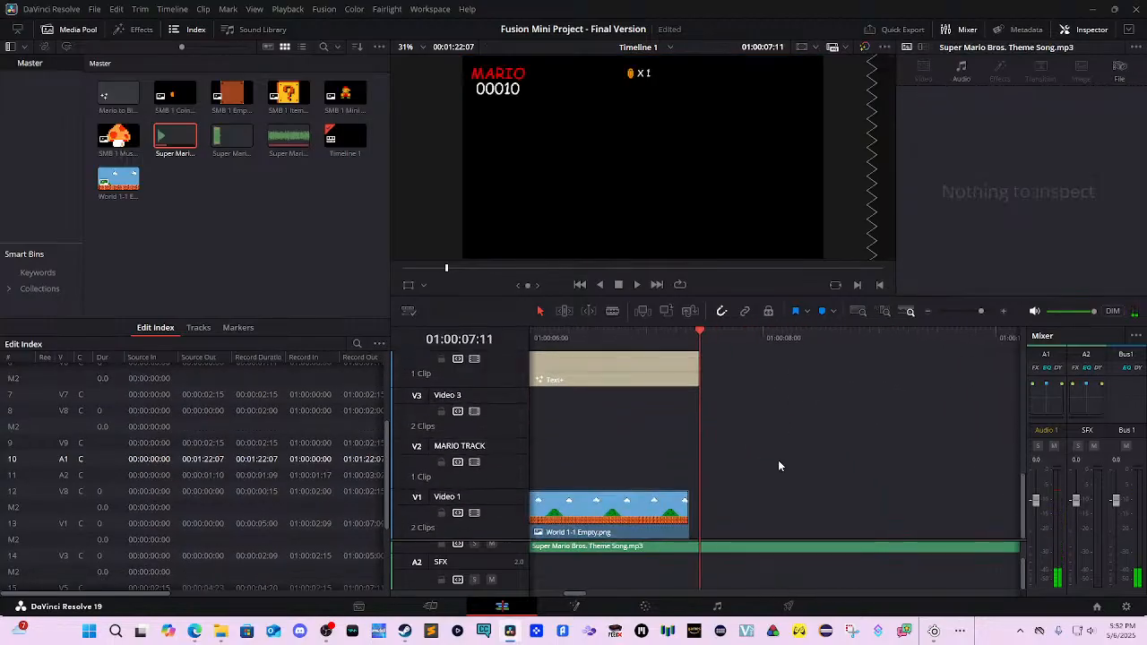
scroll(778, 460, "left", 5)
scroll(801, 455, "up", 1)
scroll(839, 445, "down", 1)
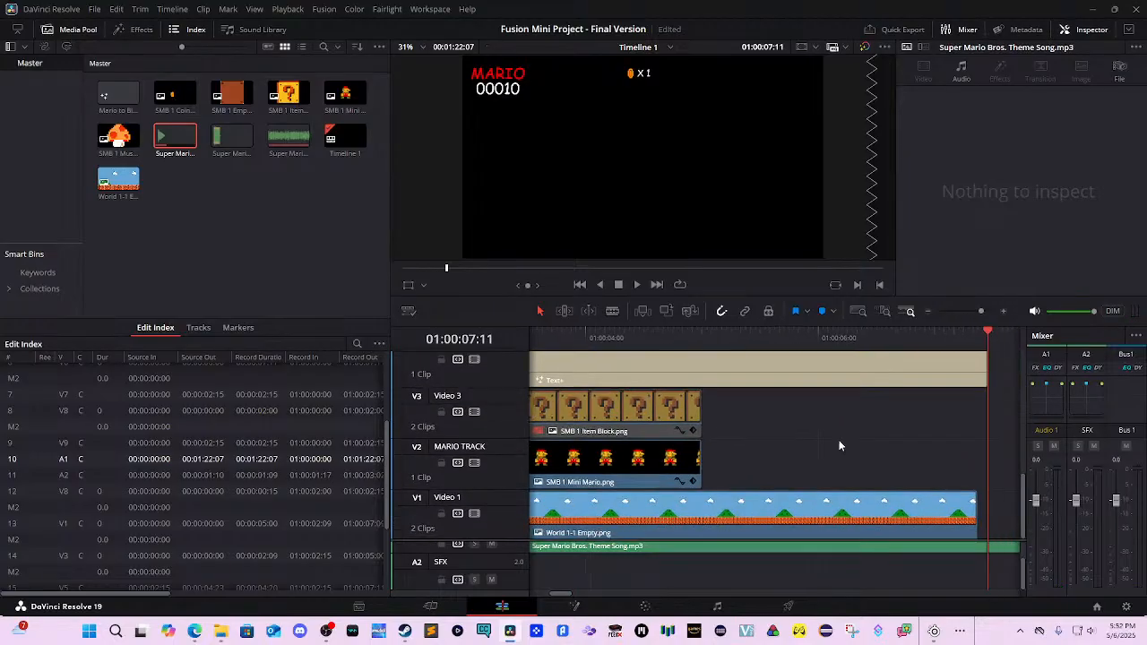
scroll(839, 446, "right", 5)
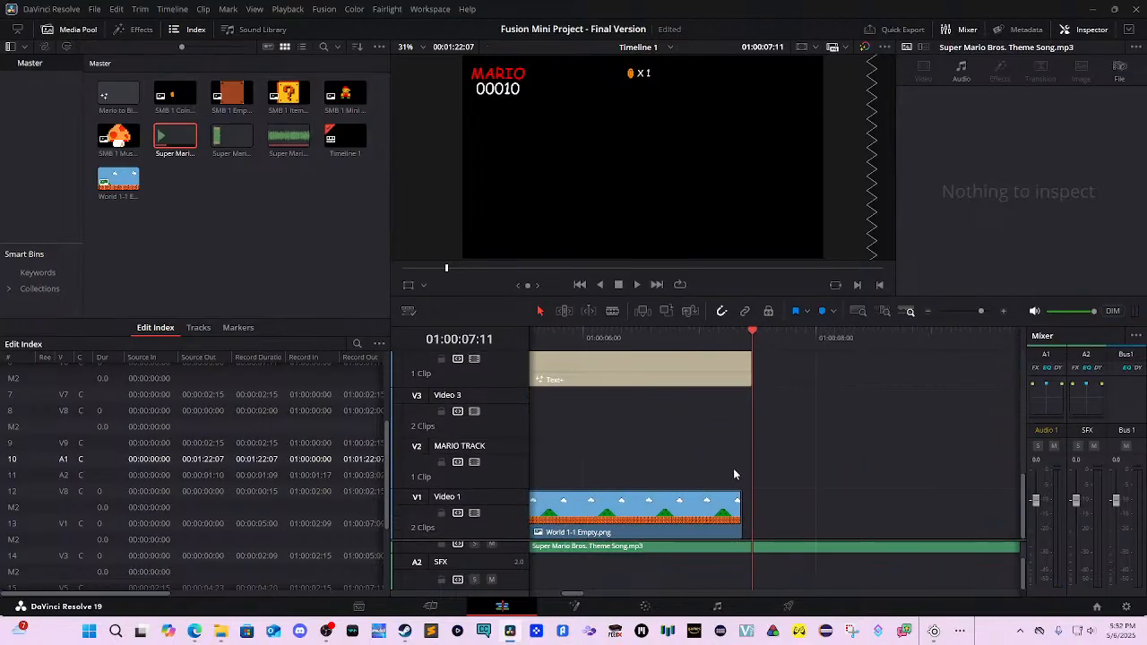
scroll(733, 468, "left", 3)
left_click(835, 335)
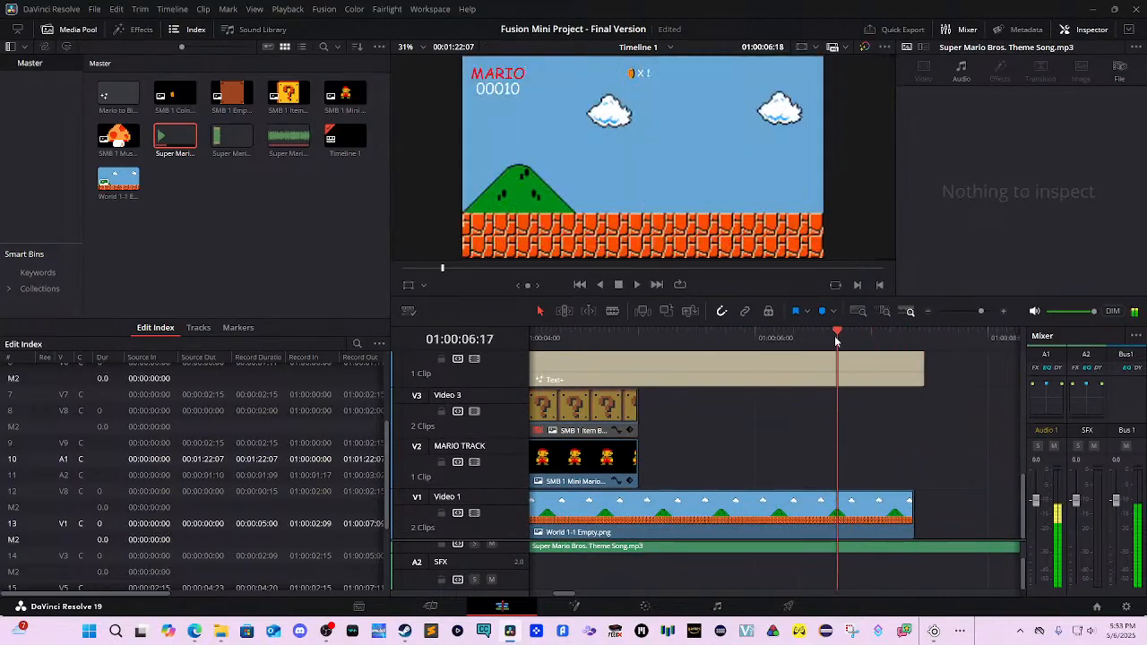
Add a second SMB 1 Mini Mario.png to MARIO TRACK directly after the first one, starting at 01:00:05:00.
left_click_drag(835, 335, 631, 377)
left_click(632, 412)
left_click(631, 457)
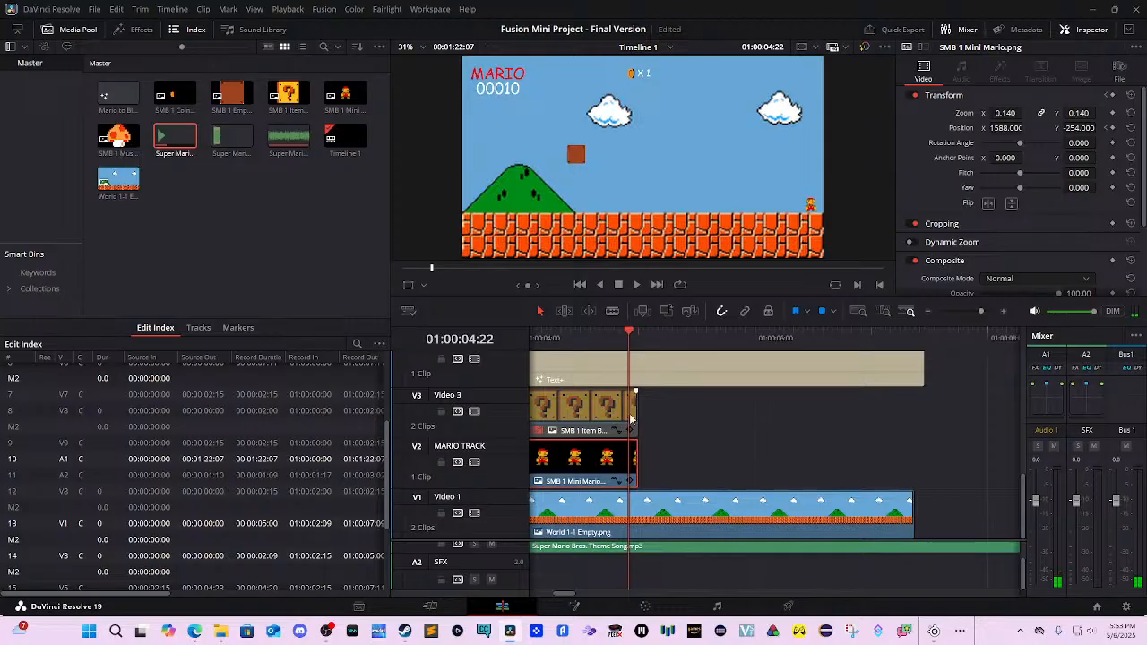
left_click_drag(345, 94, 665, 462)
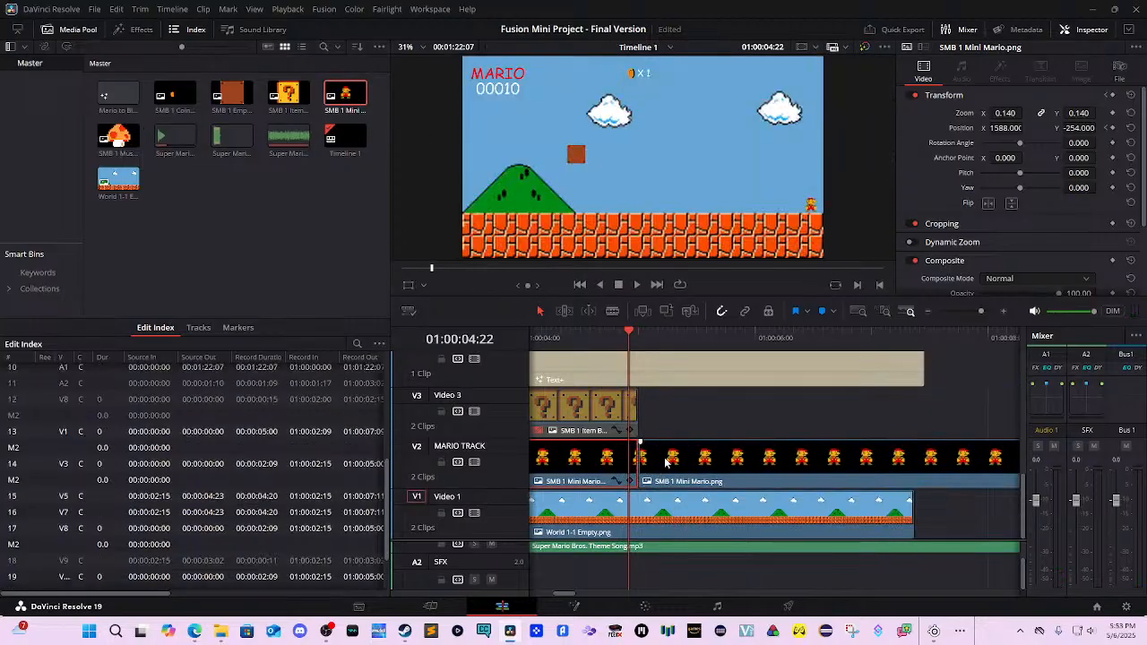
left_click_drag(630, 332, 650, 334)
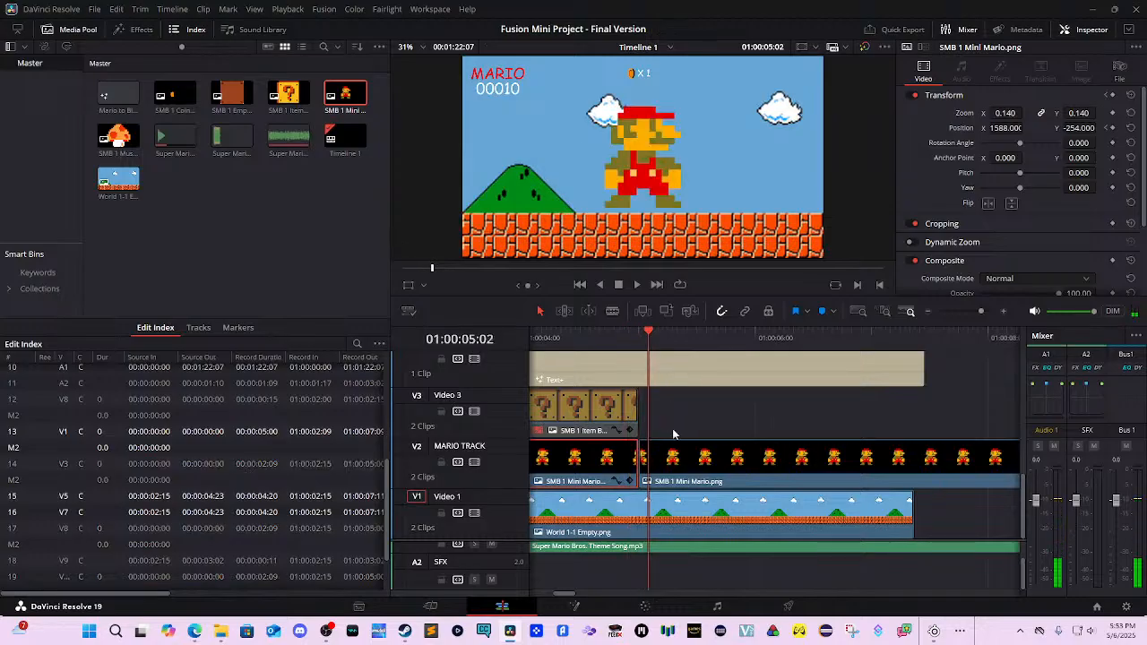
Set the second Mario clip's zoom to 0.170 and its position to X -1571, Y -232.
left_click(742, 445)
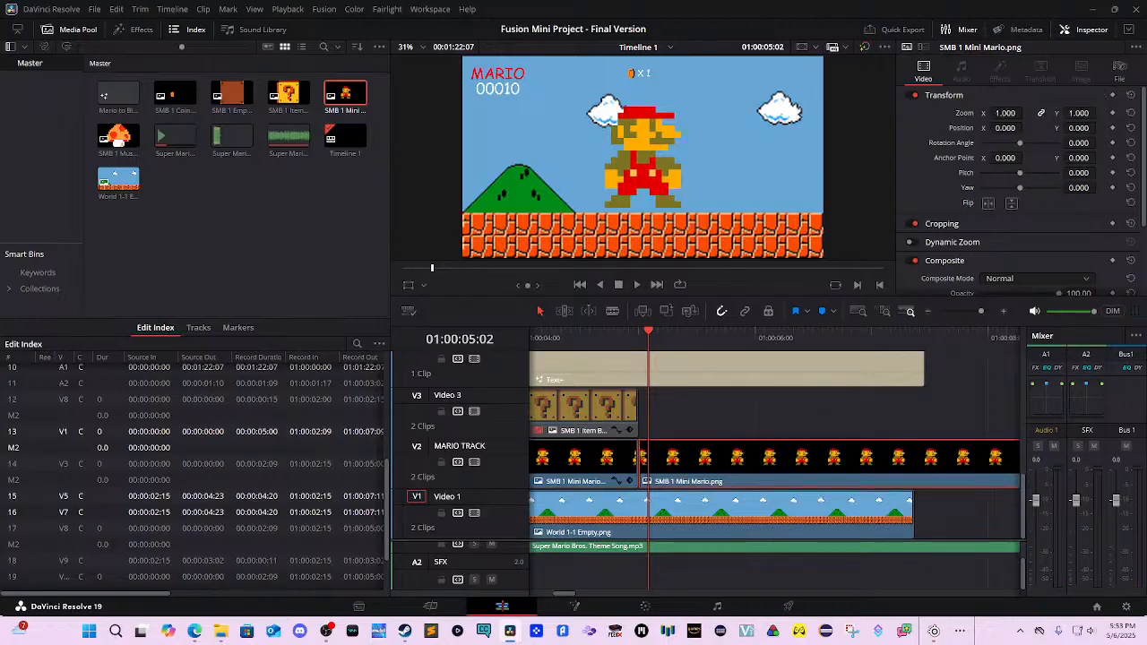
left_click_drag(1086, 128, 993, 114)
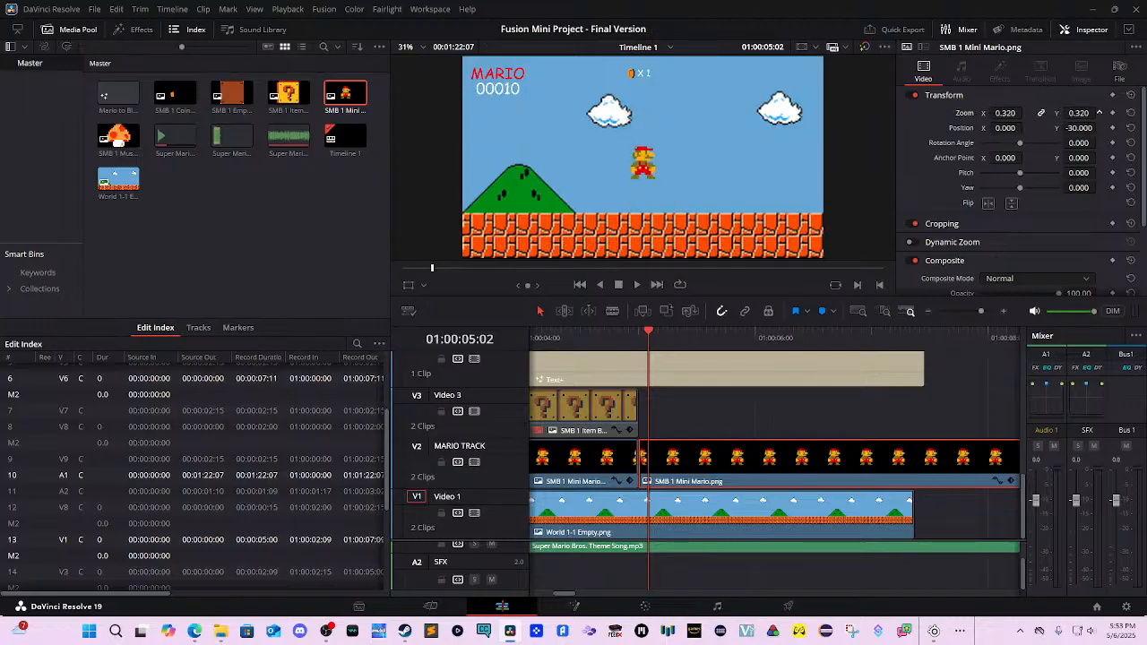
left_click_drag(1078, 125, 1099, 128)
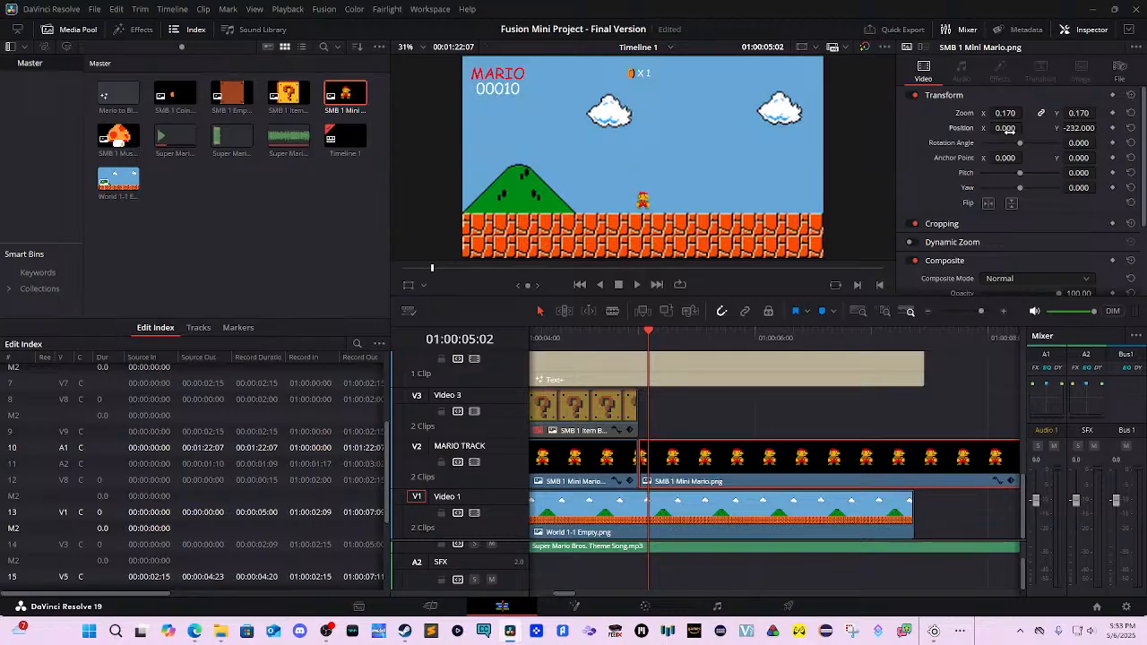
left_click_drag(1005, 127, 1028, 127)
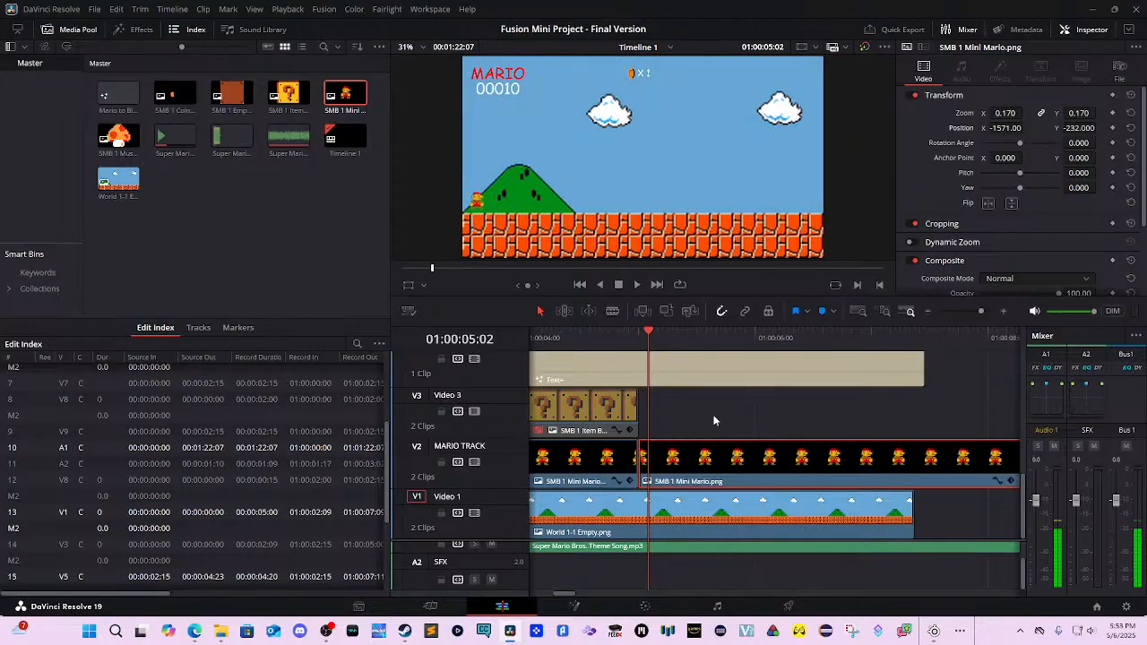
Place SMB 1 Mushroom.png on Video 3 above the second Mario clip, starting at about 01:00:05:02.
scroll(729, 416, "up", 2)
scroll(774, 432, "down", 3)
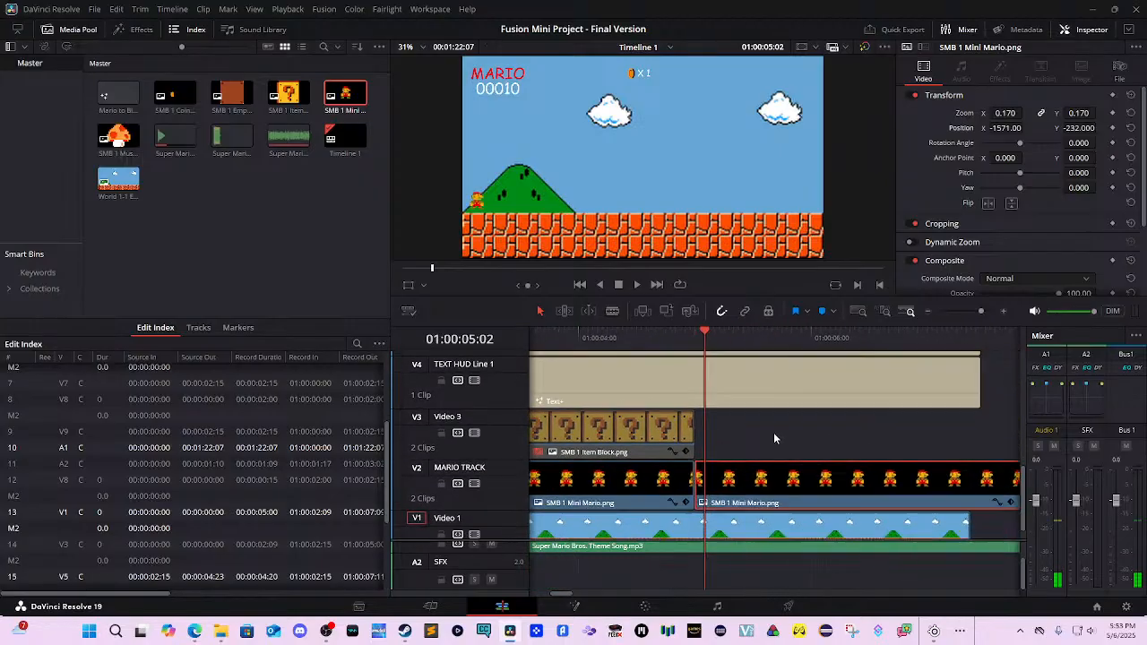
left_click_drag(118, 135, 682, 439)
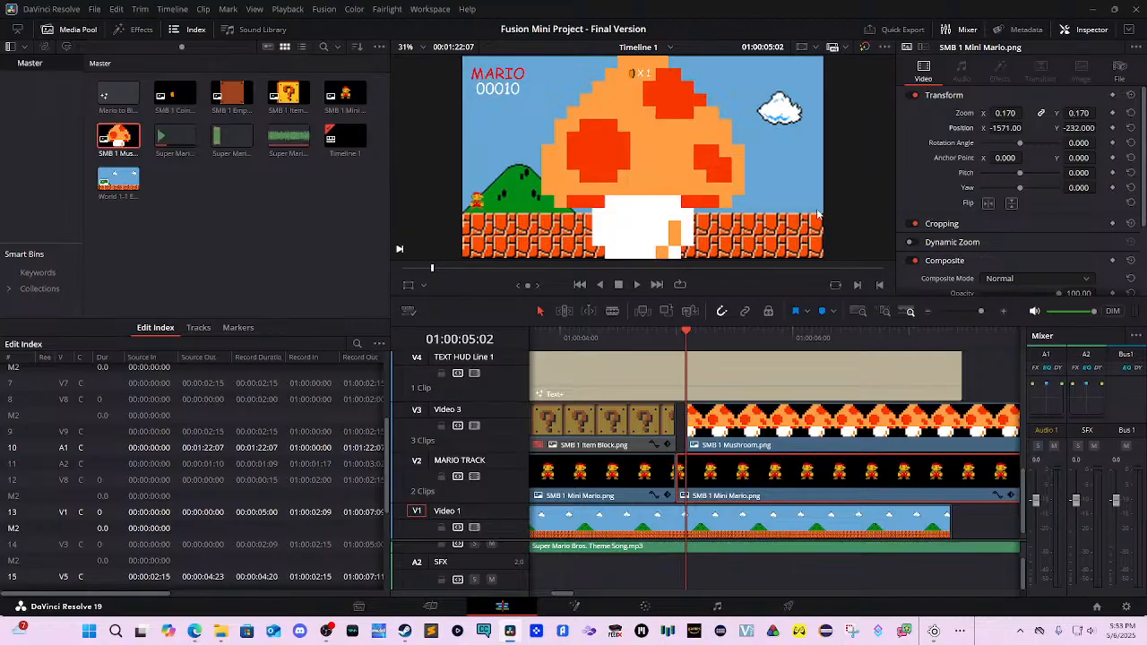
Scale the mushroom to 0.080 at position Y -241 and shift its clip to start at 01:00:05:00.
left_click(760, 433)
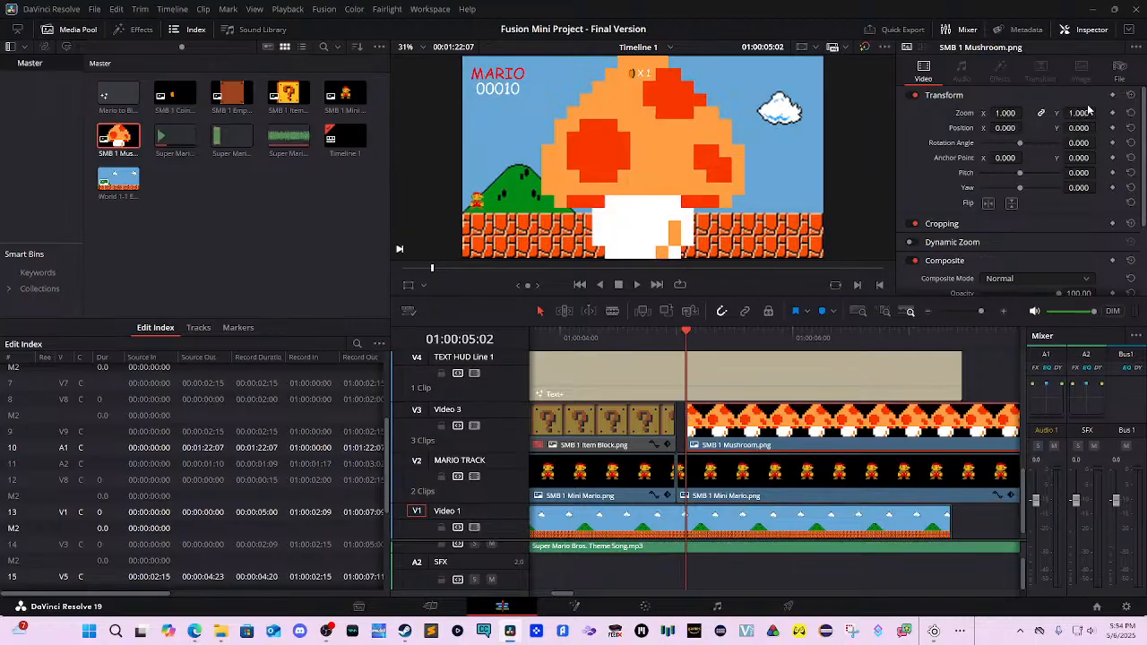
mouse_move(1079, 113)
left_mouse_down()
mouse_move(1028, 113)
mouse_move(1063, 130)
mouse_move(1030, 132)
mouse_move(1060, 115)
mouse_move(1044, 115)
mouse_move(1081, 113)
mouse_move(1074, 130)
mouse_move(1075, 114)
left_mouse_up()
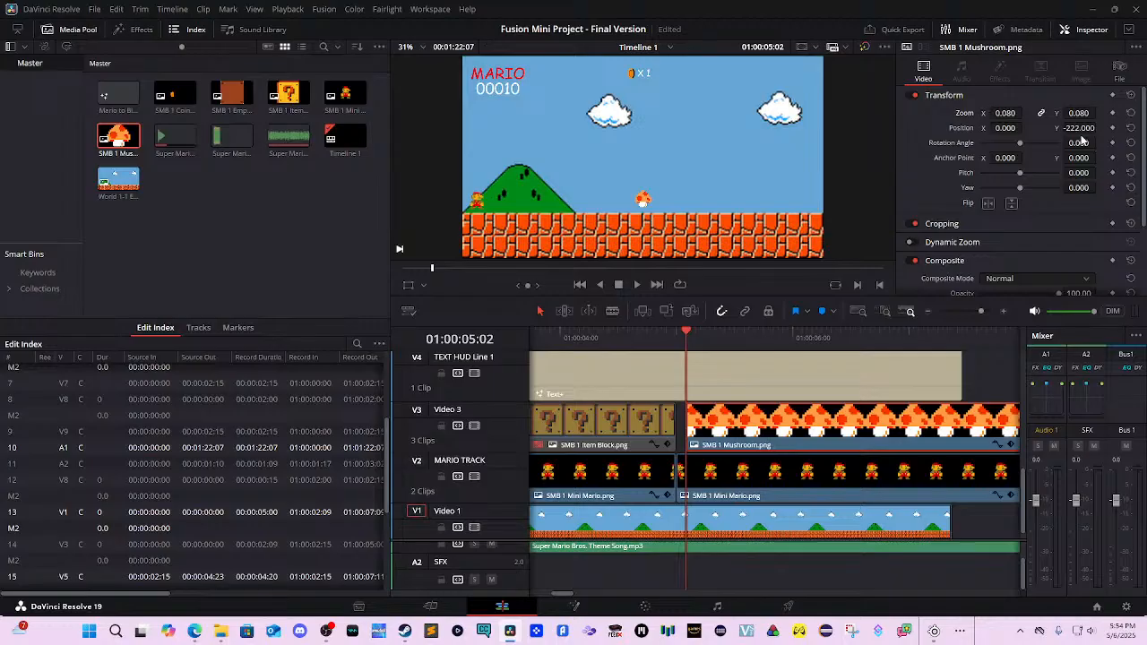
left_click_drag(1080, 130, 1071, 130)
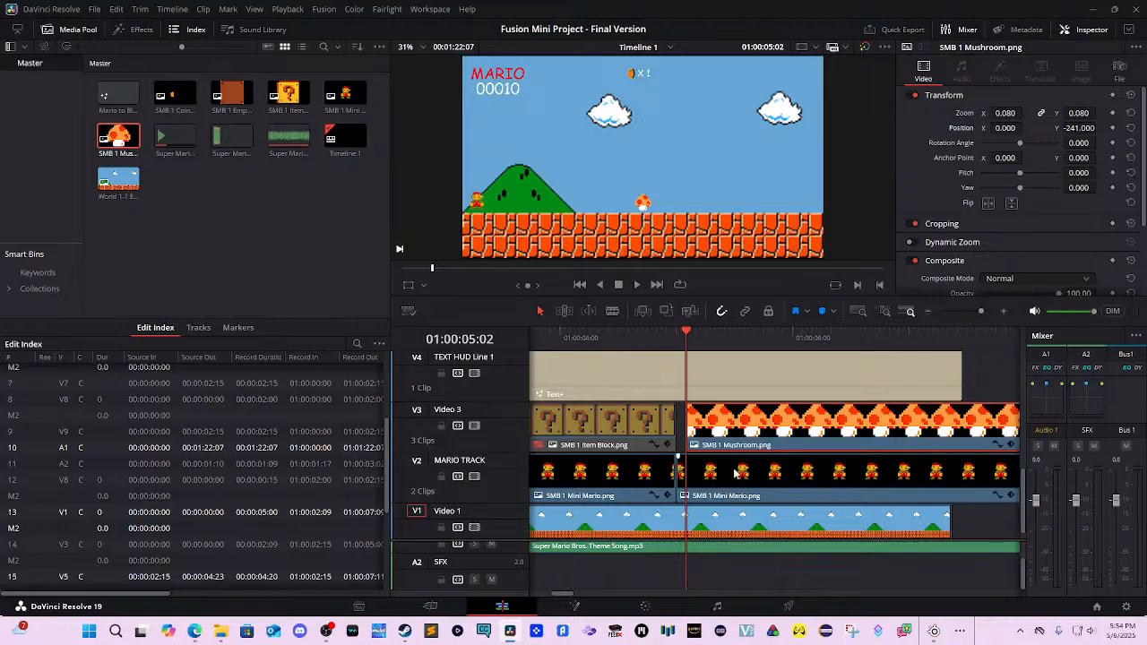
left_click_drag(743, 424, 736, 424)
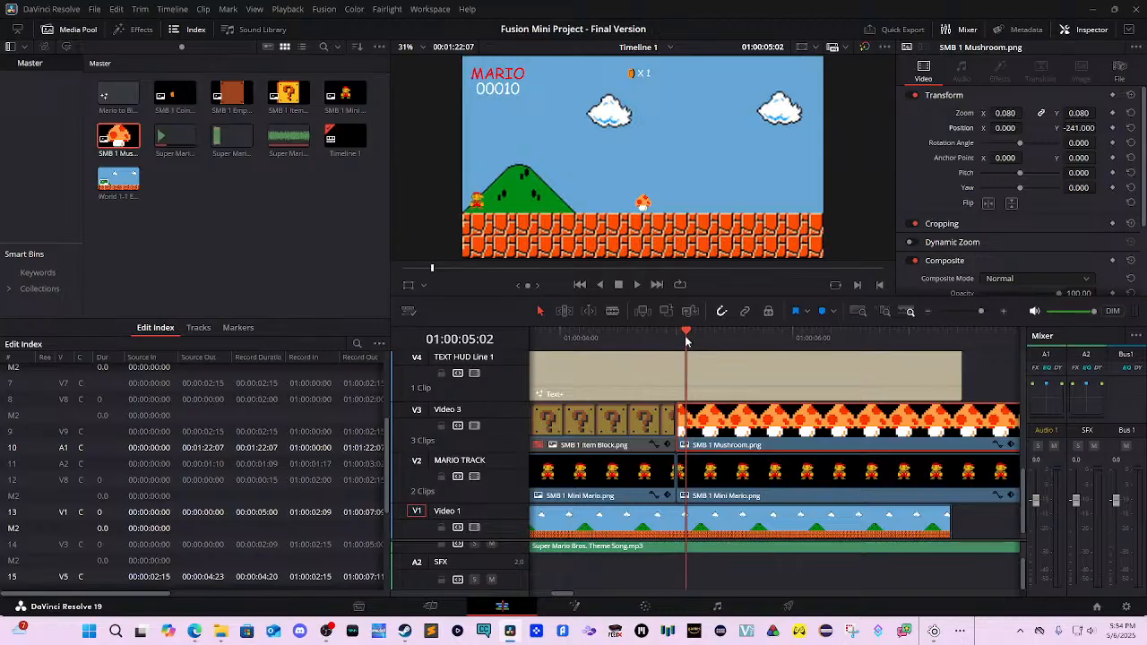
Add a position keyframe to the second Mario clip at 01:00:05:04 and move Mario toward the mushroom to about X -1179.
left_click_drag(685, 337, 683, 336)
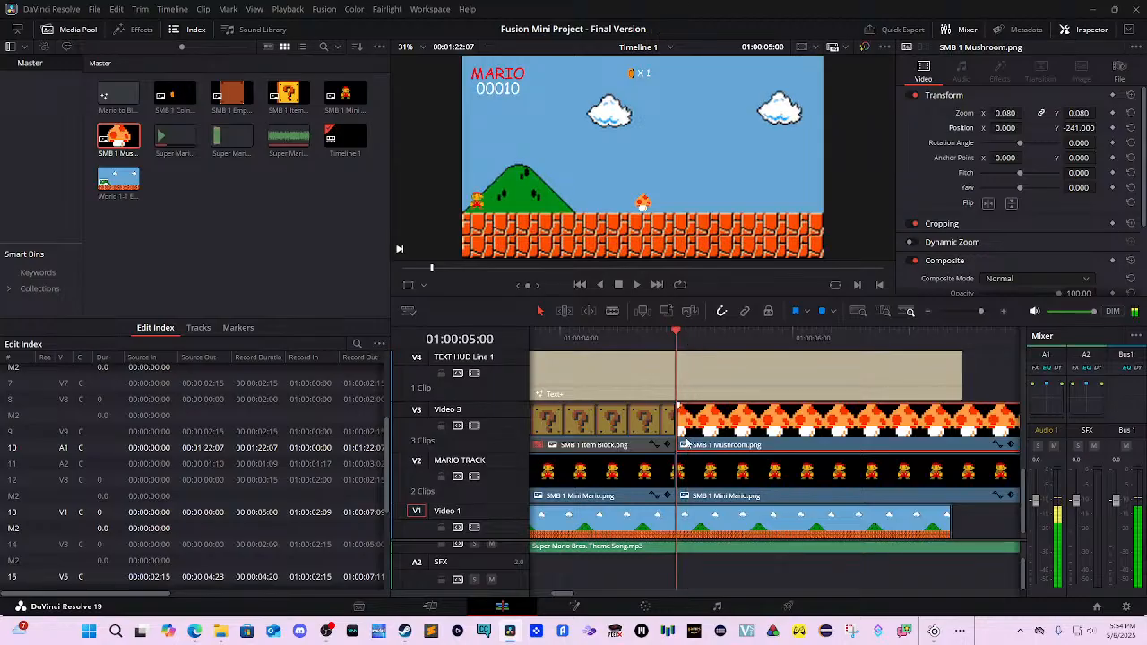
left_click(693, 471)
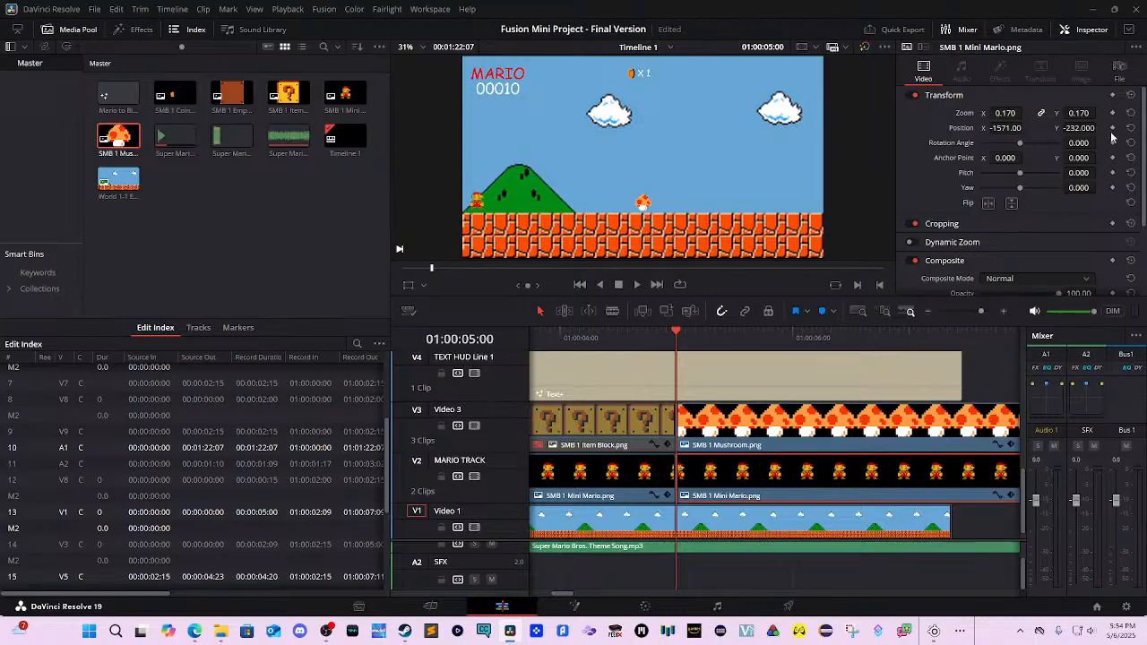
key("space")
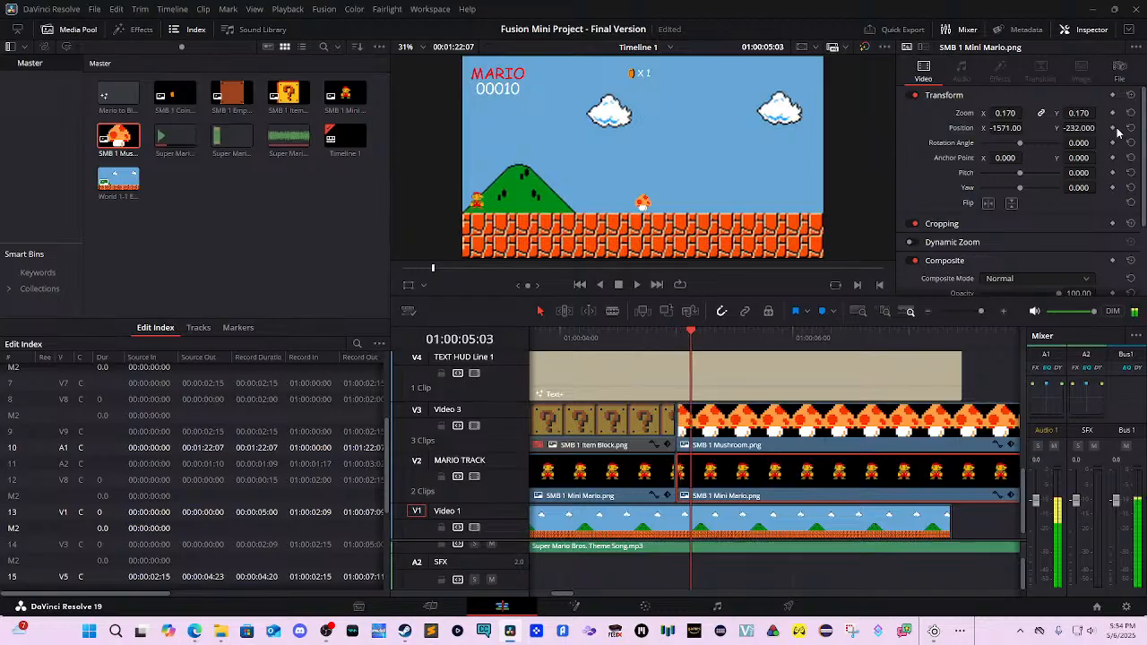
left_click(1112, 128)
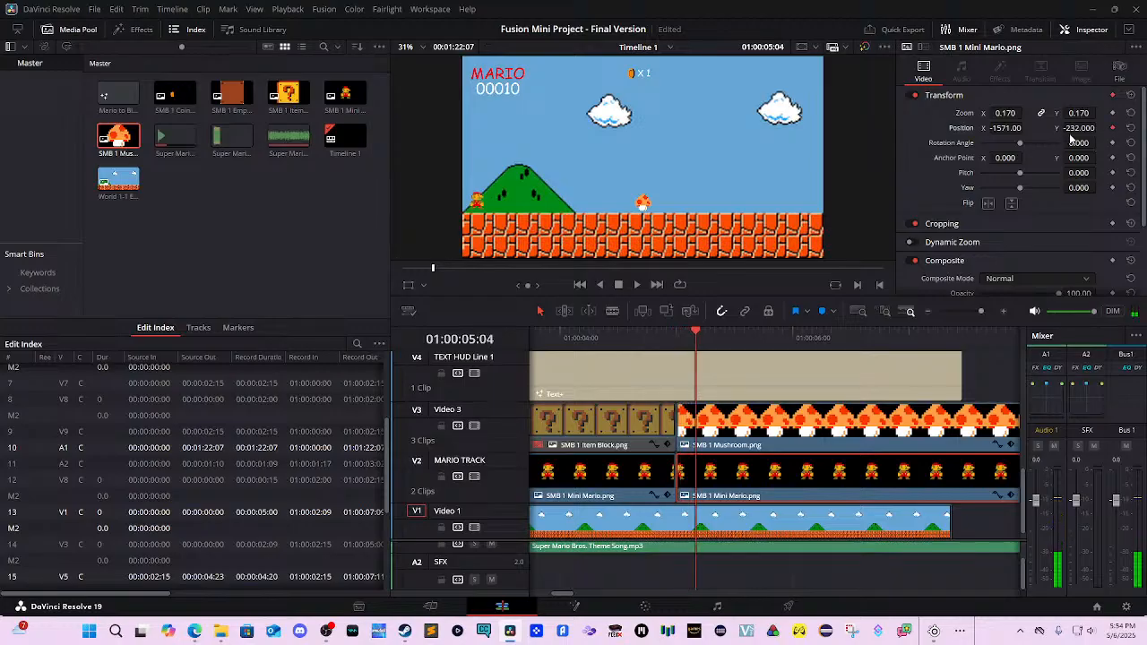
left_click_drag(1005, 129, 1025, 127)
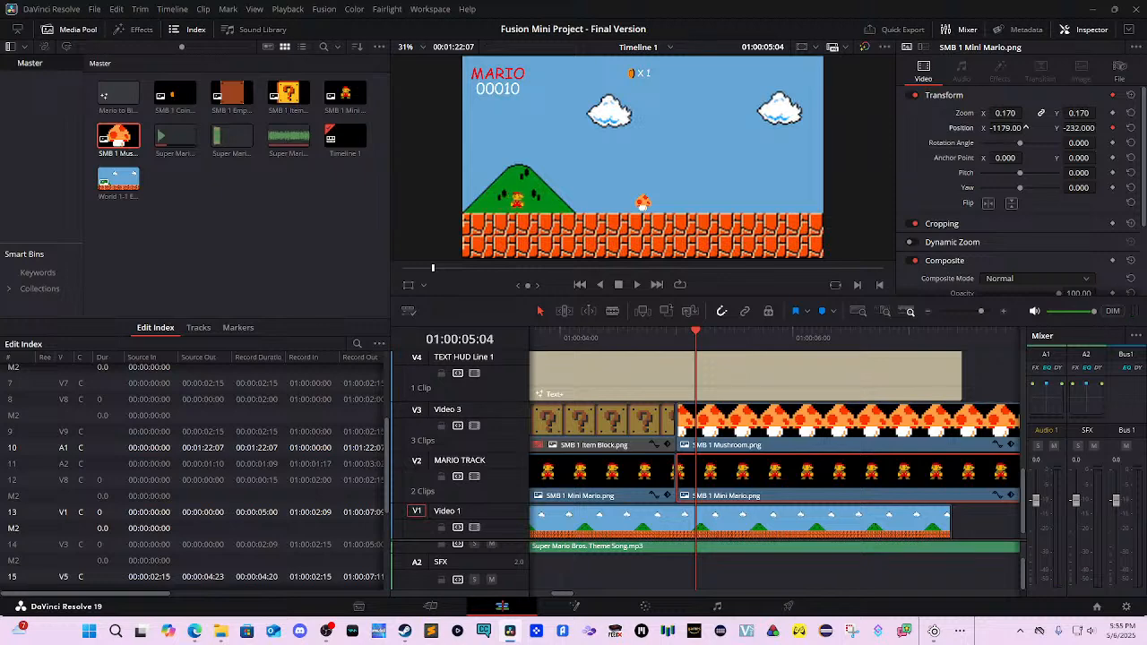
Keyframe the second Mini Mario clip's X position to -12 at 01:00:06:08 so he moves to the mushroom.
key("space")
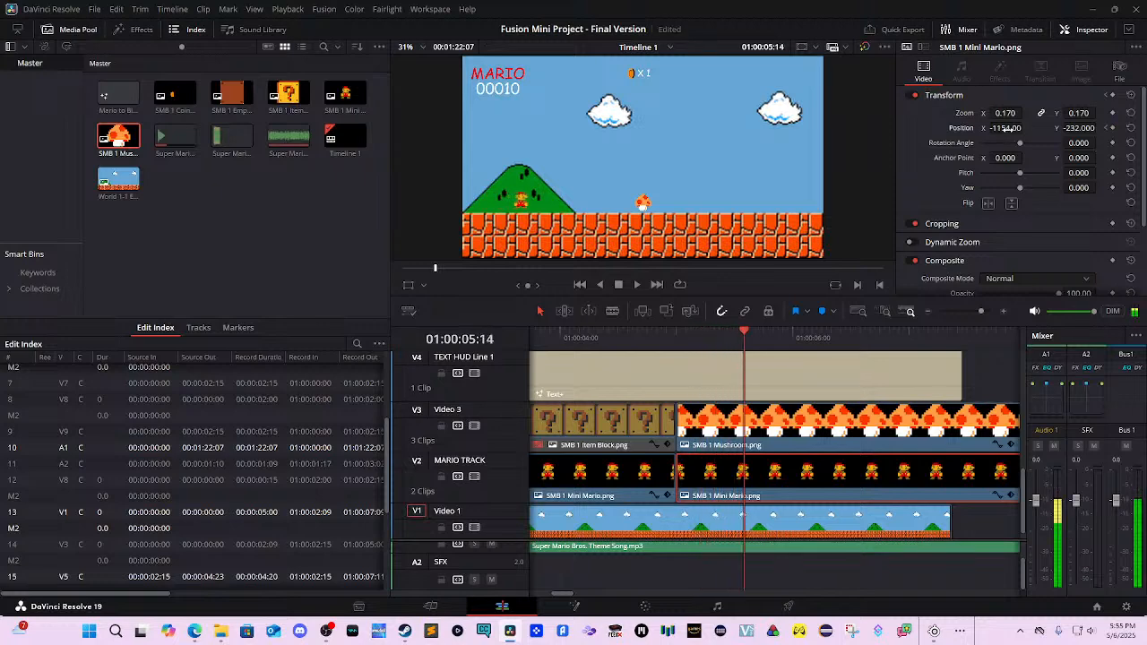
mouse_move(1025, 127)
left_mouse_down()
mouse_move(1006, 129)
mouse_move(1026, 128)
left_mouse_up()
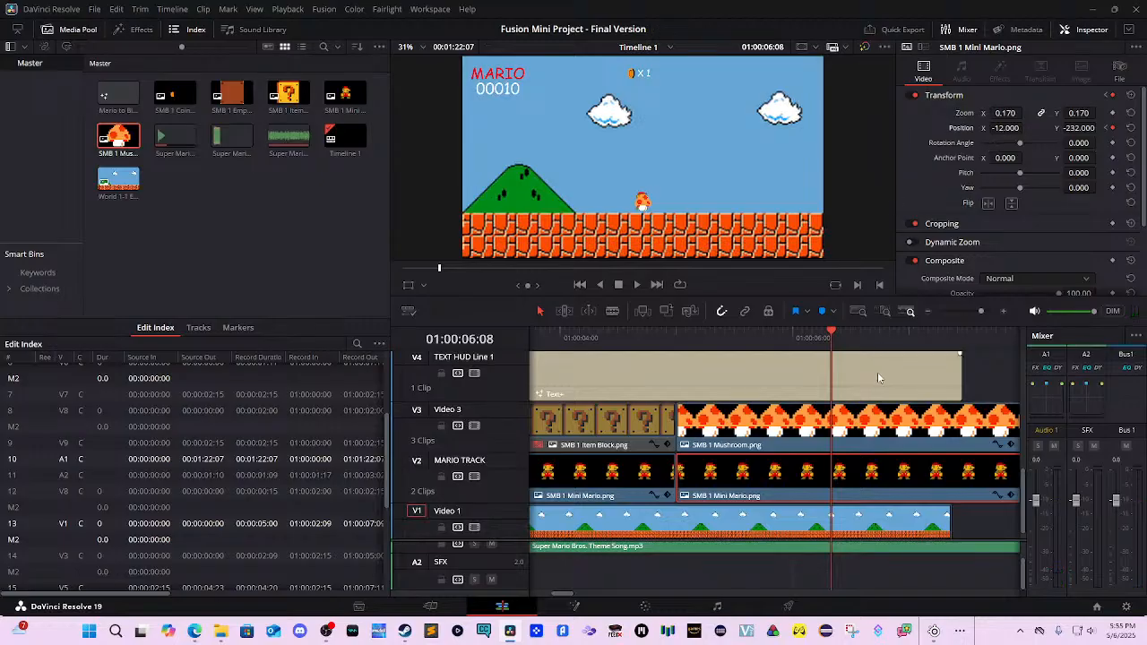
Split the mushroom clip on Video 3 at 01:00:06:08 and disable its second part.
left_click(827, 443)
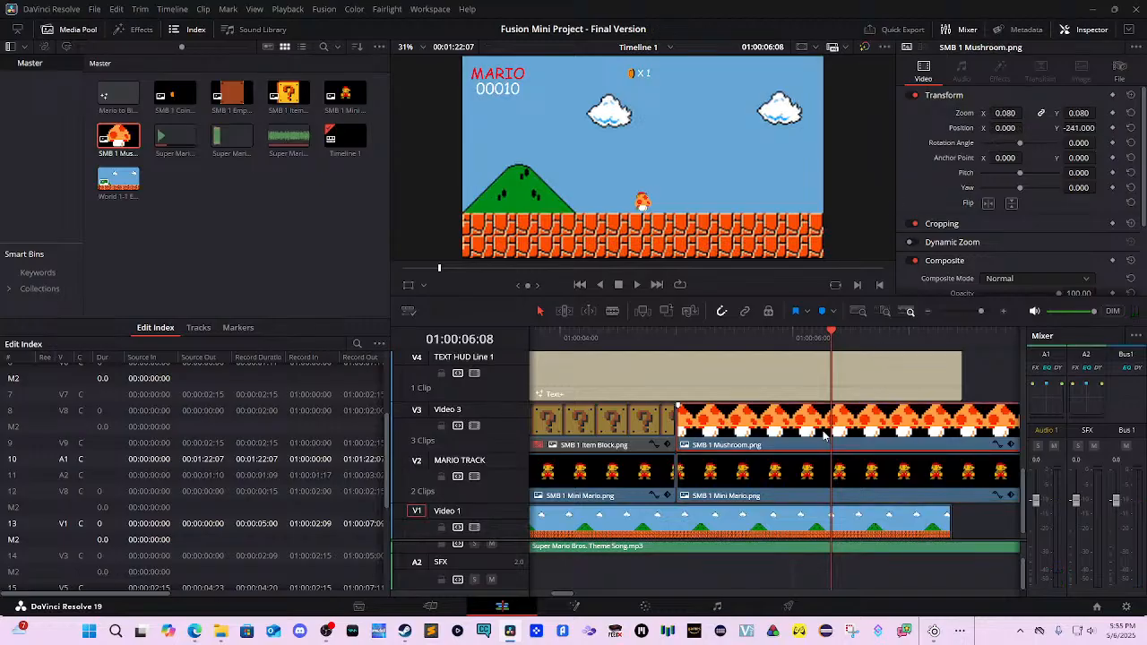
key("ctrl+b")
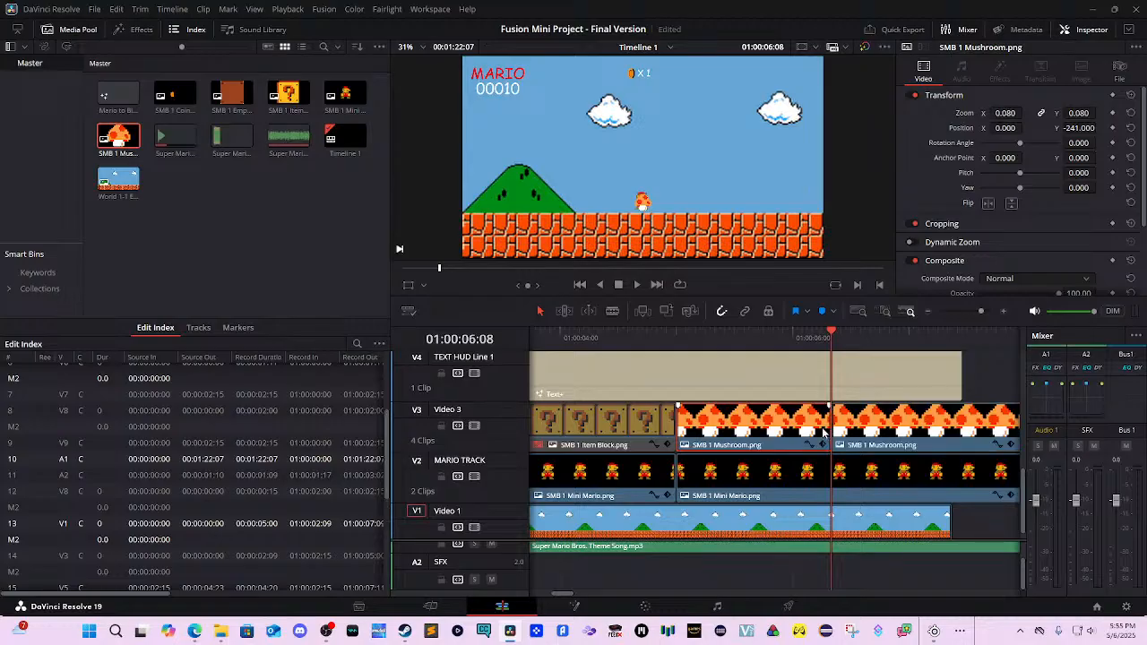
left_click(861, 429)
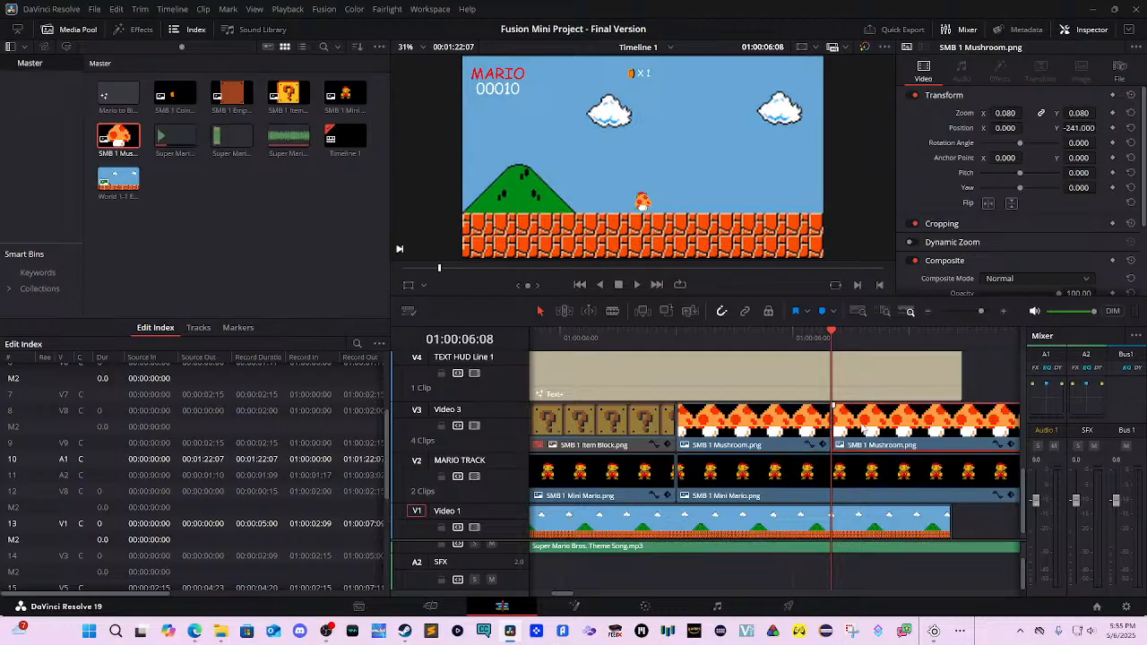
key("d")
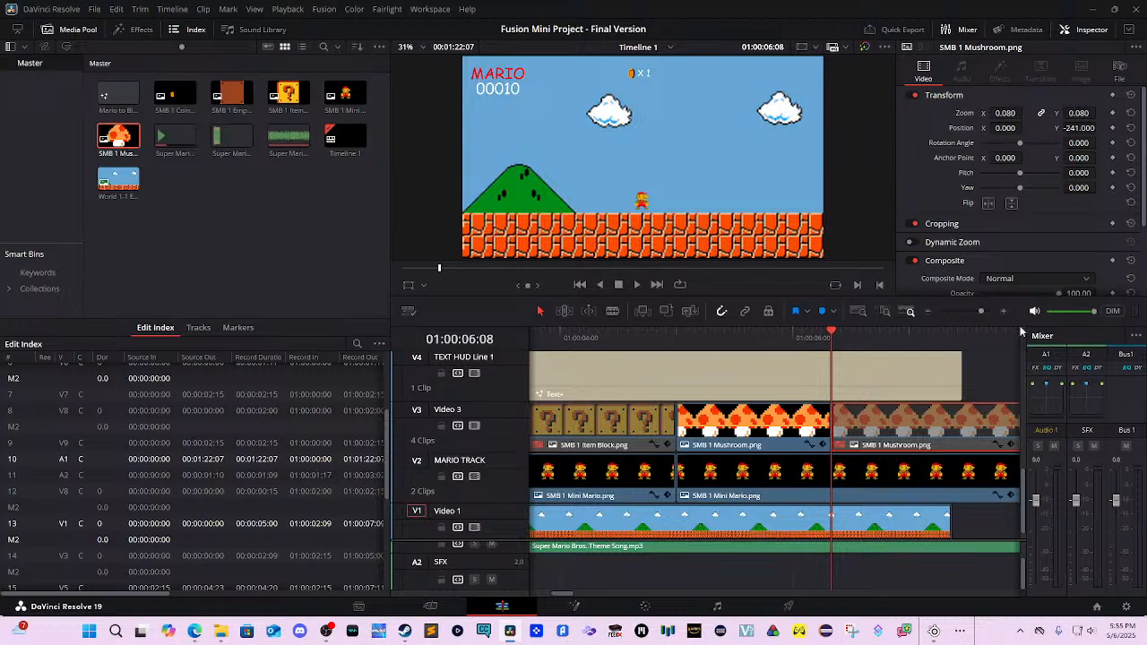
Add a zoom keyframe to the second Mini Mario clip at 01:00:06:08 and raise its zoom to 0.290.
left_click(835, 475)
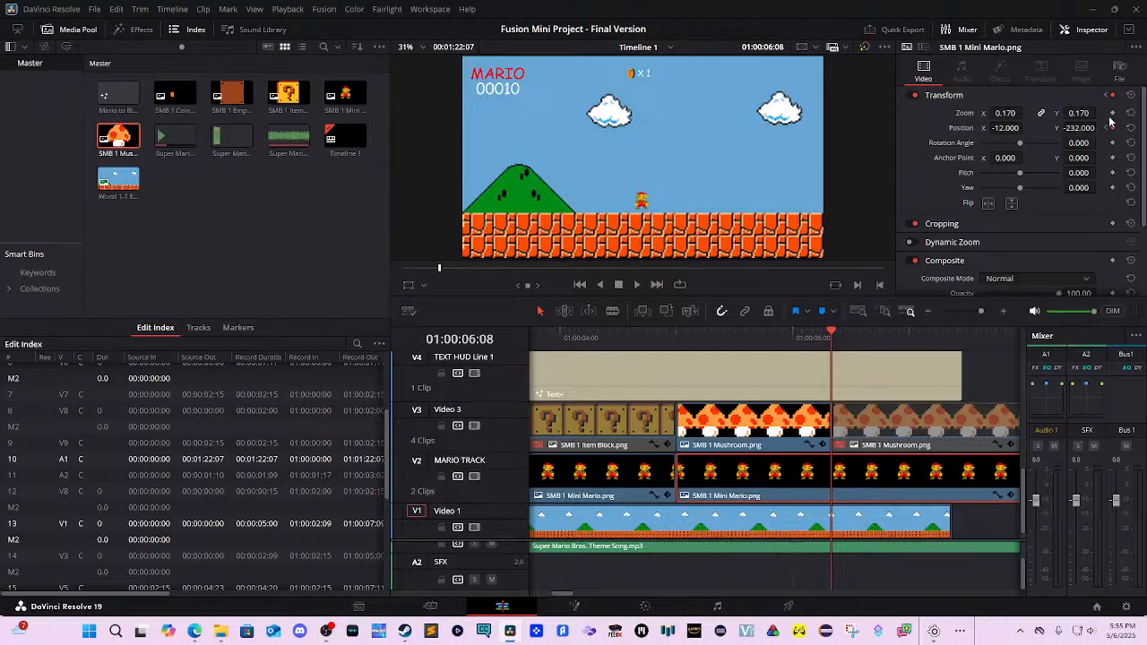
left_click(1113, 115)
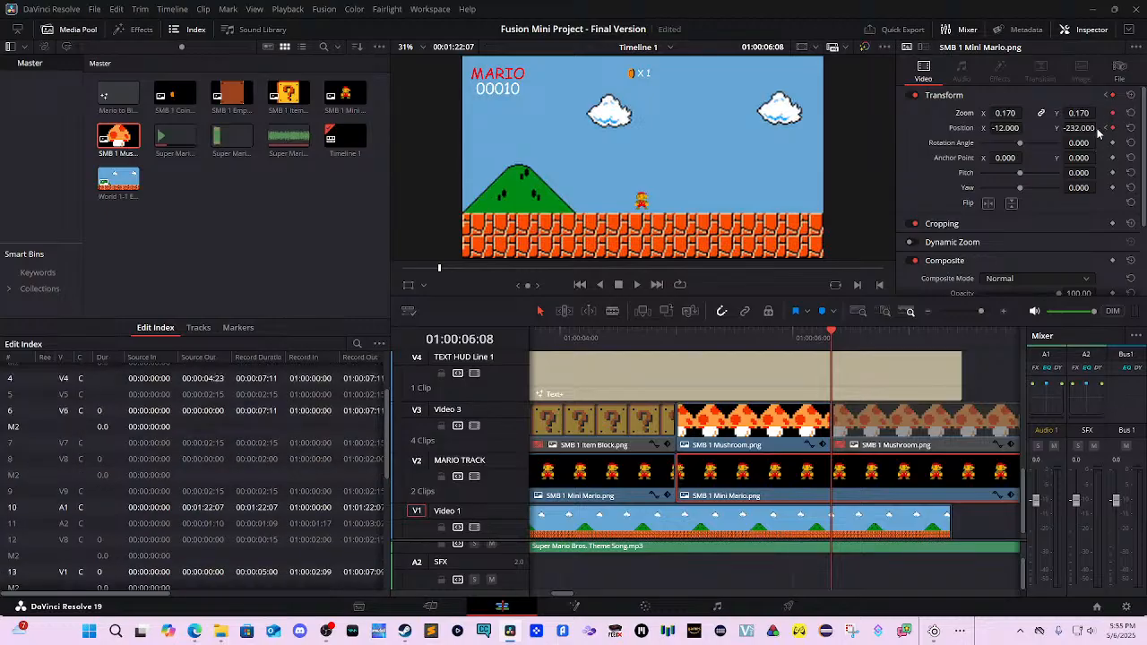
left_click_drag(1079, 115, 1084, 115)
At 01:00:06:21, keyframe the second Mini Mario clip's zoom to 0.470 and its Y position to -174.
key("Right")
key("Right")
key("Right")
key("Right")
key("Right")
key("Right")
key("Right")
key("Right")
key("Right")
key("Right")
key("Right")
key("Right")
key("Right")
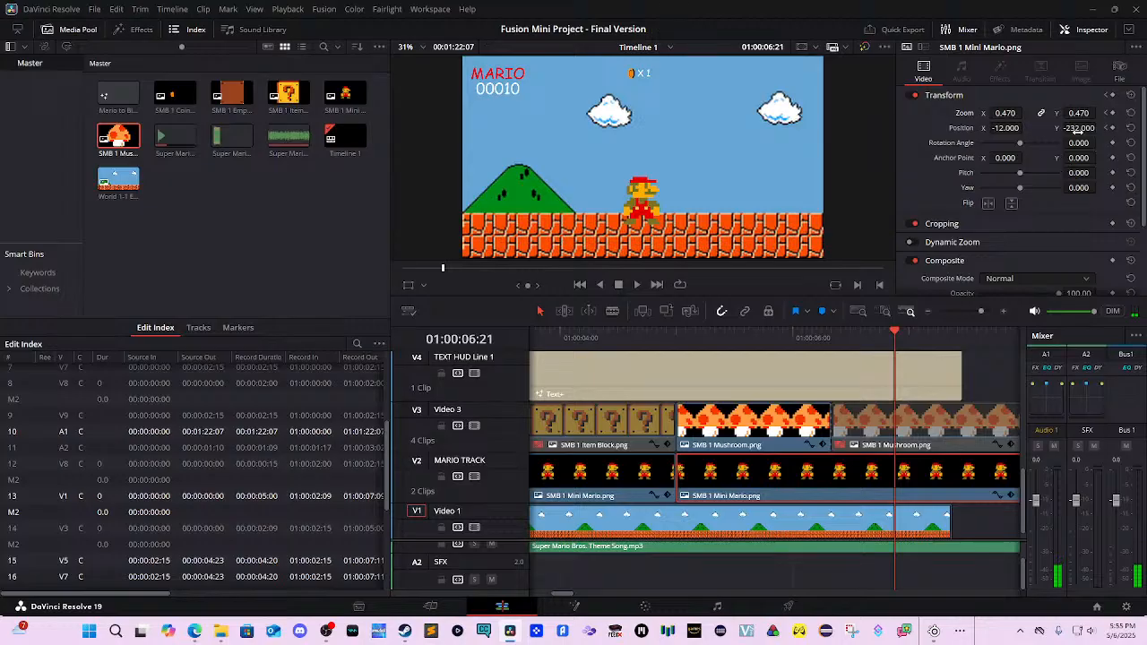
left_click_drag(1084, 127, 1100, 128)
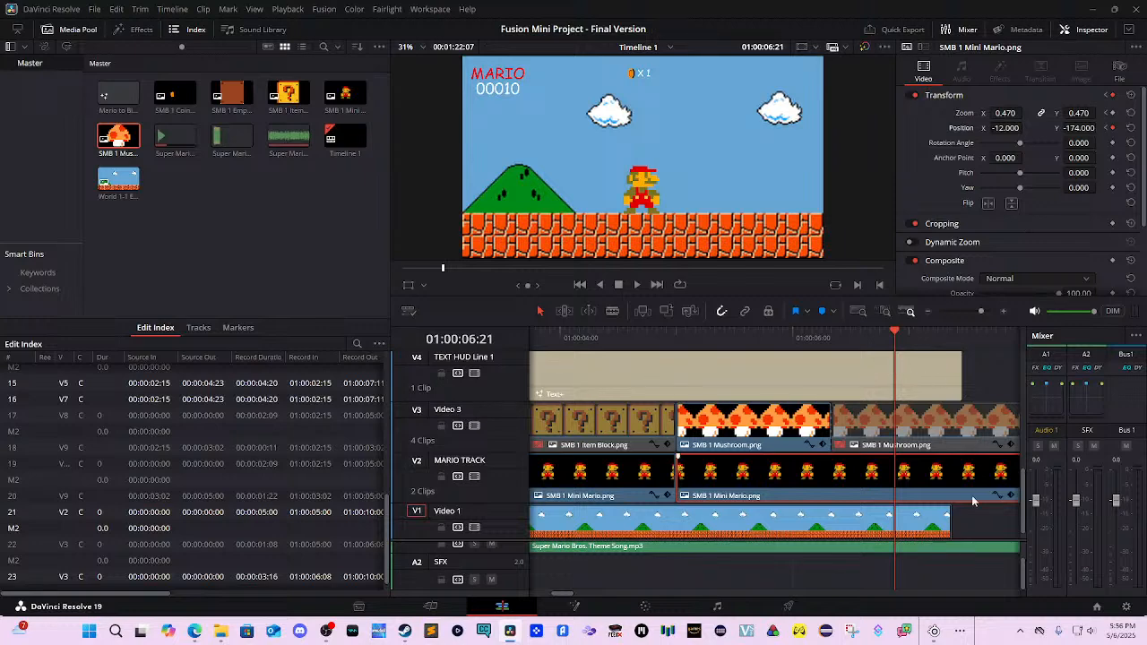
Place the Super Mario Bros. mushroom sound effect on the SFX track at about 01:00:06:02.
scroll(972, 501, "down", 1)
scroll(981, 508, "left", 1)
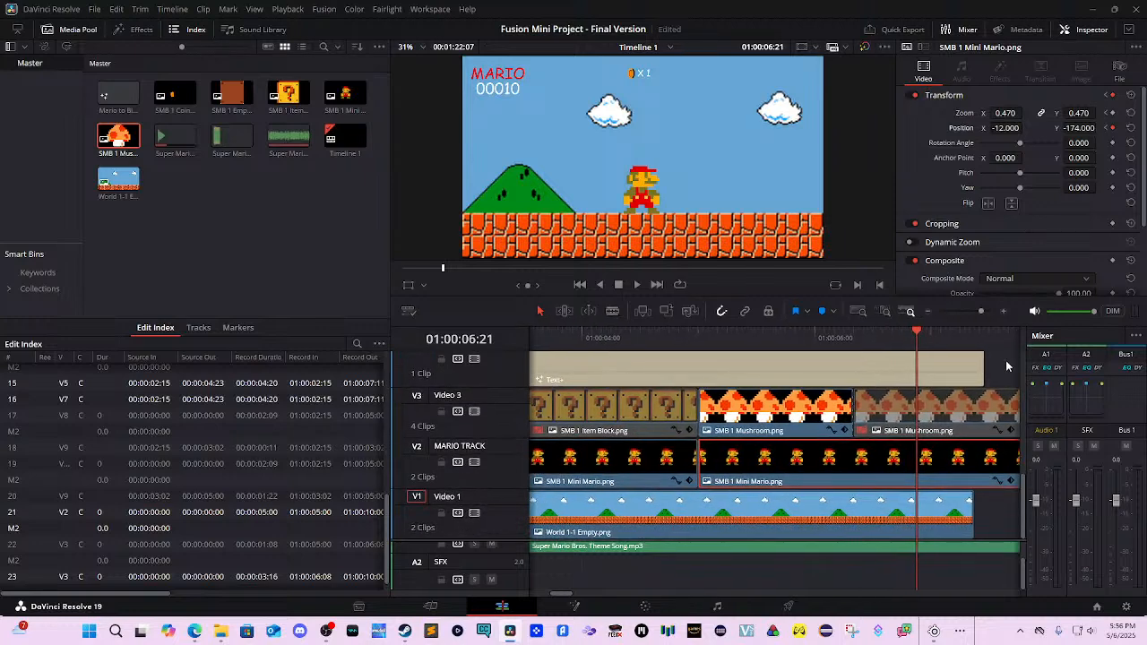
scroll(931, 567, "up", 2)
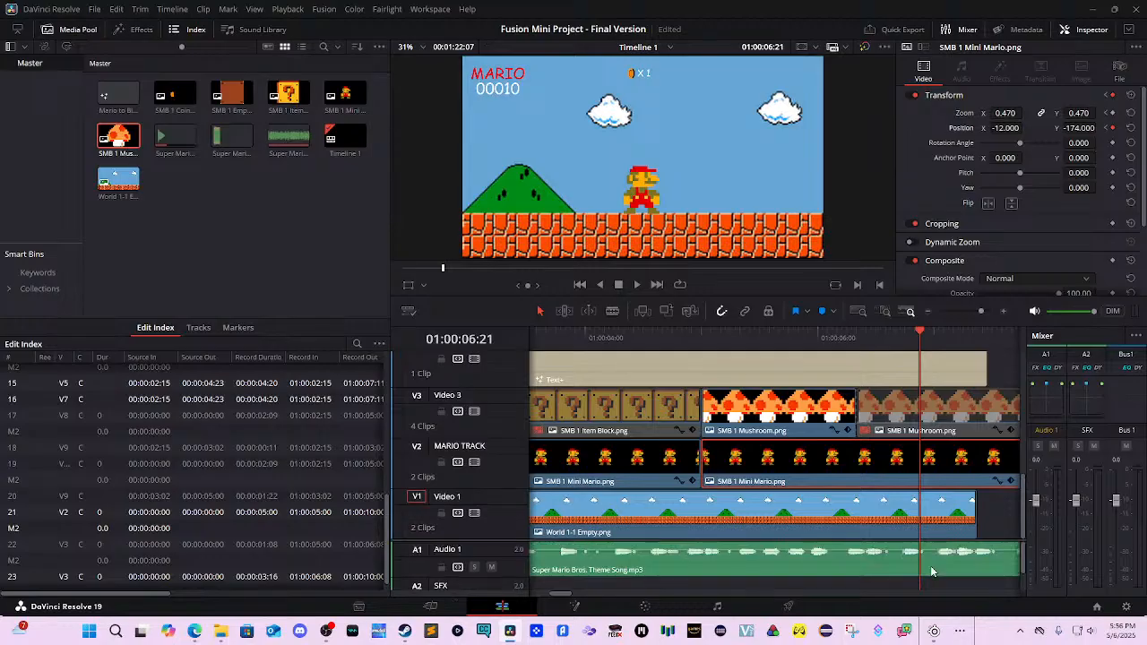
scroll(931, 568, "down", 2)
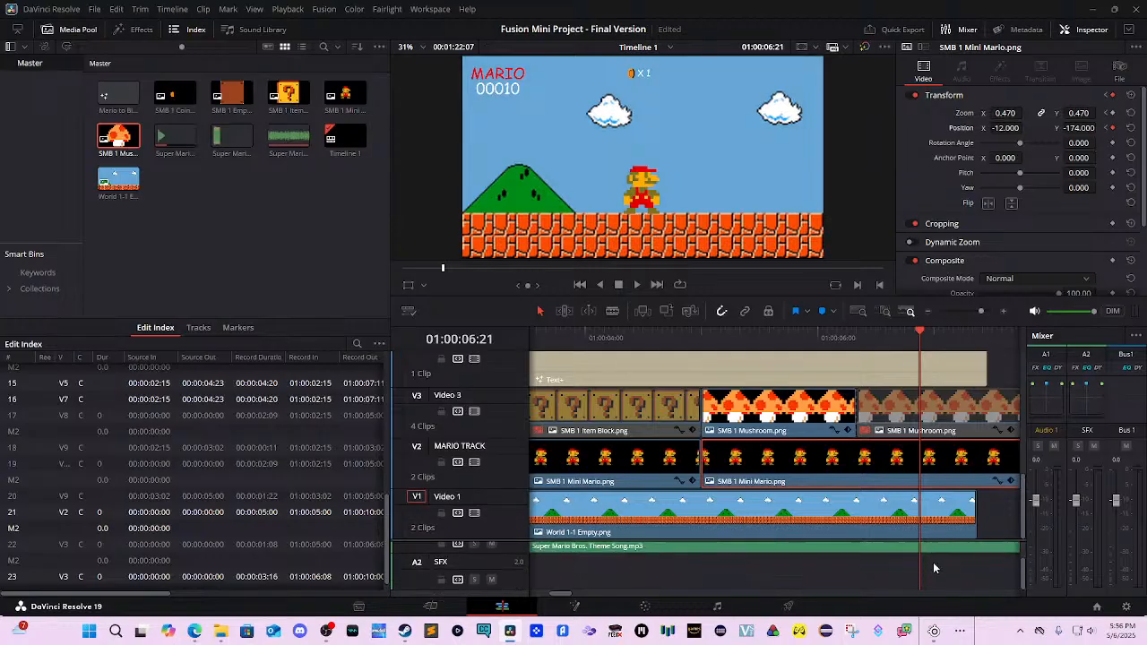
left_click_drag(925, 334, 857, 341)
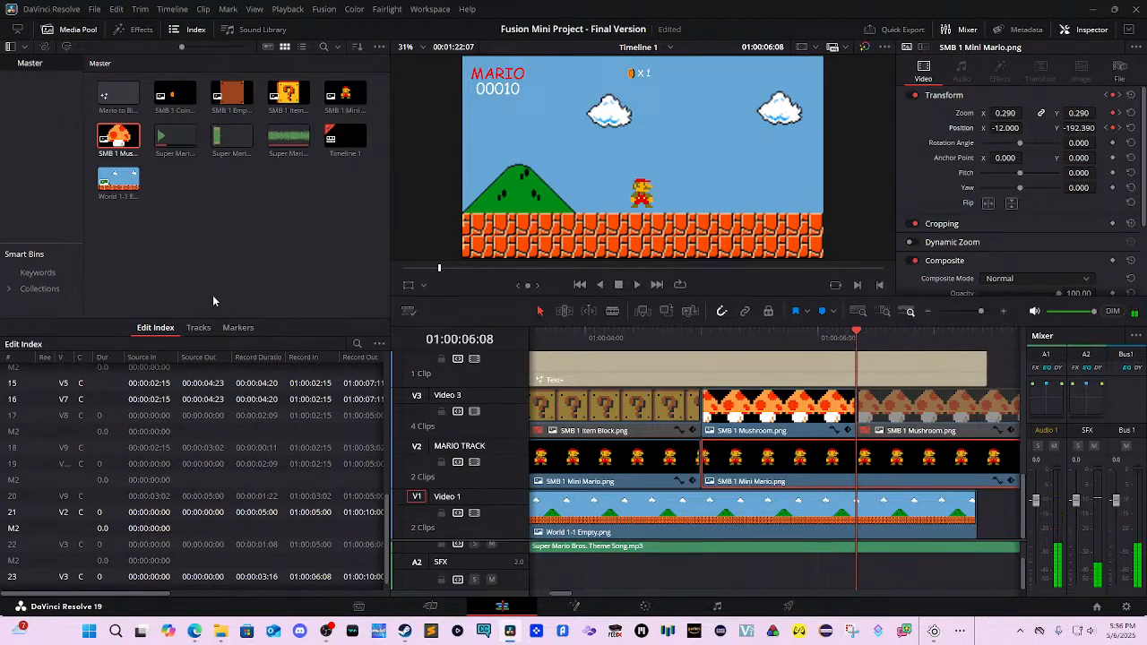
left_click(220, 137)
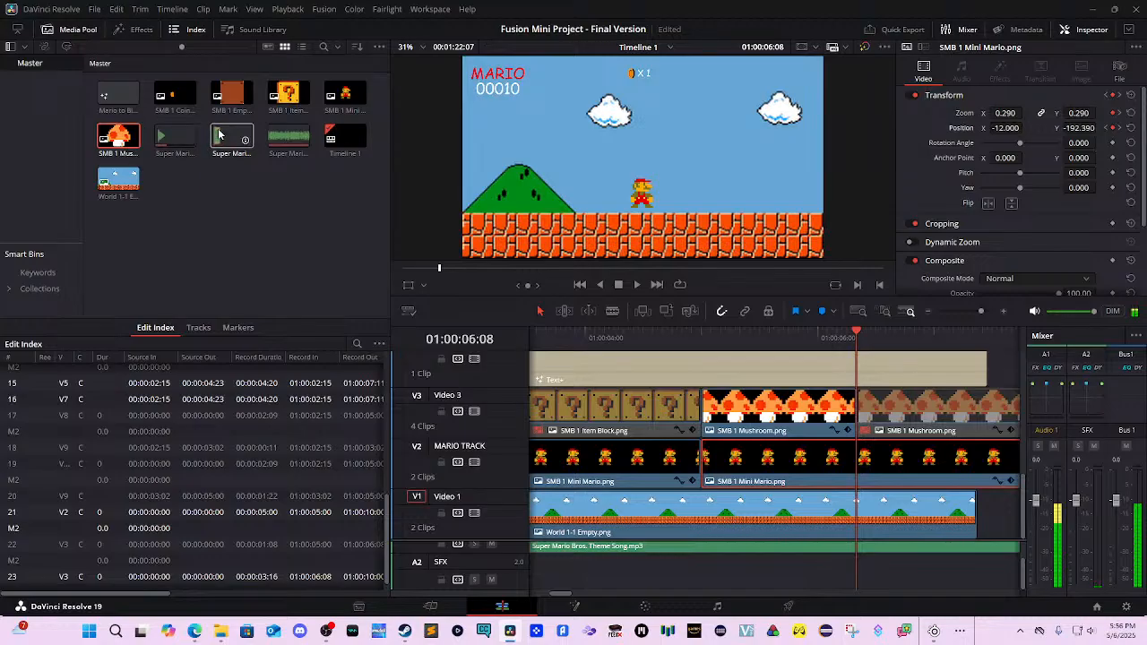
left_click_drag(232, 139, 844, 579)
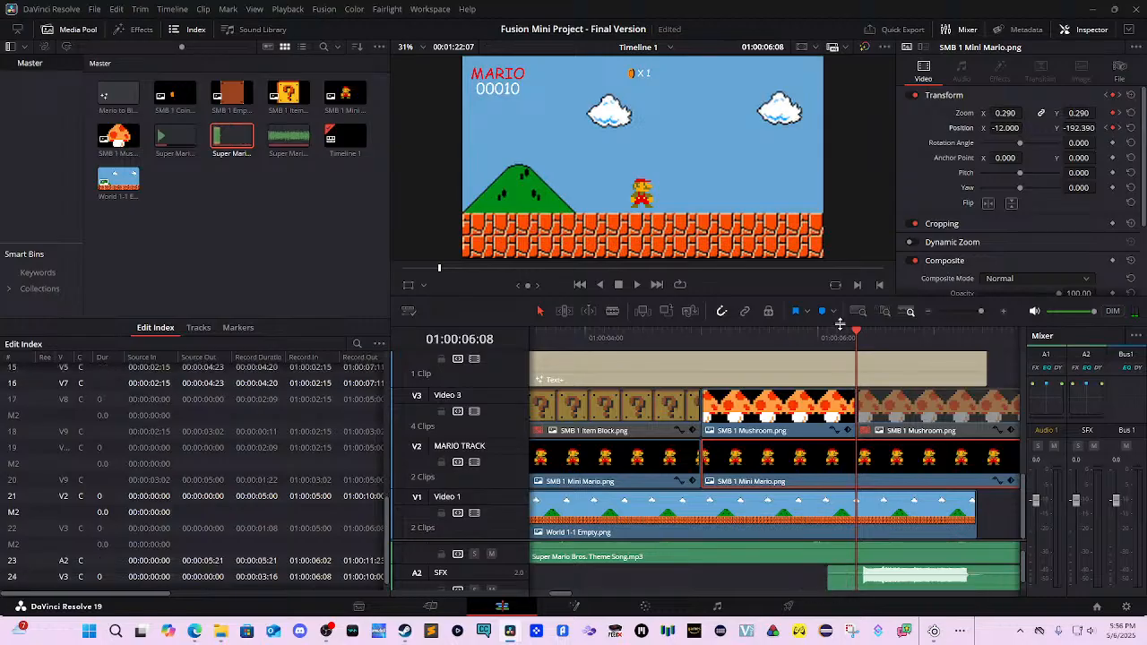
Trim the end of the mushroom sound effect on the SFX track to 01:00:07:09.
left_click_drag(854, 338, 978, 351)
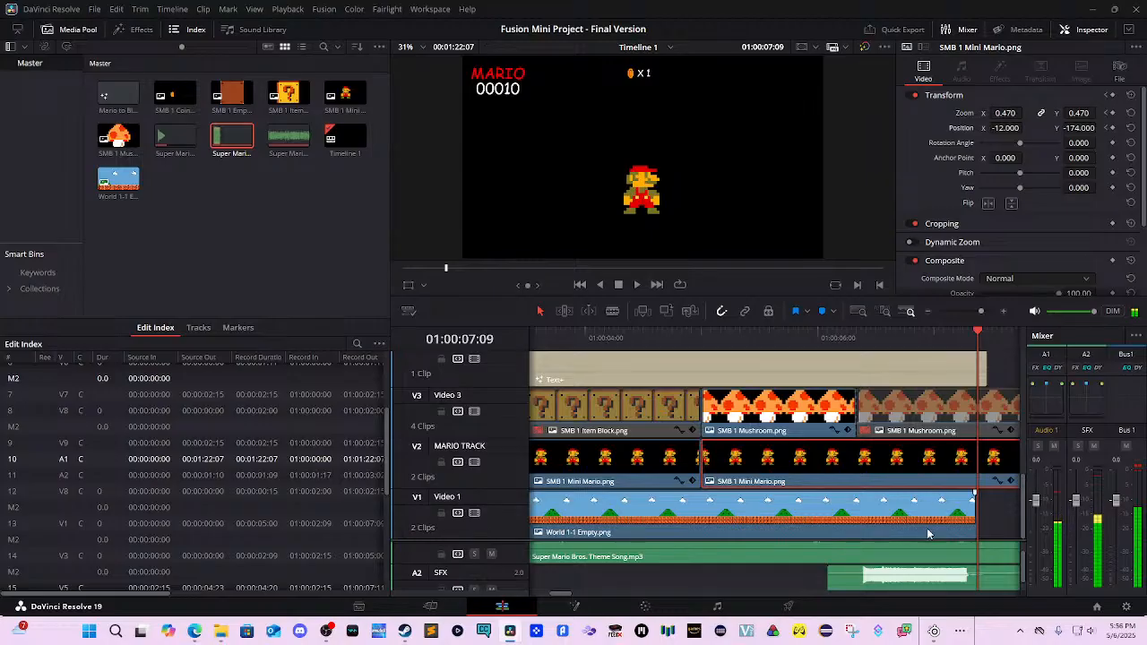
scroll(860, 531, "right", 3)
scroll(733, 529, "right", 2)
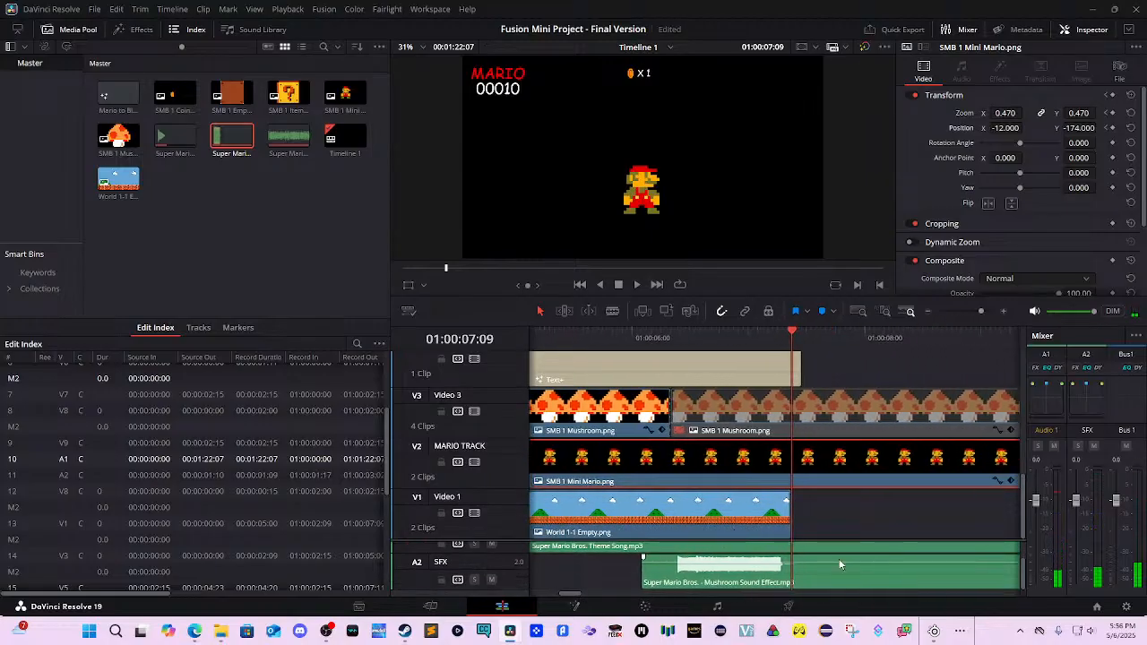
scroll(761, 521, "right", 3)
left_click(696, 564)
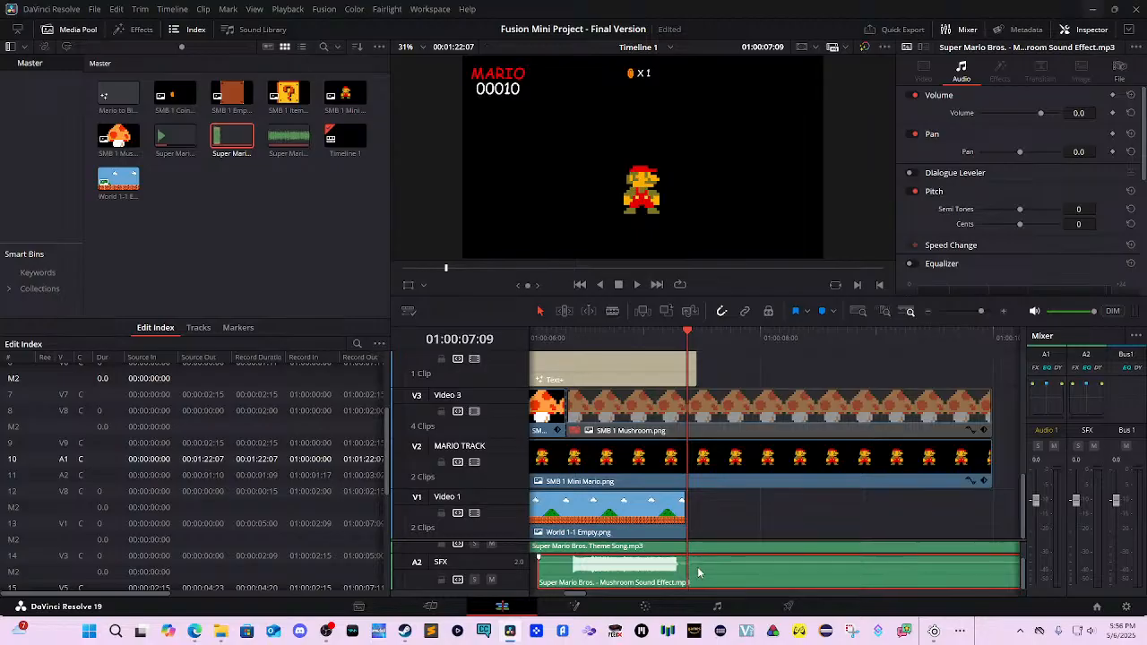
scroll(717, 538, "right", 8)
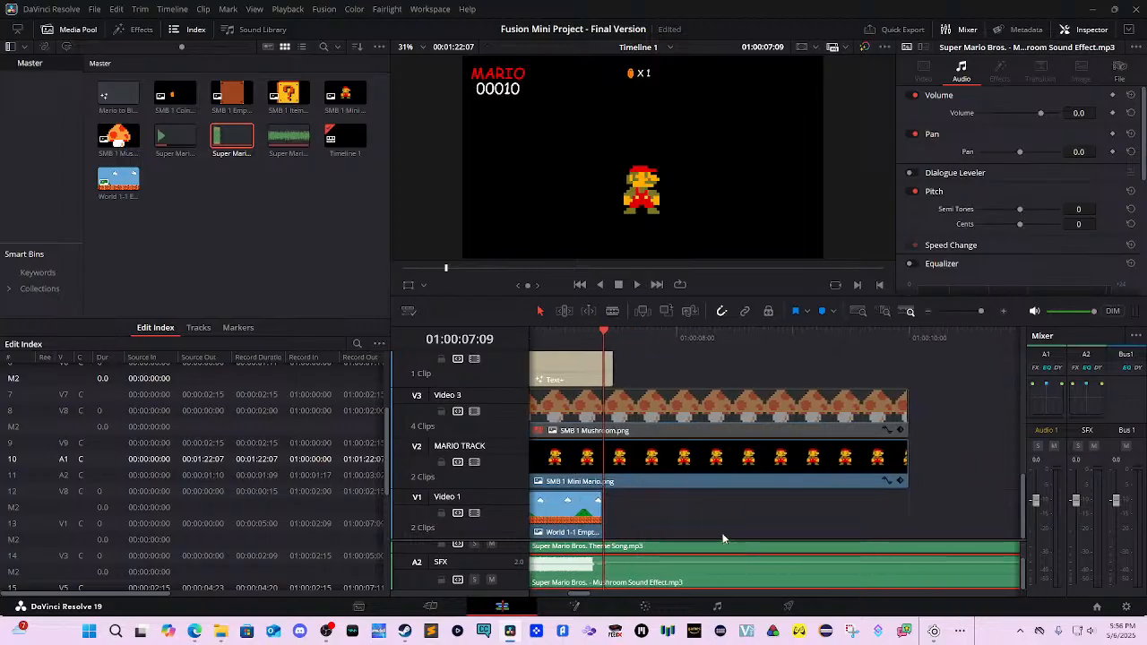
scroll(959, 582, "left", 1)
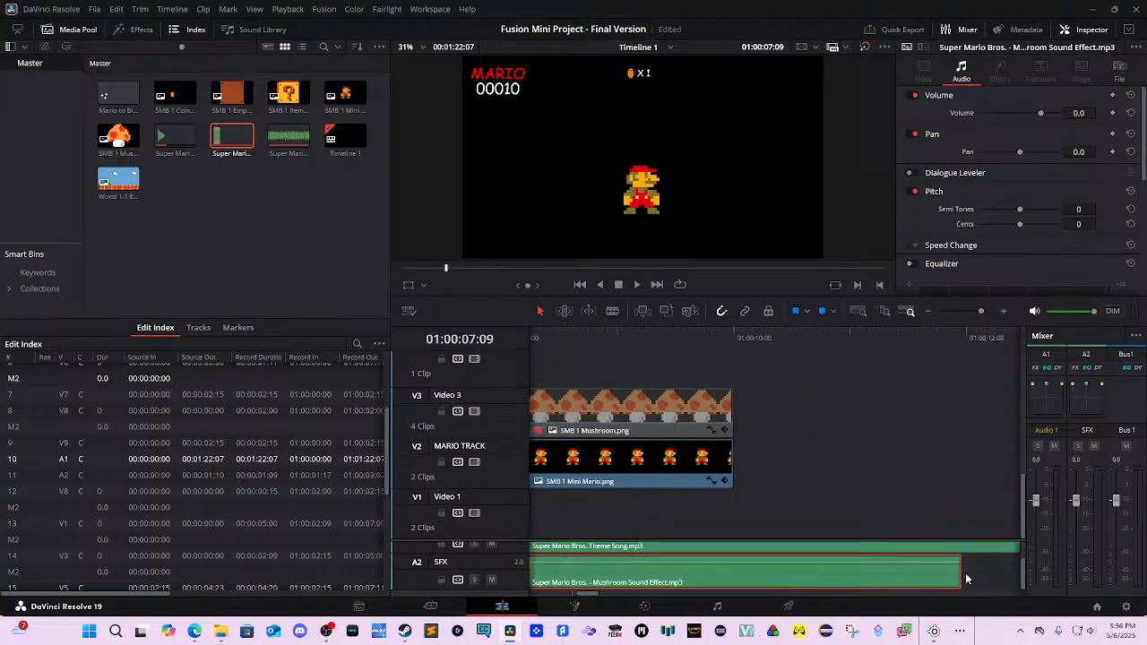
left_click_drag(959, 573, 566, 574)
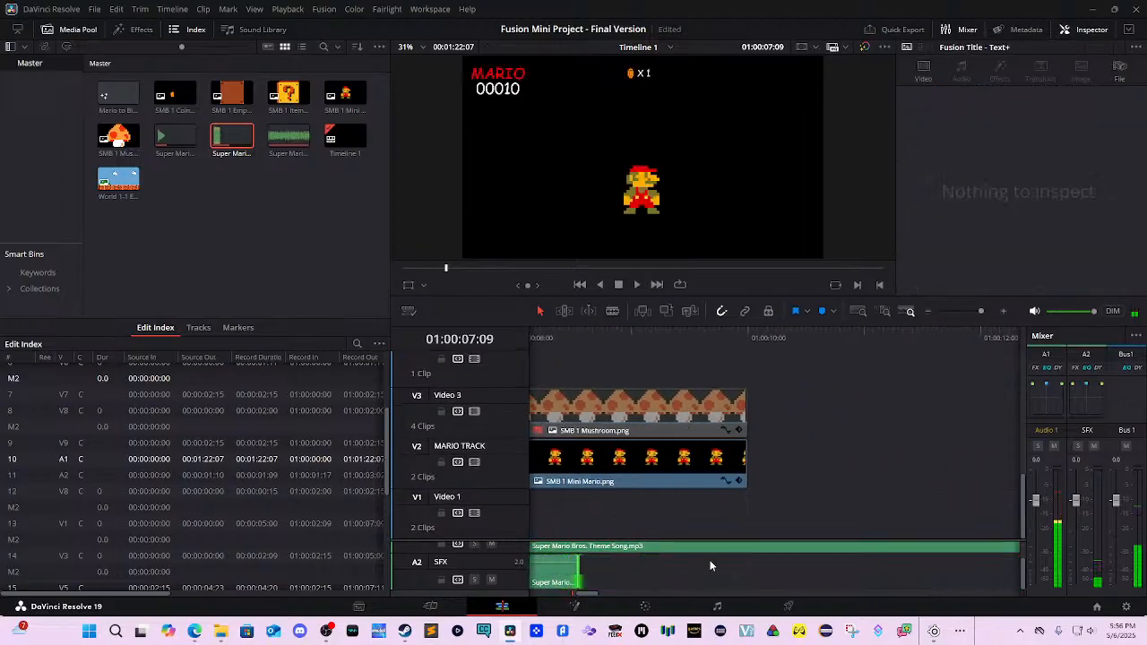
scroll(807, 560, "left", 12)
left_click_drag(897, 575, 757, 560)
left_click(767, 563)
Extend the end of the last World 1-1 Empty background clip on Video 1 to about 01:00:09:11.
left_click(733, 513)
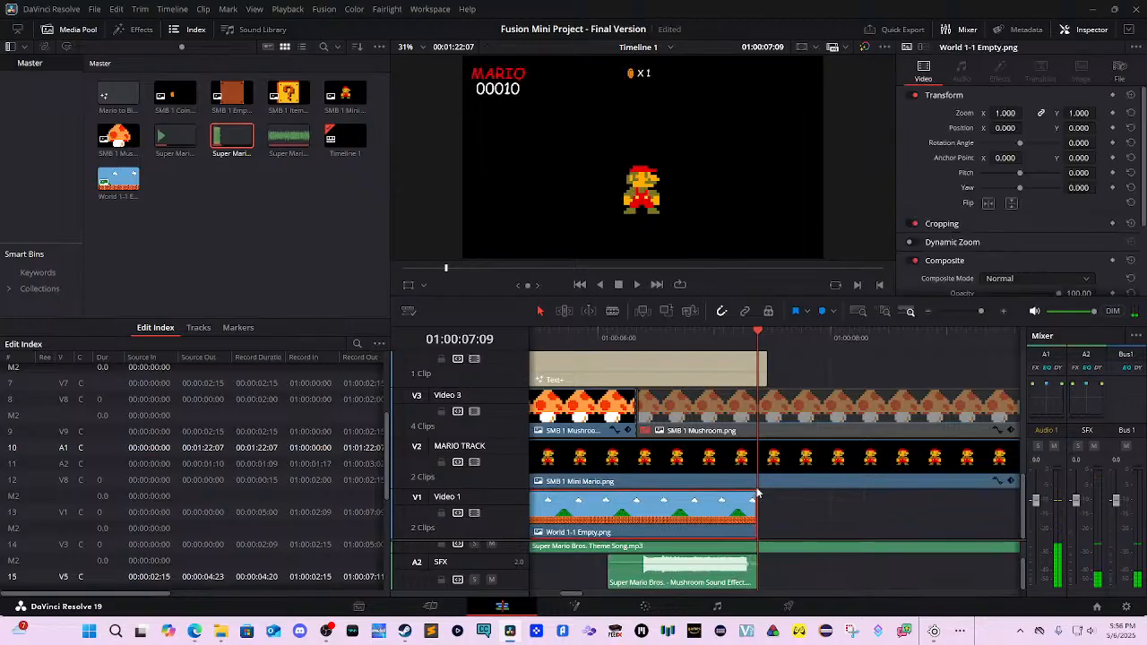
left_click_drag(757, 504, 1002, 512)
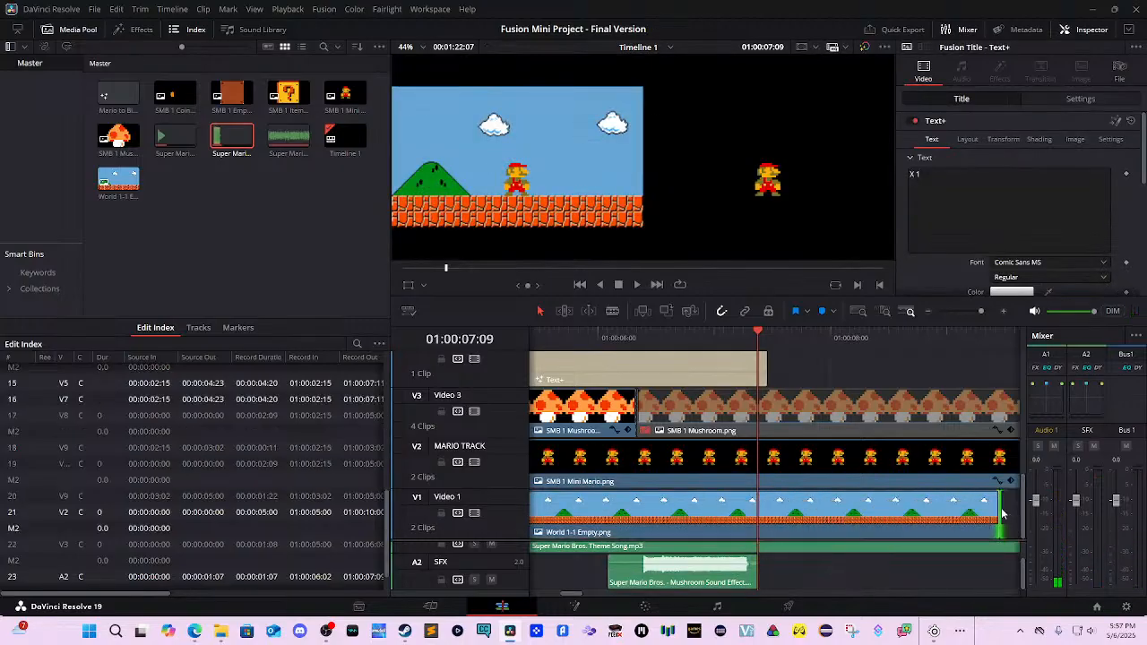
left_click_drag(927, 540, 1059, 564)
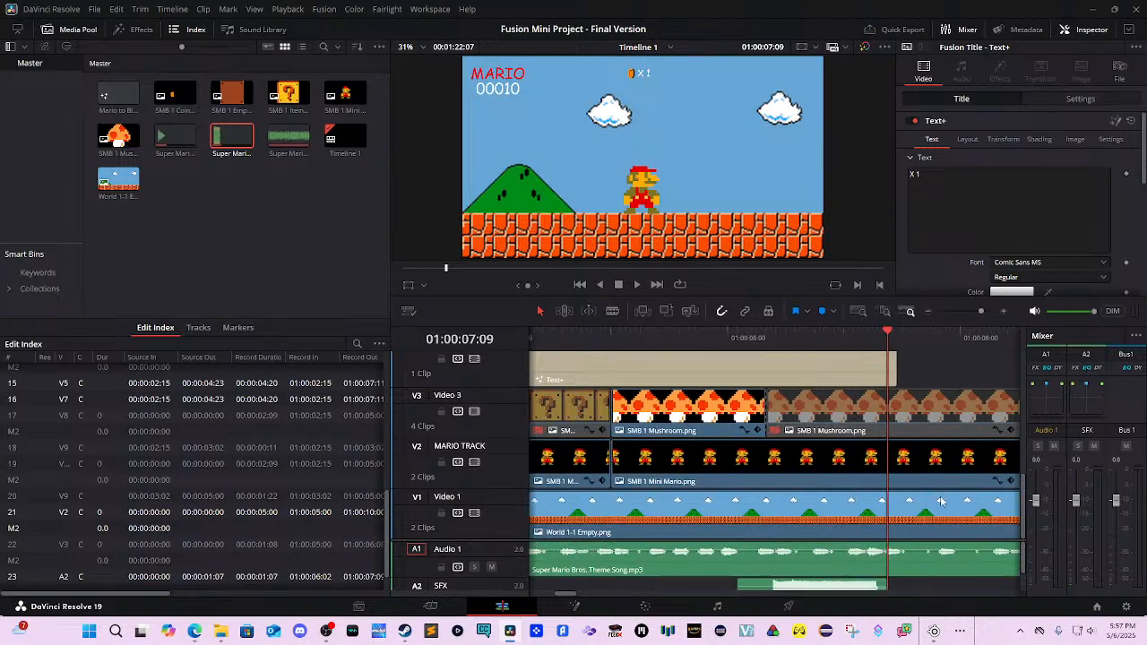
Play back the section in which Mario walks to the mushroom and grows.
left_click_drag(895, 331, 591, 380)
key("space")
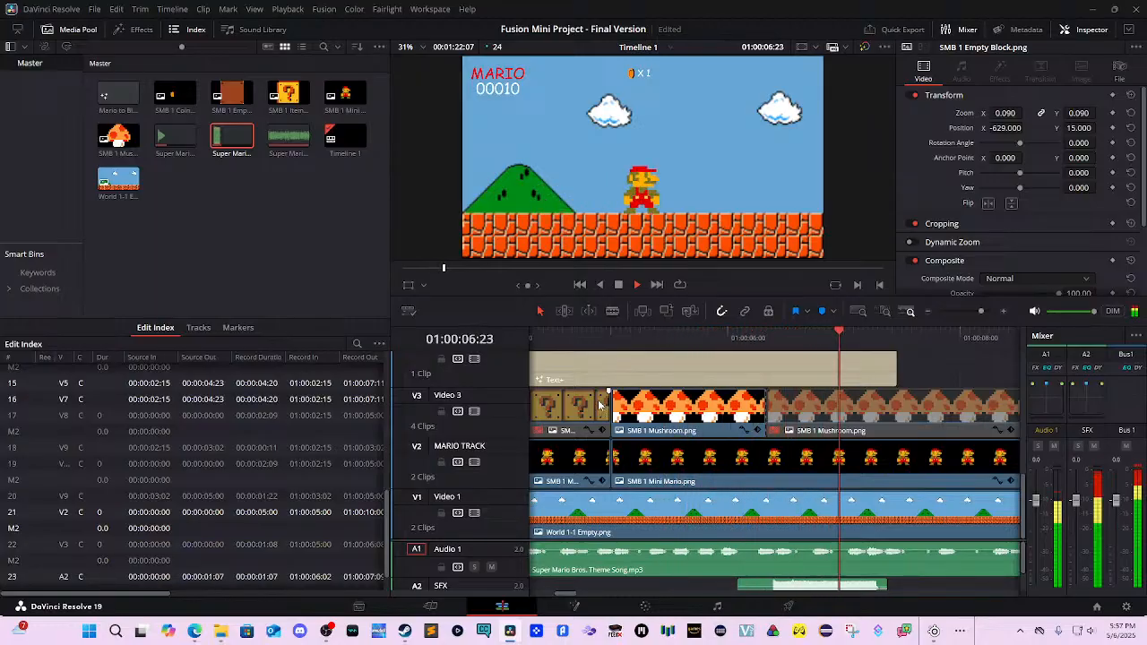
key("j")
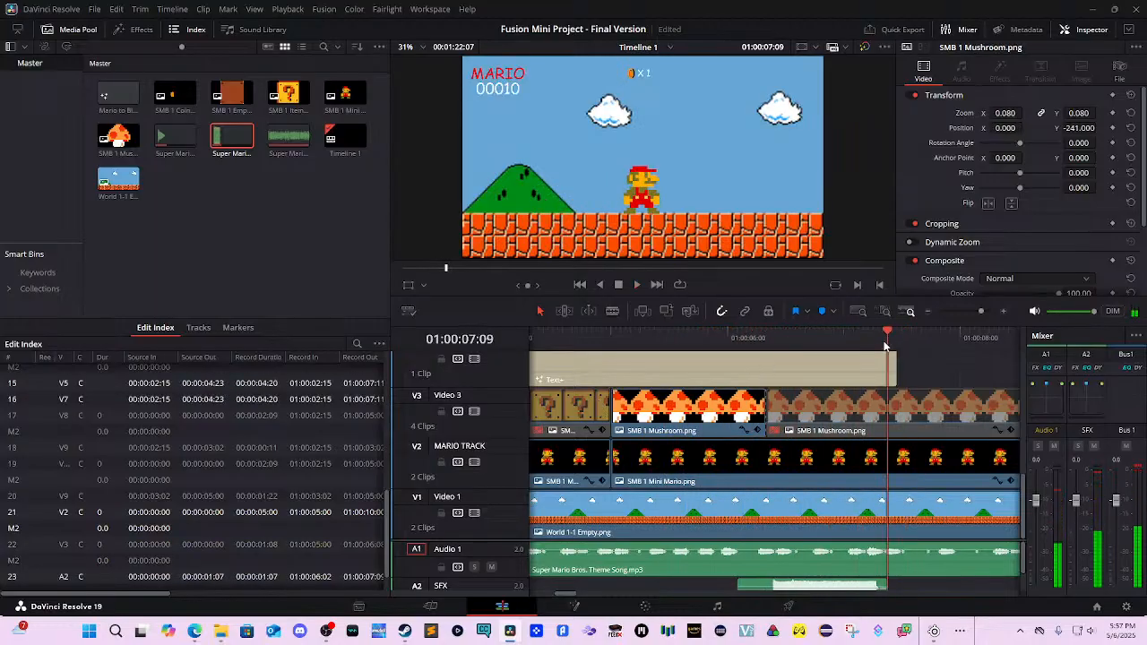
At 01:00:05:00, set the second Mini Mario clip's zoom to 0.200 and X position to -1574, and save the project.
left_click_drag(751, 352, 613, 360)
left_click(630, 444)
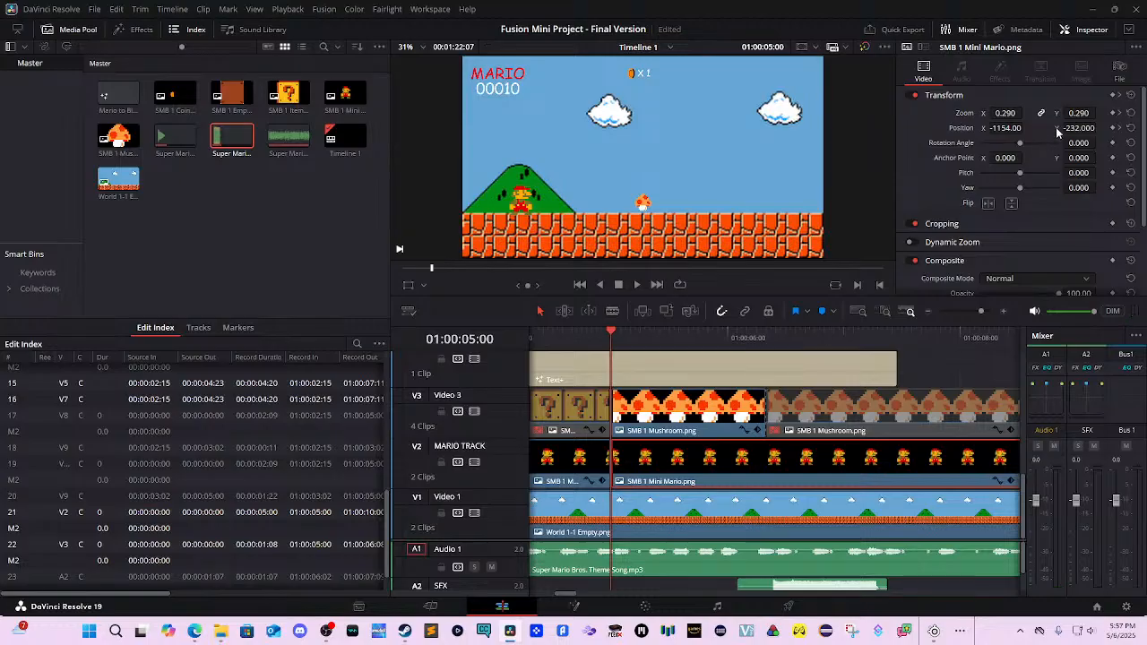
mouse_move(1083, 114)
left_mouse_down()
mouse_move(1056, 114)
mouse_move(1083, 113)
left_mouse_up()
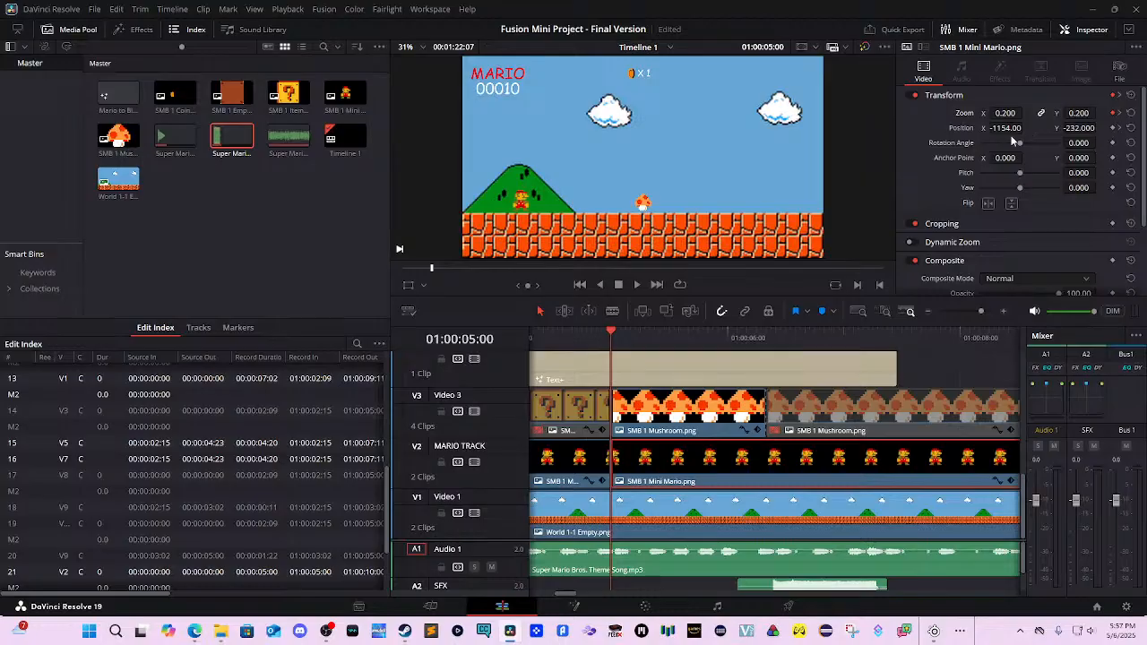
left_click_drag(1010, 127, 971, 127)
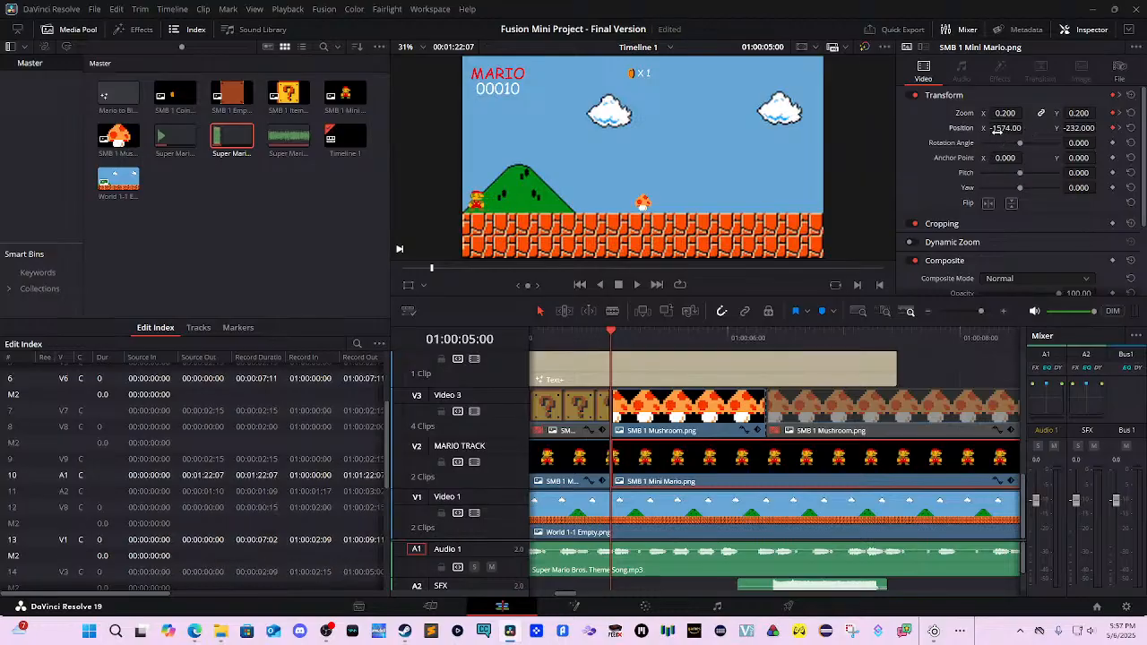
key("space")
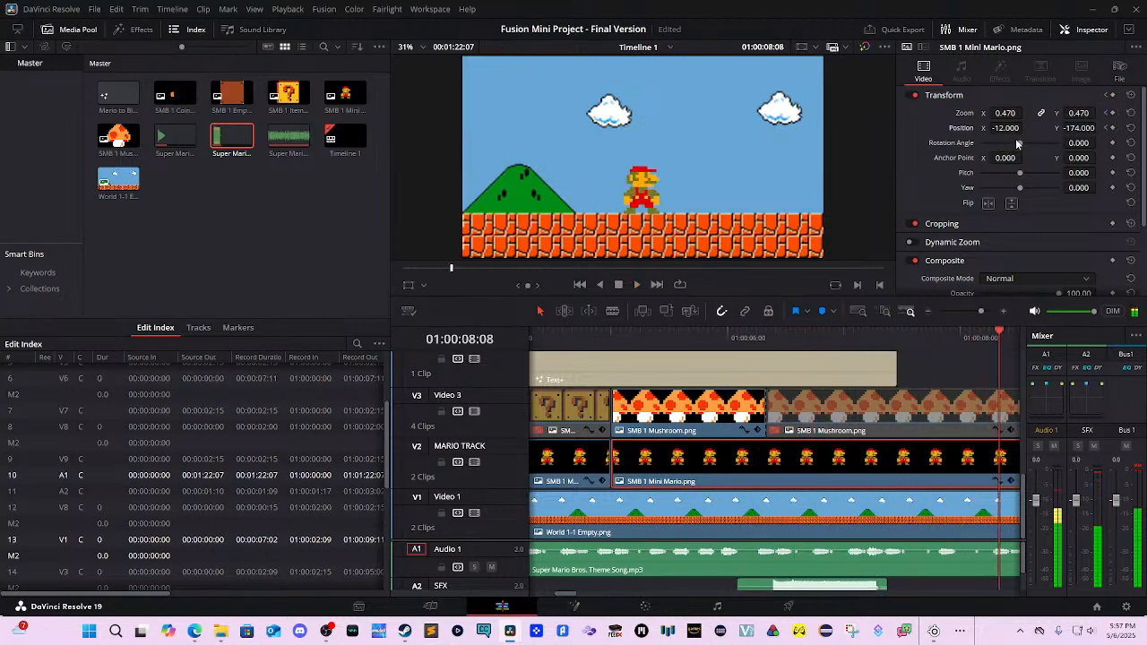
key("ctrl+s")
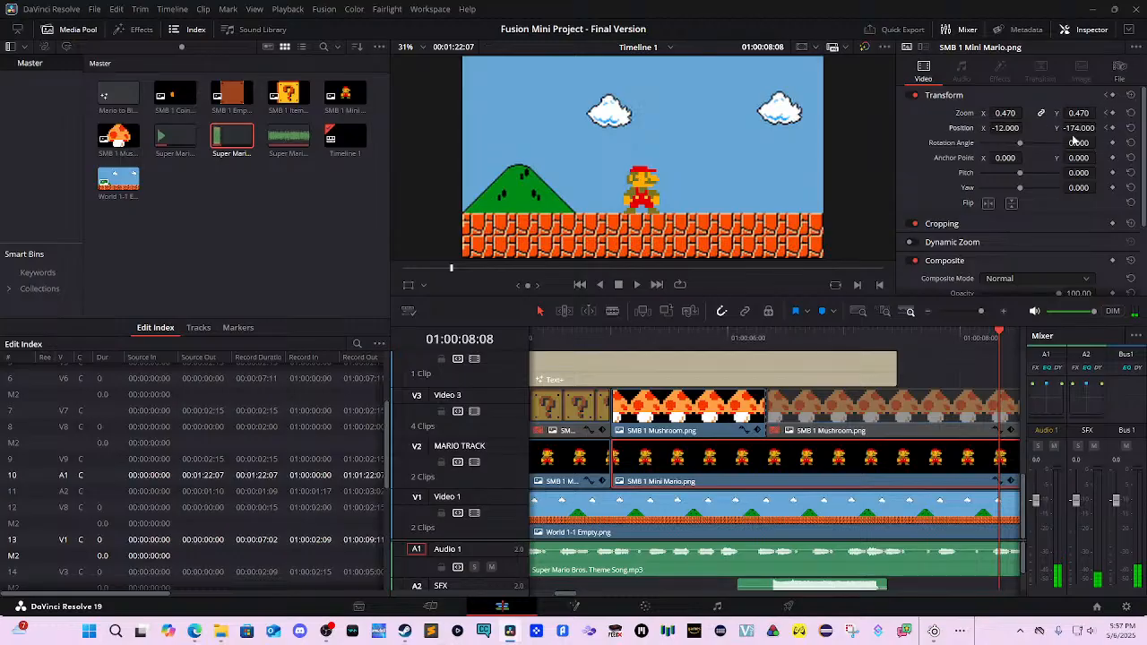
Play the whole animation from the start of the timeline through Mario's growth and check the upper tracks.
key("Home")
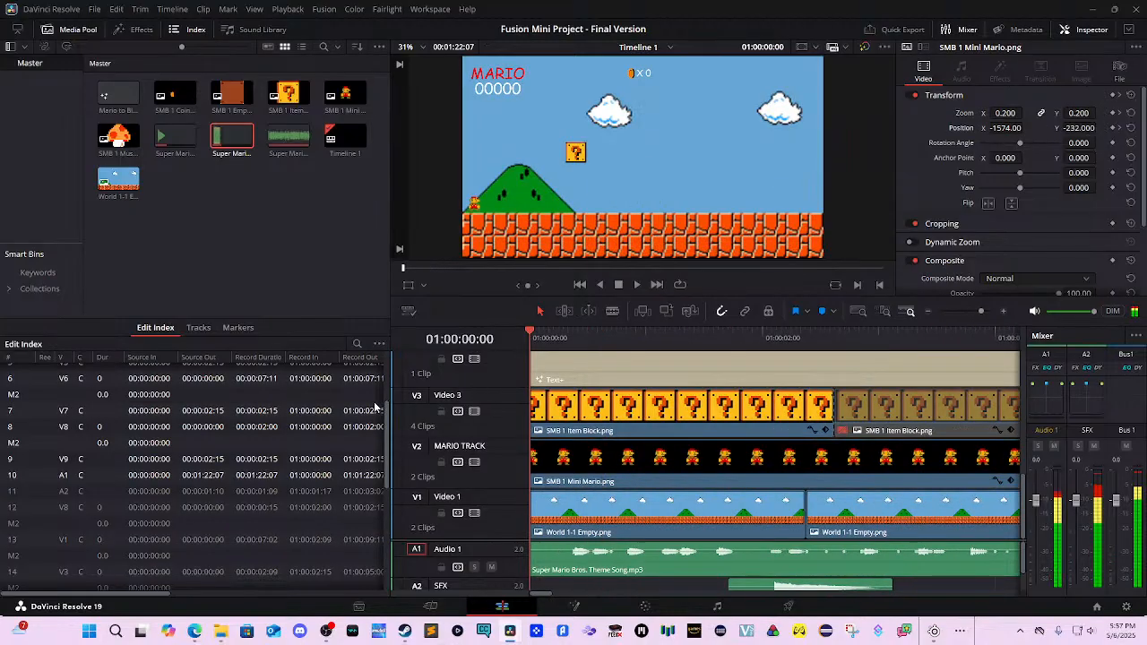
key("space")
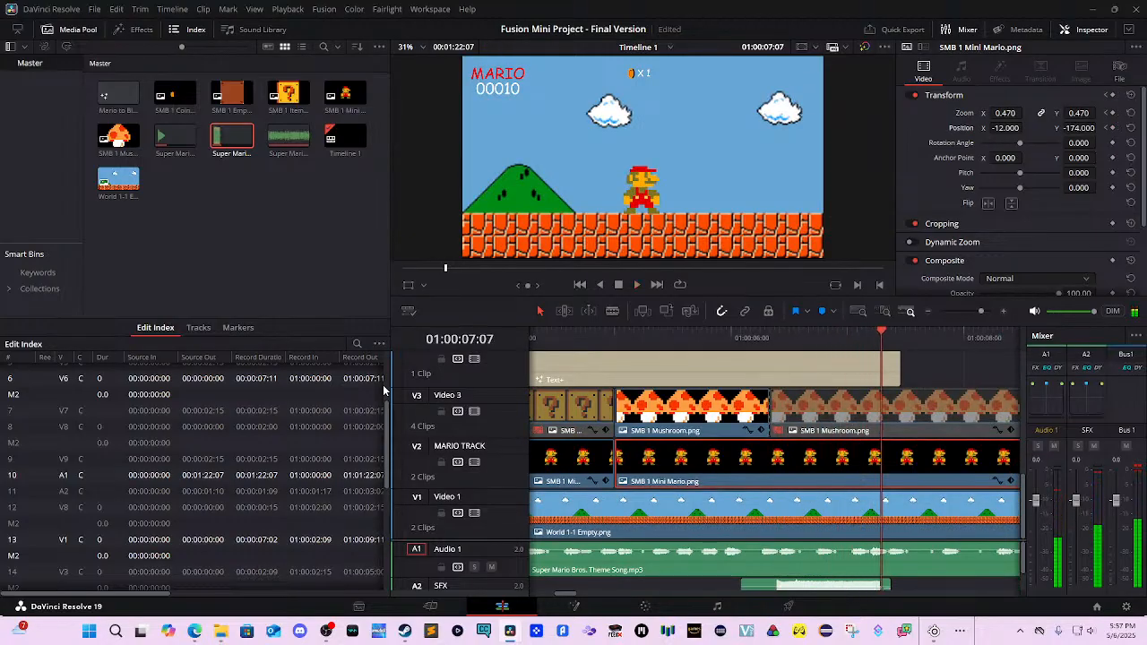
scroll(780, 429, "up", 3)
scroll(780, 428, "left", 2)
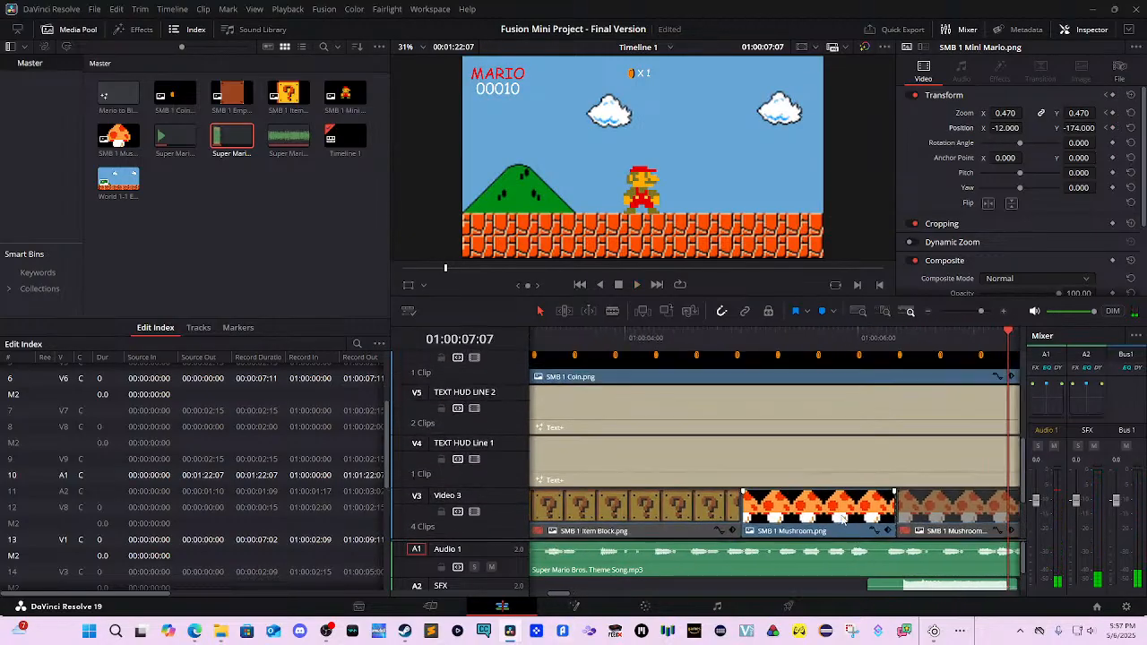
Copy the short "10" Text+ clip on Video 9 and paste it on the same track at 01:00:07:07.
scroll(732, 419, "down", 1)
scroll(903, 407, "left", 2)
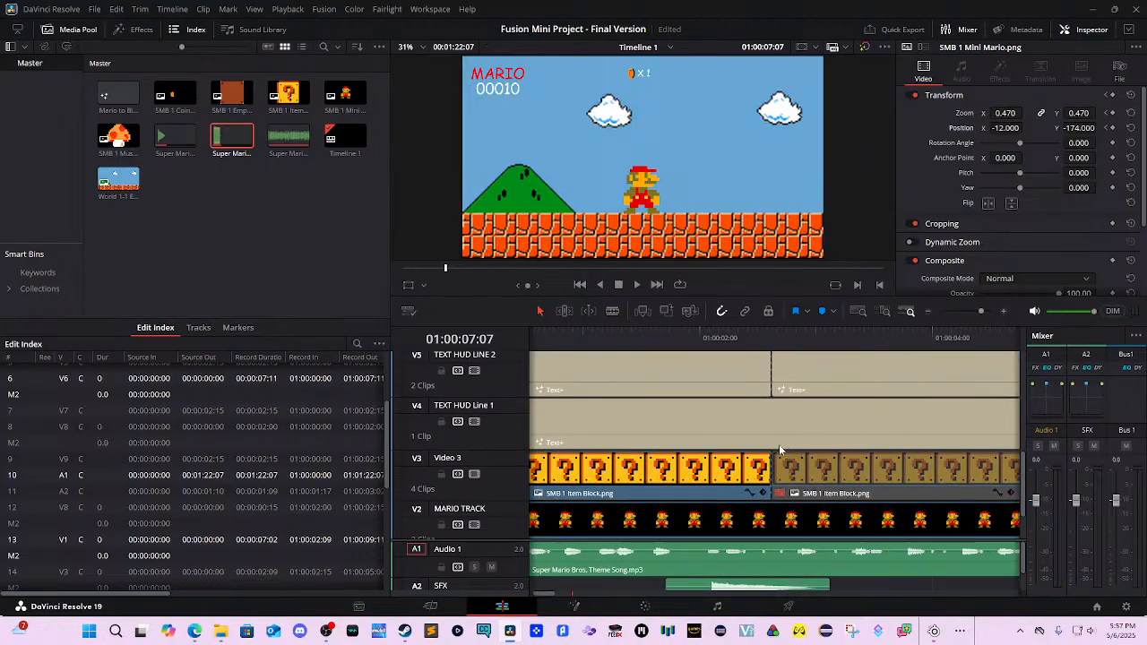
scroll(779, 445, "down", 1)
scroll(977, 428, "left", 1)
scroll(889, 554, "up", 5)
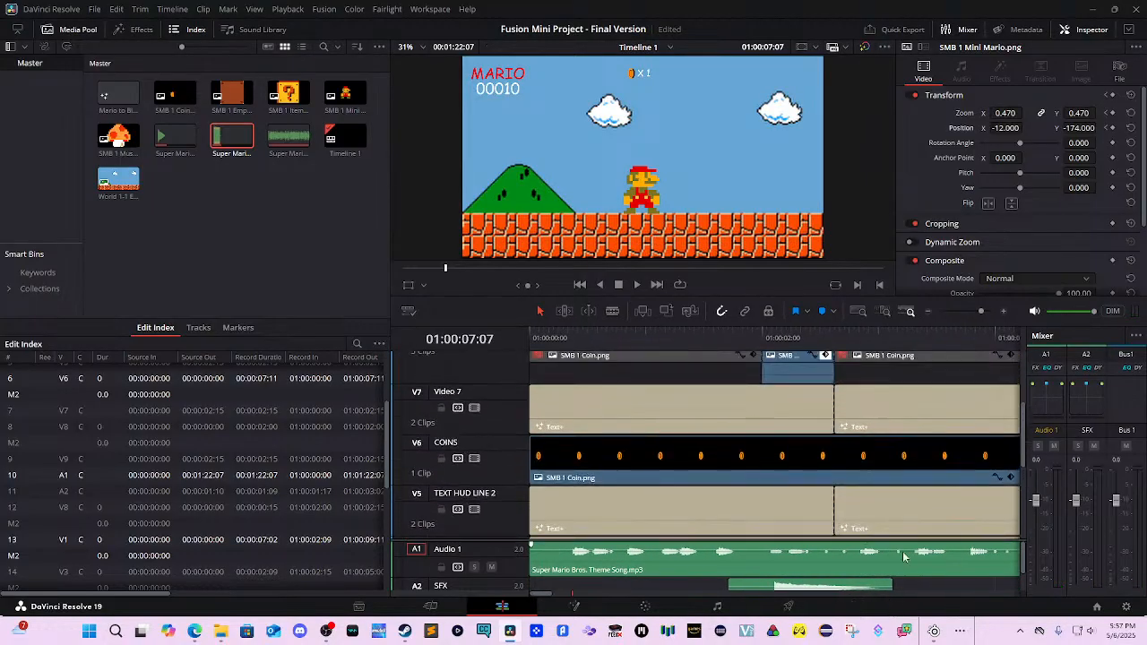
scroll(907, 435, "right", 1)
scroll(775, 513, "right", 2)
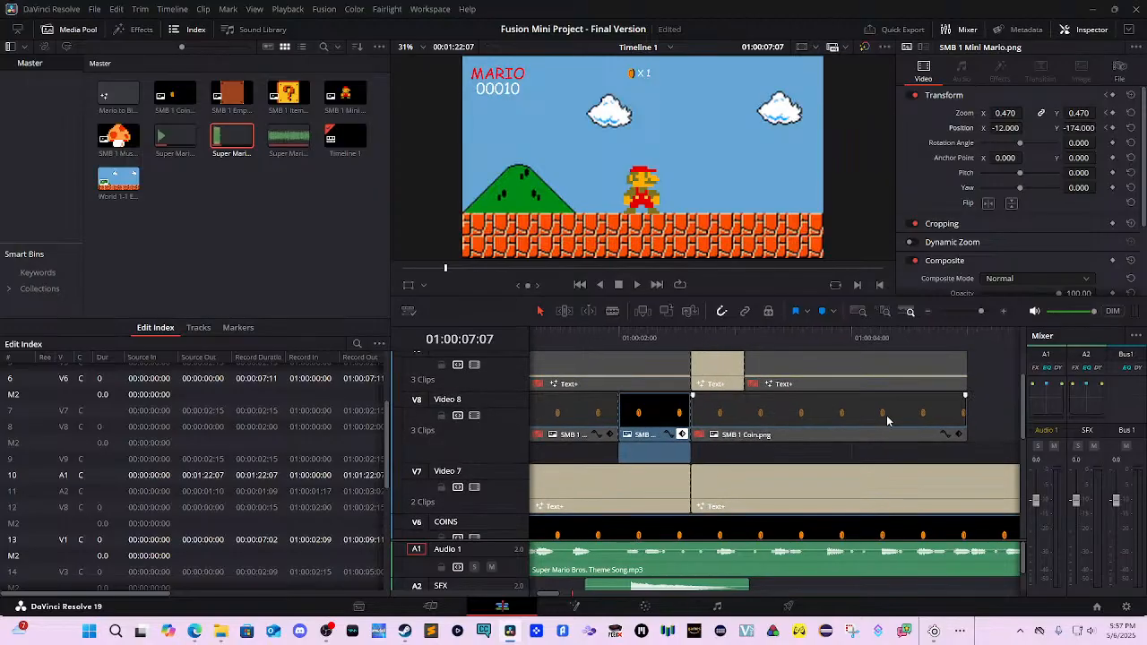
scroll(707, 464, "up", 1)
scroll(767, 512, "left", 3)
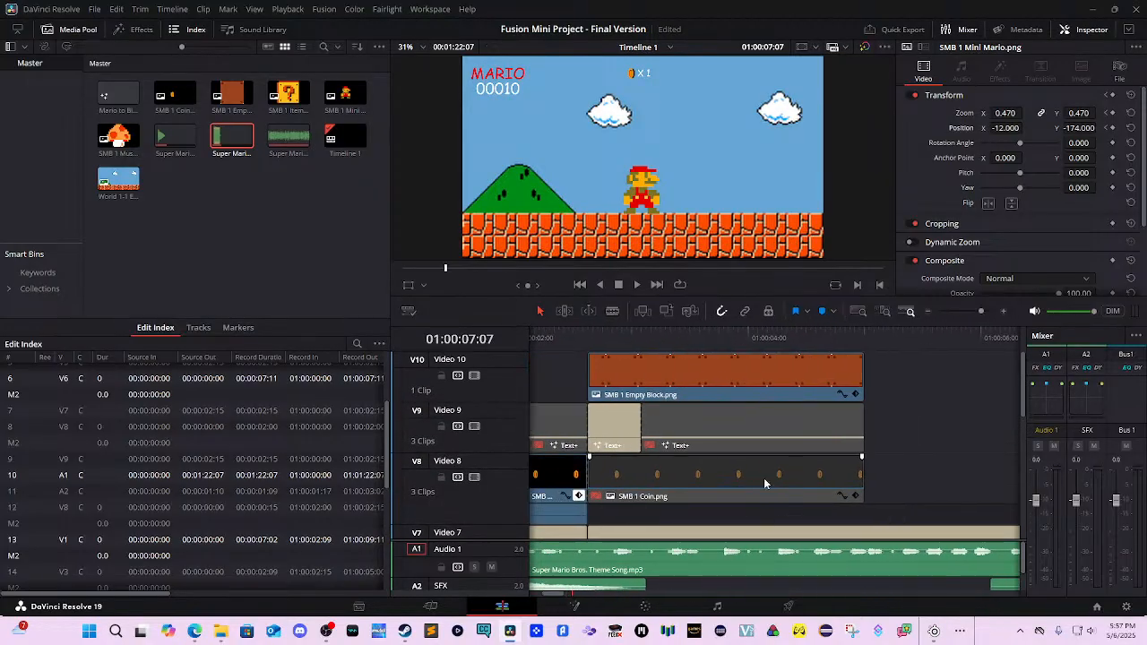
left_click(614, 420)
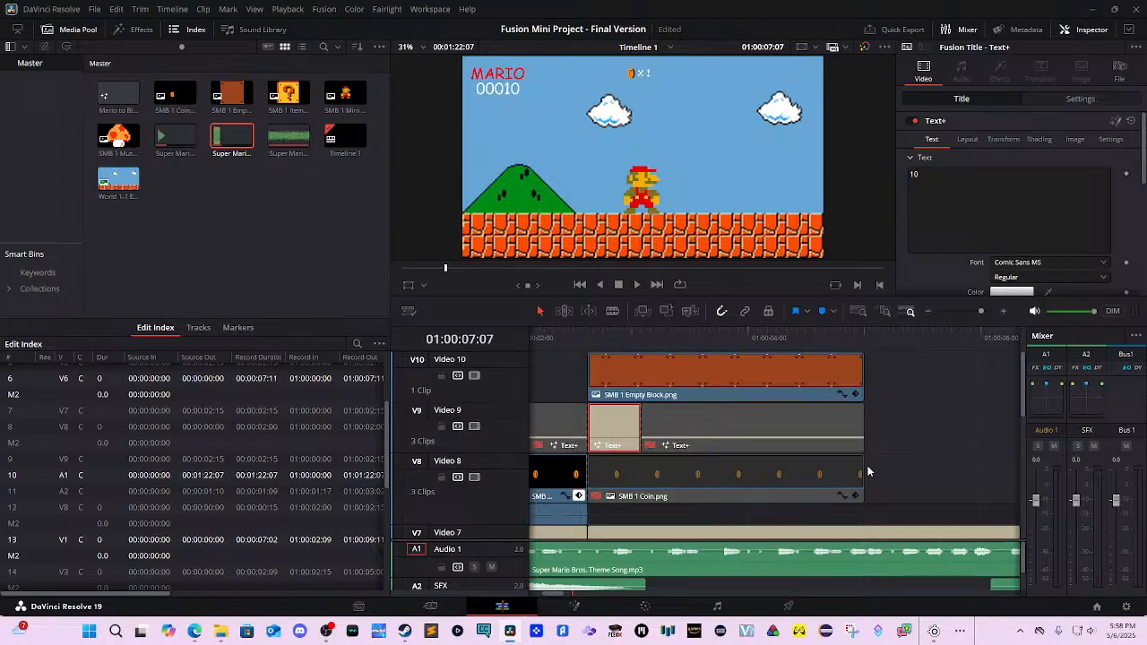
scroll(929, 436, "right", 5)
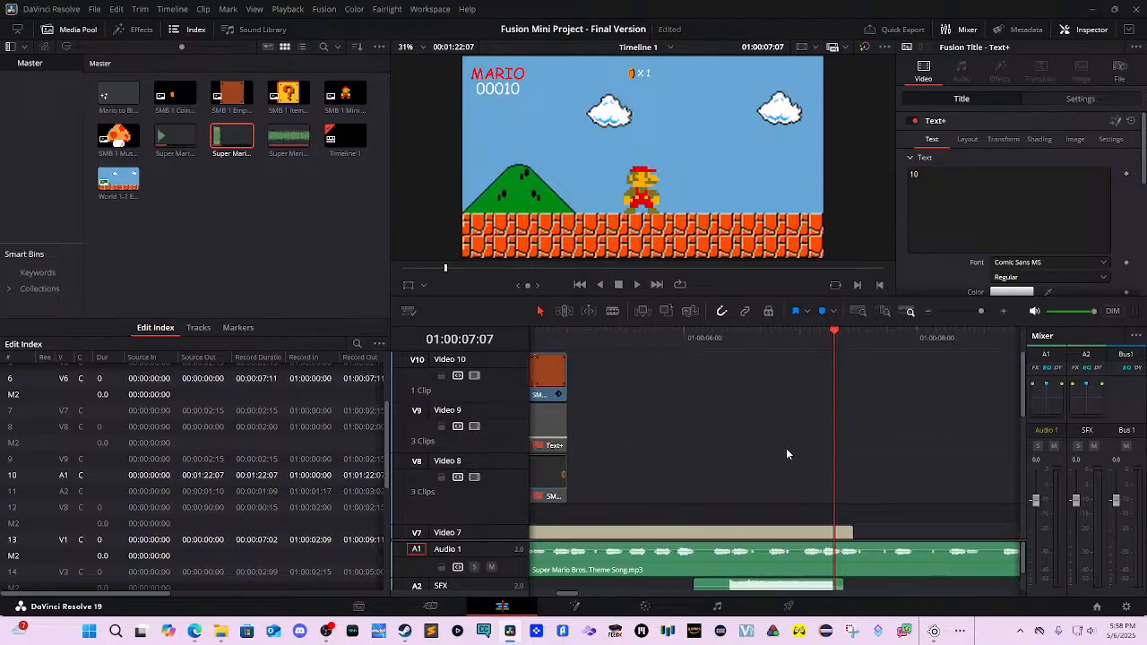
key("ctrl+v")
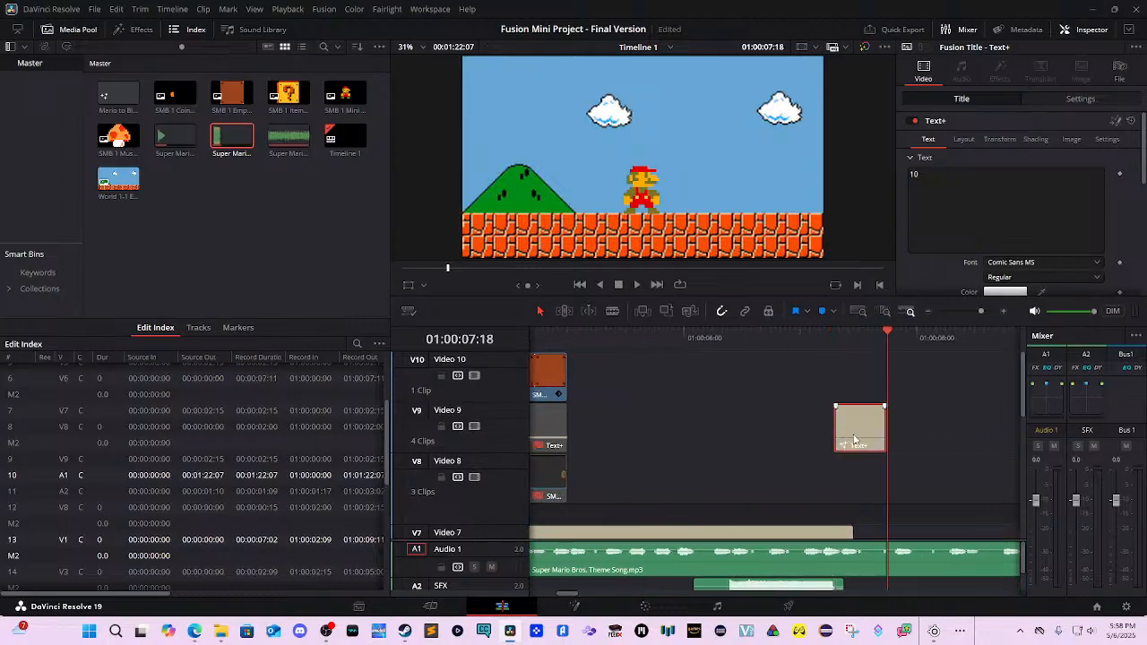
Return the playhead to 01:00:07:07 and shift the pasted Text+ clip slightly earlier so that it straddles the playhead.
left_click(818, 338)
left_click_drag(818, 339, 836, 367)
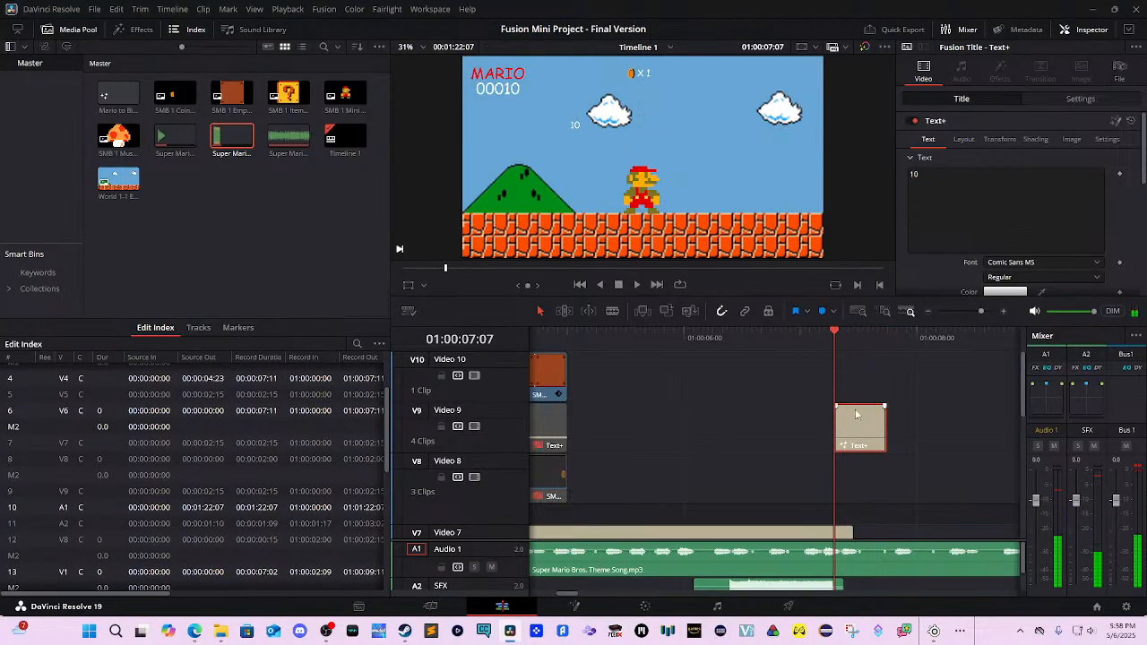
left_click_drag(862, 412, 839, 409)
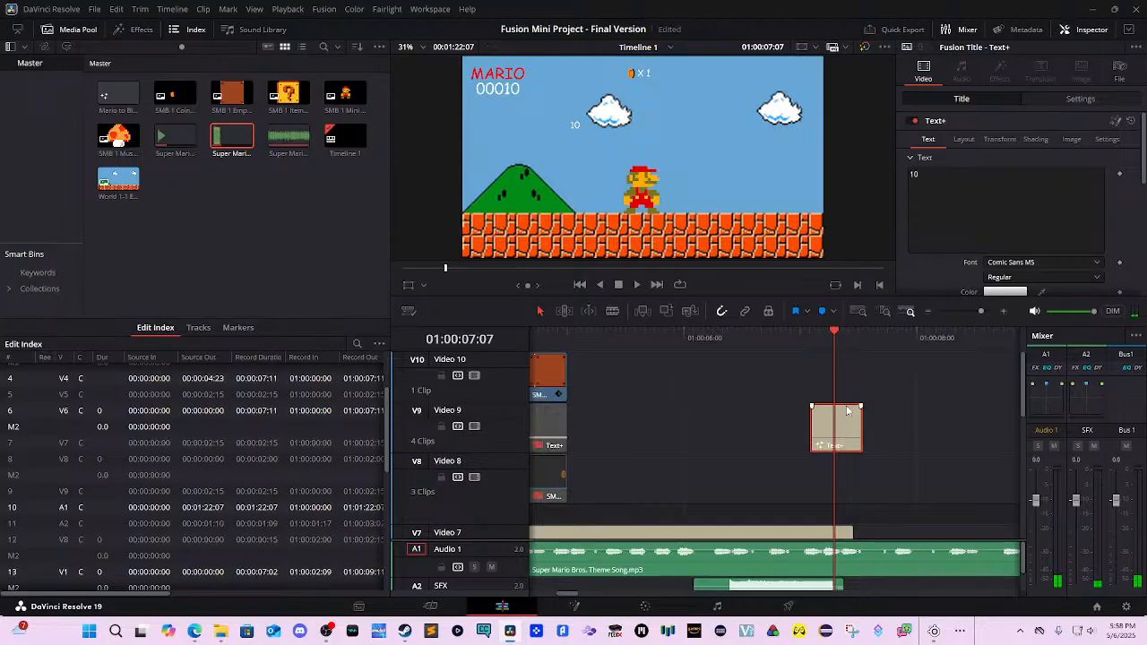
Change the pasted title's text to 1000 and set its layout center to X 0.498 and Y 0.54.
left_click(967, 194)
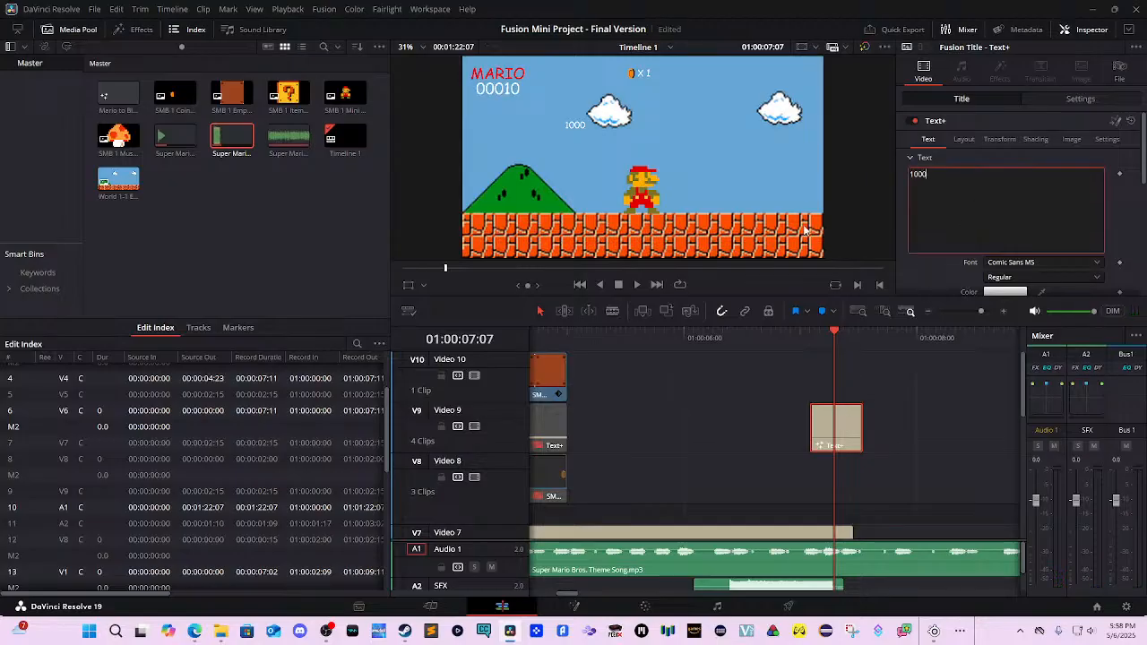
type("00")
scroll(1045, 274, "down", 2)
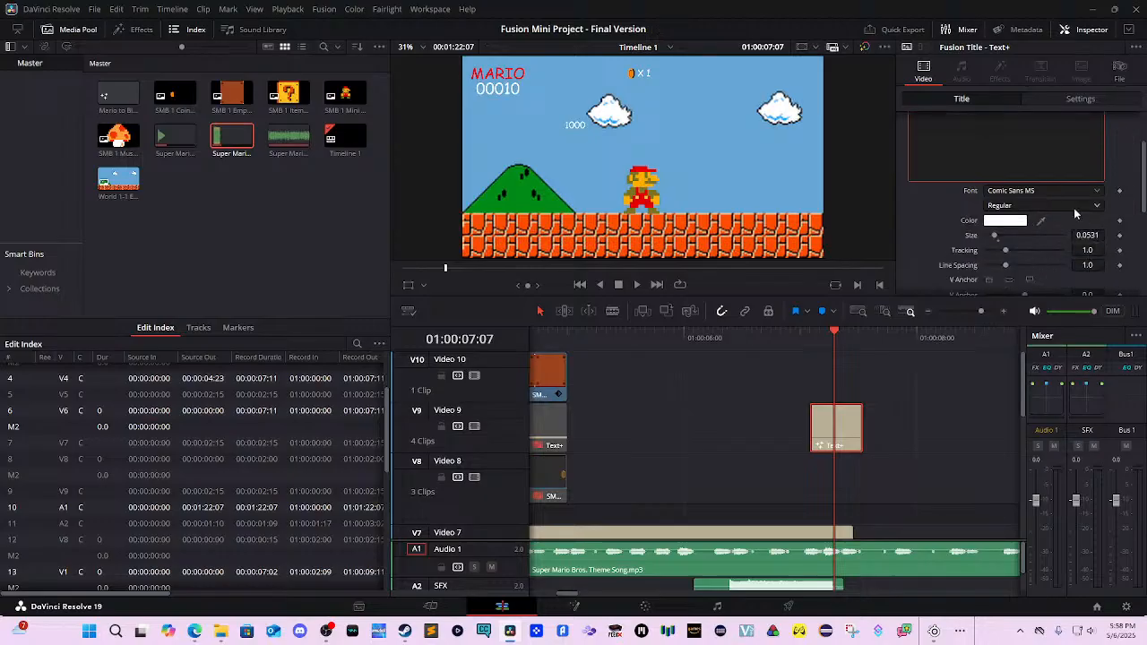
scroll(1074, 213, "up", 3)
left_click(972, 141)
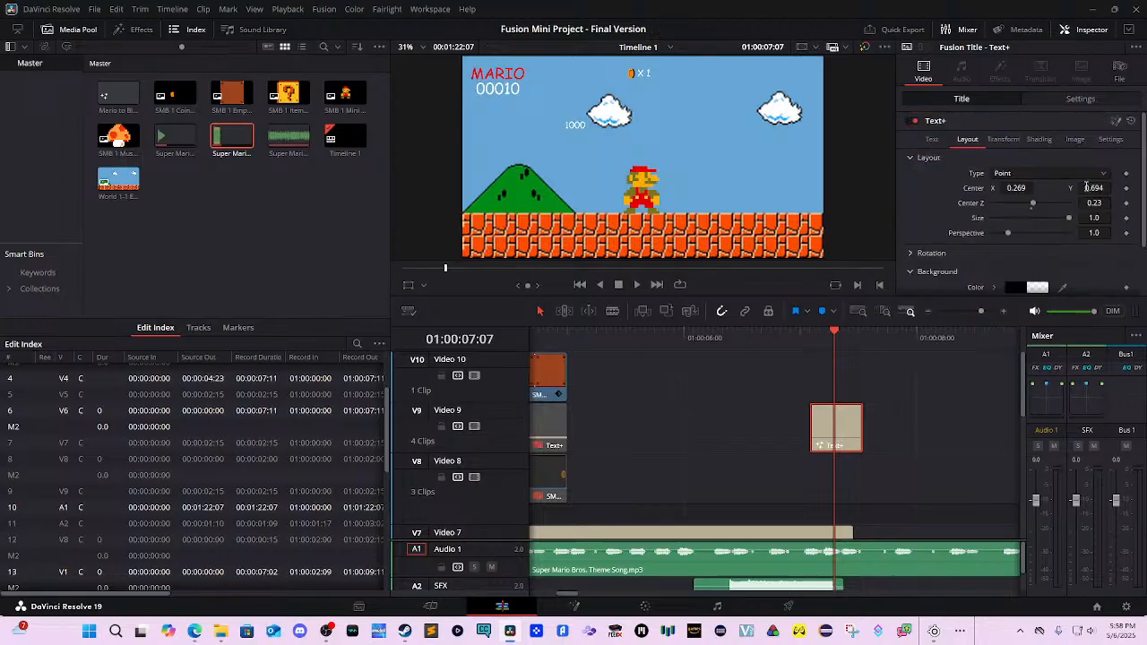
type("0.54")
key("Return")
left_click_drag(1008, 188, 1088, 188)
Review the 1000 title by playing the section around it, then place the playhead at 01:00:06:21.
left_click_drag(882, 339, 843, 349)
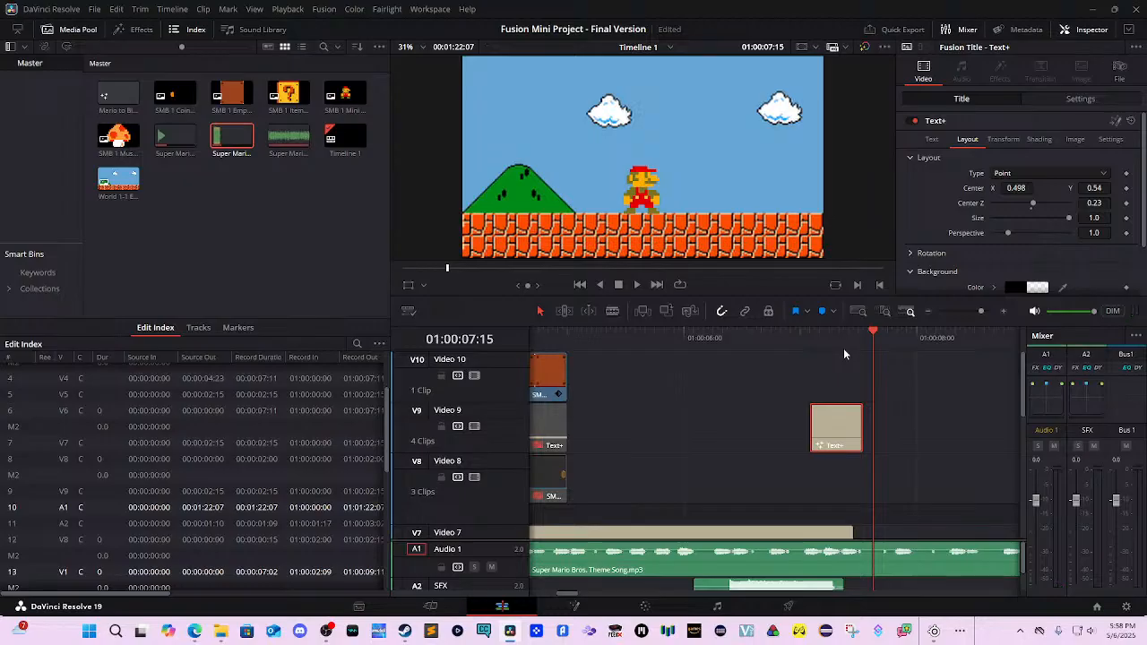
left_click_drag(875, 331, 786, 333)
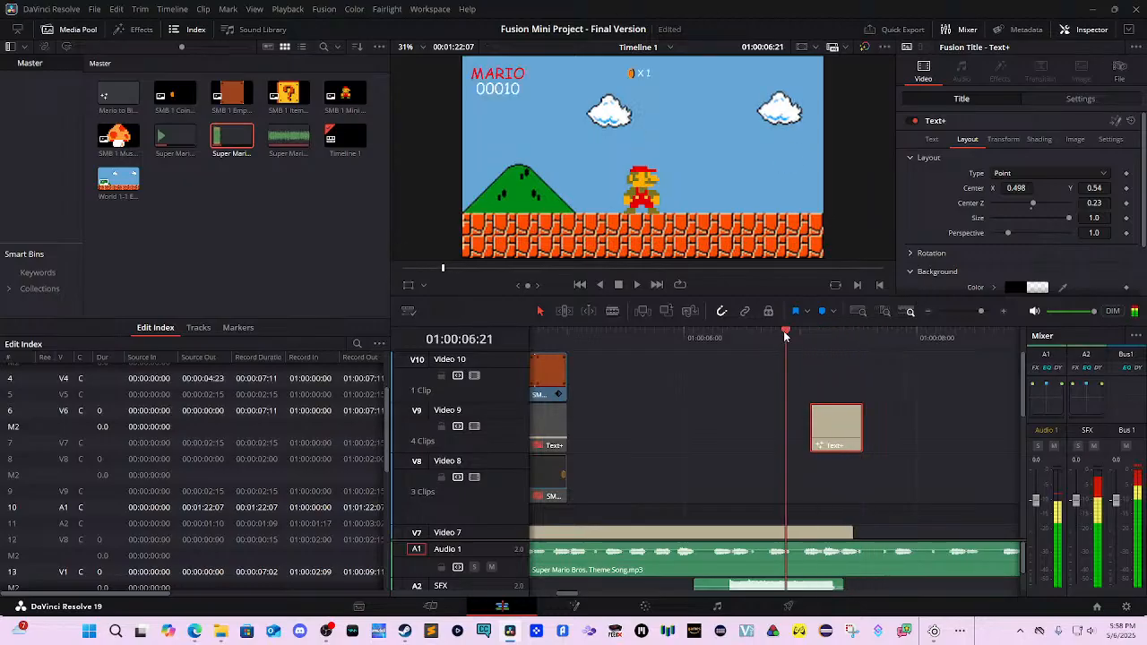
key("space")
left_click(785, 339)
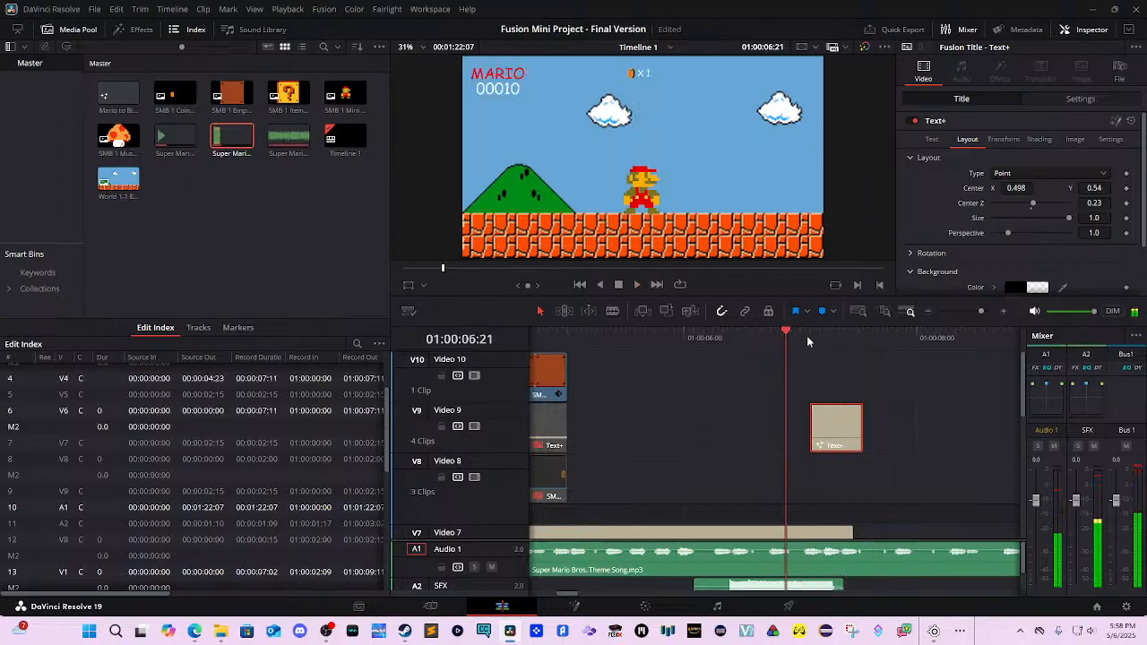
Extend the X 1 text, coin and 00010 score clips to about 01:00:11:01 and the TEXT HUD Line 1 clip to about 01:00:13:16.
scroll(774, 397, "left", 5)
scroll(775, 397, "down", 5)
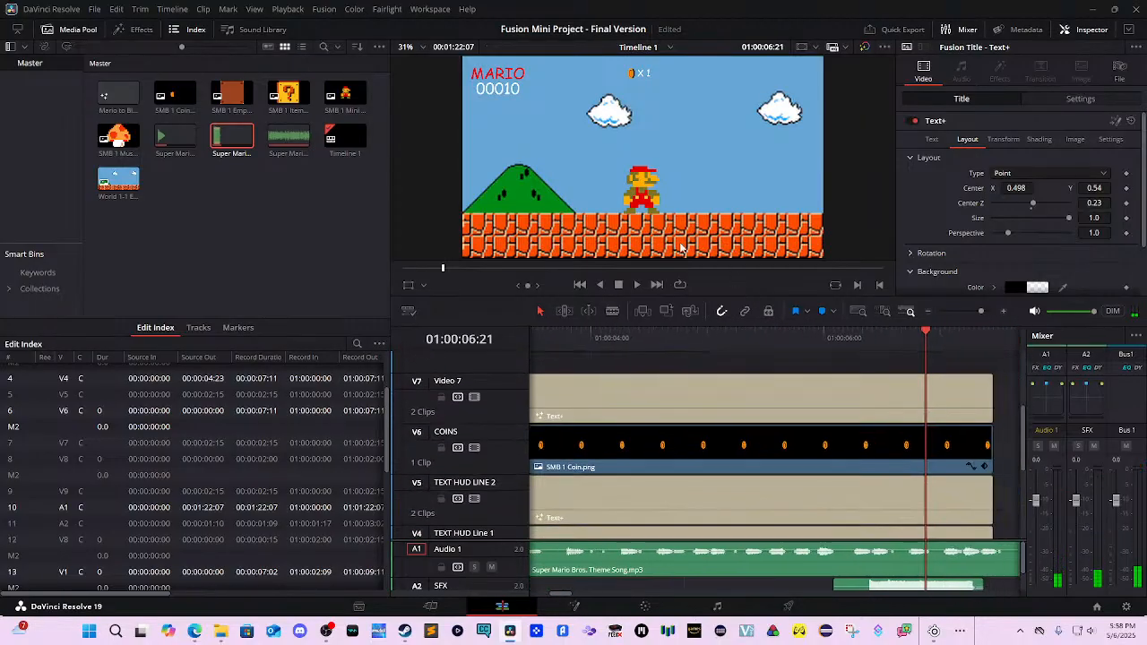
scroll(806, 448, "right", 4)
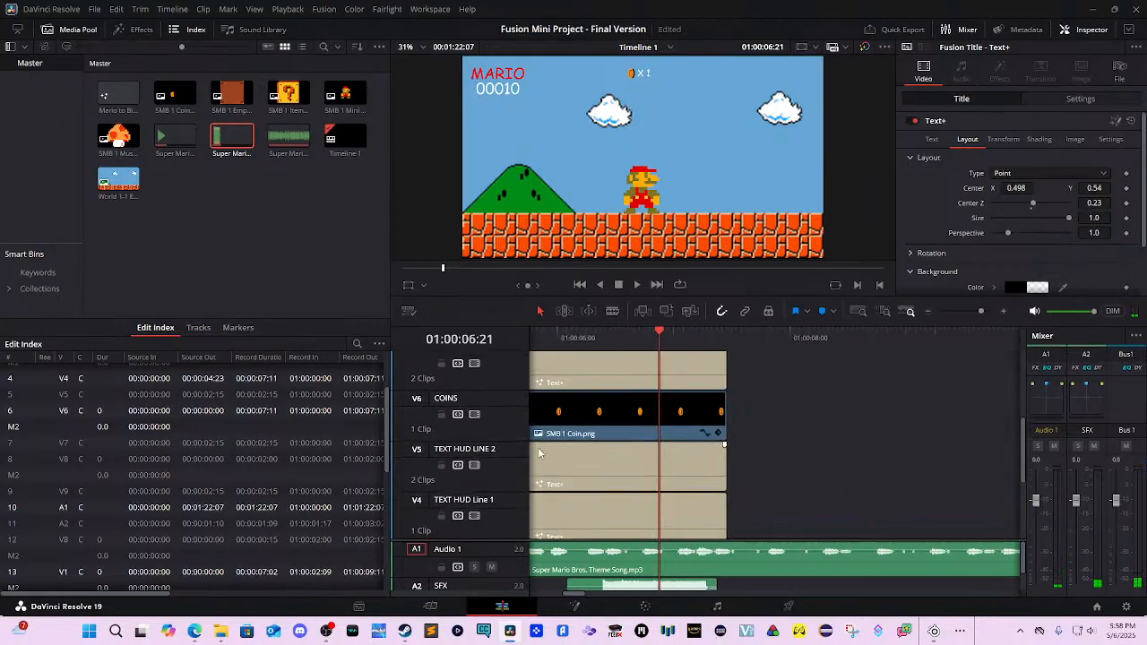
left_click(641, 386)
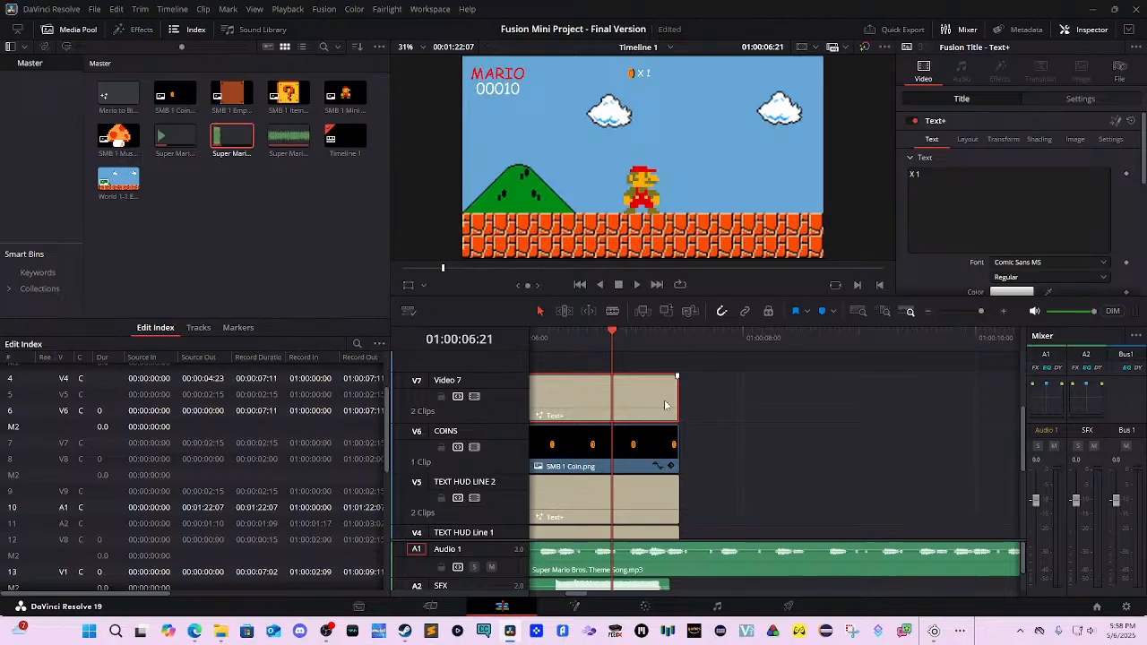
left_click_drag(677, 399, 952, 402)
left_click_drag(556, 468, 970, 436)
left_click_drag(733, 484, 1040, 434)
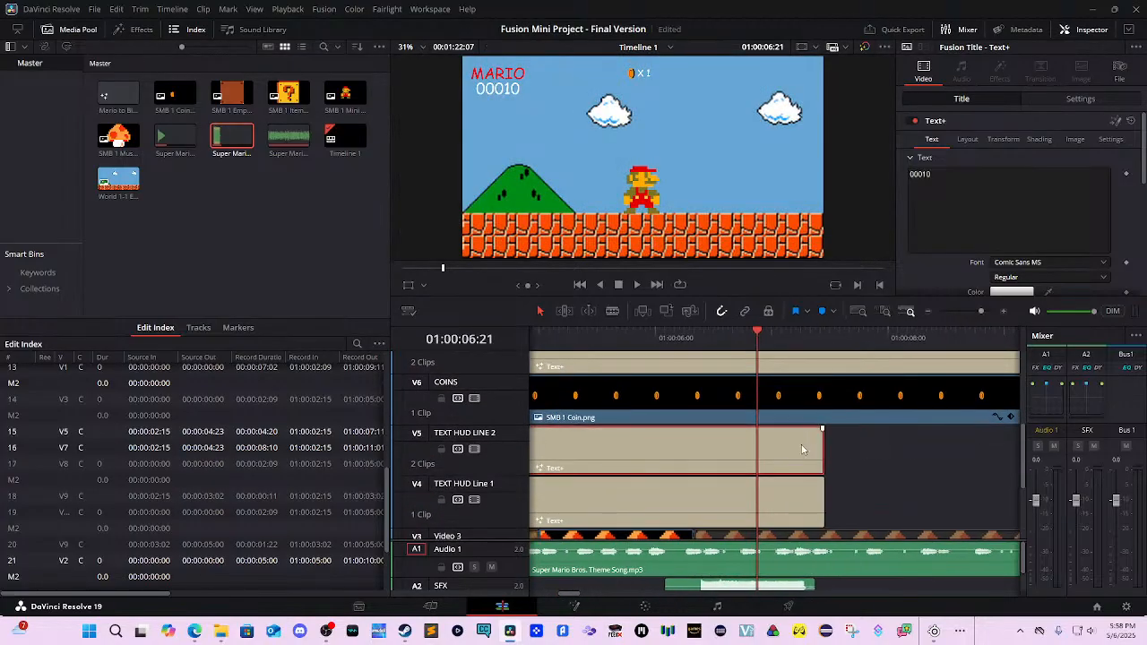
left_click_drag(822, 448, 914, 455)
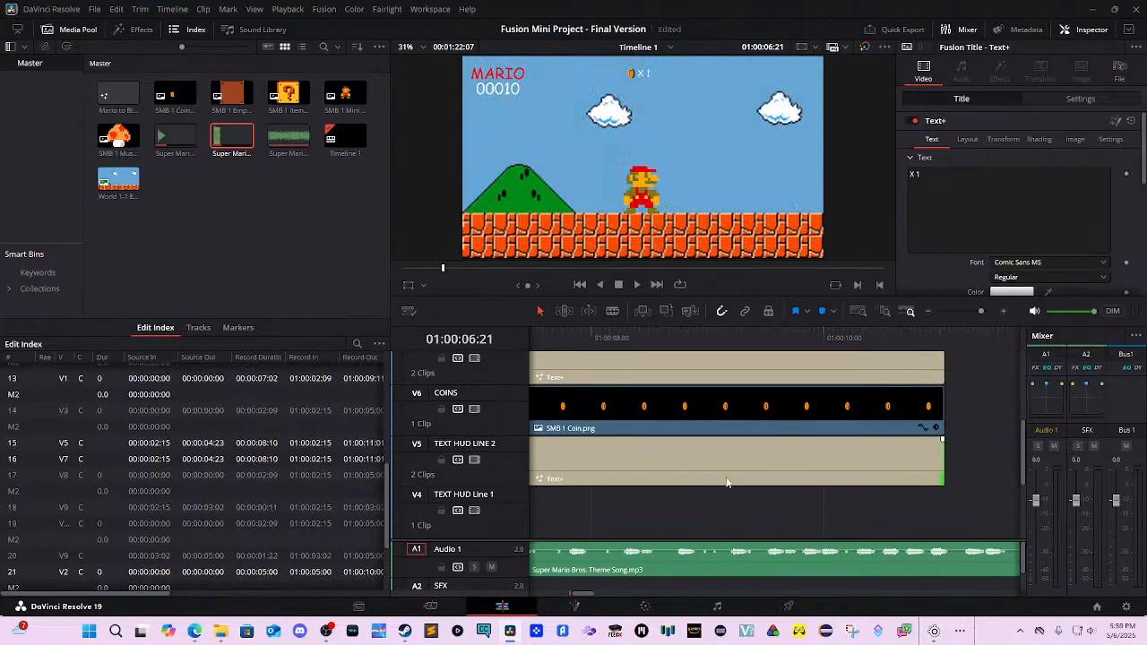
left_click_drag(887, 524, 901, 527)
left_click_drag(844, 503, 949, 546)
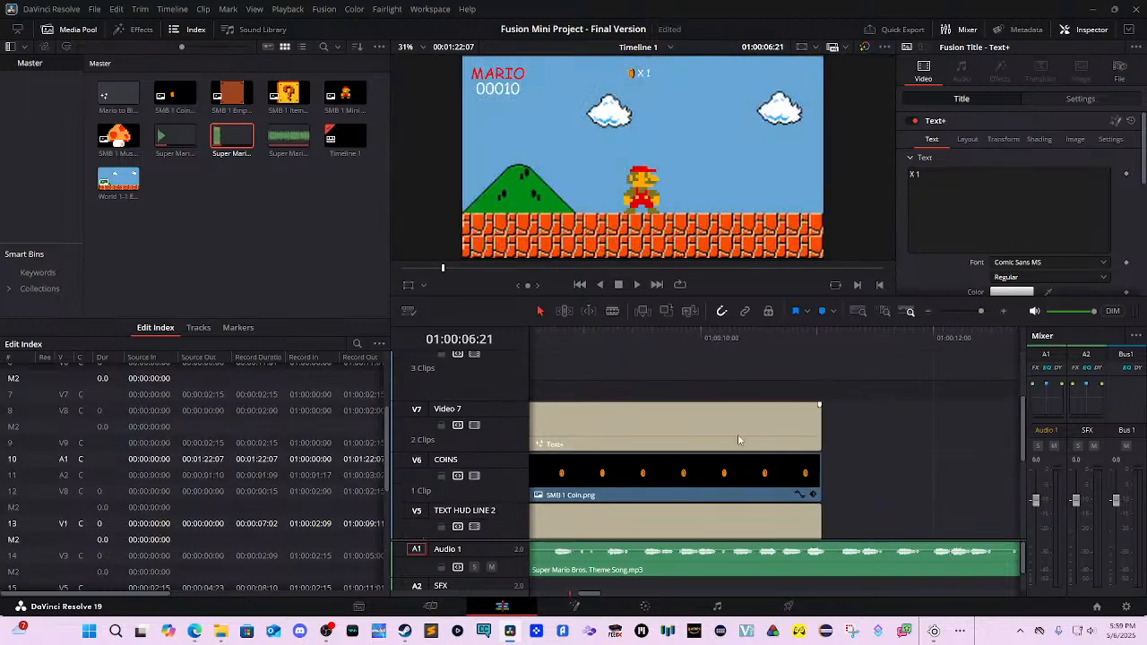
Extend the end of the last World 1-1 Empty background clip on Video 1 to about 01:00:13:14.
scroll(749, 364, "up", 1)
left_click(735, 348)
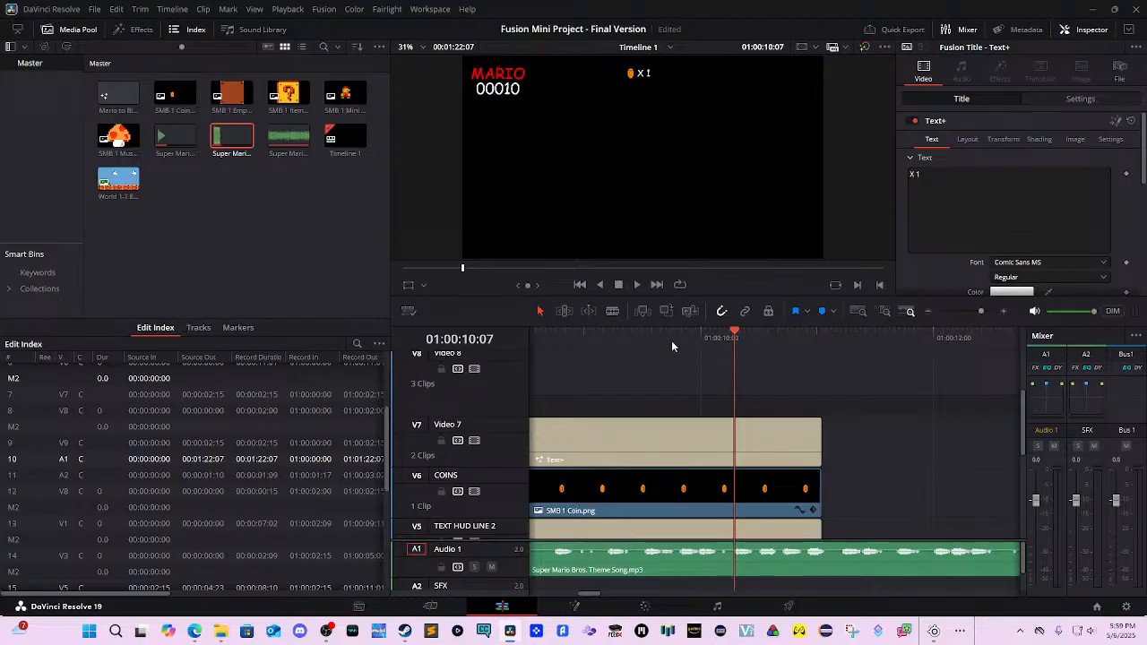
left_click_drag(672, 341, 620, 357)
scroll(723, 444, "down", 5)
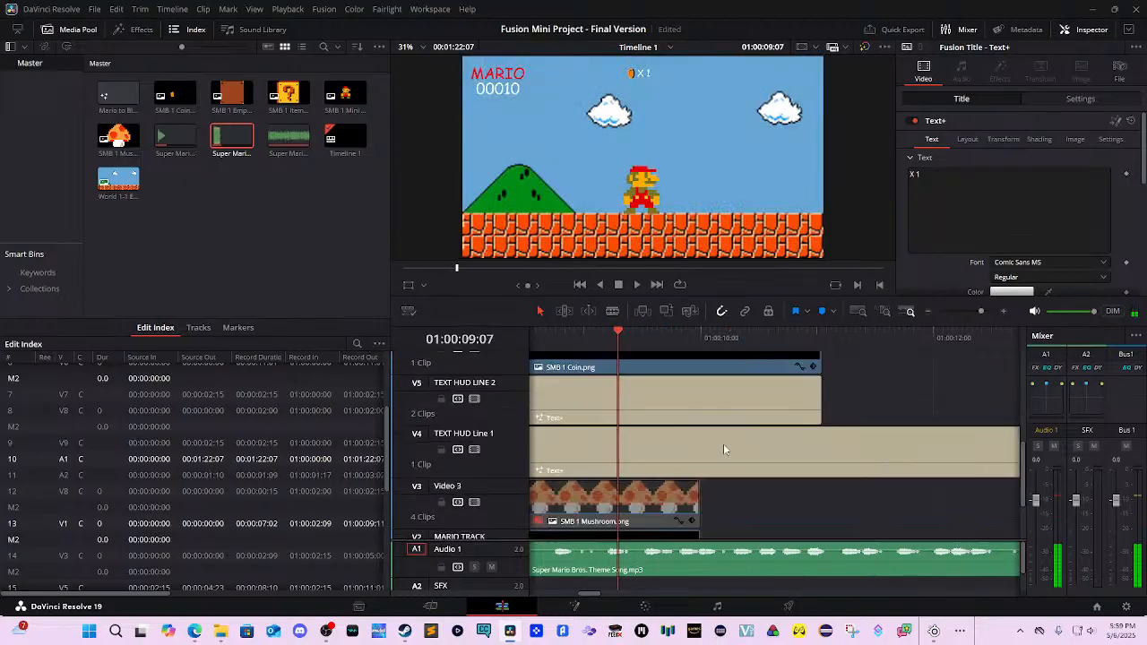
left_click_drag(636, 507, 999, 493)
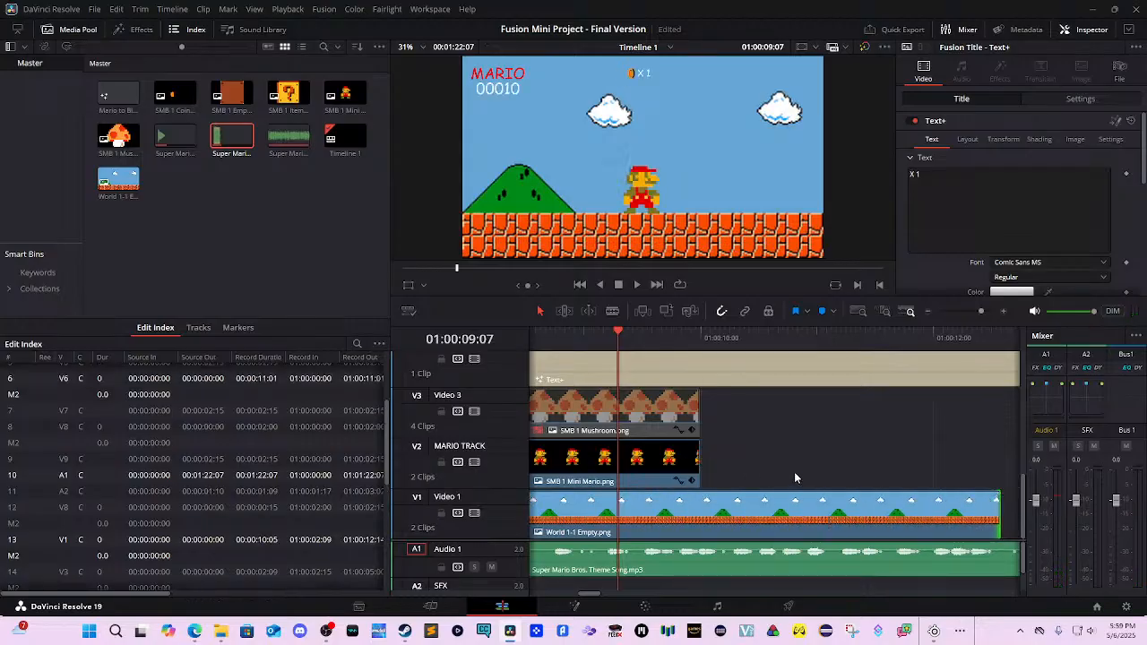
scroll(643, 473, "right", 4)
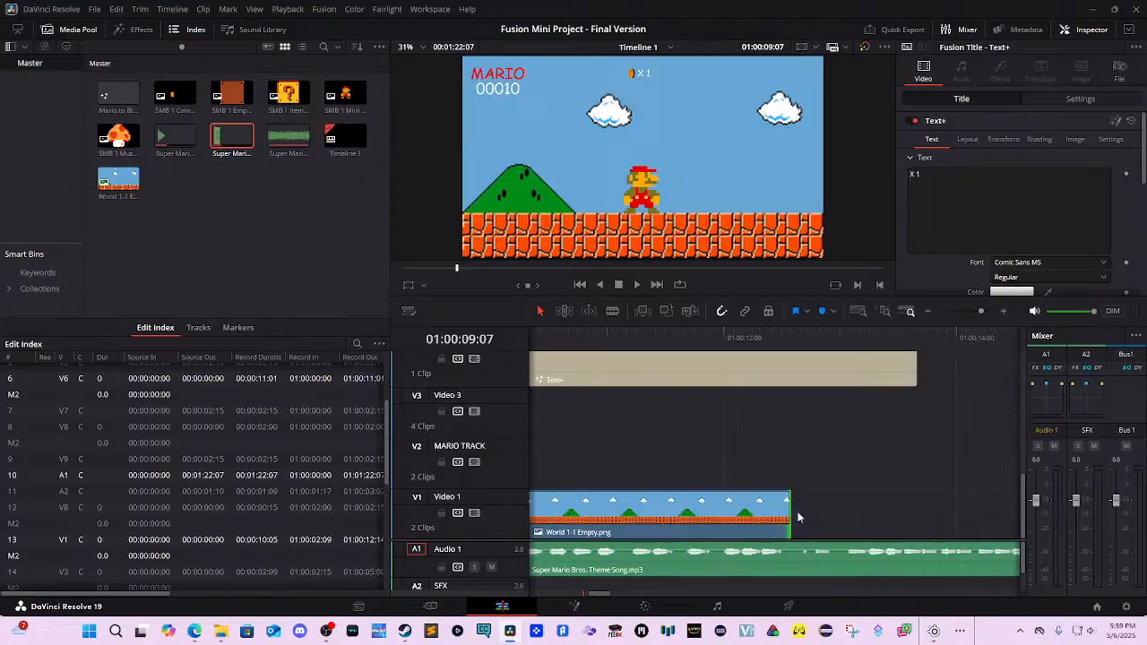
left_click_drag(787, 512, 904, 505)
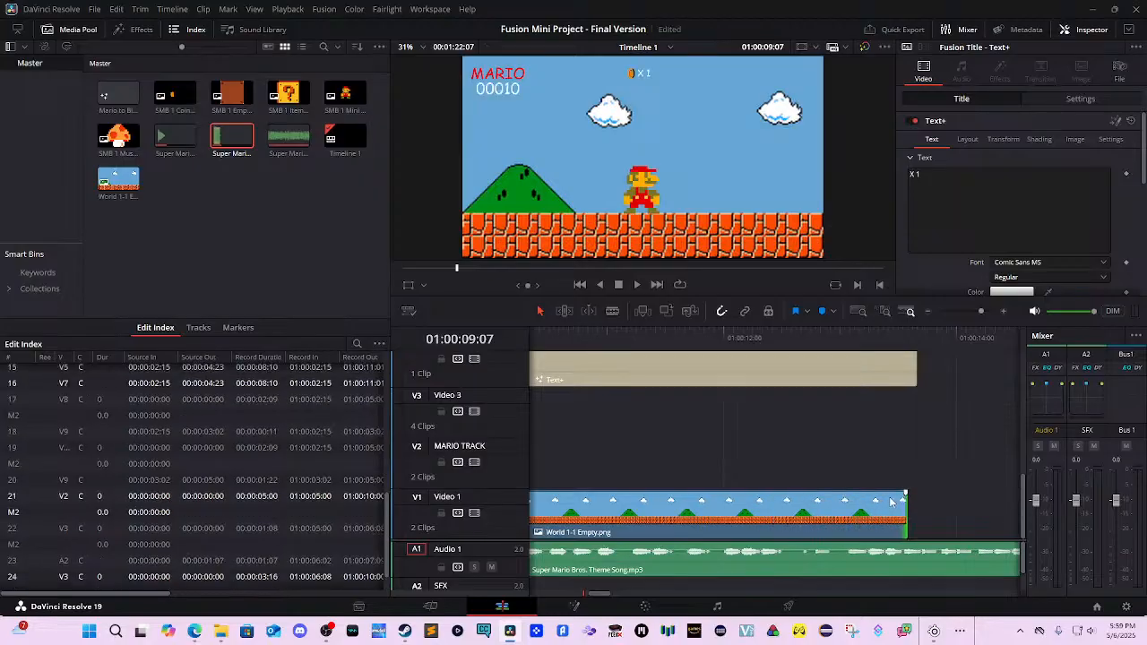
Trim the ends of the COINS clip and the TEXT HUD LINE 2 score clip back to about 01:00:10:02.
scroll(928, 455, "up", 3)
scroll(958, 484, "left", 3)
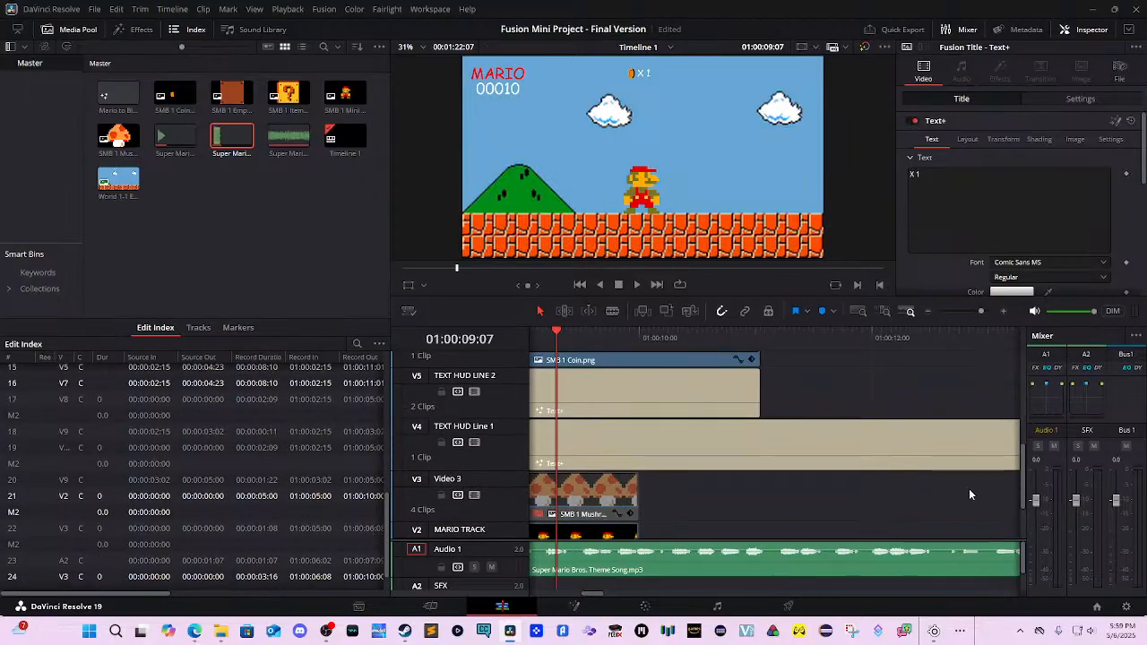
scroll(969, 495, "up", 1)
scroll(969, 495, "right", 2)
left_click_drag(753, 342, 563, 357)
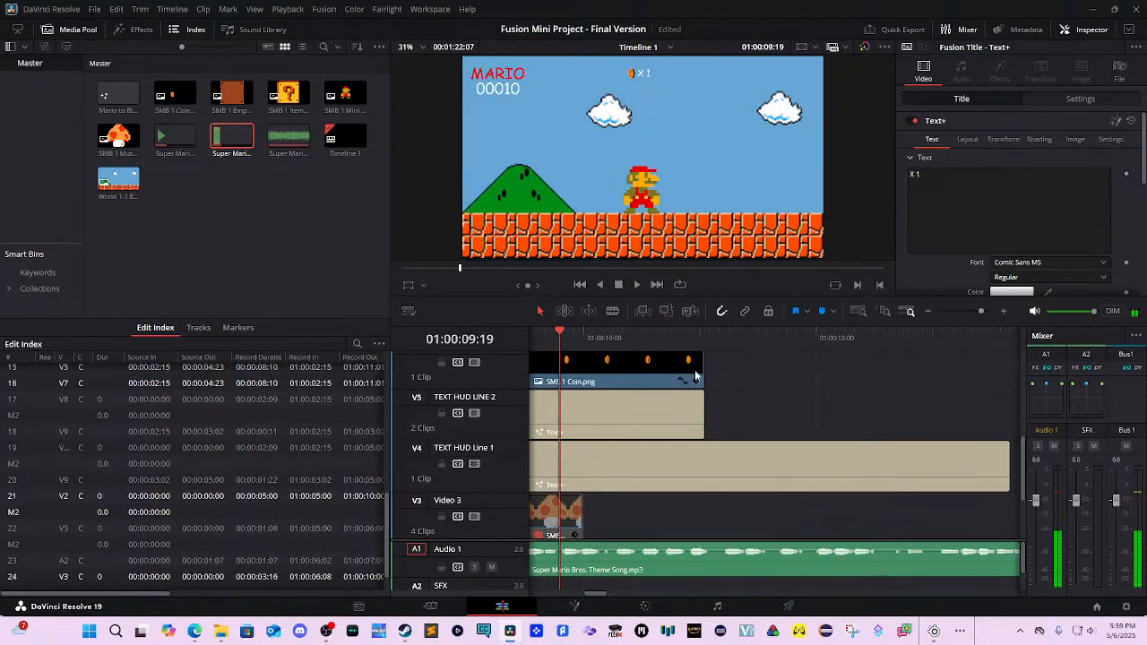
left_click_drag(696, 367, 592, 371)
left_click(686, 409)
left_click_drag(698, 410, 592, 411)
scroll(754, 503, "right", 1)
scroll(753, 503, "right", 1)
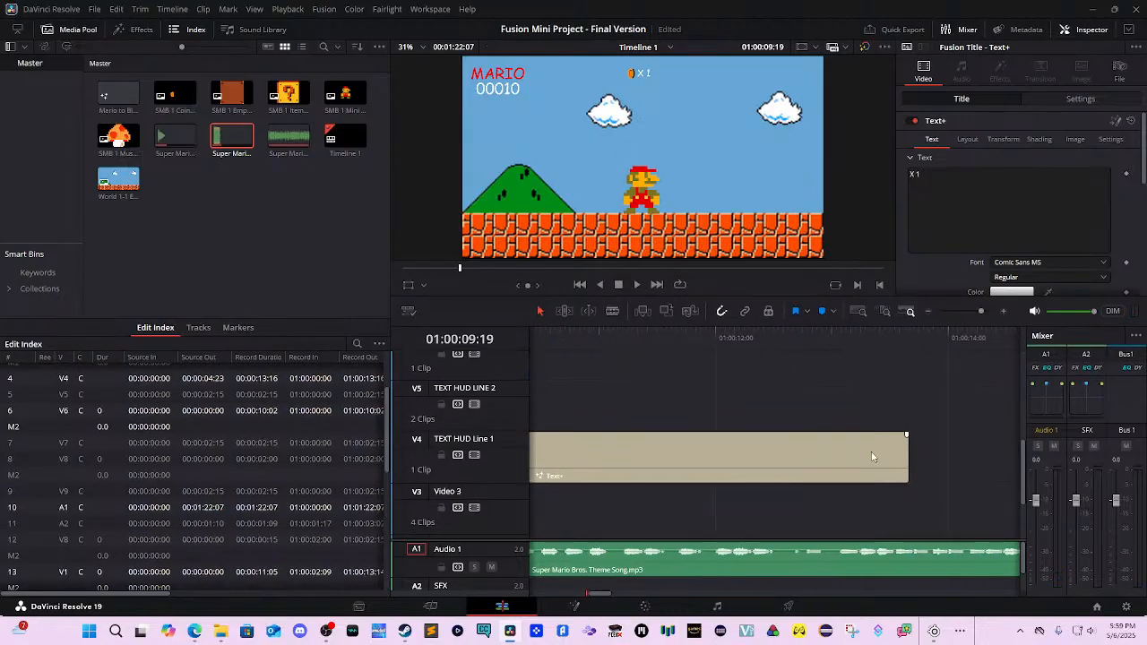
Trim the end of the TEXT HUD Line 1 clip back to about 01:00:10:00.
left_click_drag(904, 455, 591, 455)
scroll(826, 452, "left", 4)
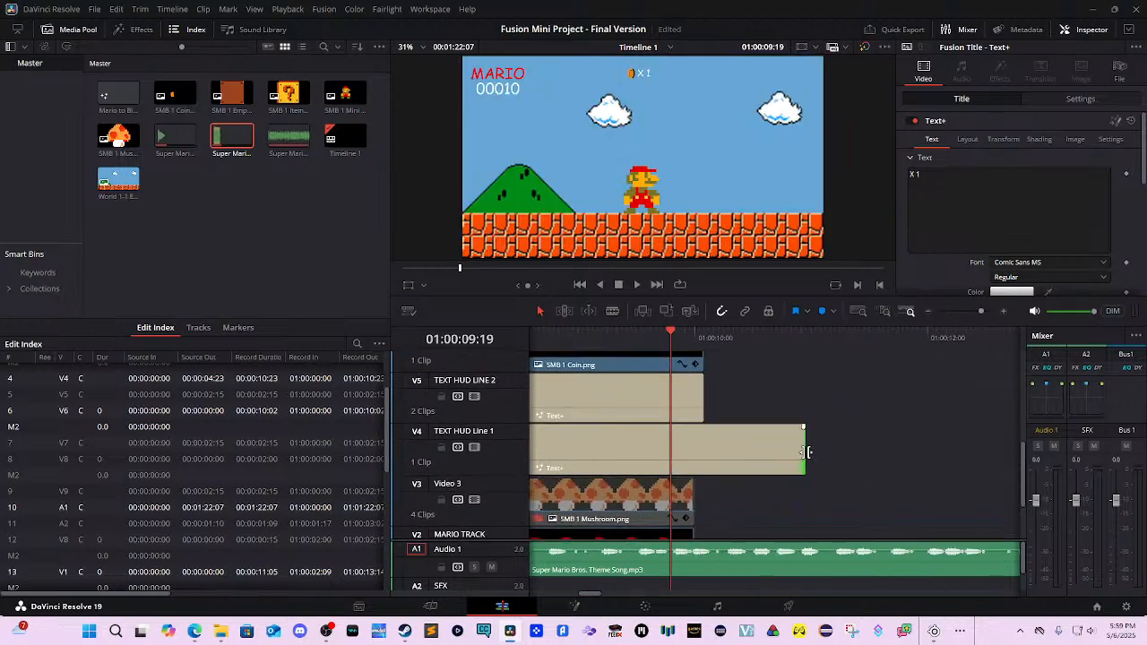
left_click_drag(806, 453, 696, 453)
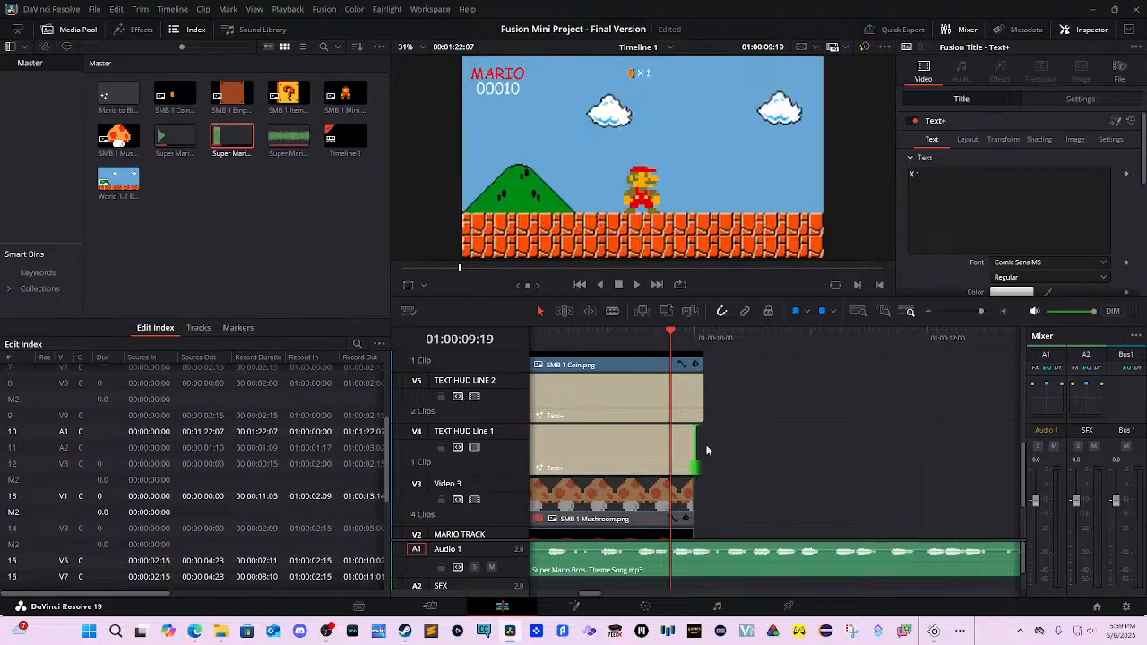
Play through the ending and trim the X 1 text clip on Video 7 back to the end of the coin clip.
scroll(807, 467, "left", 3)
key("space")
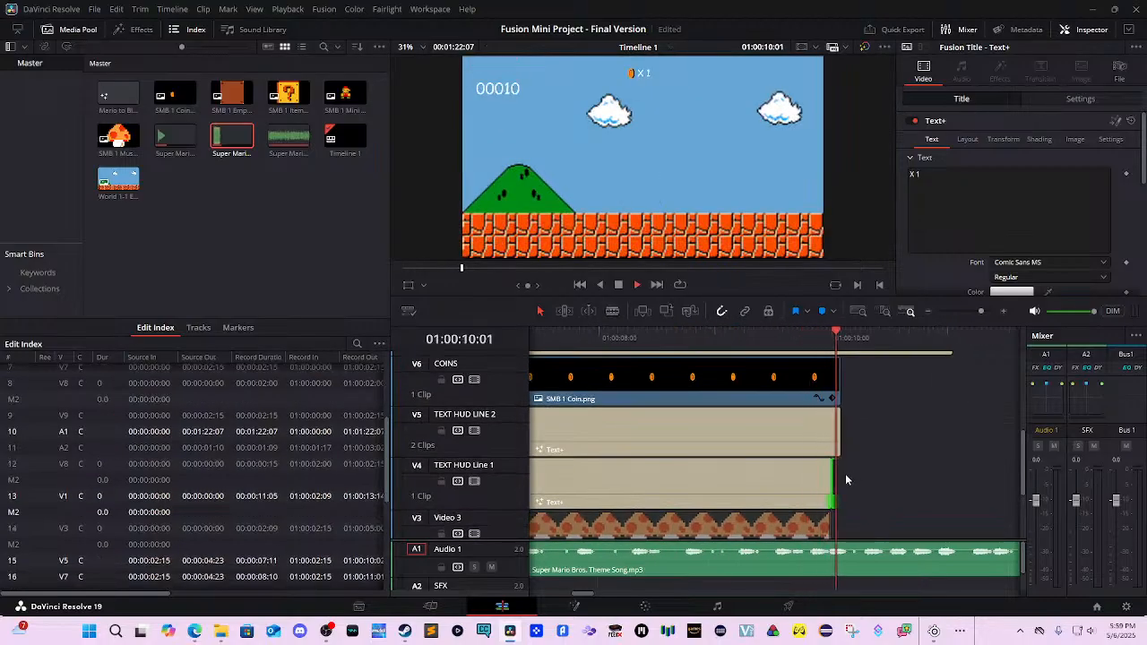
key("space")
scroll(941, 405, "up", 2)
left_click(908, 377)
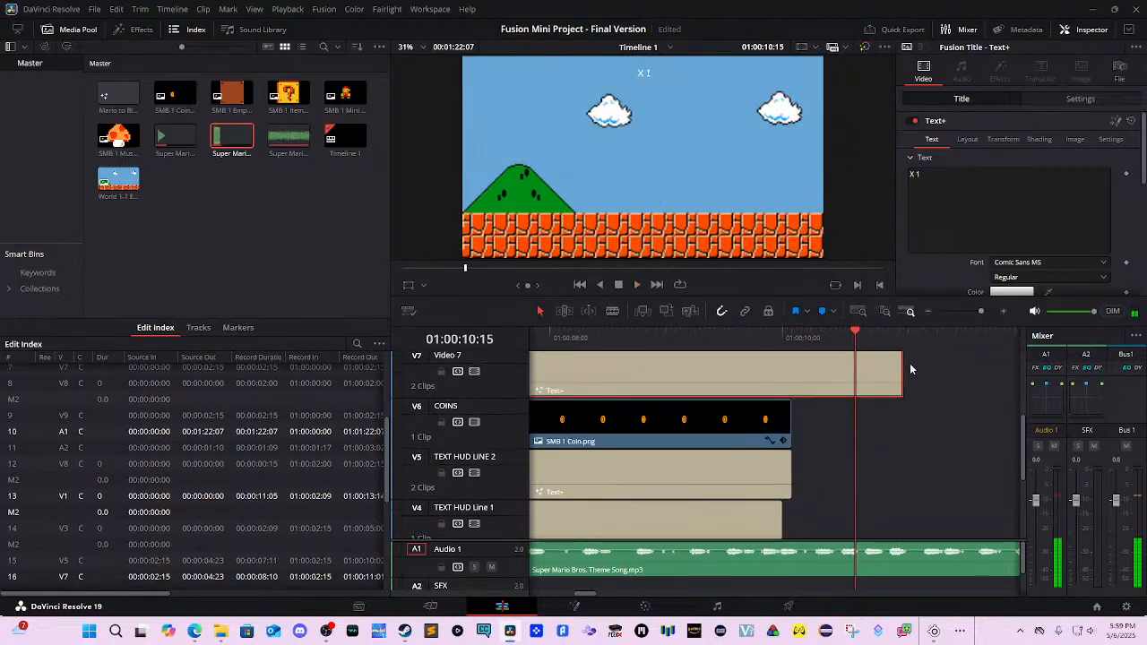
left_click_drag(901, 368, 791, 376)
Play back the final seconds of the scene, first near the ending and again from an earlier point.
left_click_drag(750, 334, 578, 335)
key("space")
scroll(702, 444, "down", 3)
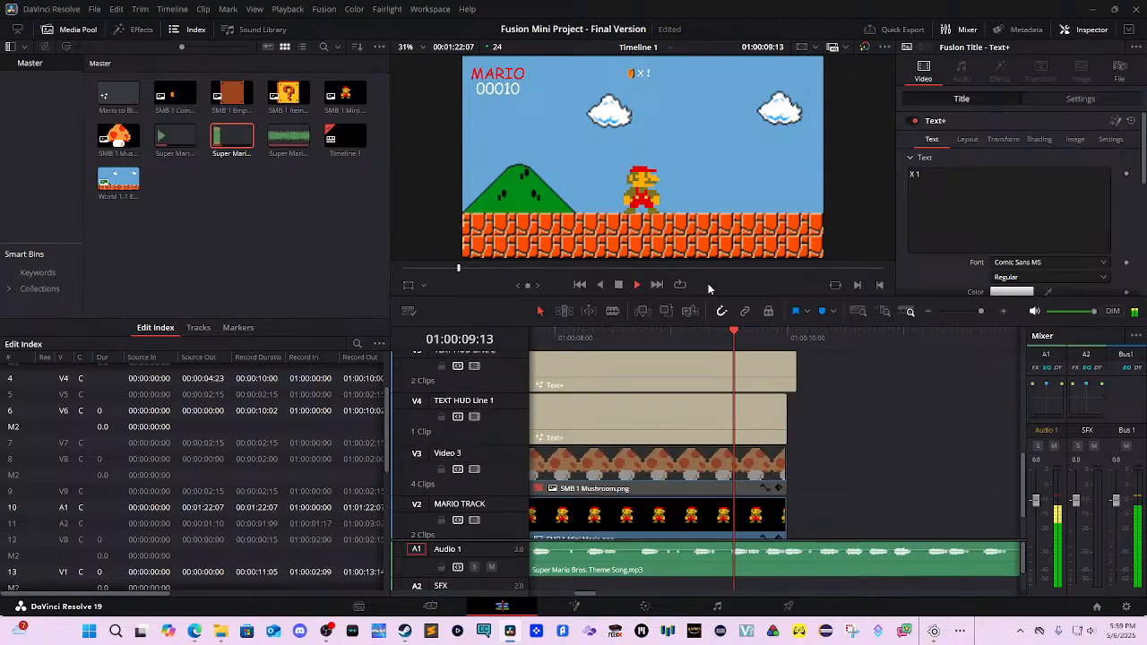
left_click_drag(728, 345, 530, 347)
key("space")
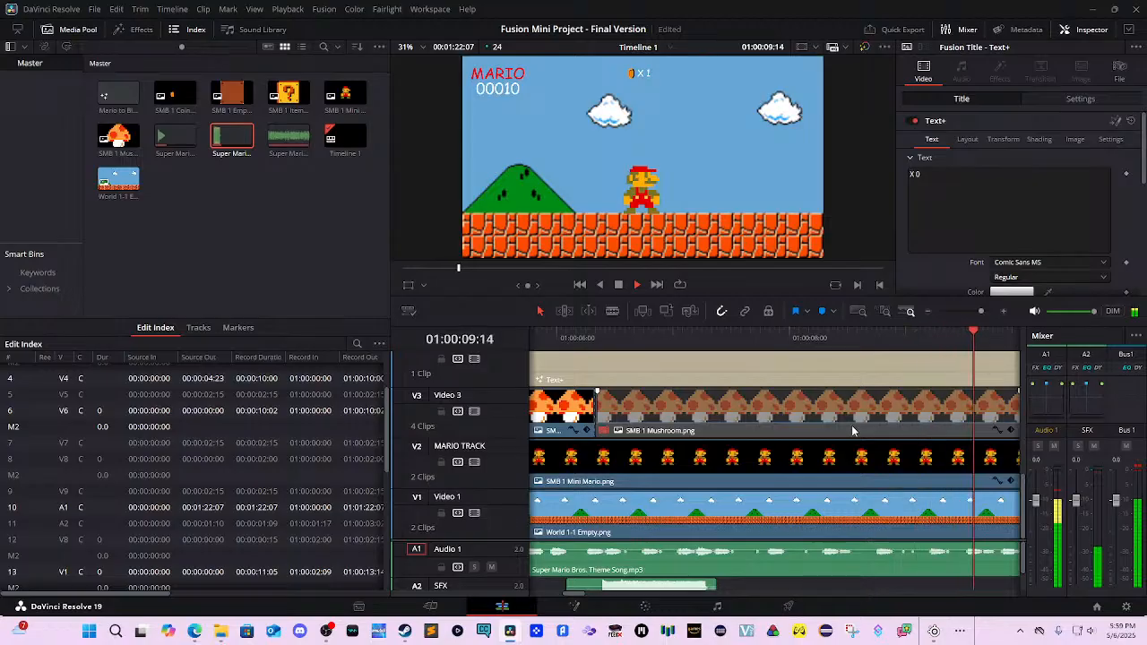
Trim the ends of the TEXT HUD Line 1, Video 3 mushroom and MARIO TRACK clips back to the end of the SFX clip.
key("space")
left_click_drag(684, 337, 800, 379)
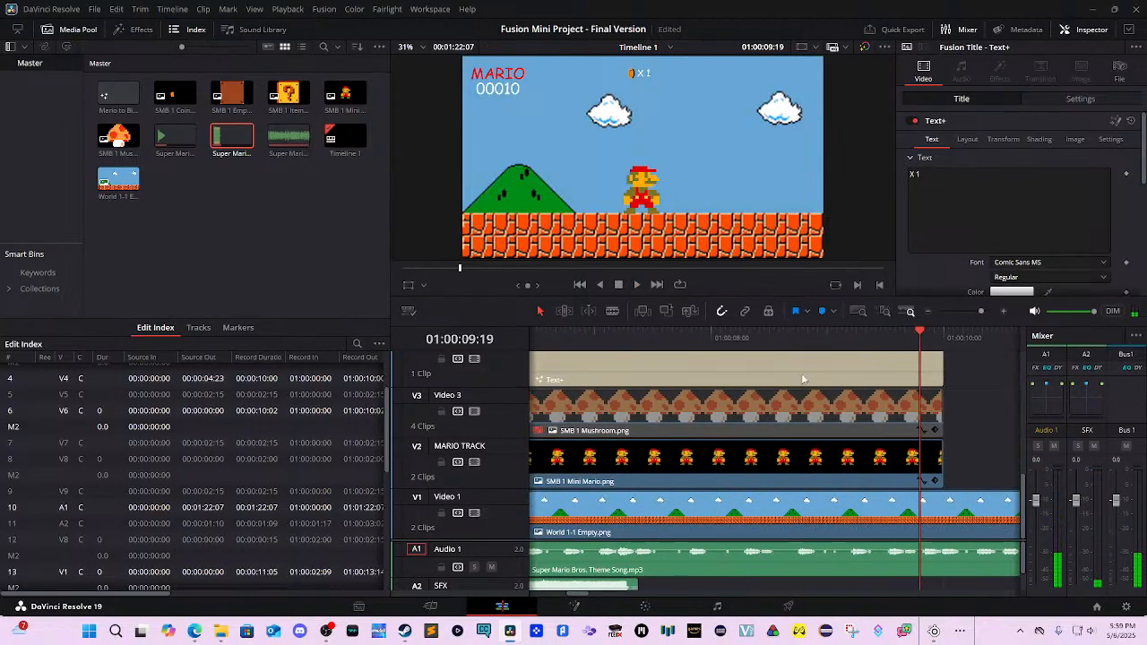
mouse_move(846, 441)
left_mouse_down()
mouse_move(837, 455)
mouse_move(1034, 426)
mouse_move(947, 325)
left_mouse_up()
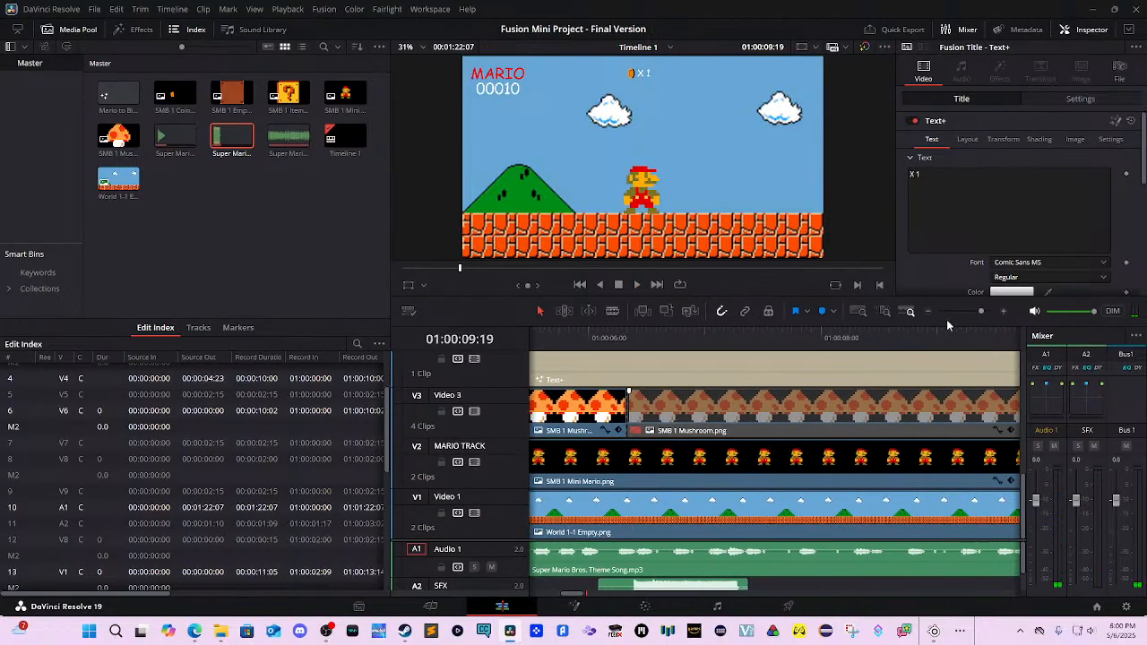
left_click_drag(988, 446, 870, 417)
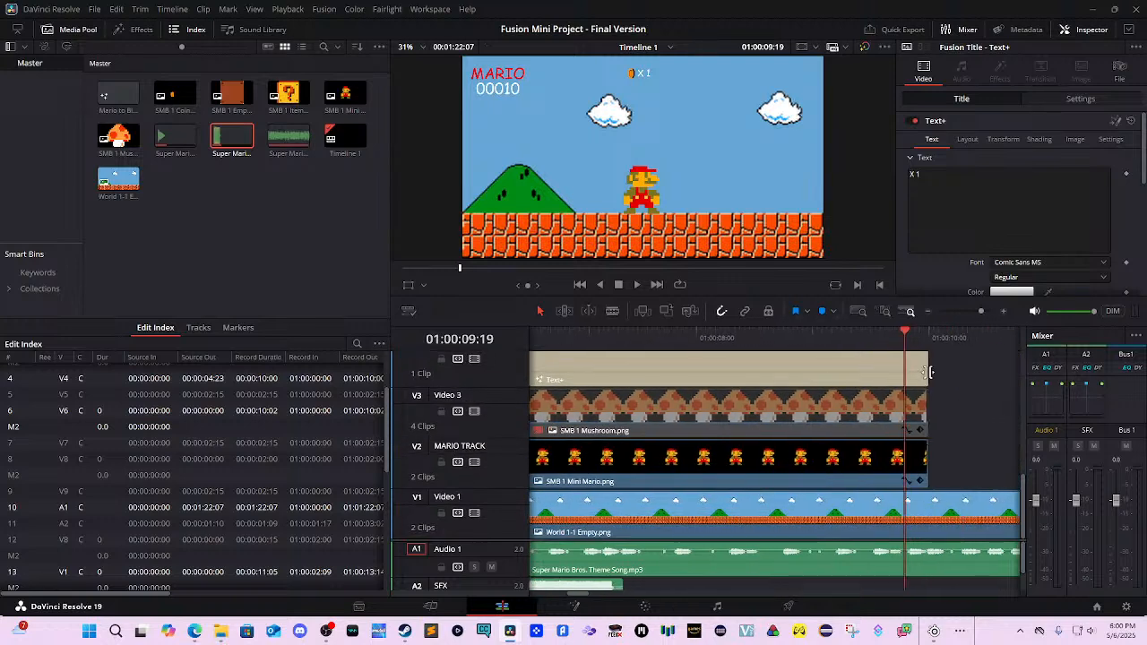
left_click_drag(927, 372, 620, 417)
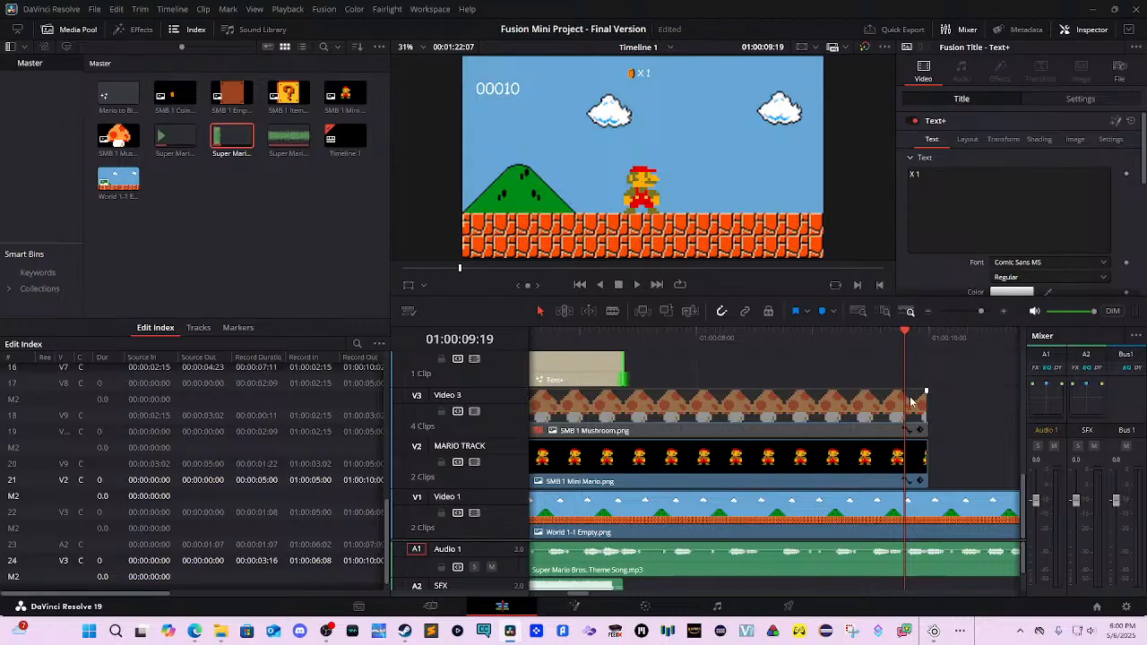
left_click_drag(924, 407, 616, 427)
left_click(902, 459)
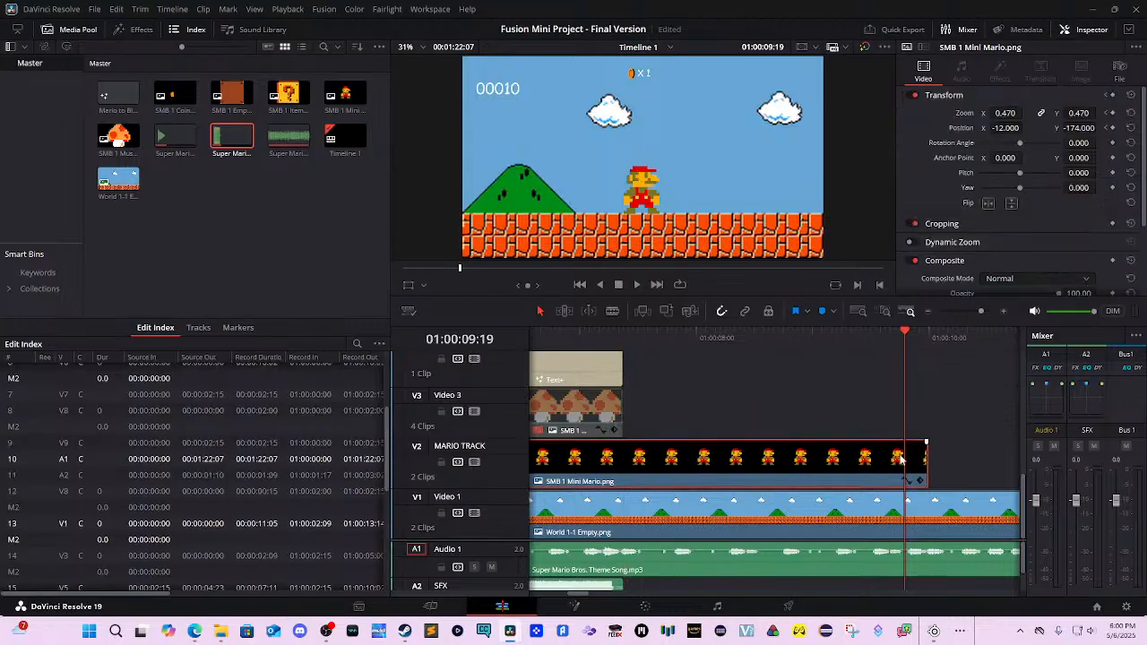
left_click_drag(928, 460, 623, 462)
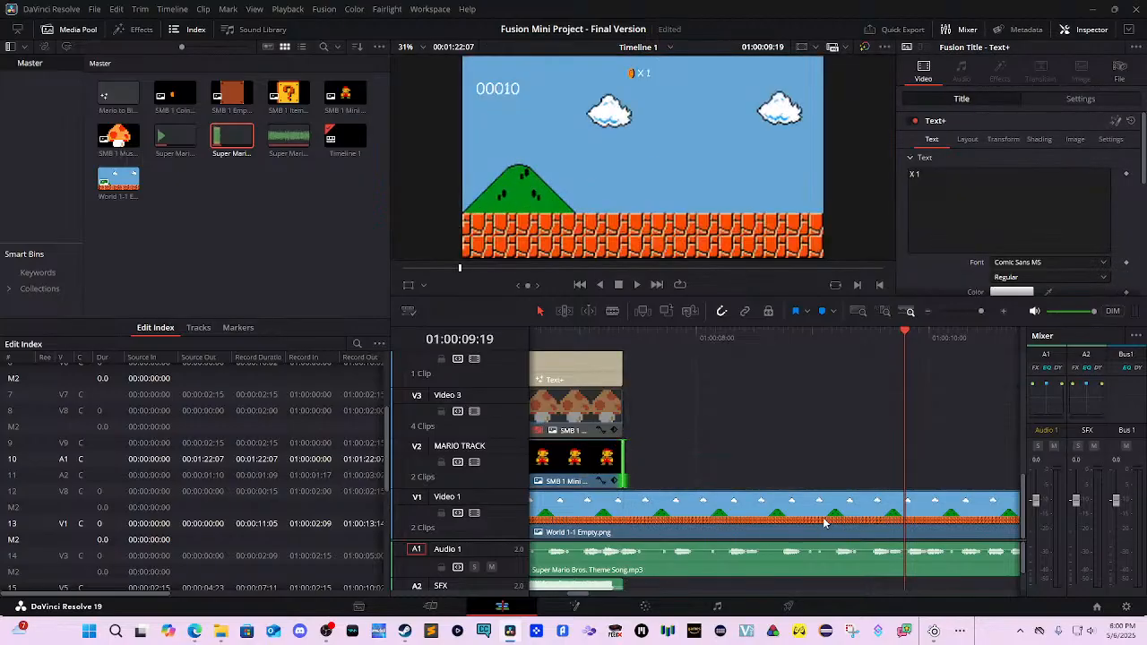
Trim the ends of the Video 7 text, COINS and TEXT HUD LINE 2 clips back to about 01:00:07:10.
left_click_drag(838, 514, 854, 432)
left_click(880, 346)
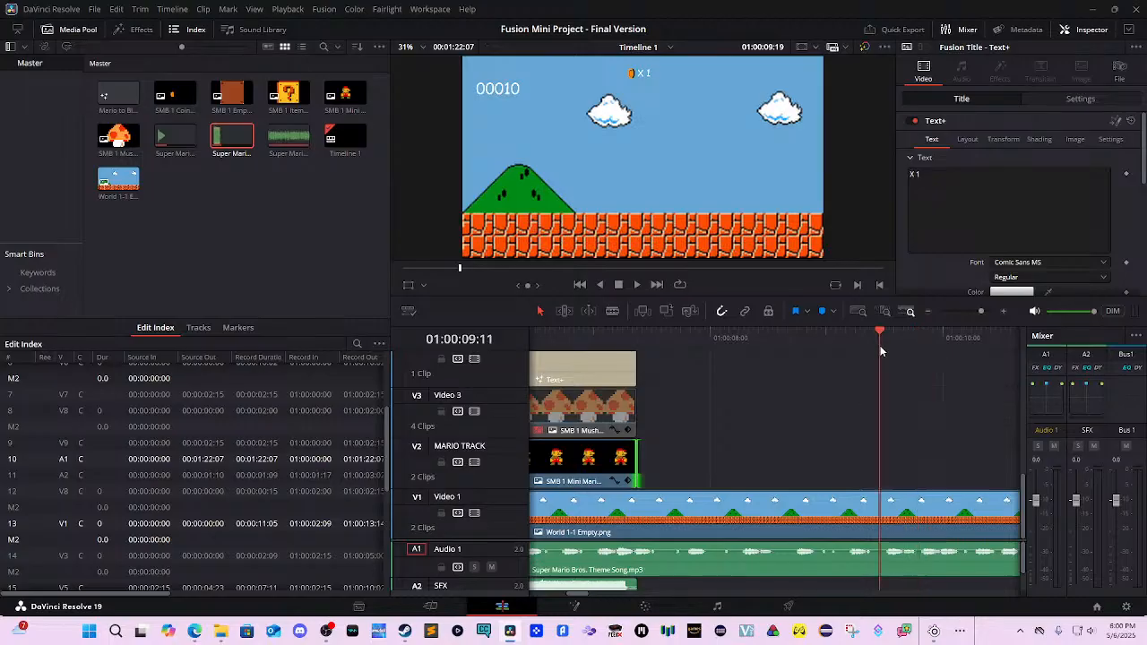
left_click_drag(880, 346, 745, 345)
scroll(776, 370, "up", 3)
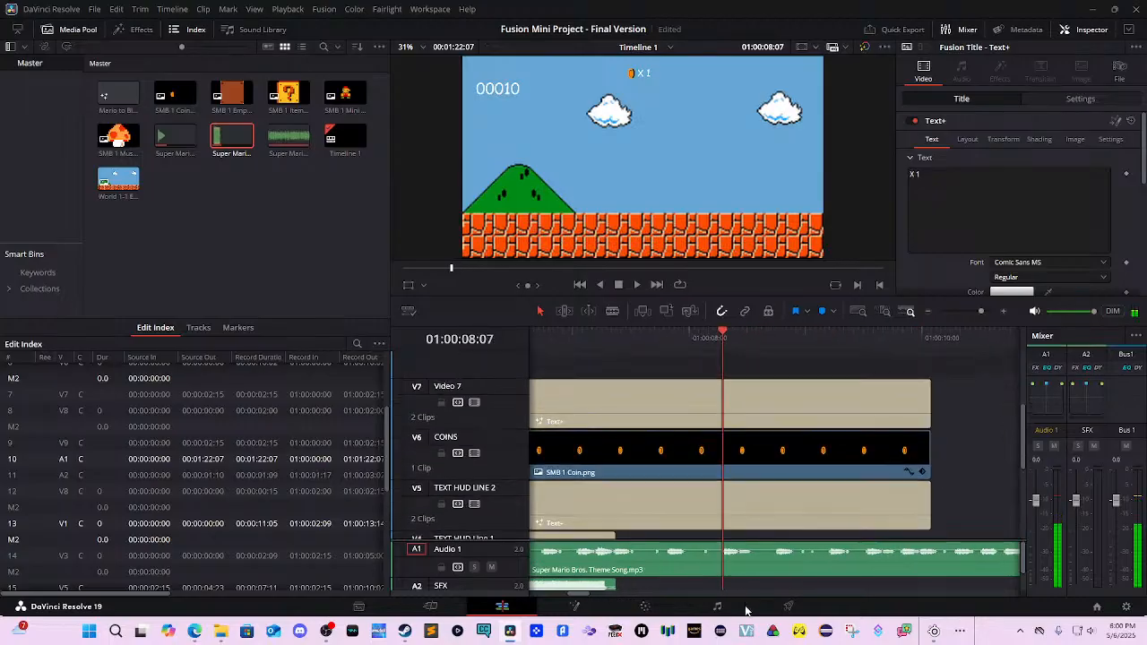
left_click_drag(943, 396, 634, 406)
left_click(708, 434)
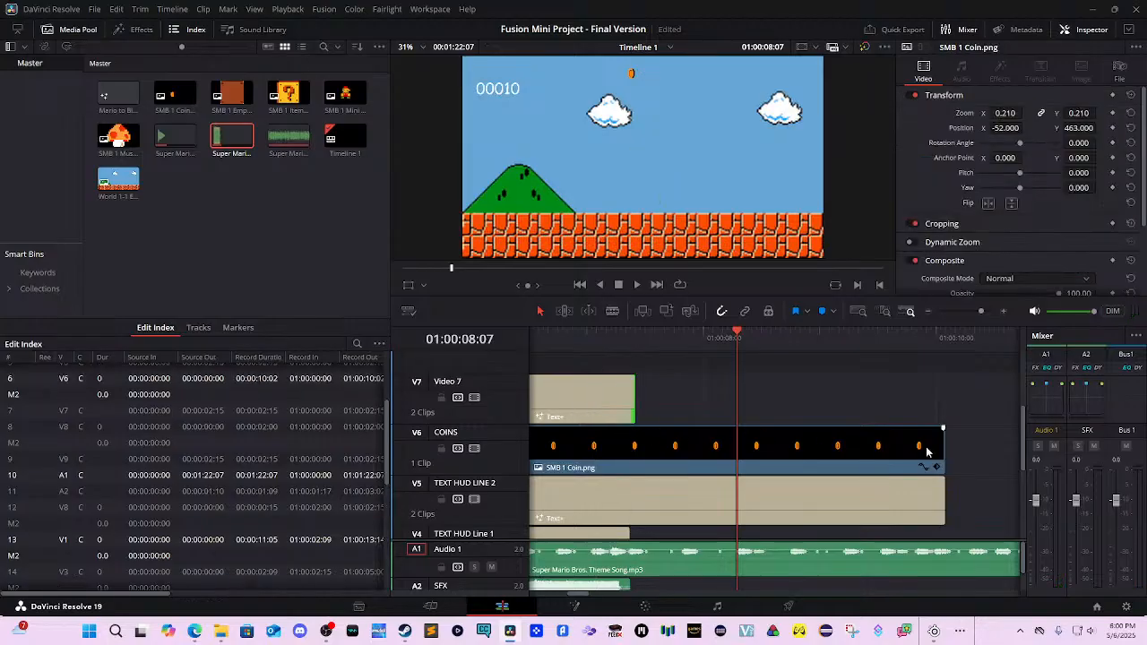
left_click_drag(938, 445, 635, 446)
left_click(870, 485)
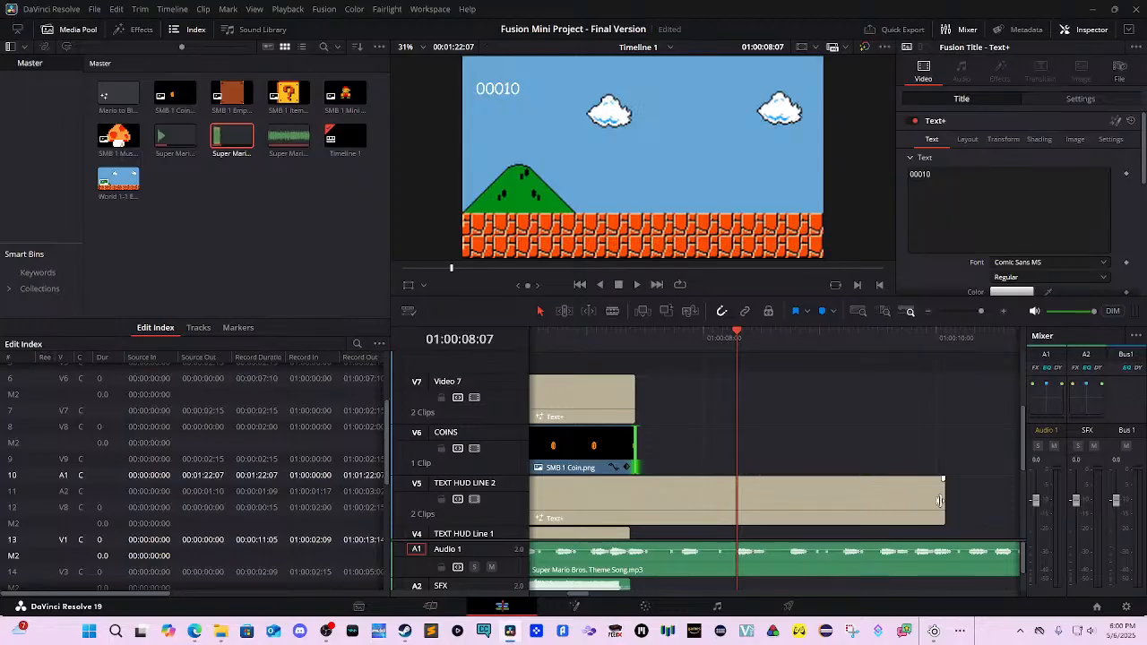
left_click_drag(939, 500, 635, 497)
left_click(644, 498)
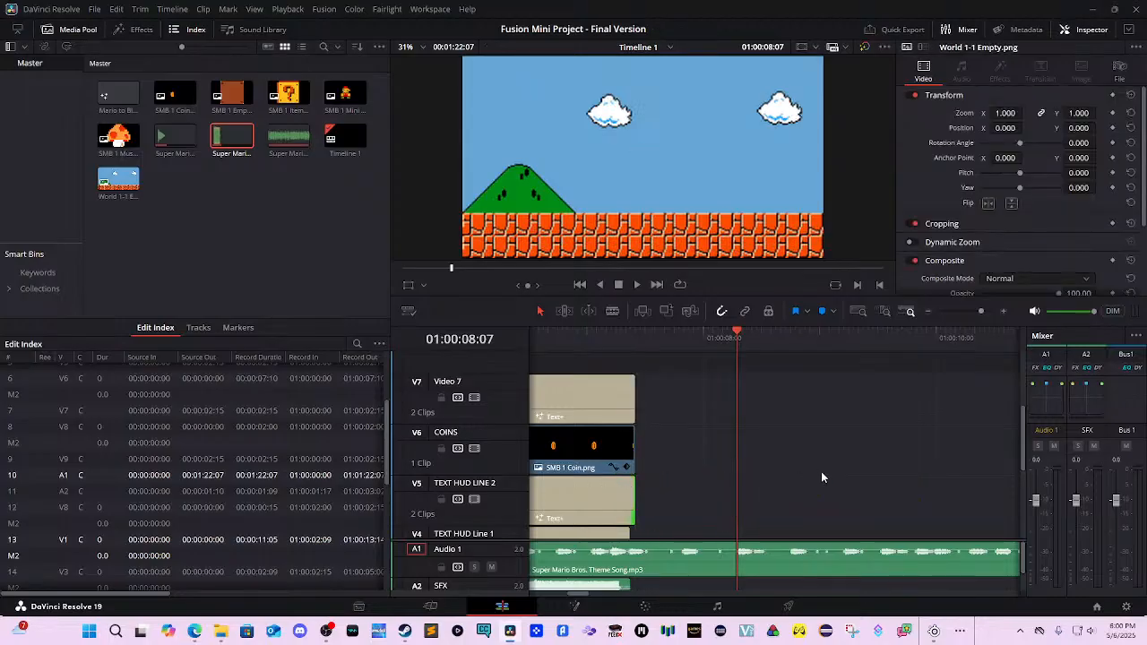
Create a 5-second, 24 fps Fusion composition named Fusion Composition 1 and place it on Video 3 directly after the mushroom clip.
left_click_drag(741, 349, 674, 350)
scroll(790, 469, "down", 2)
scroll(773, 446, "down", 1)
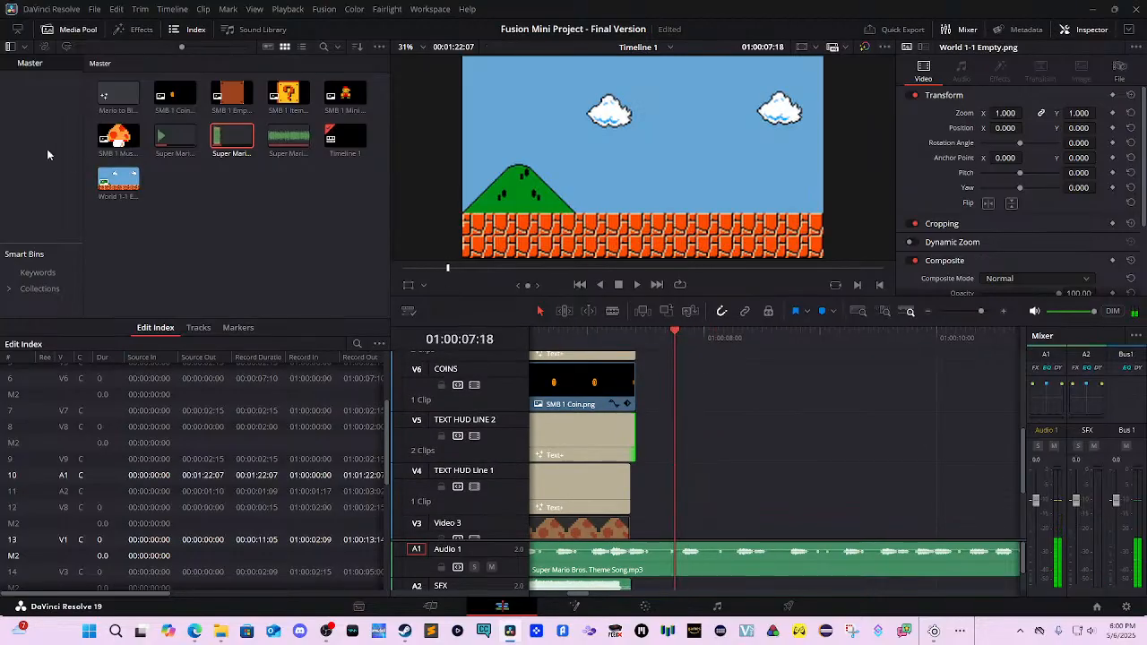
right_click(181, 228)
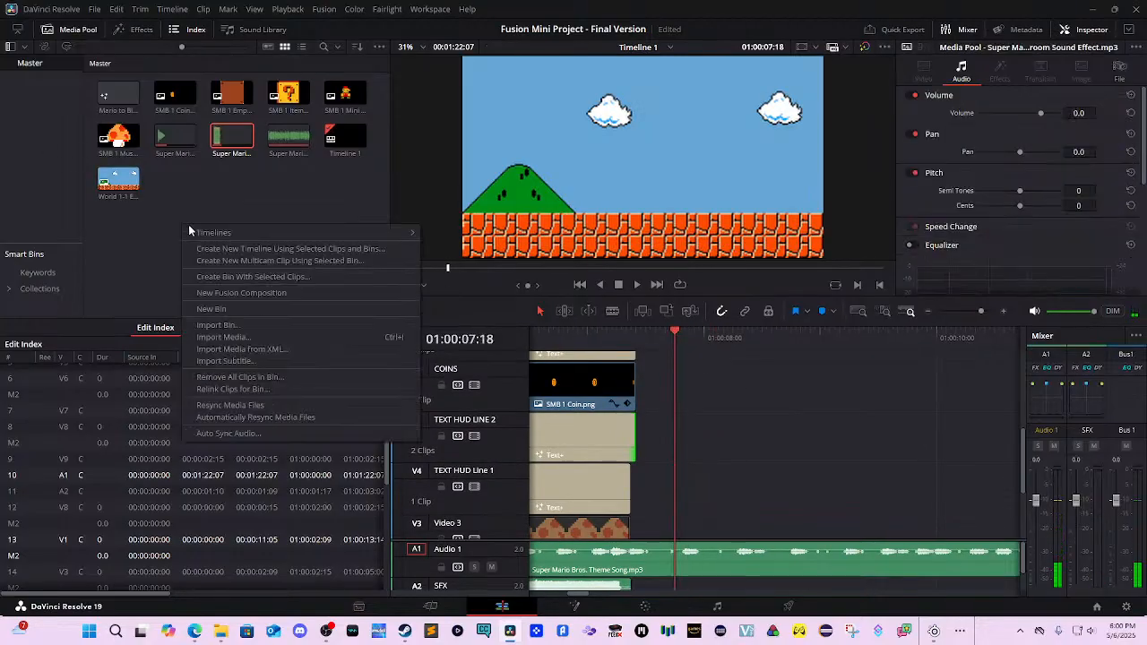
left_click(252, 295)
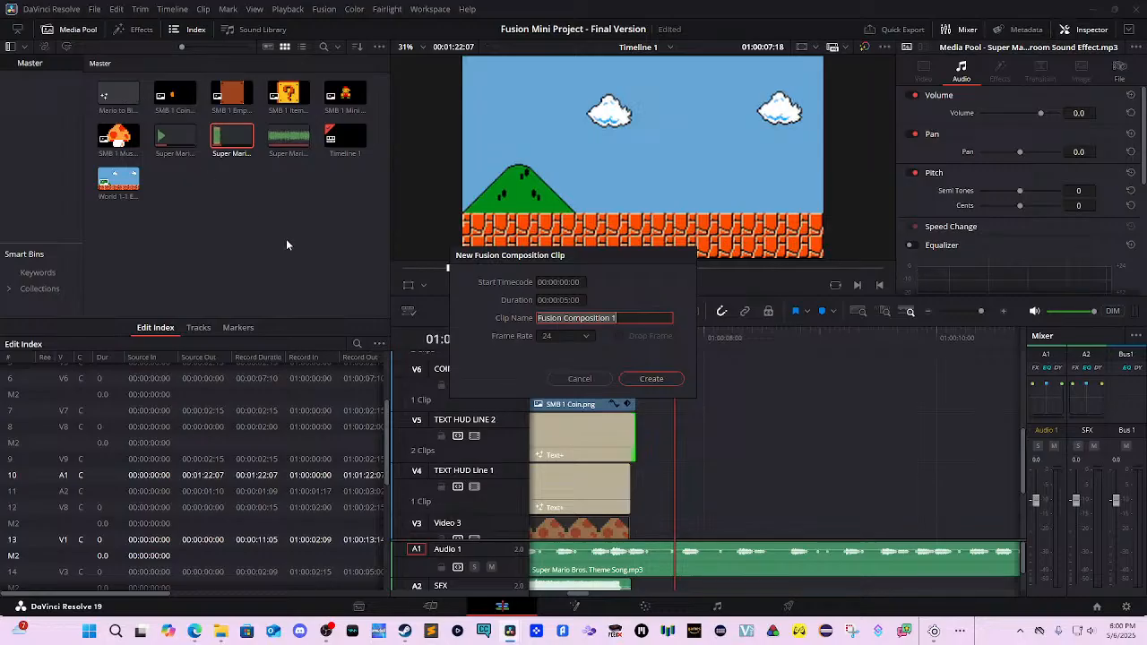
key("Return")
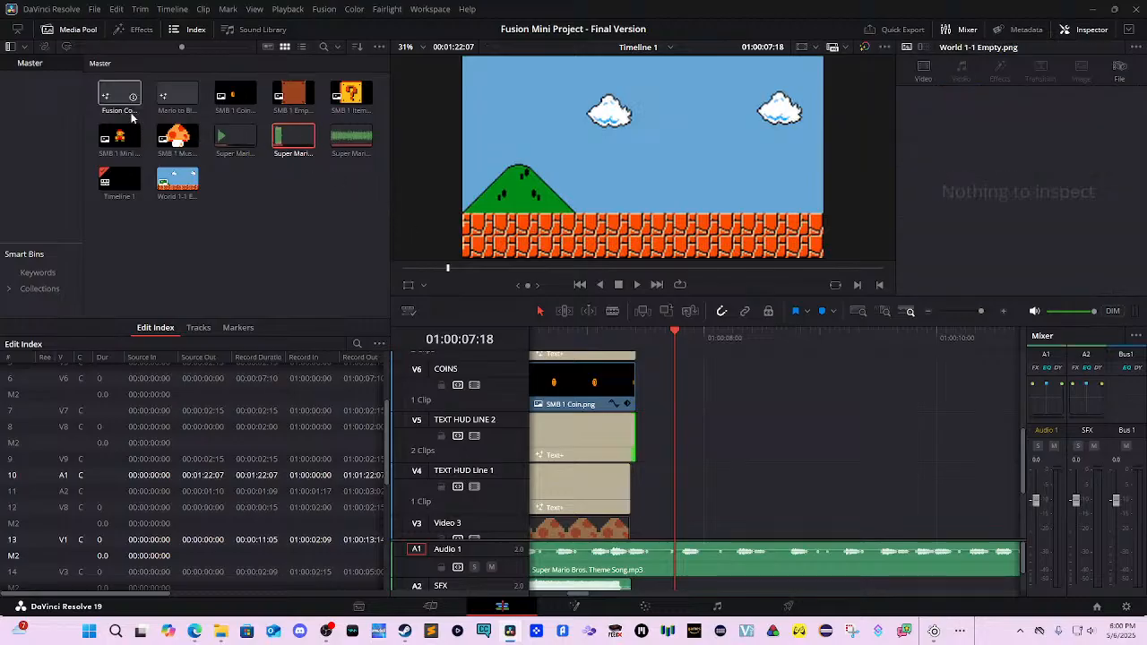
left_click_drag(116, 94, 631, 519)
scroll(722, 406, "down", 2)
scroll(722, 403, "down", 2)
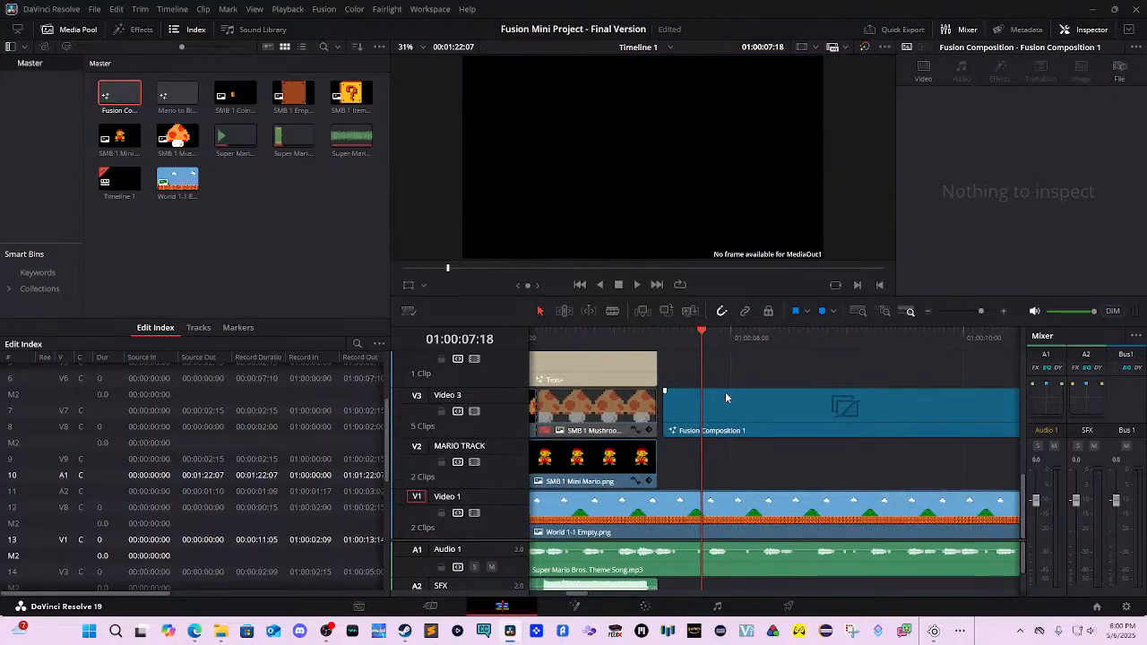
left_click(723, 398)
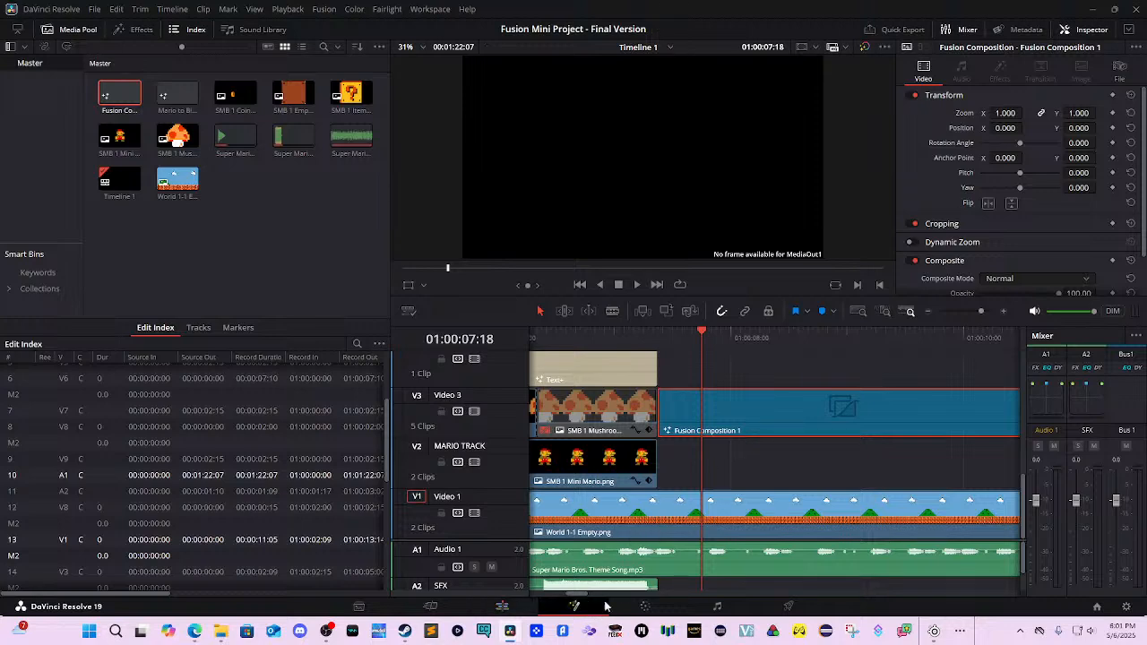
Open the new composition in Fusion, add a Background node merged with MediaOut1, and lay the nodes out in a row.
left_click(574, 606)
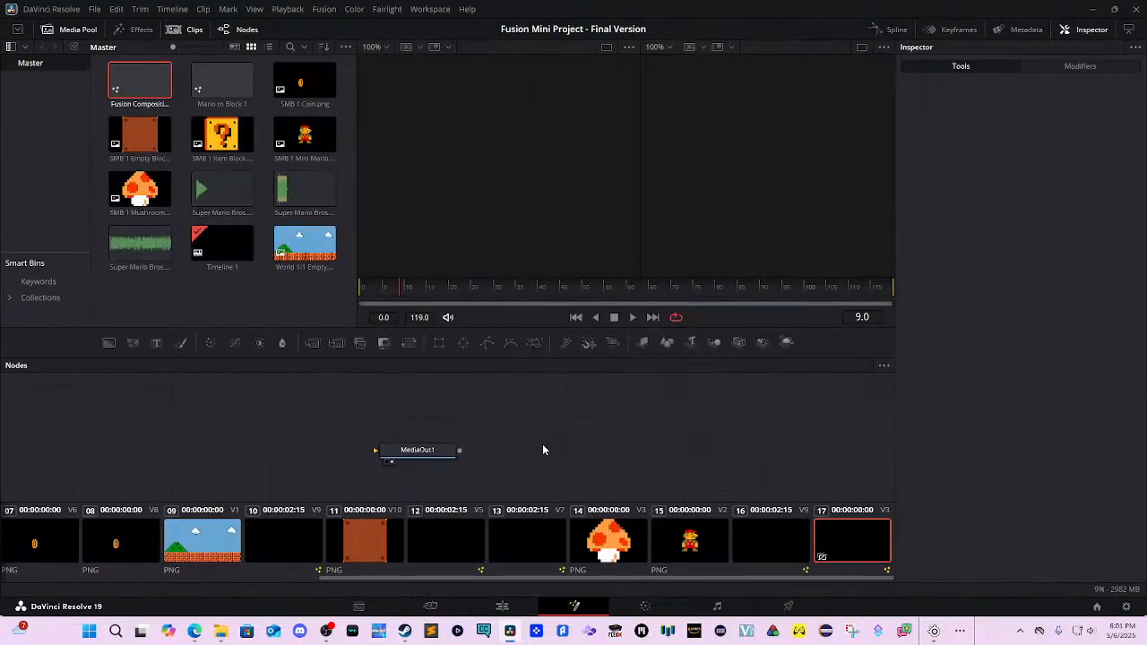
left_click_drag(406, 451, 616, 452)
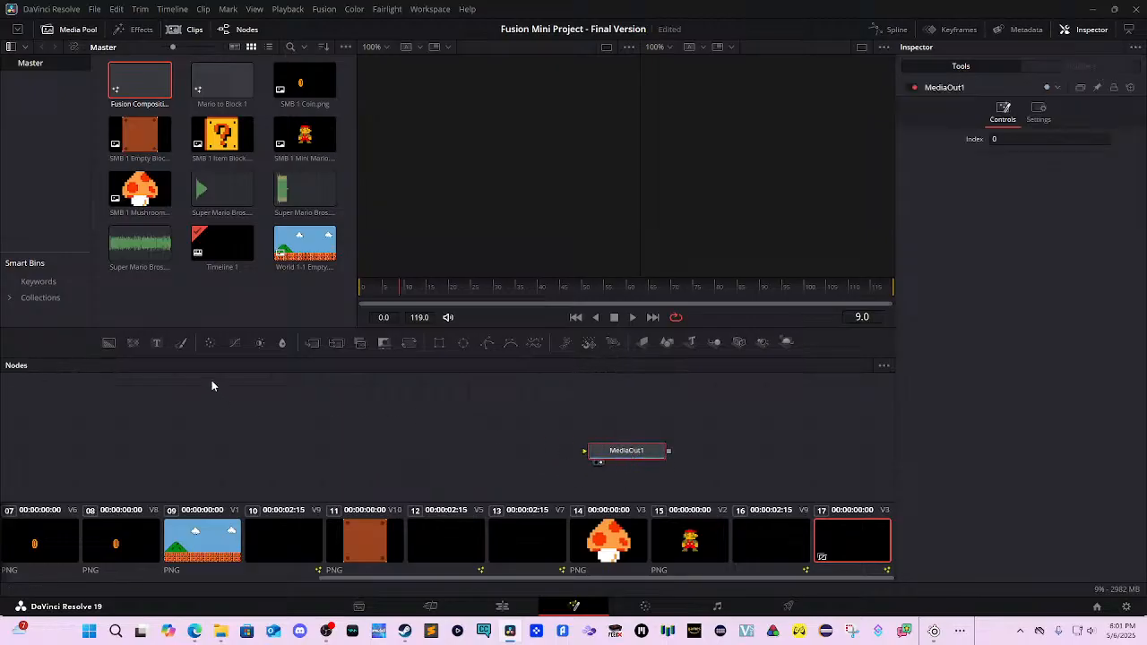
left_click(108, 343)
left_click_drag(590, 443, 725, 419)
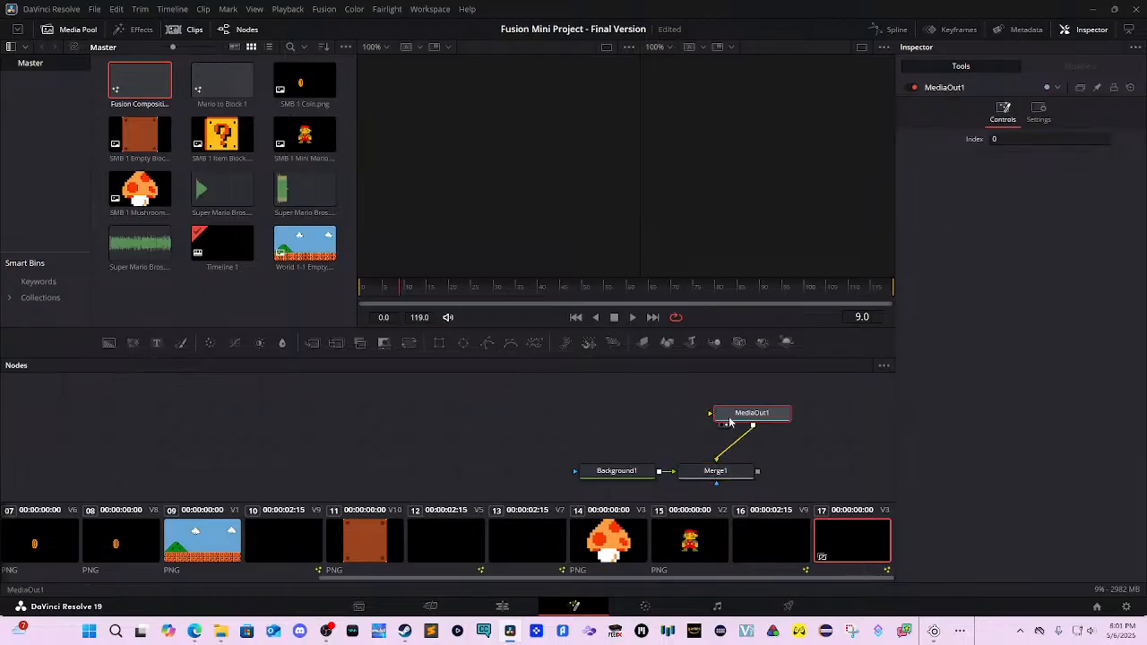
left_click_drag(626, 471, 483, 449)
left_click_drag(694, 473, 578, 455)
left_click_drag(730, 426, 777, 464)
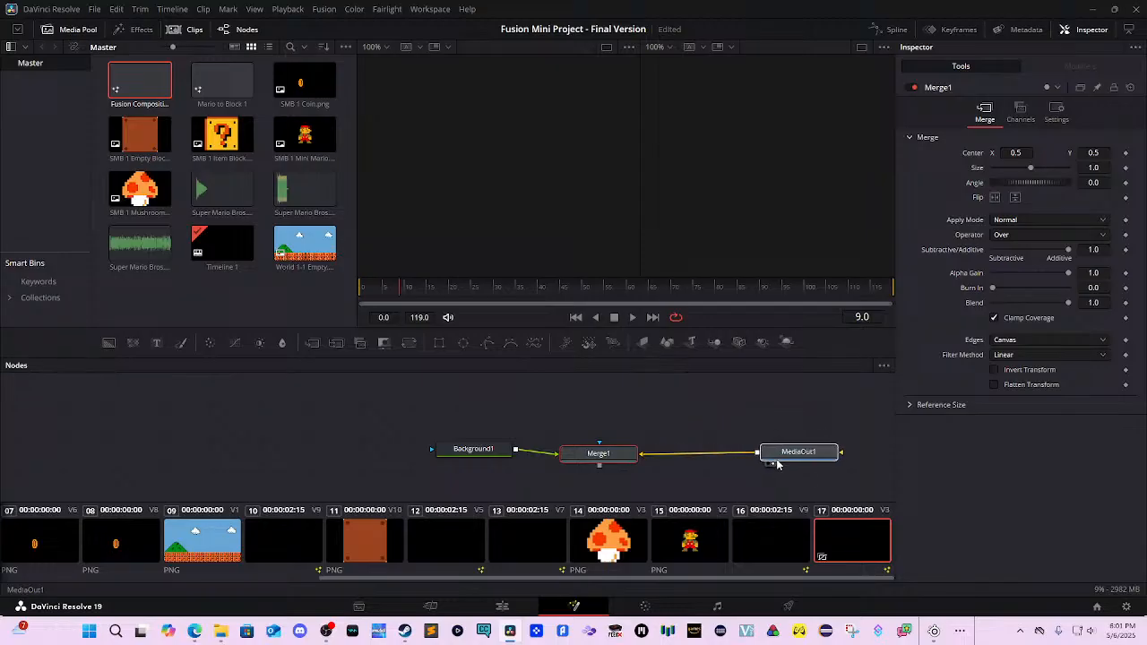
Set the Background1 node's alpha to 0.0 and show it in the first viewer.
left_click(607, 458)
left_click(475, 449)
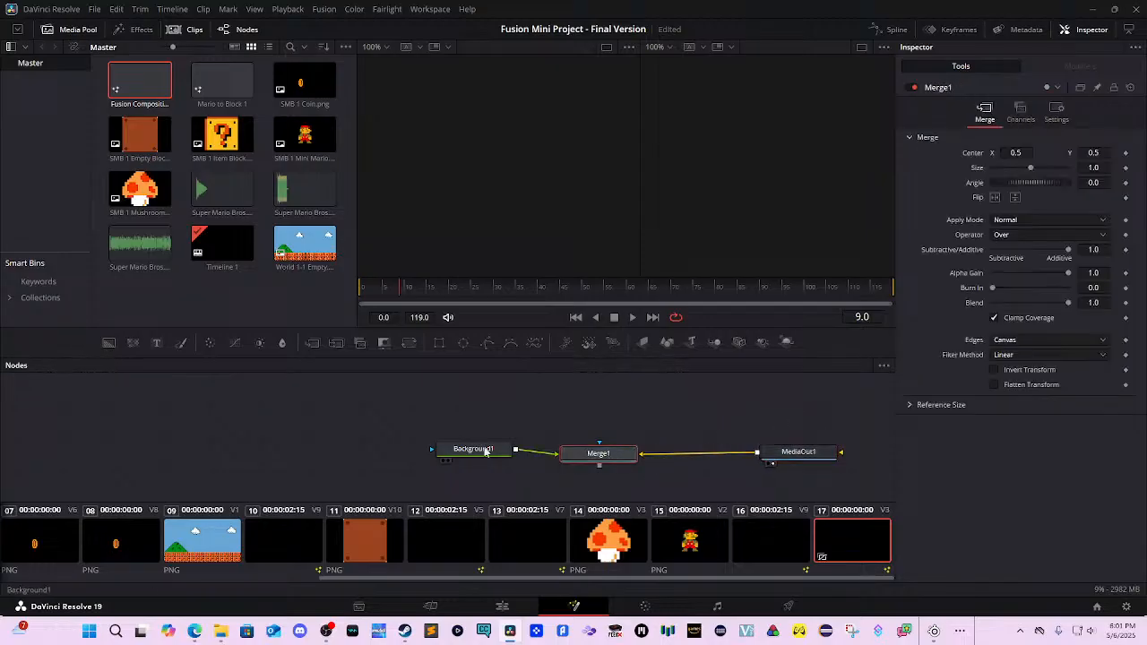
left_click_drag(1069, 268, 911, 281)
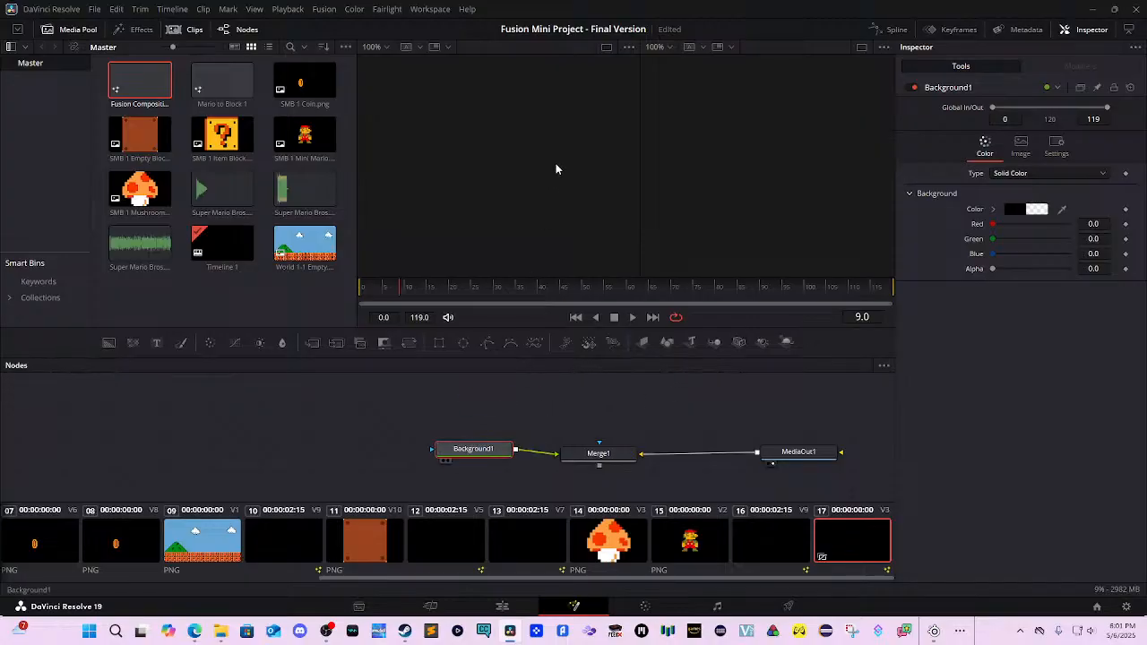
key("1")
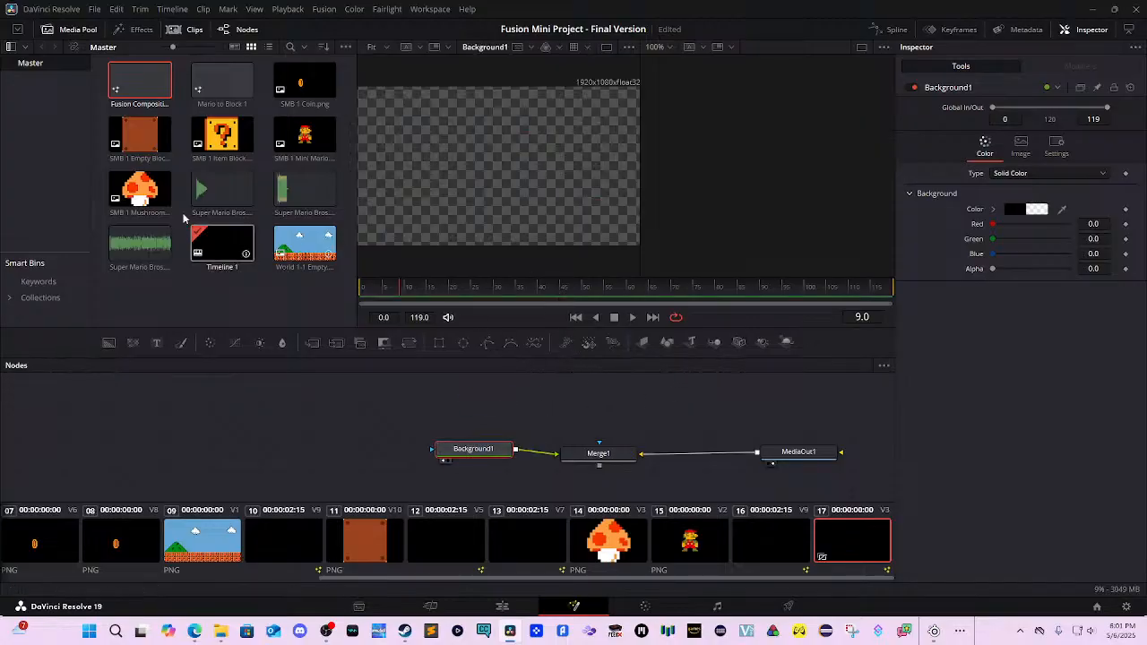
Add a Text node merged with the background and rearrange the text, merge and background nodes around Merge2.
left_click(156, 342)
left_click_drag(628, 457, 646, 474)
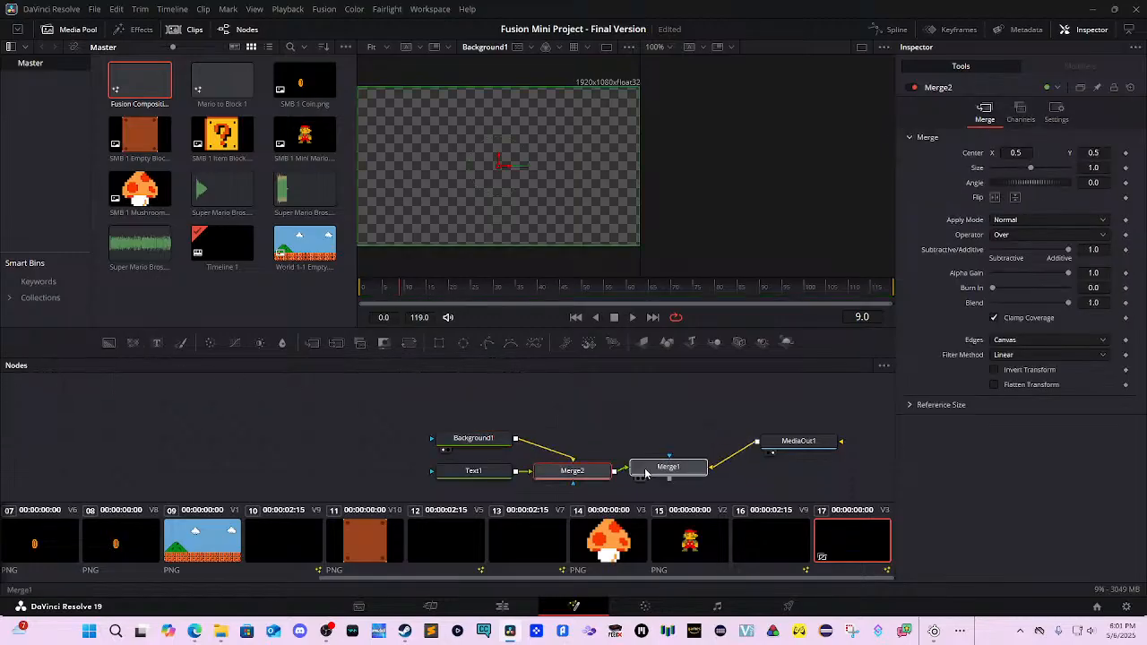
left_click_drag(480, 439, 582, 407)
left_click(594, 409)
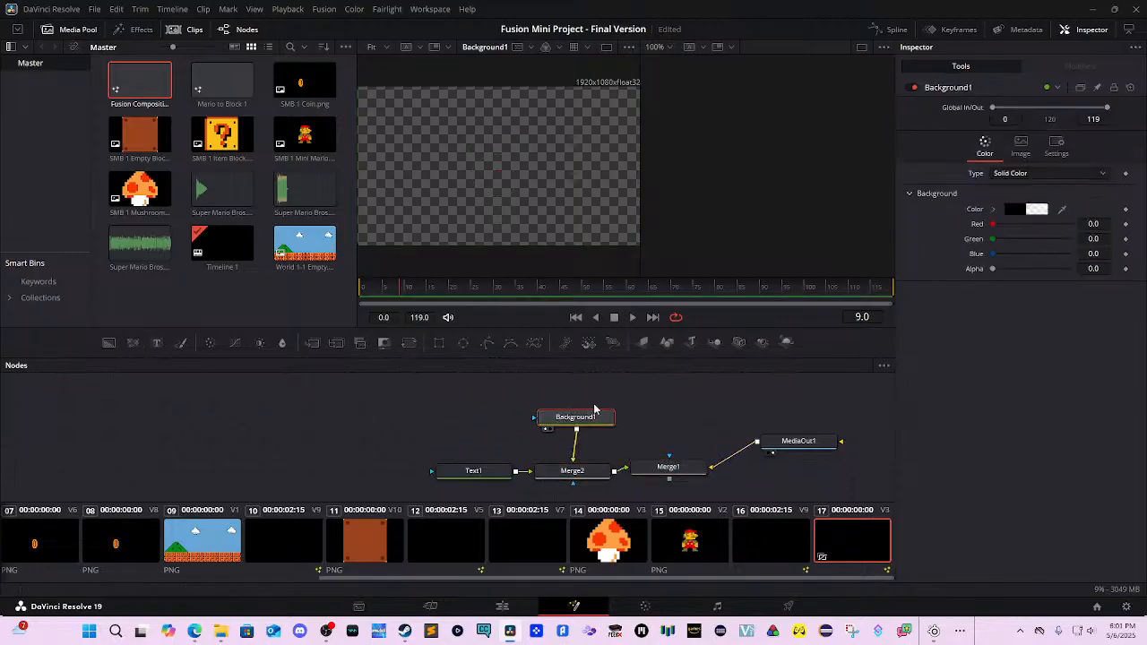
left_click_drag(473, 470, 484, 412)
left_click_drag(573, 470, 499, 470)
left_click_drag(655, 471, 385, 477)
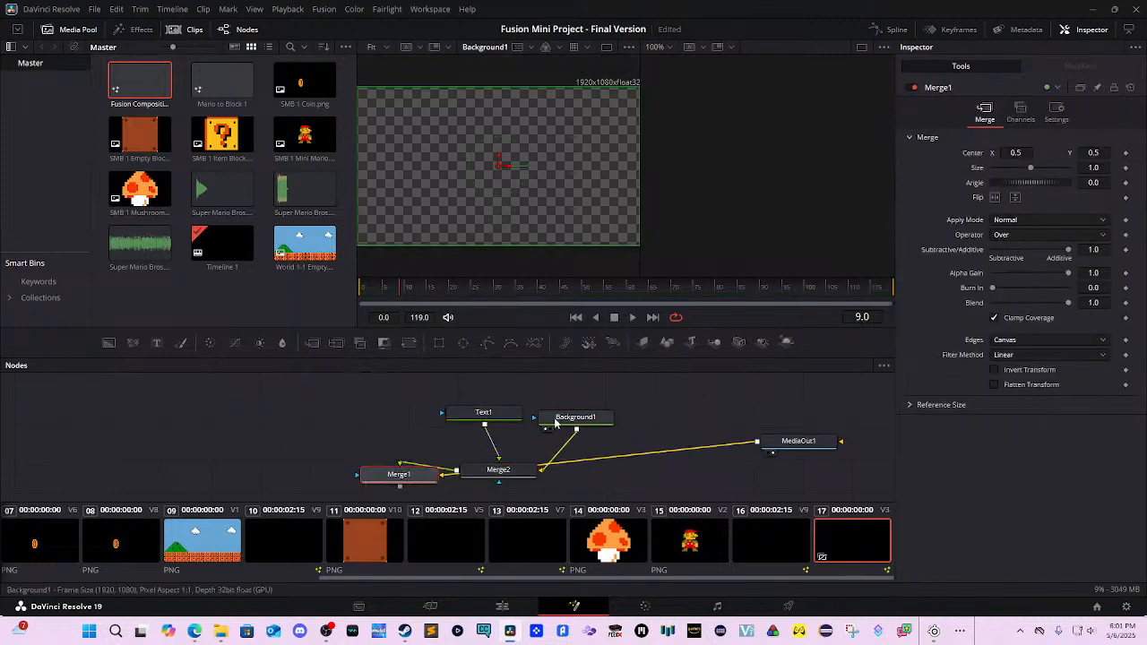
left_click_drag(479, 428, 494, 434)
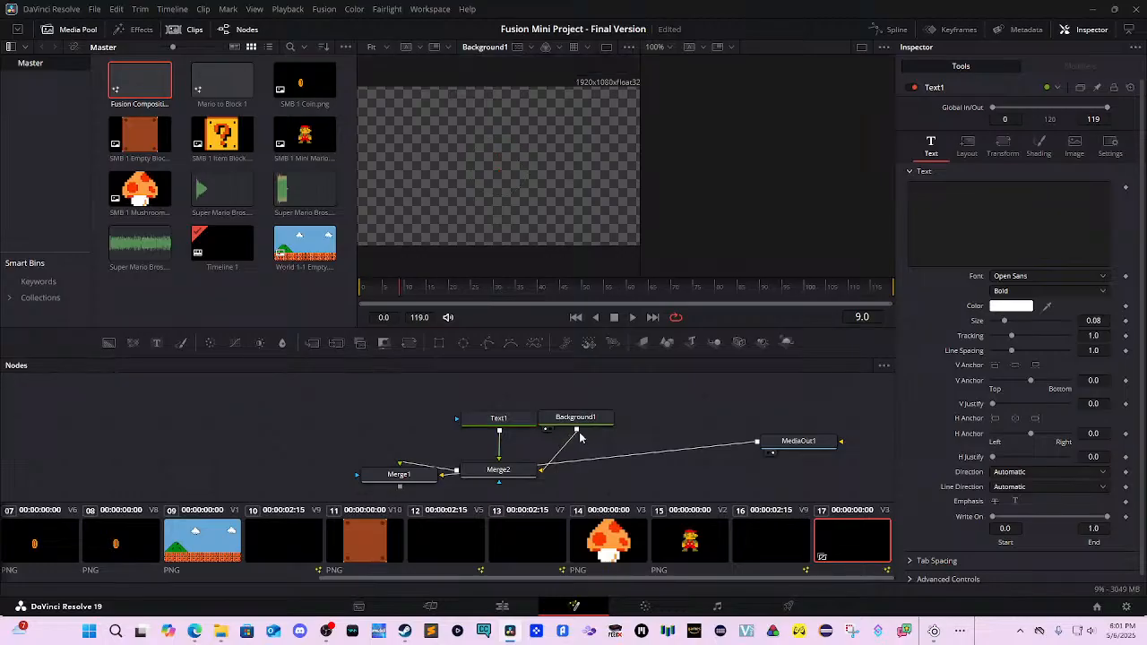
left_click_drag(575, 422, 612, 488)
Enter DAVINCI MARIO in the Text1 node, show it in the first viewer, and set its size to about 0.1457.
left_click(512, 418)
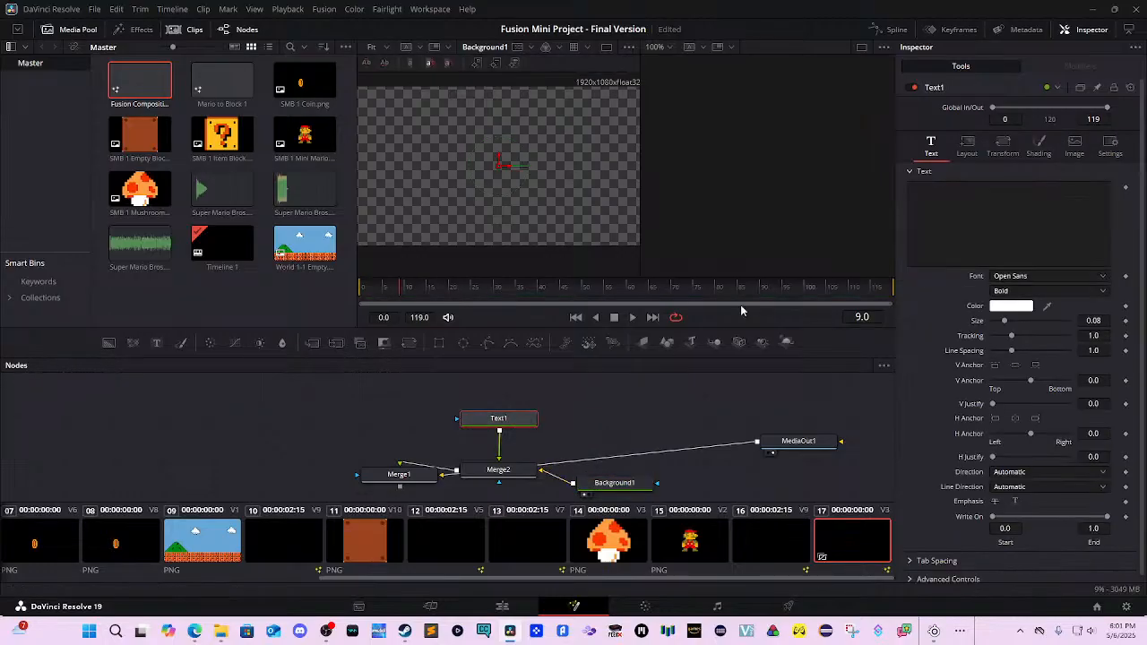
left_click(1044, 227)
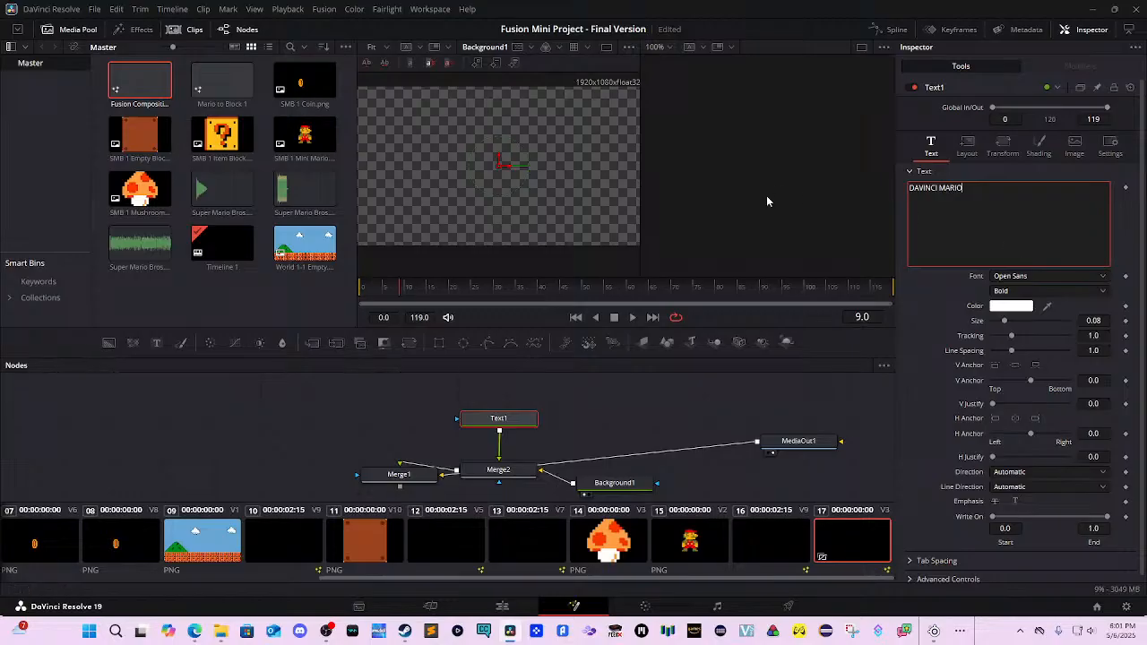
left_click_drag(498, 418, 501, 211)
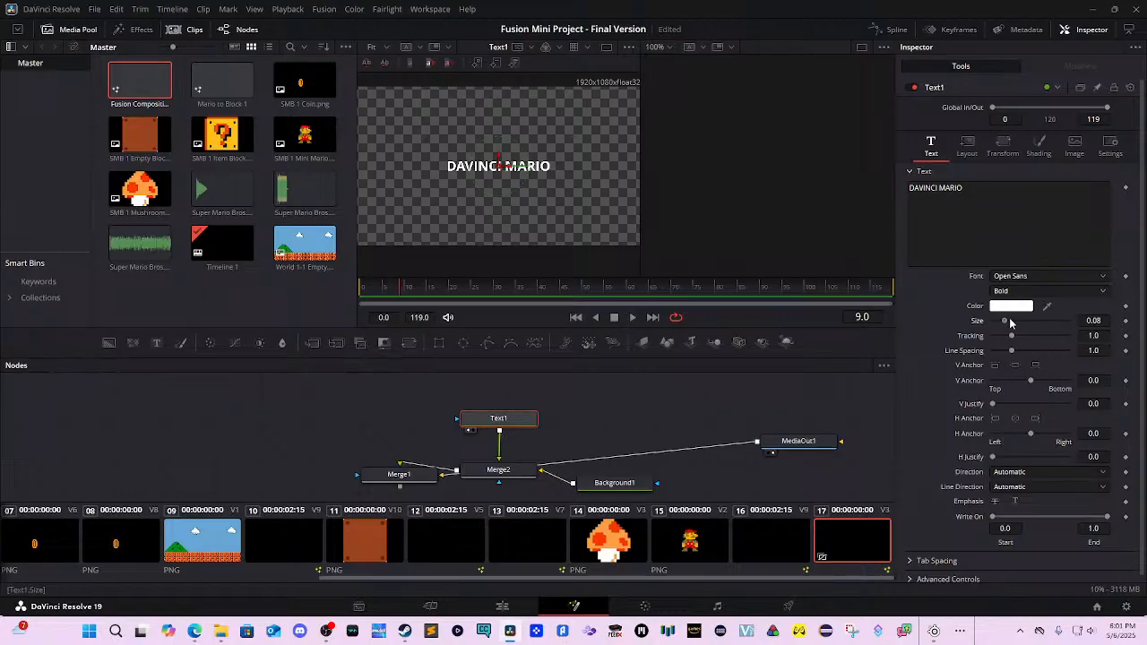
left_click_drag(1011, 323, 1021, 327)
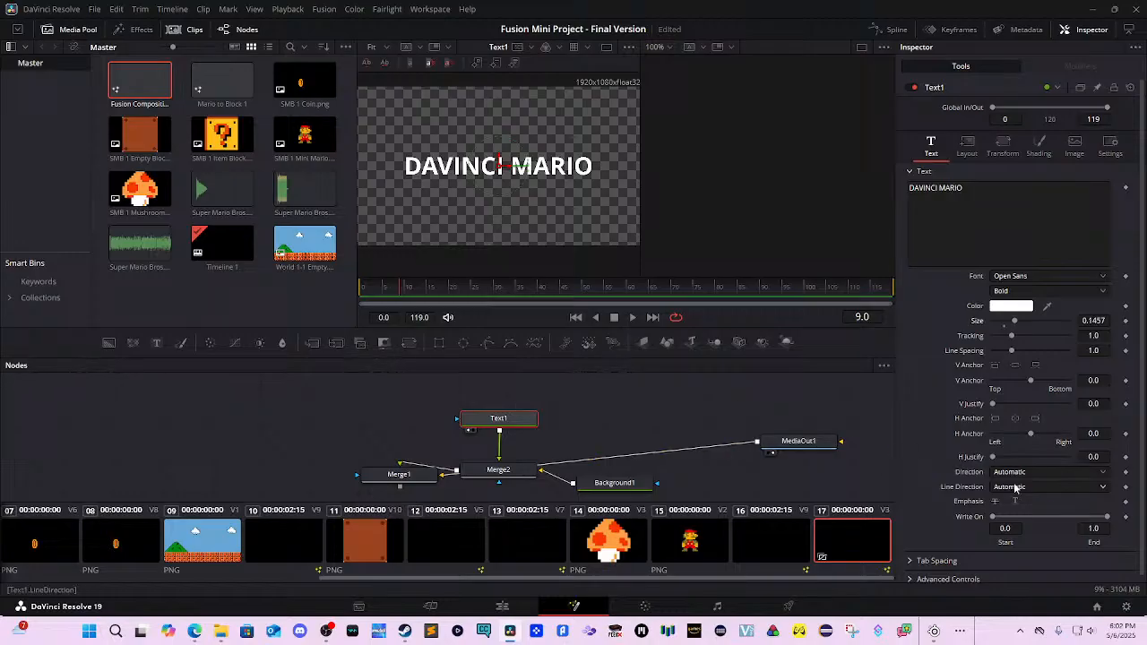
Keyframe the title's Write On at frame 9 and set its End value to 0.0 at frame 3.
left_click(1124, 517)
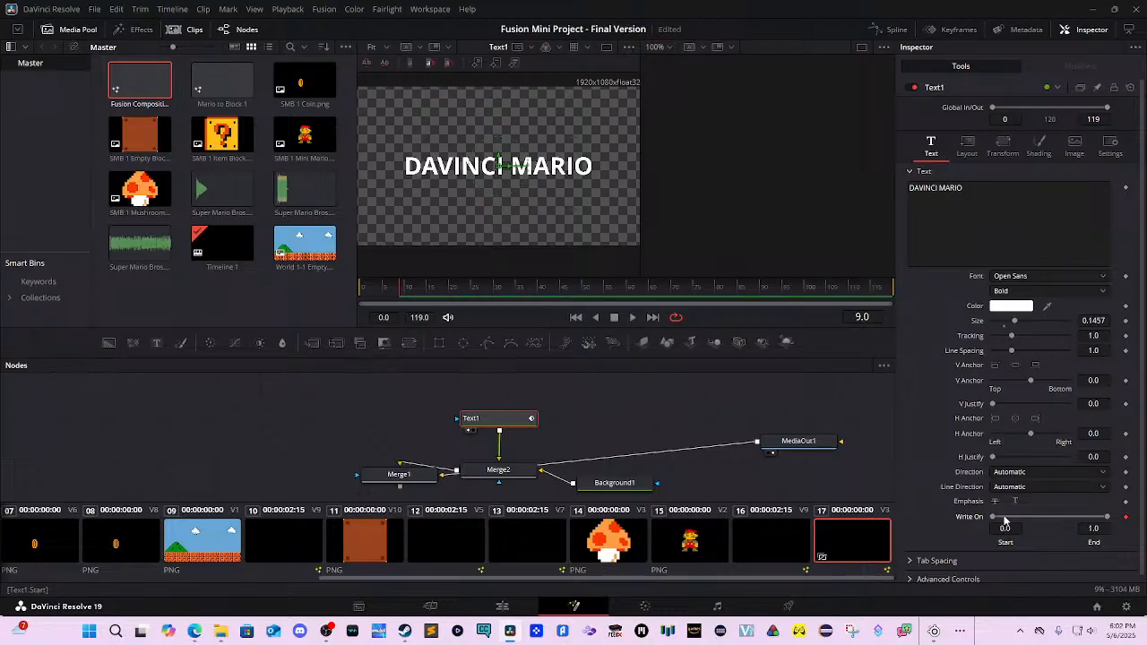
key("Right")
key("Right")
key("Left")
key("Left")
key("Left")
key("Left")
key("Left")
key("Left")
key("Left")
key("Left")
key("Left")
key("Left")
key("Left")
left_click_drag(1104, 518, 997, 523)
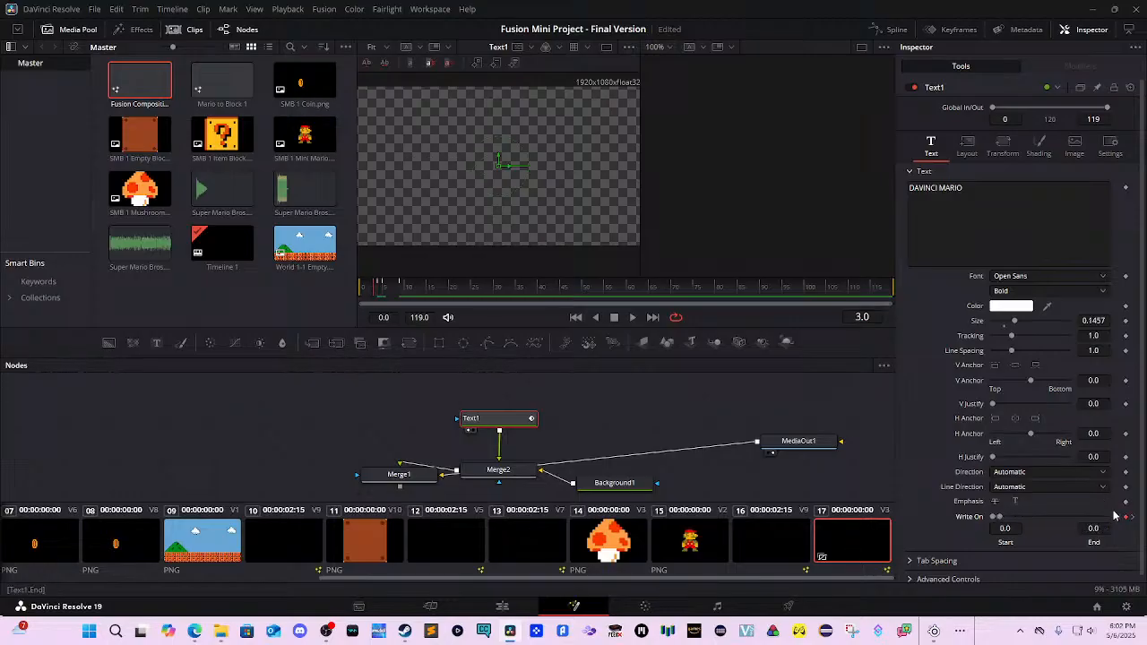
Undo the last Write On adjustment and play the title animation from near the start of the composition.
left_click(1004, 520)
key("ctrl+z")
mouse_move(376, 281)
left_mouse_down()
mouse_move(410, 283)
mouse_move(368, 284)
left_mouse_up()
key("space")
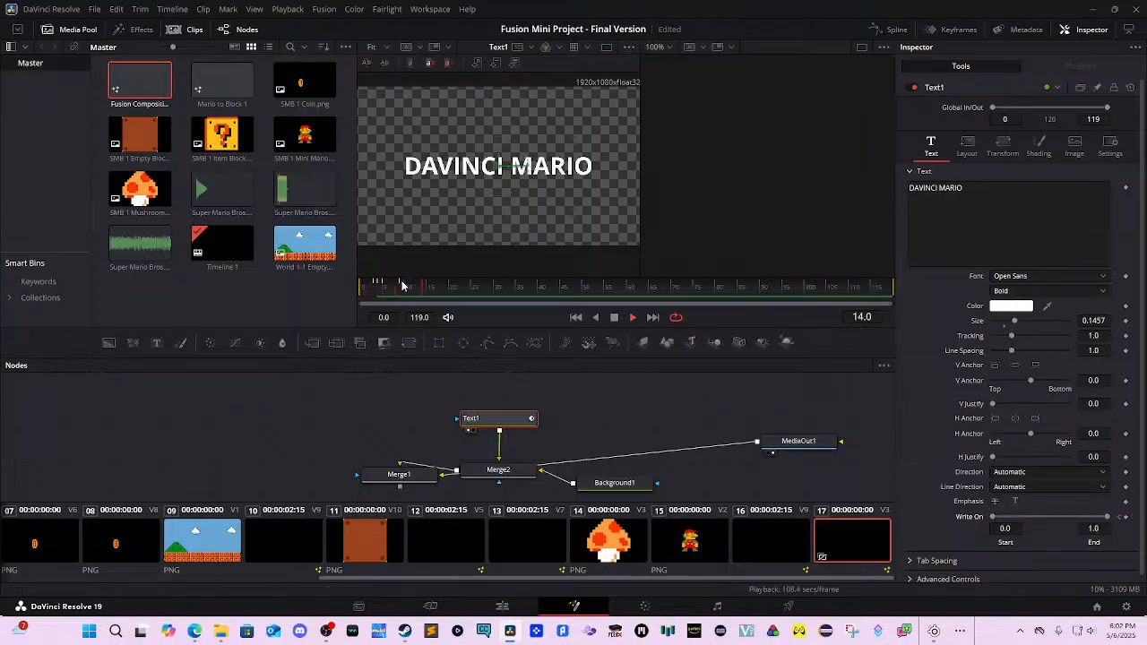
Review the title's Write On animation from frame 0 through frame 9.
key("space")
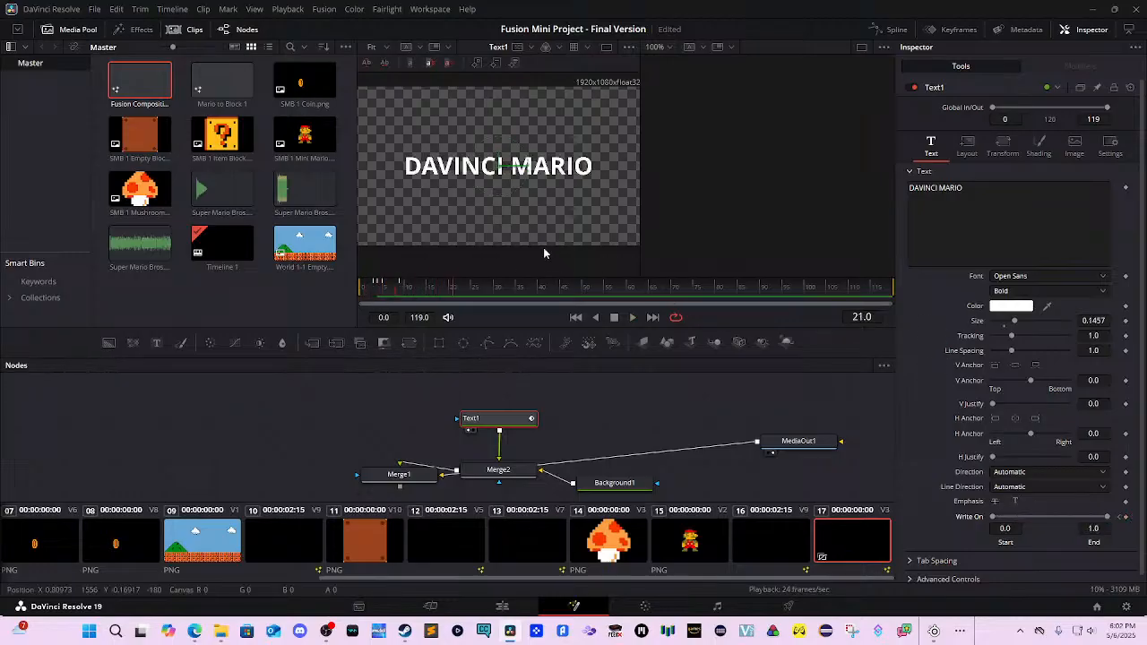
left_click_drag(466, 284, 353, 284)
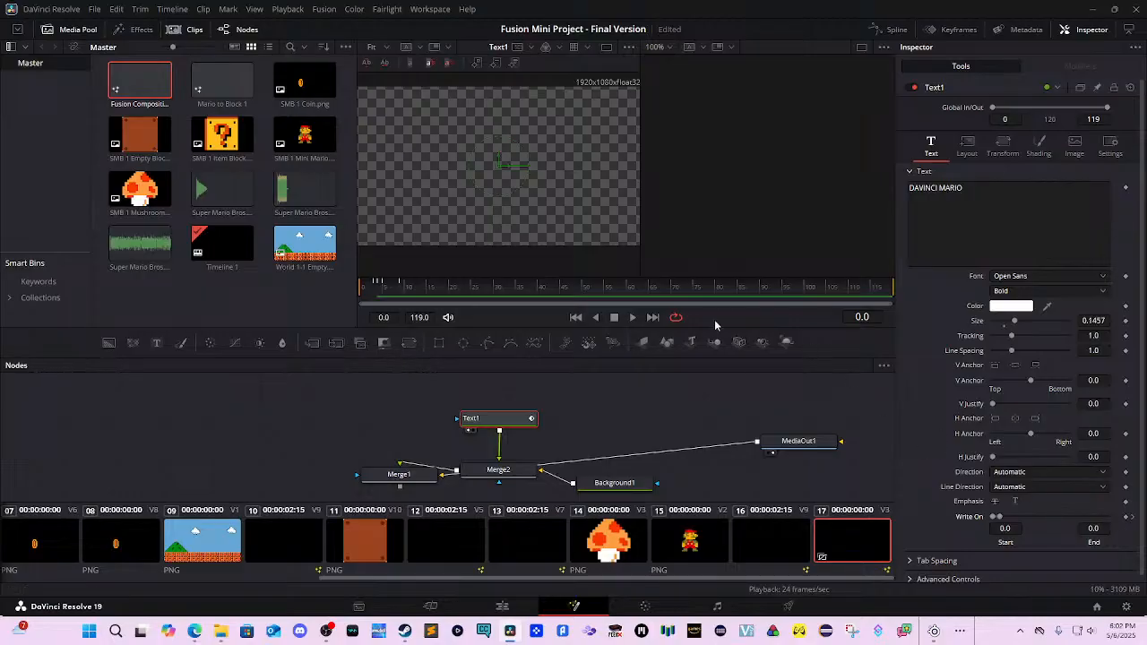
left_click(401, 282)
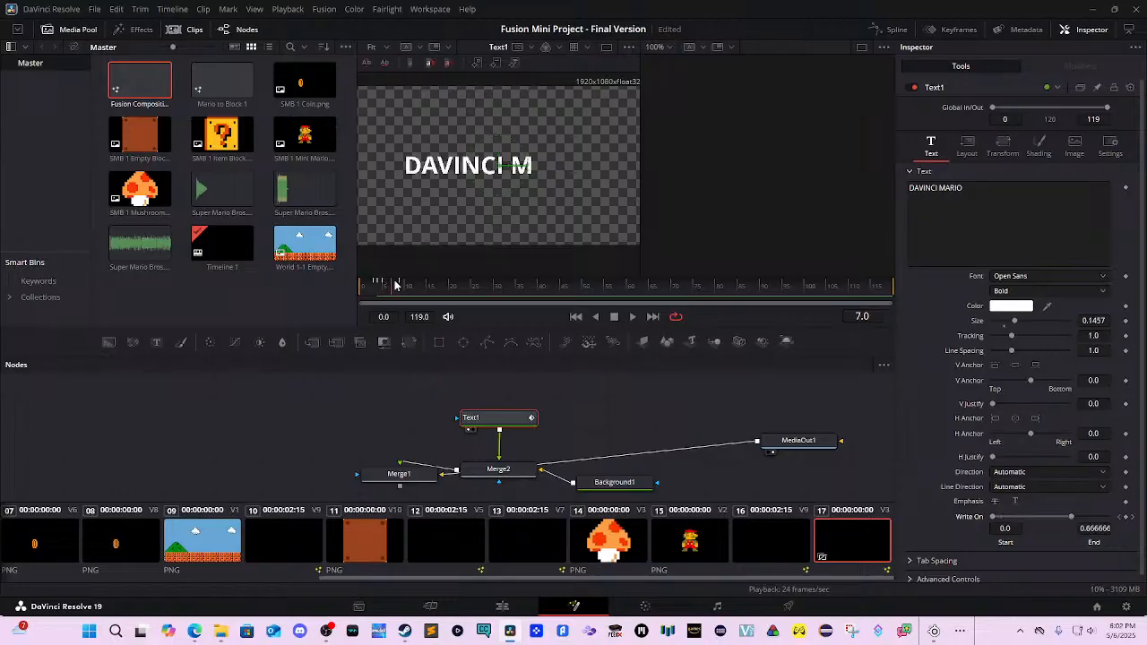
left_click_drag(401, 285, 403, 285)
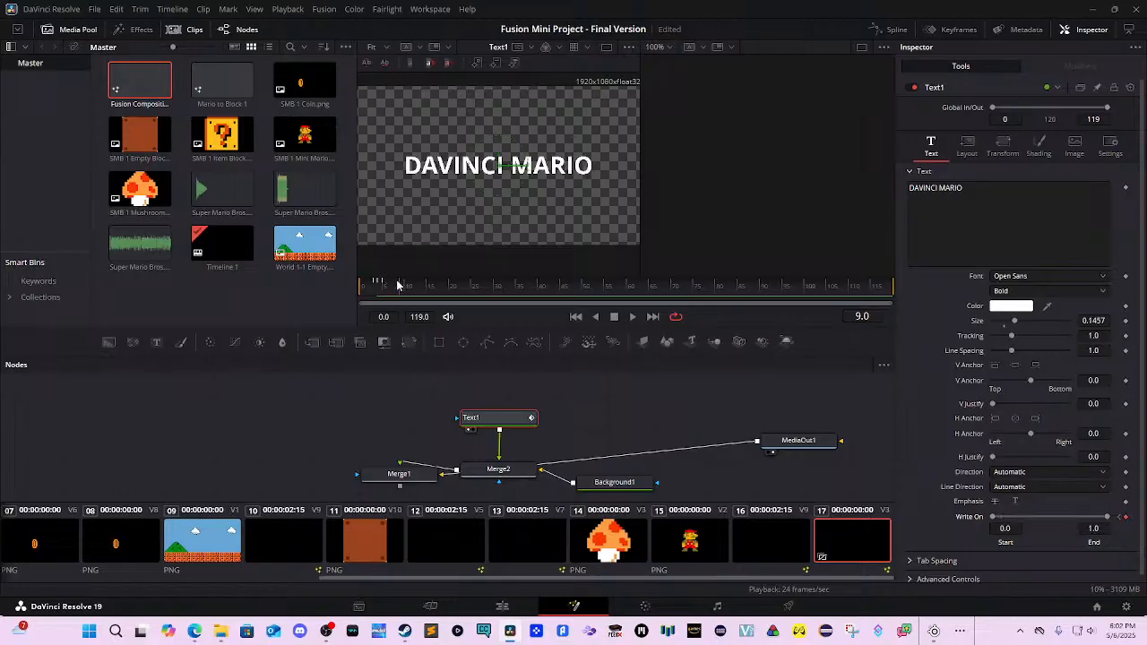
Delete the Text1 node and try a Text 3D node in its place.
key("Delete")
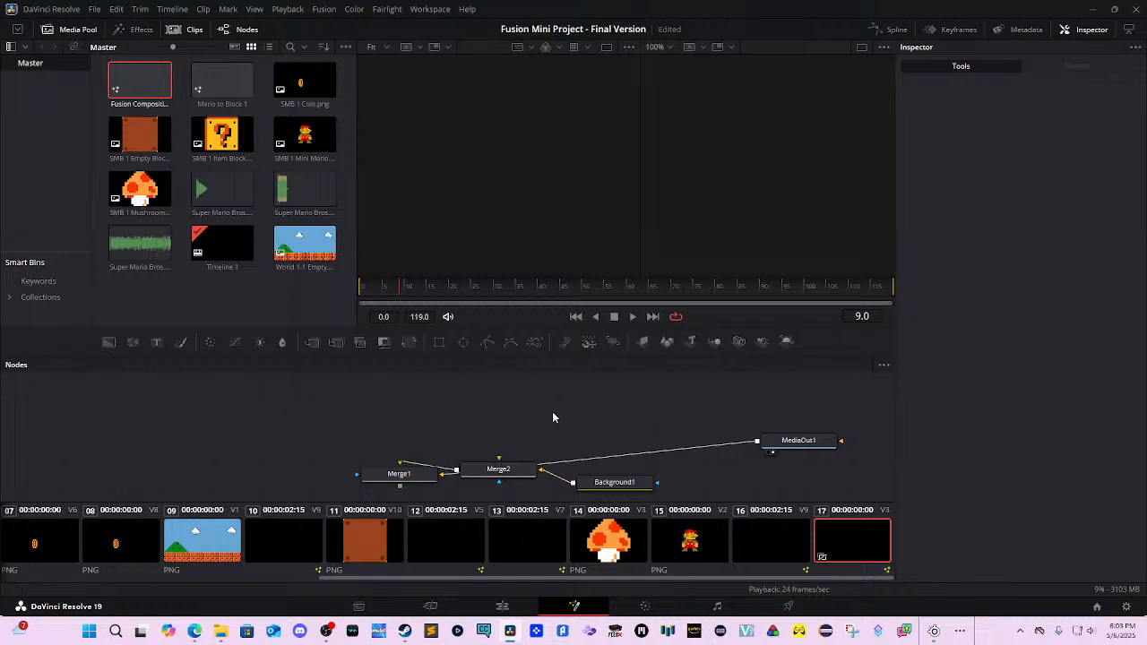
key("shift+space")
type("t3d")
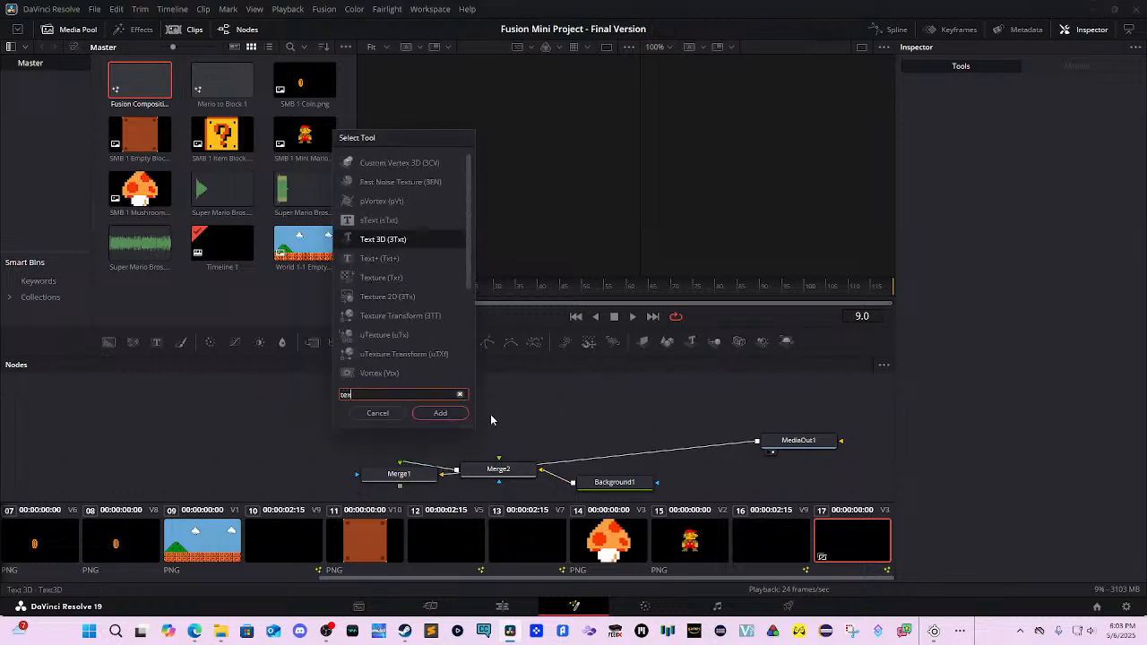
key("Return")
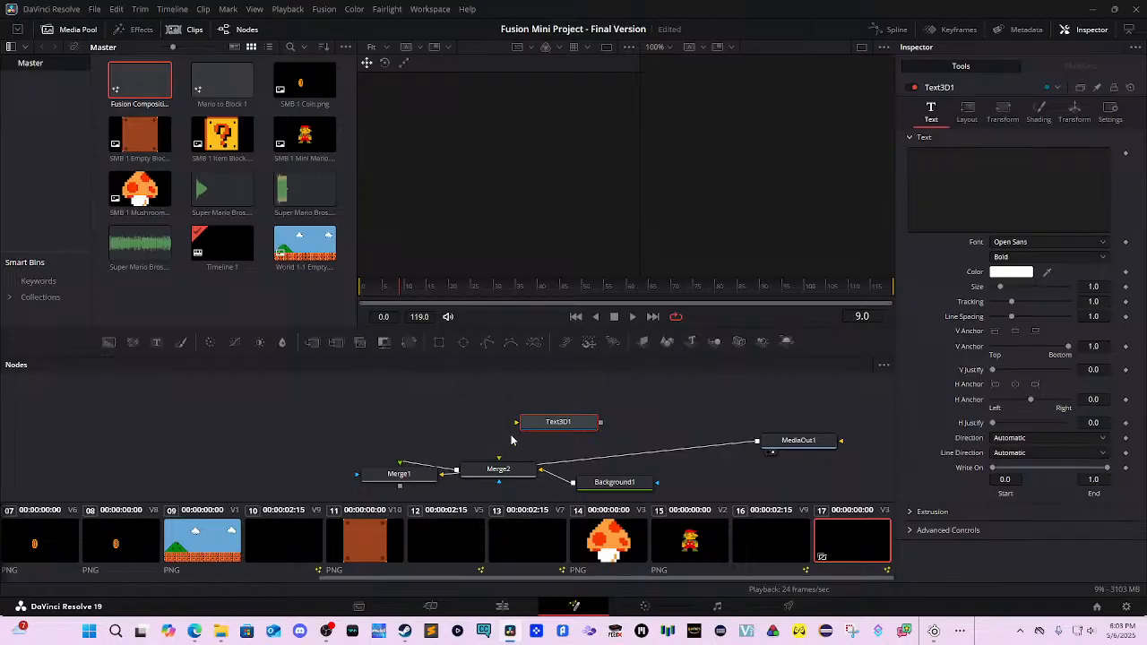
key("Delete")
Delete the Merge2 node and arrange Background1 and Merge1 in a row leading to MediaOut1.
left_click_drag(469, 468, 485, 459)
key("Delete")
left_click_drag(593, 487, 273, 443)
left_click_drag(394, 463, 444, 446)
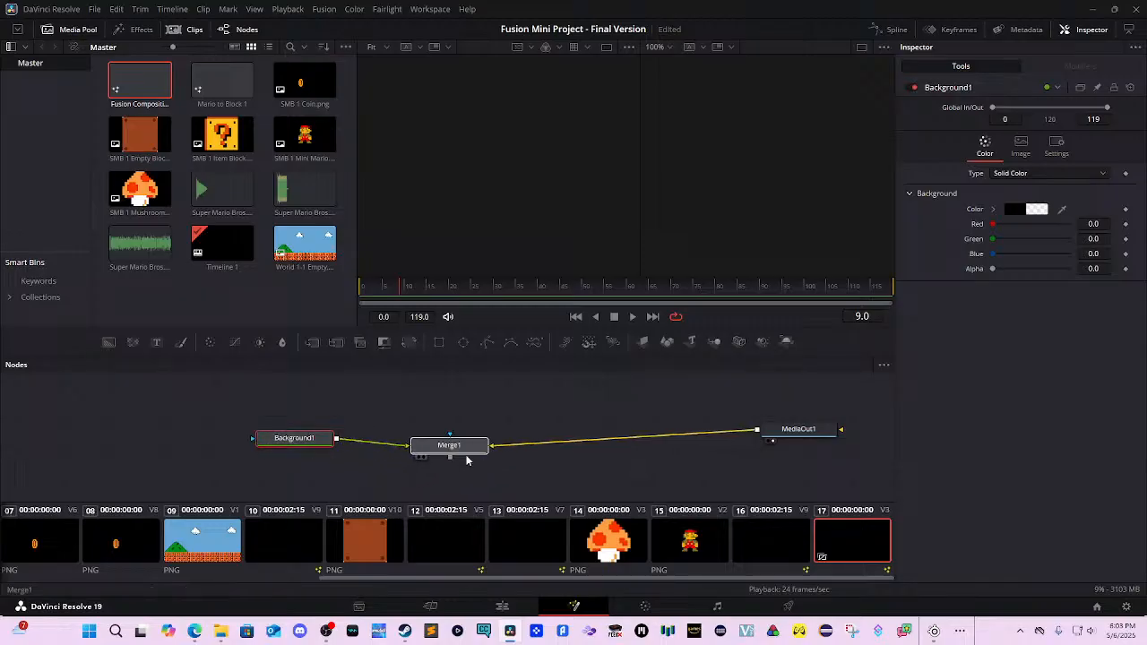
Add a new Text node merged with Background1, place its Merge2 above Merge1, and show Text1 in the first viewer.
left_click(292, 441)
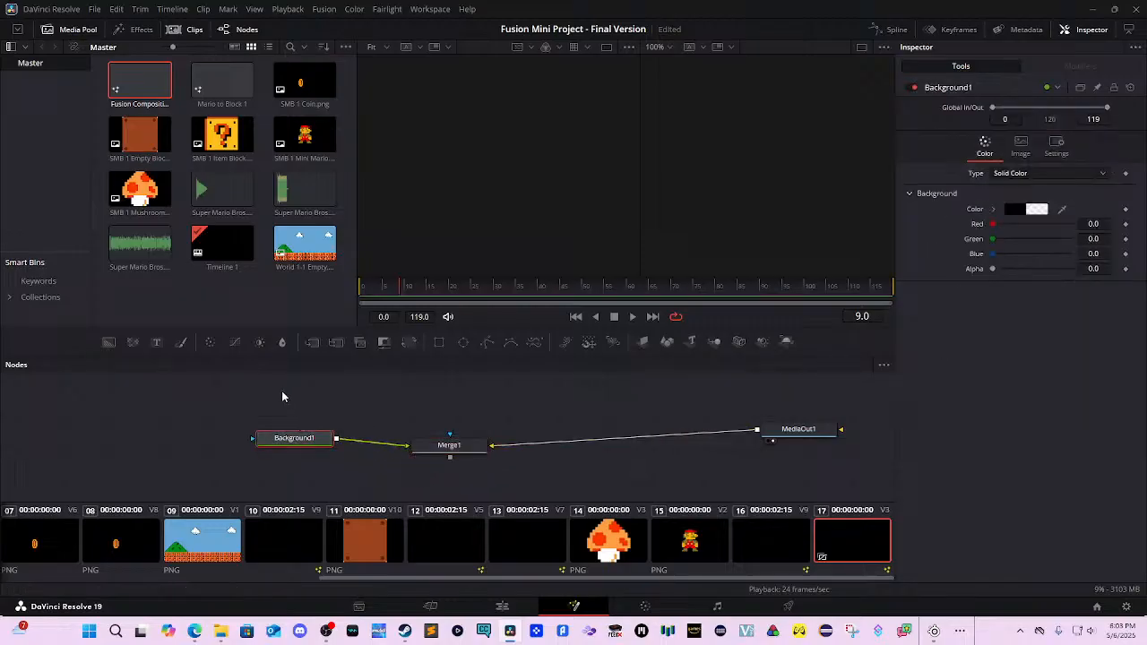
left_click(156, 343)
left_click_drag(398, 471, 469, 400)
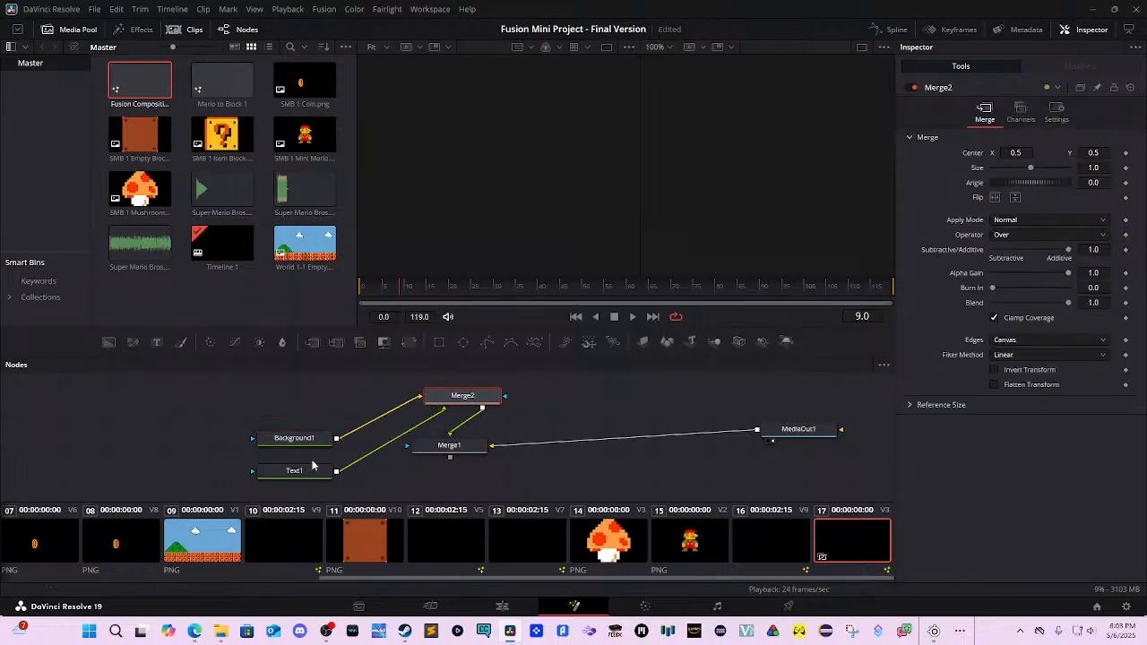
left_click_drag(294, 469, 535, 210)
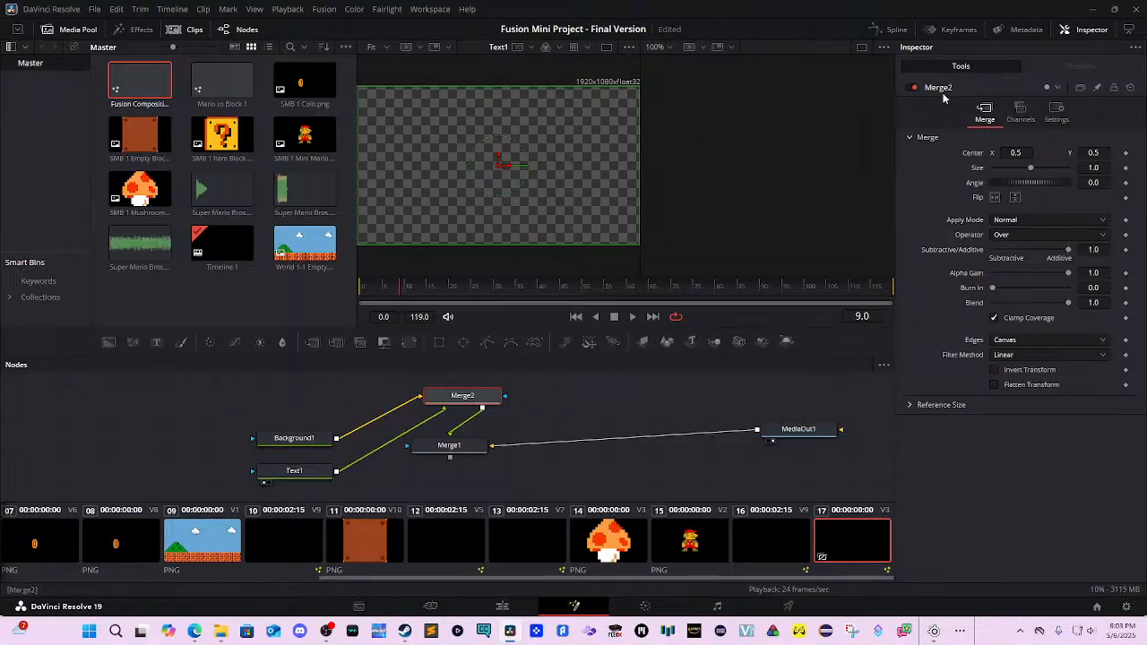
Enter DAVINCI MARIO in the new Text1 node and set its size to about 0.1772.
left_click(294, 470)
left_click(1021, 241)
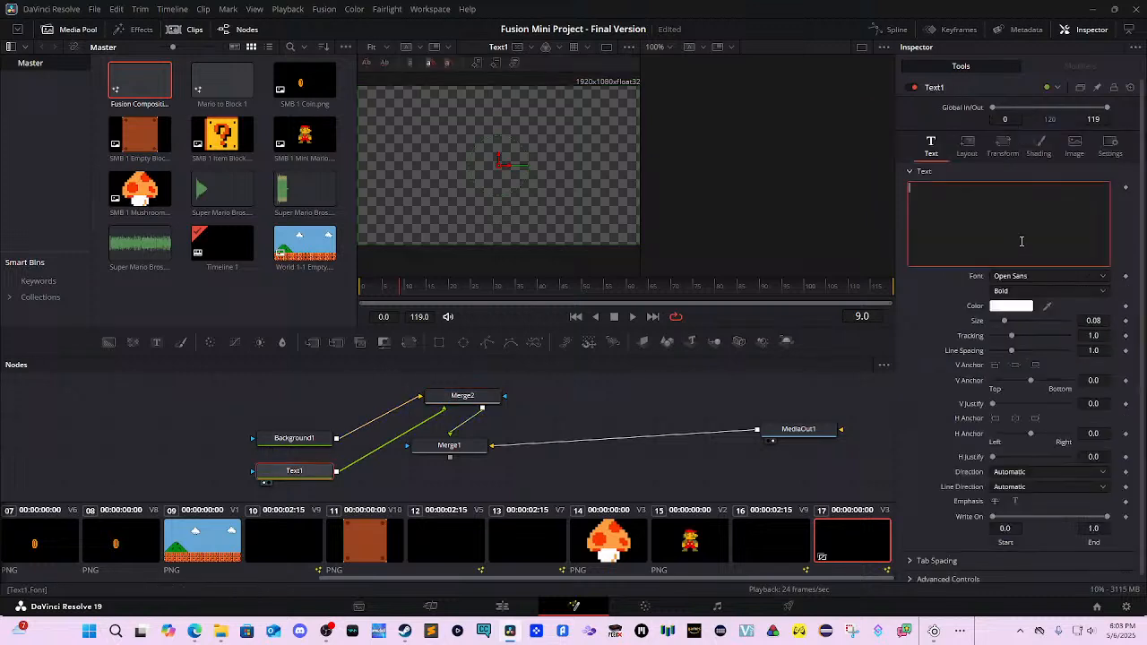
type("DAVINC")
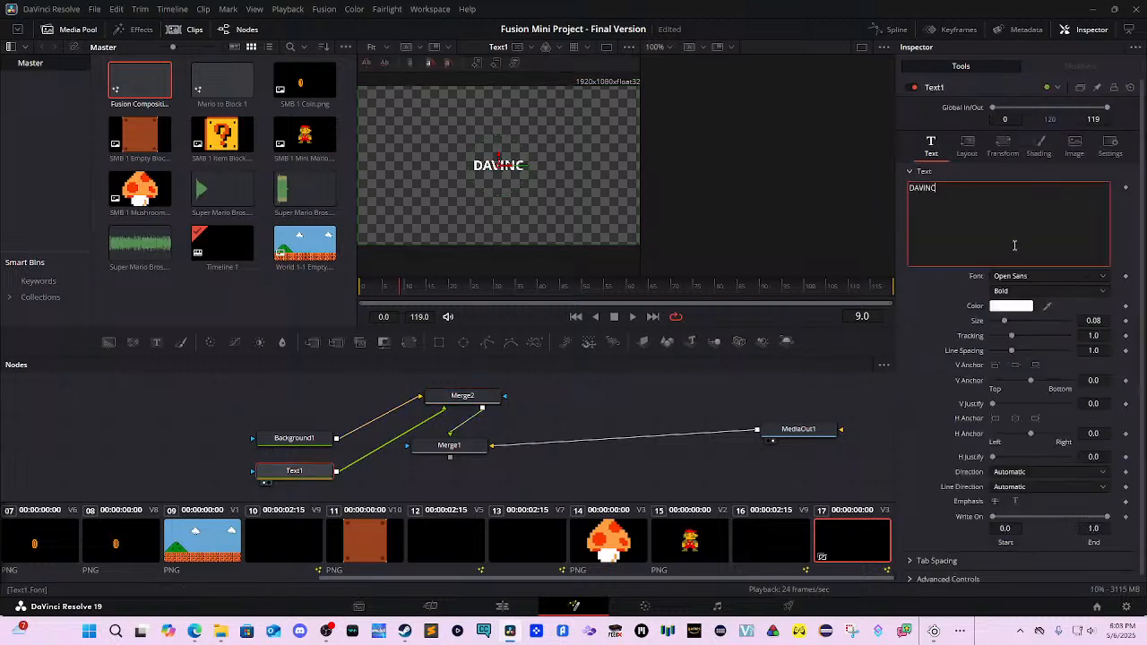
type("I MOARIO")
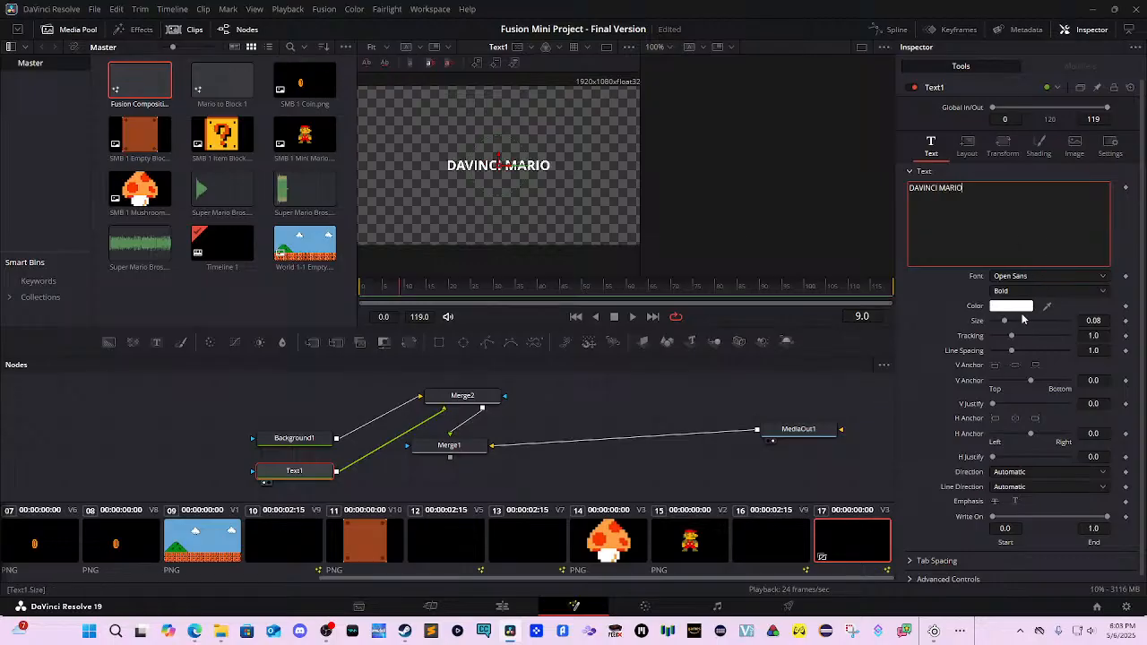
left_click_drag(1004, 325, 1019, 322)
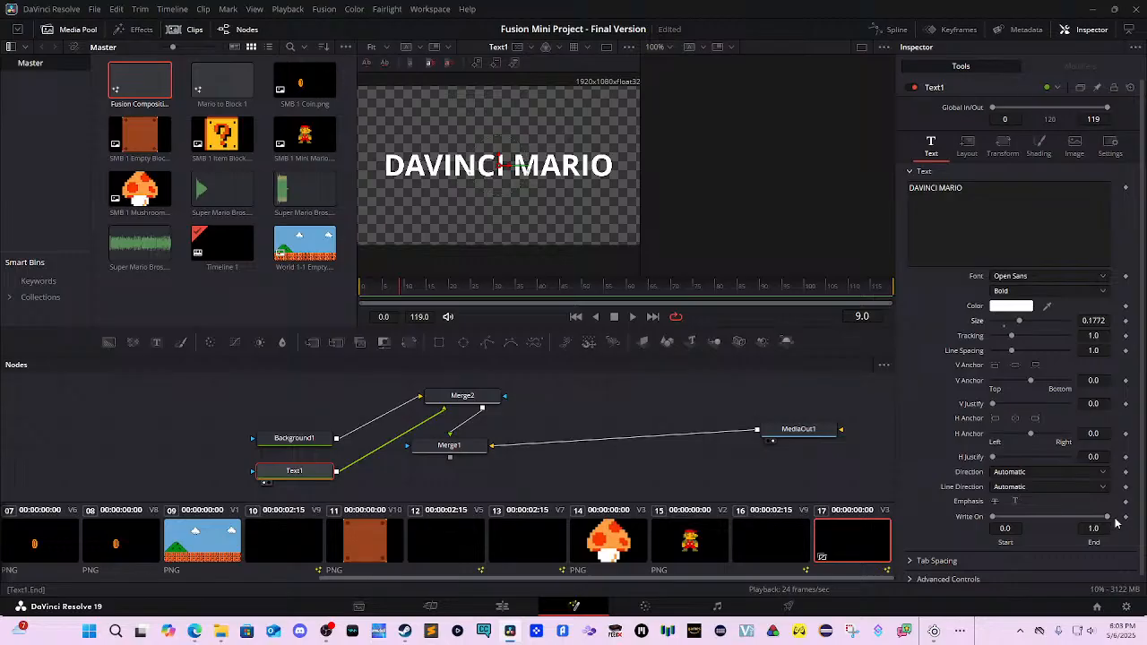
Set the title's Write On End to 0.0 and keyframe it at frame 9.
left_click_drag(1107, 520, 995, 524)
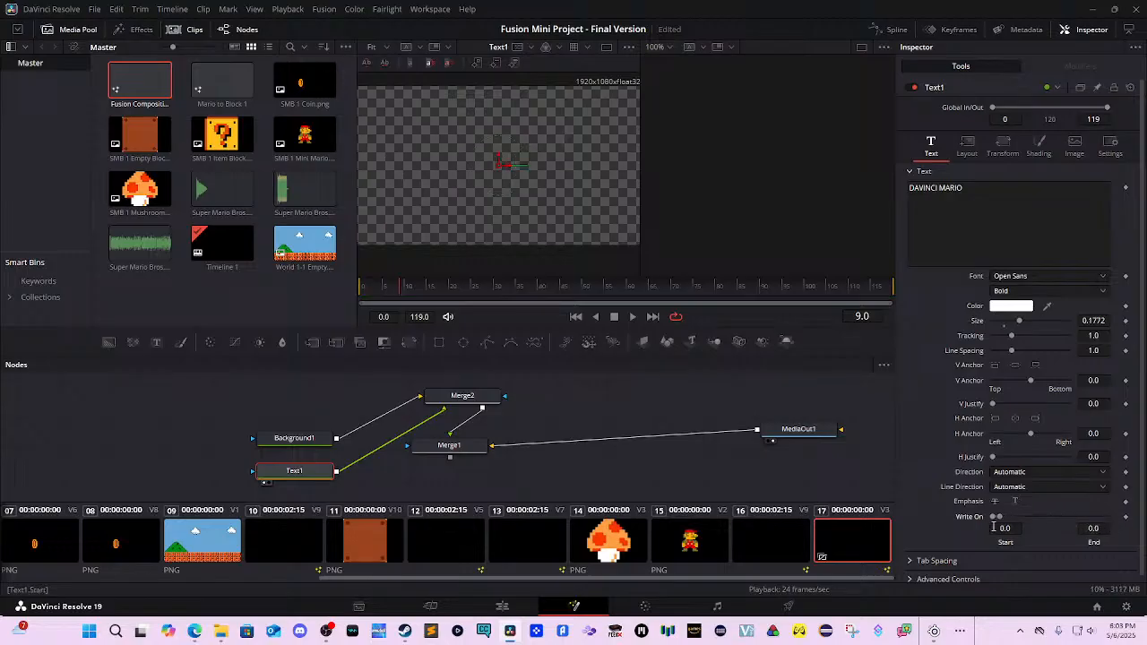
left_click(1126, 518)
key("Right")
key("Right")
key("Right")
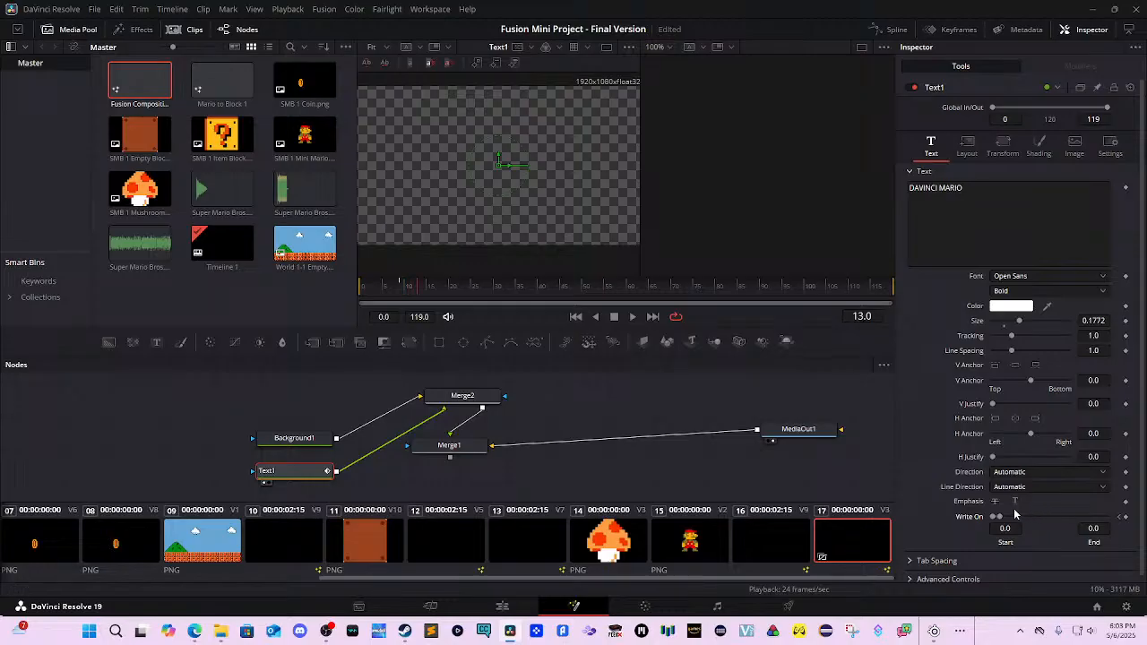
Keyframe Text1's Write On End over the following frames, reaching about 0.978 at frame 35.
mouse_move(1000, 522)
left_mouse_down()
mouse_move(1065, 509)
mouse_move(1076, 521)
mouse_move(1109, 518)
left_mouse_up()
key("Right")
key("Right")
key("Right")
key("Right")
key("Right")
key("Right")
key("Right")
key("Right")
key("Right")
key("Right")
key("Right")
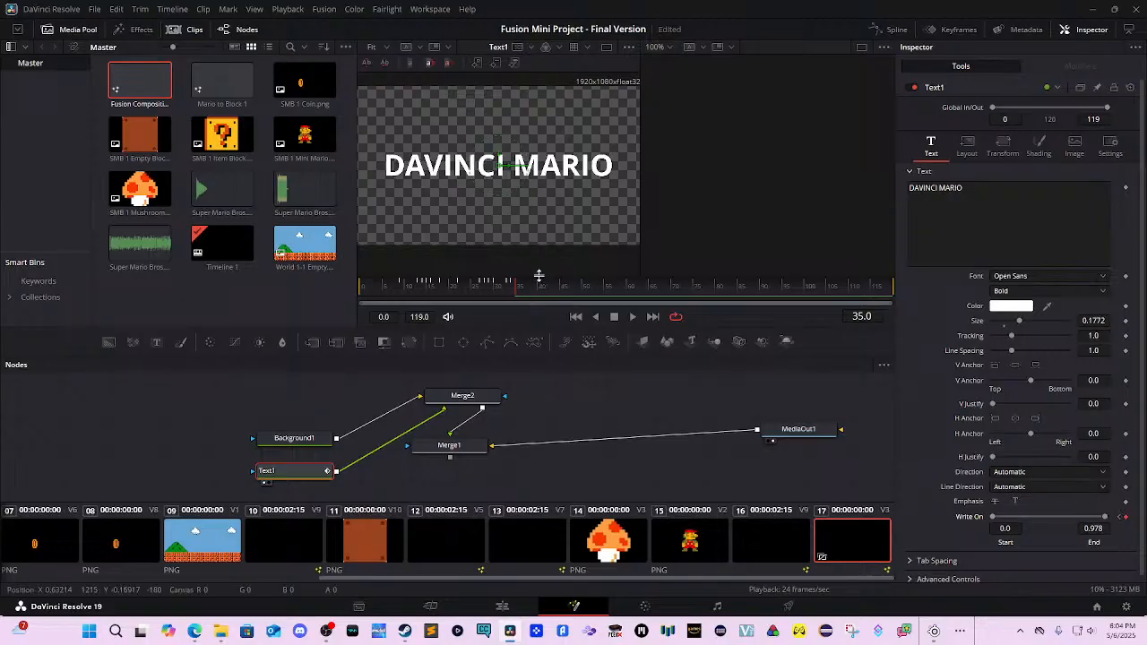
Play the rekeyed title animation from the start of the composition.
left_click(412, 293)
left_click_drag(412, 292, 353, 292)
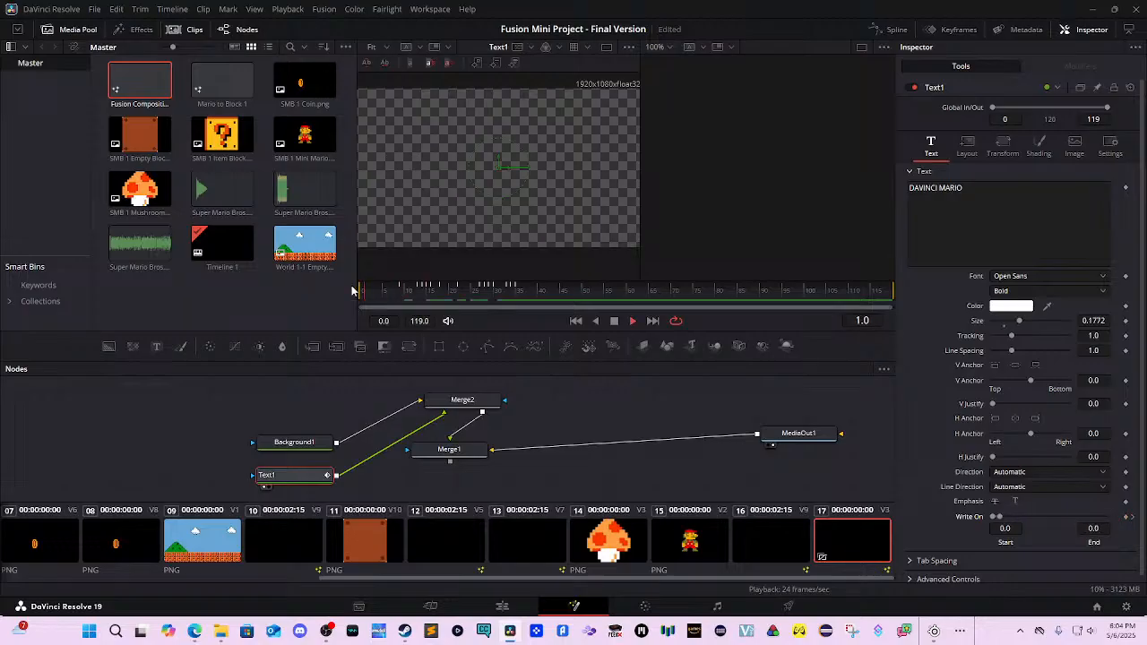
key("space")
key("space")
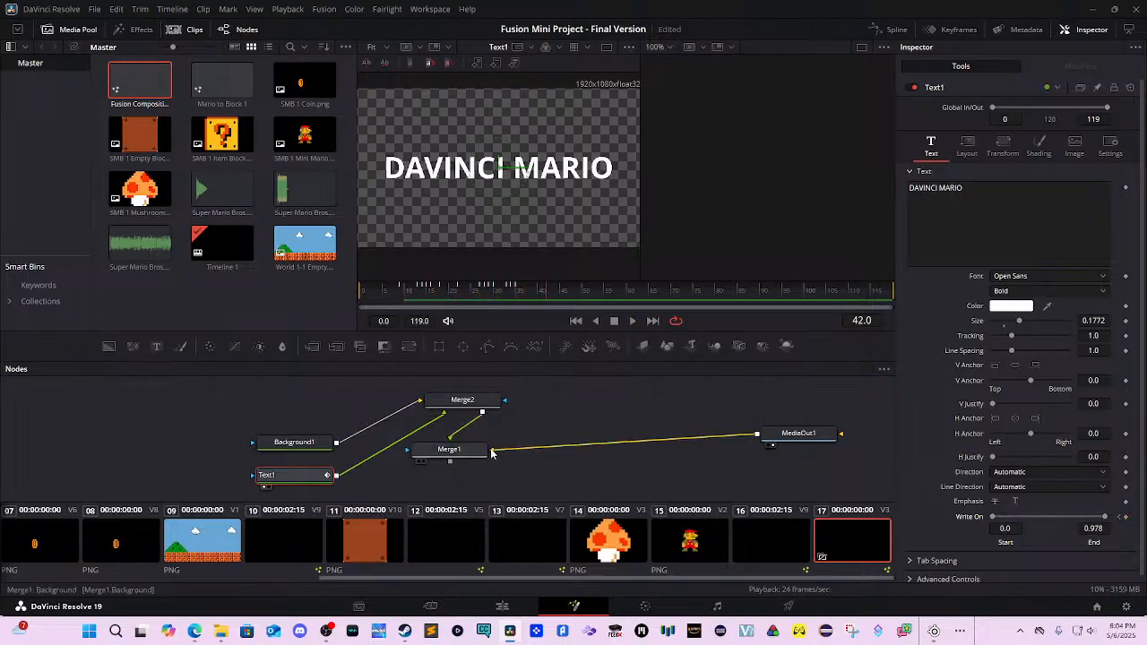
Check the Fusion composition's output in the edit timeline and on the Color page, and return to its node graph.
left_click(502, 606)
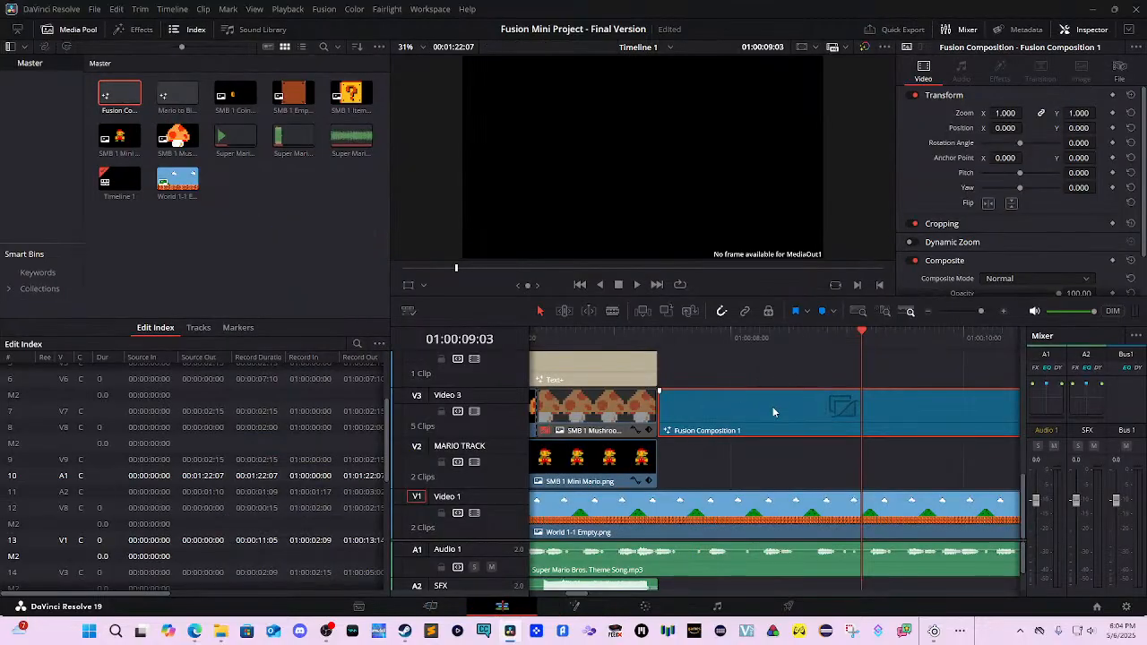
left_click(458, 612)
left_click(499, 607)
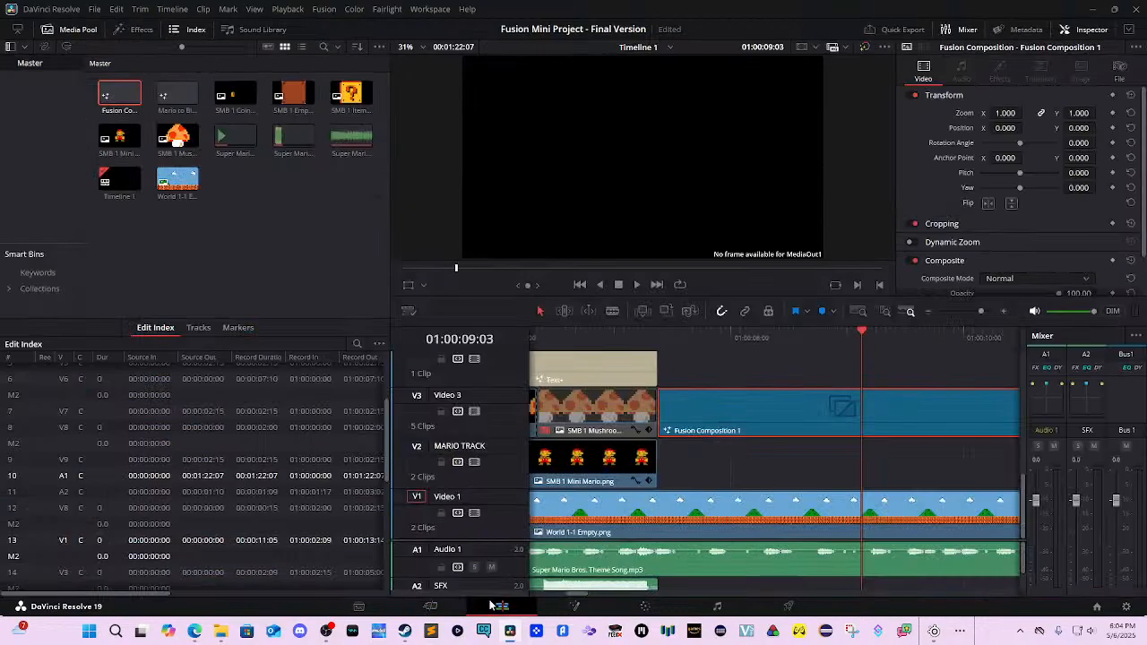
left_click(672, 608)
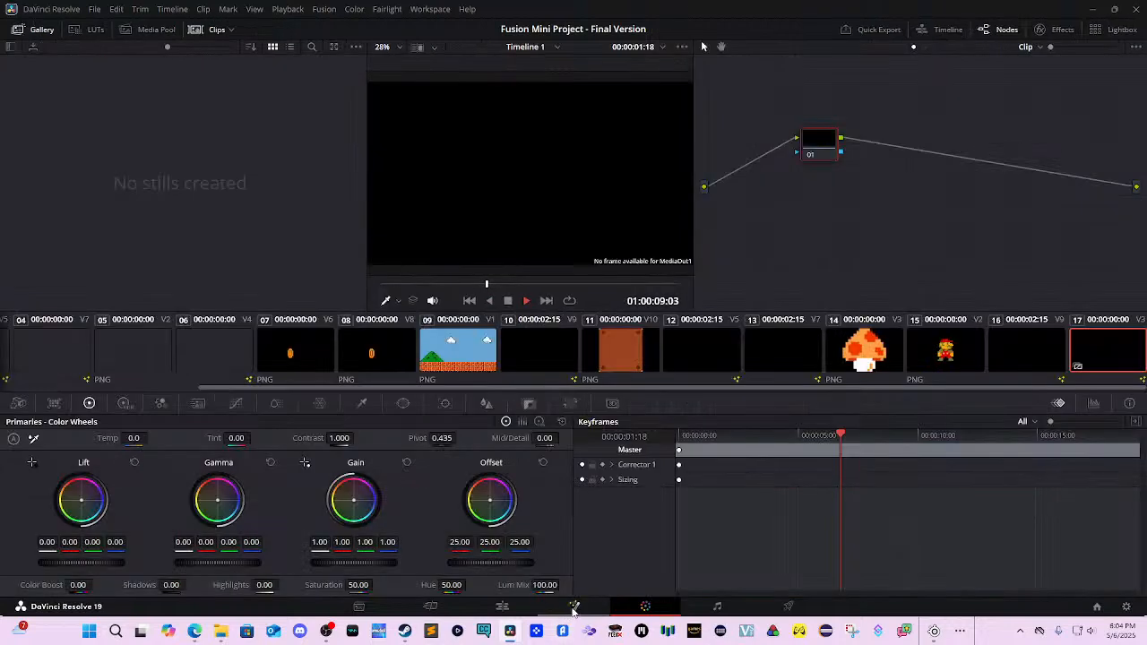
left_click(578, 606)
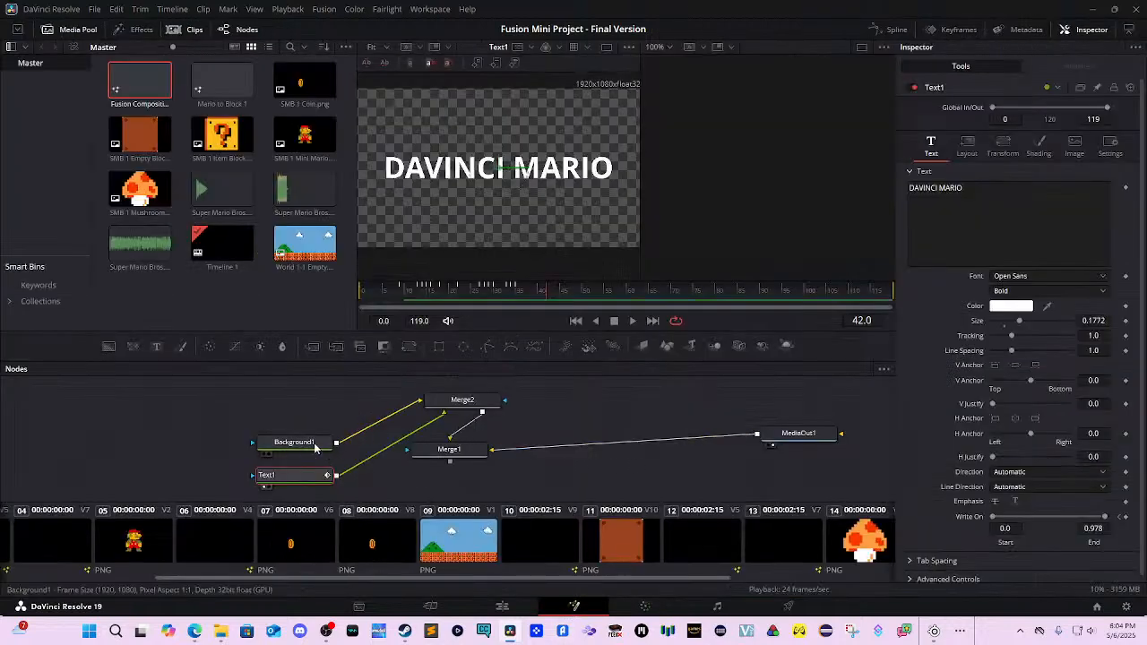
Spread out Background1, Merge2, Merge1 and MediaOut1 so the node chain runs towards the output.
left_click_drag(303, 443, 350, 420)
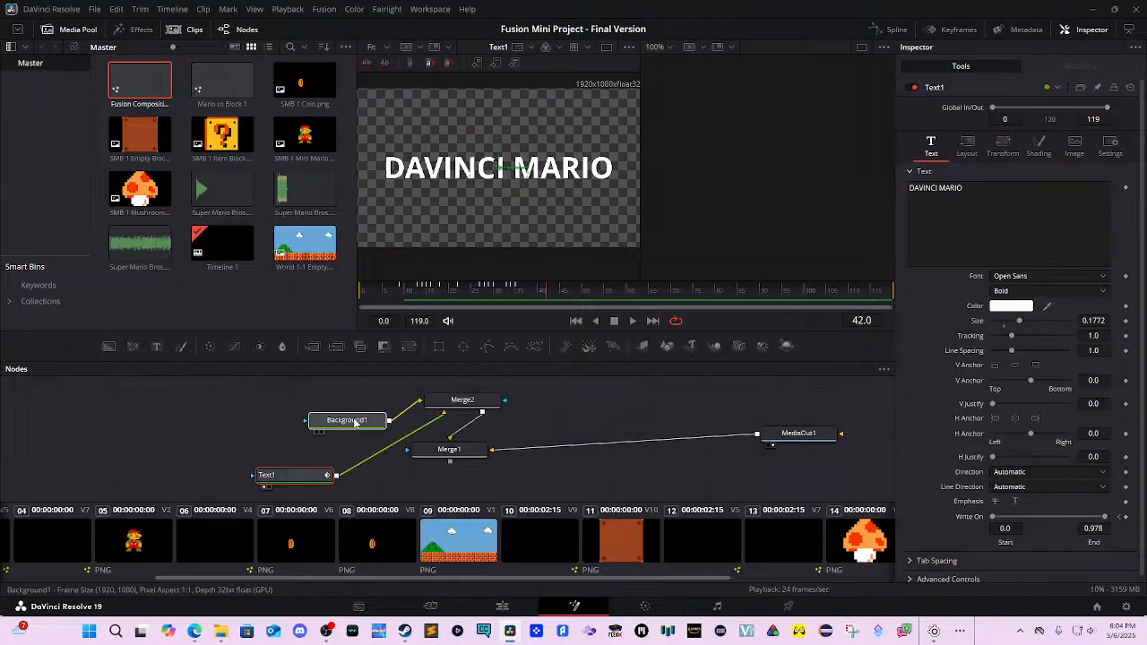
left_click_drag(481, 408, 704, 468)
left_click(812, 442)
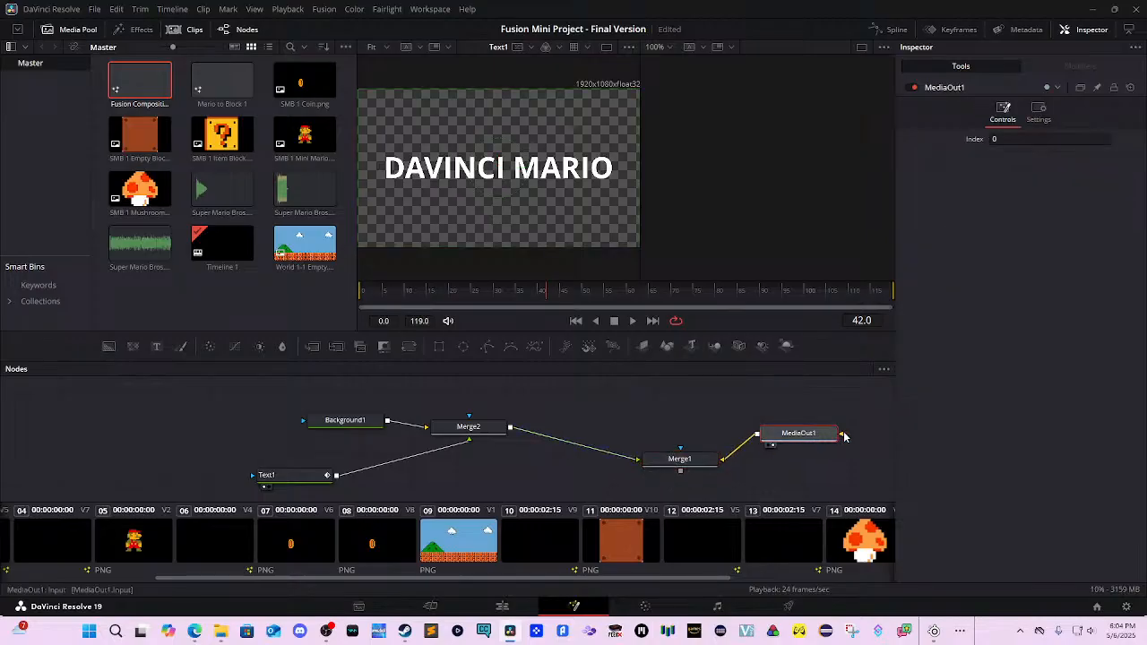
left_click_drag(829, 437, 855, 431)
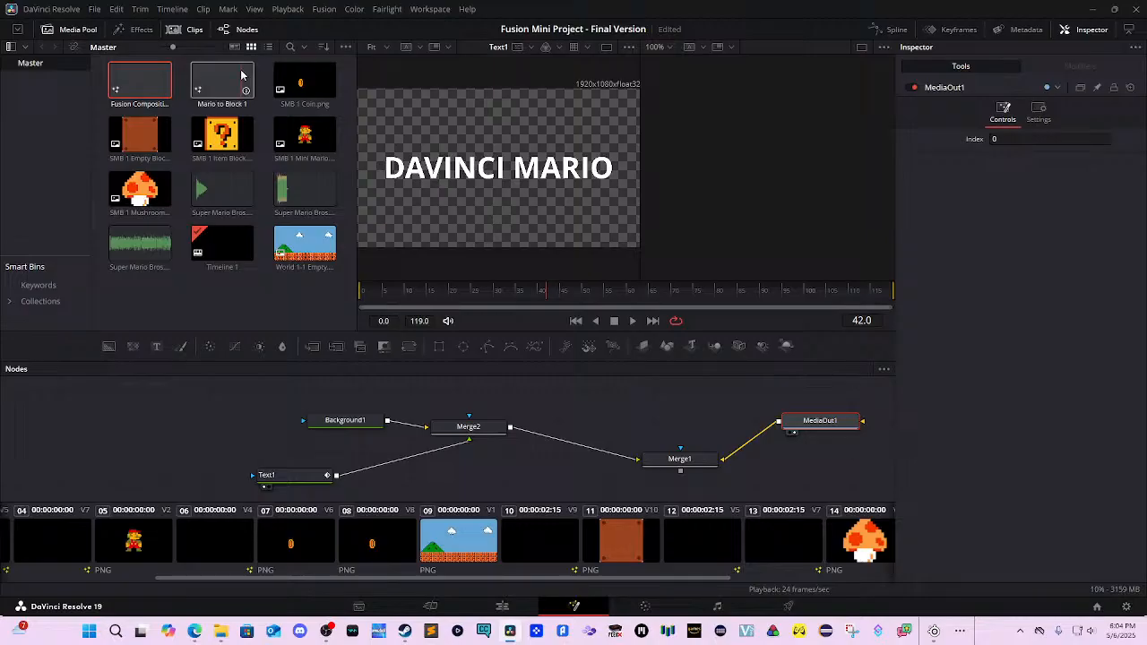
Delete Fusion Composition 1 from the media pool and remove it from the Video 3 track of the timeline.
key("Delete")
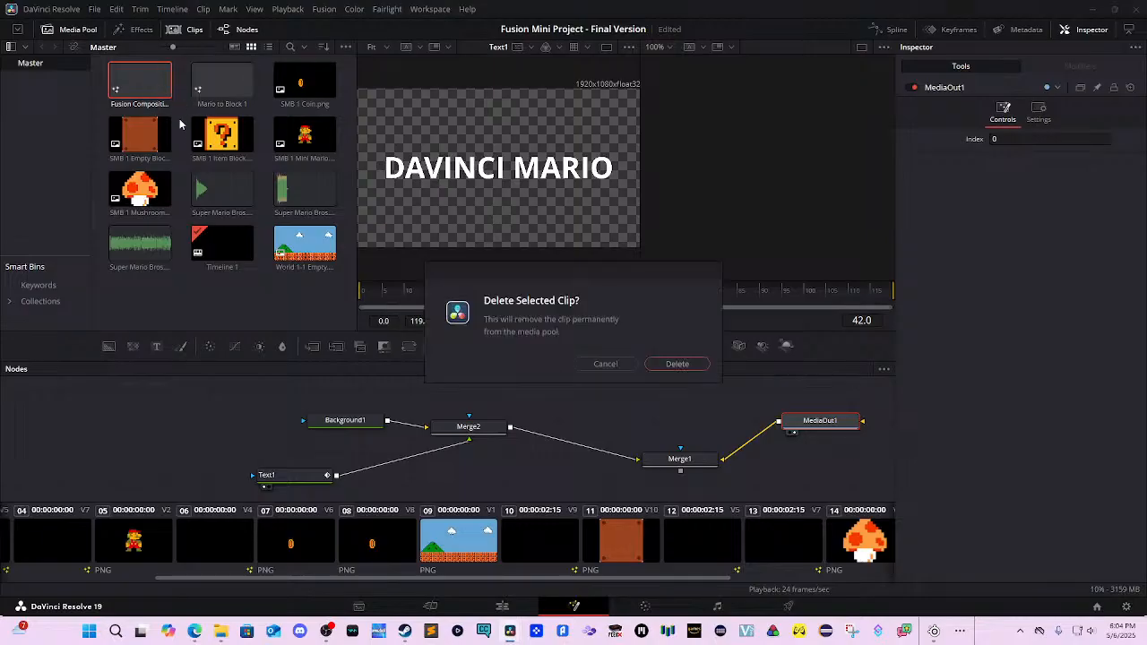
left_click(677, 364)
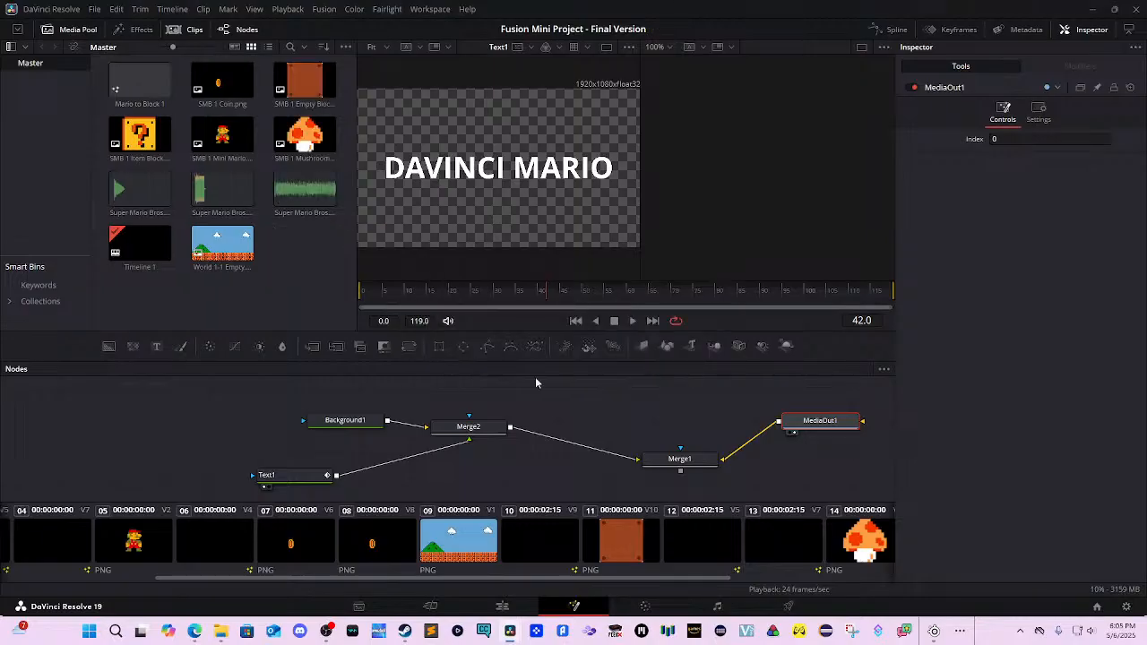
left_click(645, 605)
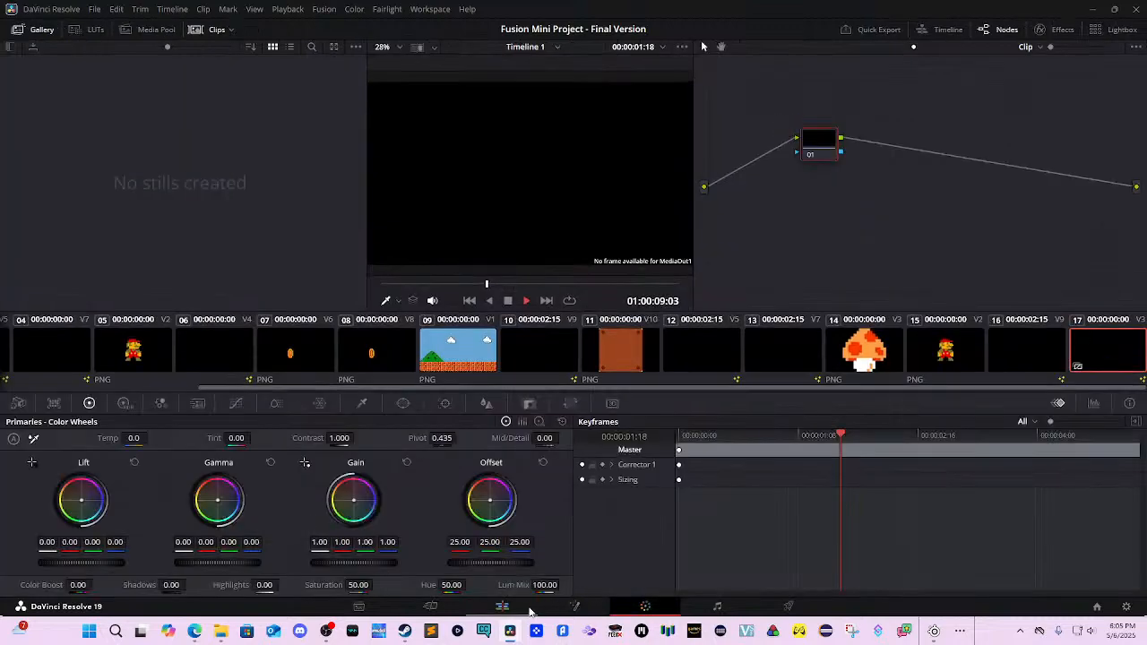
left_click(502, 605)
left_click_drag(812, 414, 1004, 421)
left_click_drag(896, 419, 1094, 423)
left_click_drag(748, 342, 809, 370)
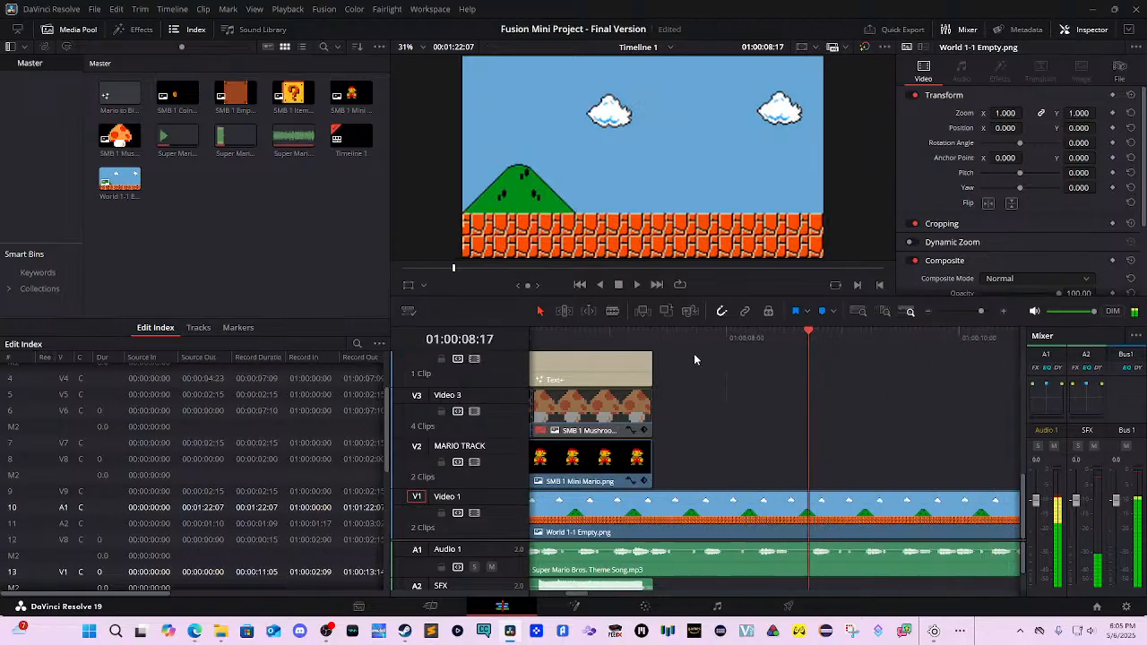
Place a Text+ title on the MARIO TRACK at 01:00:07:16, after Mario's clip, and preview its opening frames.
left_click(125, 28)
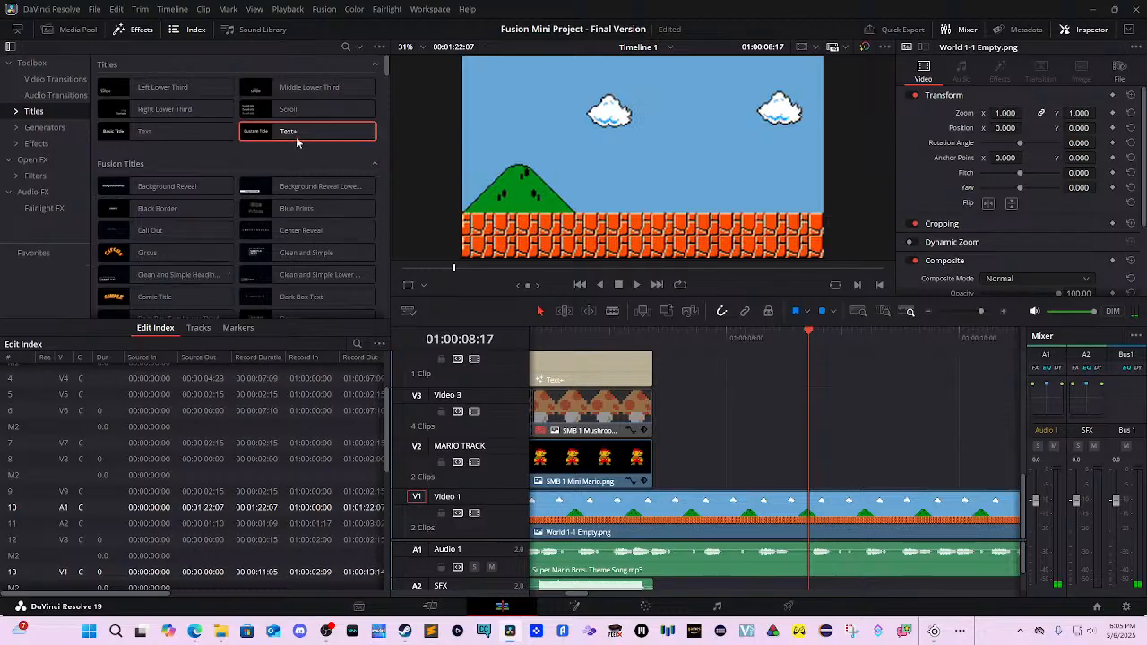
left_click_drag(296, 134, 706, 459)
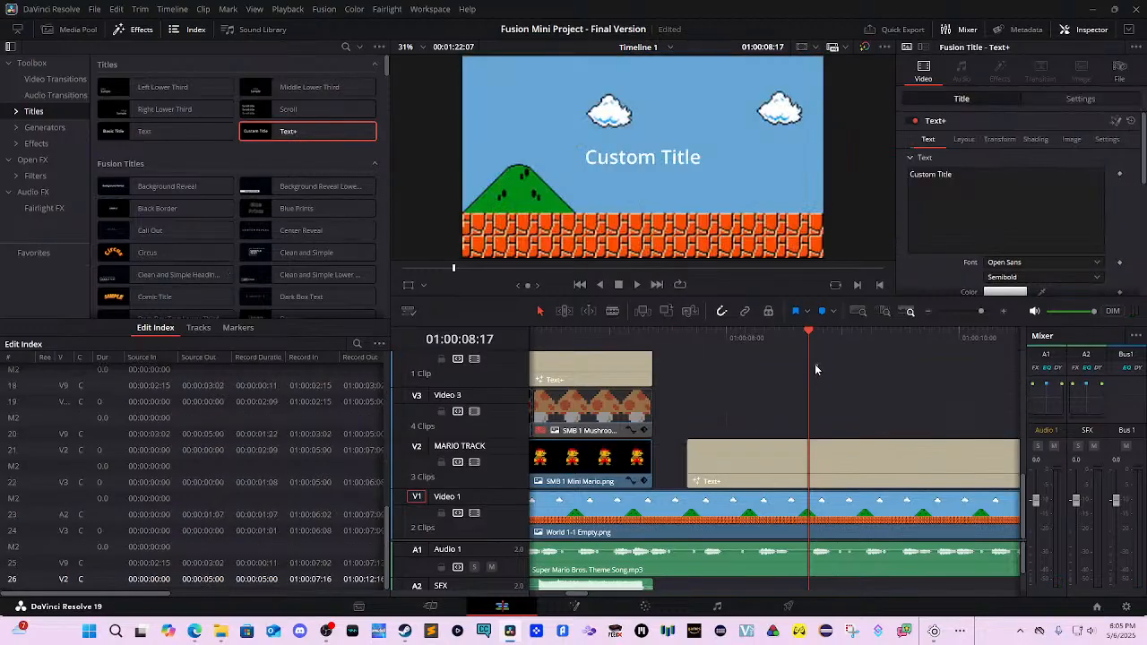
scroll(814, 363, "up", 5)
scroll(811, 357, "down", 5)
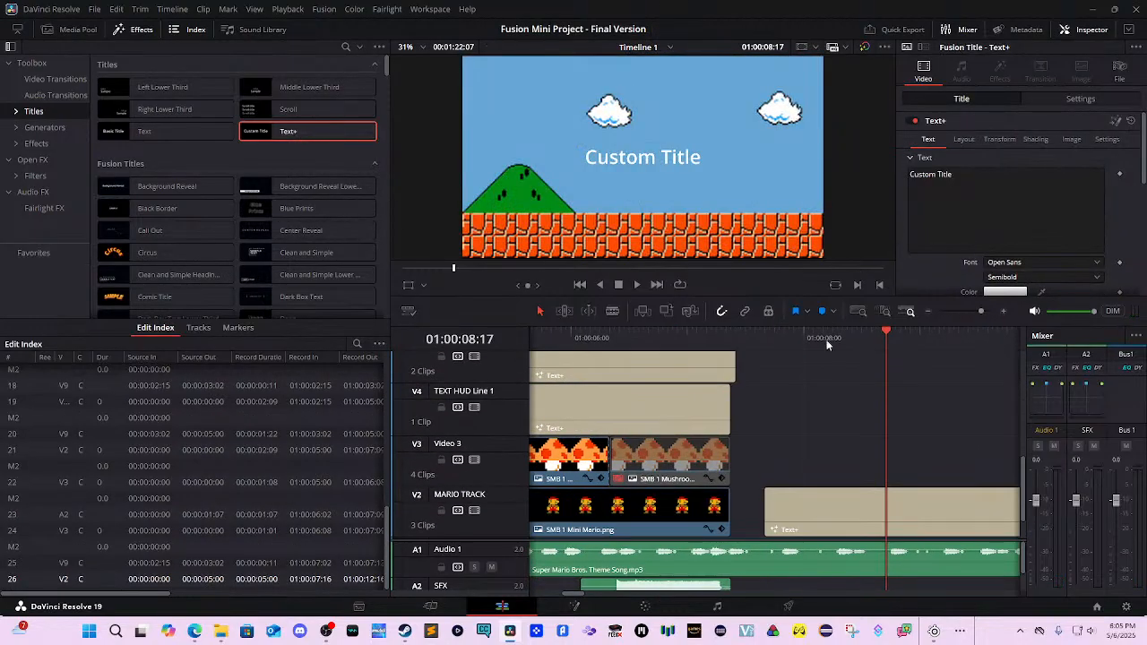
scroll(810, 356, "right", 2)
left_click(779, 342)
left_click_drag(777, 338, 690, 341)
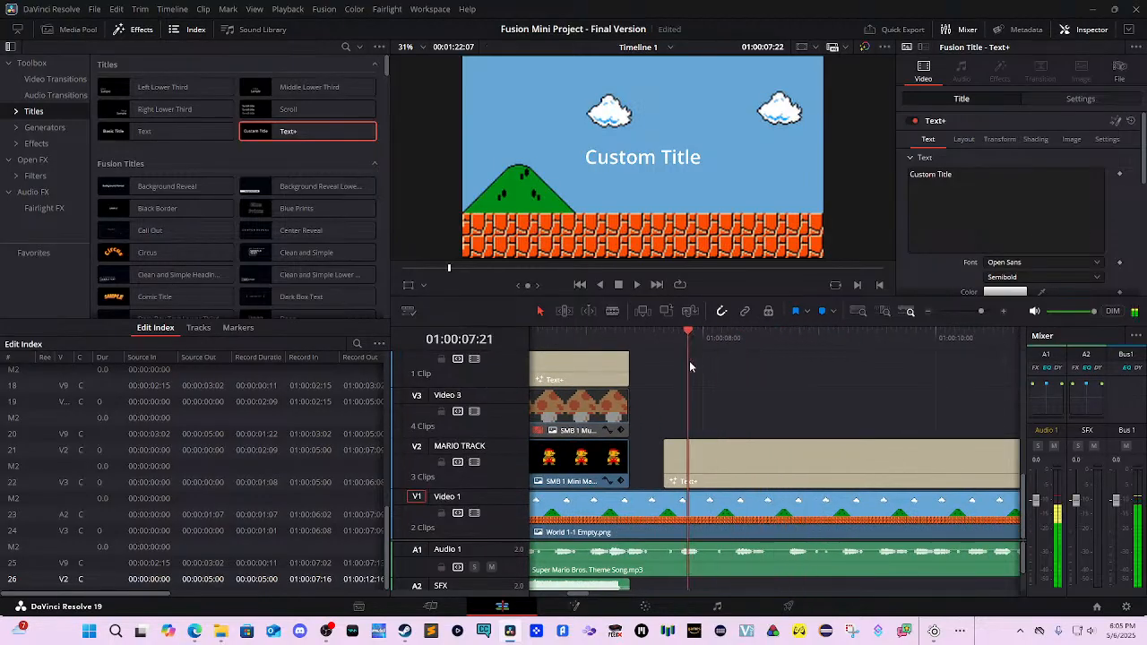
Move the Text+ clip earlier on the MARIO TRACK, close behind Mario's clip, and change its text to DAVINCI MARIO WORLD.
left_click_drag(749, 446, 722, 446)
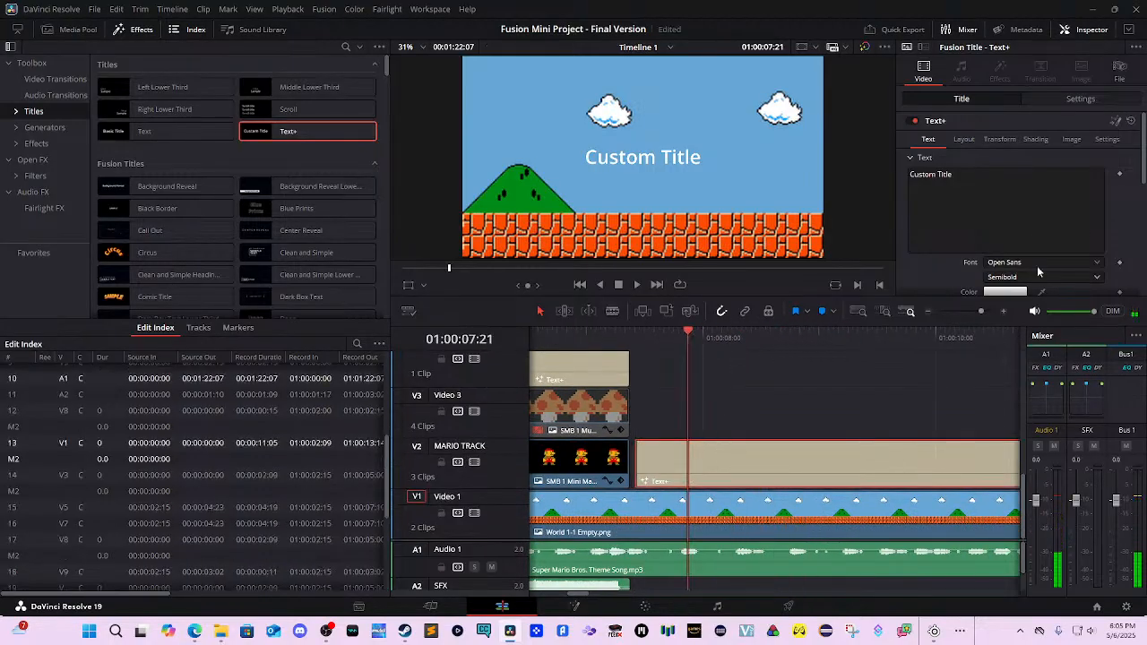
left_click(1044, 237)
key("ctrl+a")
type("D")
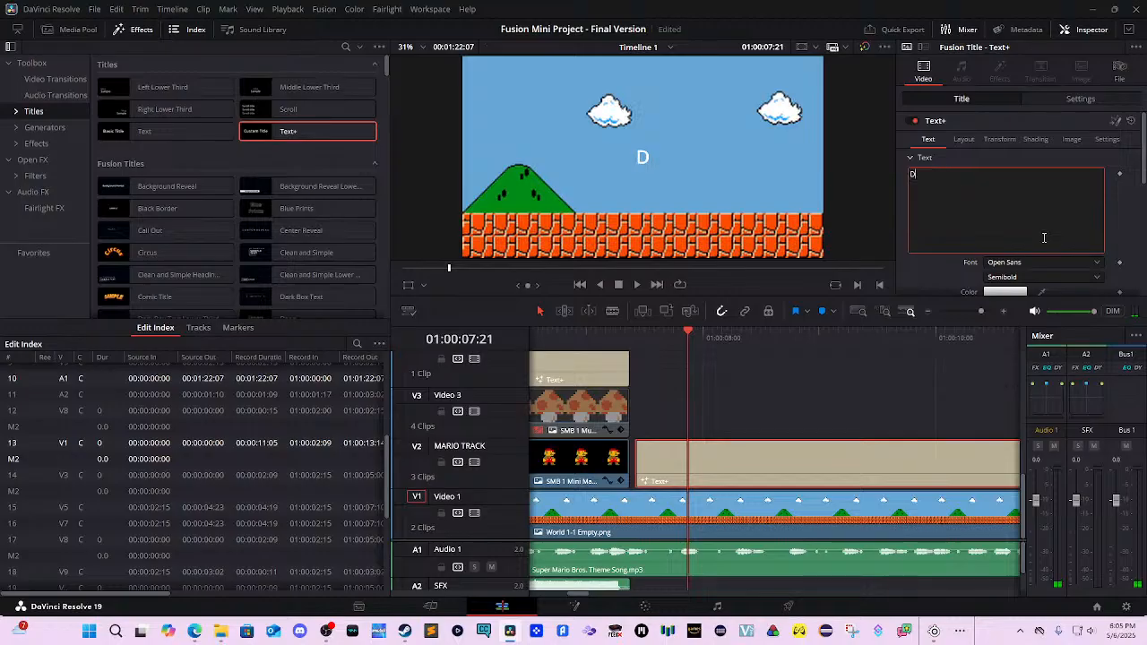
type("AVINCI MARIO")
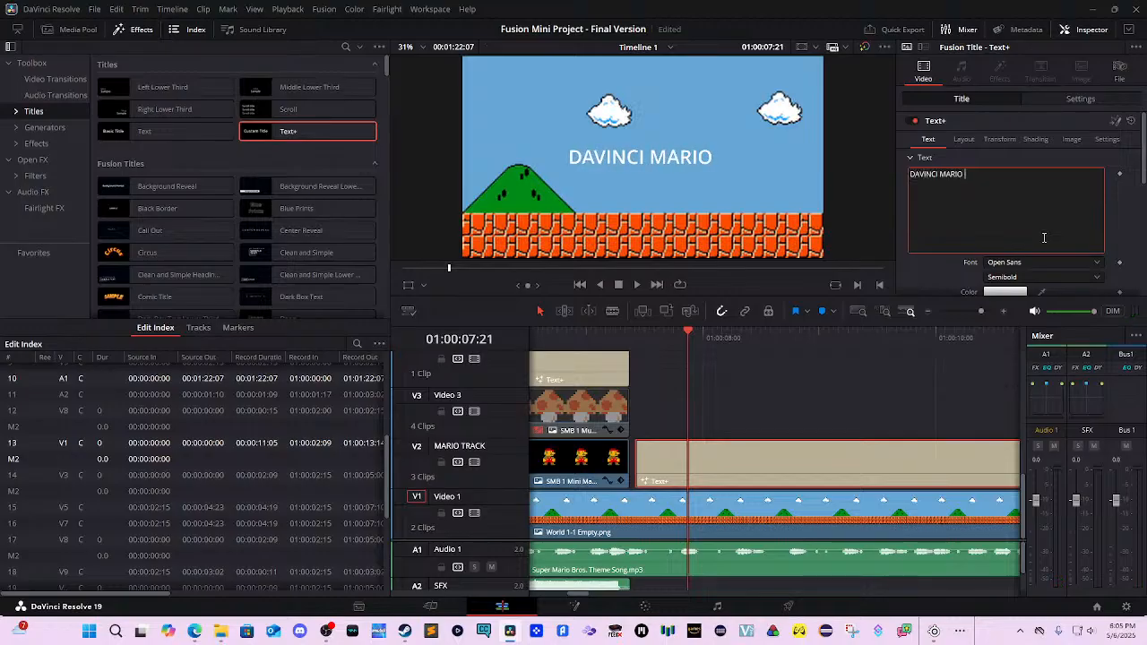
type(" WA")
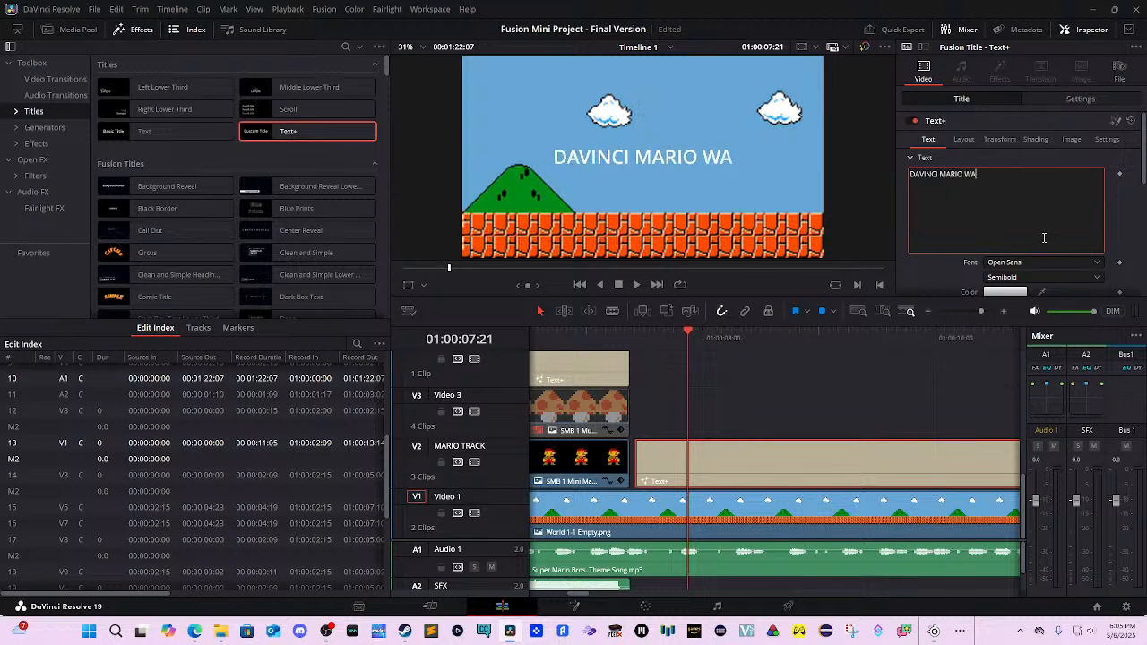
key("BackSpace")
type("ORLD")
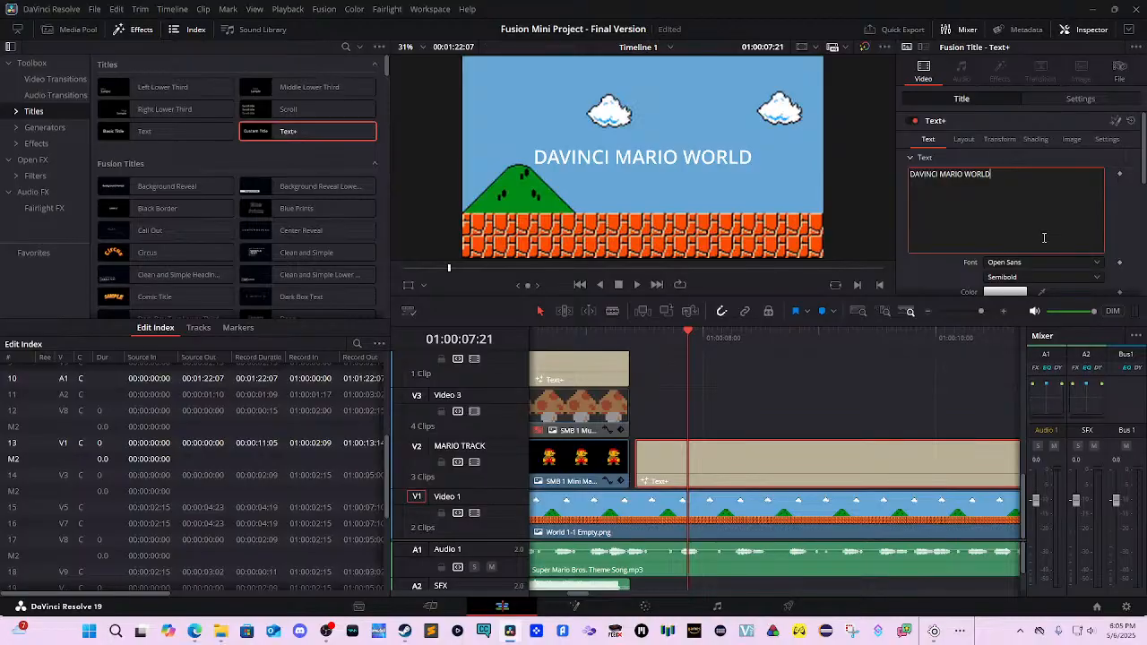
Keyframe the DAVINCI MARIO WORLD title's size to grow from 0.0 at 01:00:07:13 to 0.1378 at 01:00:08:04.
left_click_drag(712, 343, 649, 357)
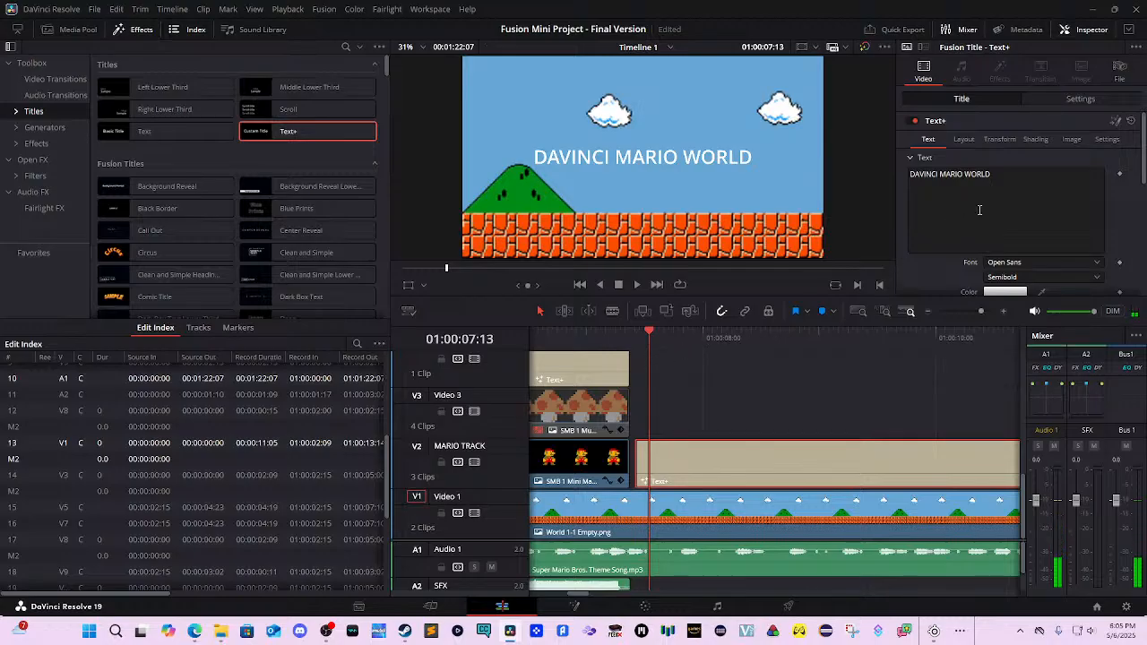
scroll(1082, 206, "down", 2)
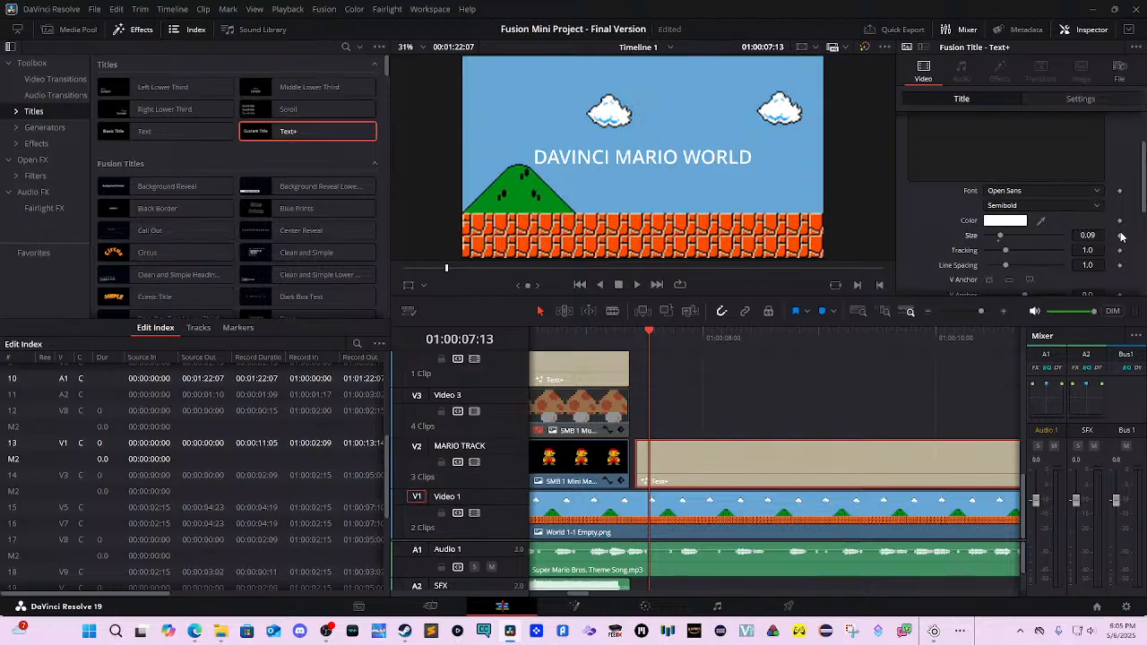
left_click(1007, 237)
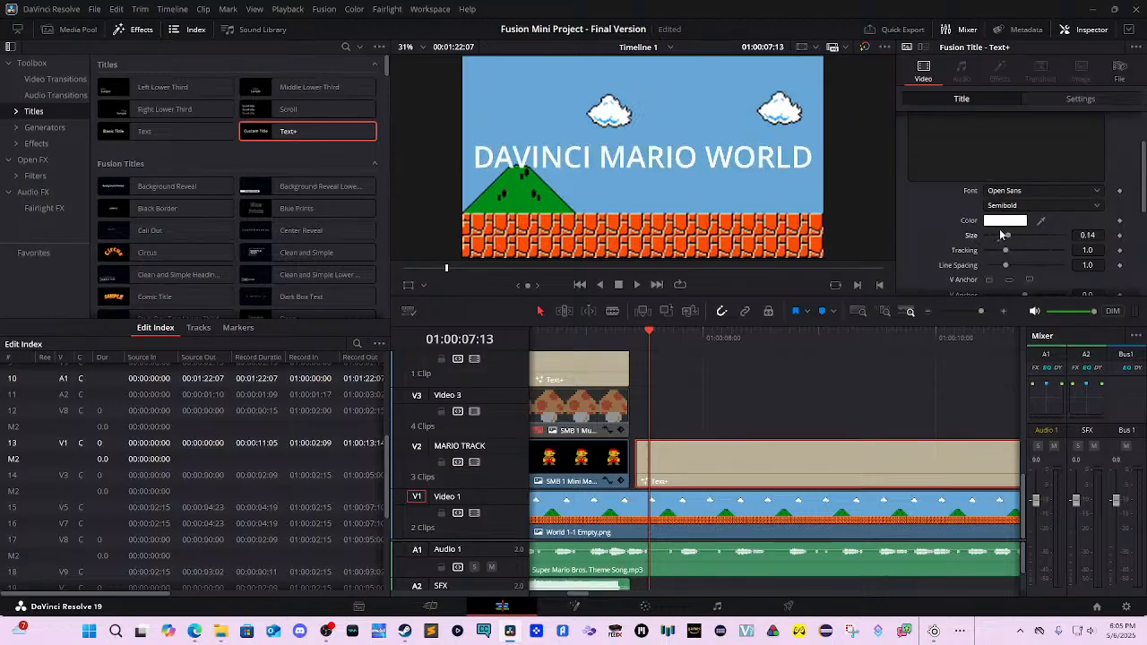
left_click_drag(1004, 235, 982, 242)
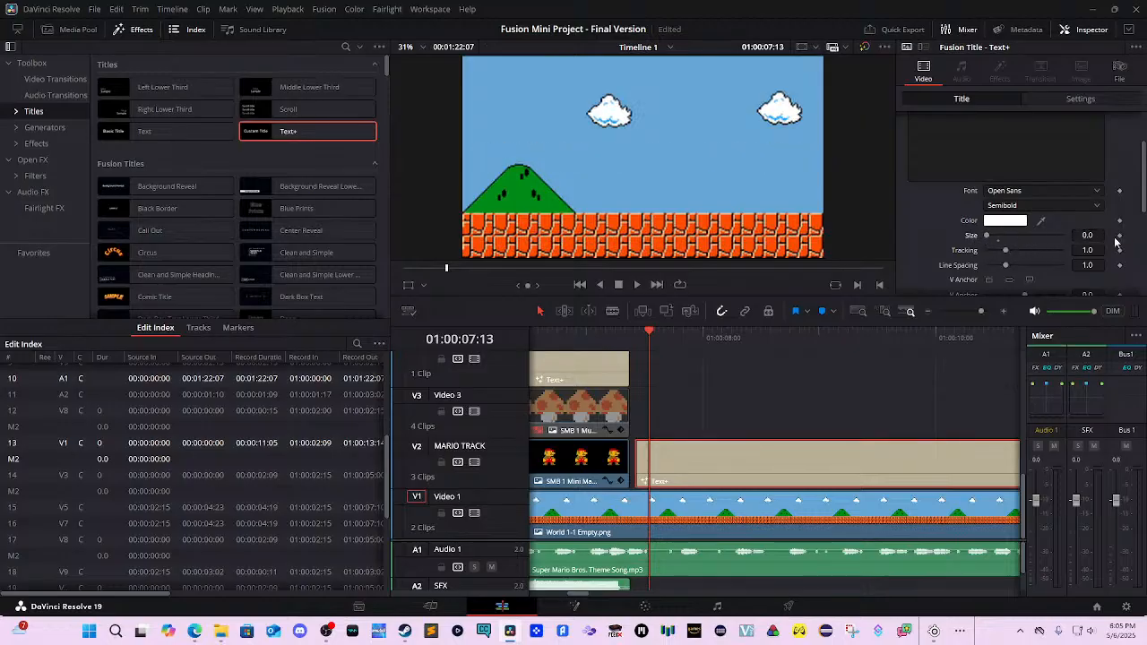
key("space")
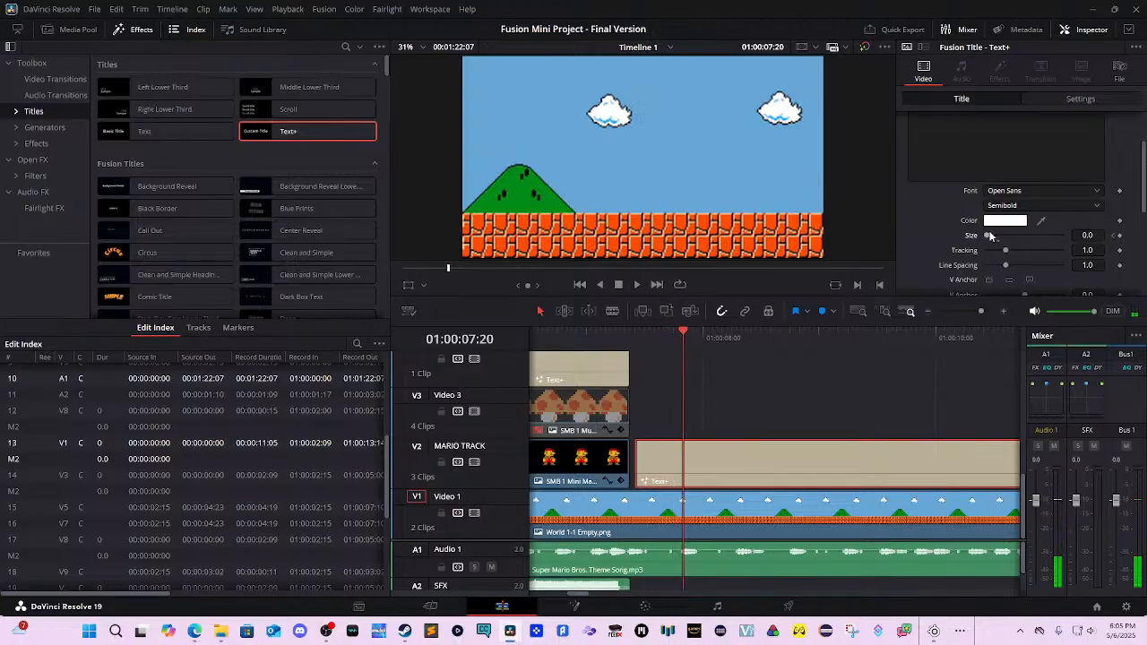
left_click_drag(988, 237, 1011, 239)
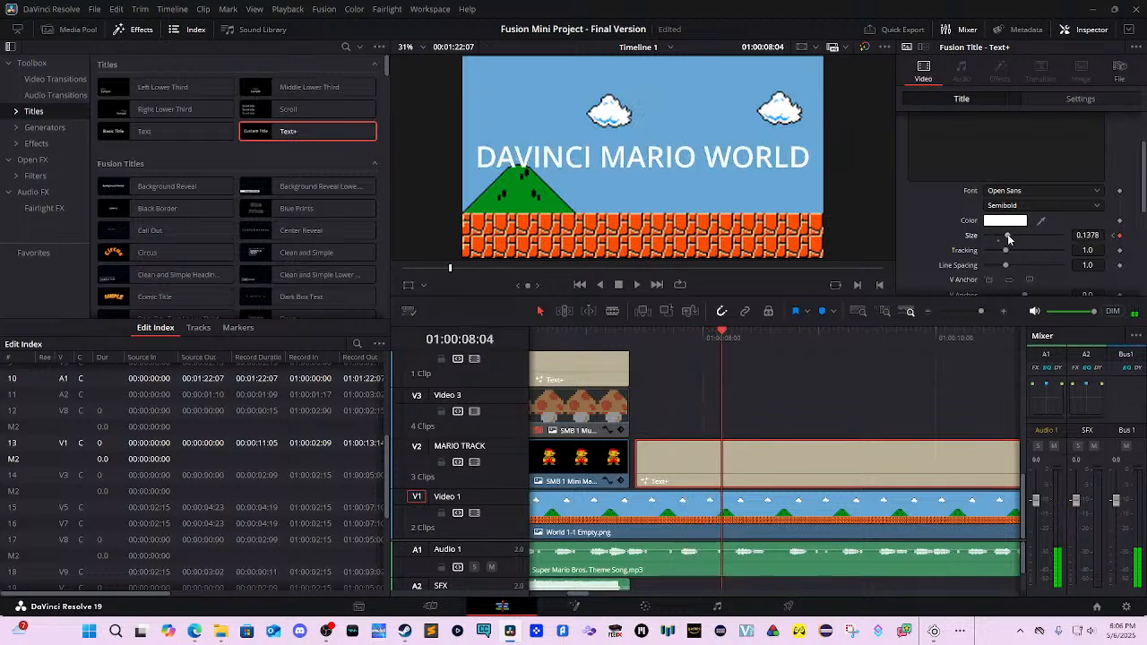
Split the Text+ title at 01:00:08:16 and select its second part.
left_click_drag(724, 336, 779, 364)
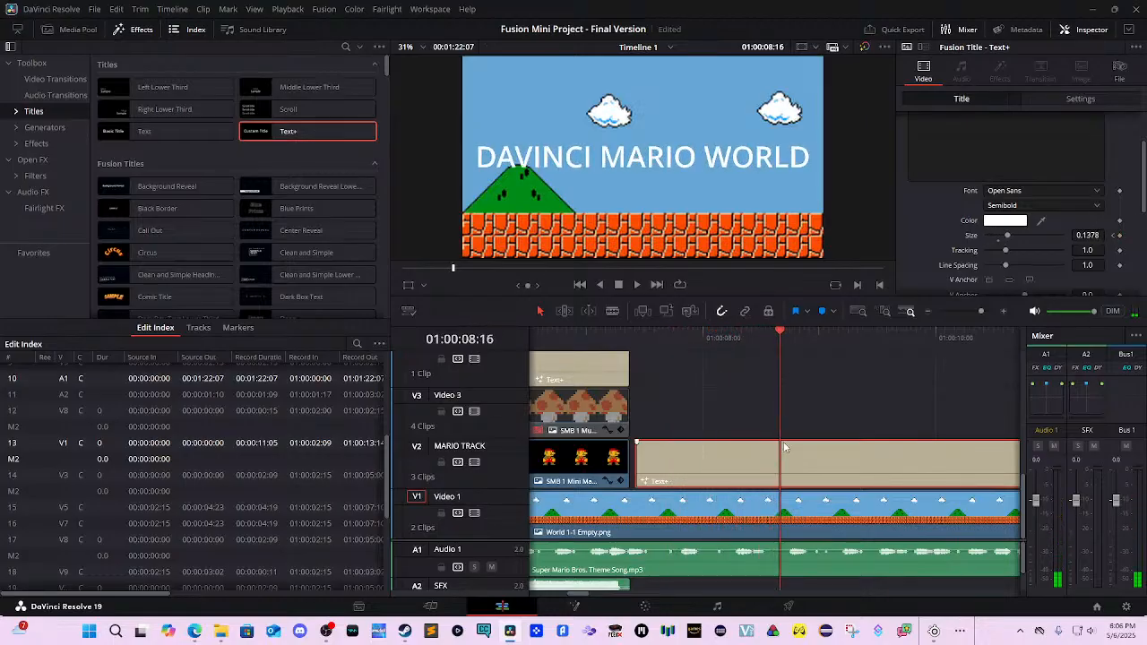
key("ctrl+b")
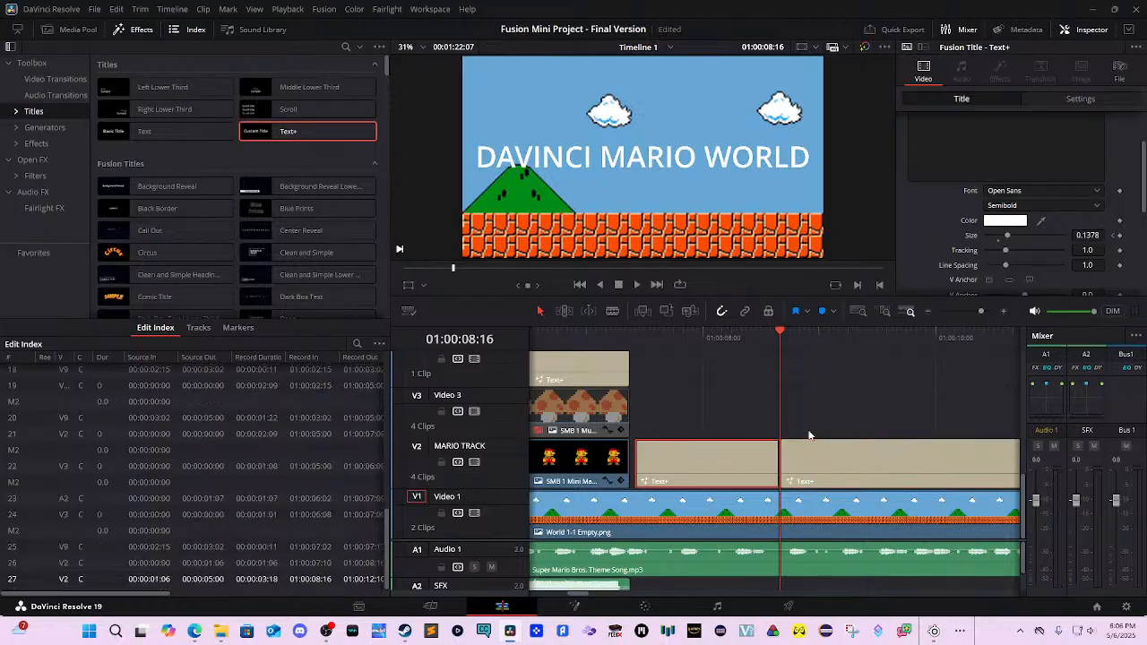
left_click(865, 445)
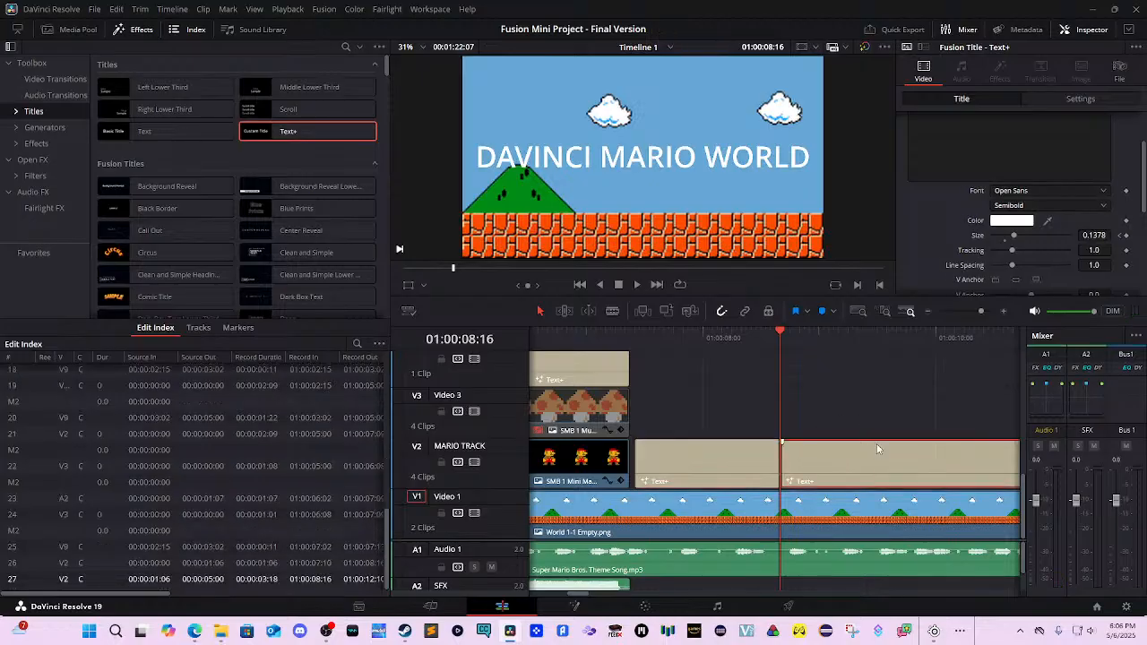
Set the second title part's size to 0.0 with a keyframe at its start, 01:00:08:16.
mouse_move(780, 336)
left_mouse_down()
mouse_move(804, 337)
mouse_move(780, 336)
left_mouse_up()
scroll(1031, 269, "up", 2)
scroll(1031, 269, "down", 1)
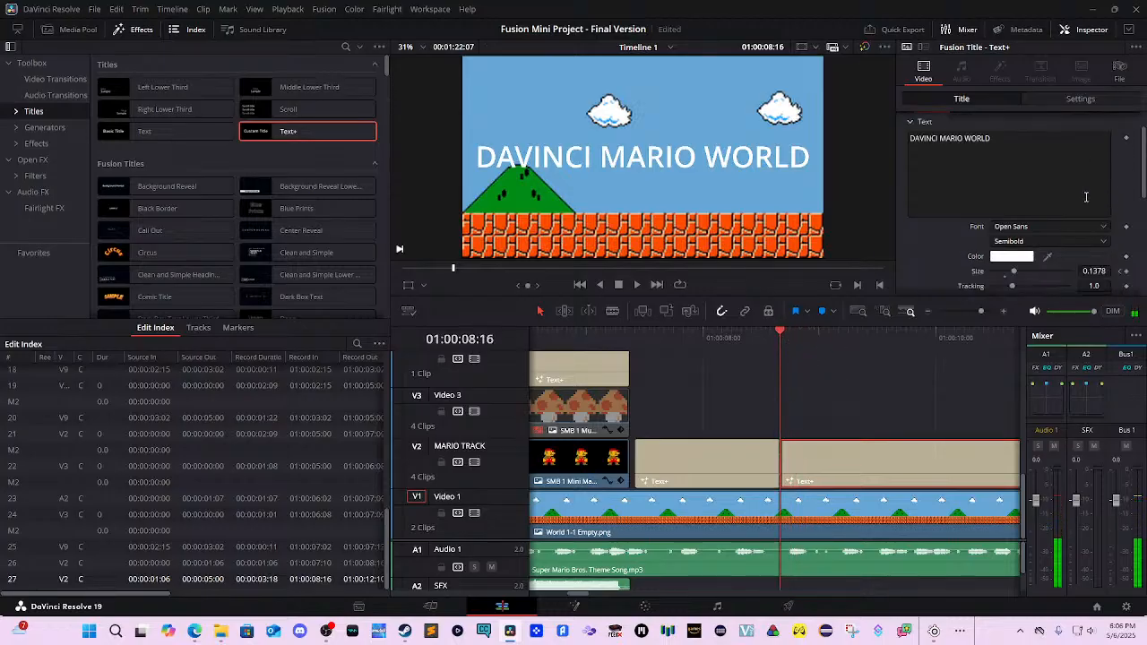
scroll(1104, 229, "down", 1)
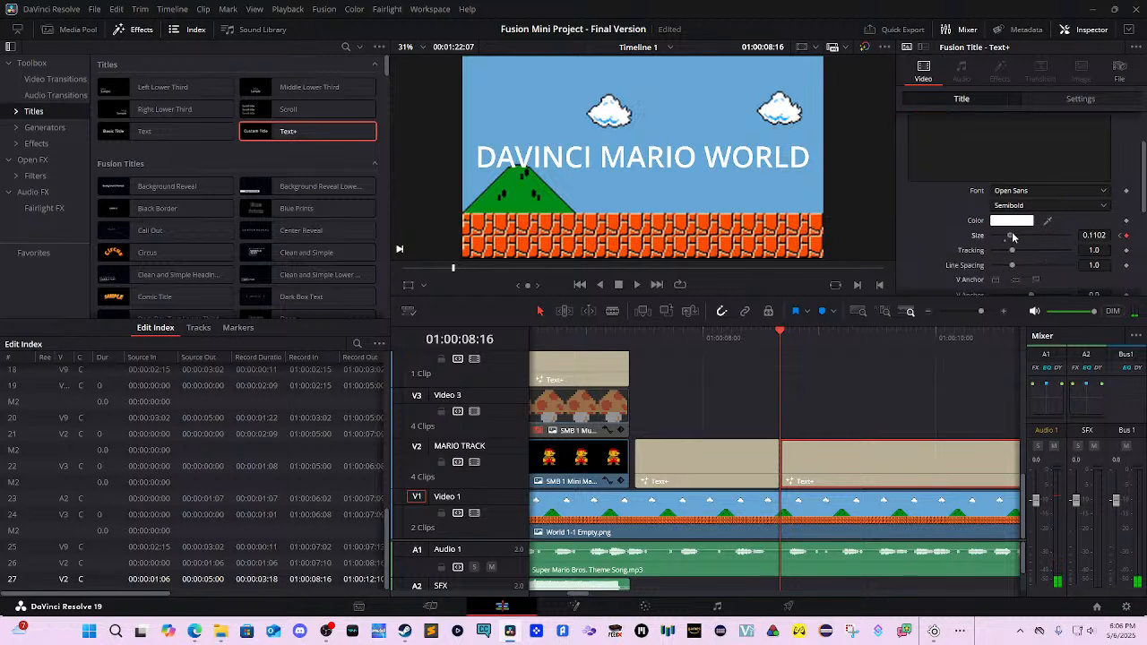
left_click_drag(1013, 235, 947, 255)
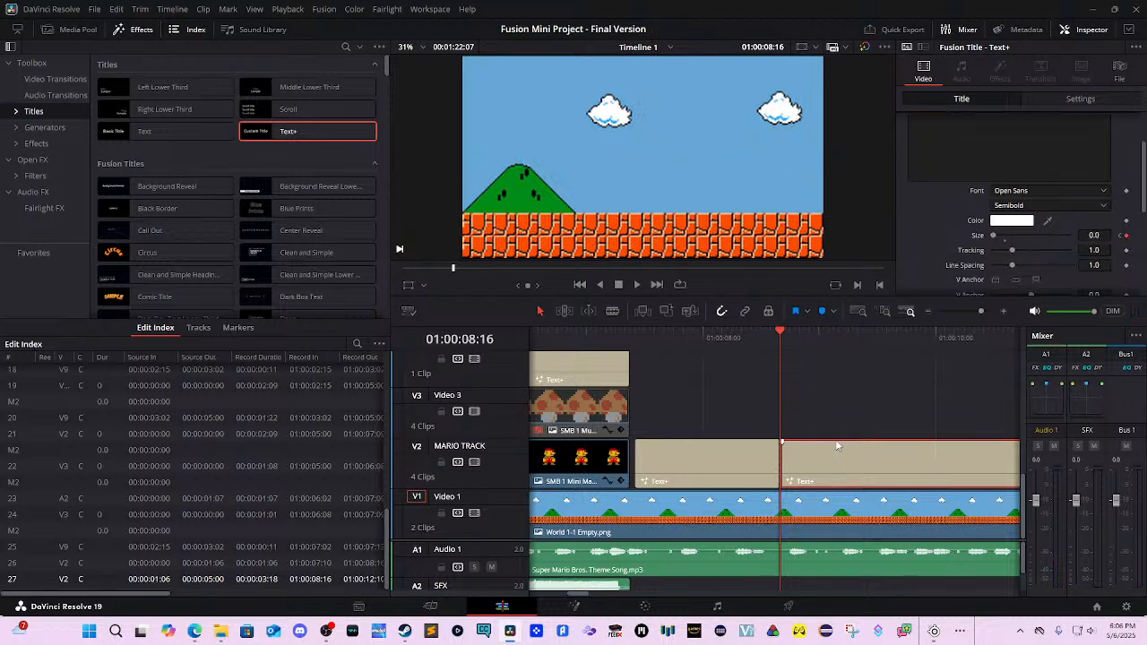
Replace the second title part's text with ANIMATION MADE BY YOU.
left_click(814, 337)
scroll(986, 179, "up", 2)
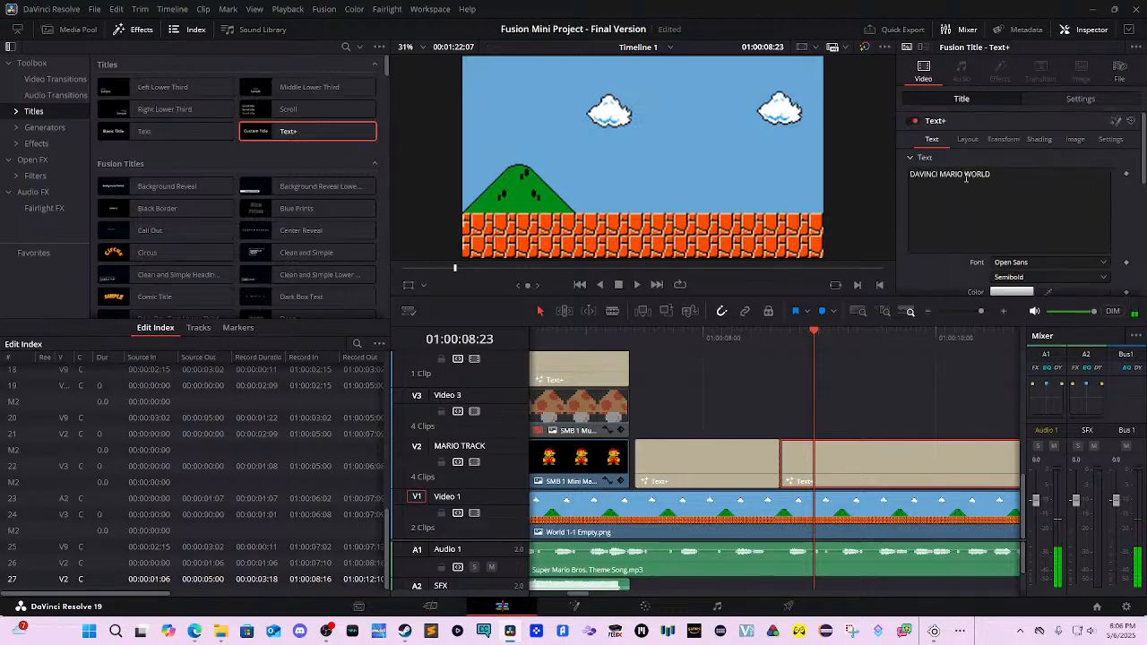
triple_click(1002, 175)
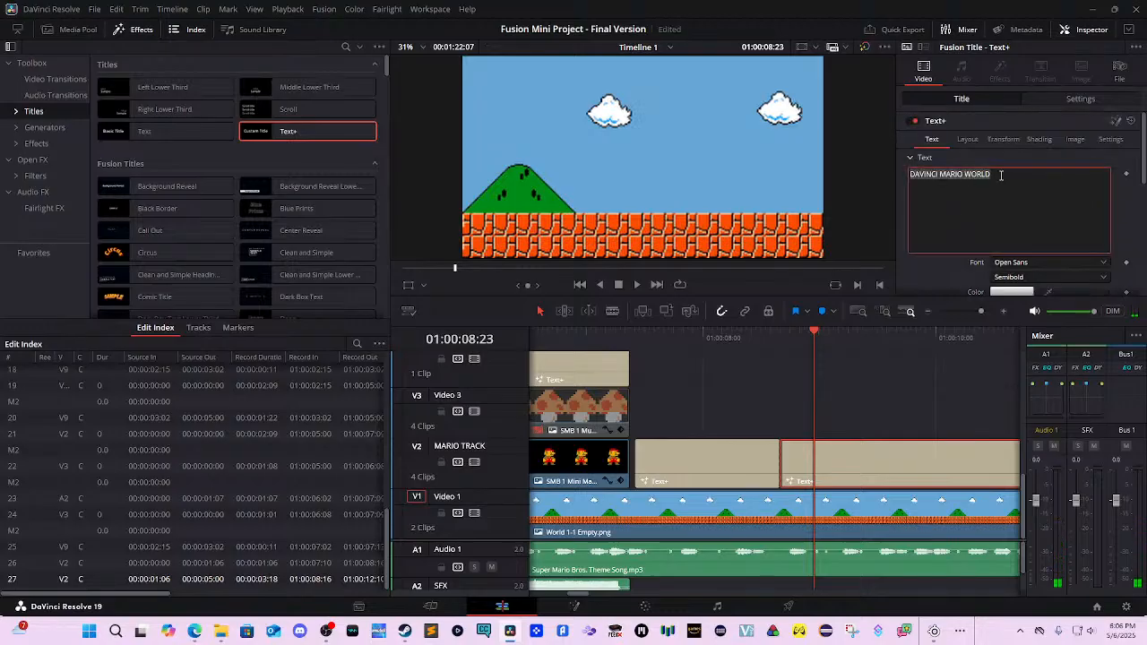
type("DEV")
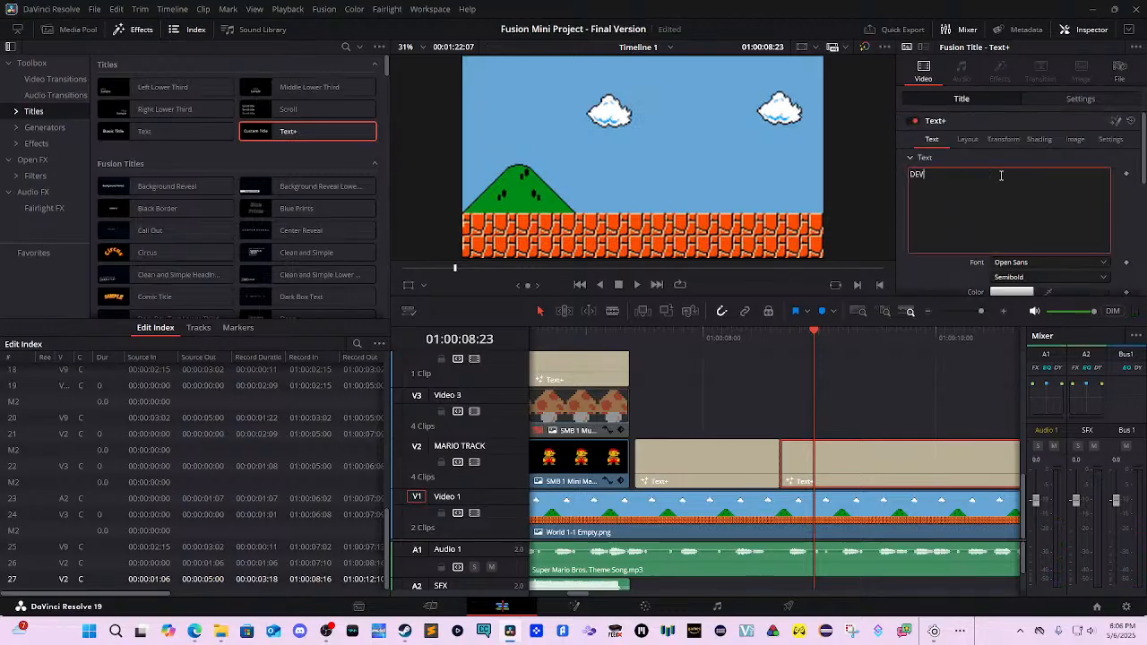
type("ELOP")
type("IMATION MADE BY YOU")
Keyframe the second title's size to grow from 0.0 at 01:00:08:18 to 0.1299 at 01:00:08:23.
left_click_drag(826, 339, 790, 342)
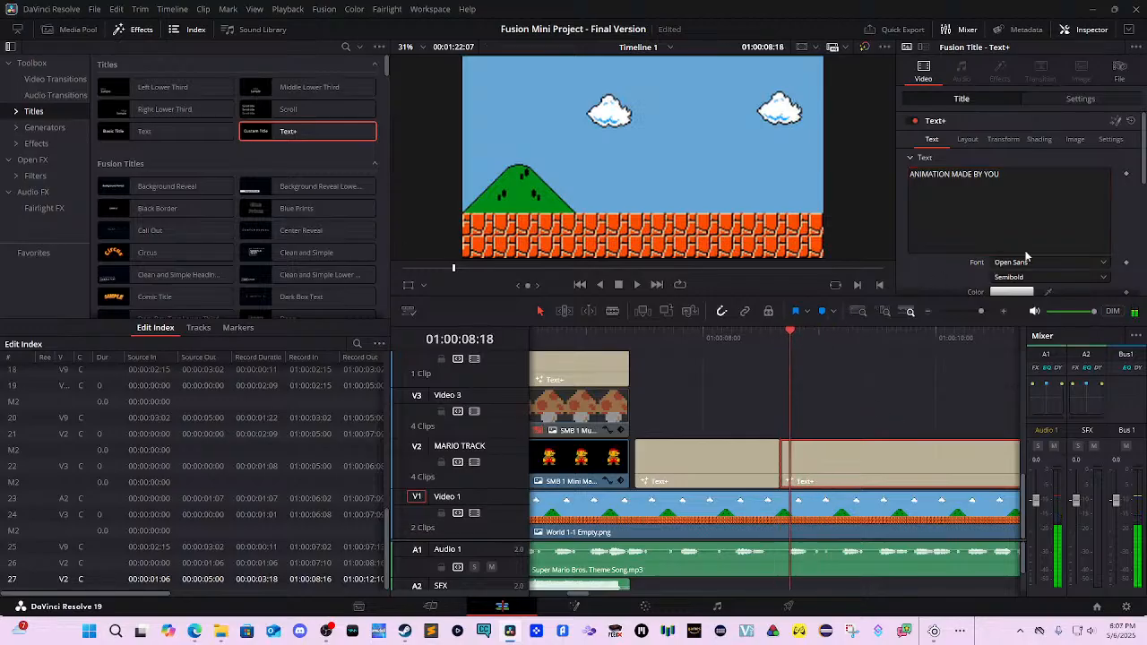
scroll(1118, 274, "down", 1)
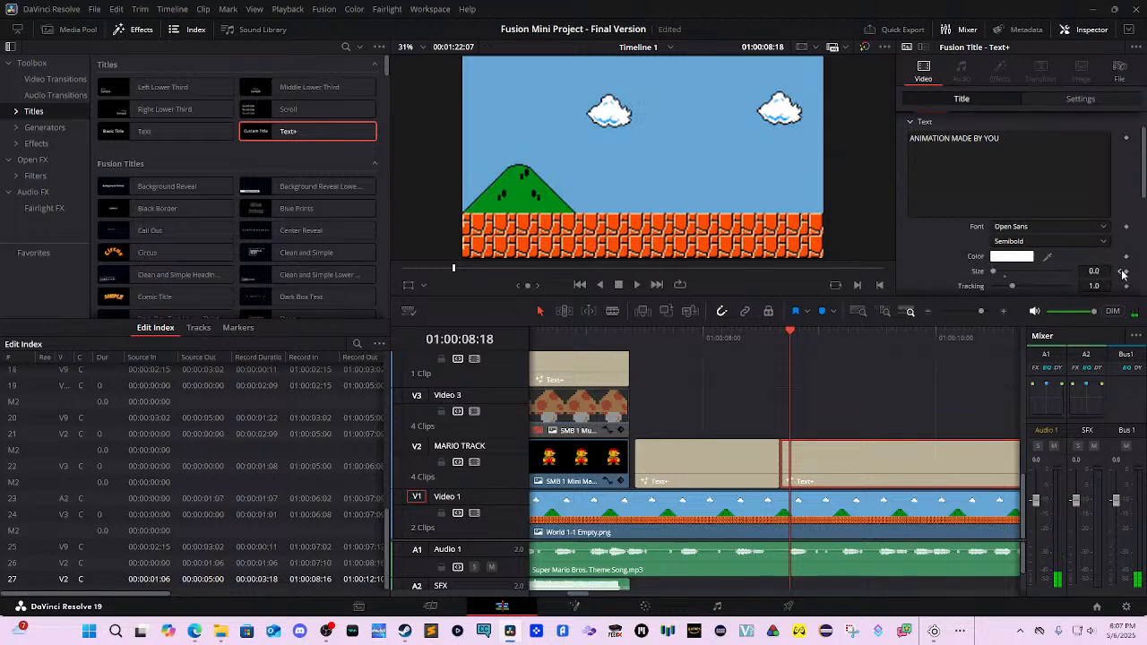
key("Left")
key("Left")
key("Right")
key("Right")
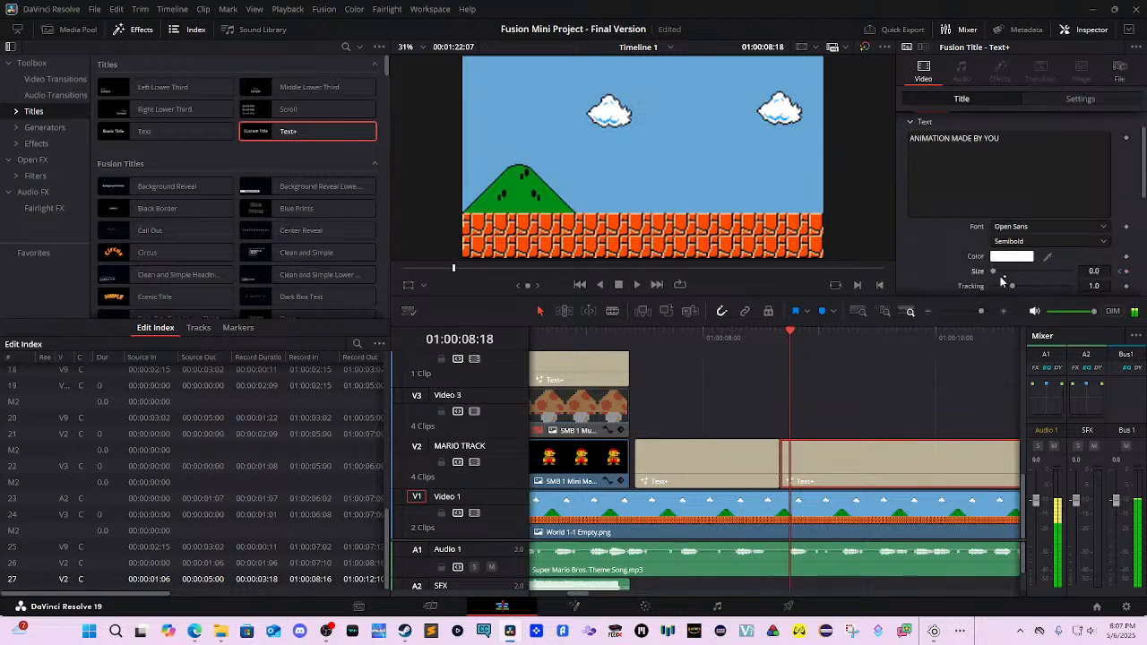
left_click_drag(993, 278, 1013, 272)
key("Right")
key("Right")
key("Right")
key("Right")
key("Right")
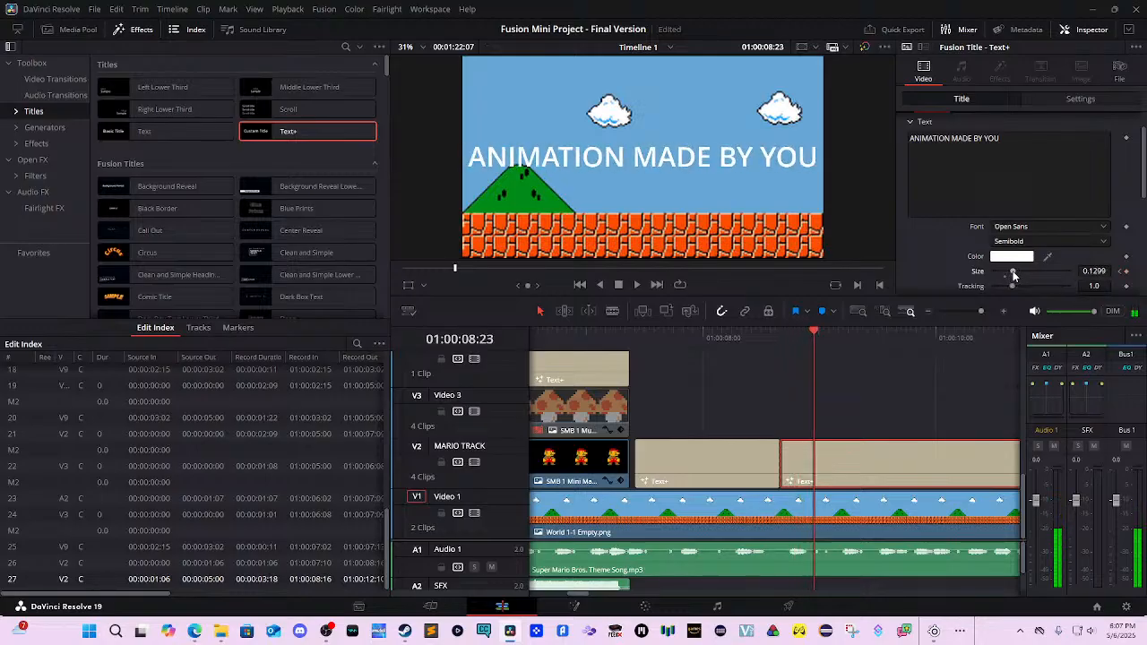
Play the timeline from 01:00:07:05 to check how both titles animate after Mario's clip.
left_click_drag(820, 355, 610, 352)
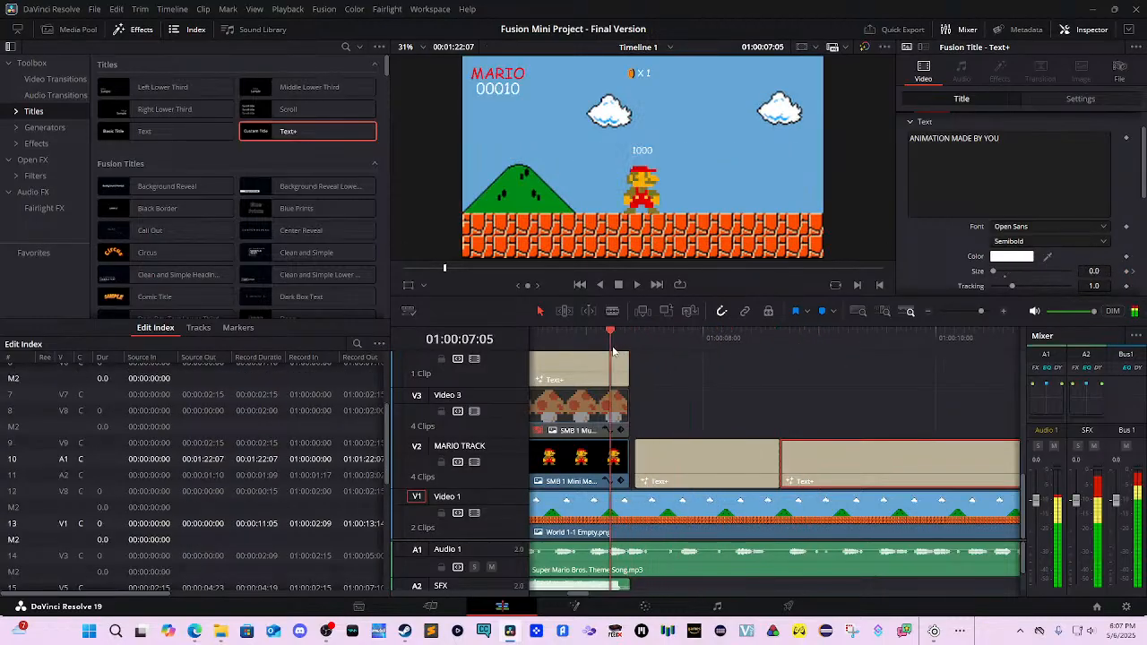
key("space")
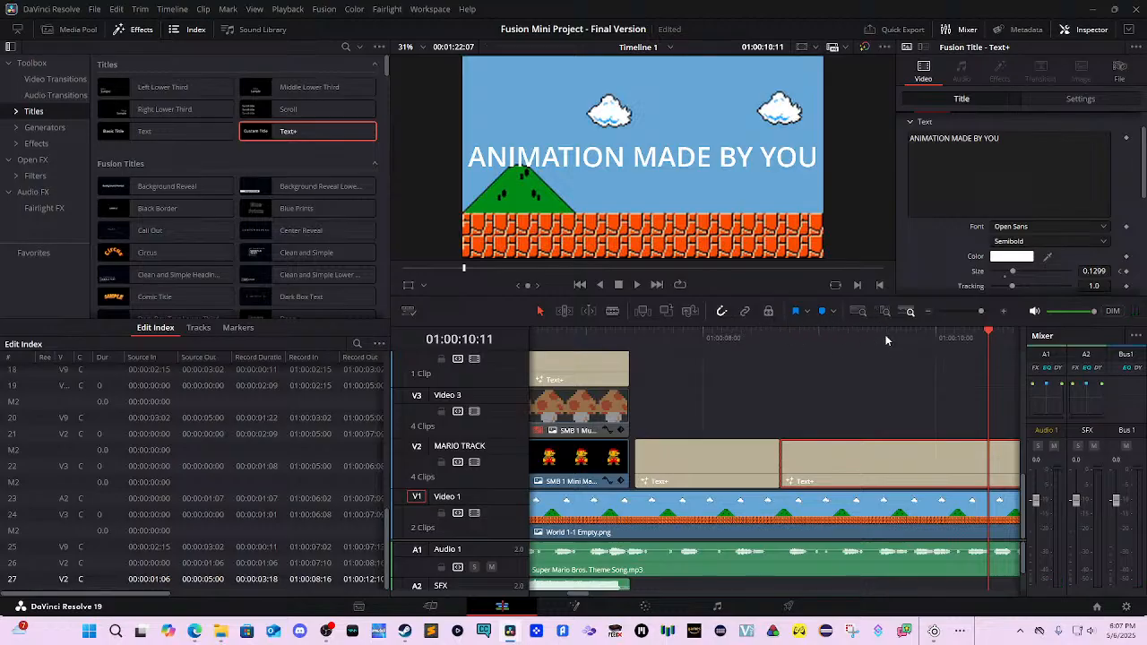
left_click_drag(894, 345, 929, 333)
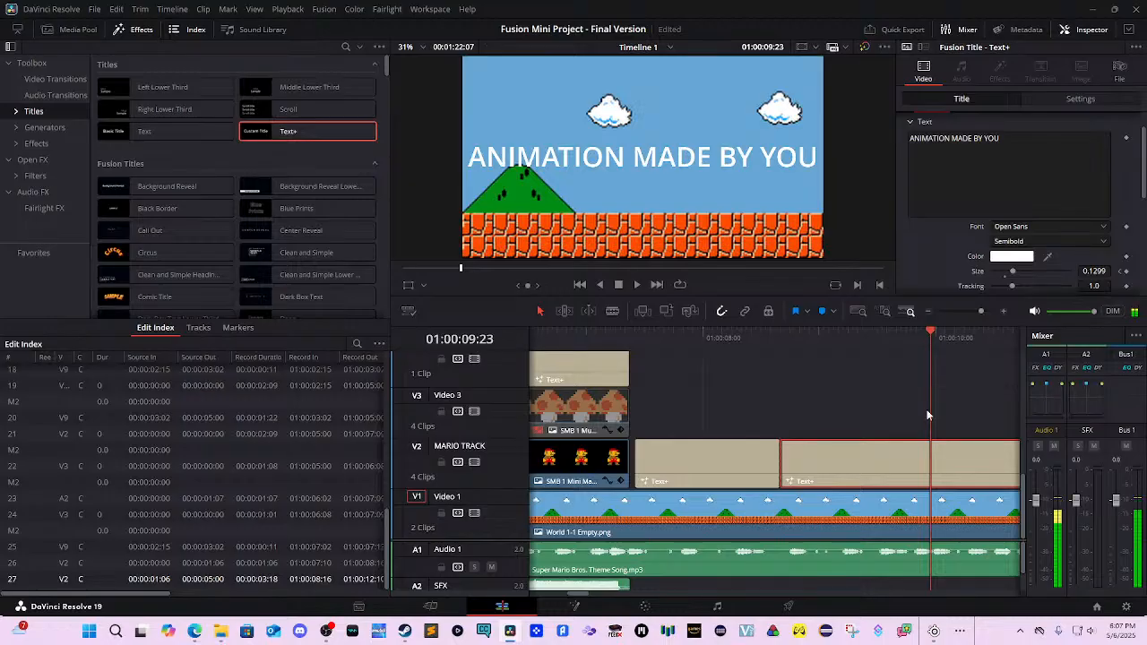
Split the ANIMATION MADE BY YOU title at 01:00:10:02 and select the remaining part after the cut.
left_click(874, 362)
left_click_drag(850, 339, 946, 337)
left_click(955, 448)
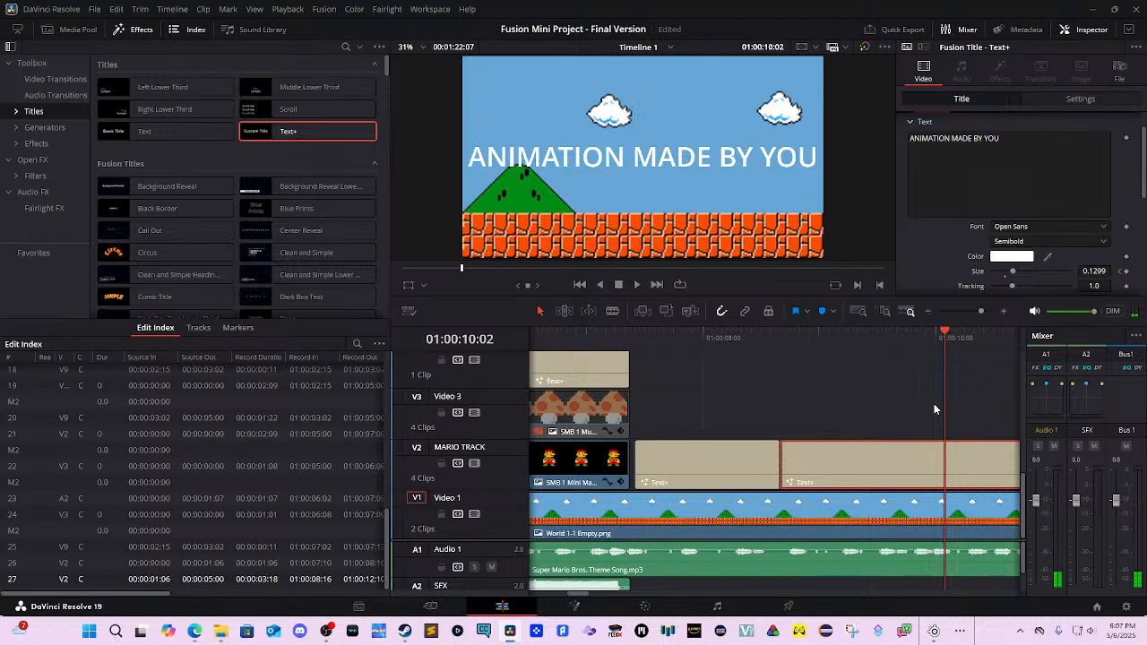
key("ctrl+b")
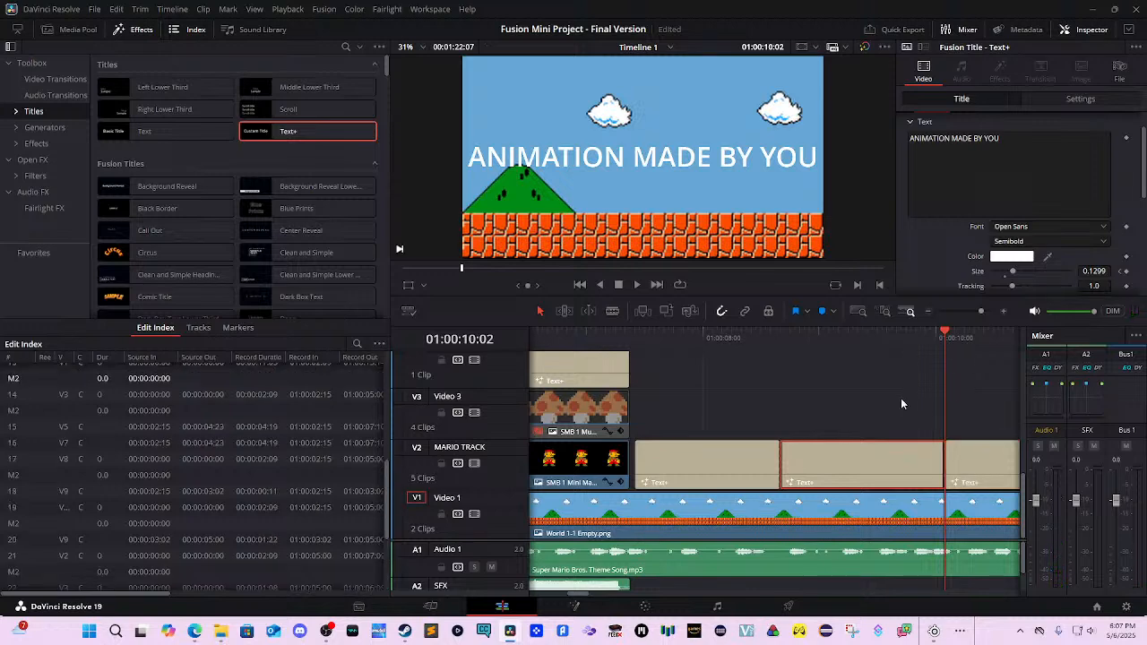
left_click_drag(900, 397, 651, 372)
left_click(771, 461)
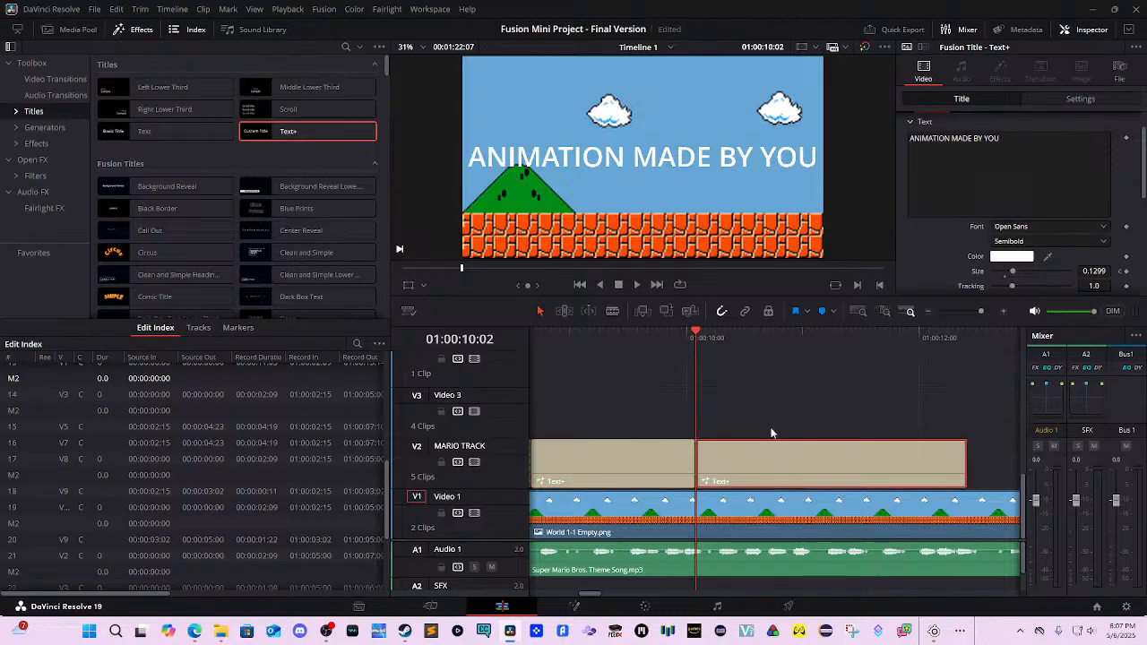
Replace the third title part's text with THANK YOU FOR on one line and WATCHING on the next.
left_click_drag(701, 344, 735, 360)
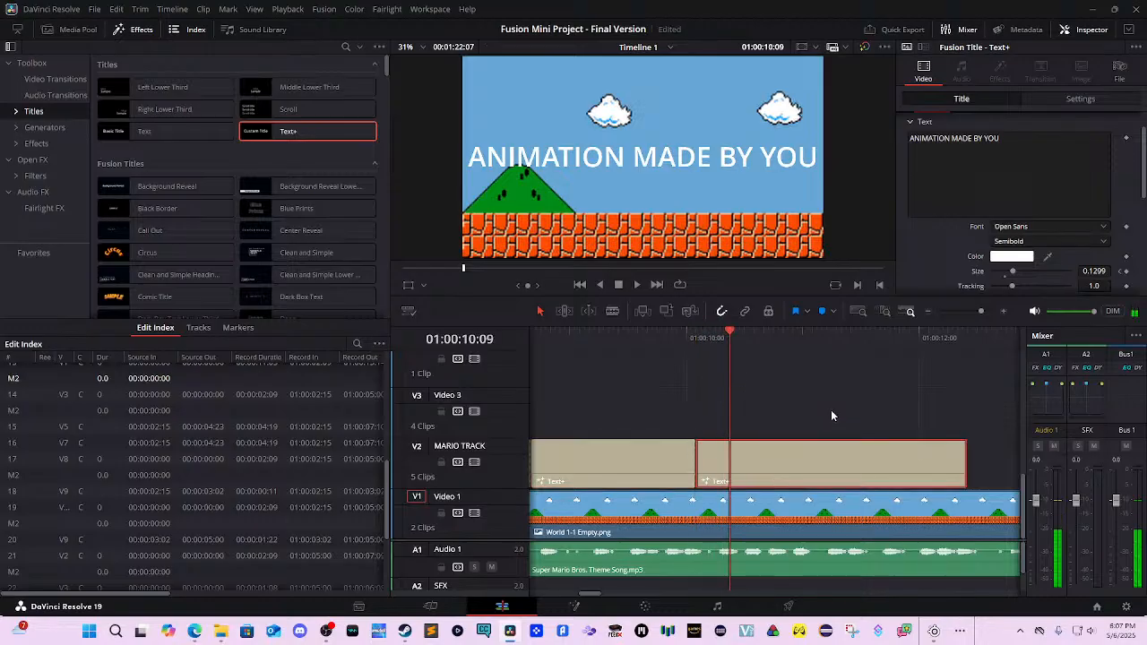
left_click(916, 186)
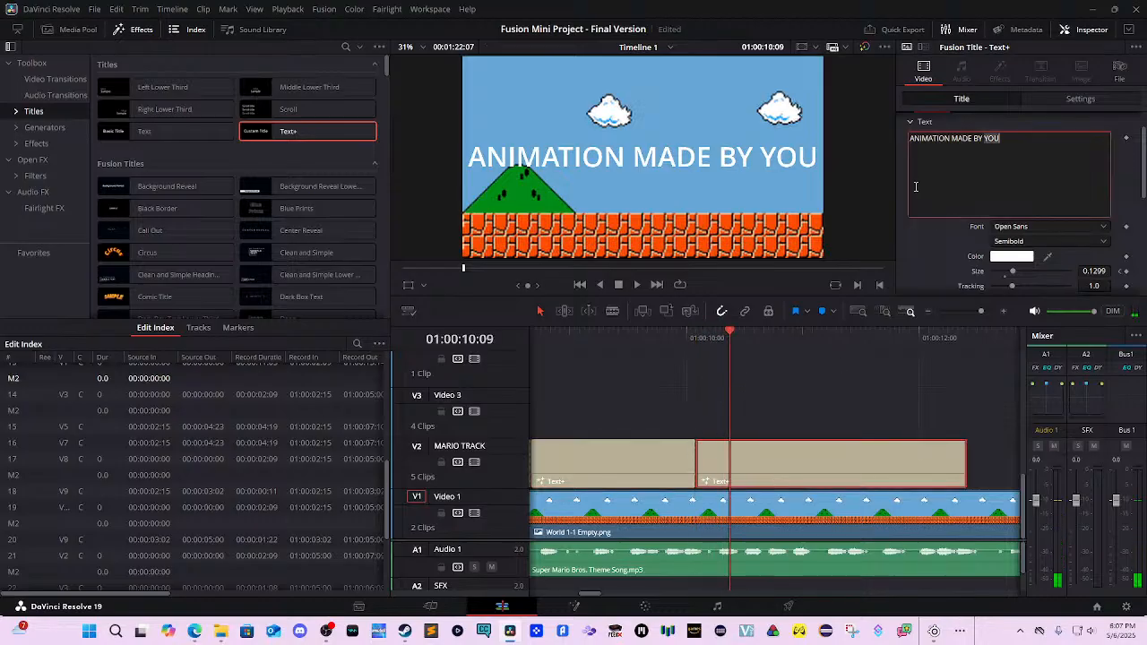
key("ctrl+a")
type("T")
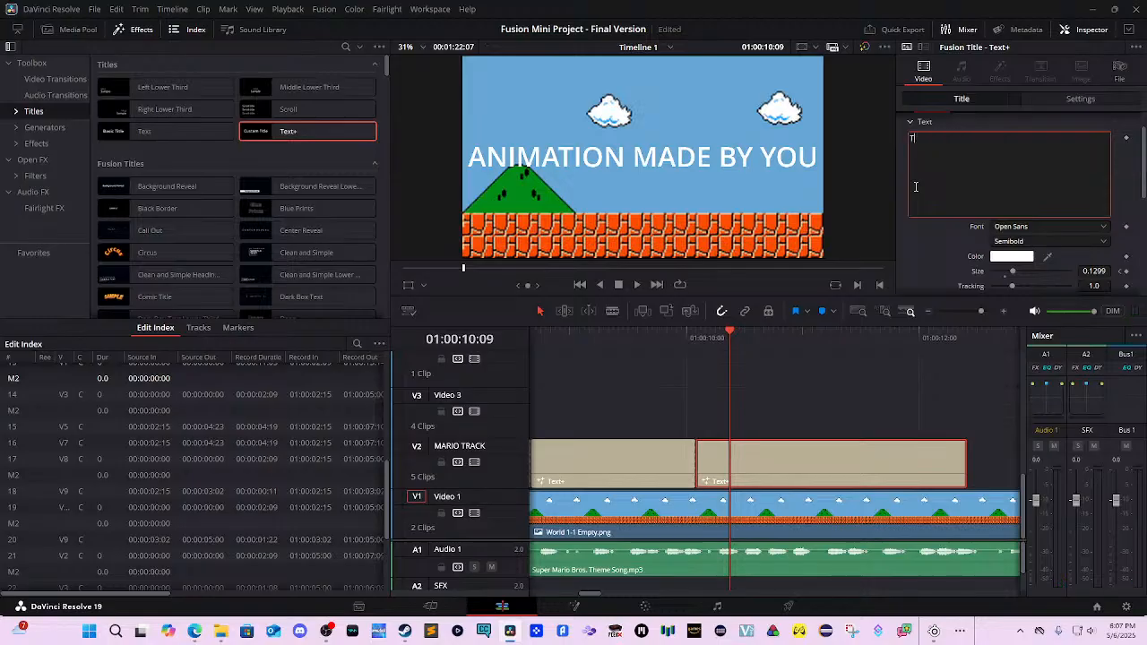
type("HANK YOU FOR")
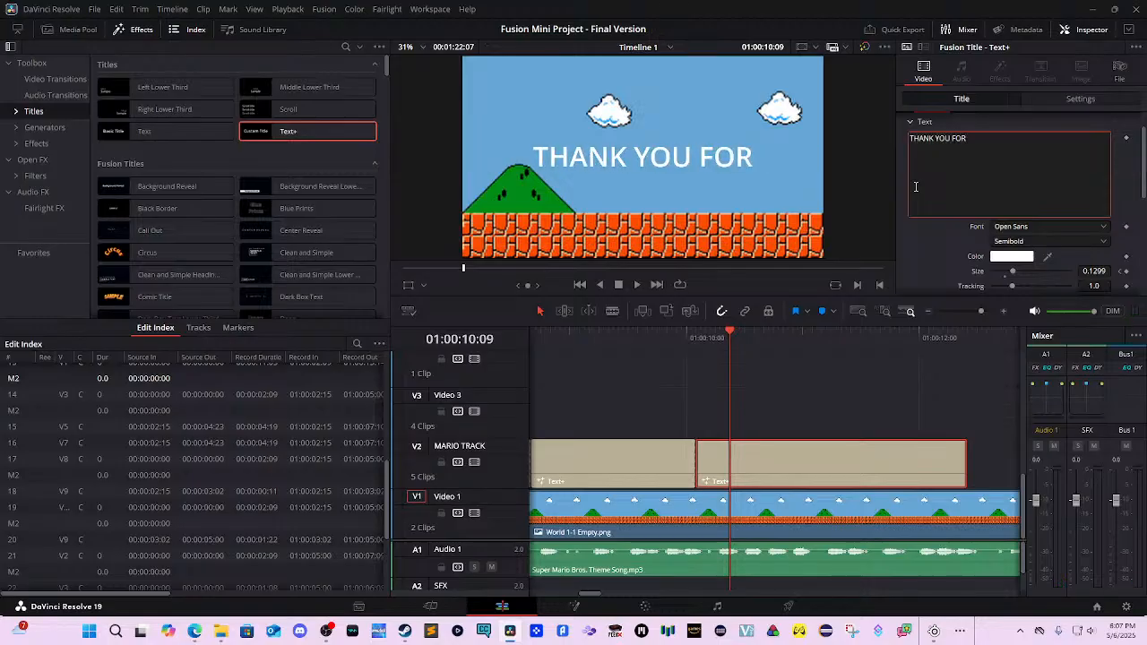
key("Return")
type("WATCHING")
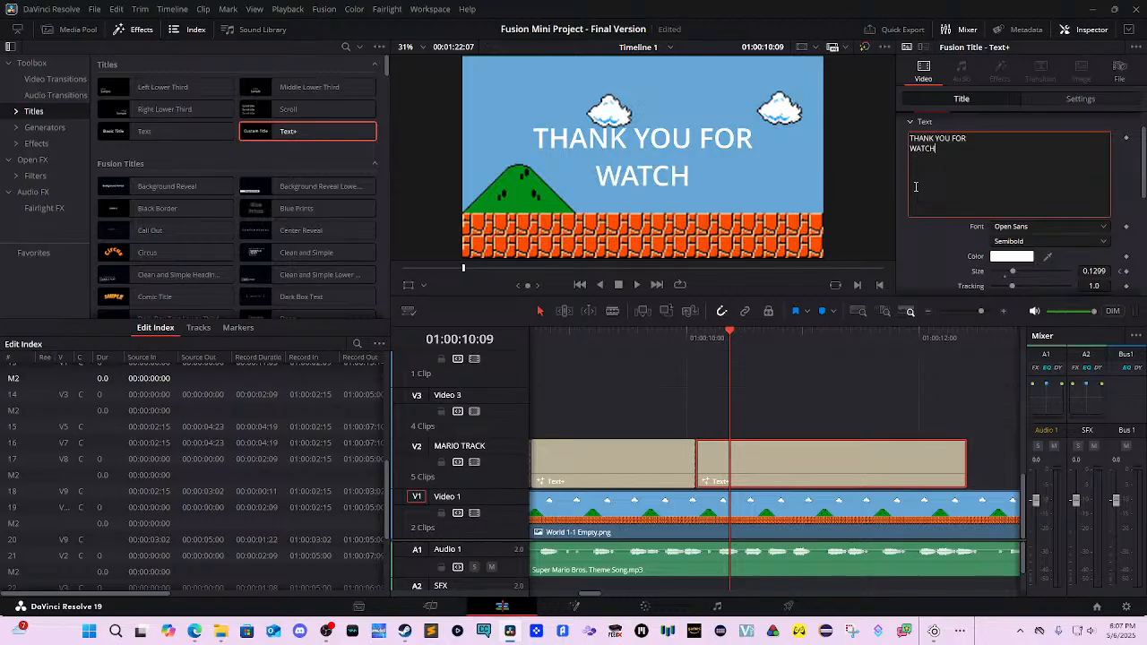
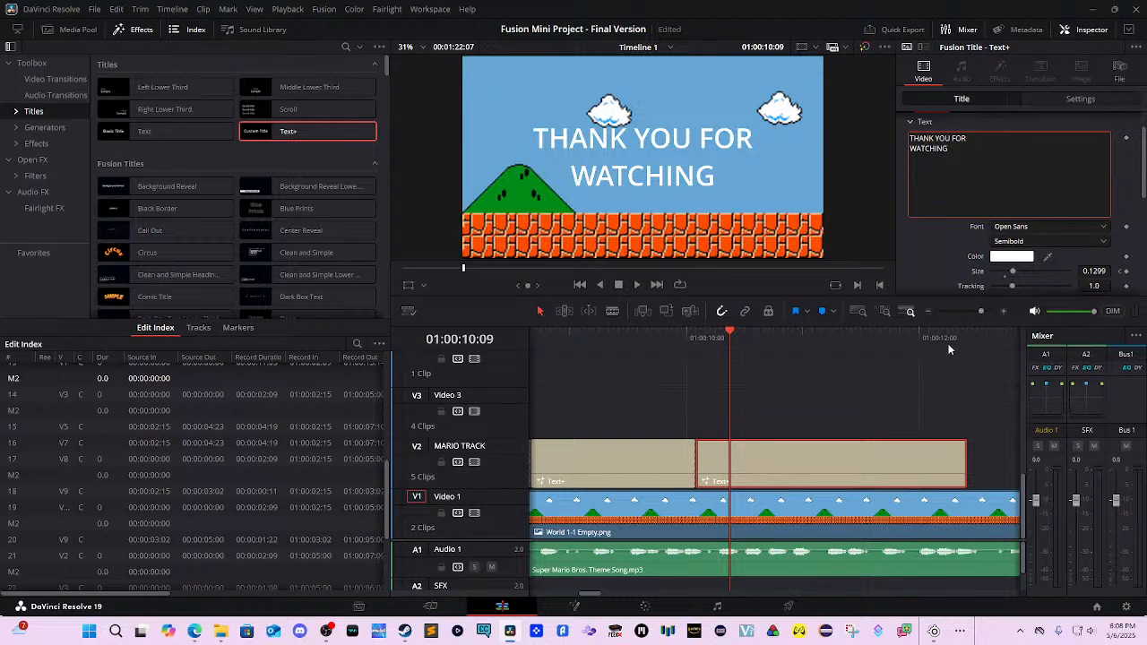
Split the World 1-1 Empty.png background on Video 1 at 01:00:10:02 and copy the remaining part onto Video 3 above the title.
left_click_drag(717, 343, 700, 339)
left_click(699, 510)
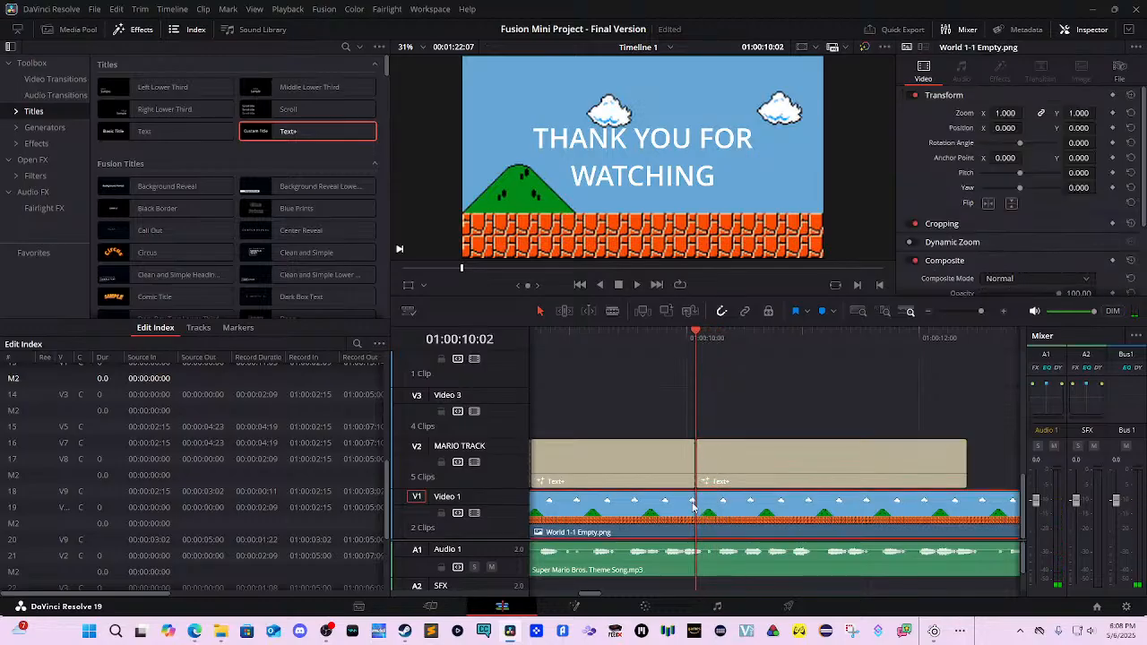
key("ctrl+b")
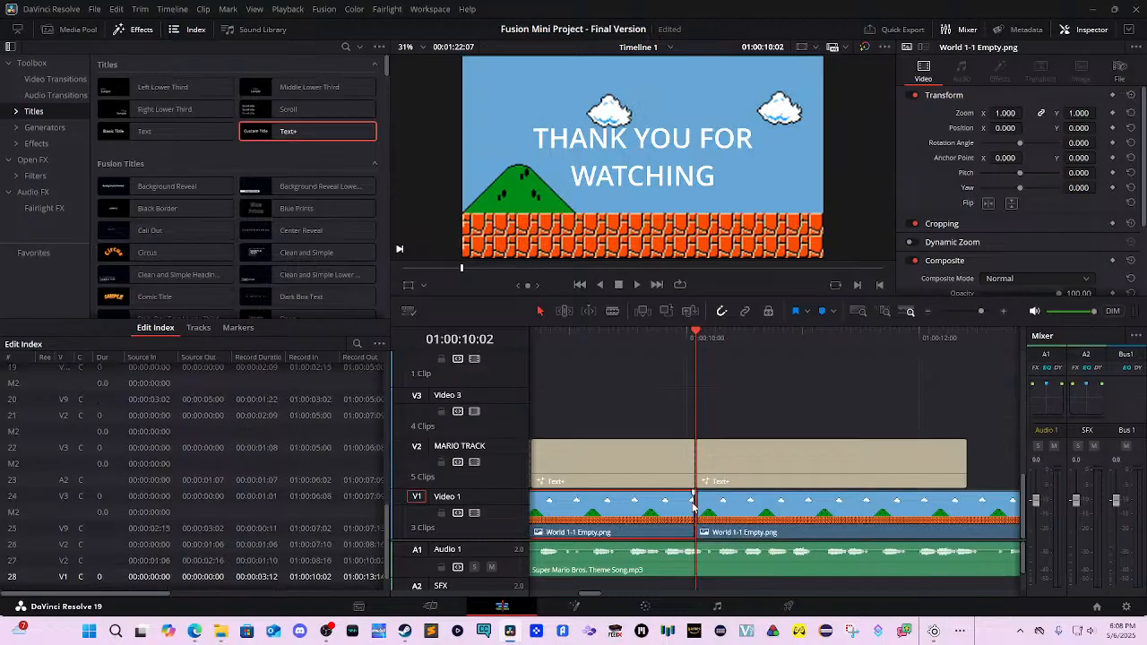
left_click(708, 511)
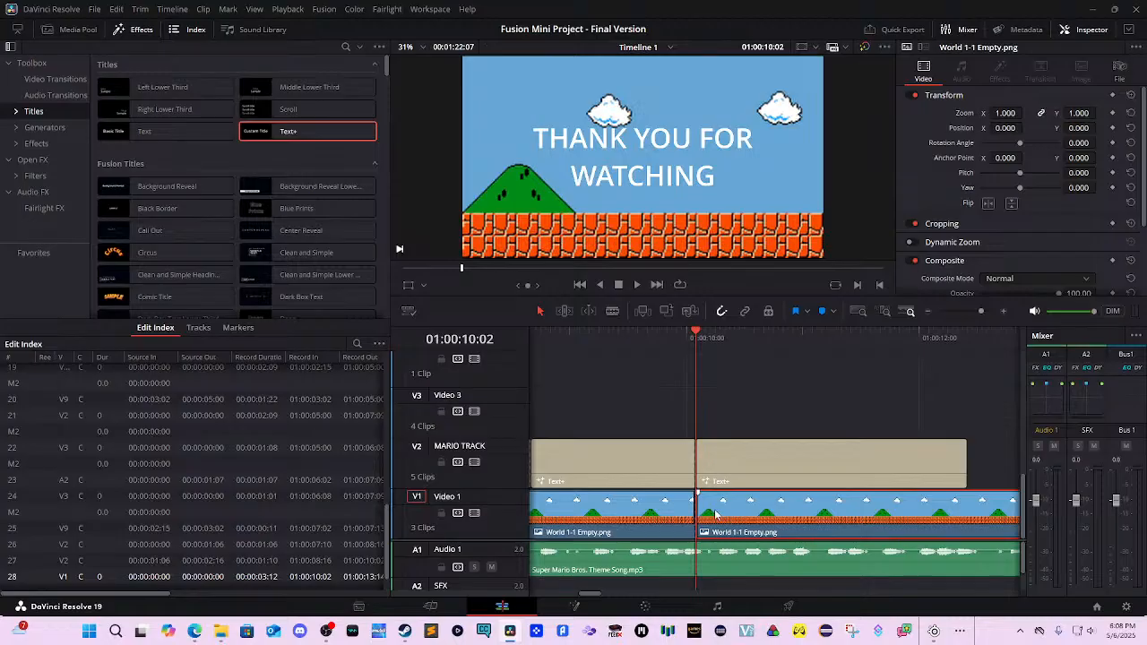
left_click_drag(715, 511, 717, 412)
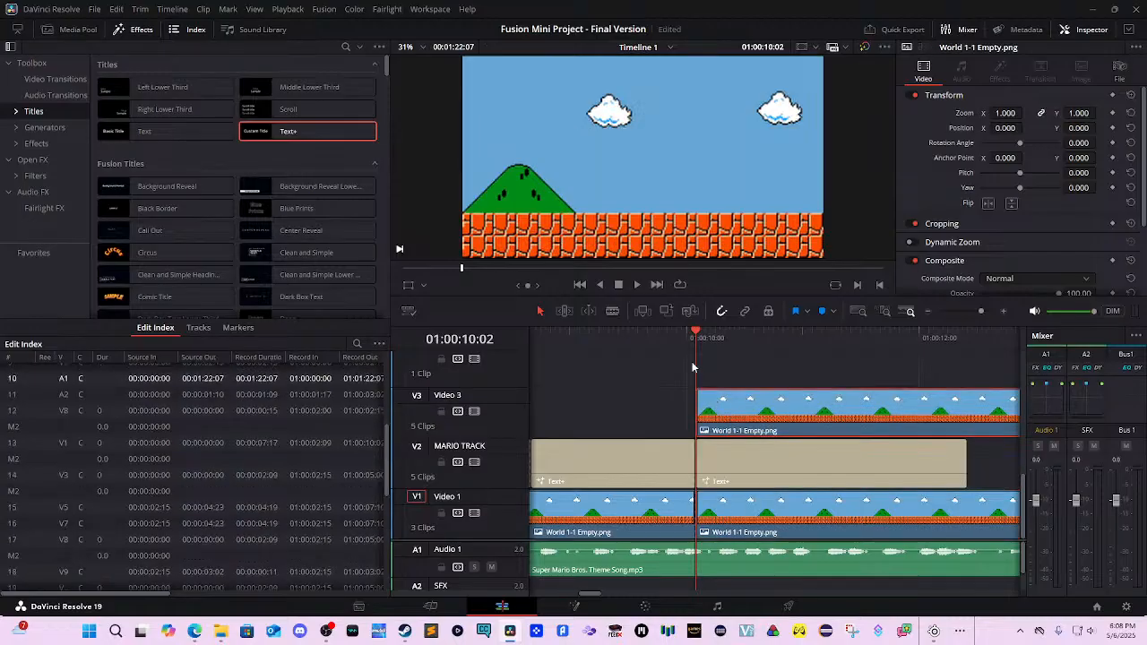
Add an alpha output to the Video 3 background copy's node graph and connect node 01's alpha to it.
left_click_drag(702, 341, 717, 342)
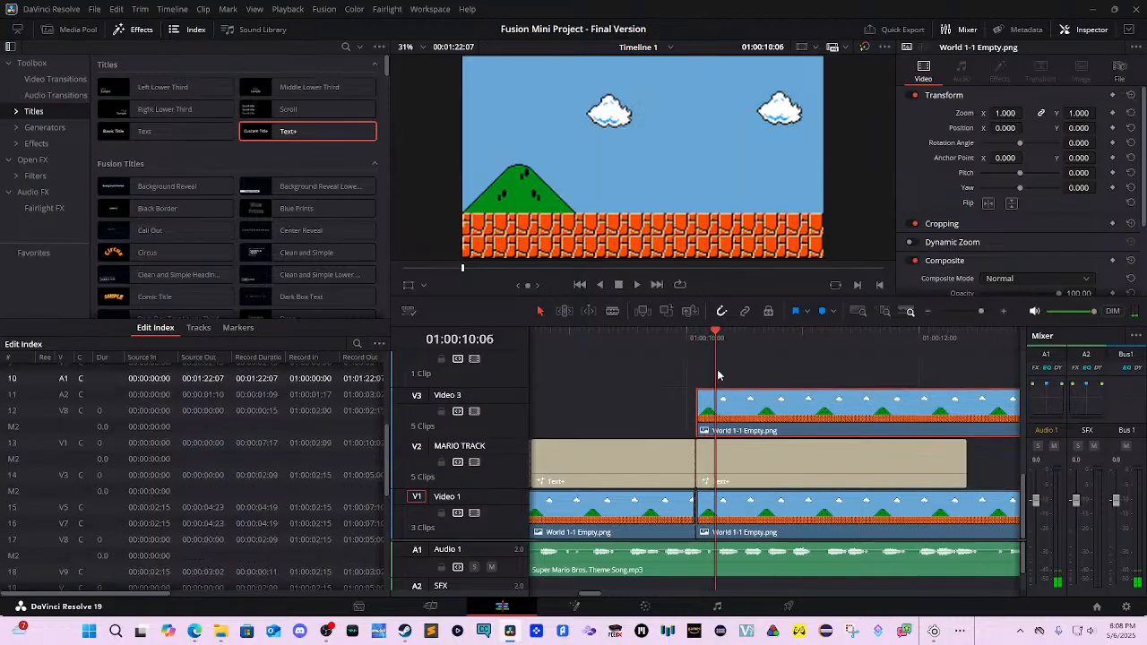
left_click(754, 520)
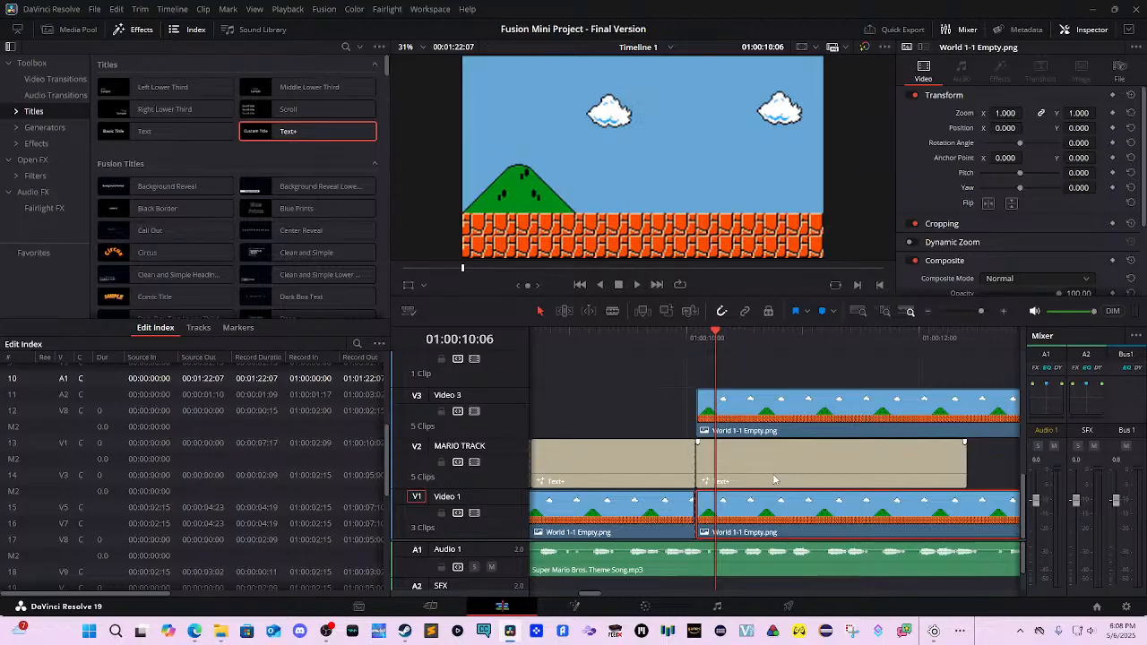
left_click(645, 606)
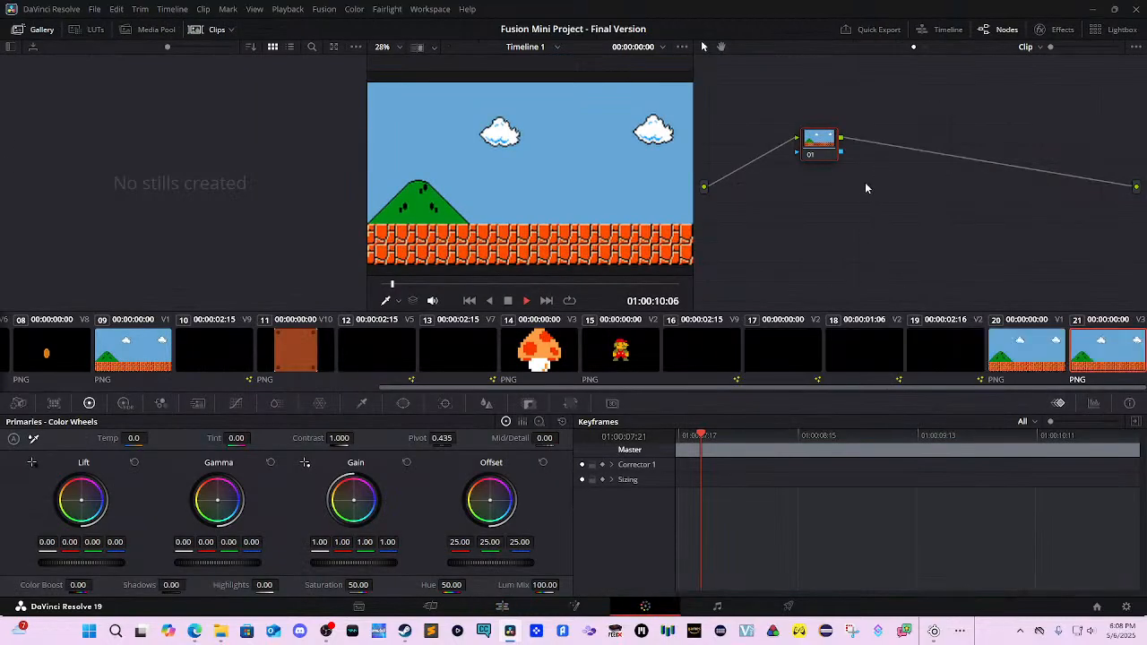
right_click(865, 189)
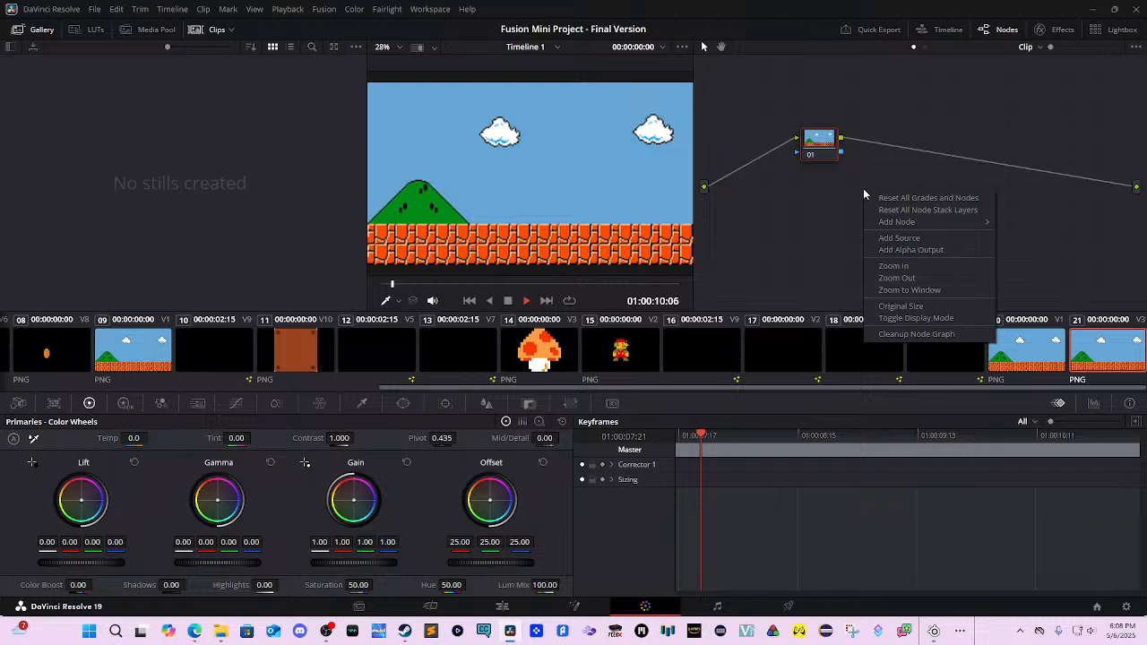
left_click(905, 249)
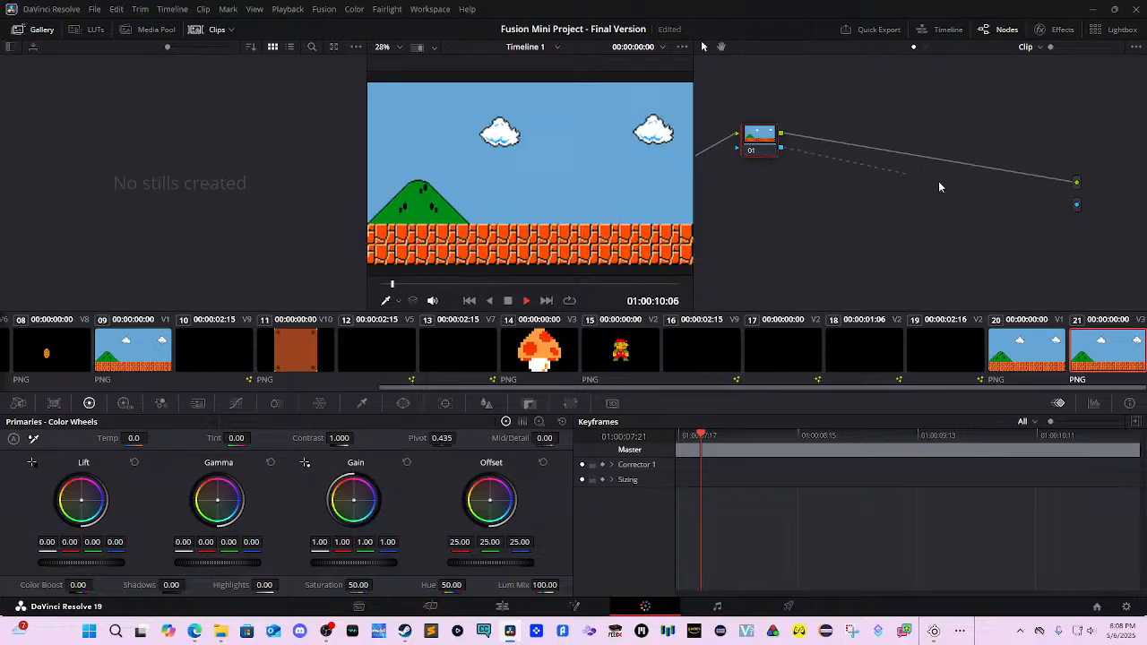
left_click_drag(1069, 210, 1085, 213)
left_click_drag(946, 175, 779, 148)
left_click(502, 607)
left_click_drag(716, 360, 735, 351)
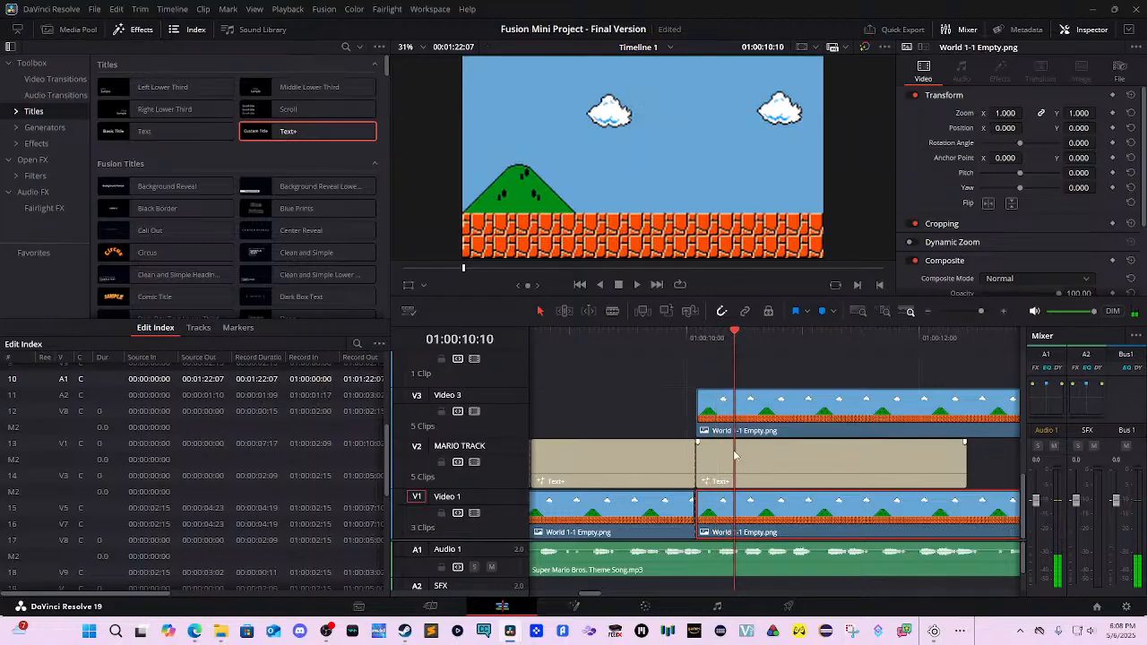
Delete the link between node 01 and the alpha output in the Video 3 background copy's node graph.
double_click(826, 520)
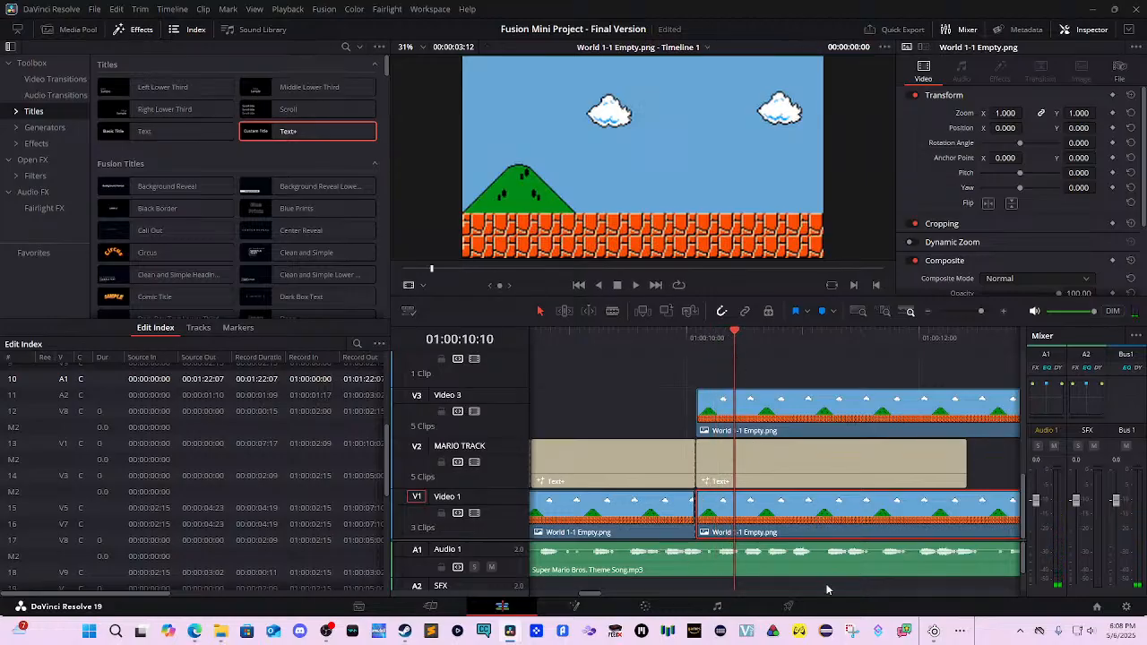
left_click(642, 607)
right_click(939, 178)
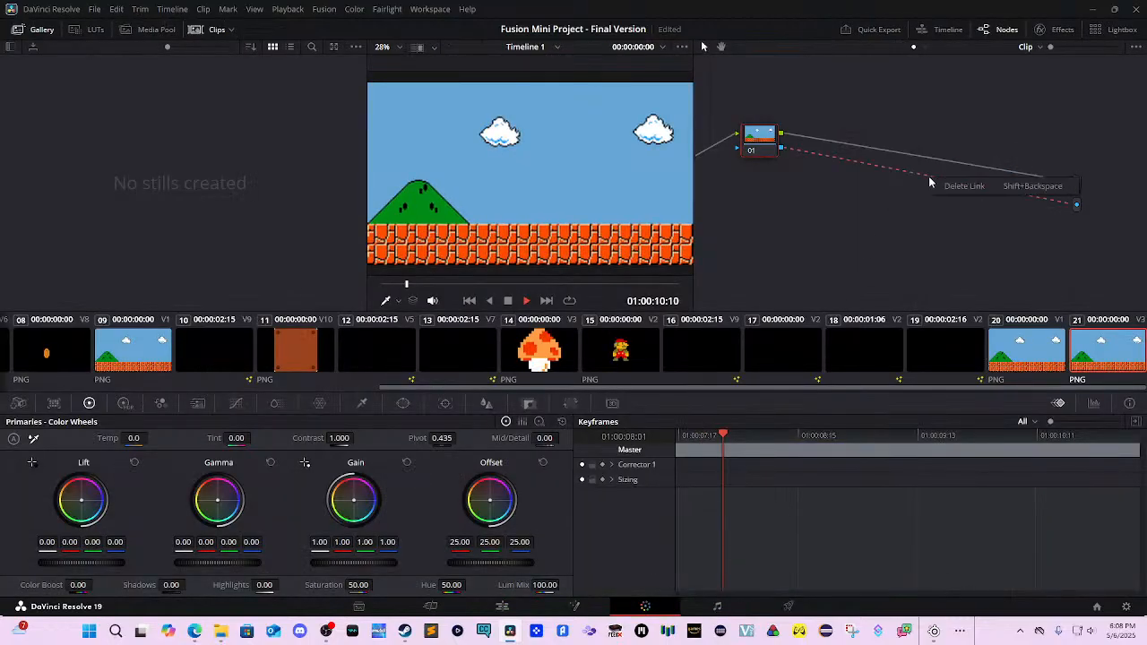
left_click(967, 187)
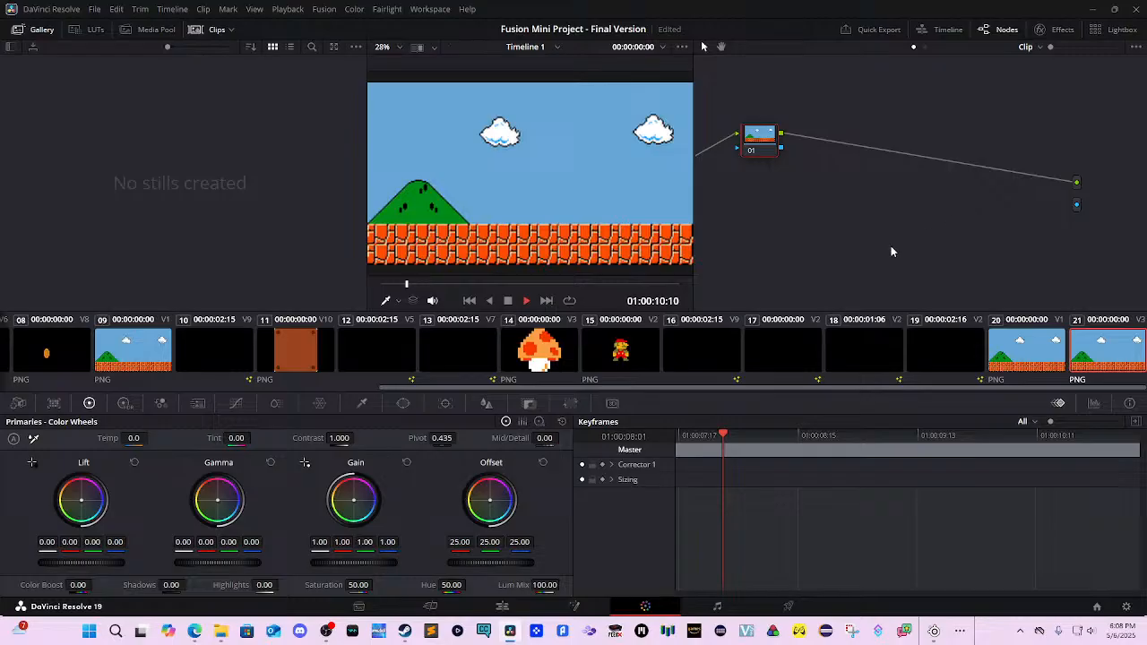
right_click(888, 235)
left_click(942, 219)
left_click(502, 607)
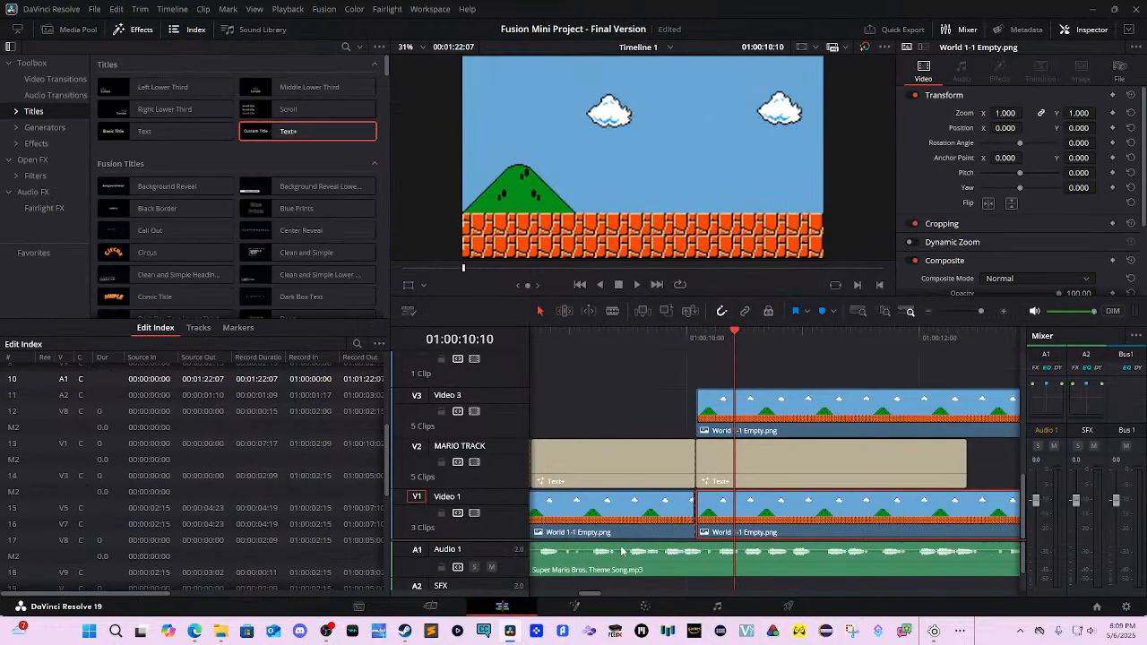
Select the background copy on Video 3 and reconnect node 01's alpha to the graph's alpha output.
left_click(766, 473)
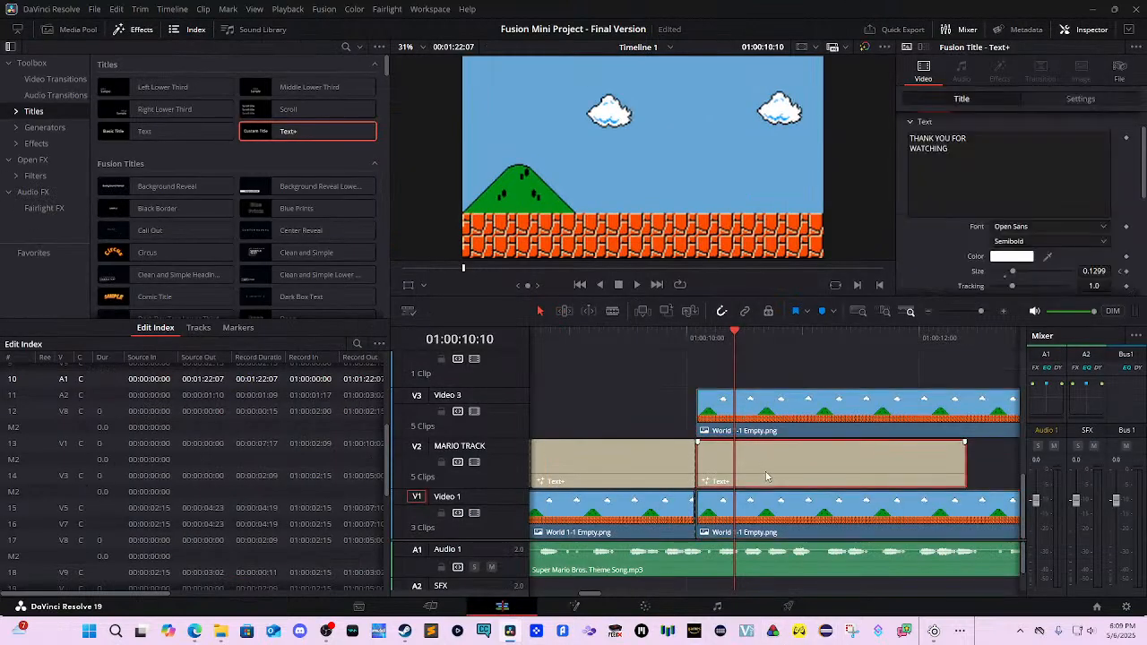
left_click(789, 426)
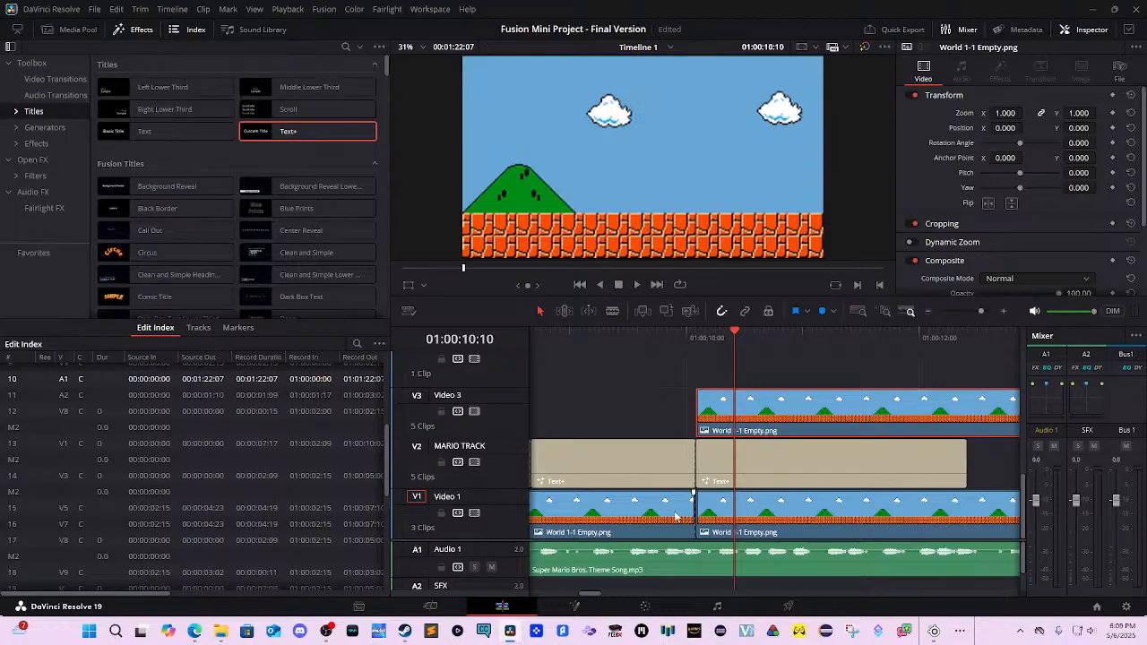
left_click(645, 605)
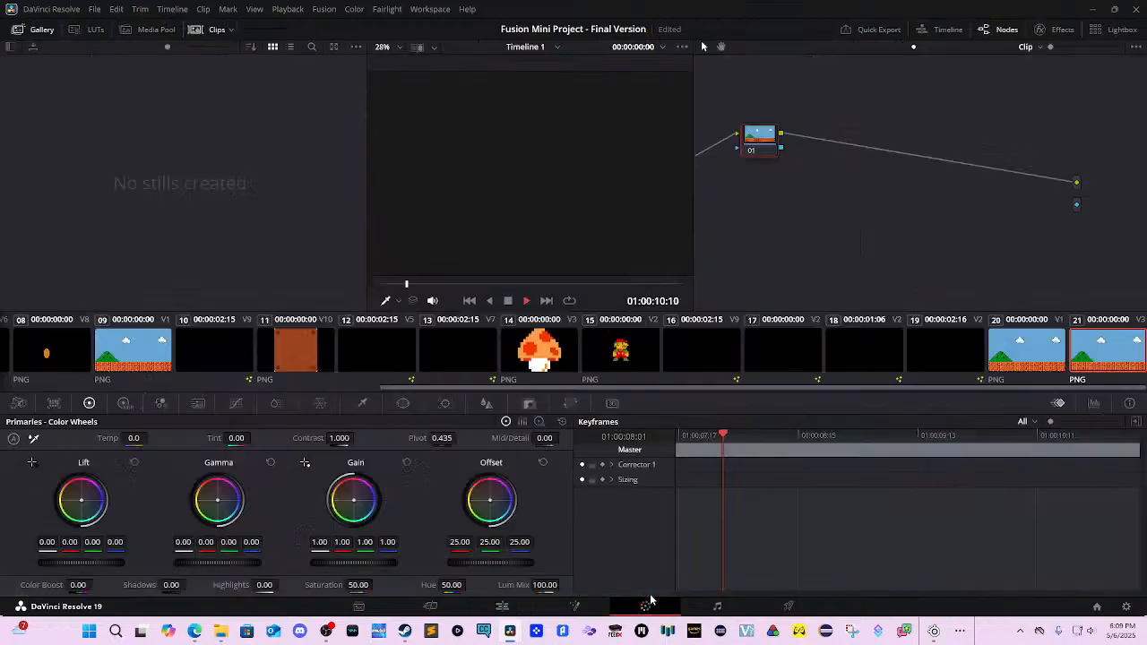
right_click(918, 191)
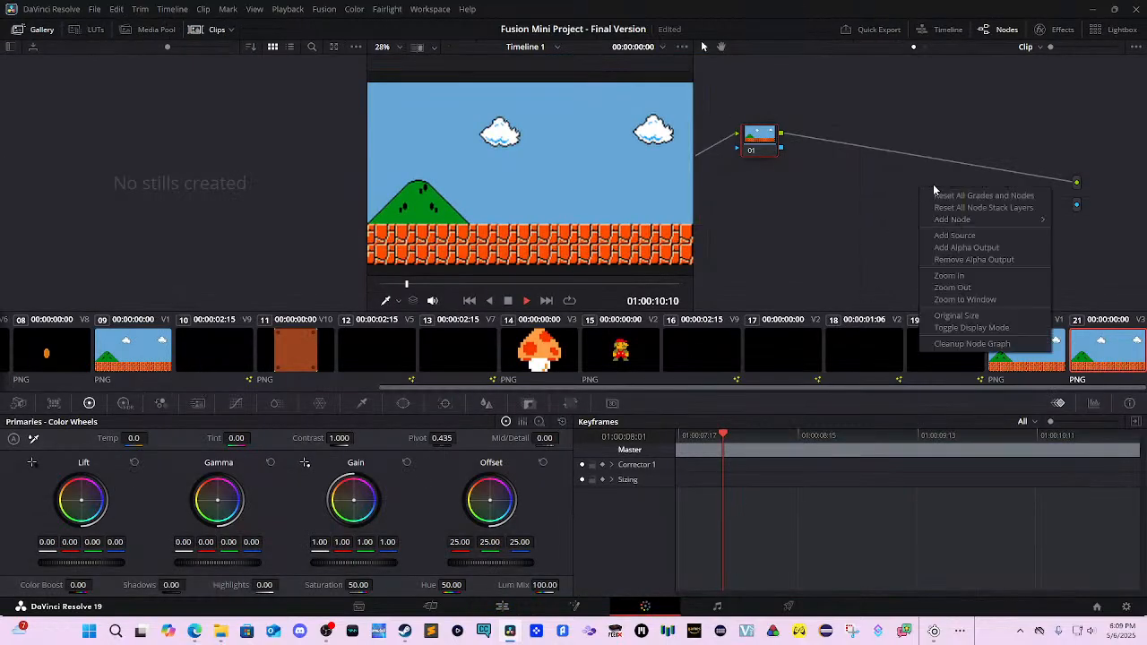
left_click(881, 190)
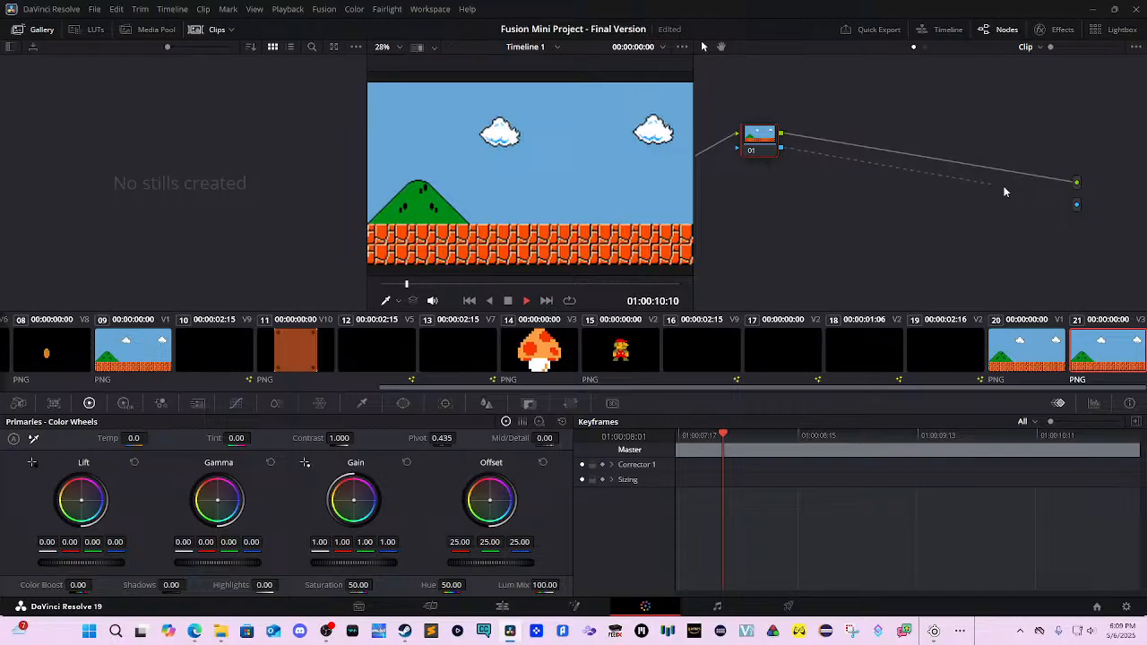
left_click_drag(1004, 192, 1083, 208)
left_click(525, 612)
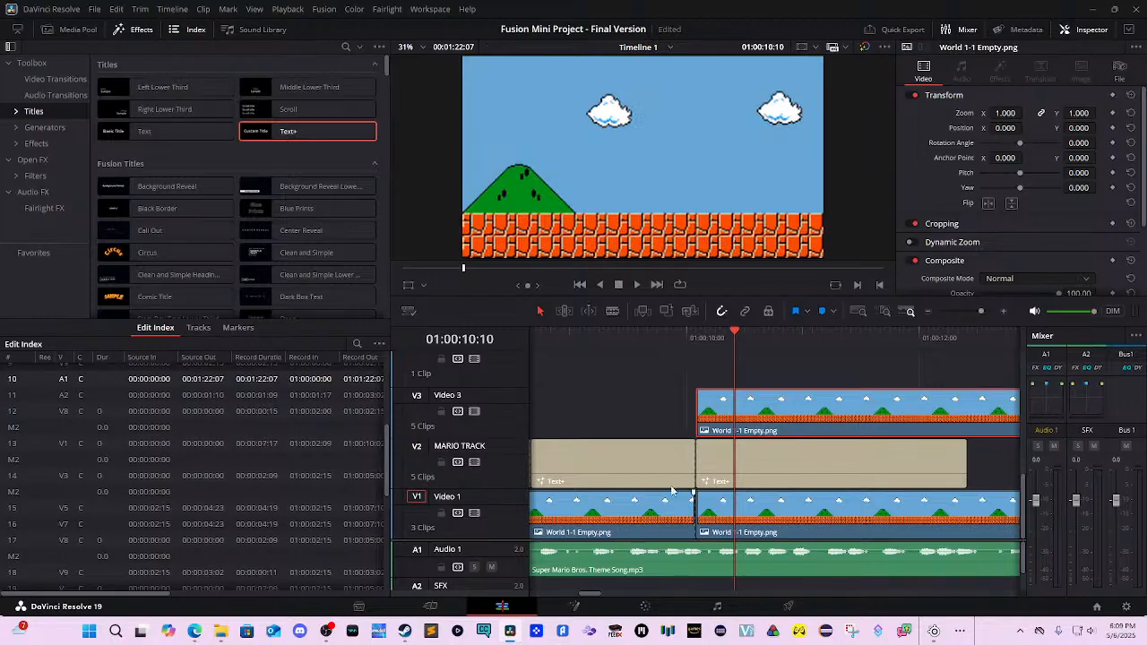
Play the timeline from 01:00:10:10 to check how the last title and the background copy composite.
left_click(739, 460)
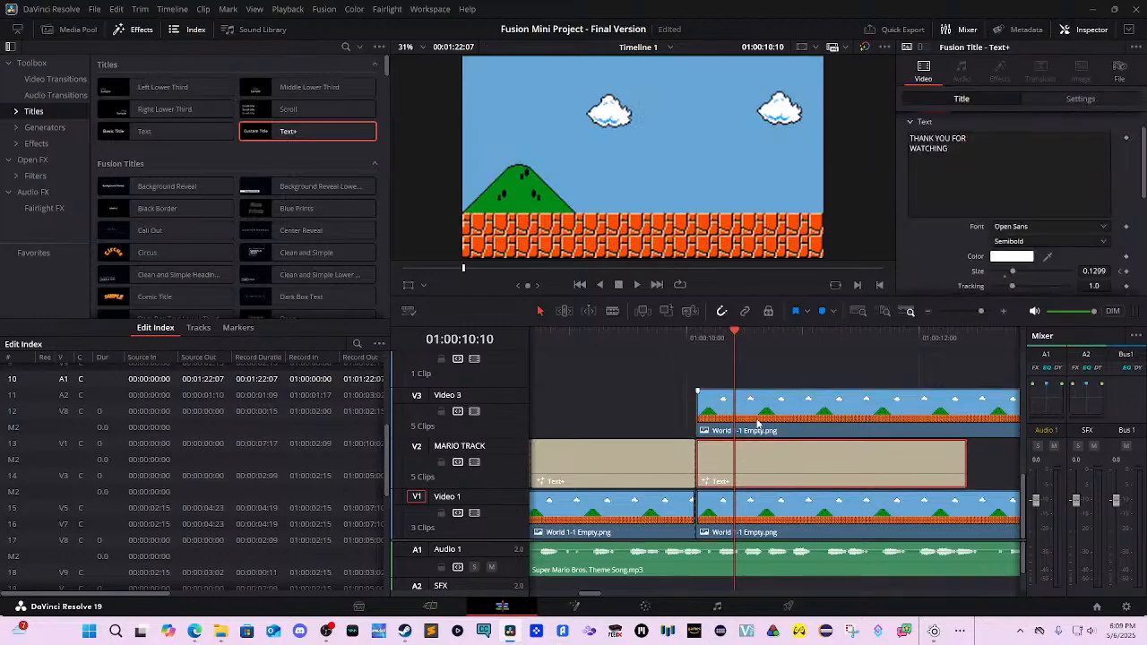
key("space")
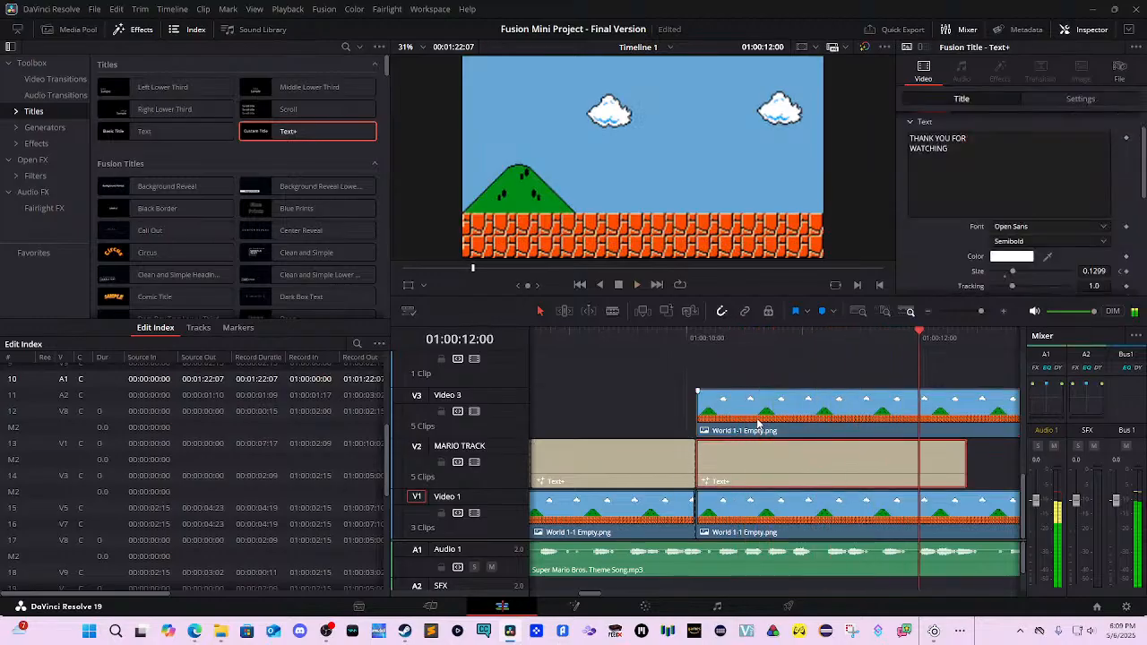
left_click(810, 505)
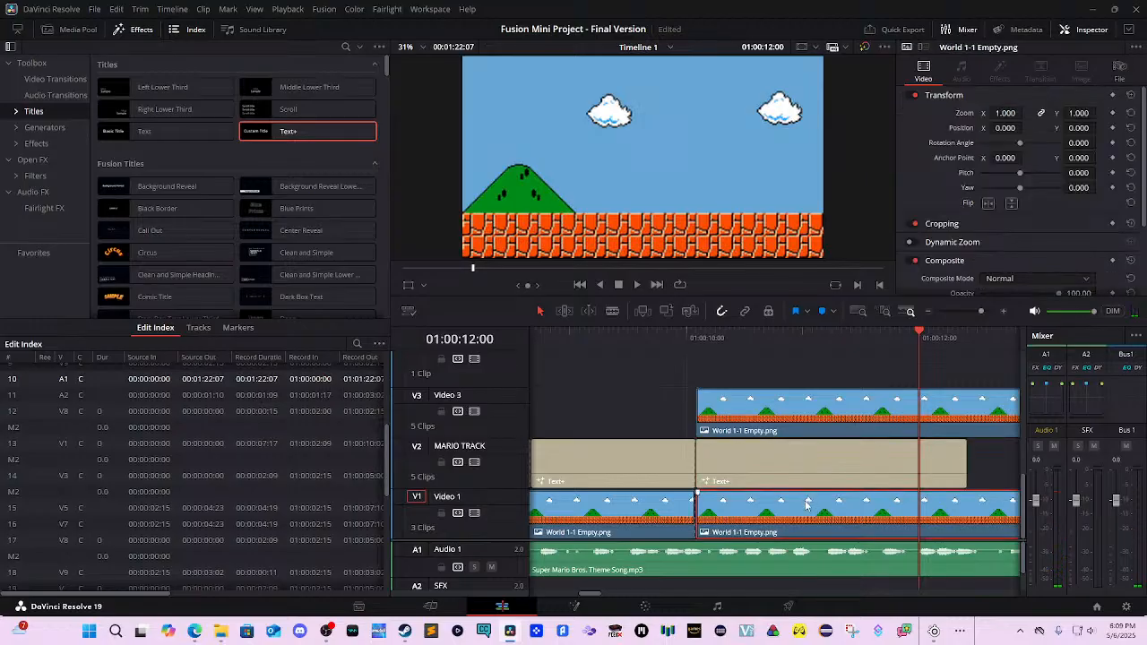
Undo the recent background edits and reselect the THANK YOU FOR WATCHING title.
key("ctrl+z")
key("ctrl+z")
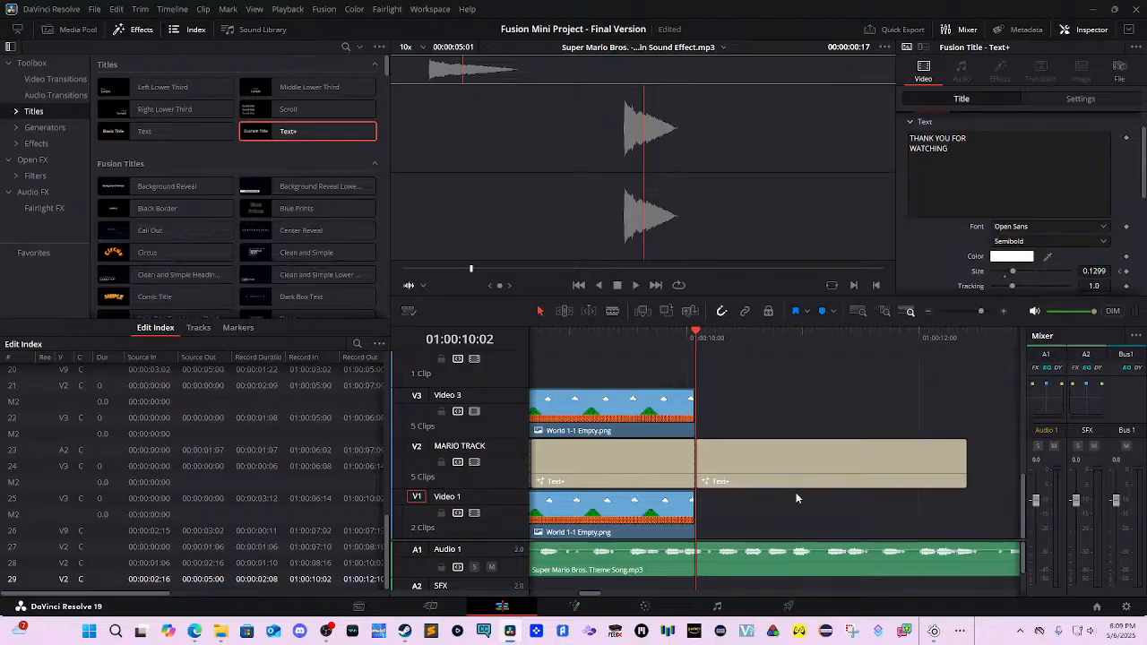
left_click(793, 464)
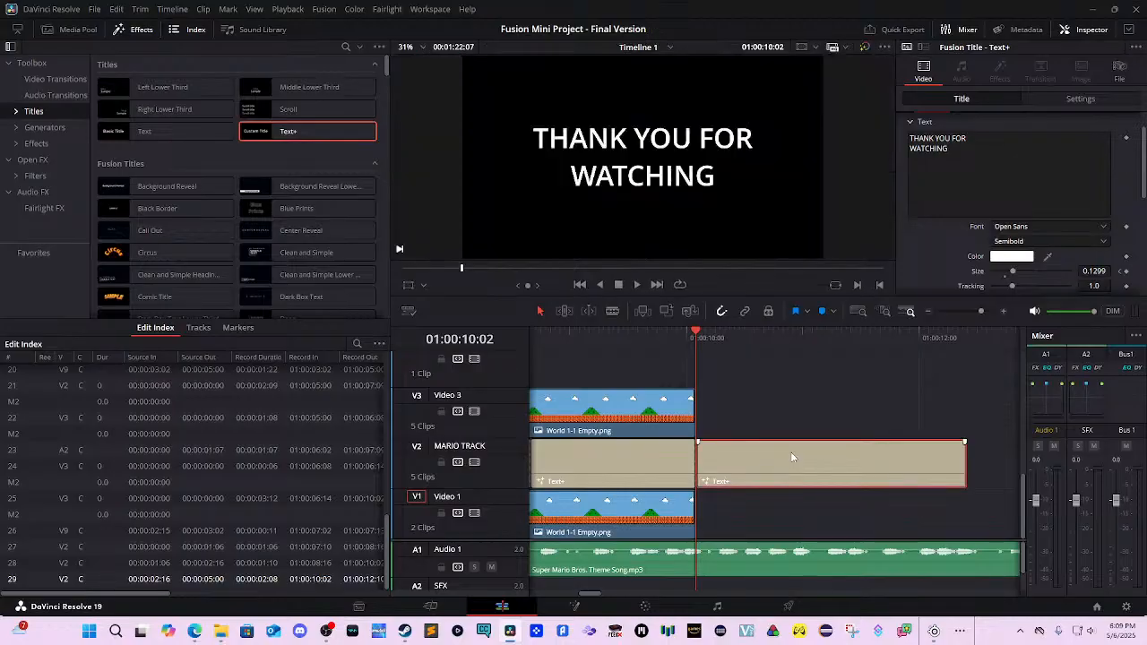
Extend the World 1-1 Empty.png background on Video 1 by 02:08 to end together with the last title.
left_click(686, 516)
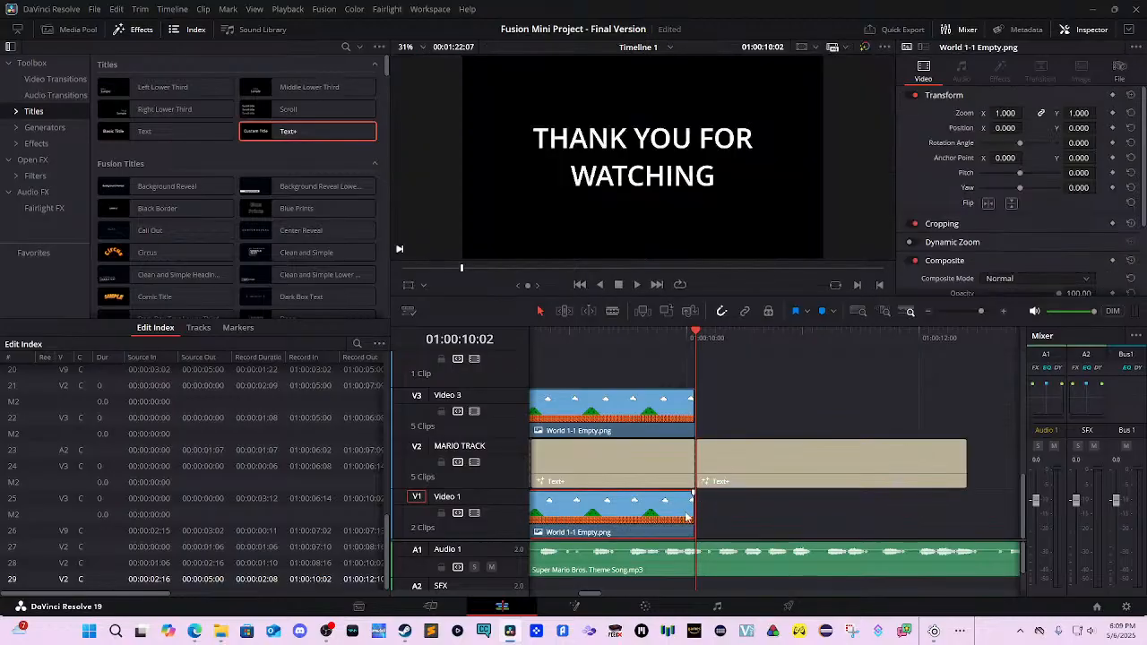
left_click_drag(692, 516, 964, 527)
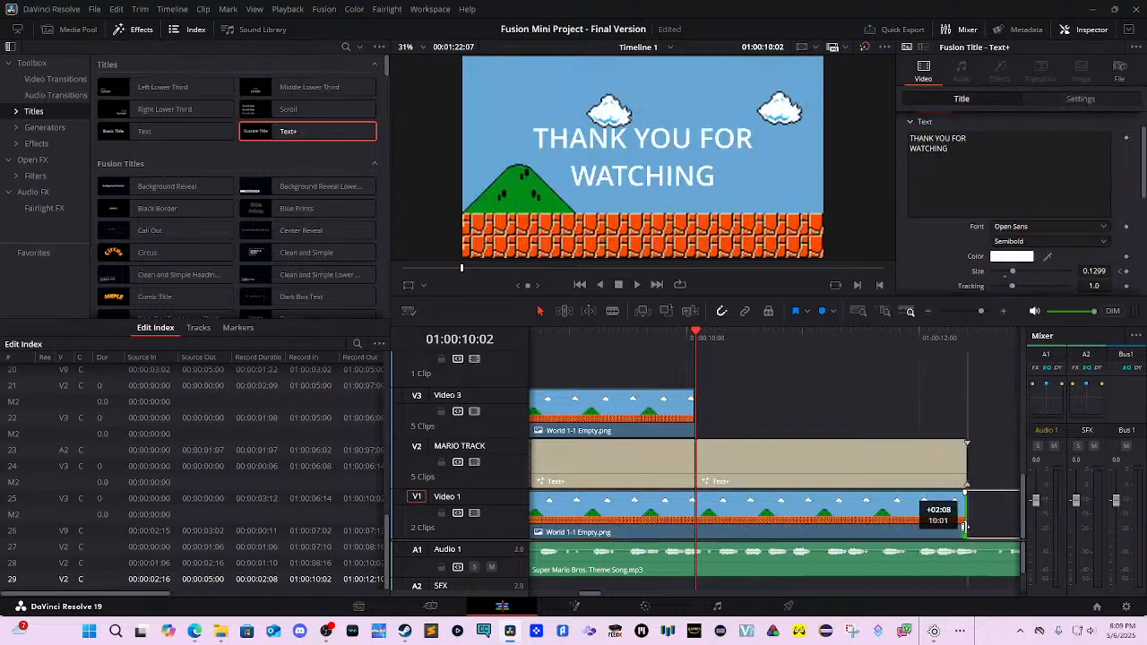
left_click(680, 417)
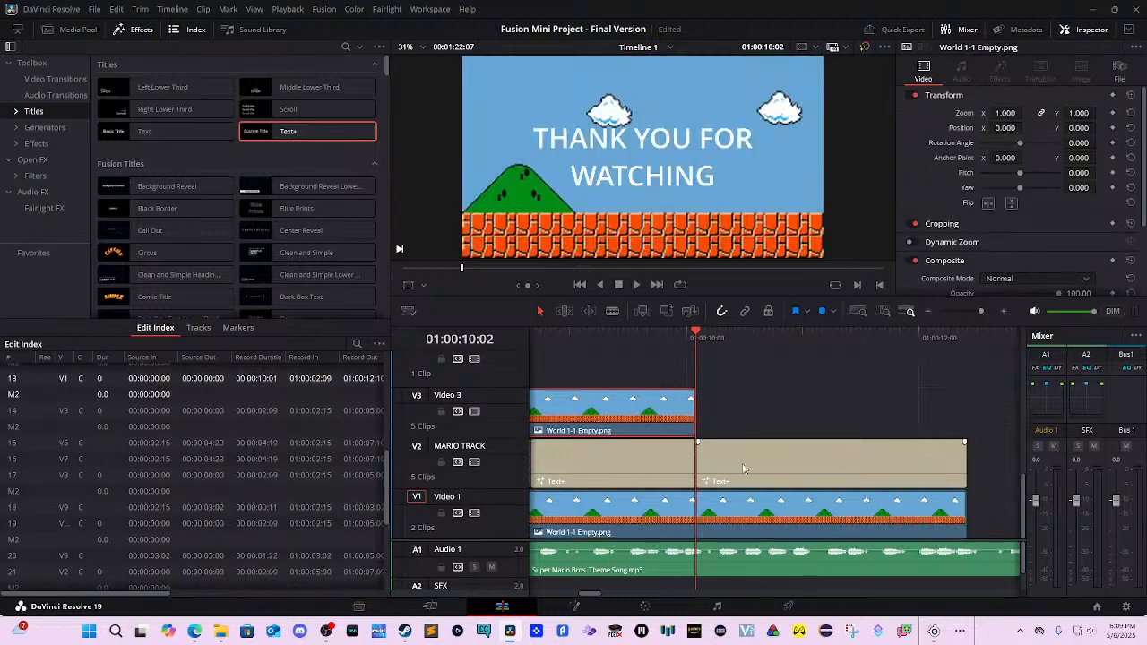
Split the Video 1 background at 01:00:10:02 and copy the part under the last title onto Video 3.
left_click(746, 339)
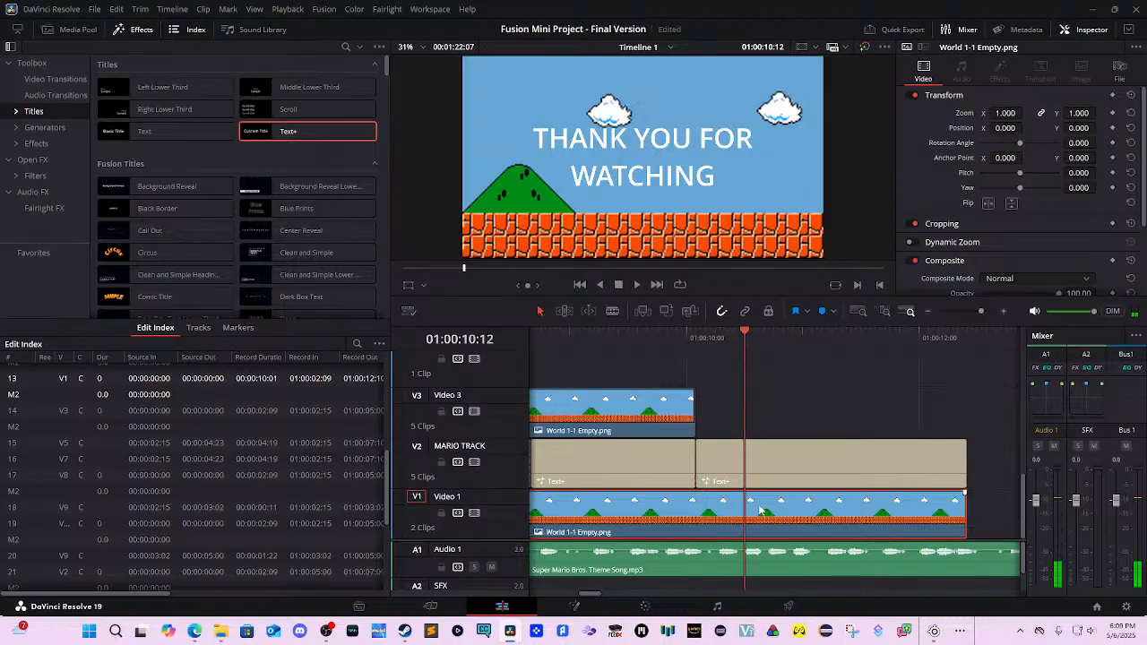
left_click_drag(719, 340, 696, 360)
key("ctrl+b")
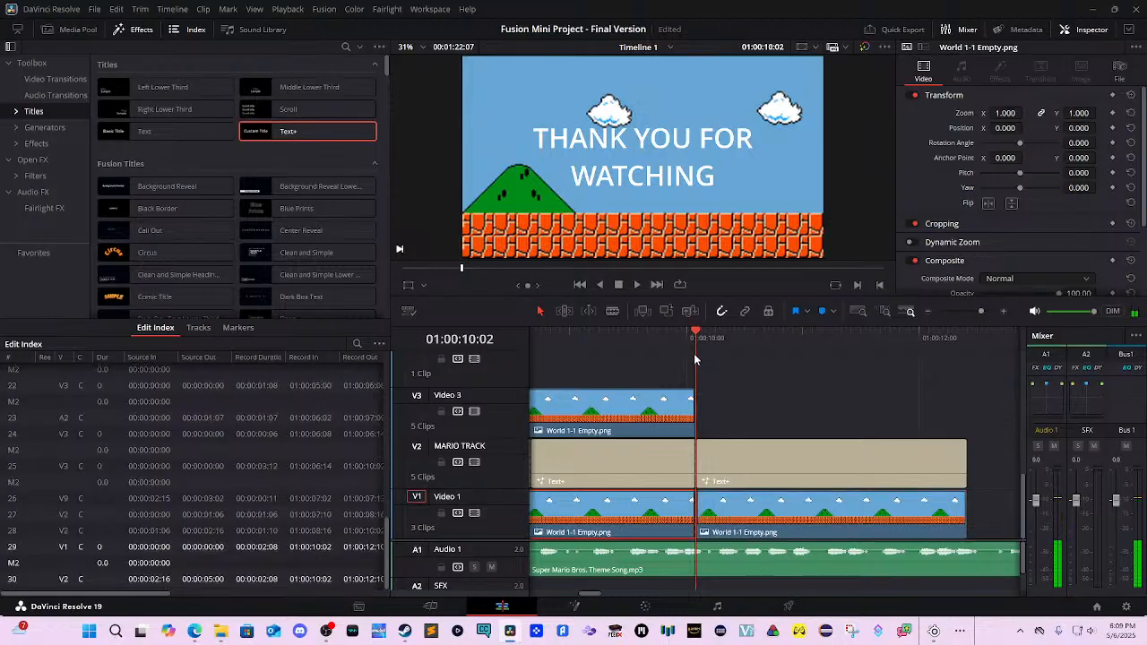
left_click(839, 503)
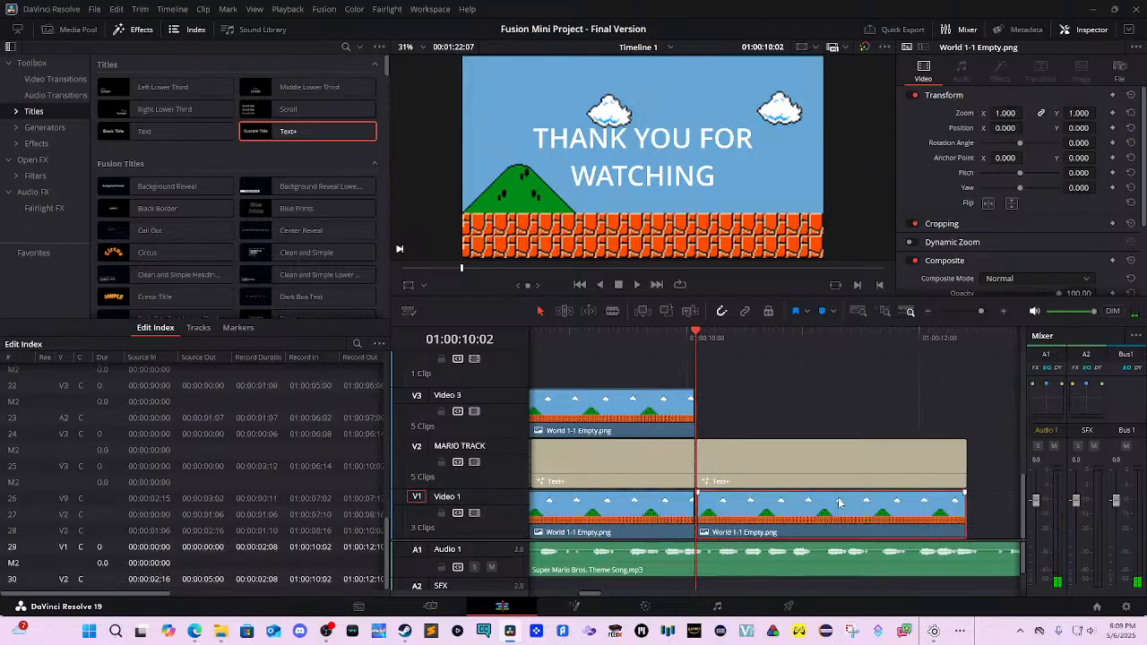
left_click_drag(839, 500, 837, 396)
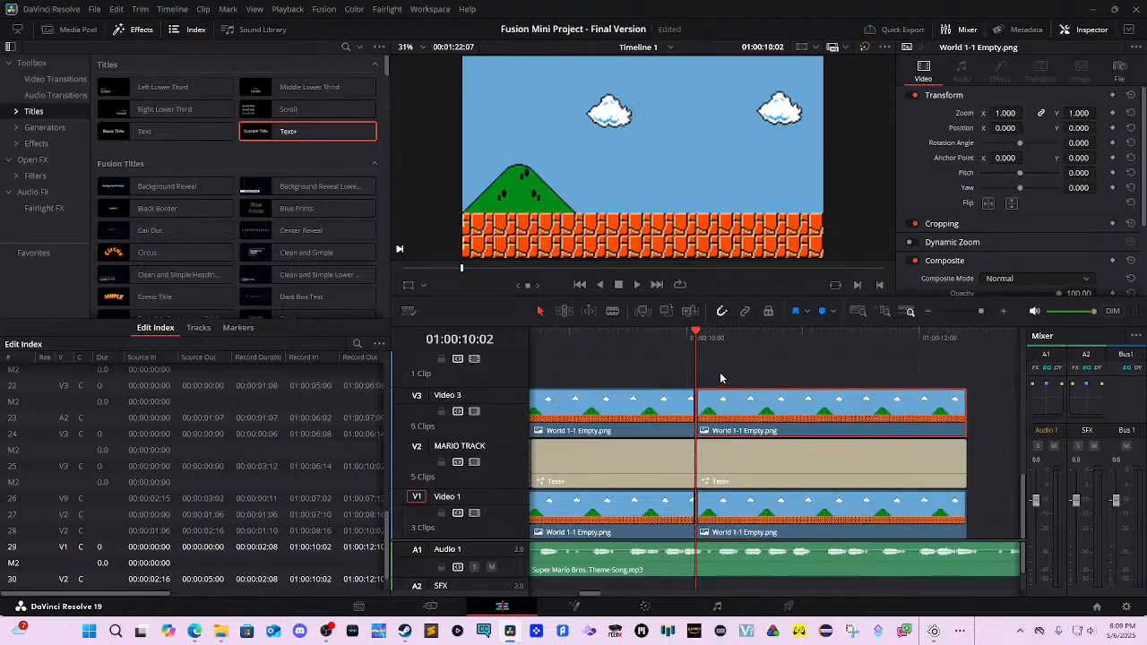
Toggle the Video 3 background copy off and on around 01:00:10:08 to check the title hidden beneath it.
key("space")
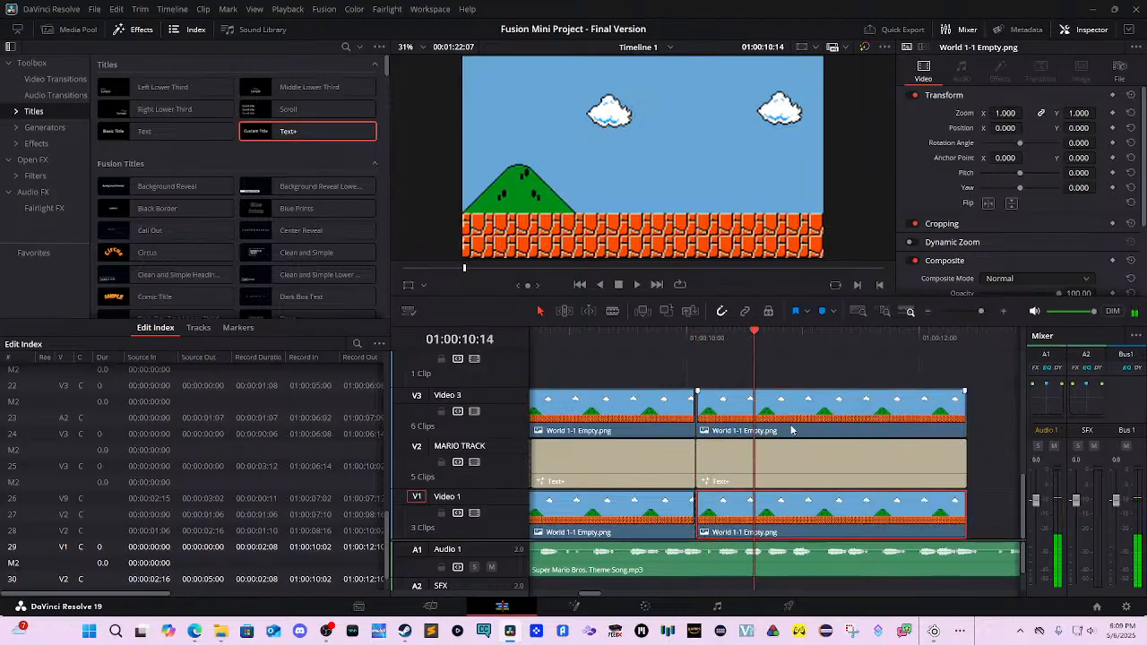
double_click(791, 436)
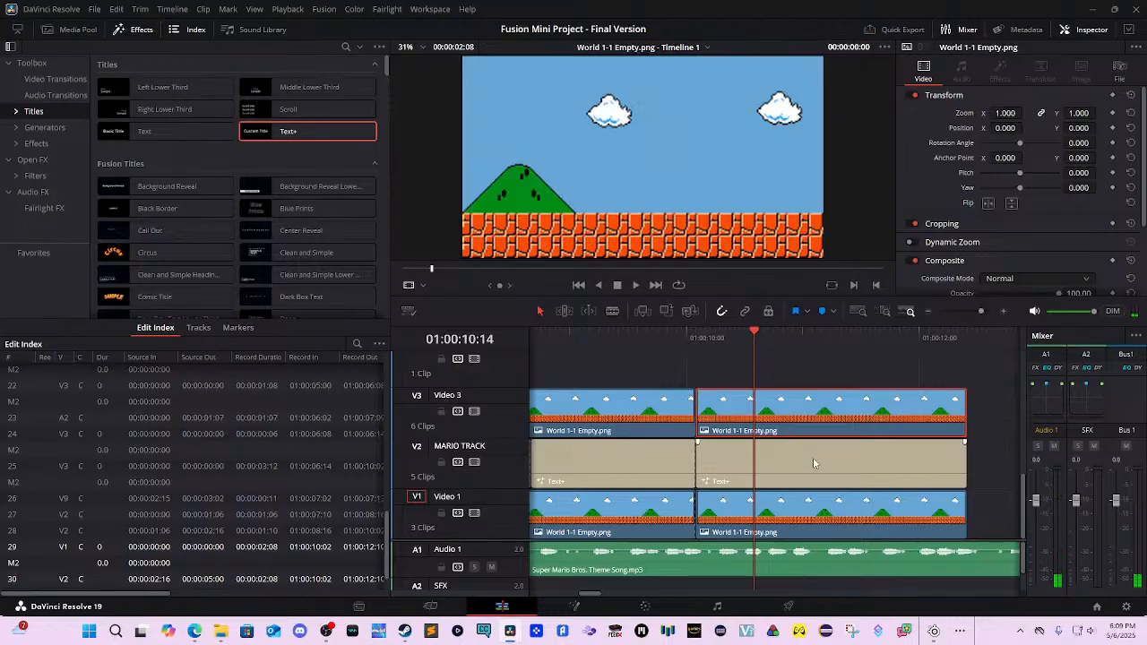
key("d")
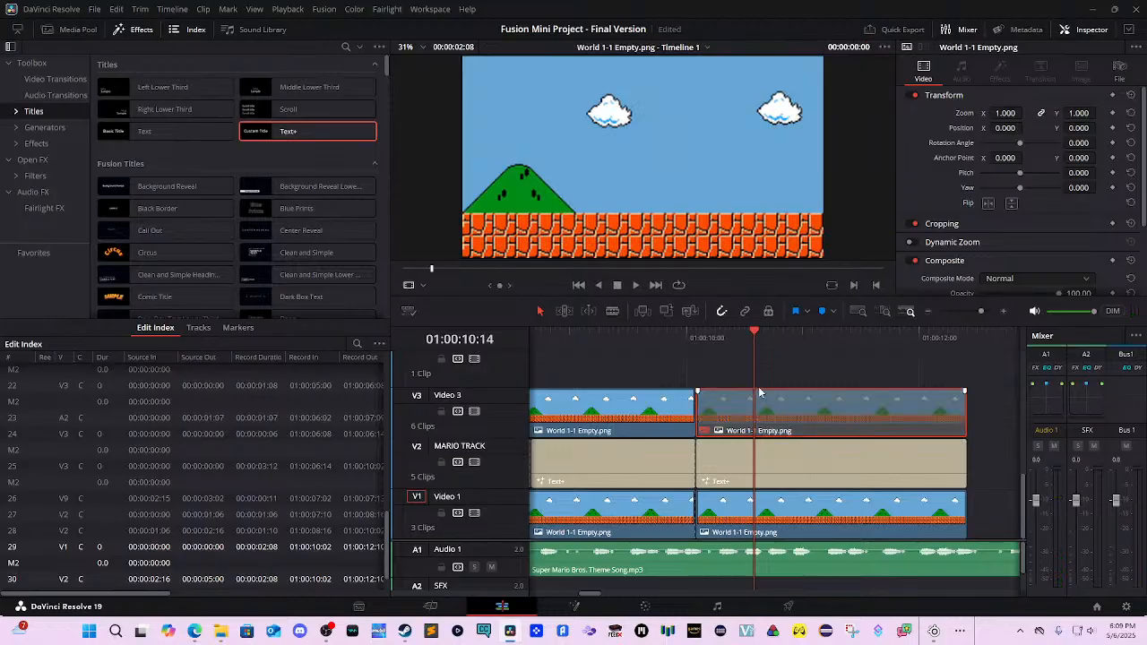
left_click_drag(758, 362, 727, 368)
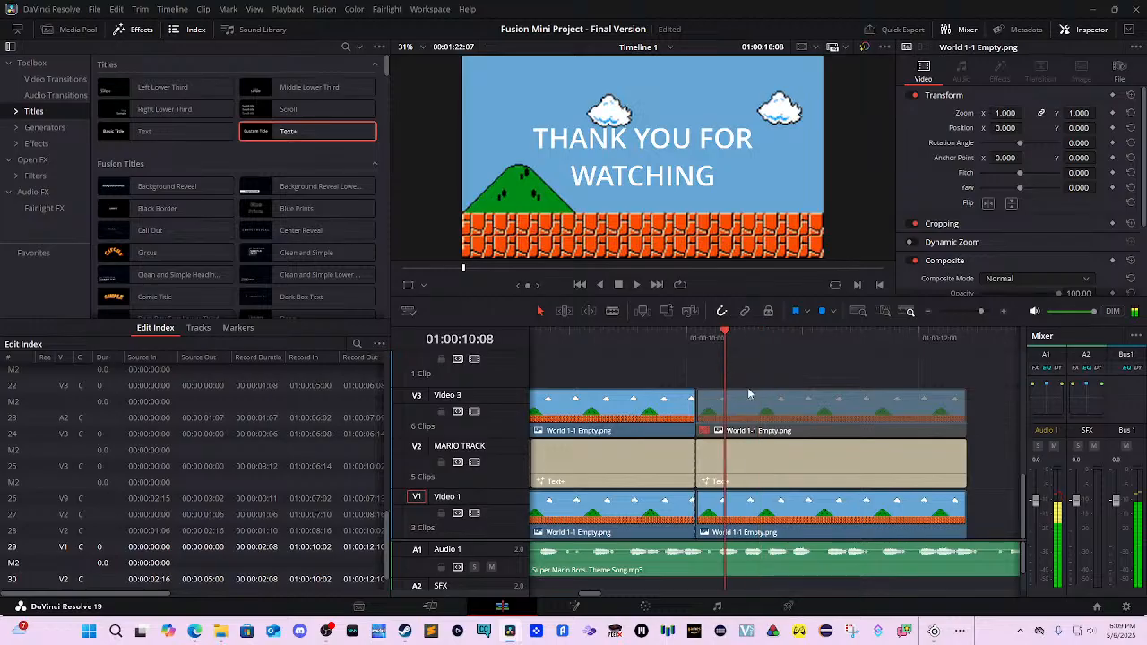
left_click(760, 411)
key("d")
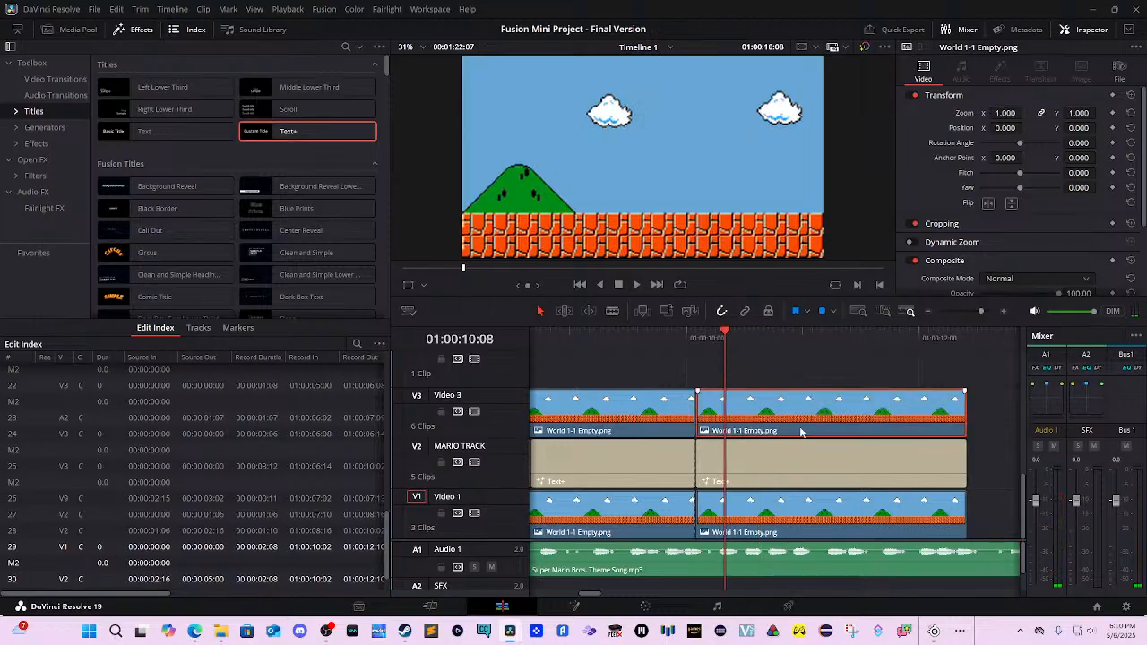
Add an alpha output to the Video 3 background copy's grade and connect node 01's alpha to it.
left_click(645, 606)
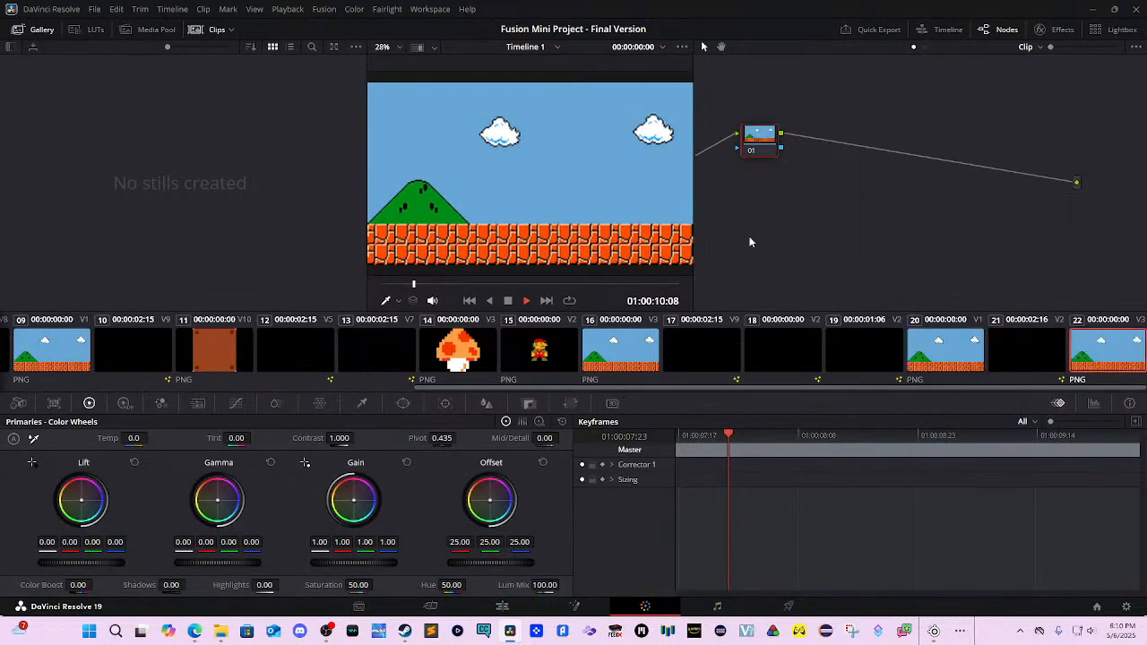
right_click(764, 208)
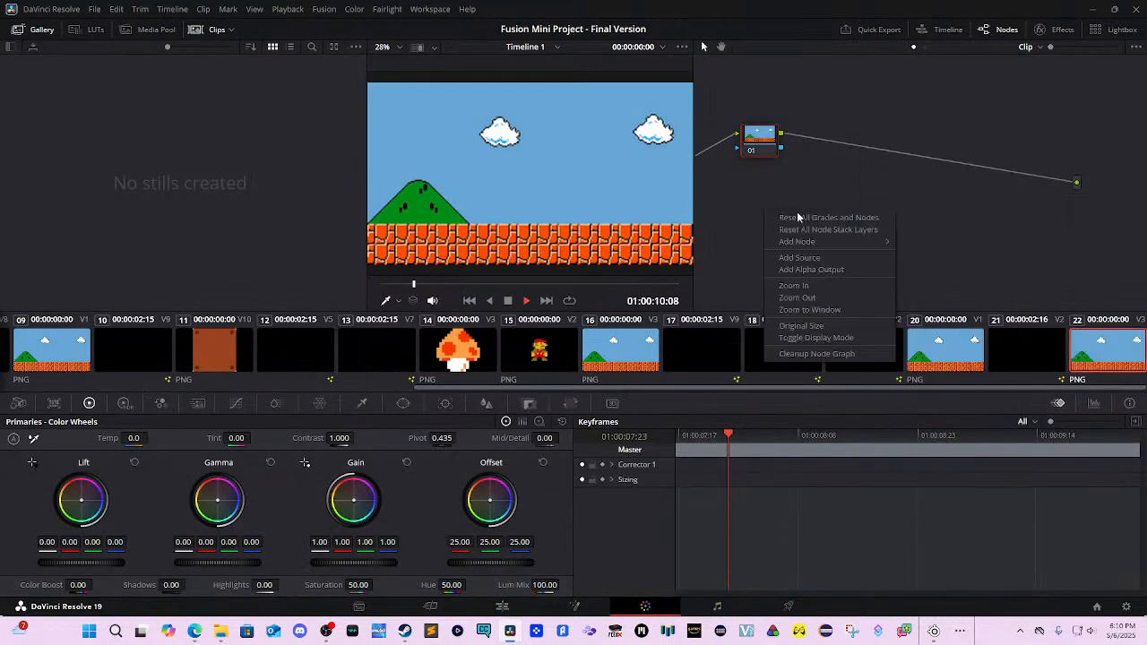
left_click(822, 270)
left_click_drag(780, 148, 1017, 203)
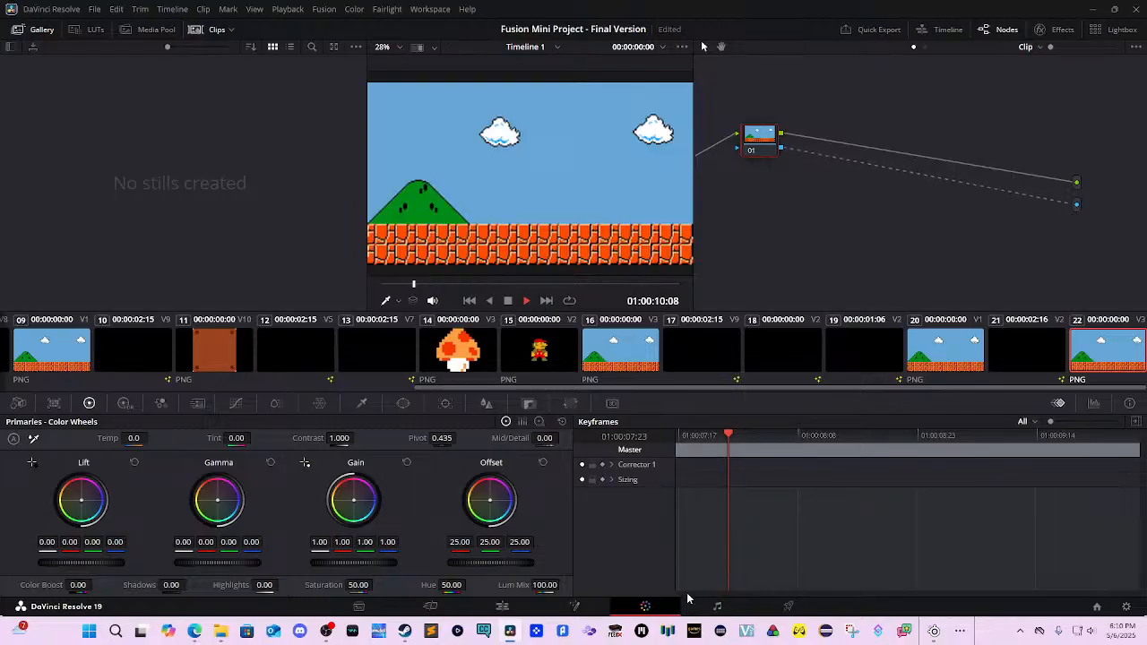
left_click(502, 606)
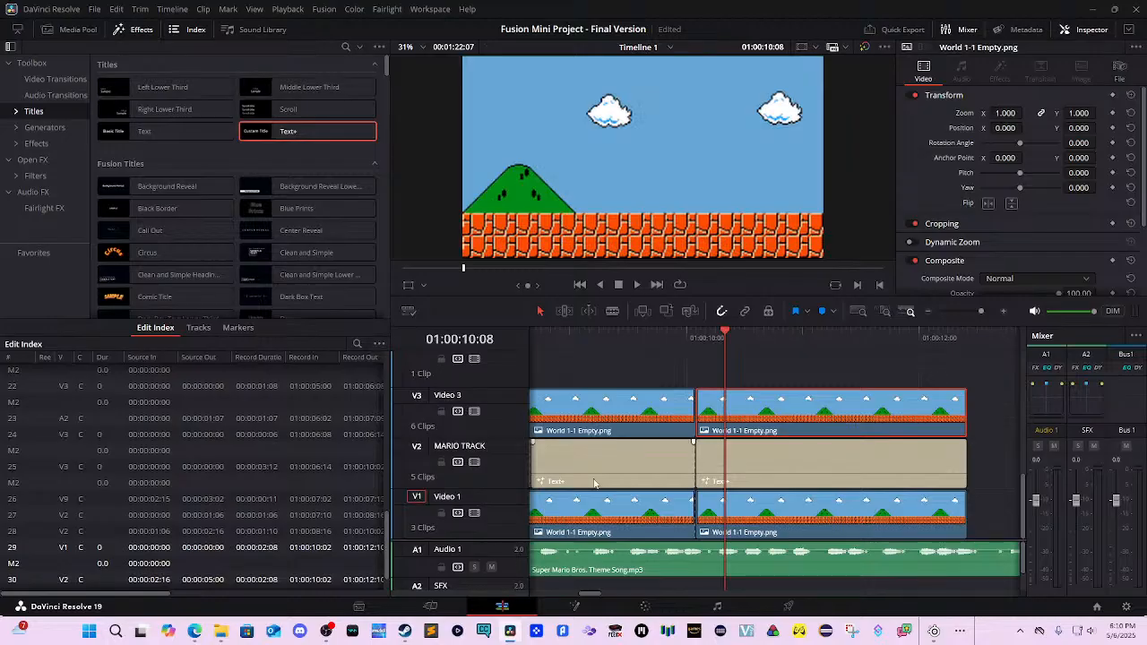
left_click(722, 445)
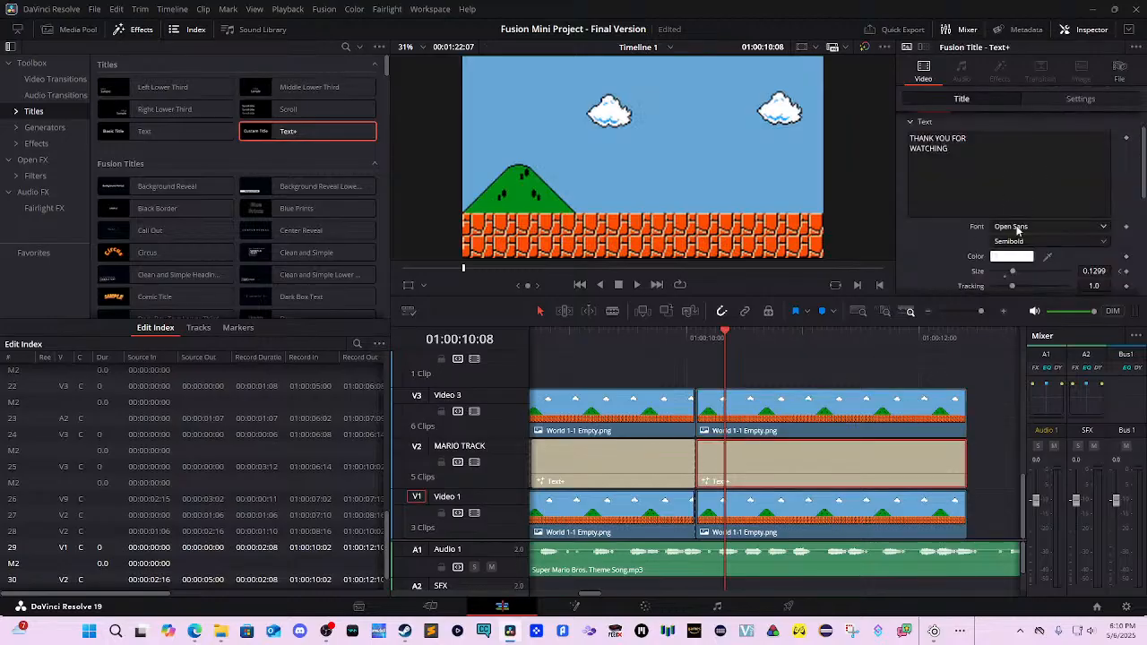
mouse_move(761, 400)
left_mouse_down()
mouse_move(861, 403)
mouse_move(780, 407)
left_mouse_up()
left_click(755, 520)
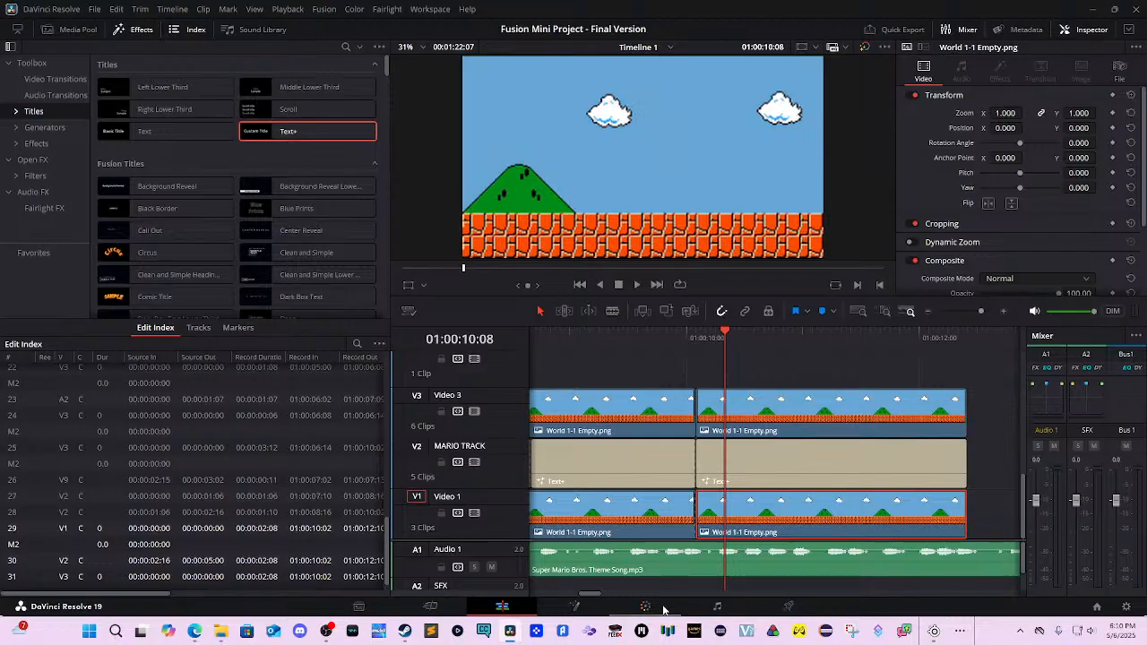
left_click(602, 609)
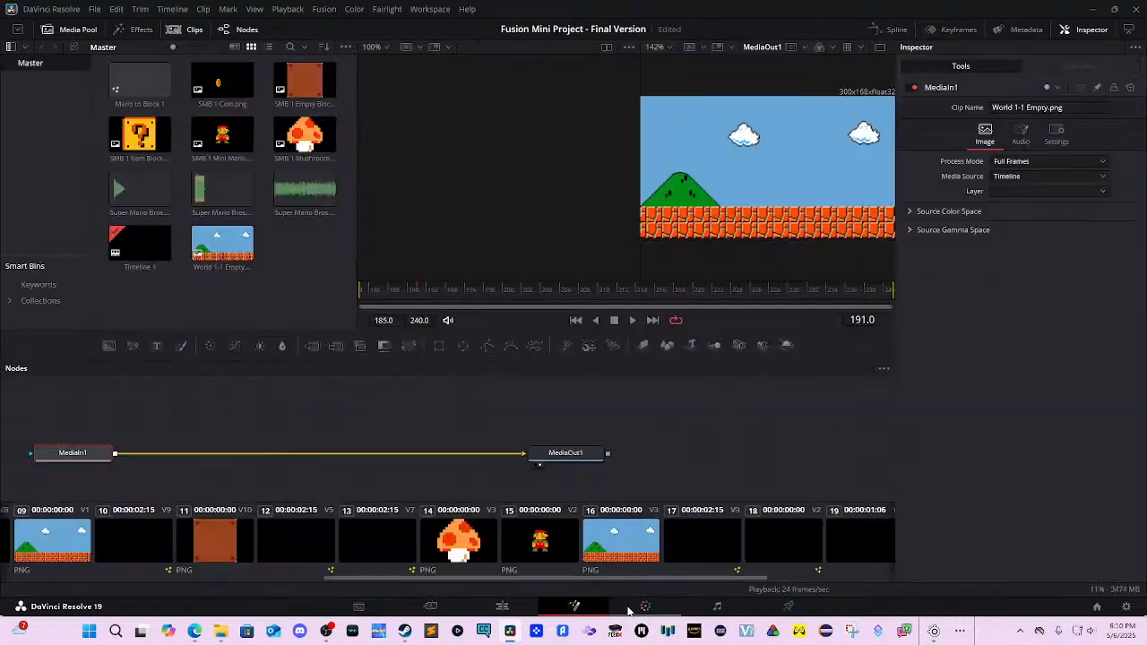
Delete the alpha link from node 01 and reconnect it to the alpha output, returning to the edit timeline.
left_click(646, 606)
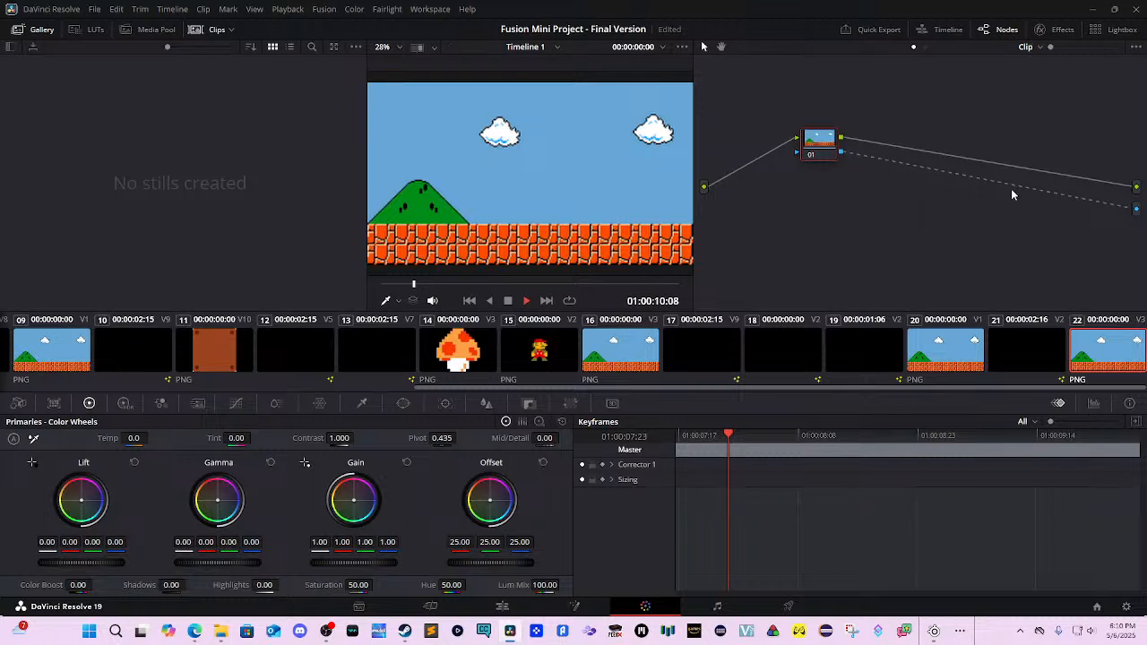
left_click_drag(1012, 190, 992, 195)
right_click(1046, 200)
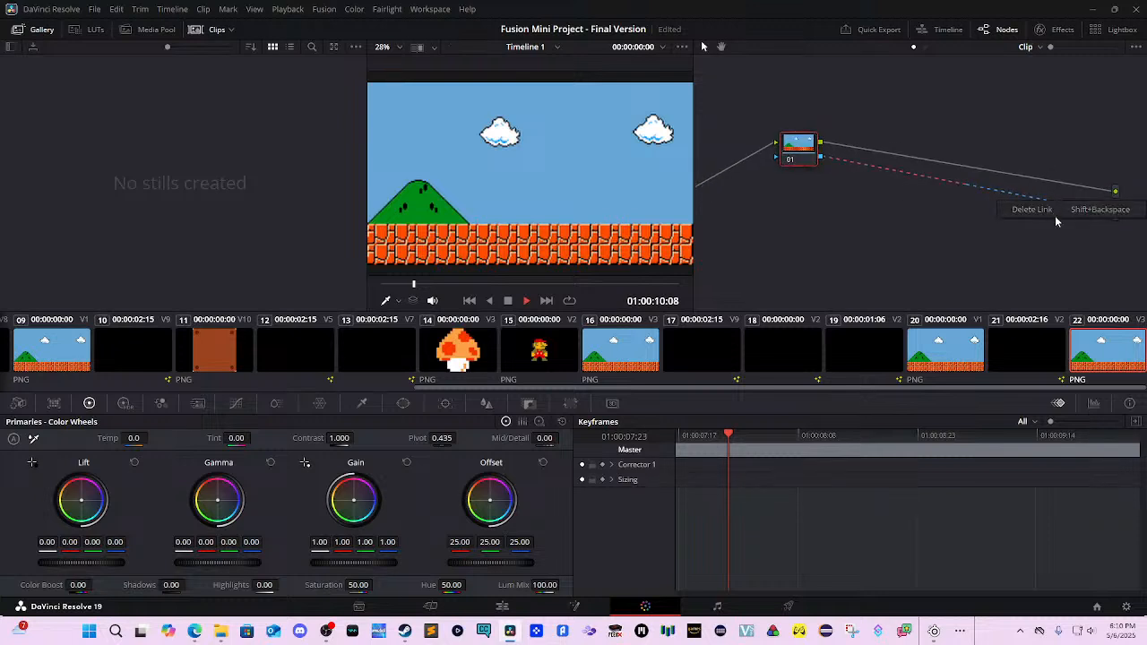
left_click(1053, 214)
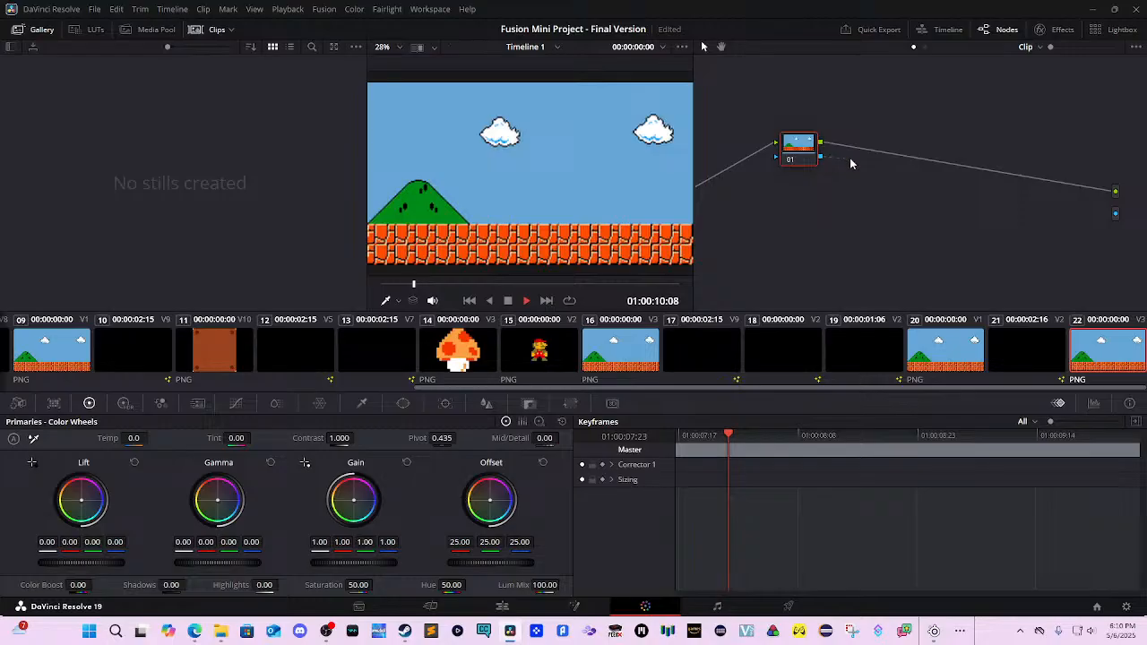
left_click_drag(1060, 207, 1112, 214)
left_click(502, 606)
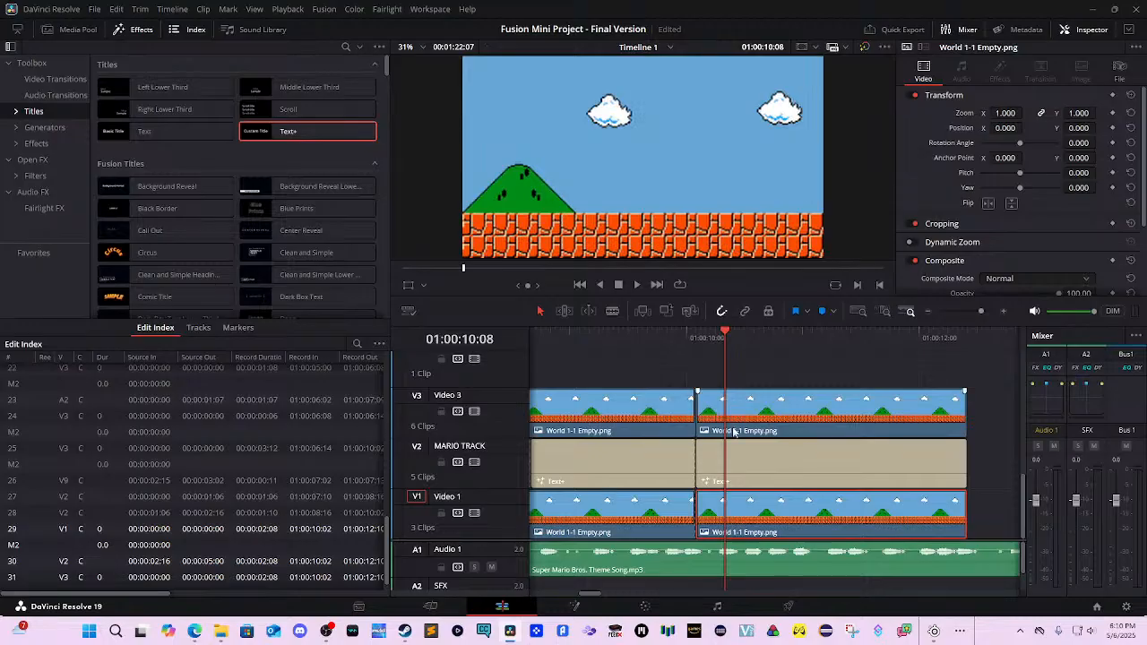
Delete the World 1-1 Empty.png copy above the last title on Video 3.
left_click(740, 463)
left_click_drag(750, 426, 786, 432)
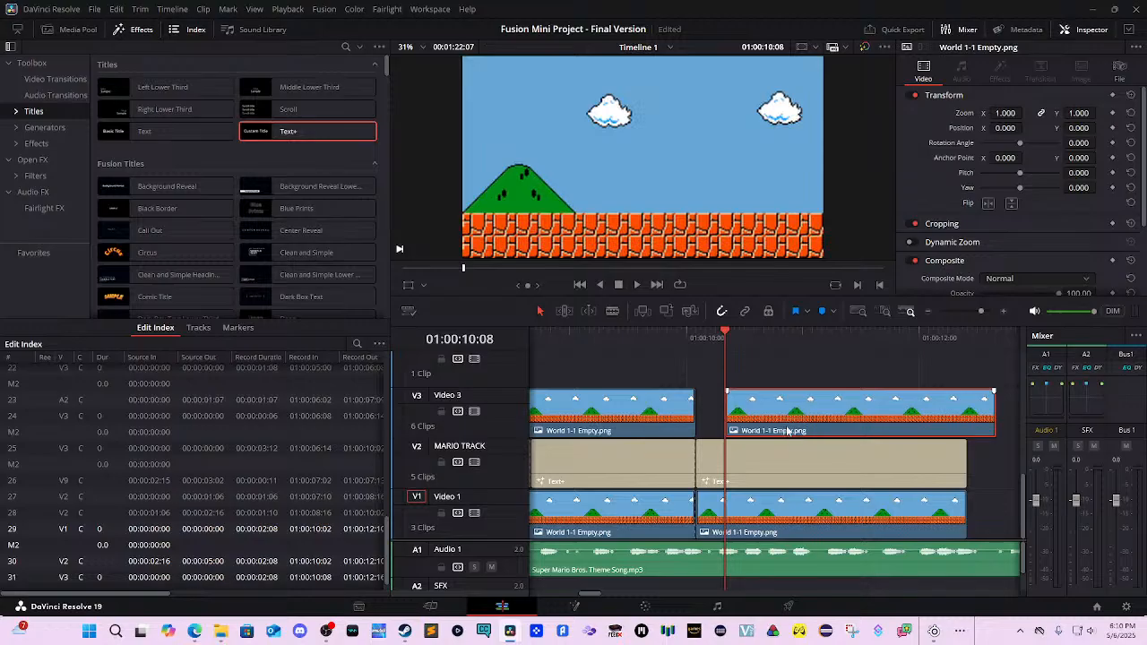
key("Delete")
left_click(739, 408)
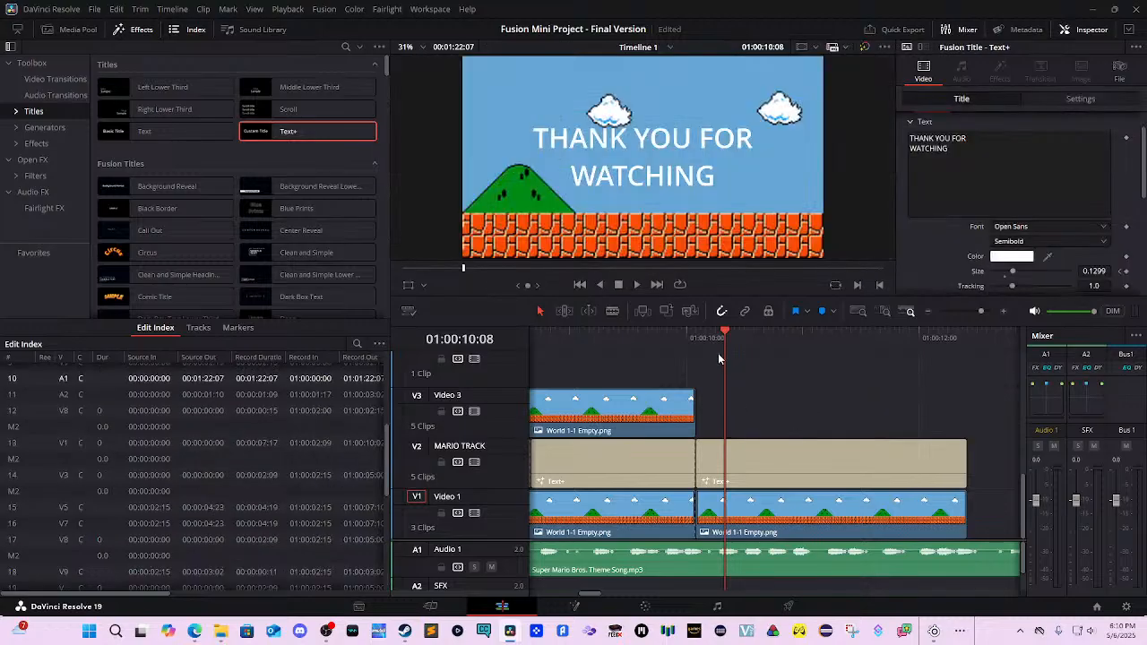
At 01:00:10:16, put THANK YOU FOR WATCHING on a single line and set its text size to 0.075.
left_click_drag(721, 337, 764, 350)
left_click(773, 480)
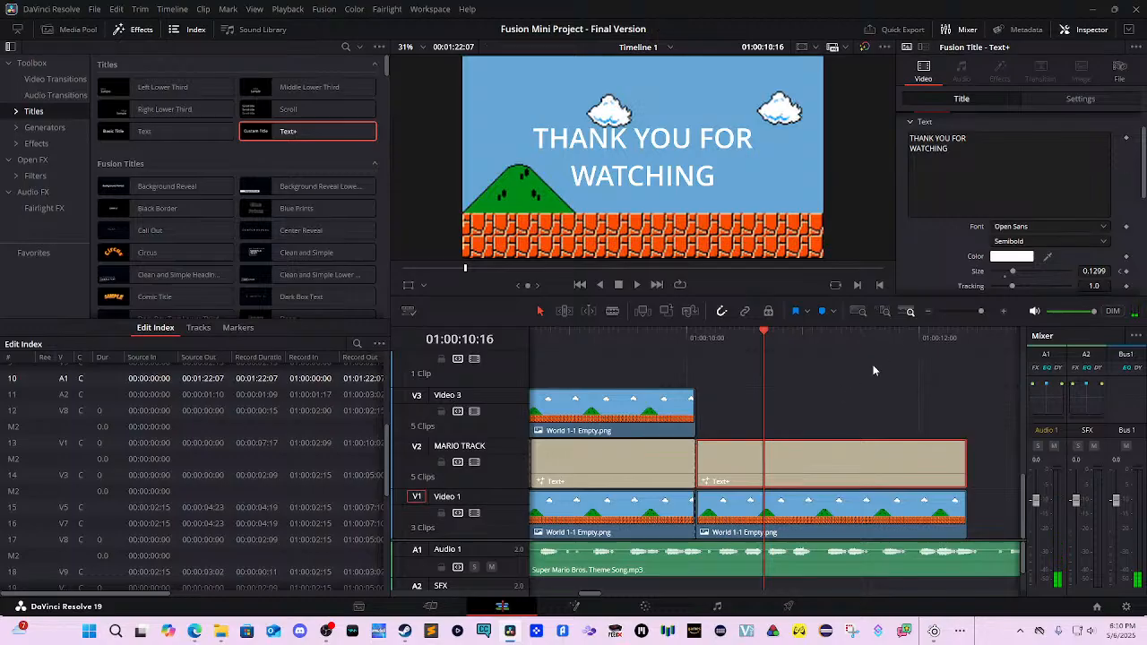
left_click(977, 198)
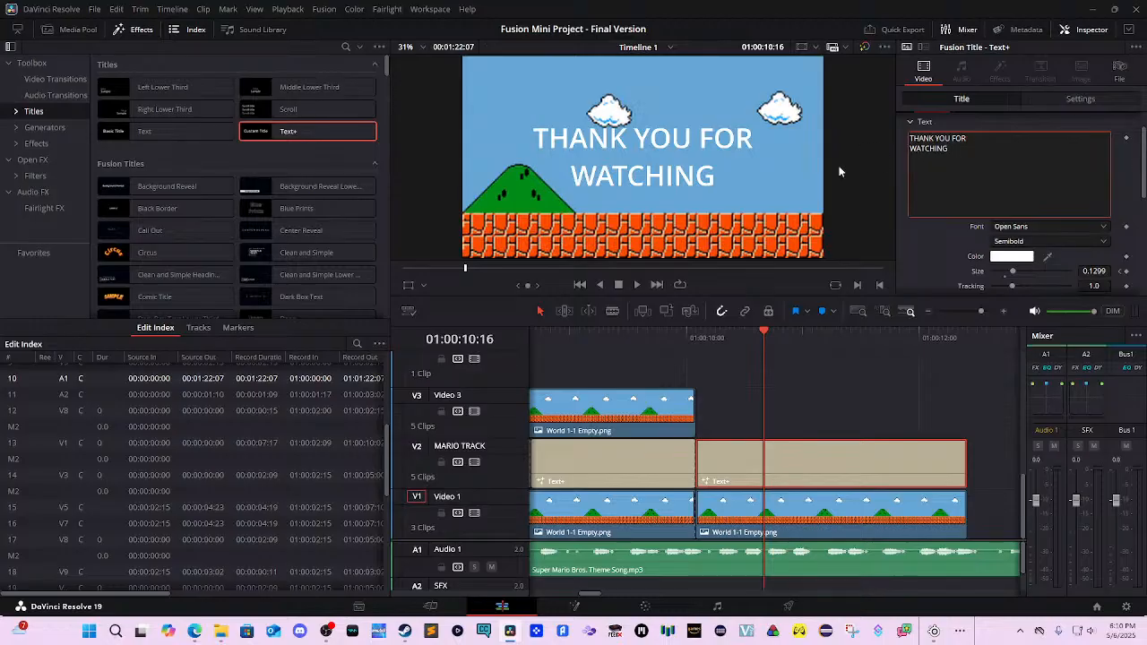
key("BackSpace")
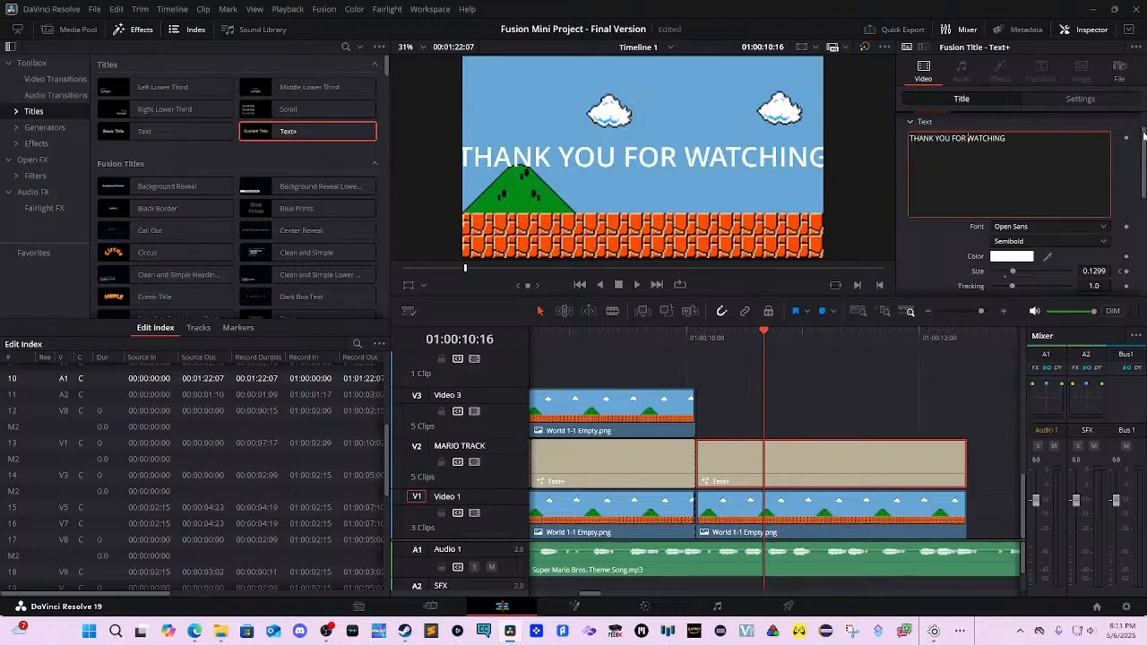
left_click_drag(1108, 271, 1054, 271)
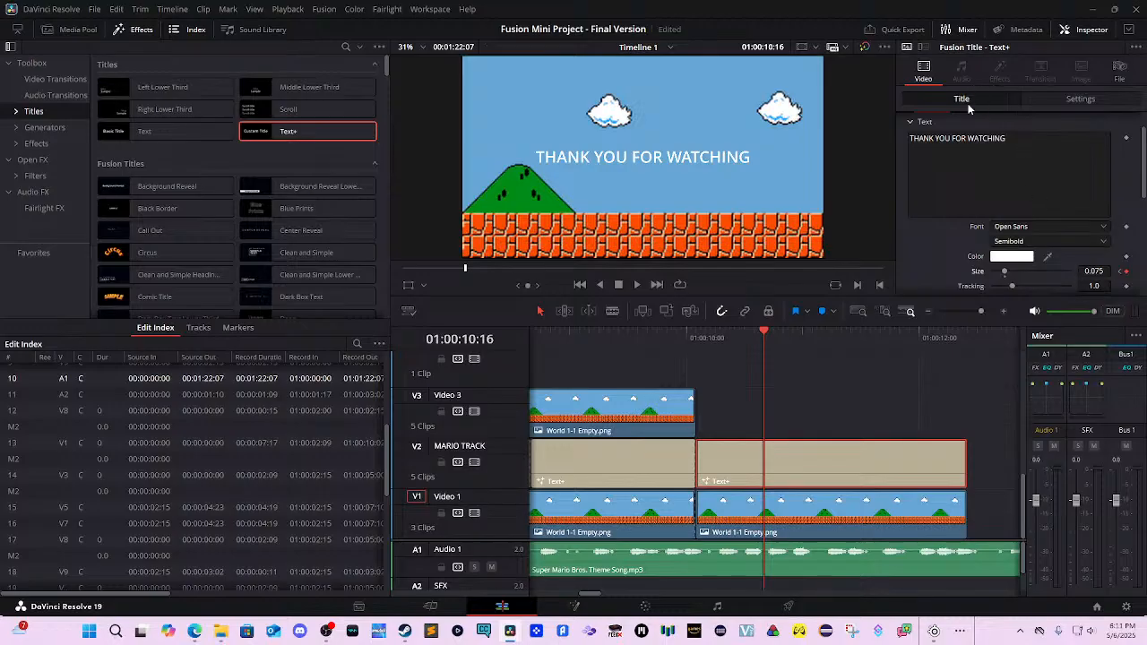
Set the title's layout center to X 1.32 and Y 0.267, outside the frame just above ground height.
scroll(979, 134, "up", 1)
left_click(968, 139)
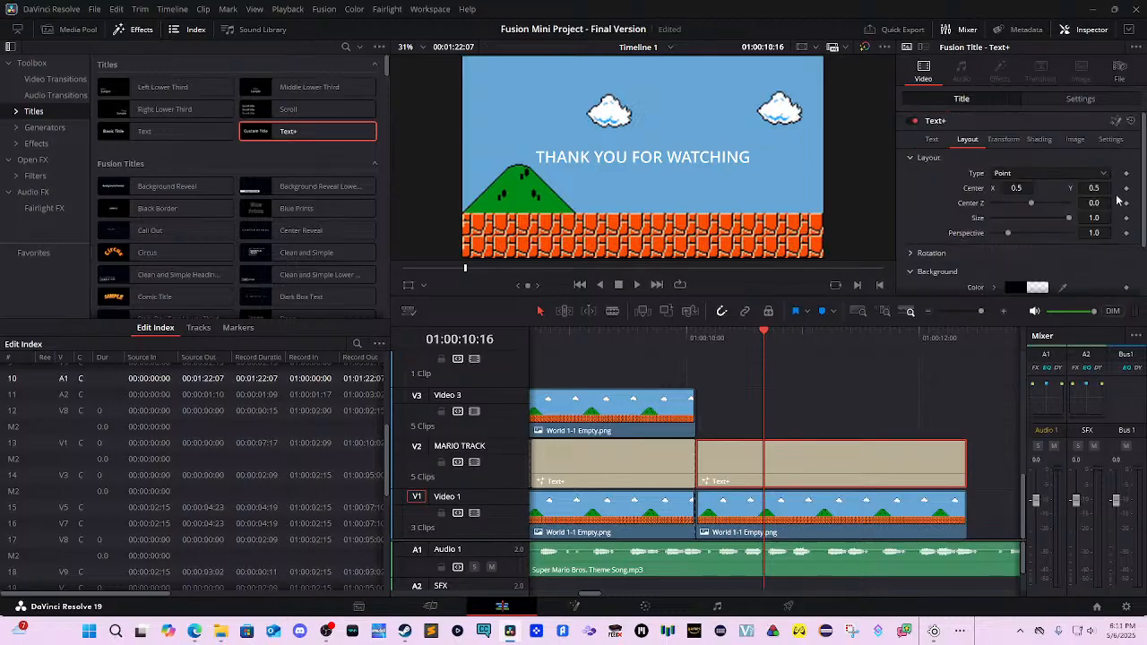
left_click_drag(1094, 187, 1120, 187)
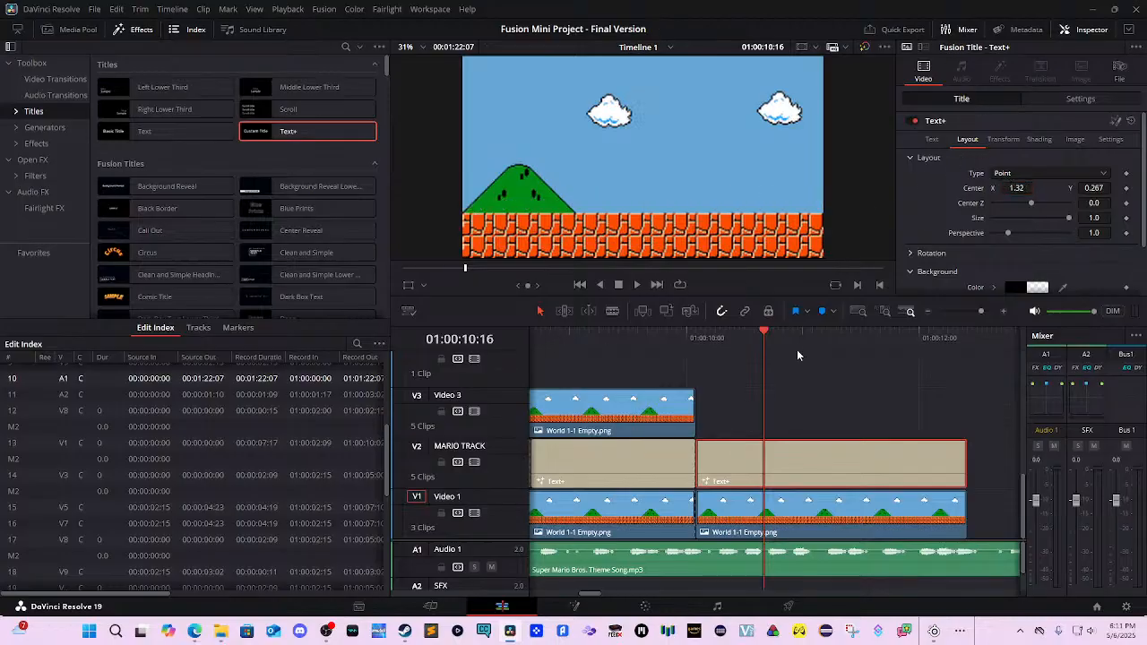
Go to the title's start at 01:00:10:02, shift its center X farther out of frame, and keyframe the center.
left_click_drag(762, 334, 701, 341)
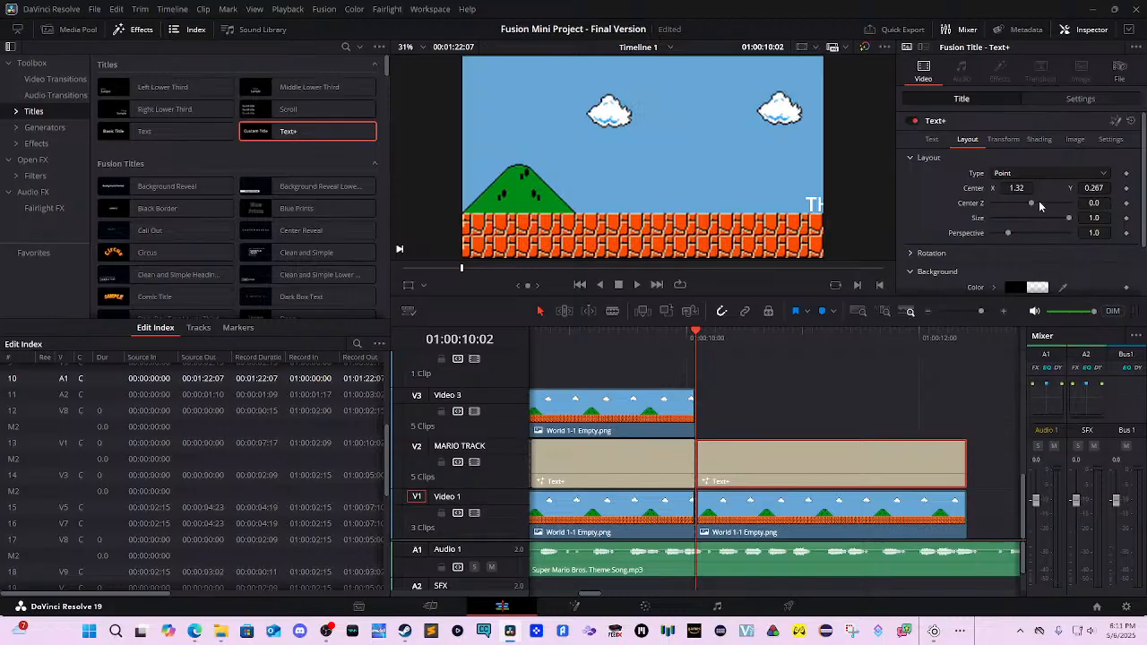
left_click_drag(1017, 188, 1031, 189)
left_click(1125, 189)
Keyframe the title's center X moving into frame, from 1.103 at 01:00:10:13 to 0.552 at 01:00:11:06.
left_click_drag(1029, 189, 987, 189)
key("space")
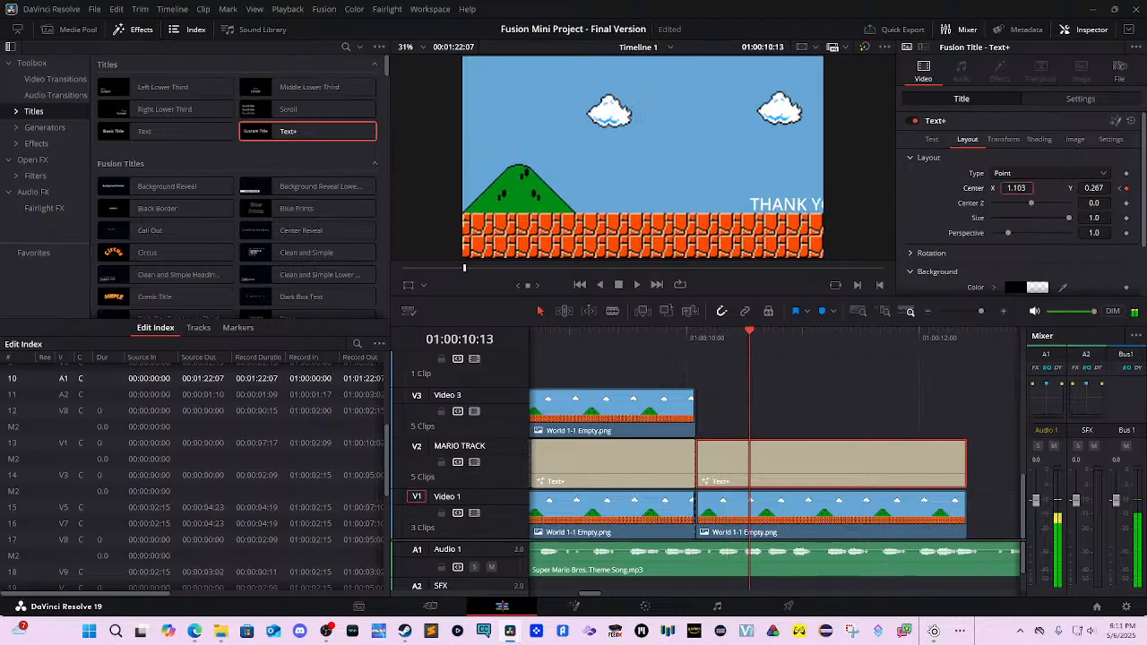
key("space")
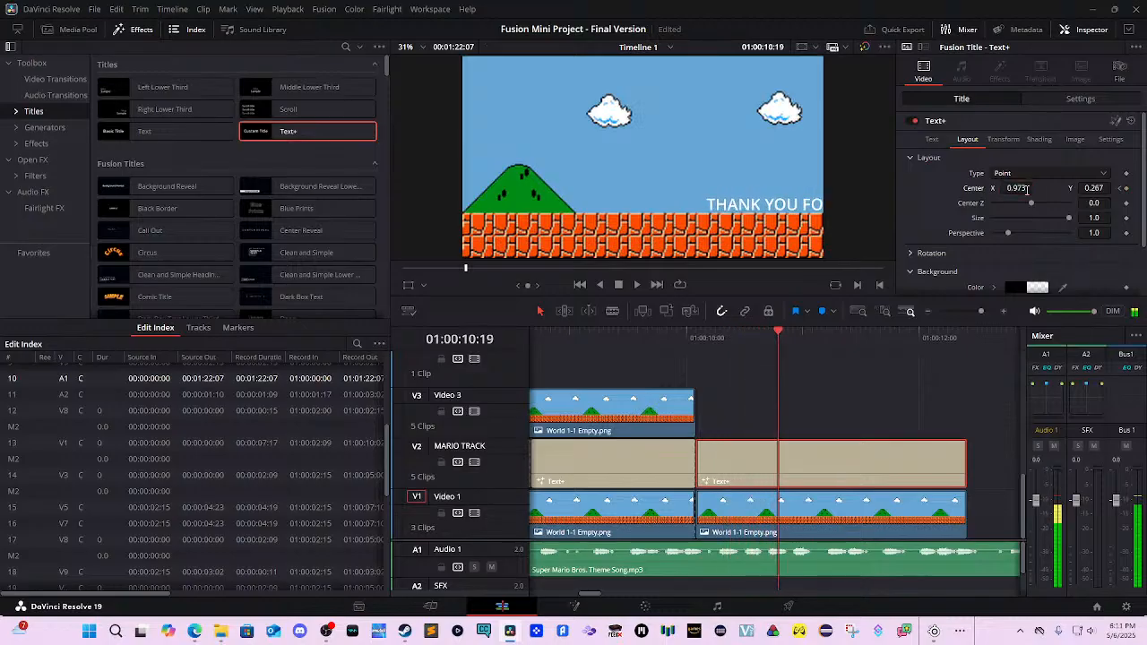
left_click_drag(1028, 189, 1001, 189)
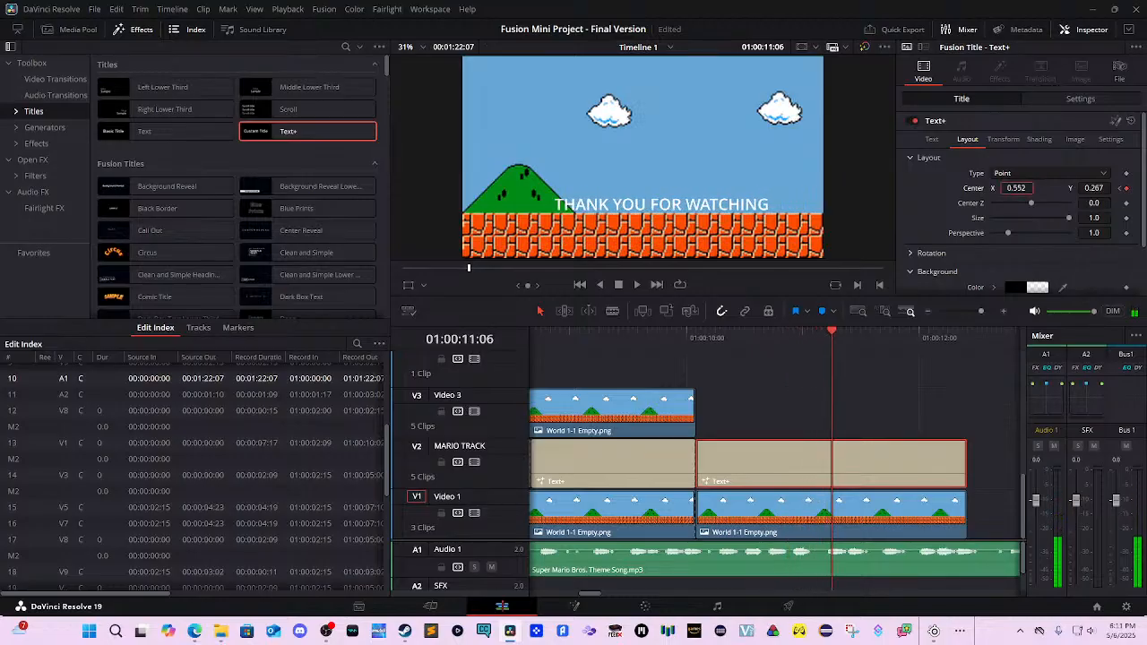
Advance frame by frame while keyframing the title's center X to -0.201 at 01:00:12:07 and -0.334 by the clip's end.
key("Right")
key("Right")
key("Right")
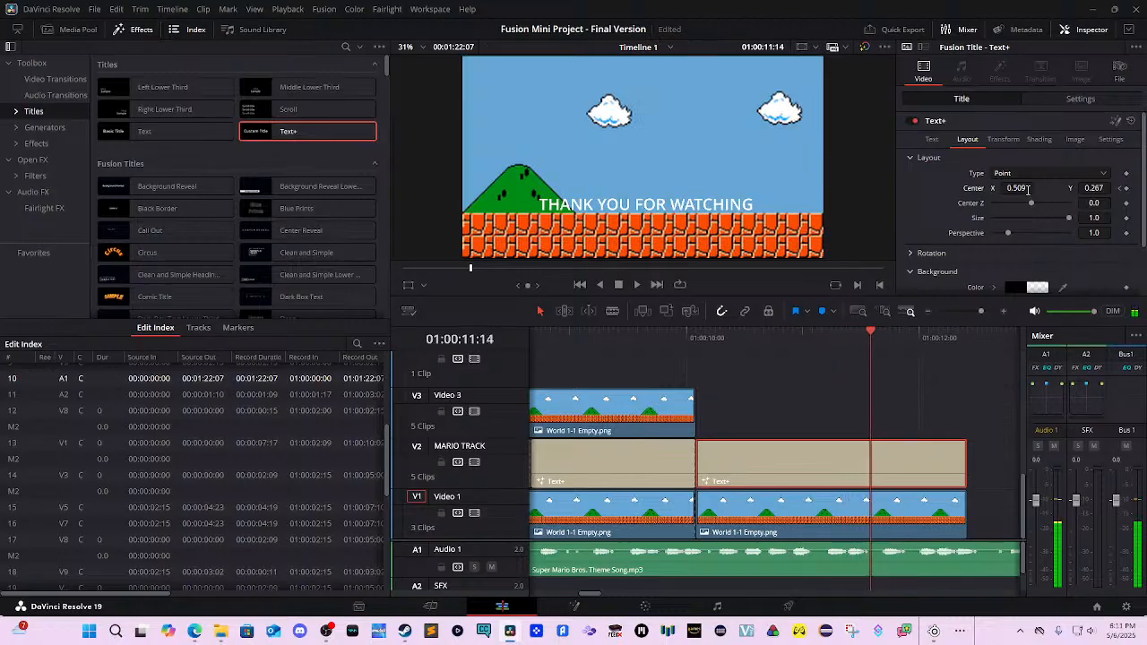
left_click_drag(1028, 189, 861, 188)
key("Right")
key("Right")
key("Right")
key("Right")
key("Right")
key("Right")
key("Right")
key("Right")
key("Right")
key("Right")
key("Right")
key("Right")
left_click_drag(1017, 188, 941, 188)
key("Right")
key("Right")
key("Right")
key("Right")
key("Right")
key("Right")
key("Right")
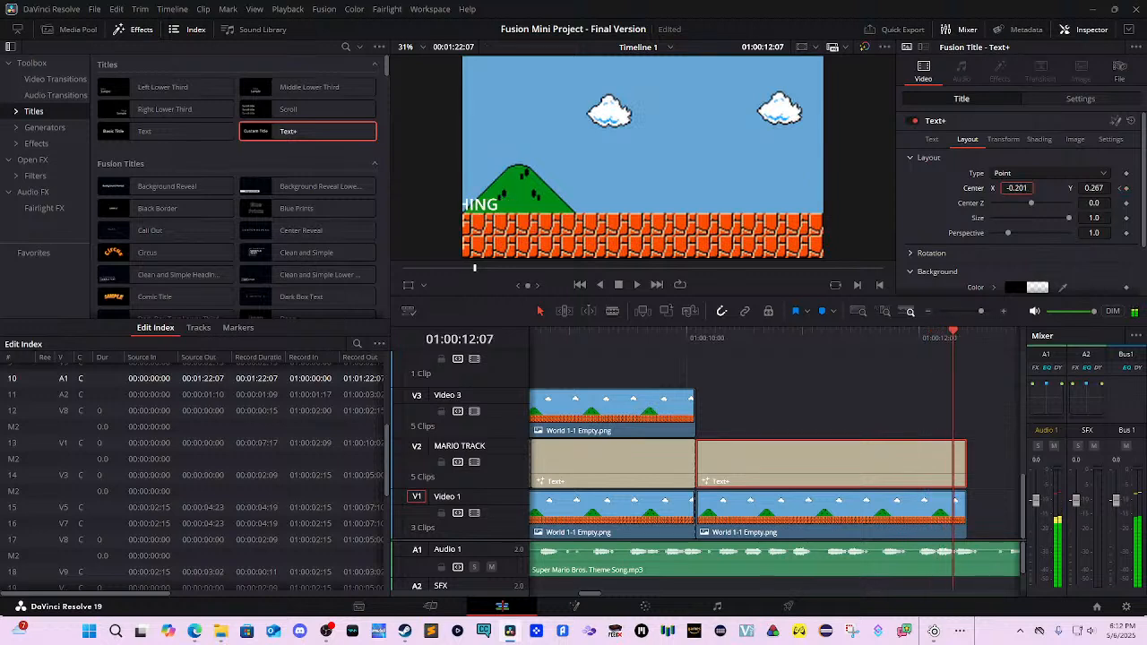
left_click_drag(1017, 188, 919, 188)
key("Right")
key("Right")
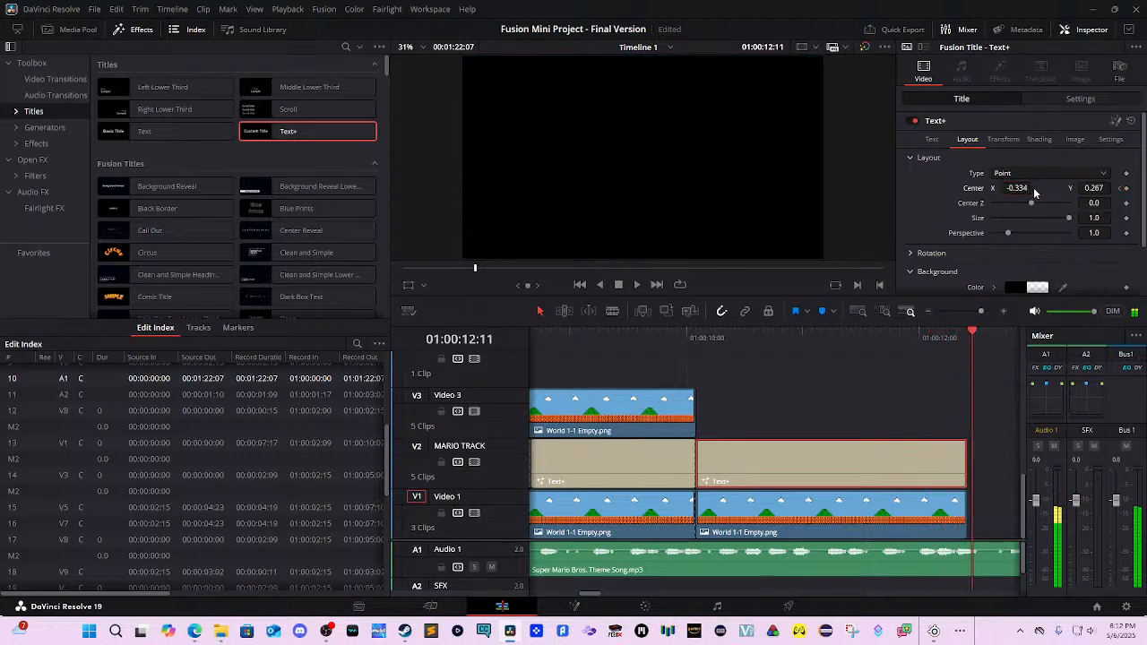
Extend the last Video 1 background clip to 01:00:12:18 and add a fade-out of about 3 frames at its end.
scroll(933, 445, "right", 5)
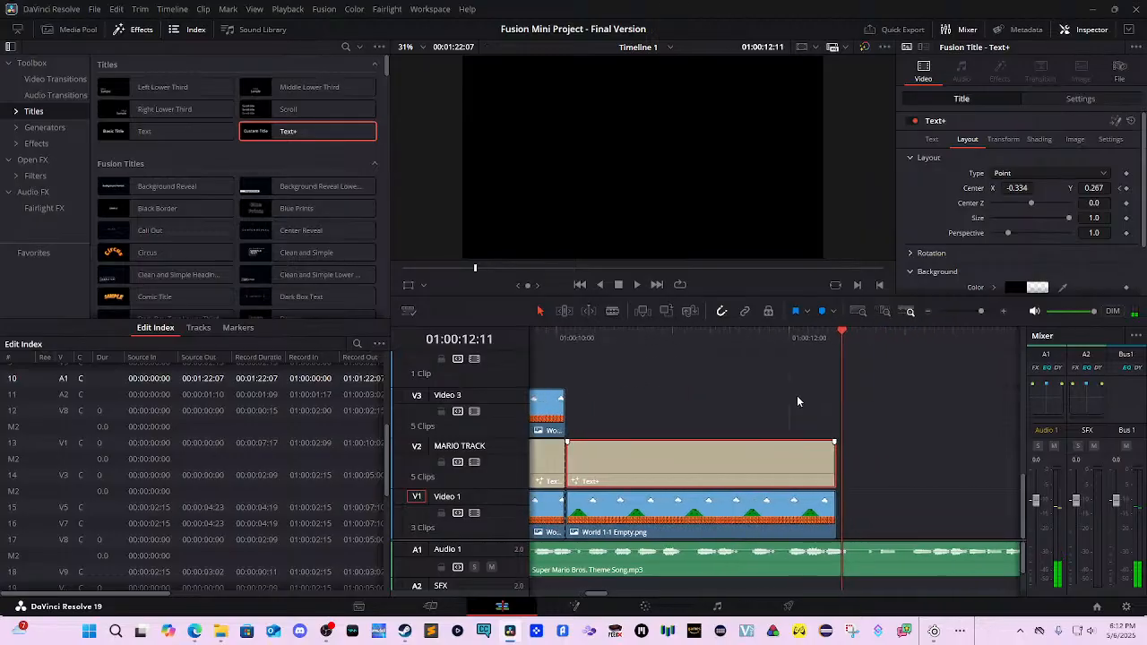
left_click(789, 496)
left_click_drag(818, 508, 861, 508)
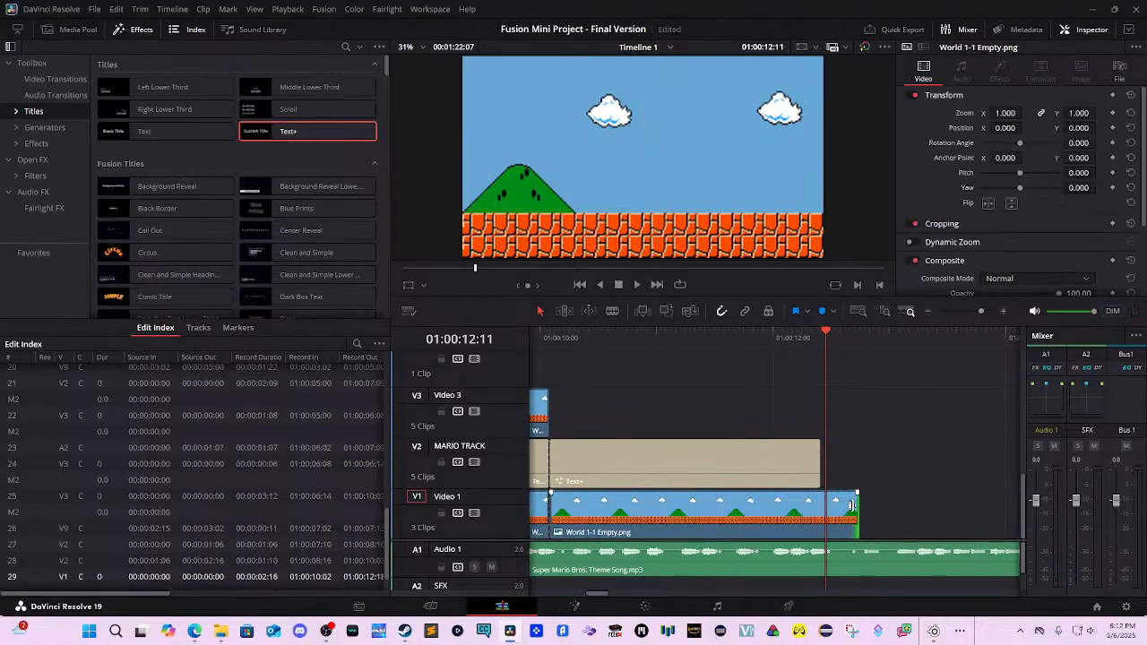
left_click(855, 493)
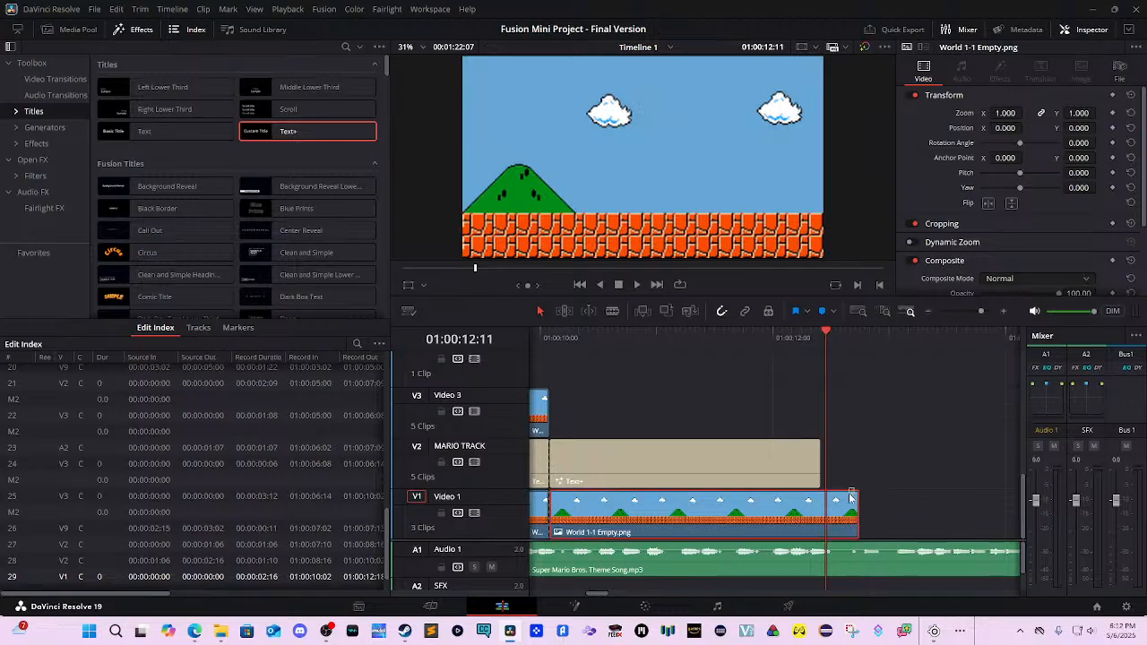
left_click_drag(861, 498, 841, 489)
left_click(898, 555)
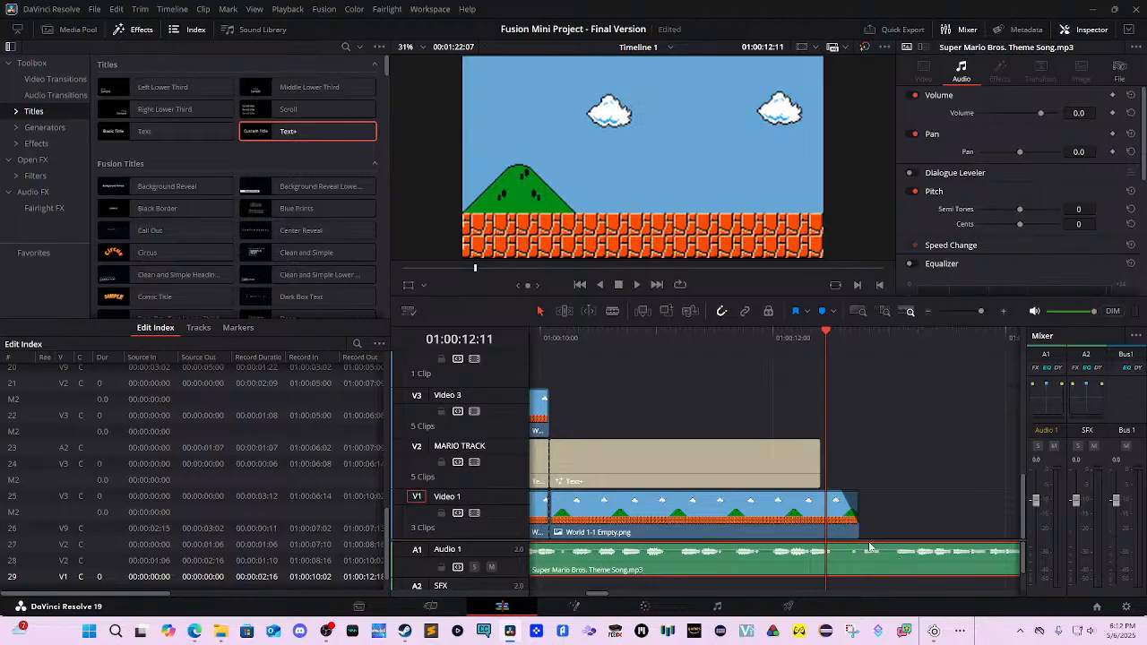
Cut the Super Mario Bros. theme song at 01:00:12:18, delete the remainder, and add a short fade-out at its end.
left_click(857, 340)
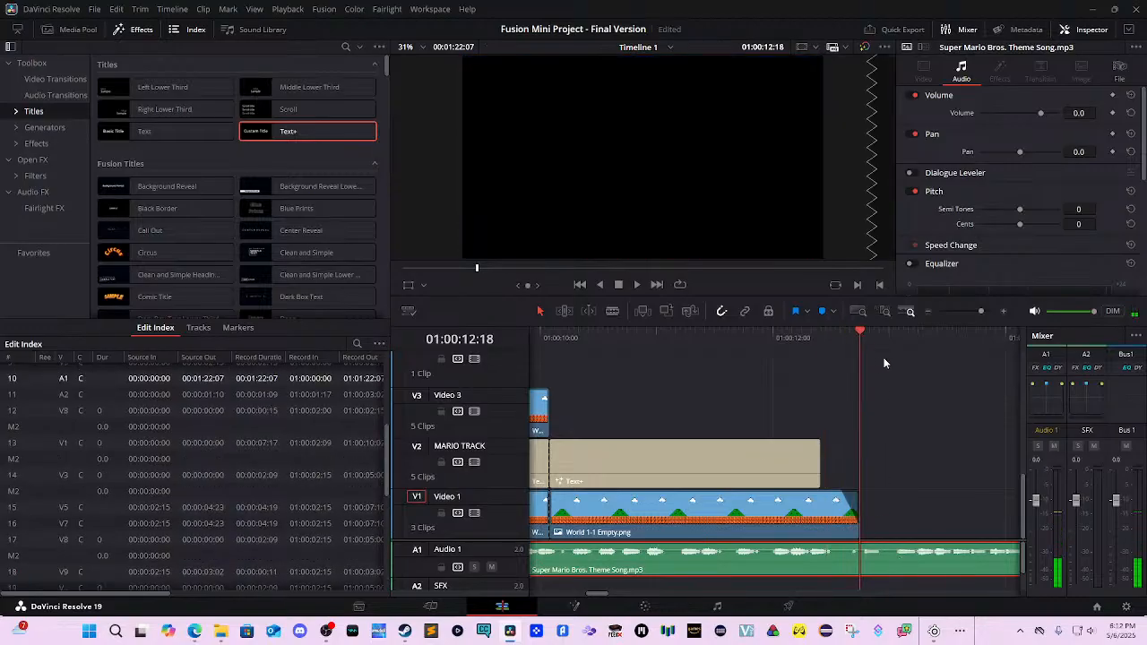
key("ctrl+b")
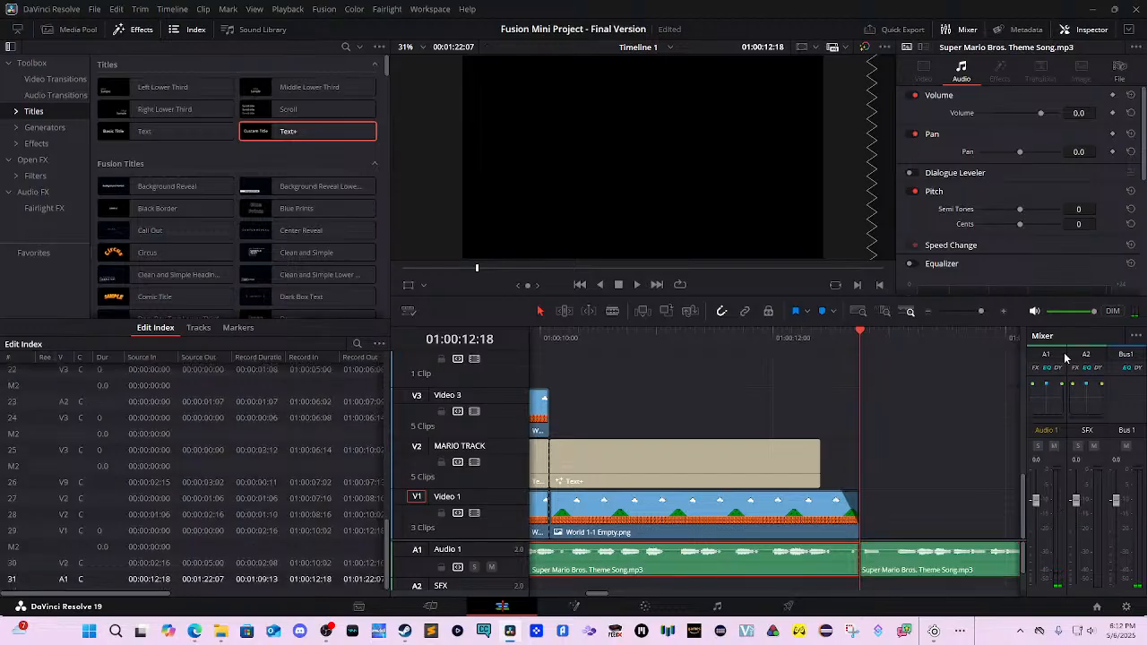
left_click(957, 548)
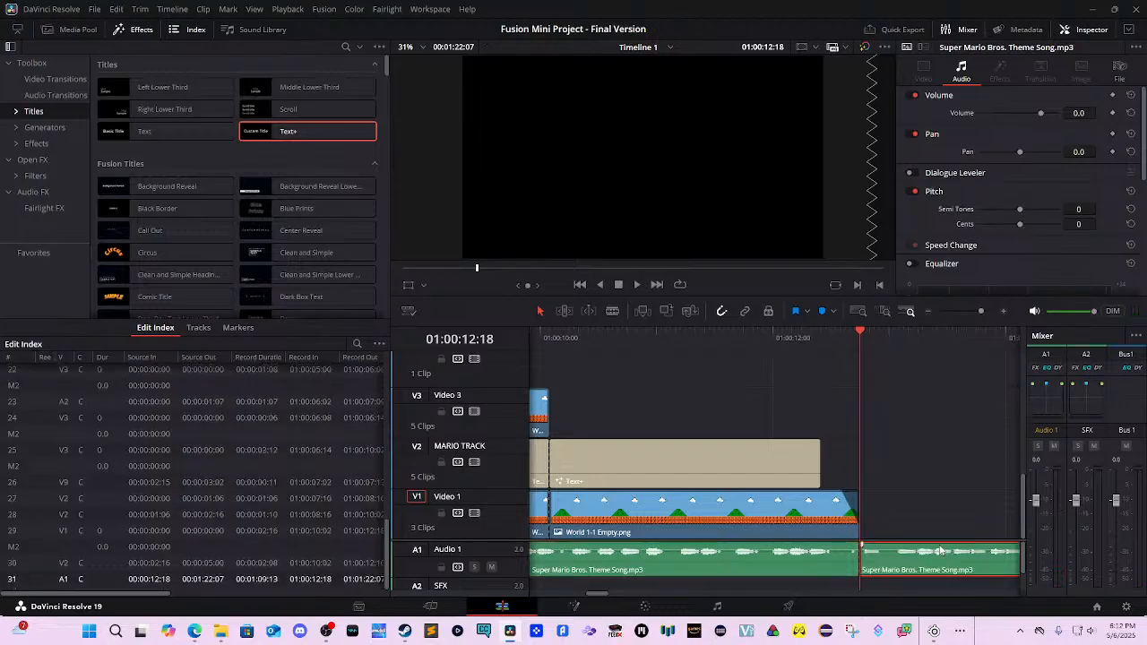
key("Delete")
left_click(853, 566)
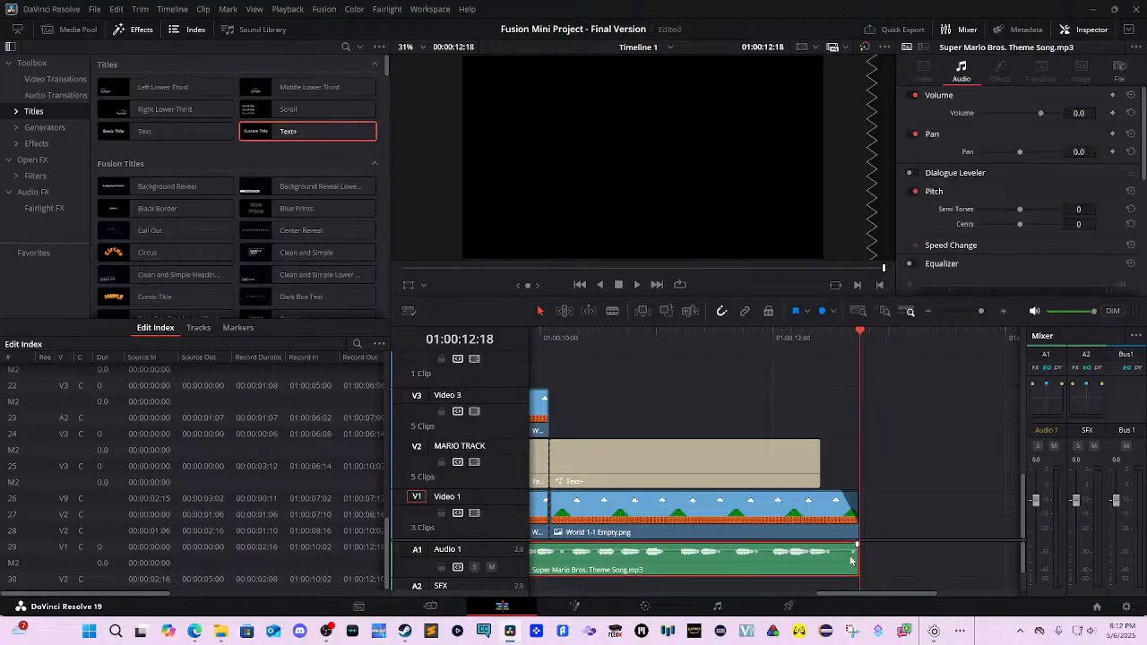
left_click_drag(857, 544, 837, 537)
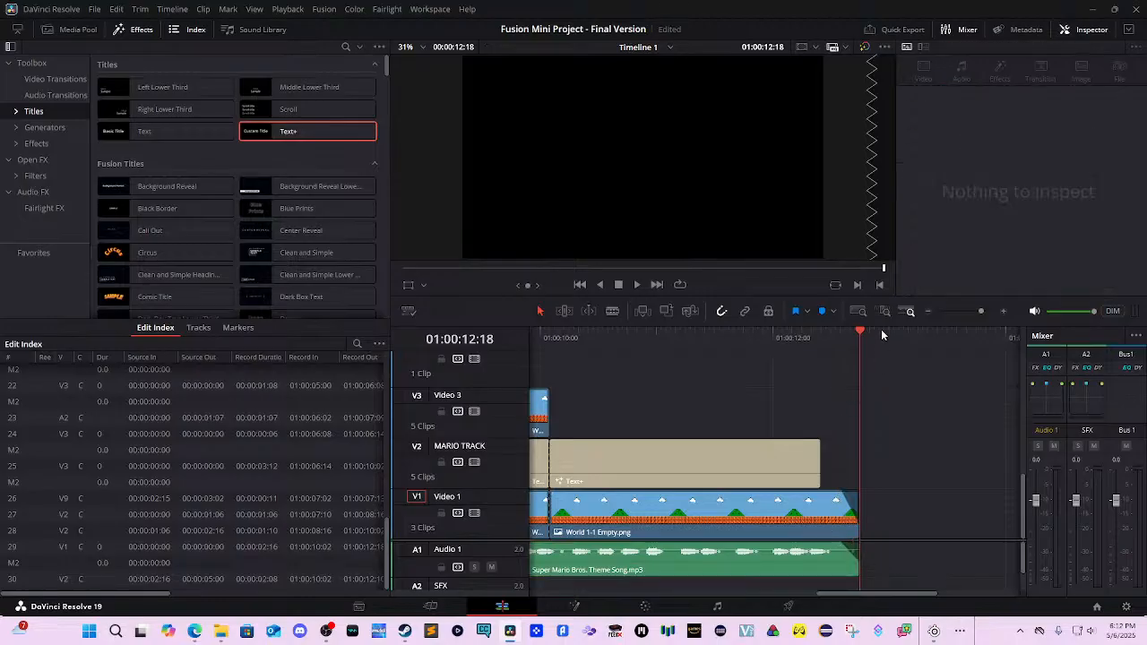
Play back the sequence up to 01:00:08:20 and scrub around 01:00:07:02 to check the title section.
left_click_drag(860, 337, 507, 364)
key("space")
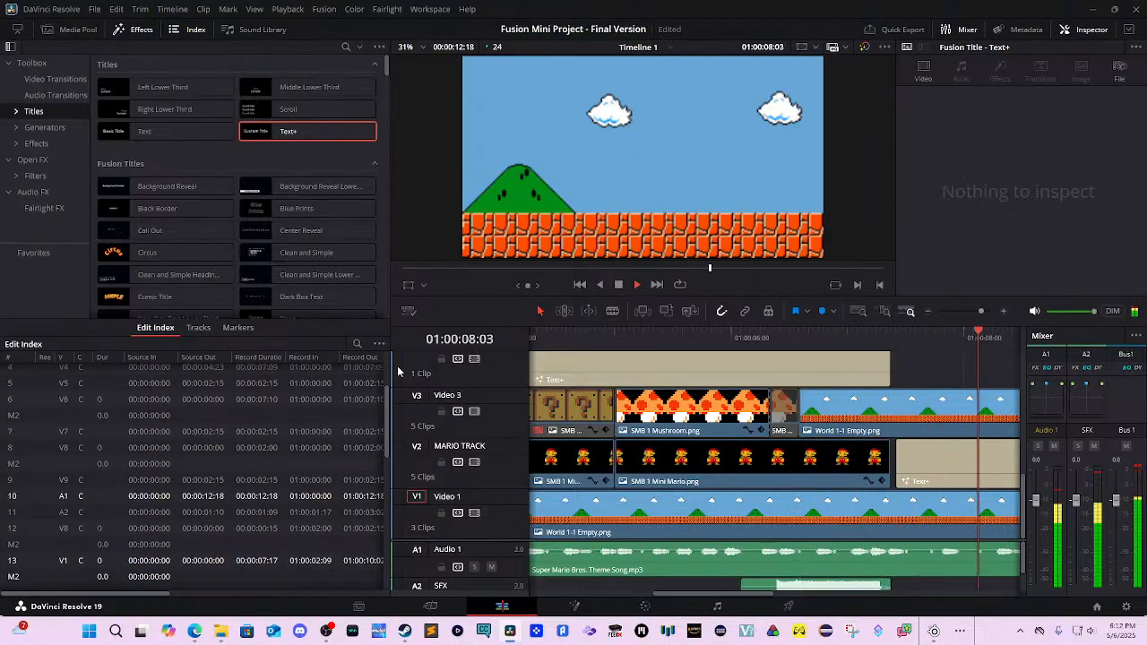
key("space")
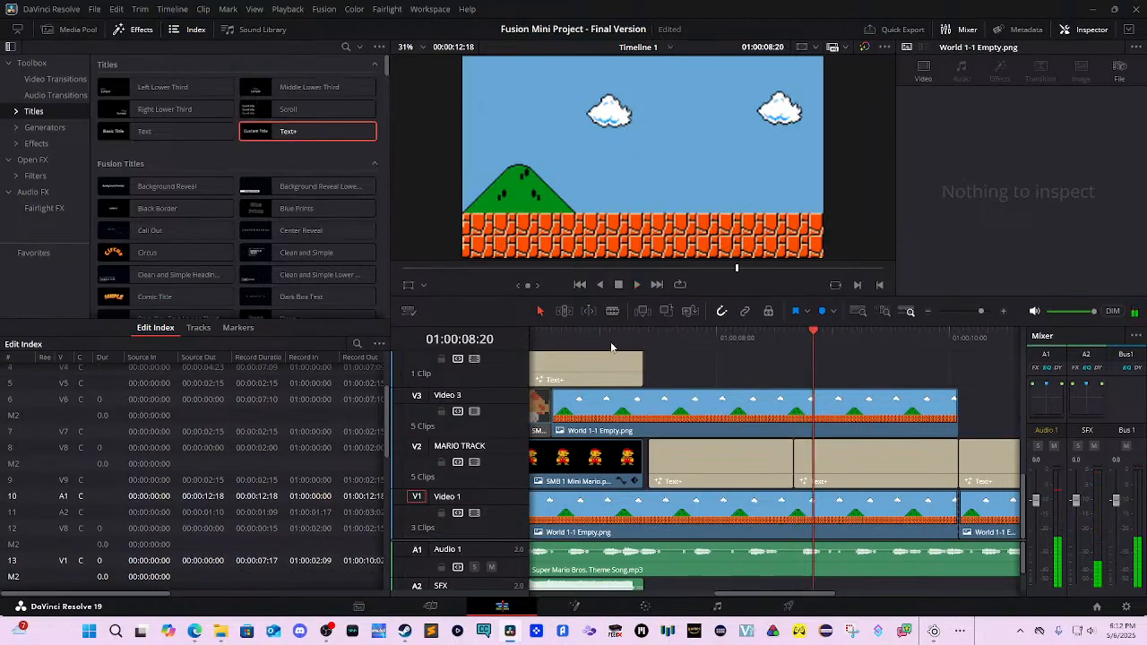
scroll(672, 377, "up", 2)
scroll(807, 380, "left", 4)
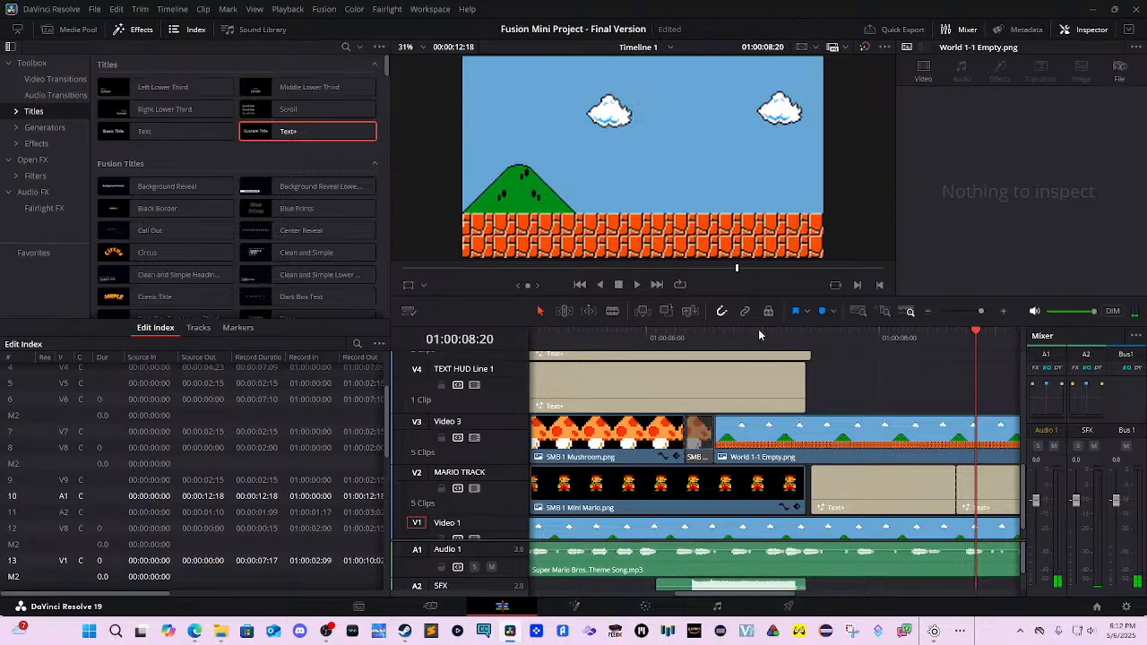
left_click_drag(723, 337, 772, 363)
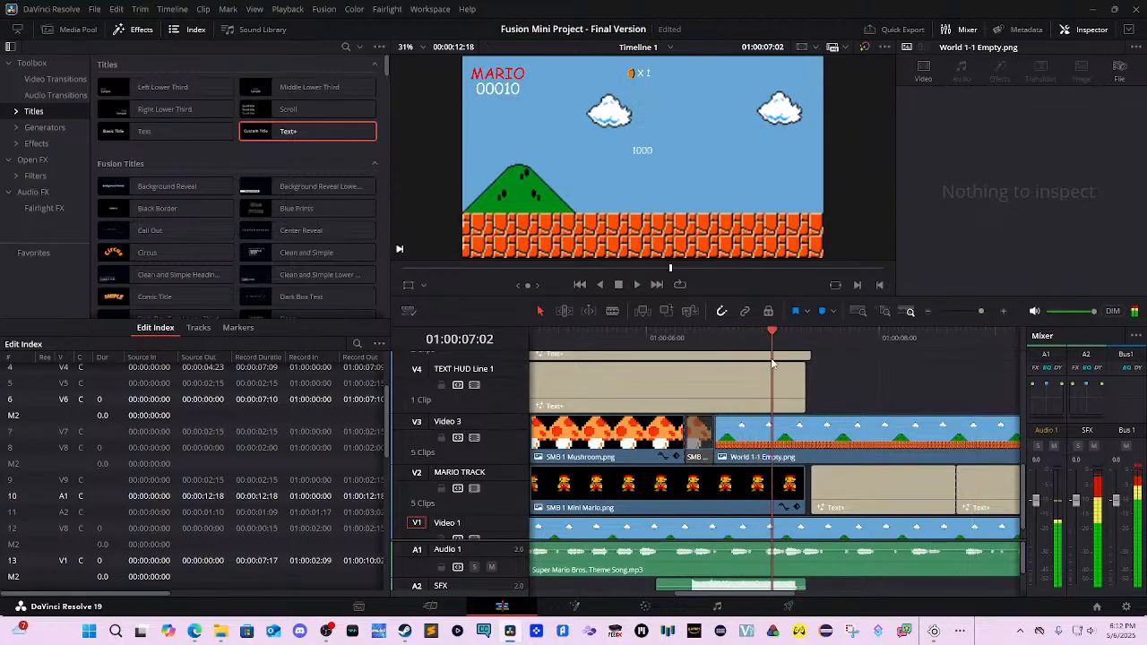
Move the World 1-1 Empty.png clip on Video 3 away from above the title clips and delete it.
left_click(933, 448)
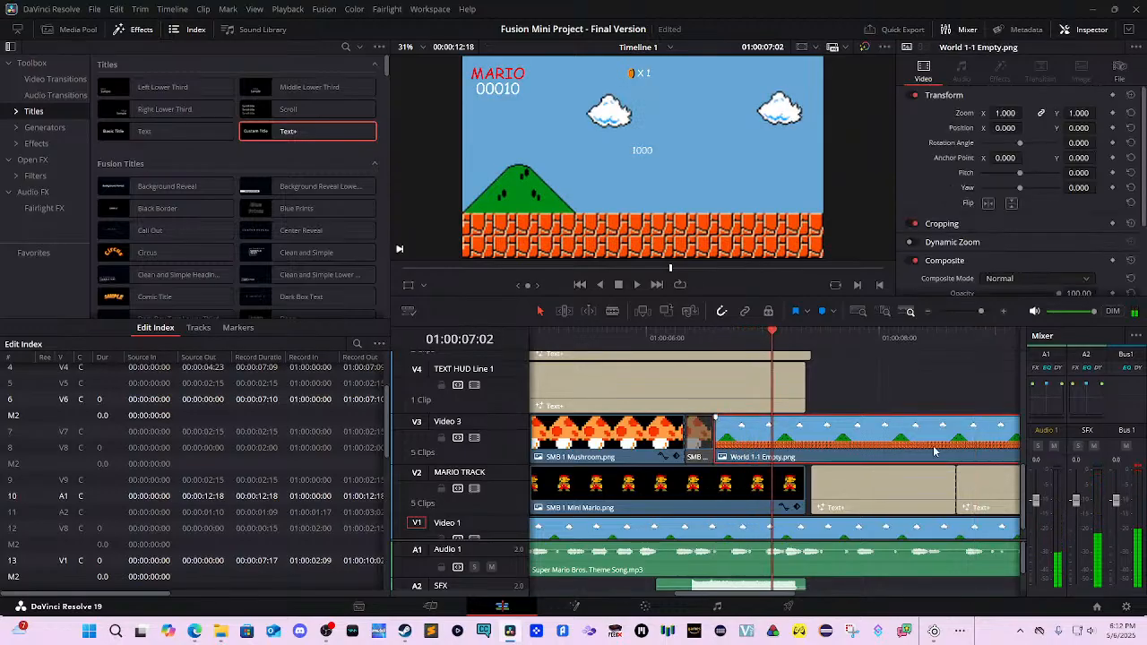
scroll(896, 430, "down", 1)
scroll(806, 412, "right", 3)
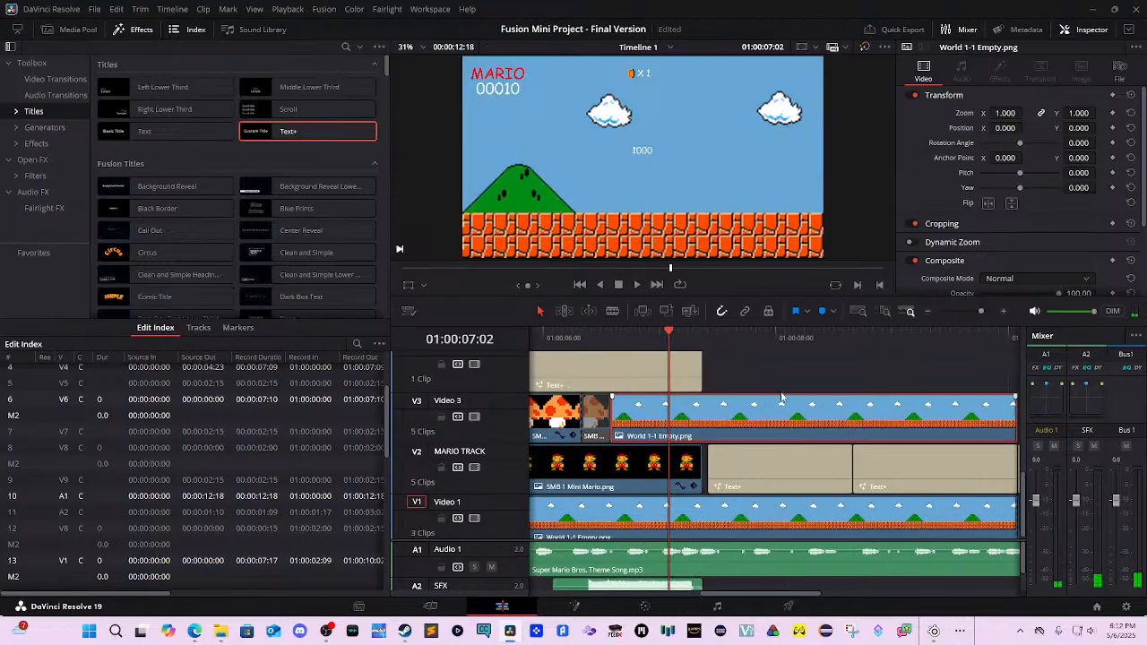
left_click_drag(729, 332, 952, 357)
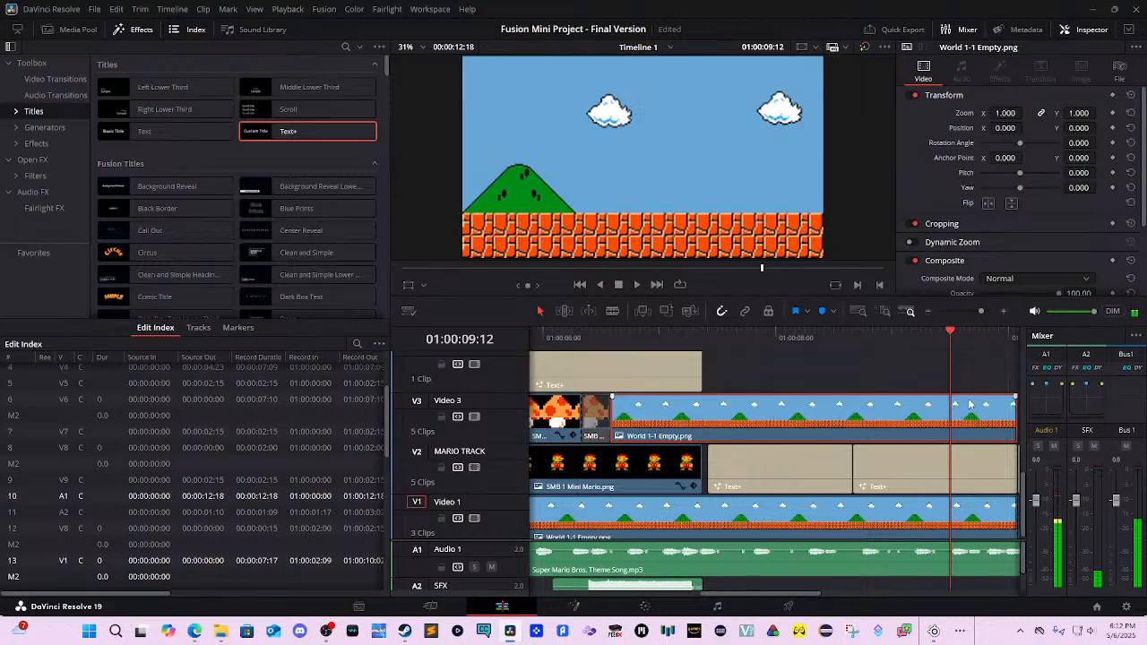
scroll(970, 408, "up", 2)
scroll(970, 408, "right", 4)
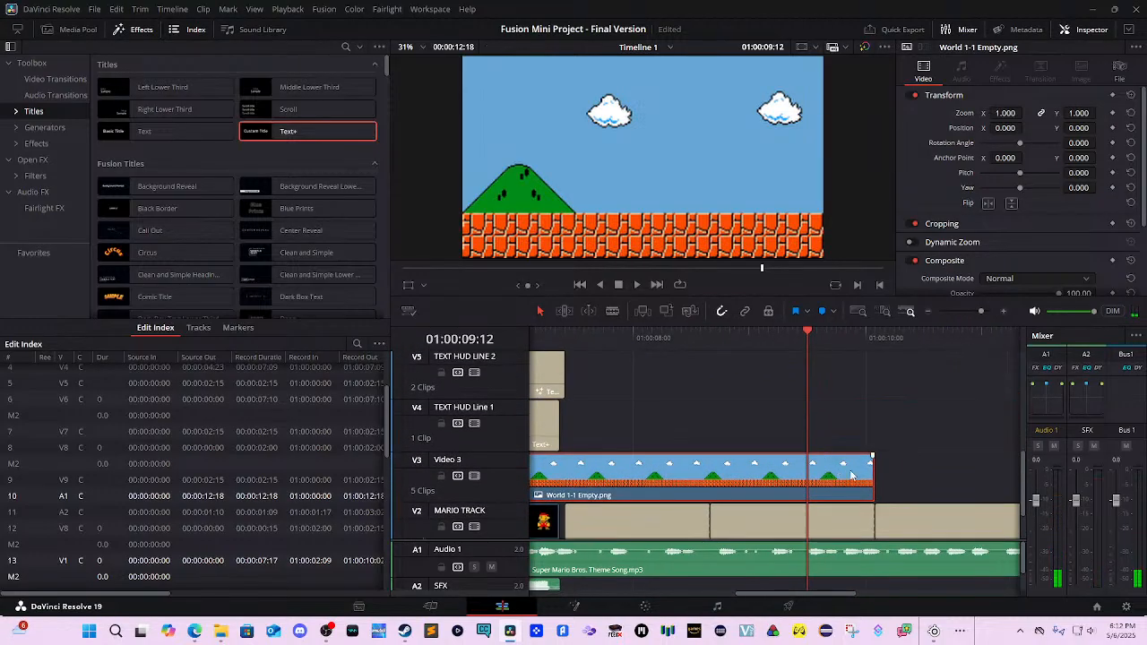
scroll(679, 477, "left", 4)
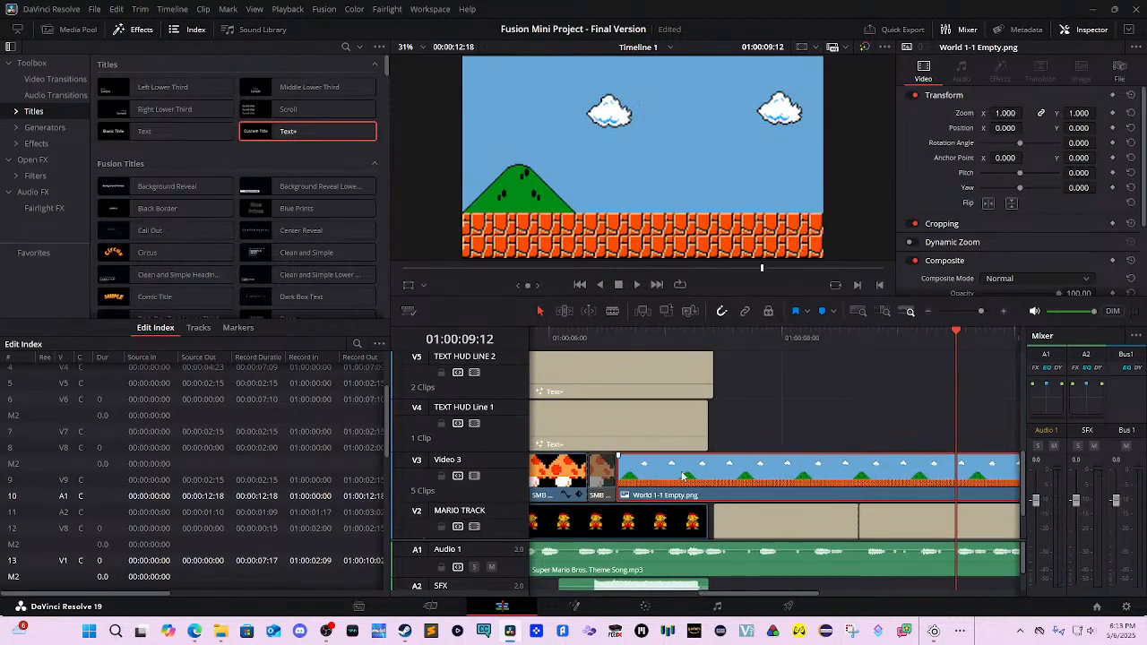
scroll(823, 432, "down", 1)
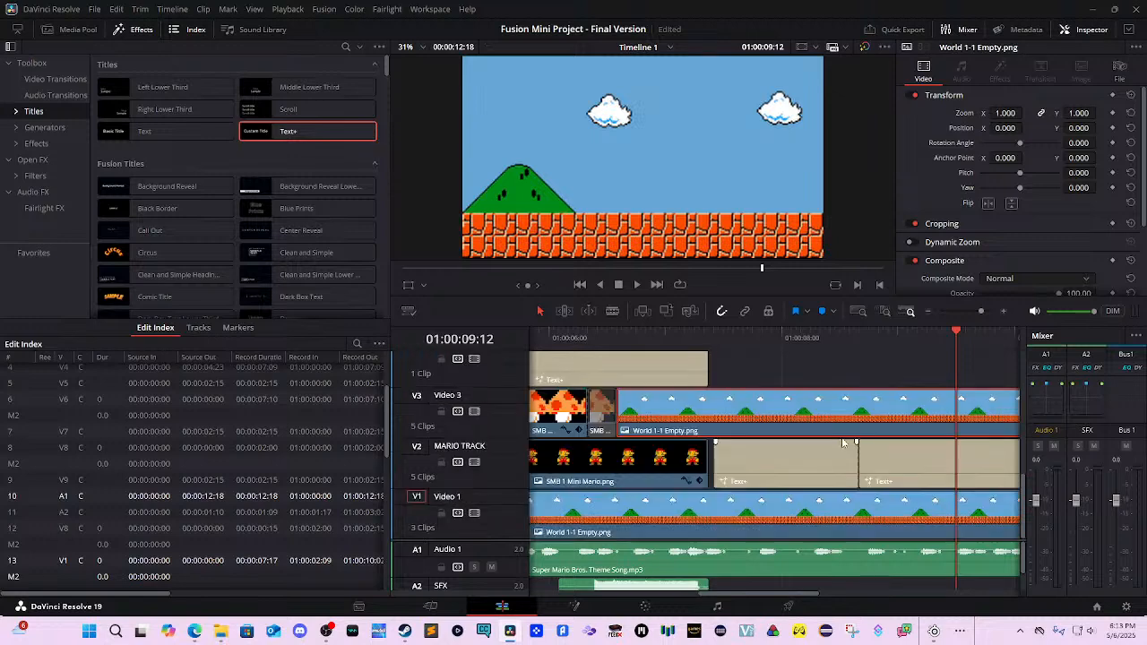
left_click_drag(822, 418, 938, 381)
left_click_drag(858, 381, 1008, 430)
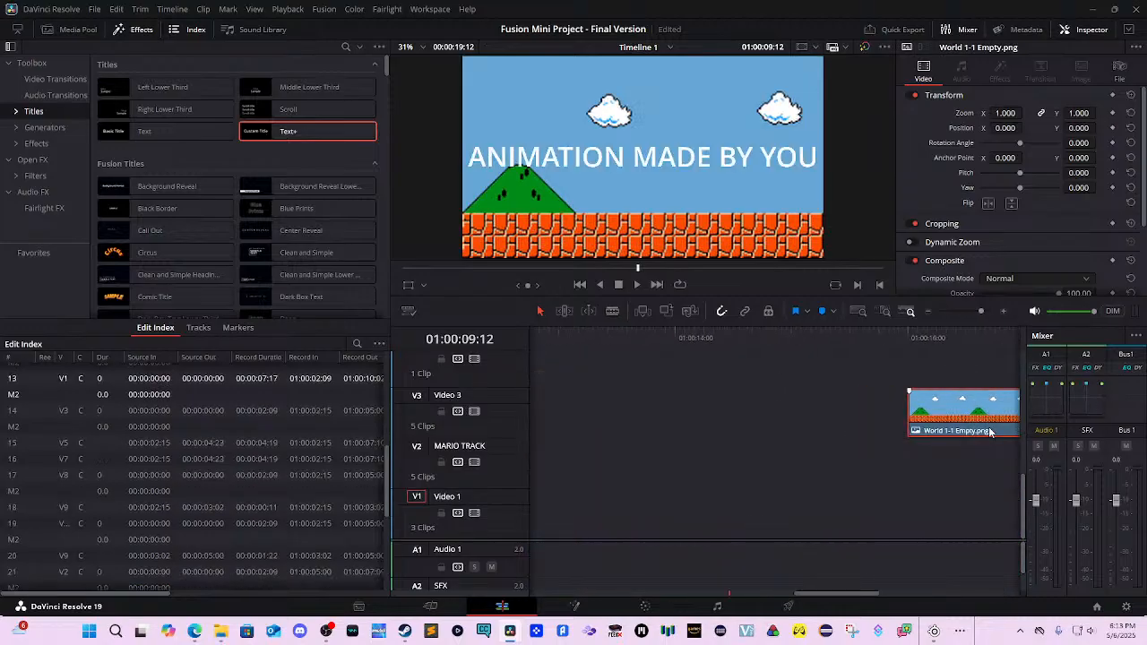
key("Delete")
Play the closing titles from 01:00:08:01 to review them over the background.
left_click_drag(927, 591, 739, 583)
left_click_drag(691, 345, 741, 346)
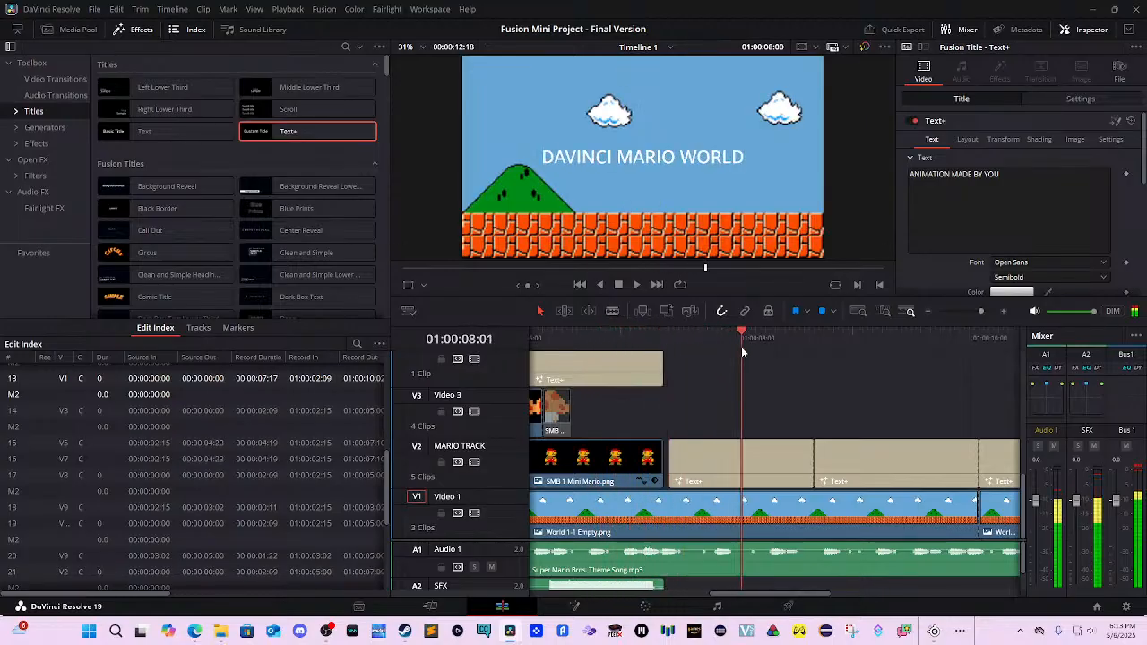
key("space")
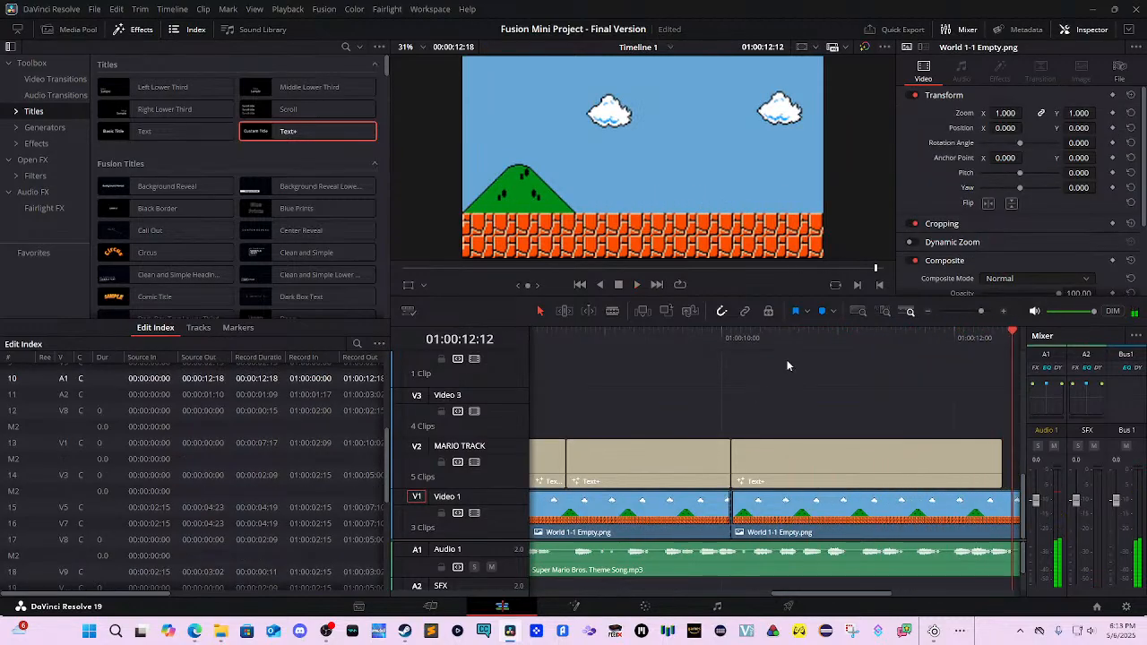
Play the whole animation from 01:00:00:00 to its end and return the playhead to the start.
left_click_drag(735, 347, 360, 360)
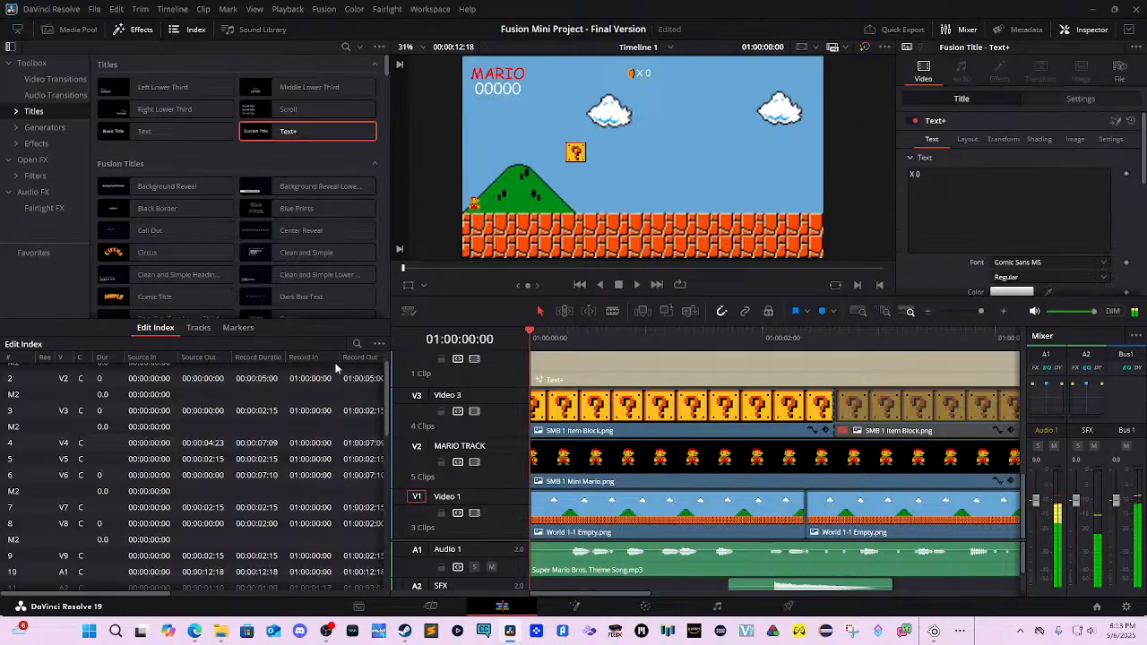
key("space")
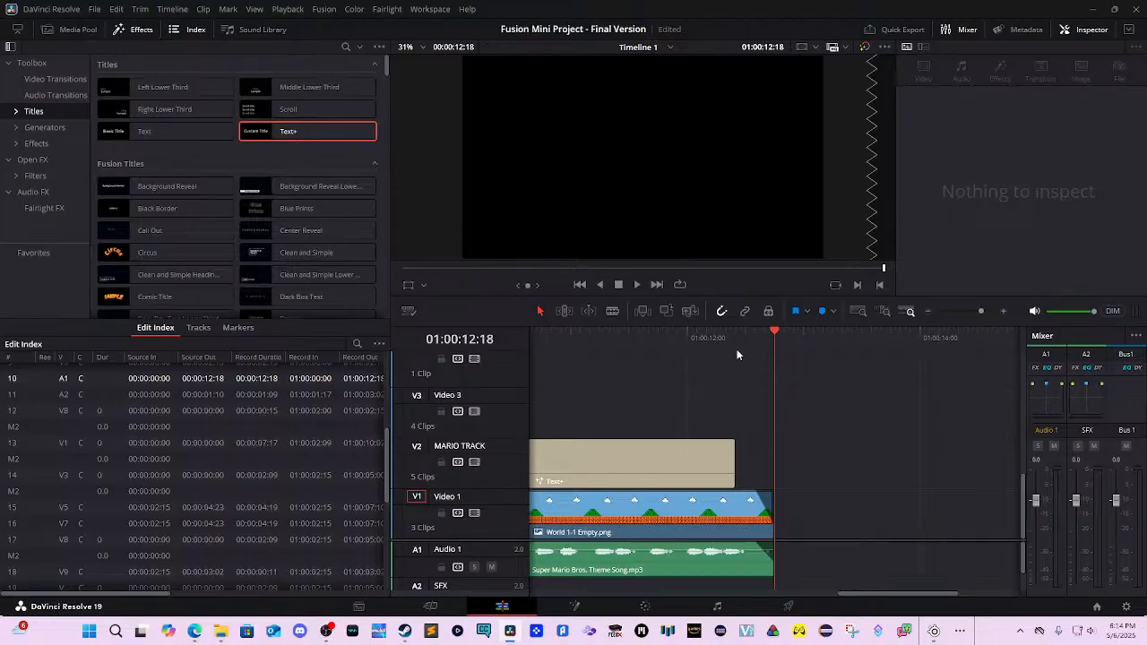
key("Home")
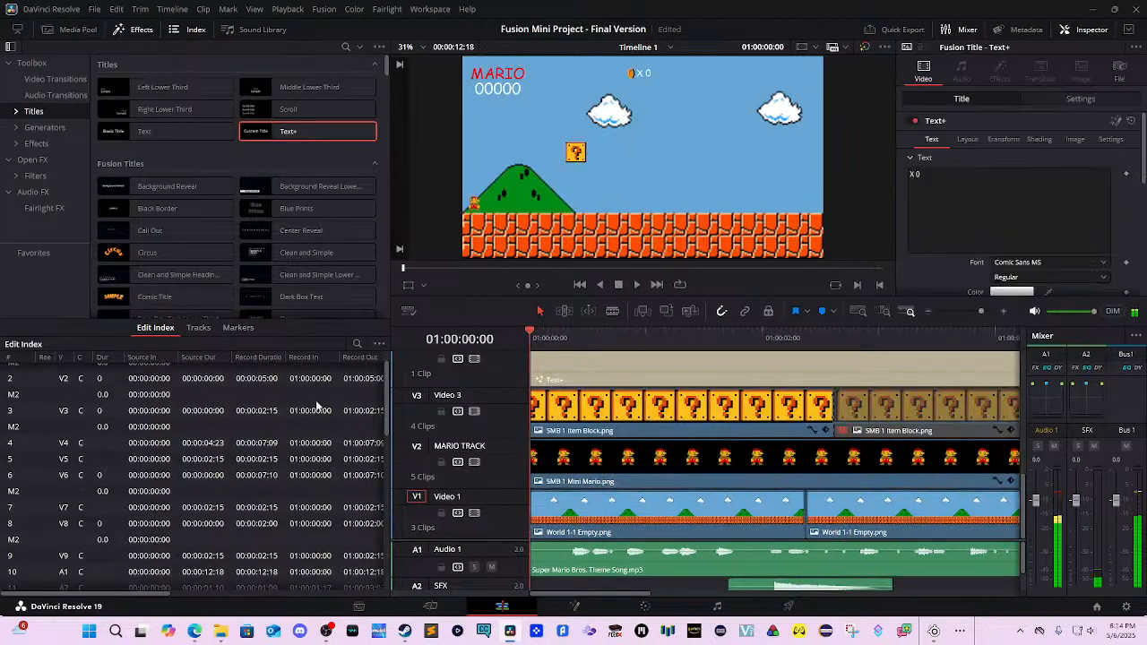
View the project on the Media and Cut pages and return to the Edit page.
left_click(346, 607)
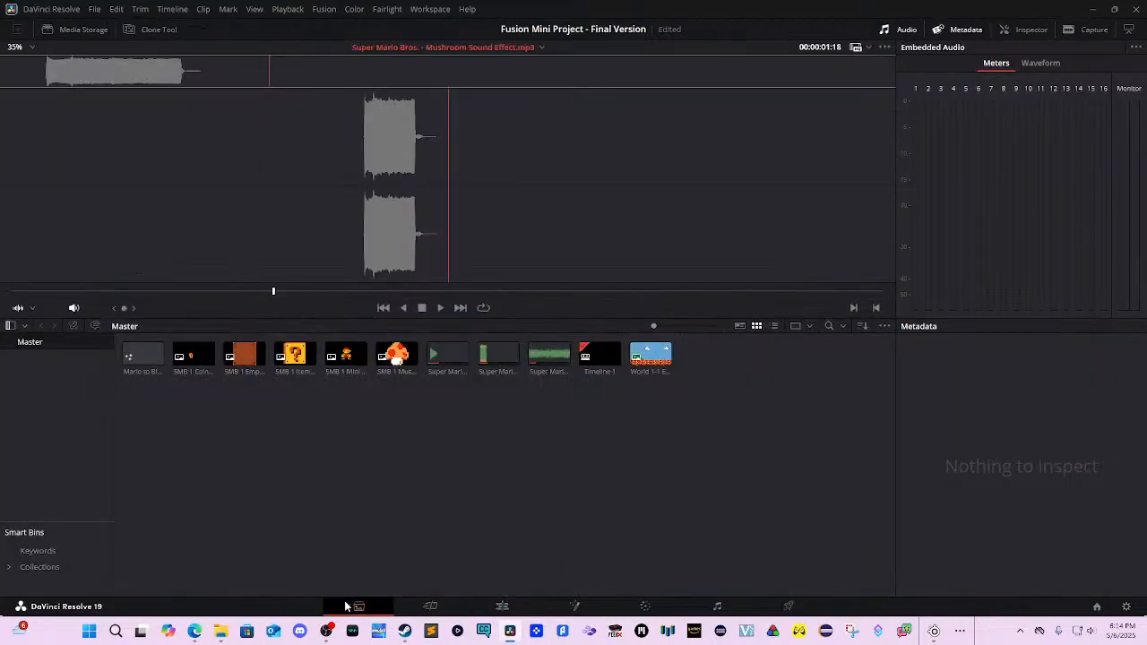
left_click(409, 607)
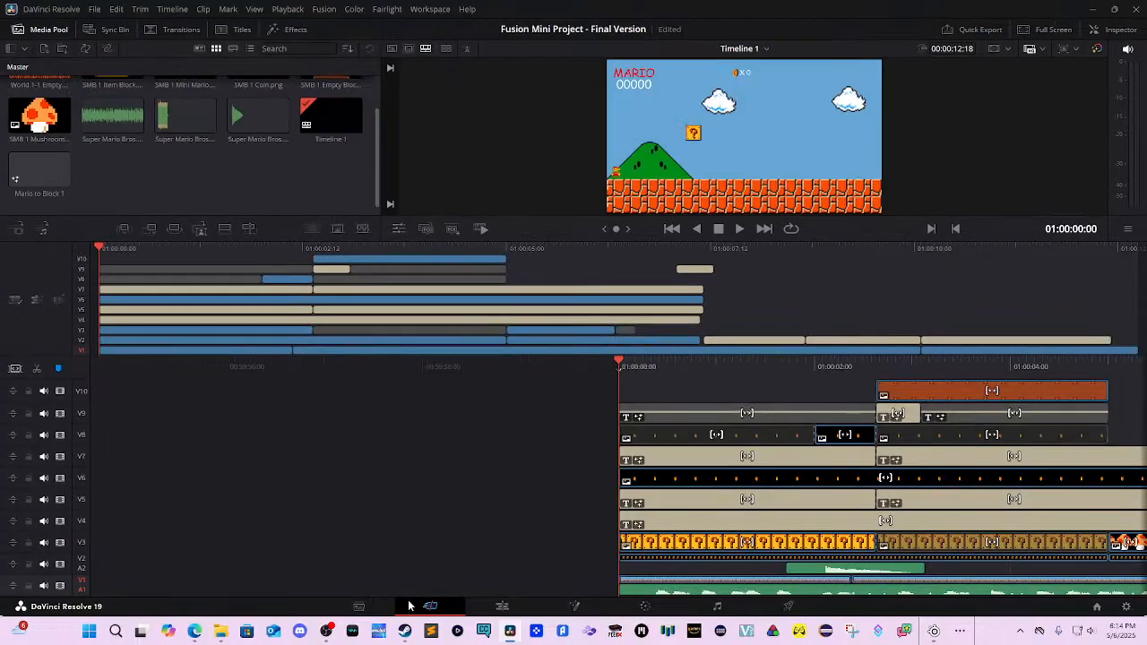
left_click(500, 608)
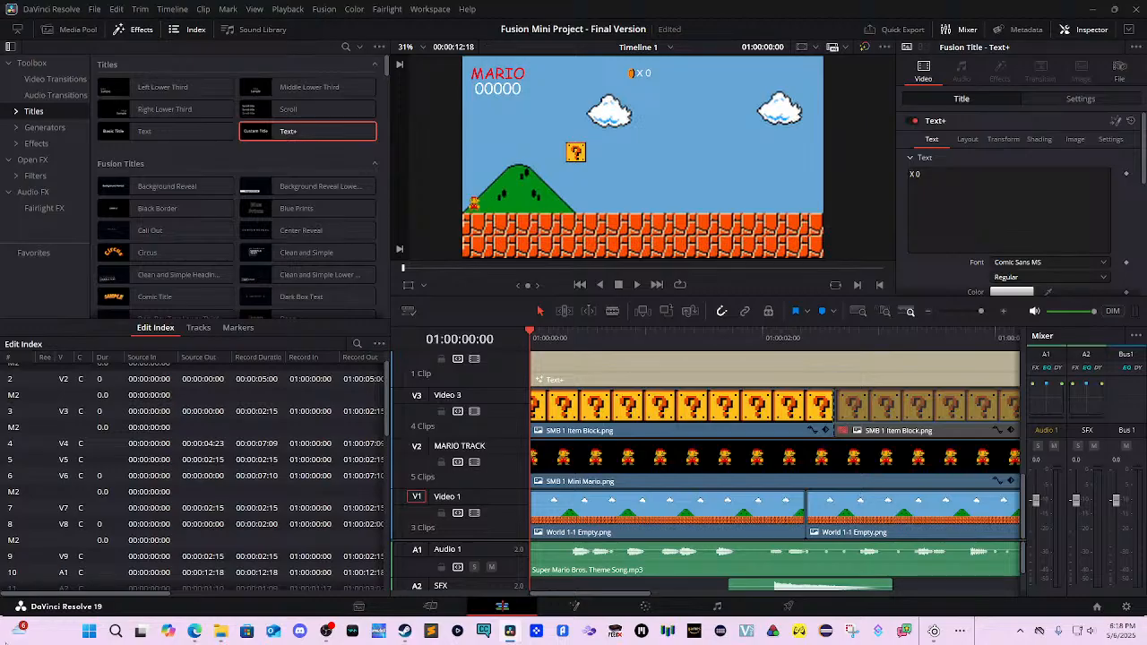
Switch to YouTube in the browser and look through the streaming channel's home page, its related channels, and the Yuuki's Classroom channel.
left_click(196, 633)
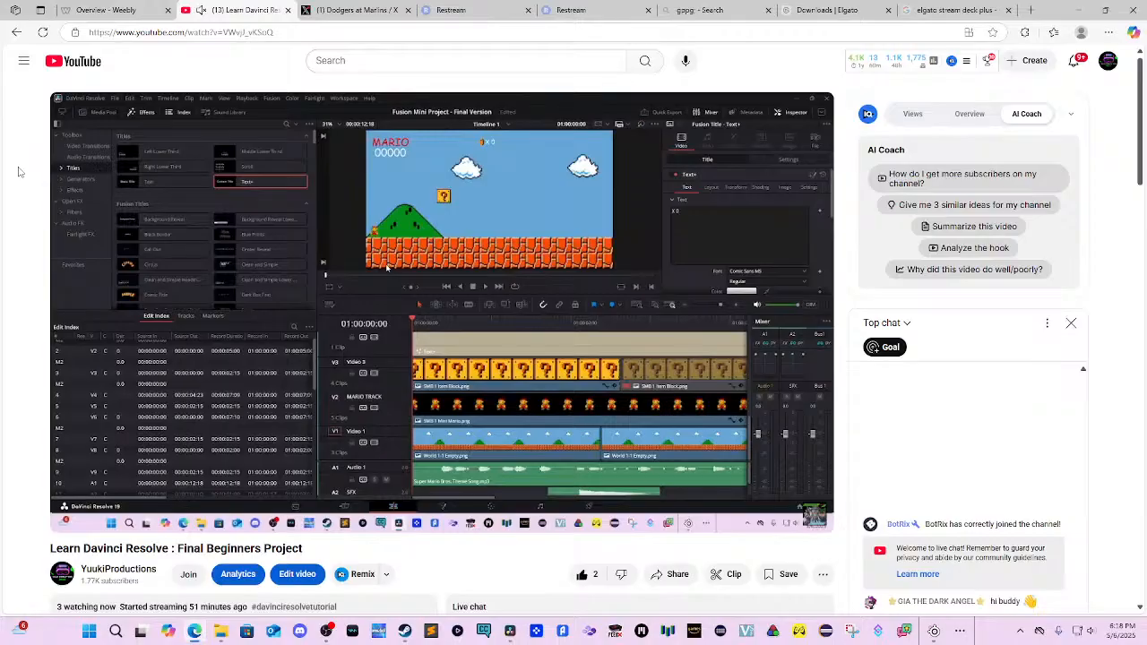
key("alt+Left")
scroll(453, 353, "down", 3)
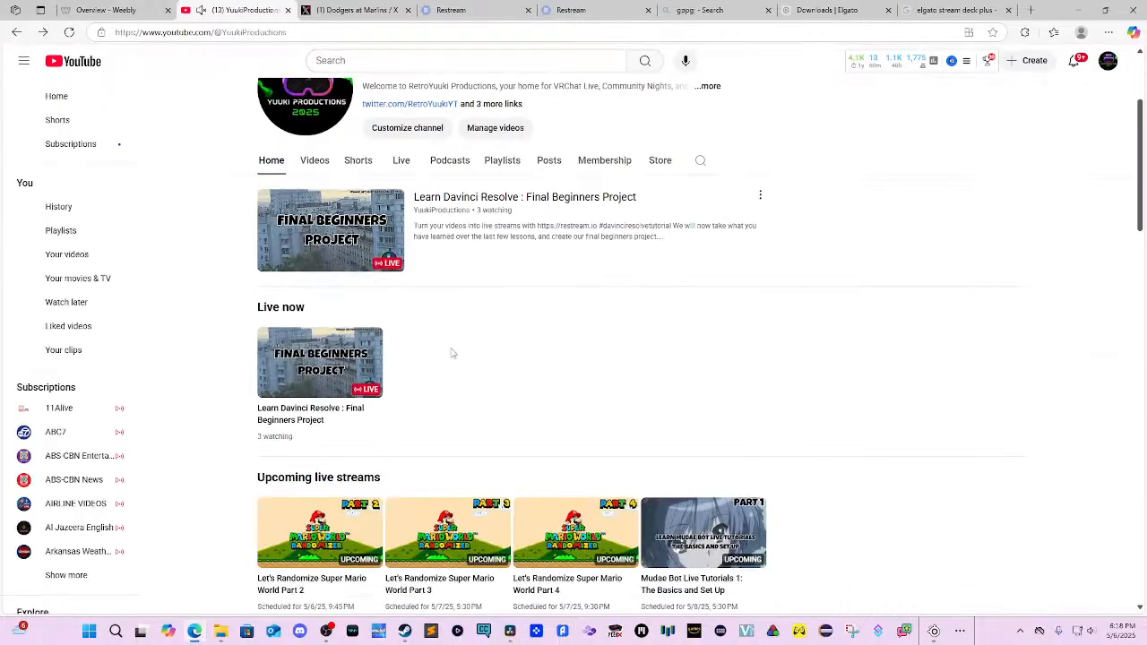
scroll(453, 353, "down", 12)
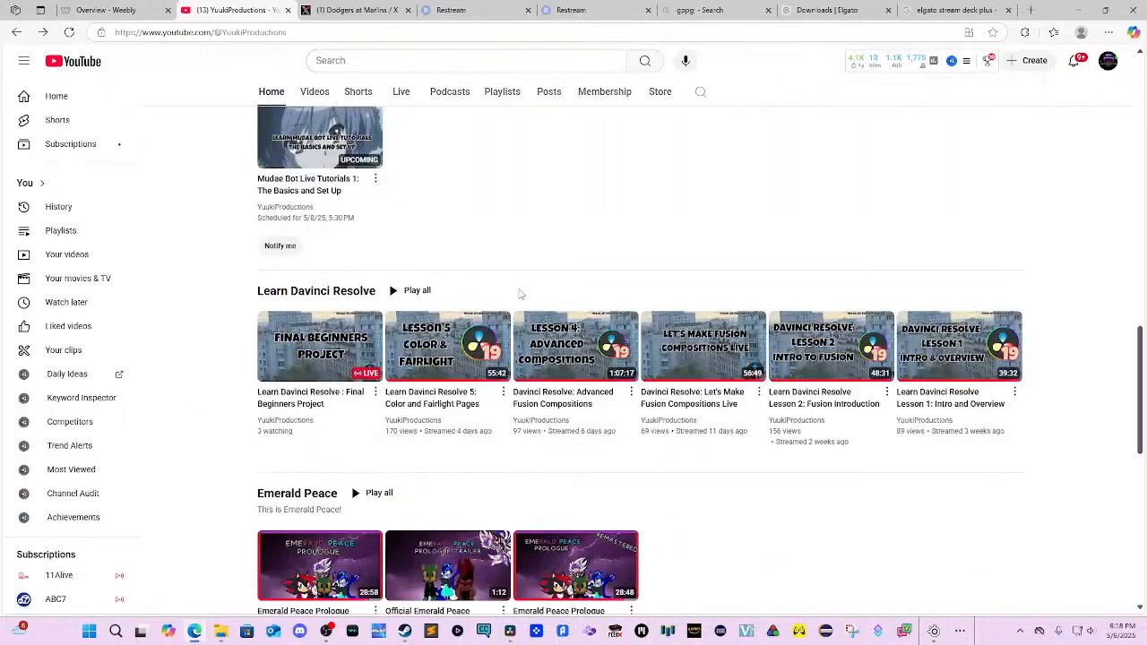
scroll(521, 294, "down", 8)
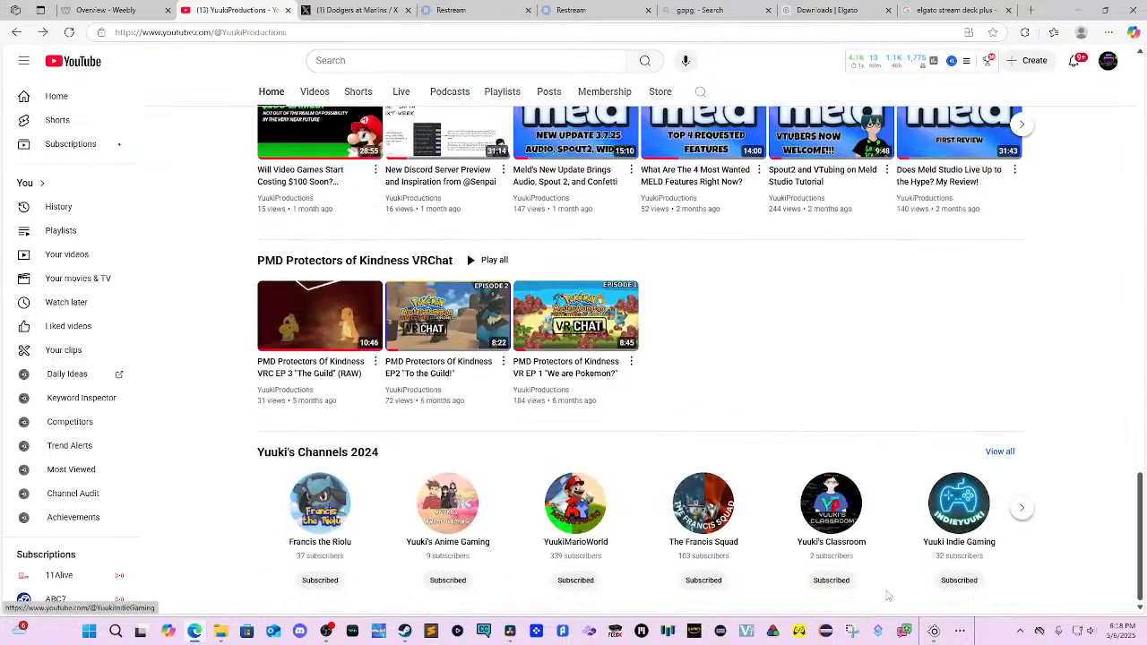
left_click(861, 548)
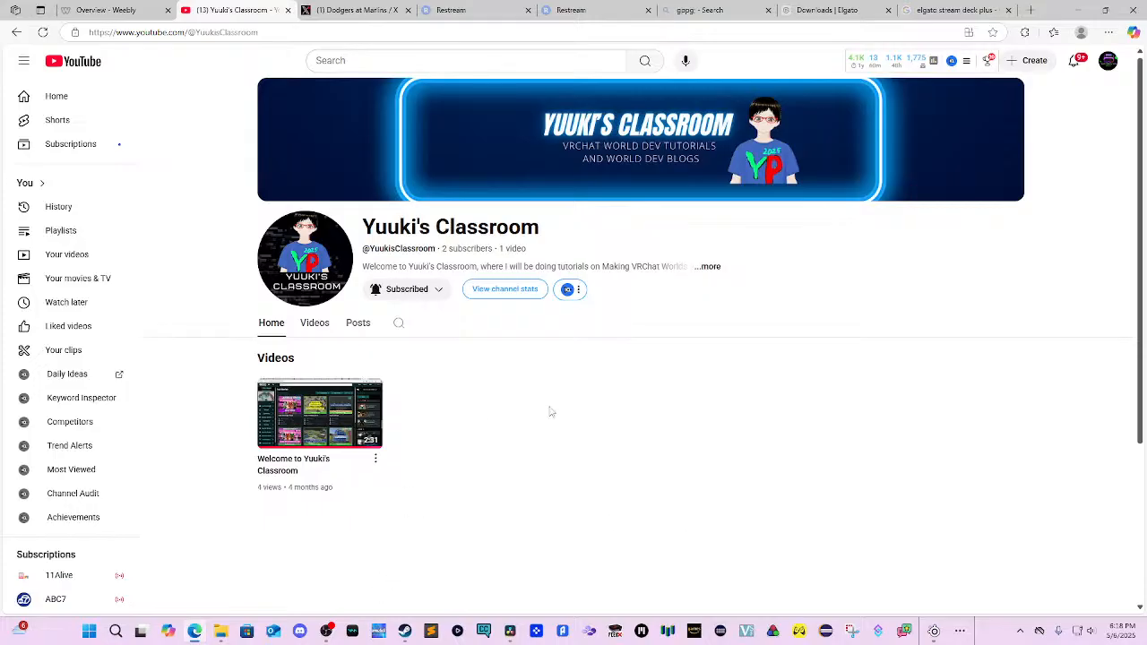
scroll(297, 403, "down", 3)
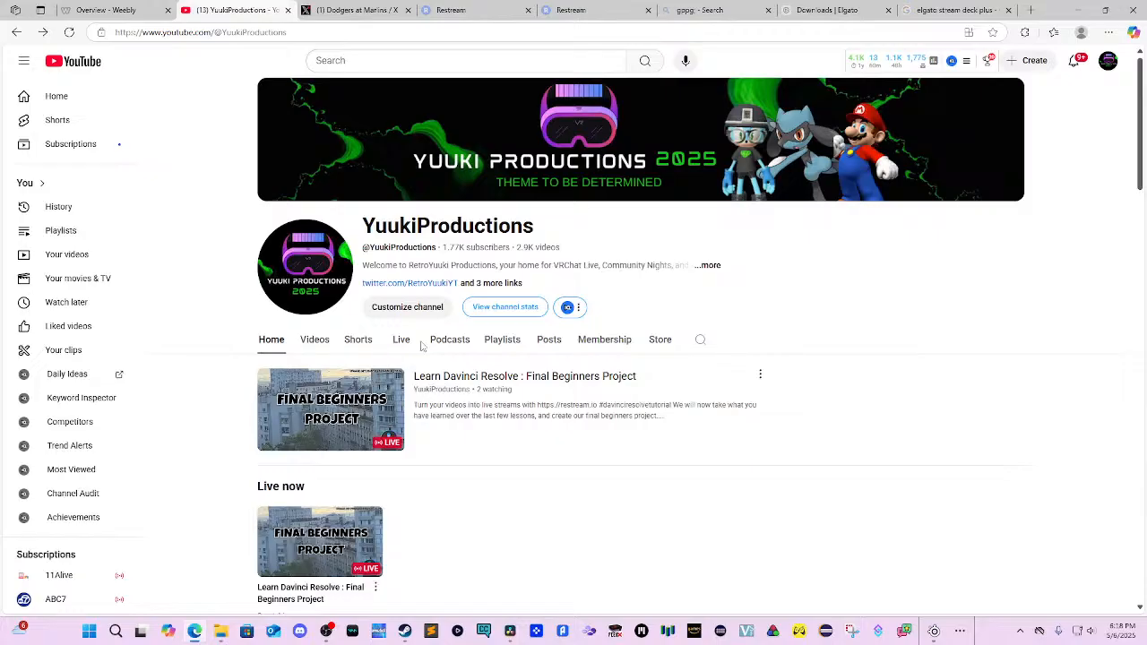
Look through the main channel's upcoming streams and playlists on YouTube, and switch back to DaVinci Resolve.
scroll(469, 322, "down", 5)
scroll(520, 283, "down", 5)
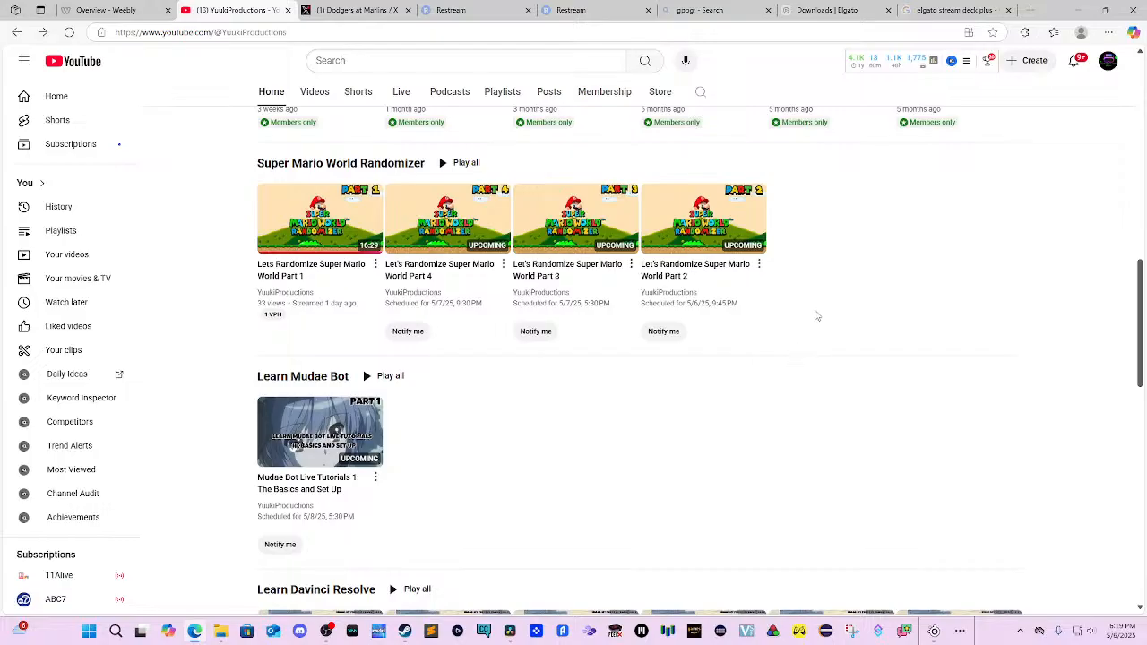
scroll(785, 363, "up", 6)
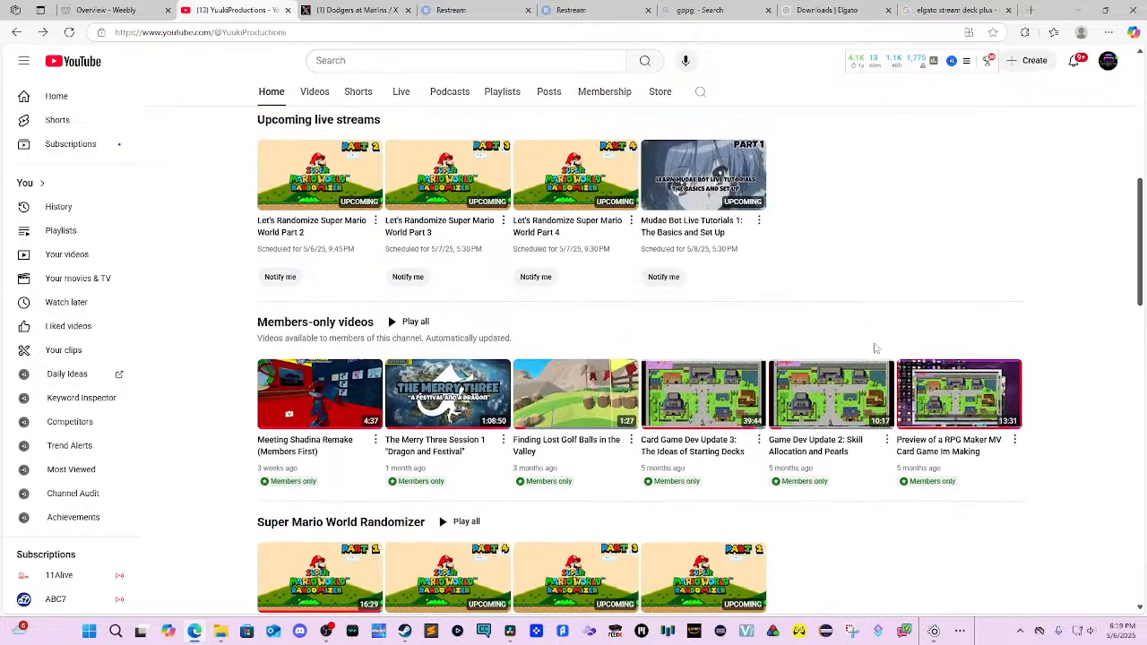
scroll(890, 344, "up", 4)
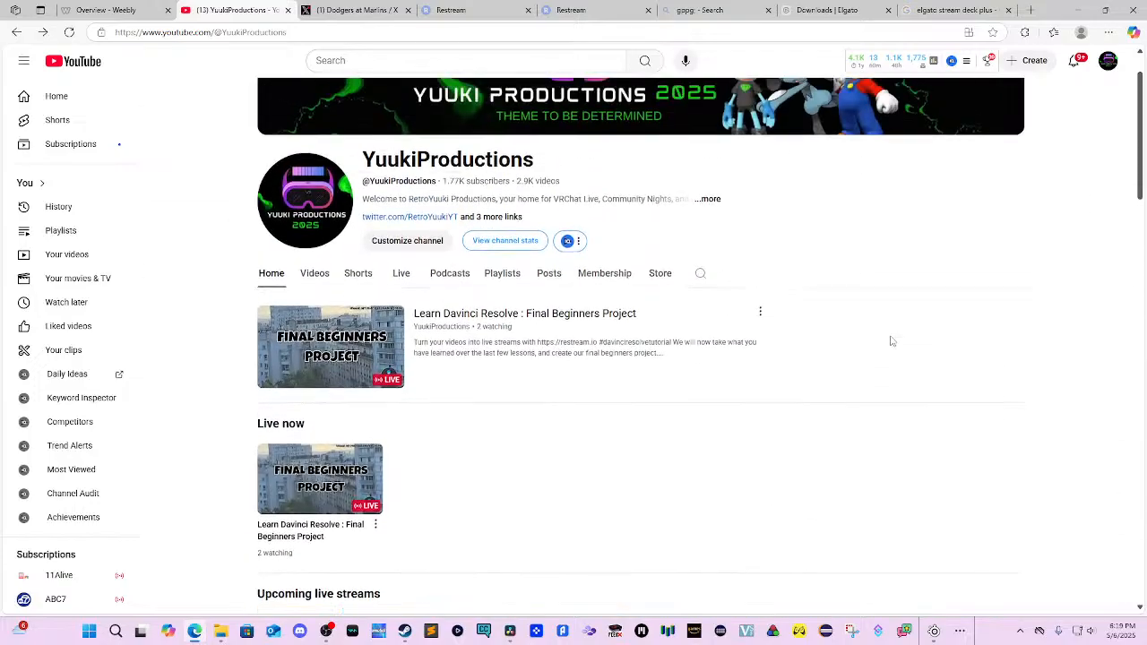
left_click(512, 629)
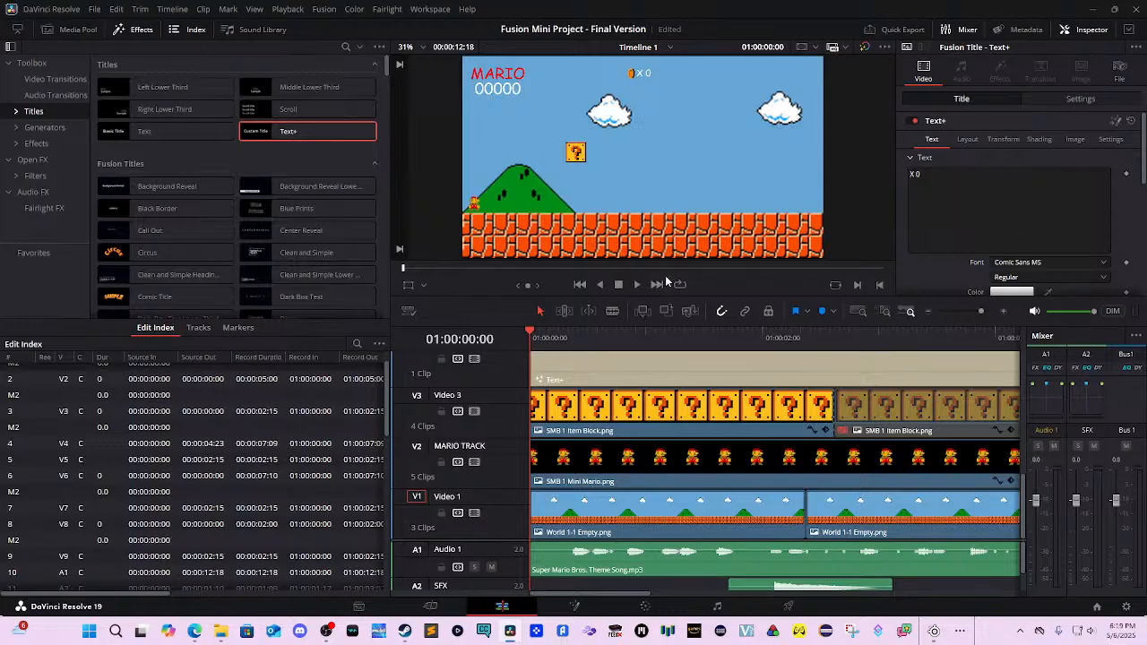